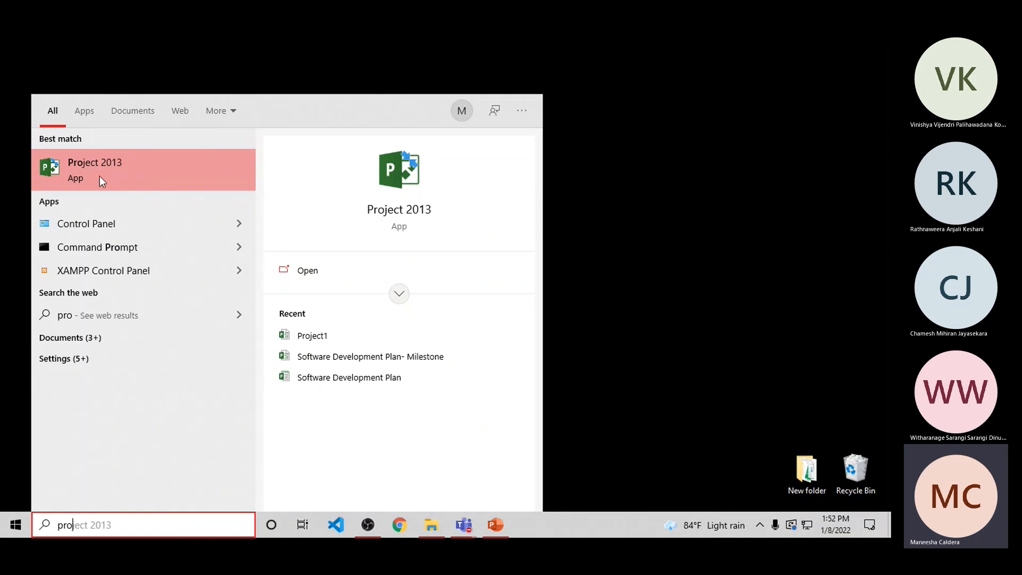
Step: Dismiss the system search, switch to Chrome and search the web for "Ms project"
left_click(653, 218)
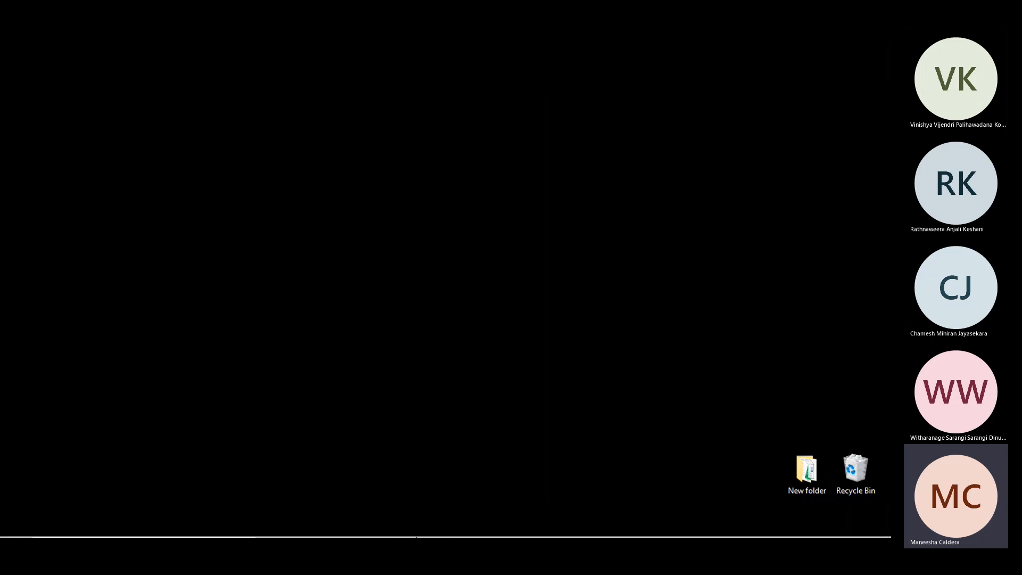
mouse_move(416, 536)
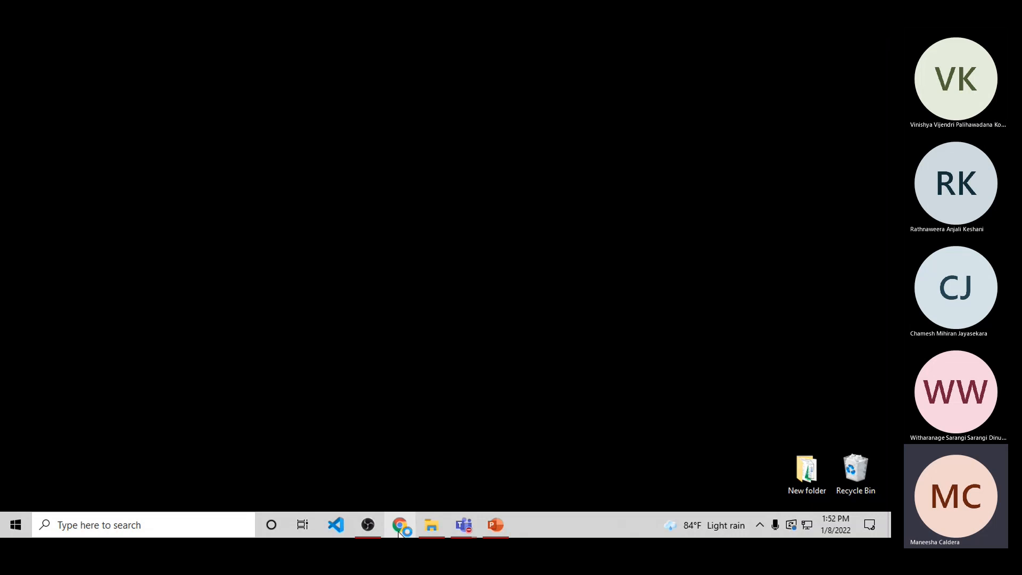
left_click(400, 530)
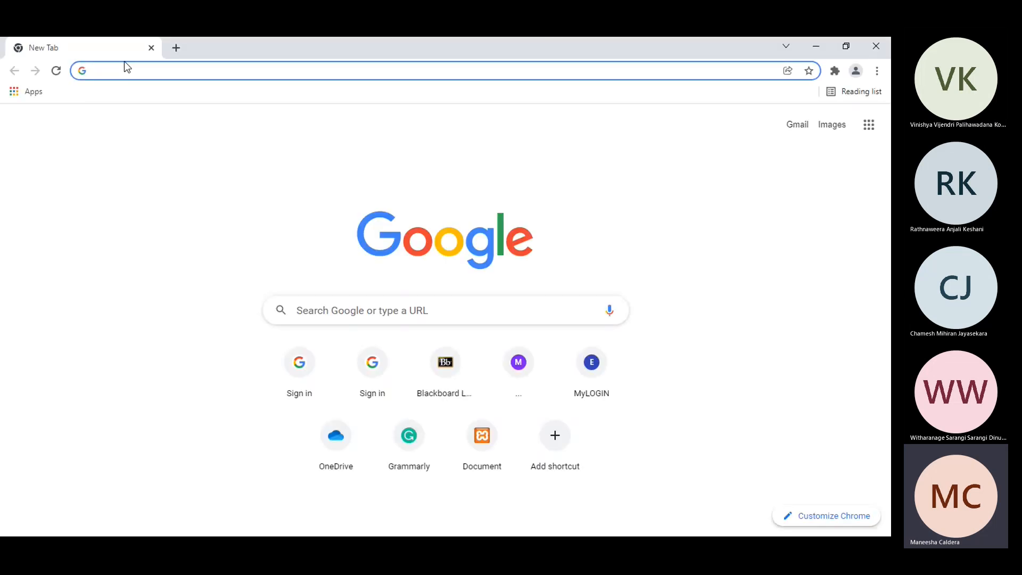
type("Ms project")
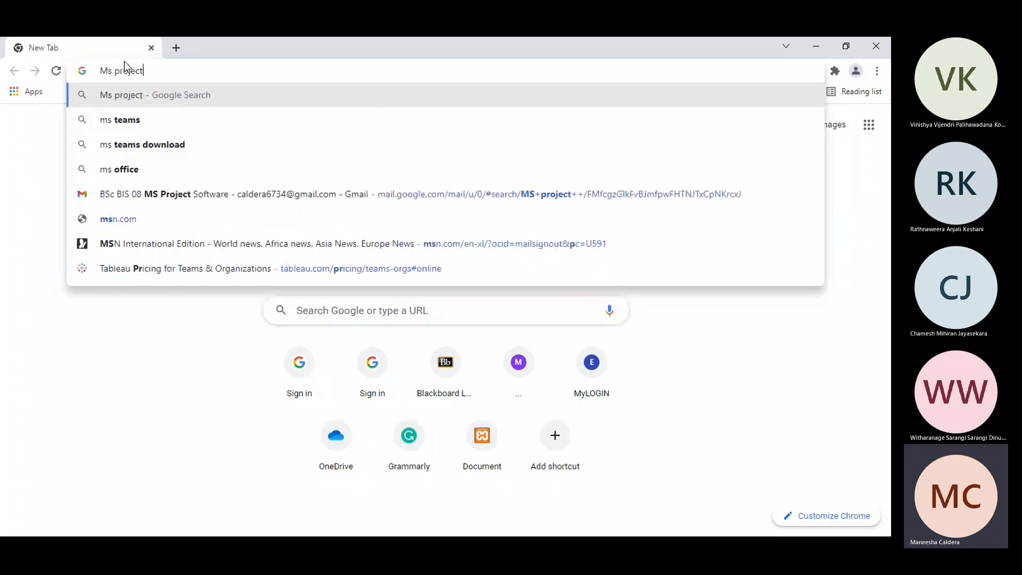
key("Return")
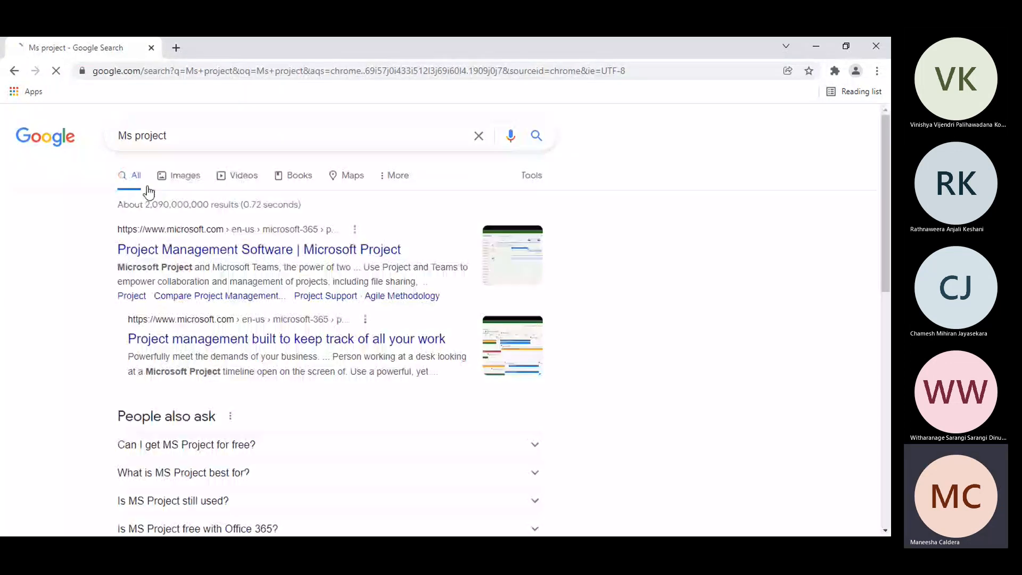
Step: Open the Microsoft Project product site in its International - English version and go to its plans and pricing page
left_click(185, 250)
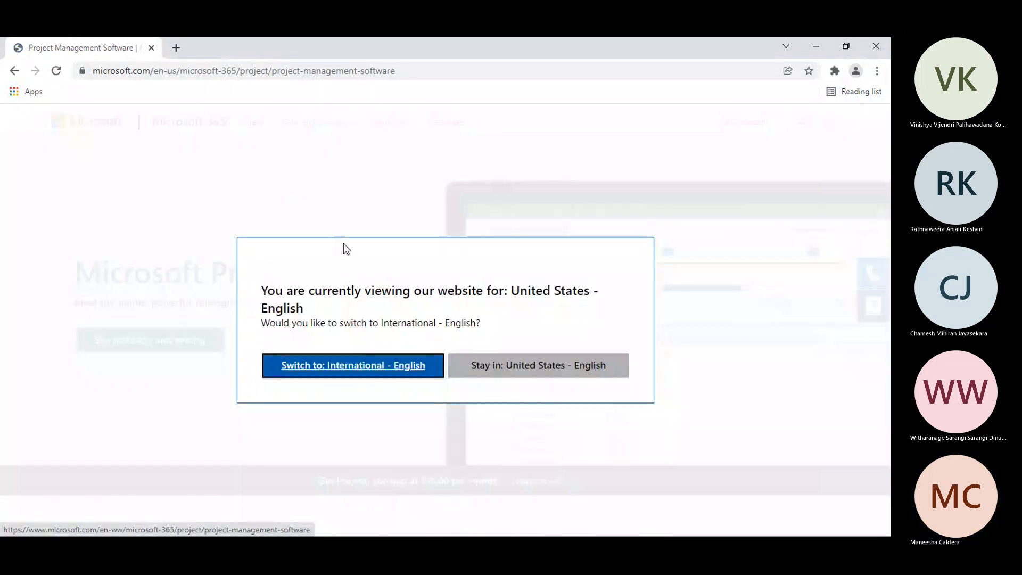
left_click(395, 375)
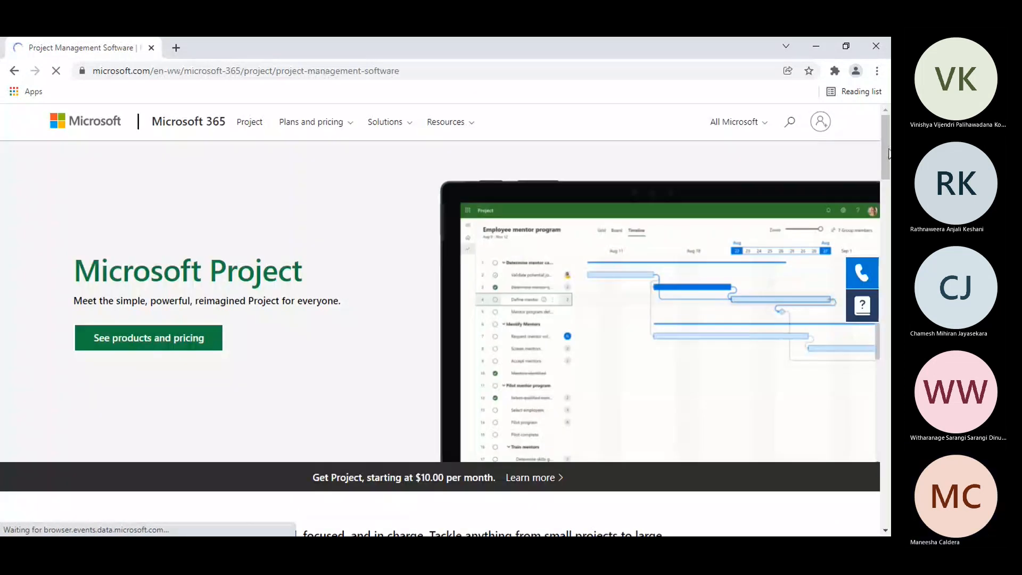
left_click_drag(888, 150, 861, 405)
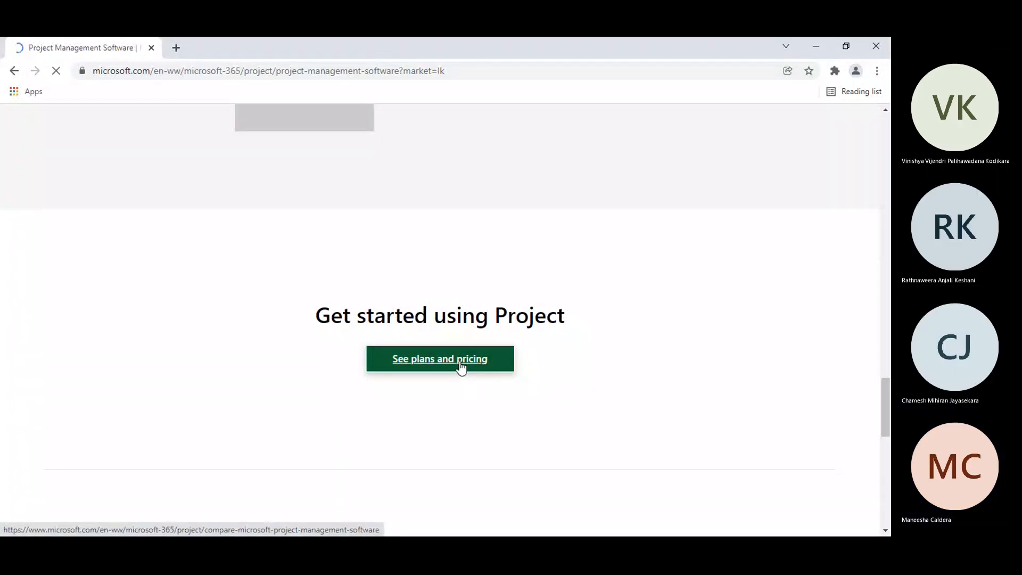
left_click(461, 368)
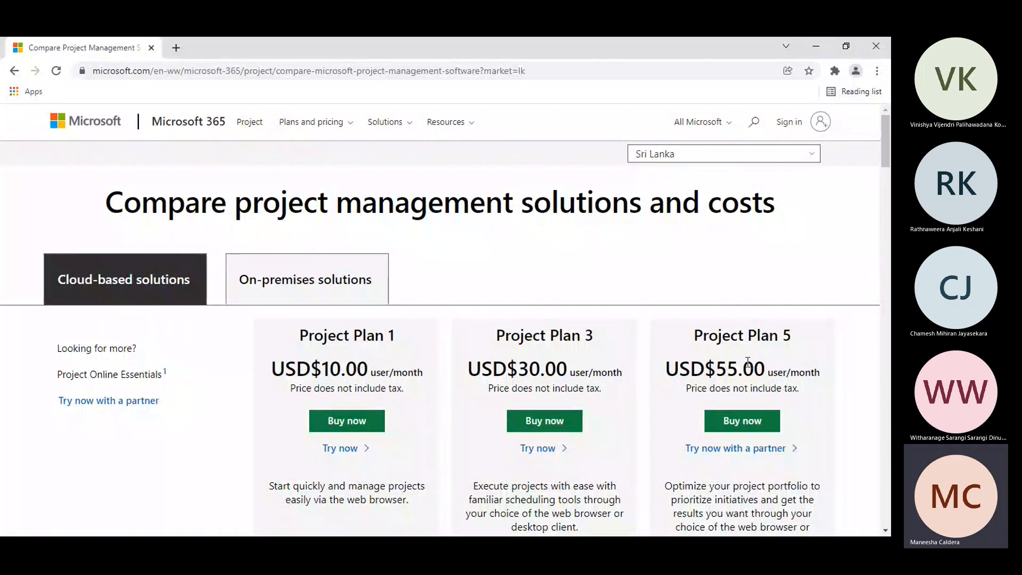
Step: Show the on-premises solutions and highlight the prices of Project Standard 2021 and Project Professional 2021
left_click(306, 279)
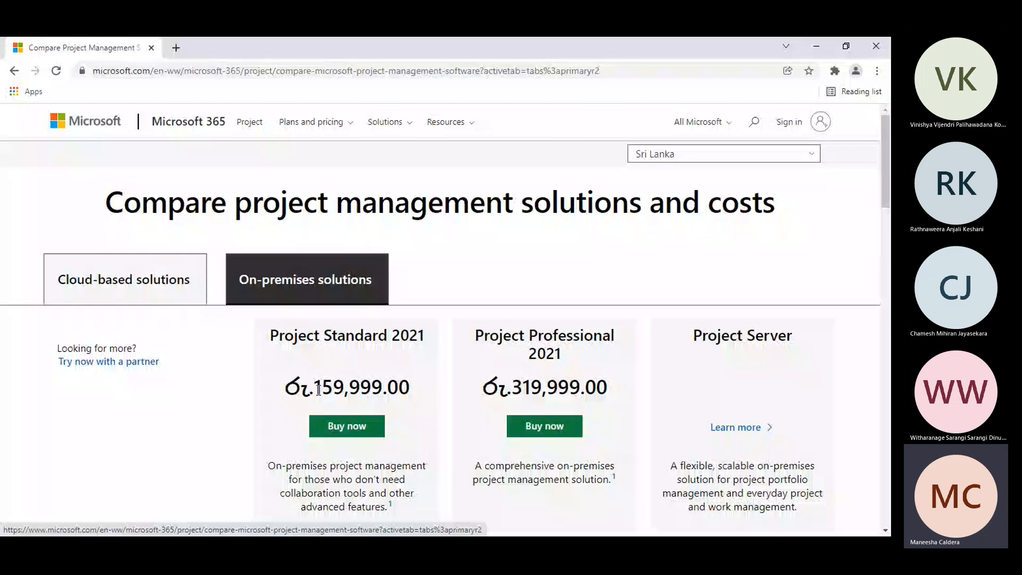
left_click_drag(319, 390, 382, 388)
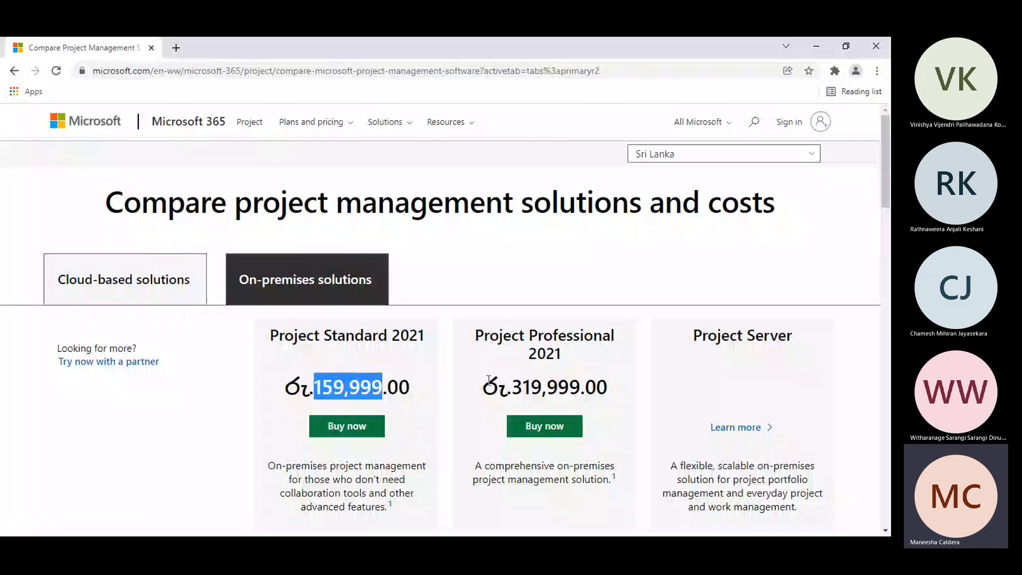
left_click_drag(512, 388, 585, 387)
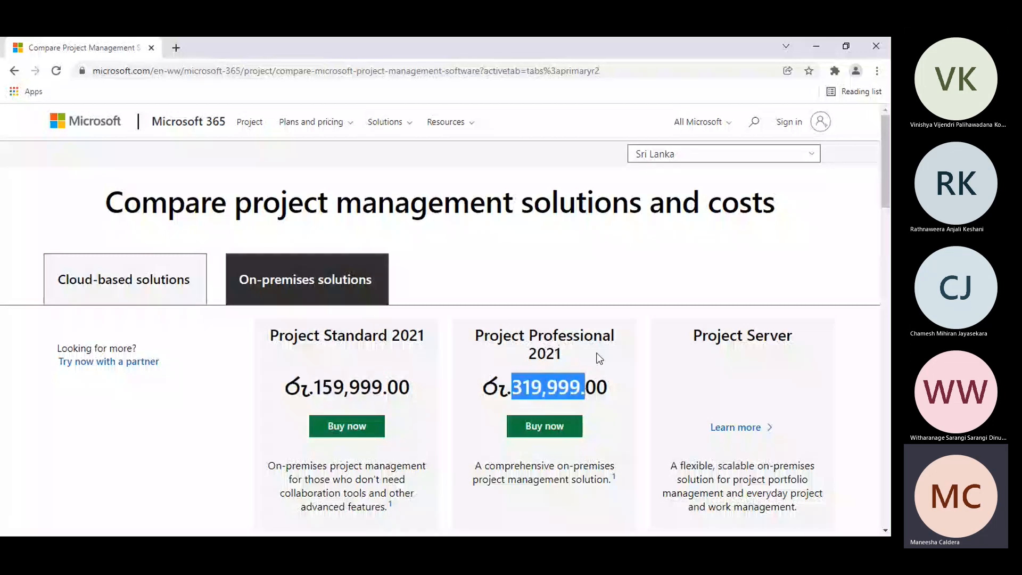
left_click(539, 374)
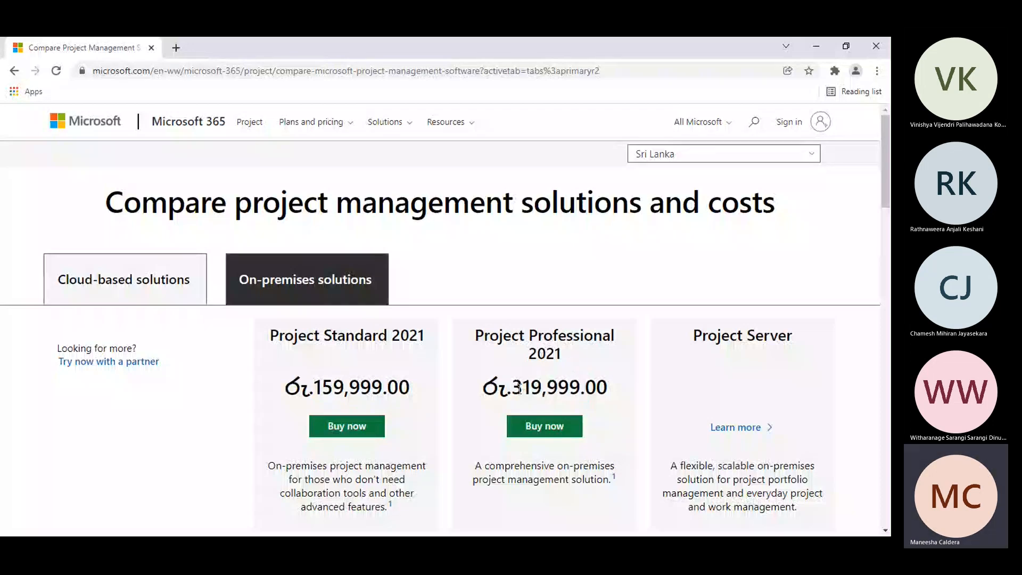
left_click_drag(512, 387, 581, 387)
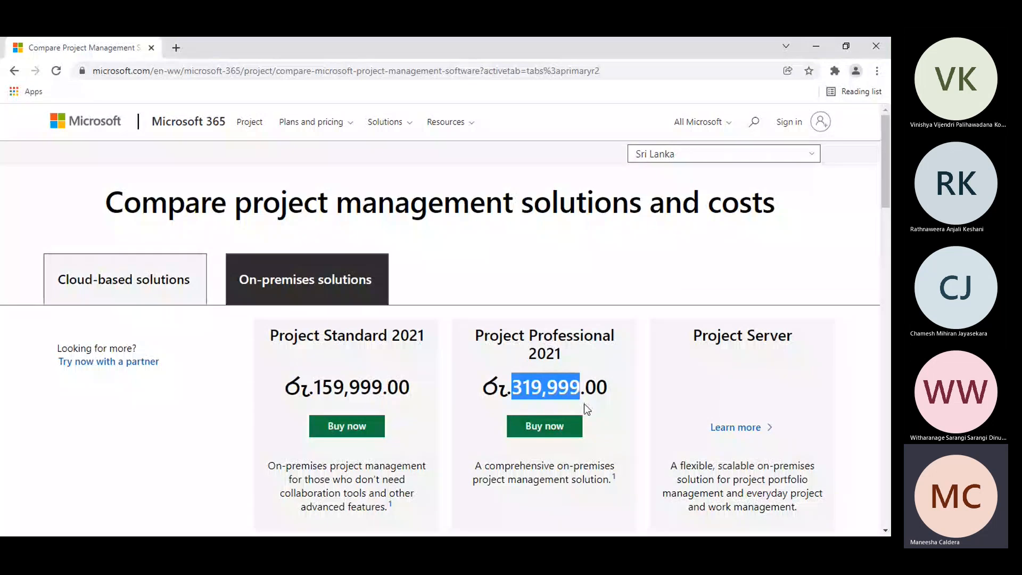
Step: Examine the on-premises comparison of Project Standard 2021, Project Professional 2021 and Project Server, including their features and the Professional price
scroll(584, 404, "down", 3)
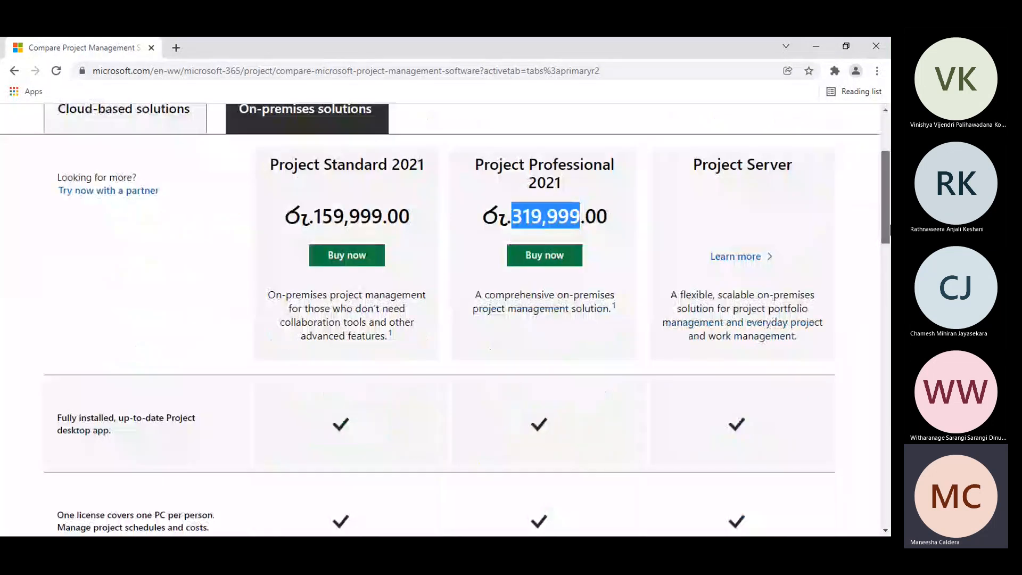
mouse_move(888, 227)
left_mouse_down()
mouse_move(889, 376)
mouse_move(889, 215)
left_mouse_up()
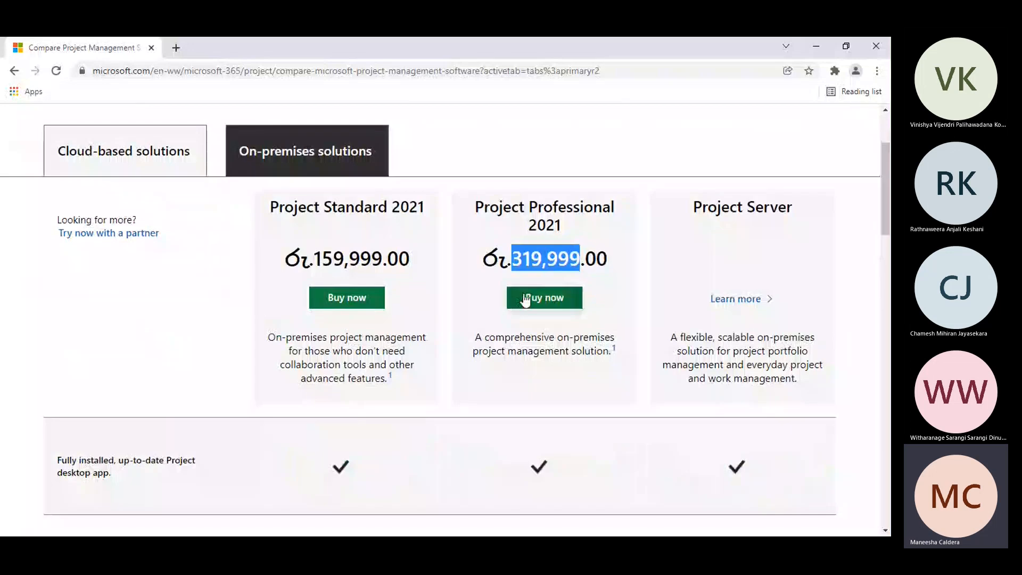
left_click_drag(526, 300, 555, 257)
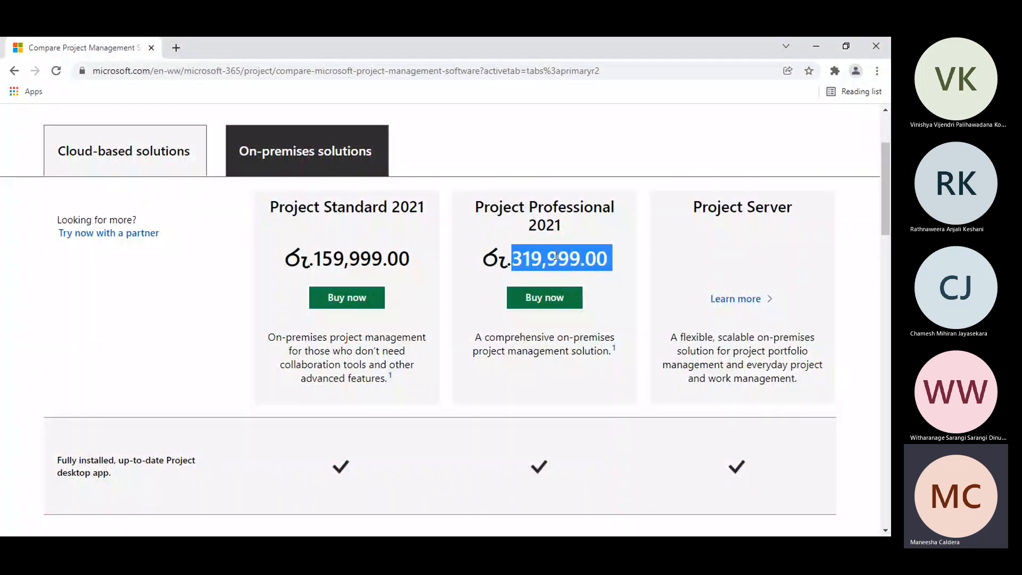
left_click(554, 257)
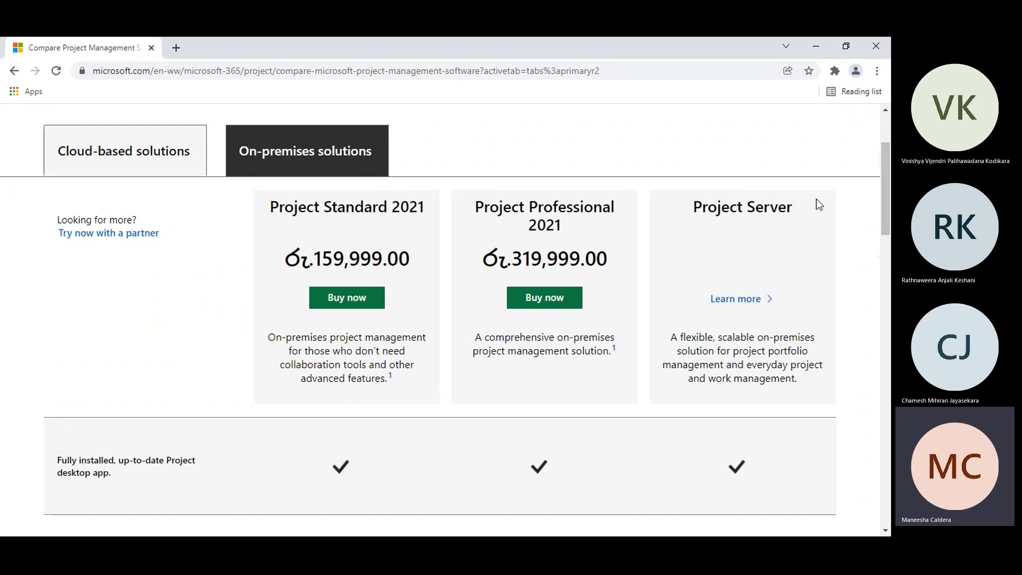
mouse_move(890, 198)
left_mouse_down()
mouse_move(889, 276)
mouse_move(889, 182)
left_mouse_up()
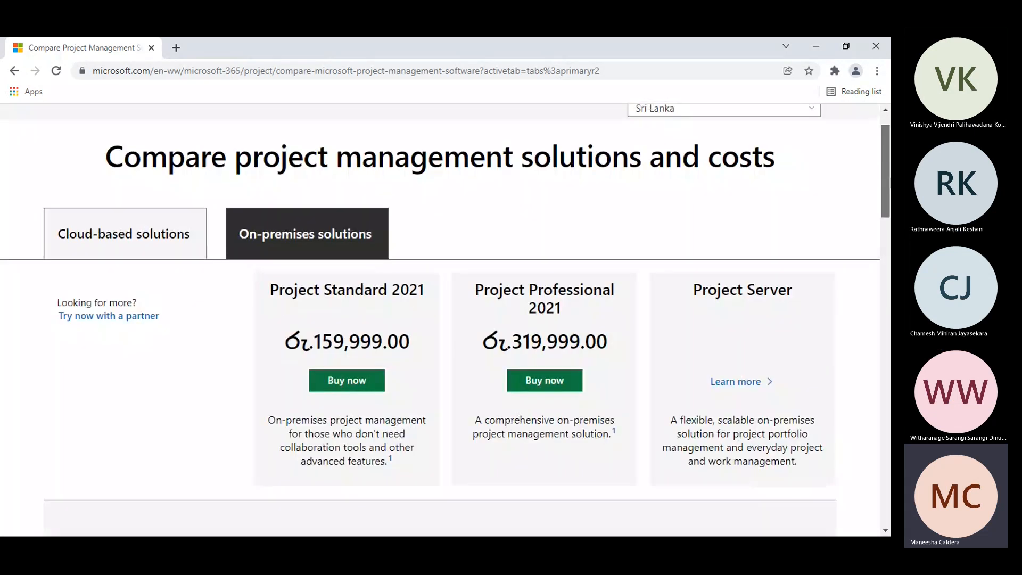
double_click(550, 310)
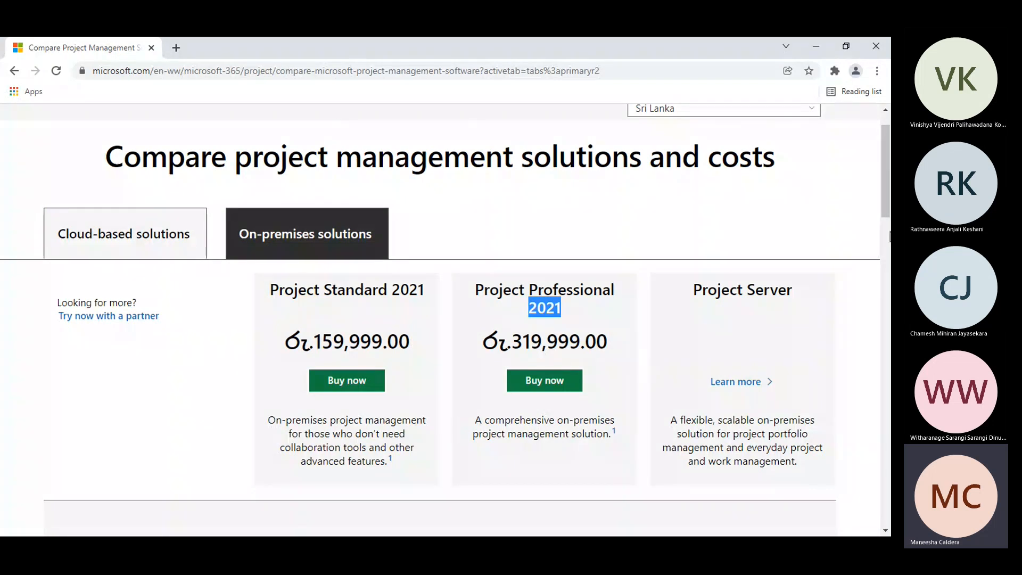
right_click(890, 235)
left_click(863, 176)
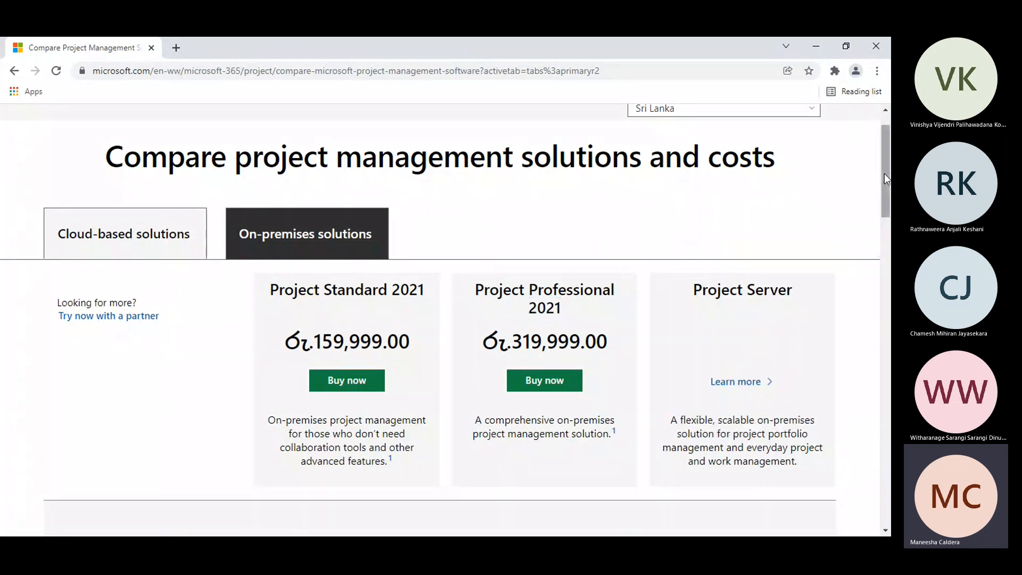
left_click_drag(885, 177, 508, 123)
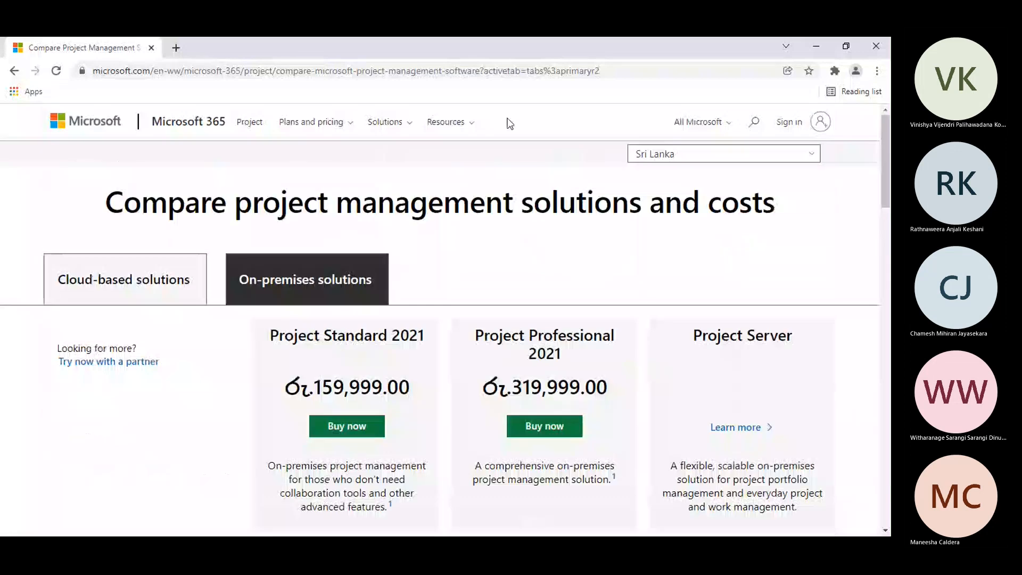
Step: Look through the site's Resources, Solutions and Plans and pricing options, and return to the Project overview page
left_click(455, 127)
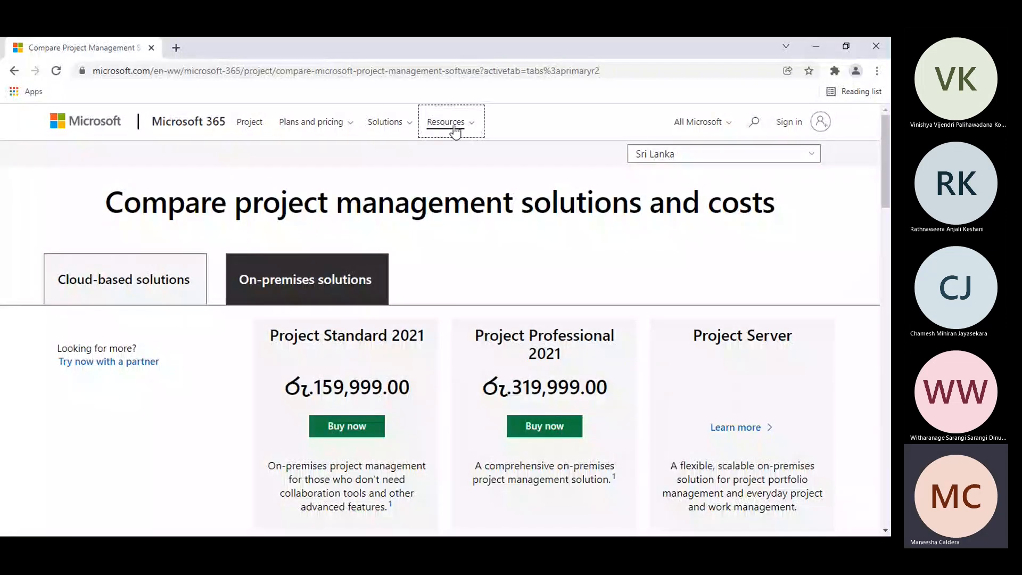
left_click(455, 131)
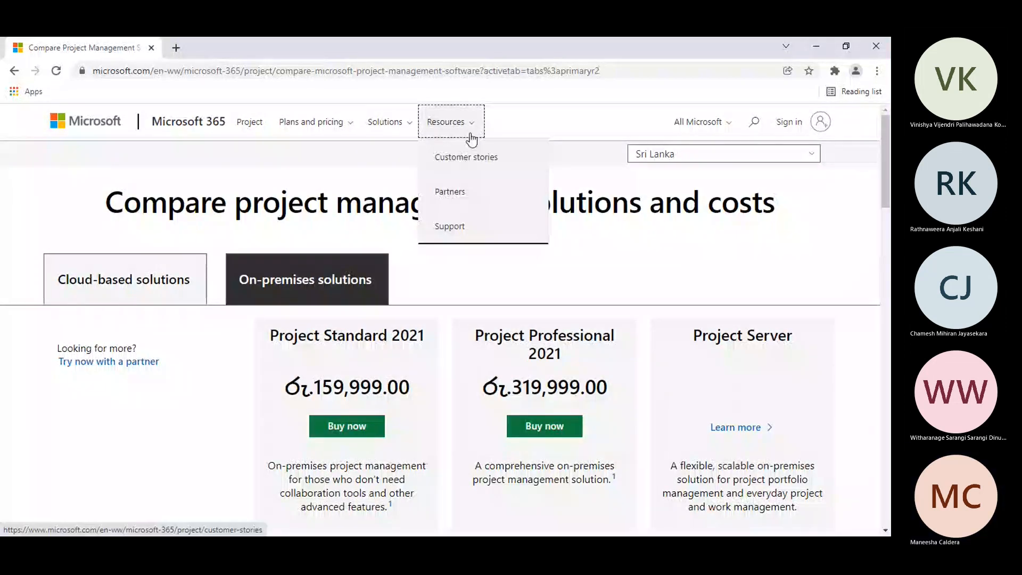
left_click(399, 126)
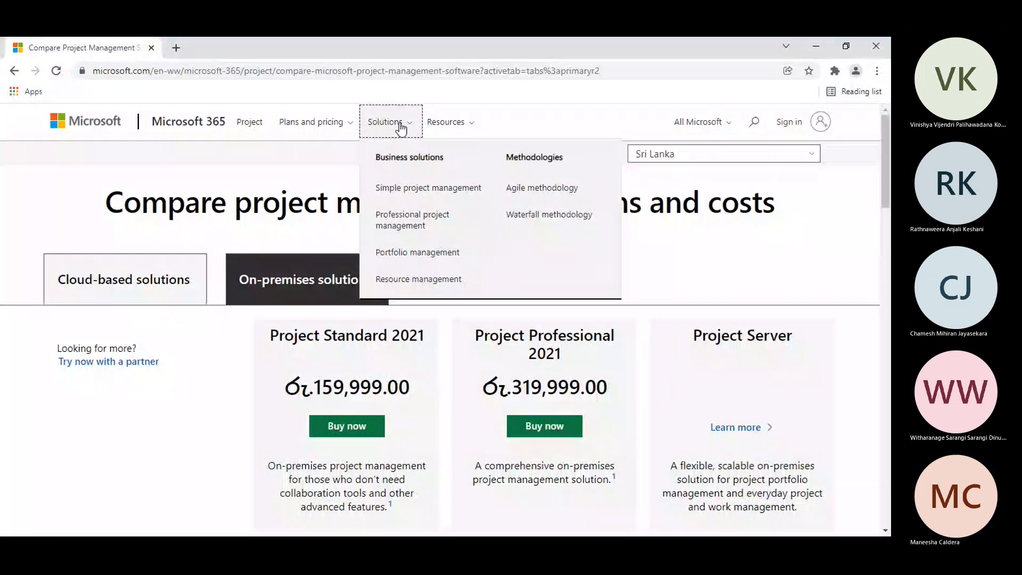
left_click(335, 124)
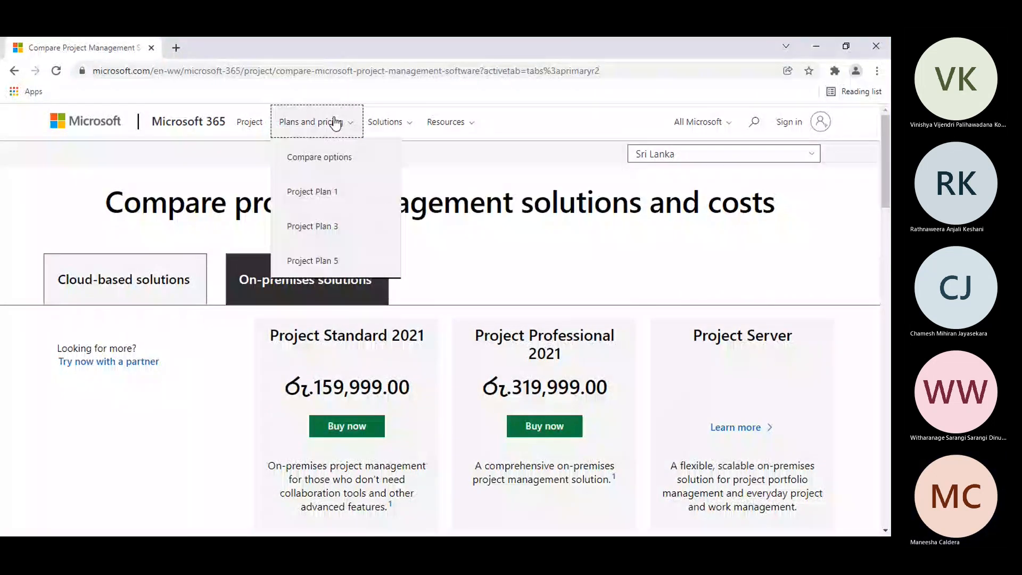
left_click(255, 129)
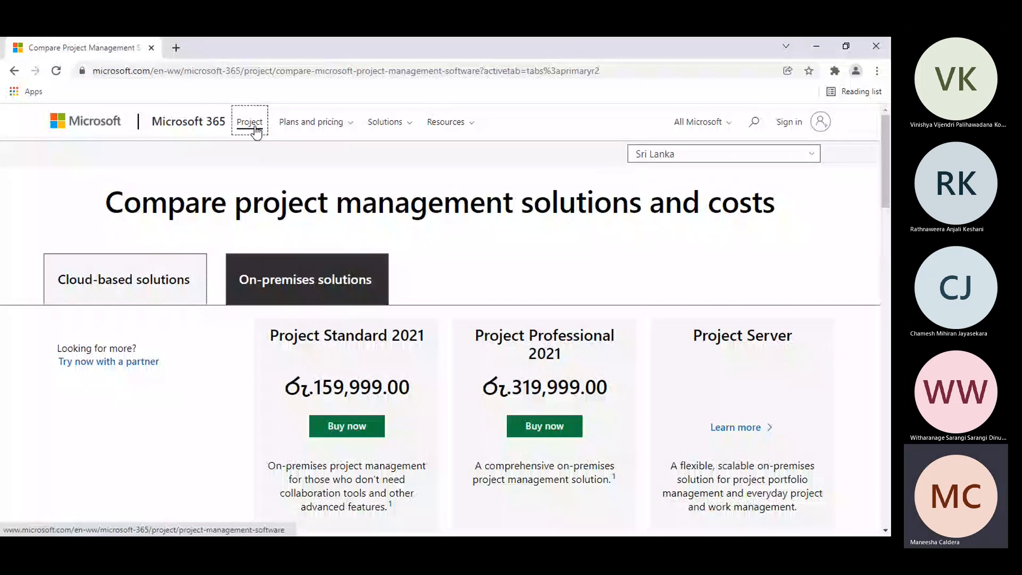
left_click(255, 129)
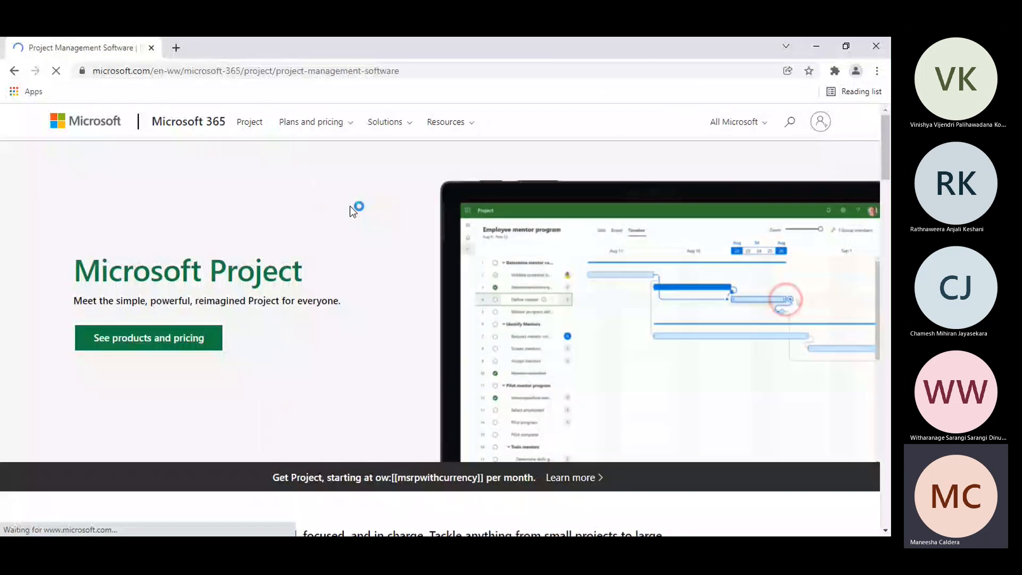
Step: Open the Project blog on Tech Community from the Follow Project section of the overview page
left_click_drag(886, 160, 890, 474)
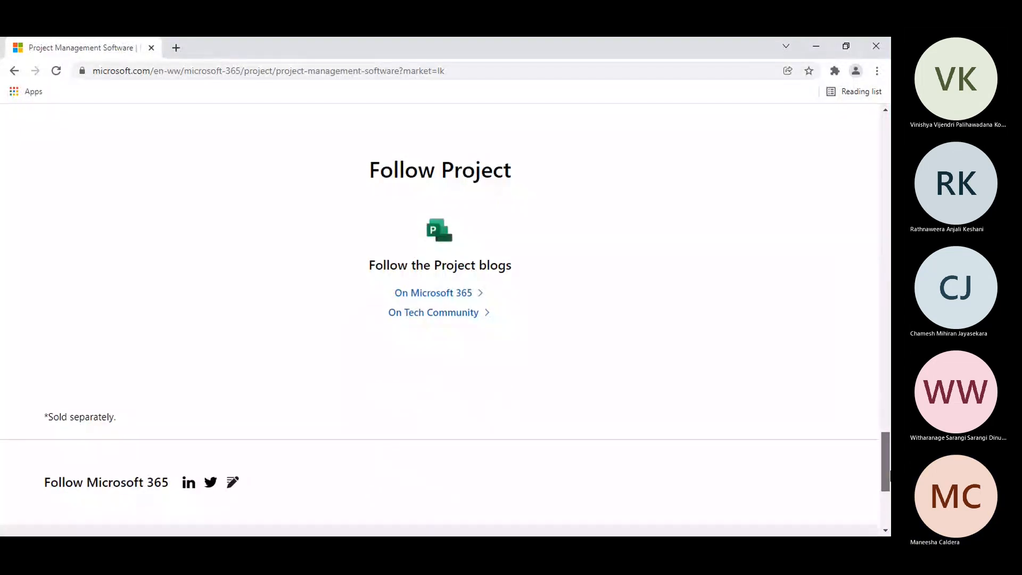
left_click_drag(890, 474, 890, 477)
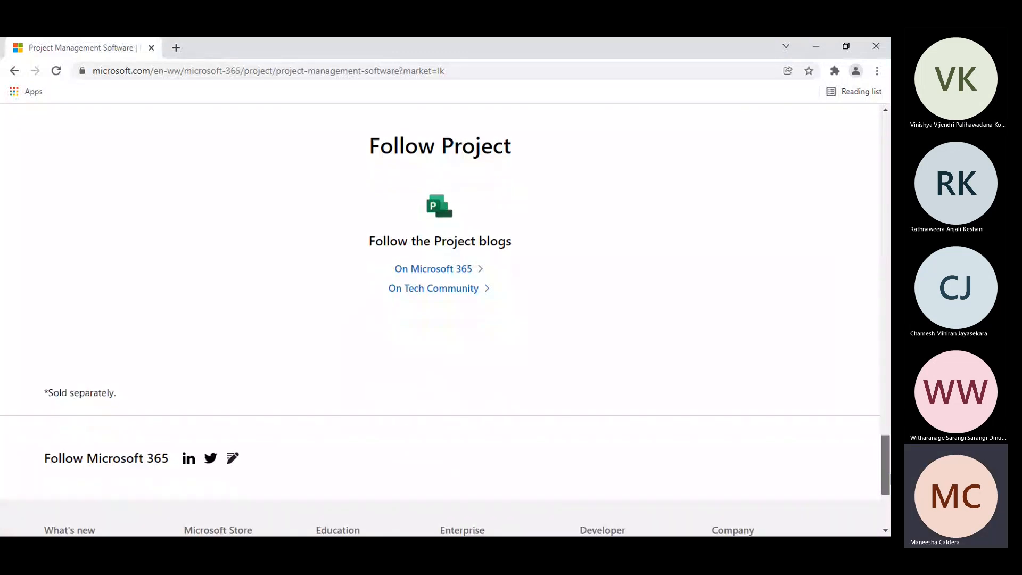
left_click(461, 291)
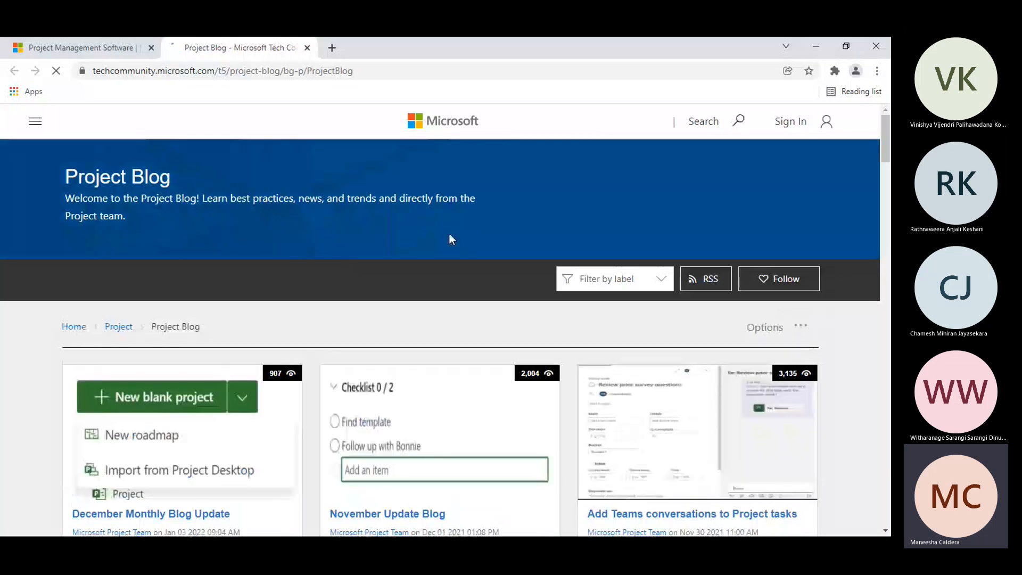
Step: Open the December Monthly Blog Update article in the Project Blog and look it over
left_click_drag(888, 140, 831, 166)
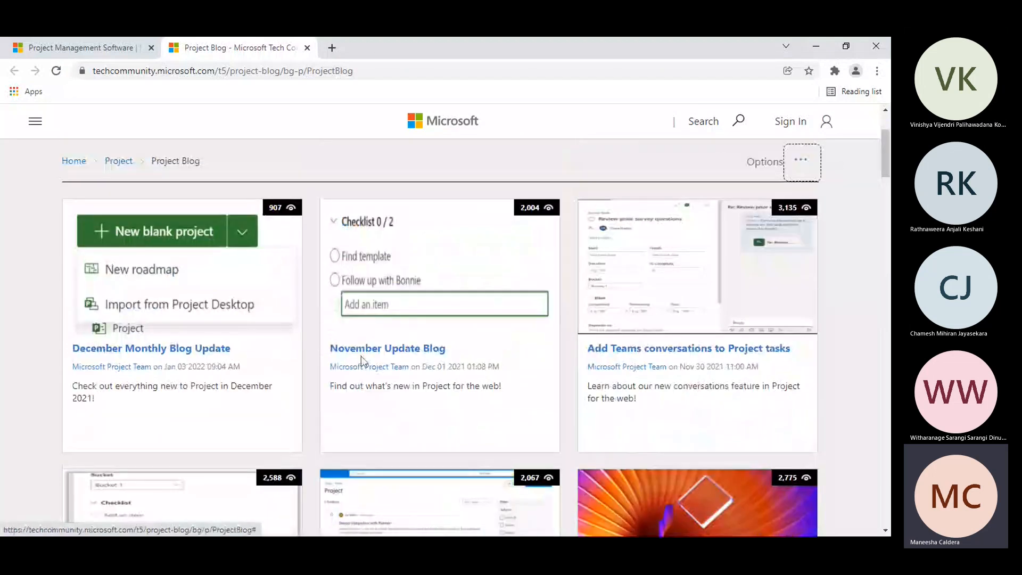
left_click(165, 349)
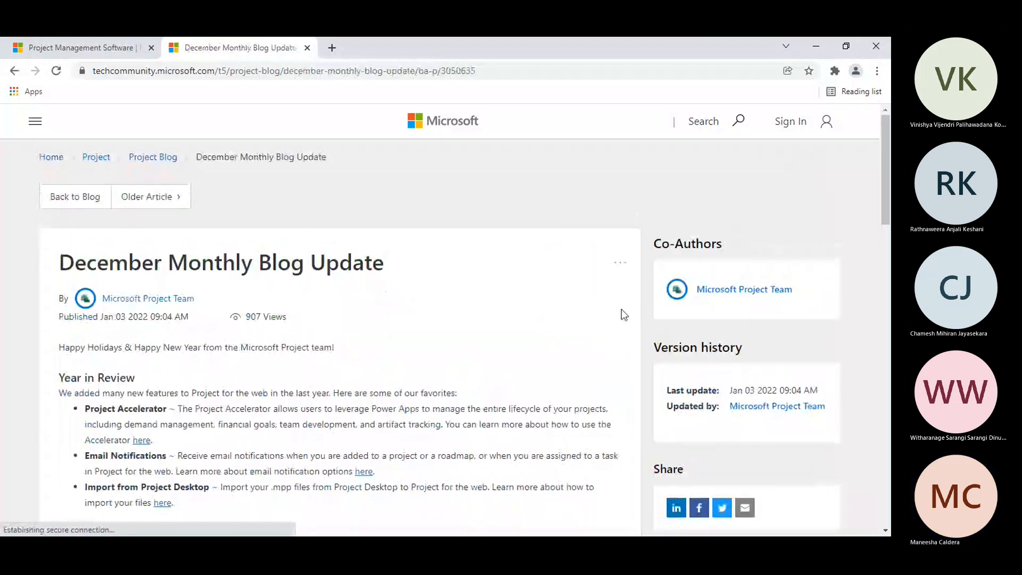
left_click_drag(885, 159, 882, 132)
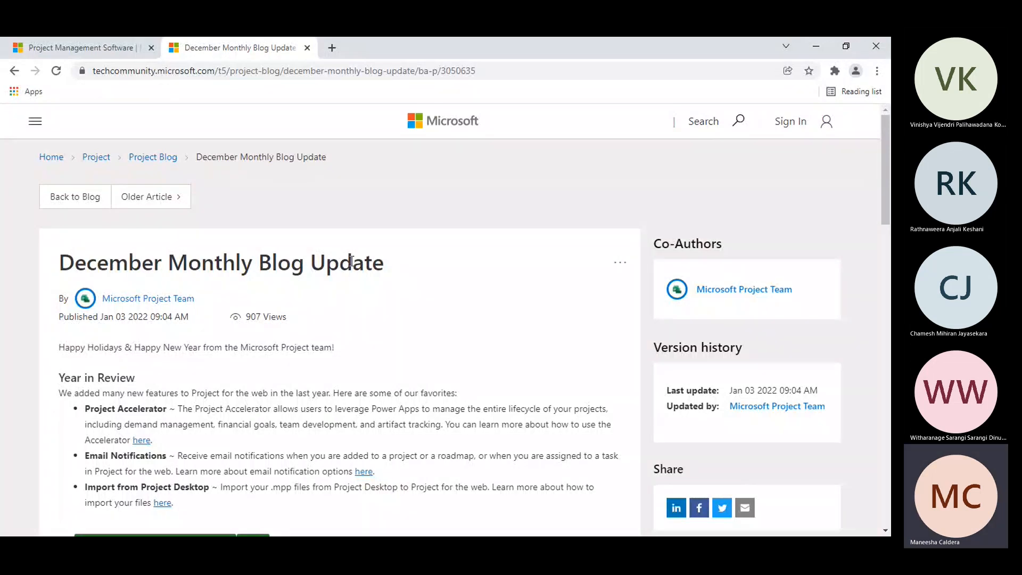
Step: Return to the Microsoft Project overview page, go back to its beginning and close the browser window
left_click(127, 42)
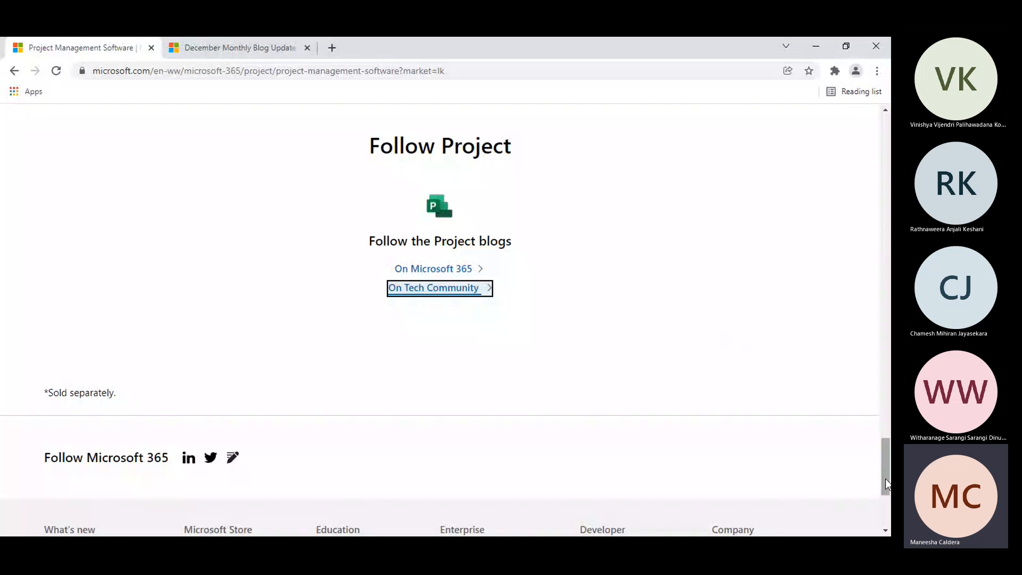
left_click_drag(886, 471, 888, 144)
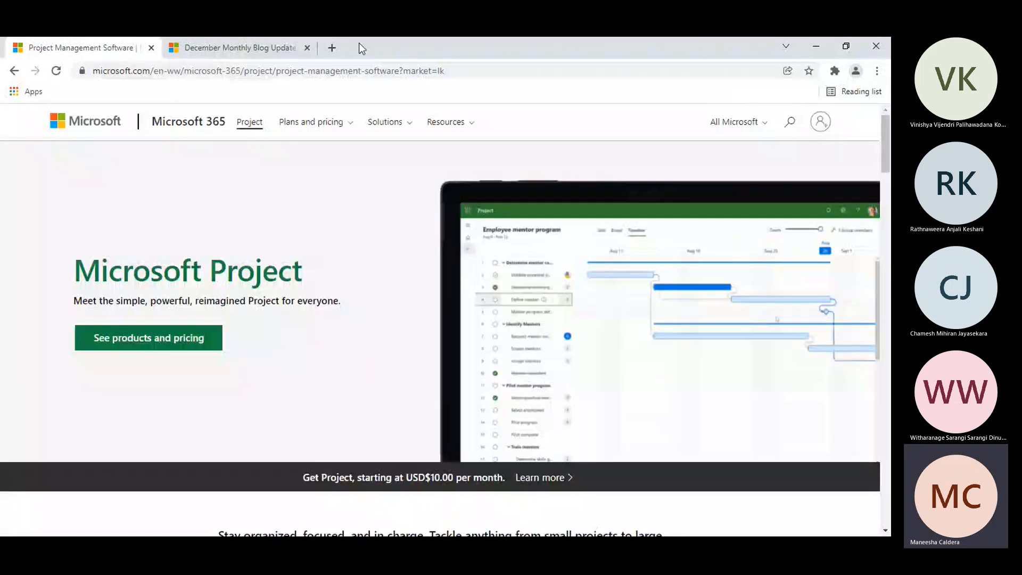
left_click(873, 48)
Step: Search the computer for the installed Project application and launch Project 2013
key("super")
type("prin")
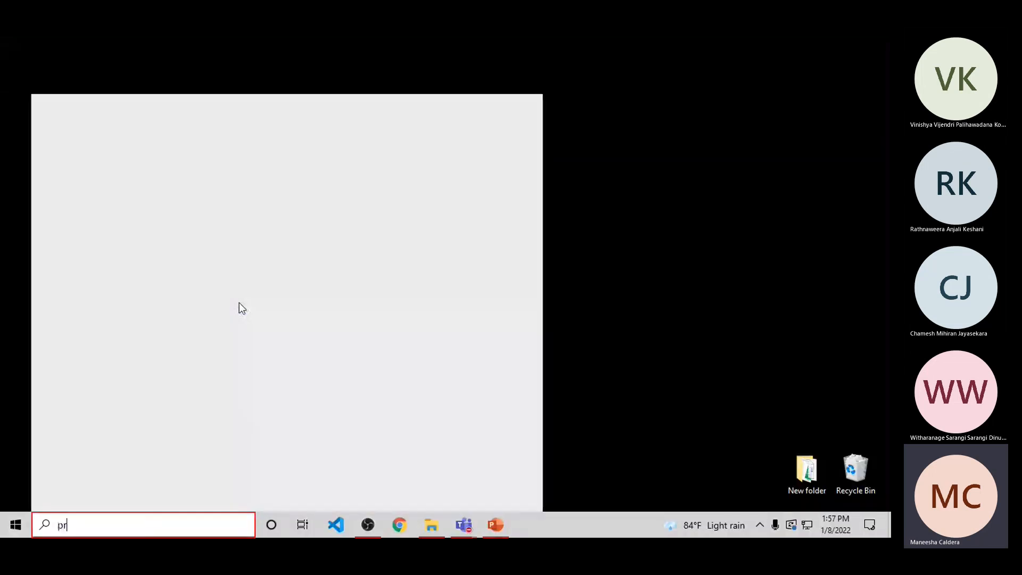
key("BackSpace")
key("BackSpace")
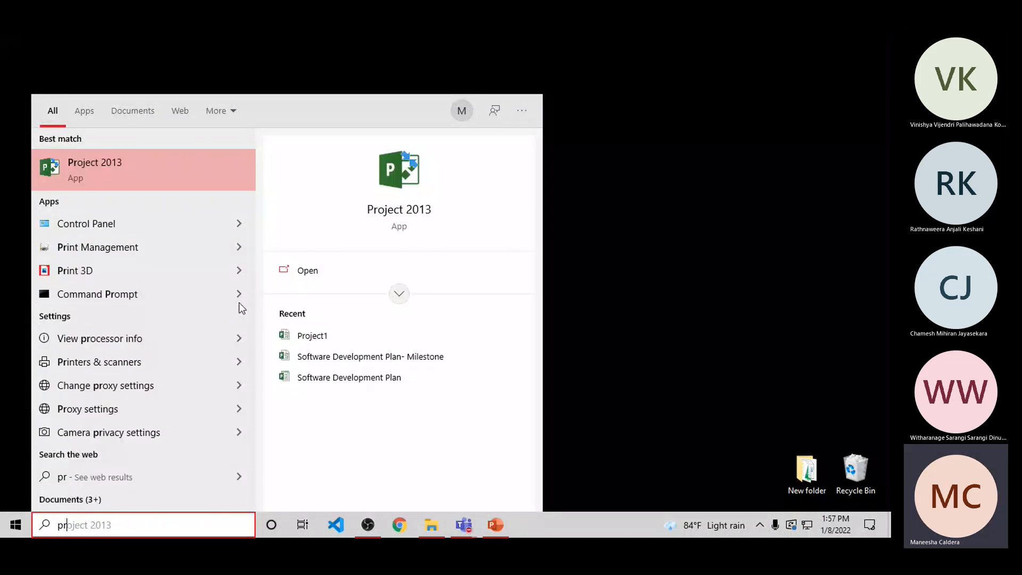
key("Return")
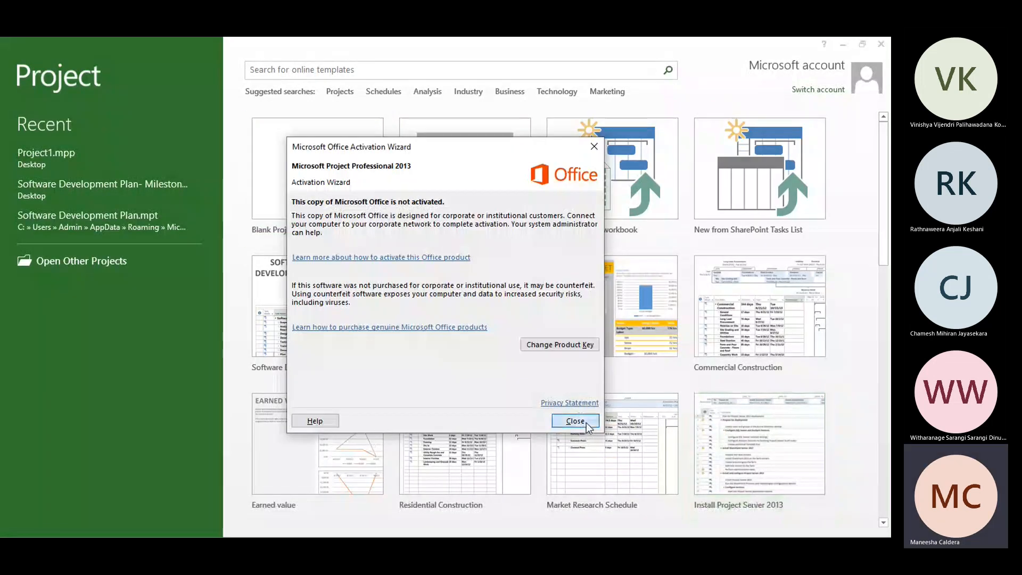
Step: Dismiss the Microsoft Office Activation Wizard and create a new blank project
left_click(576, 422)
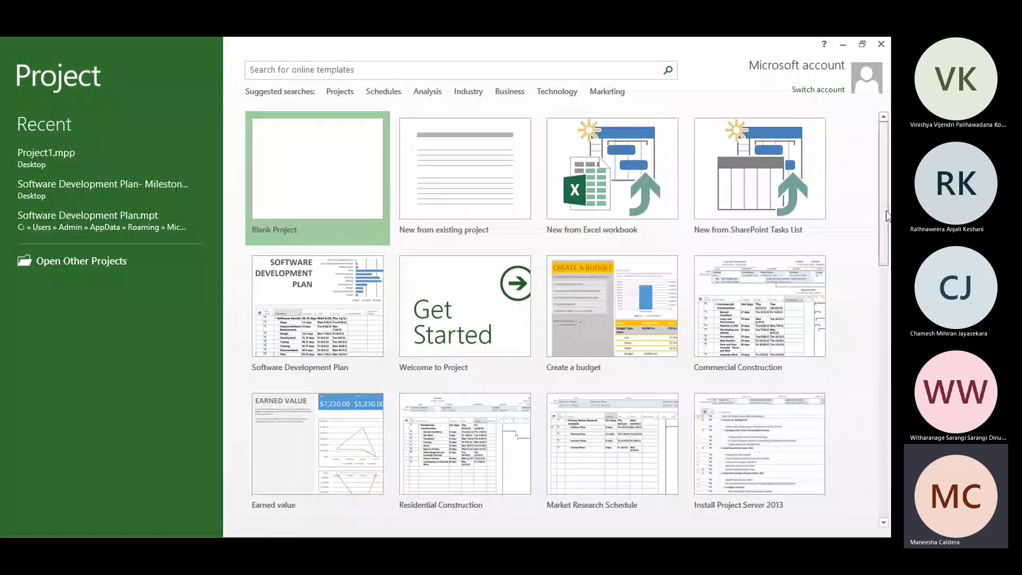
mouse_move(886, 216)
left_mouse_down()
mouse_move(891, 373)
mouse_move(891, 213)
left_mouse_up()
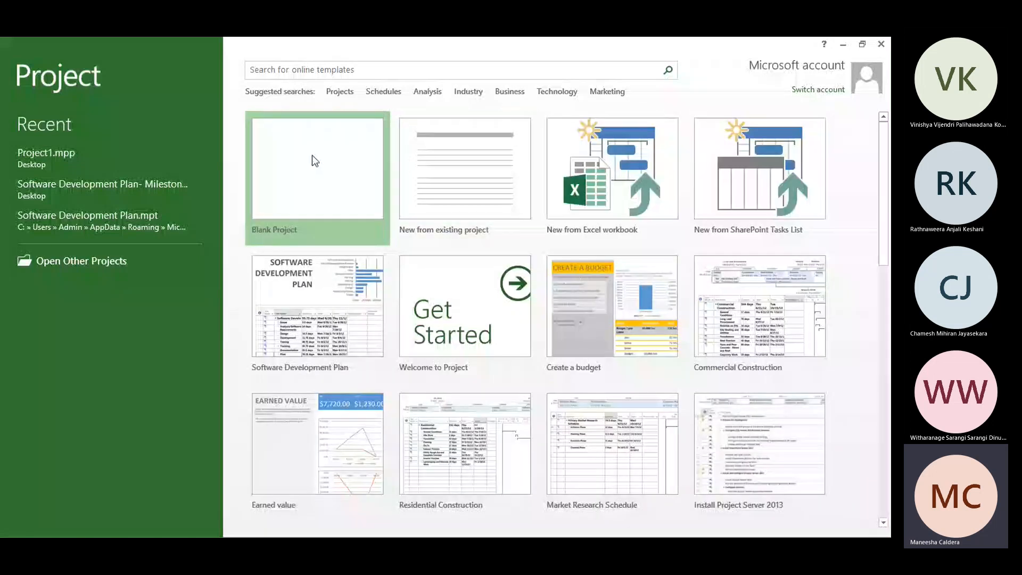
left_click(403, 158)
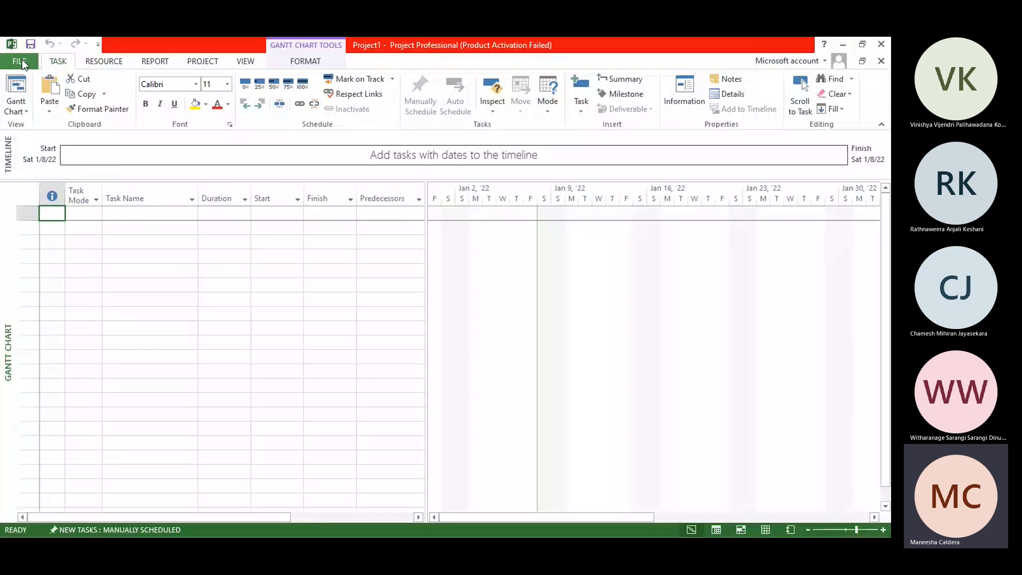
Step: Set the auto save interval to 10 minutes in the Project save options
left_click(21, 60)
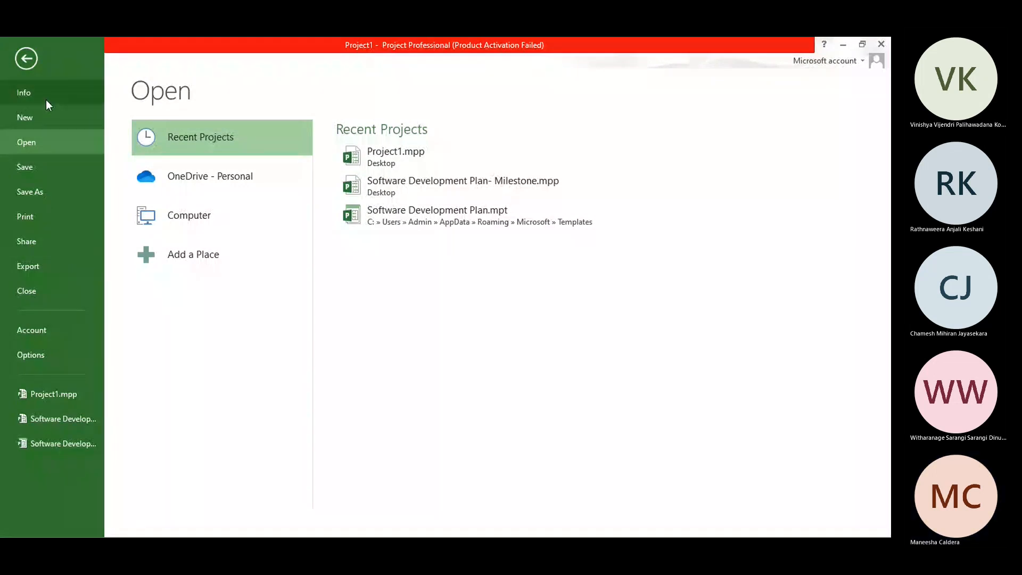
left_click(43, 355)
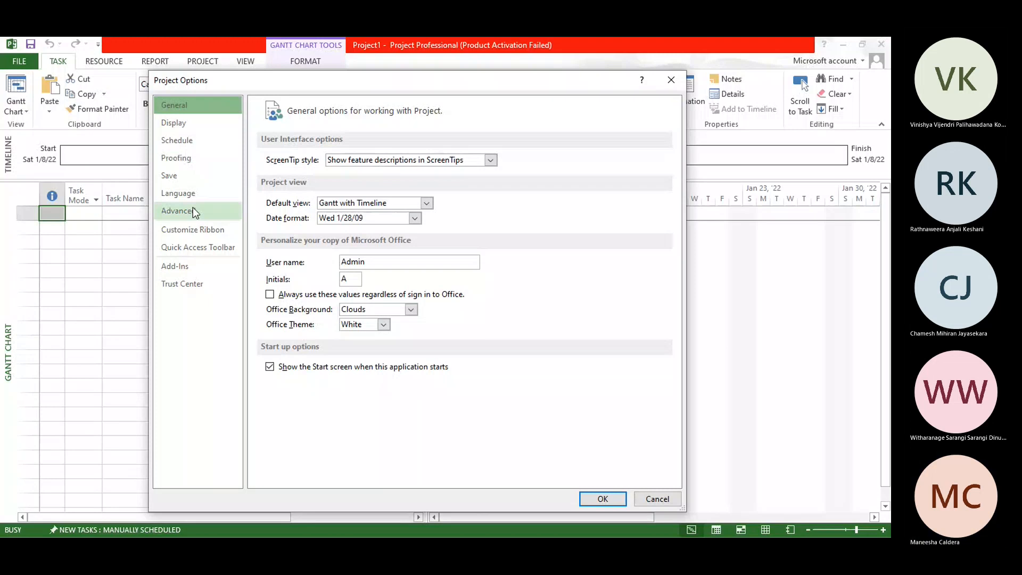
left_click(176, 175)
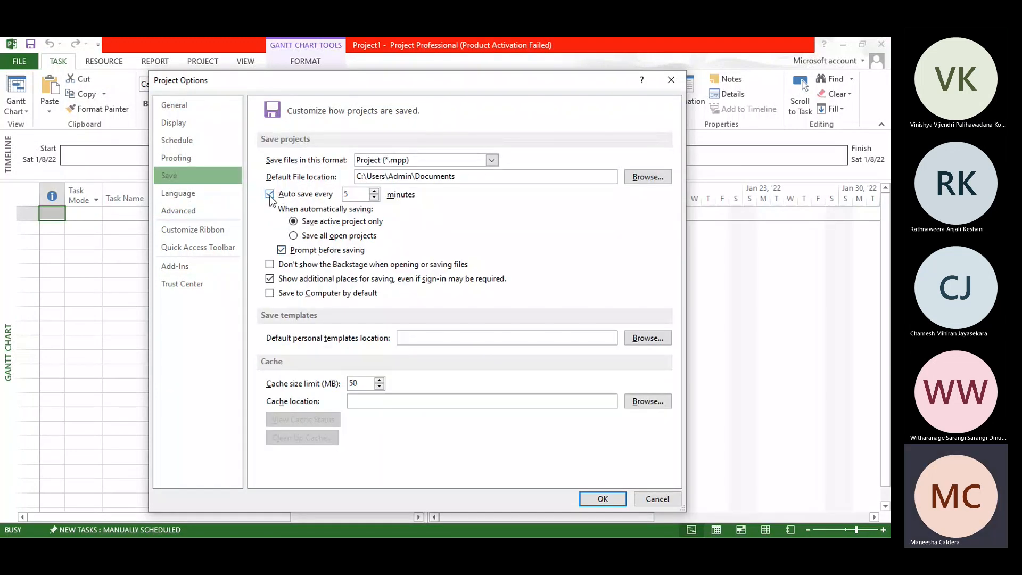
left_click(363, 195)
key("BackSpace")
type("10")
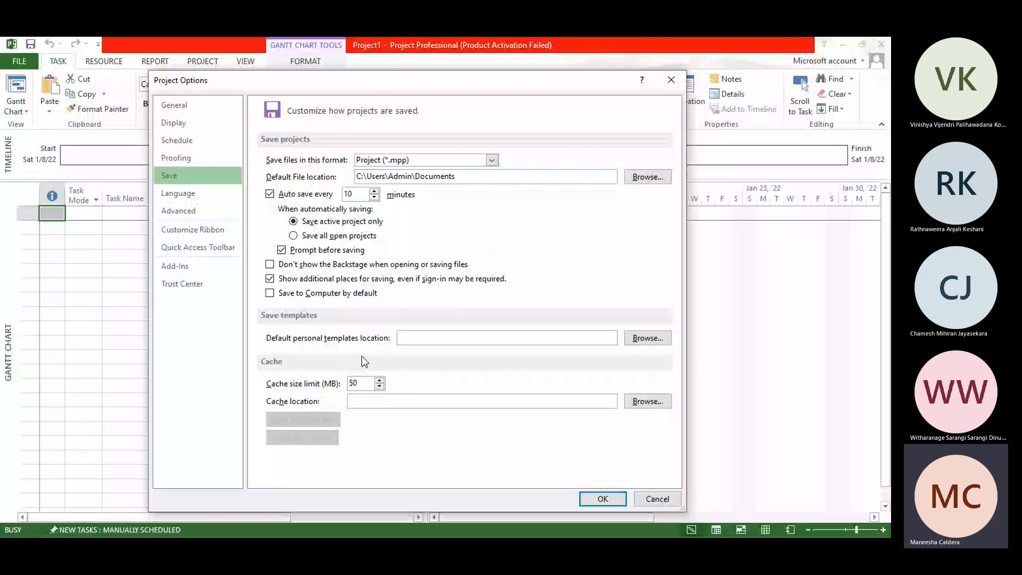
left_click(609, 498)
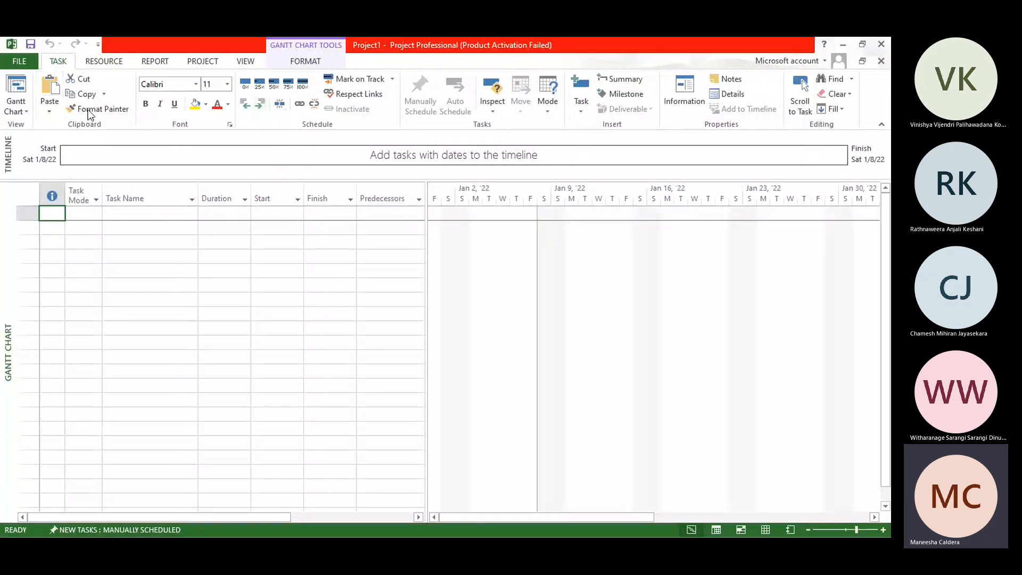
Step: Look through the Resource, Report, Project, View and Gantt chart Format commands, and return to the Task commands
left_click(100, 64)
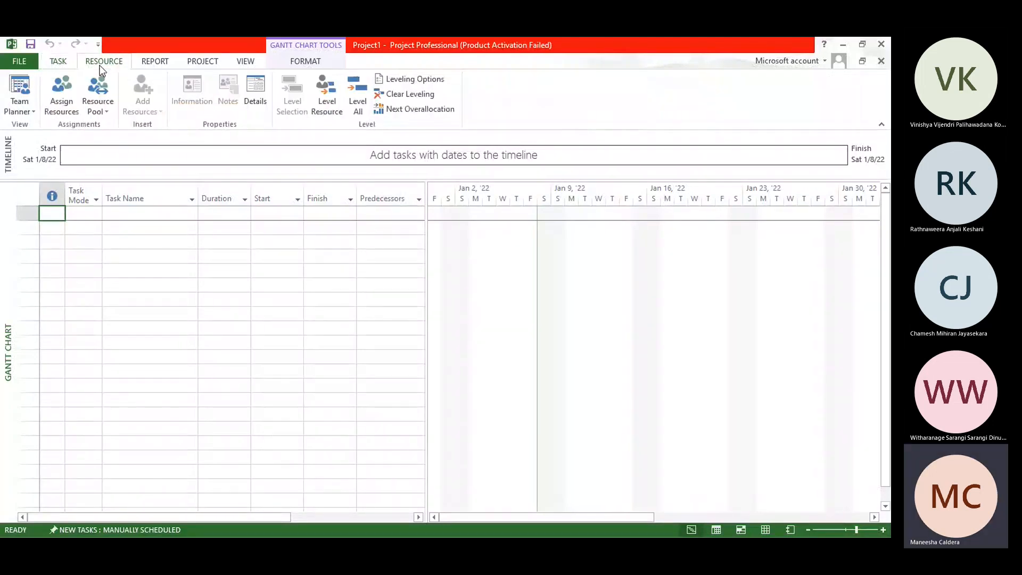
left_click(66, 64)
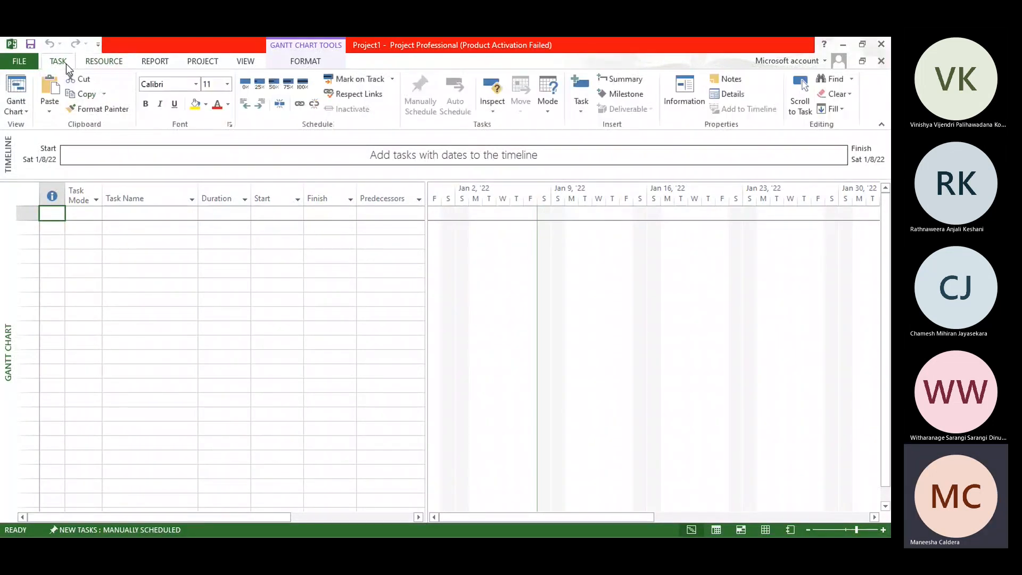
left_click(115, 62)
left_click(151, 65)
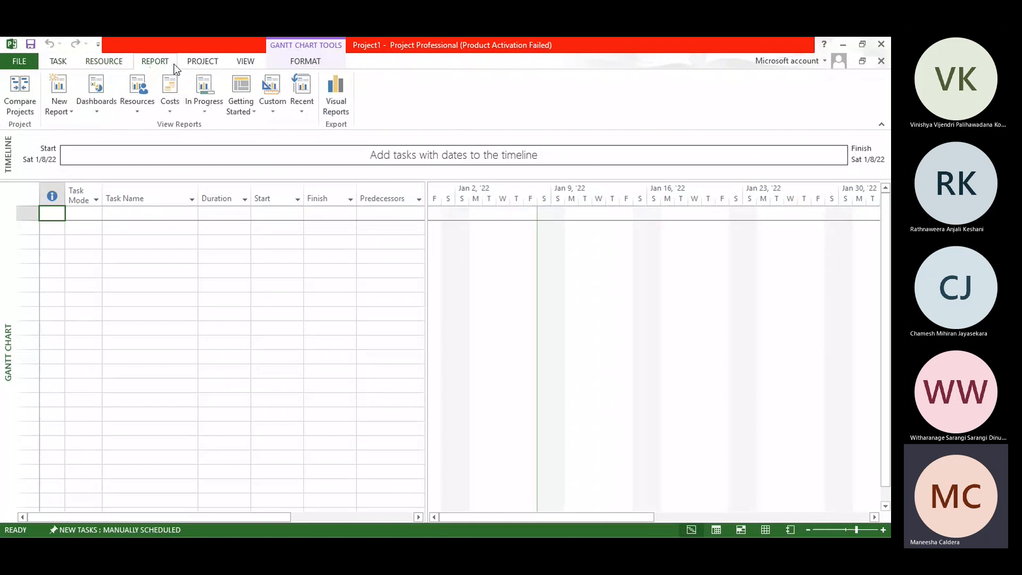
left_click(198, 64)
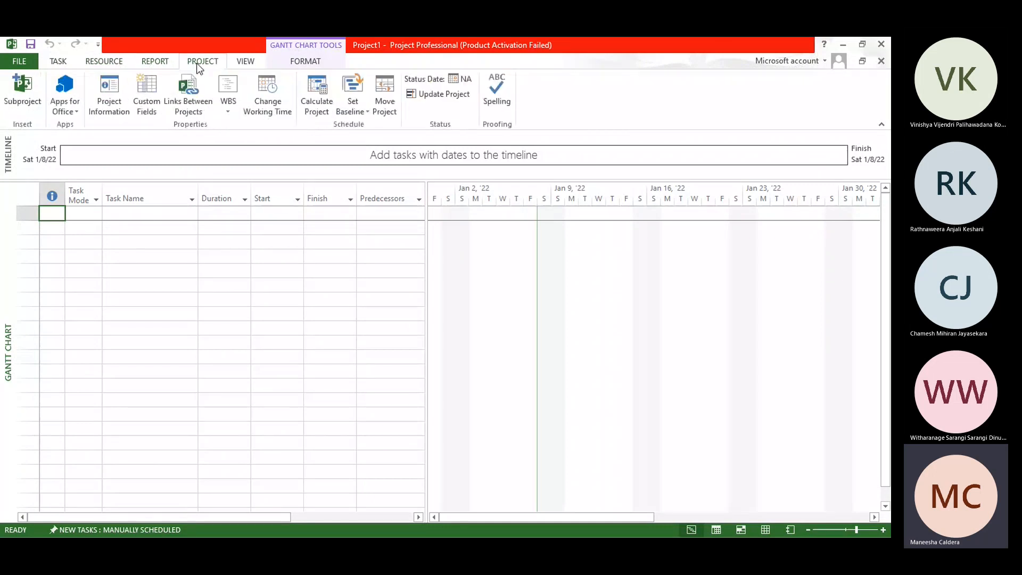
left_click(243, 61)
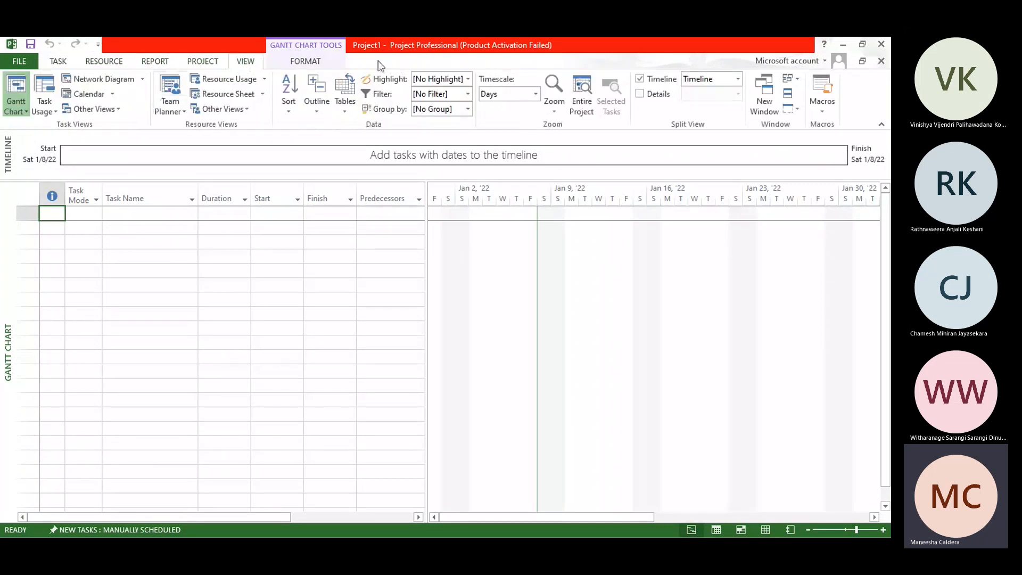
left_click(309, 63)
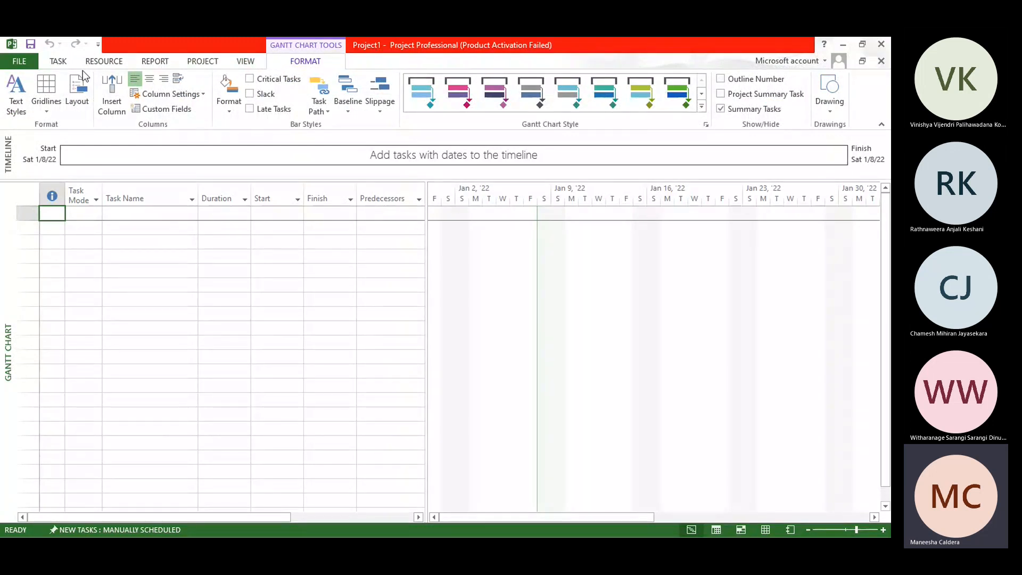
left_click(60, 62)
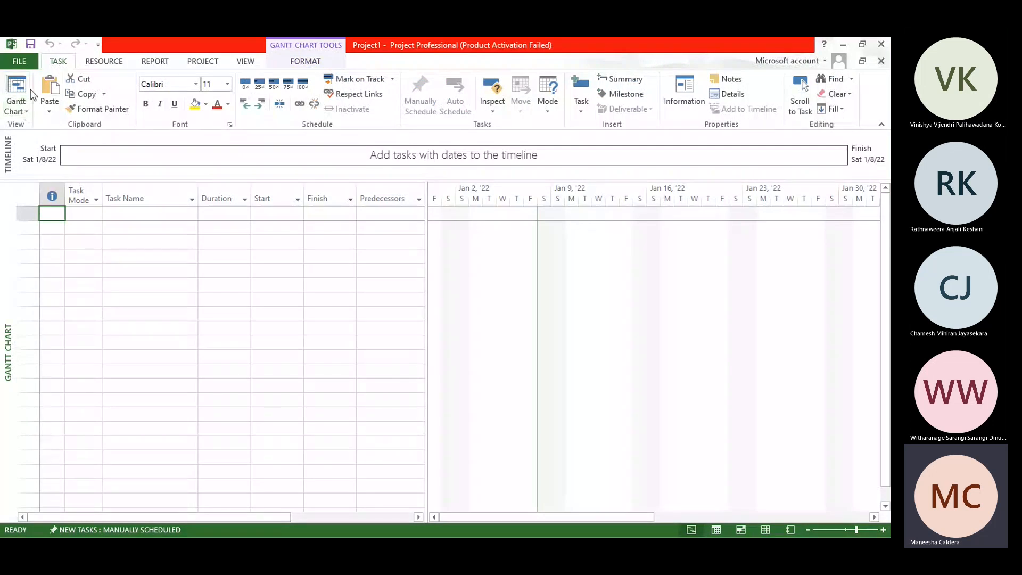
Step: Look over the built-in views offered by the Gantt Chart and Team Planner commands without changing the current view
left_click(23, 111)
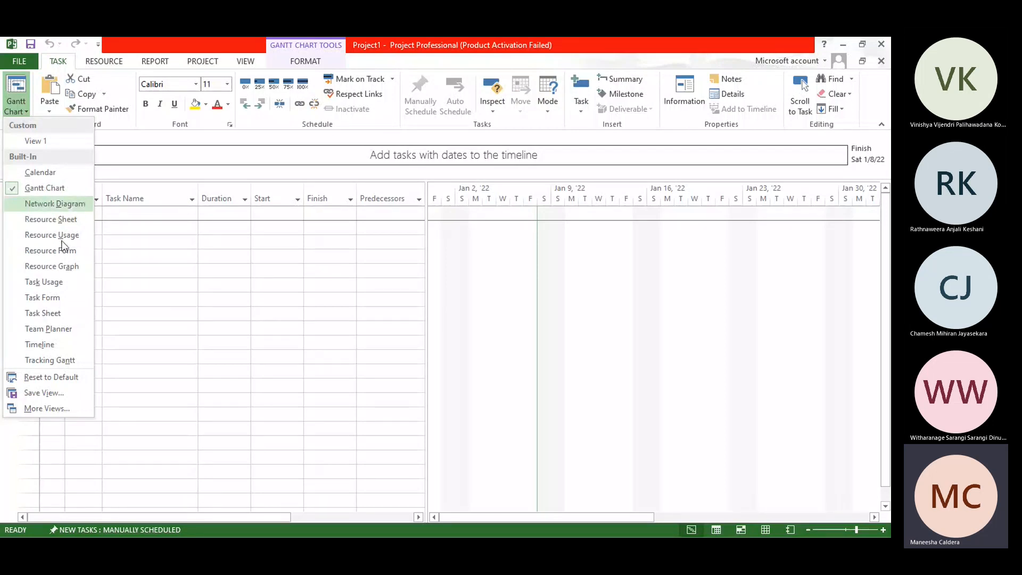
left_click(117, 141)
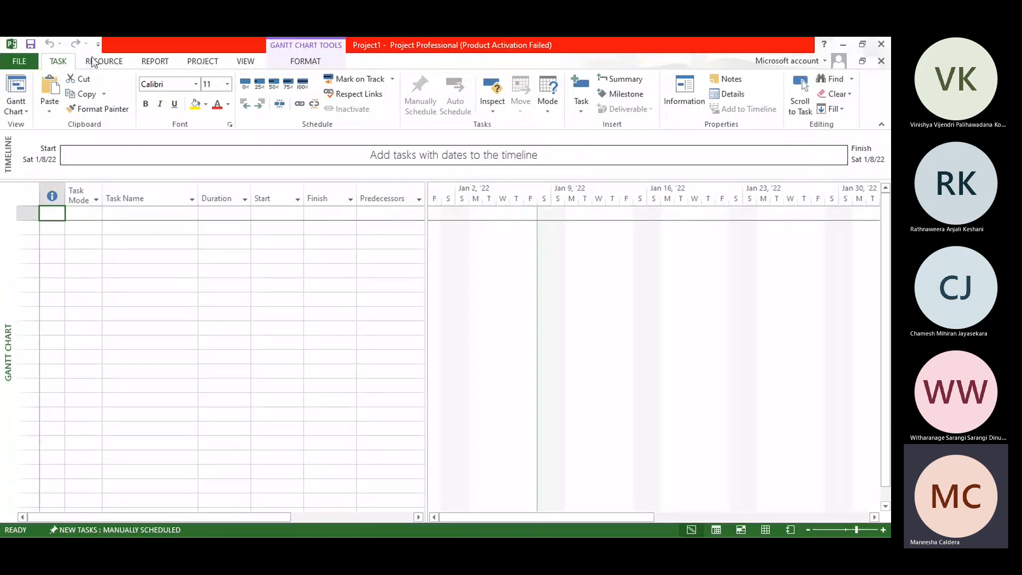
left_click(109, 63)
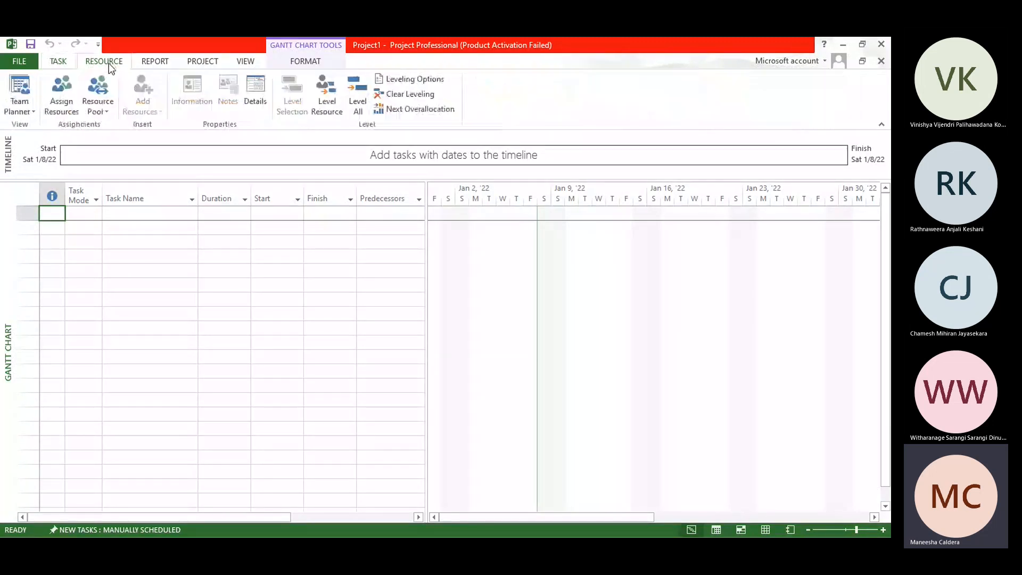
left_click(31, 109)
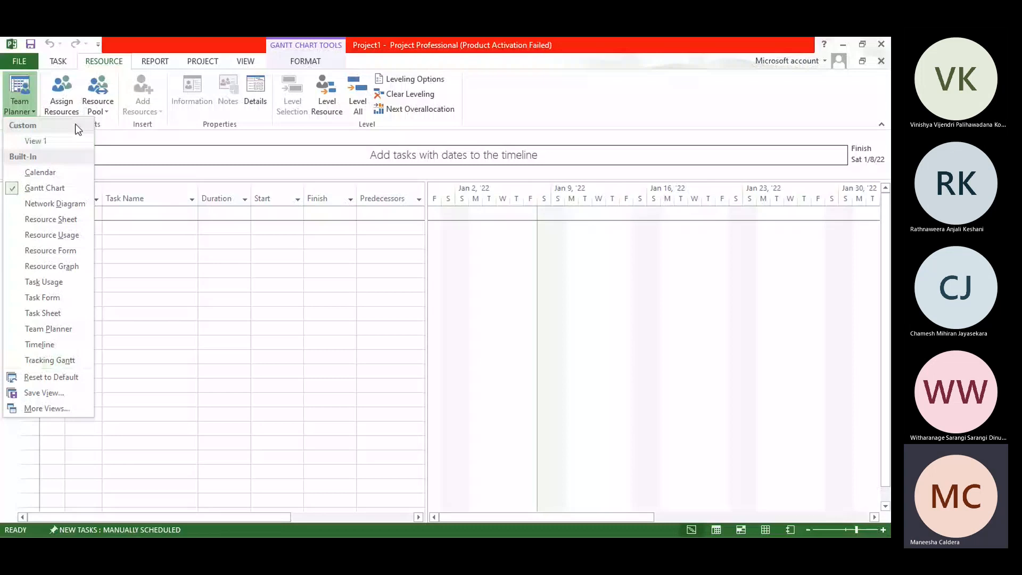
left_click(169, 138)
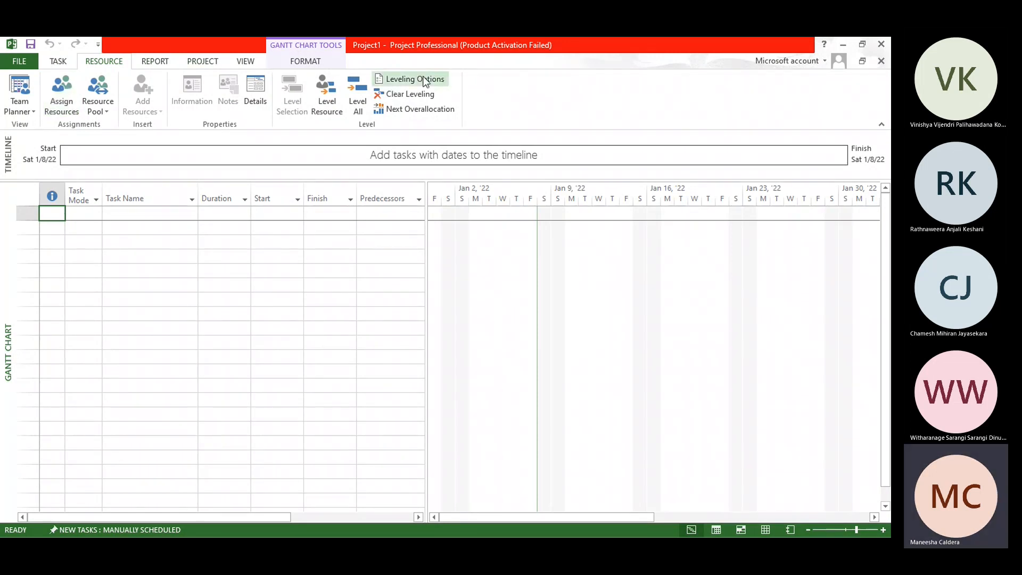
Step: Look over the available reports, including the Costs and In Progress report types
left_click(154, 64)
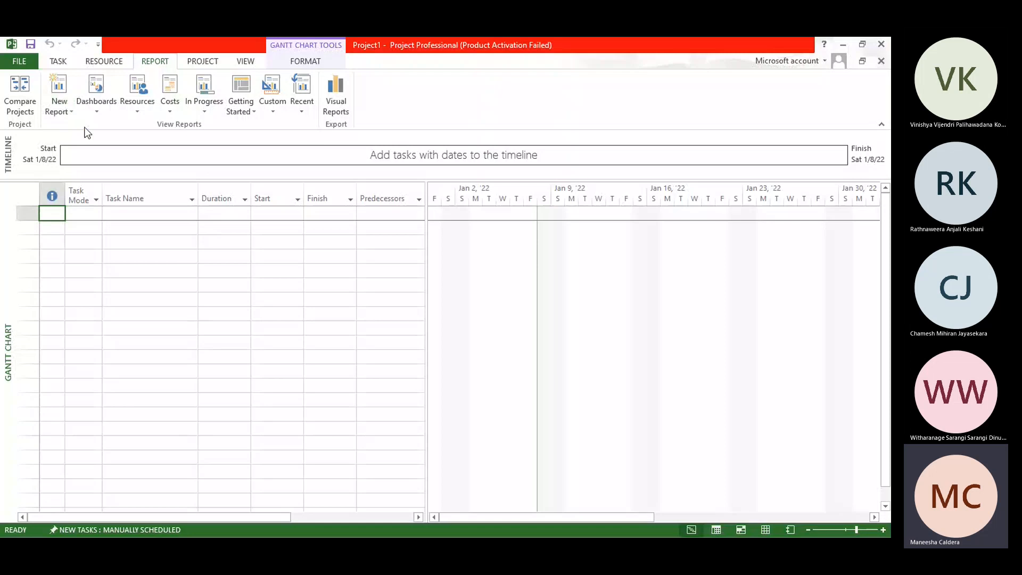
left_click(173, 108)
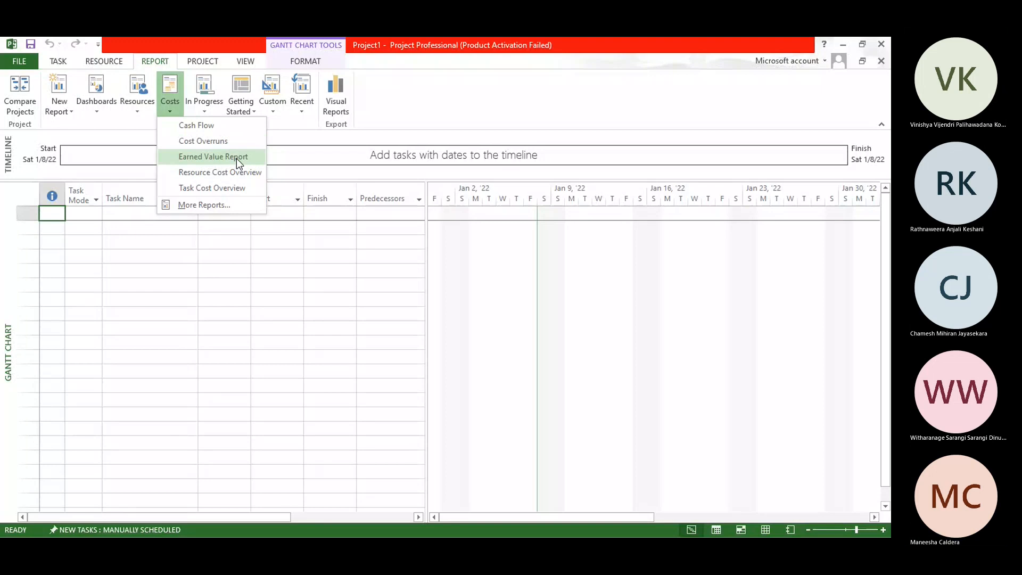
left_click(208, 105)
left_click(209, 106)
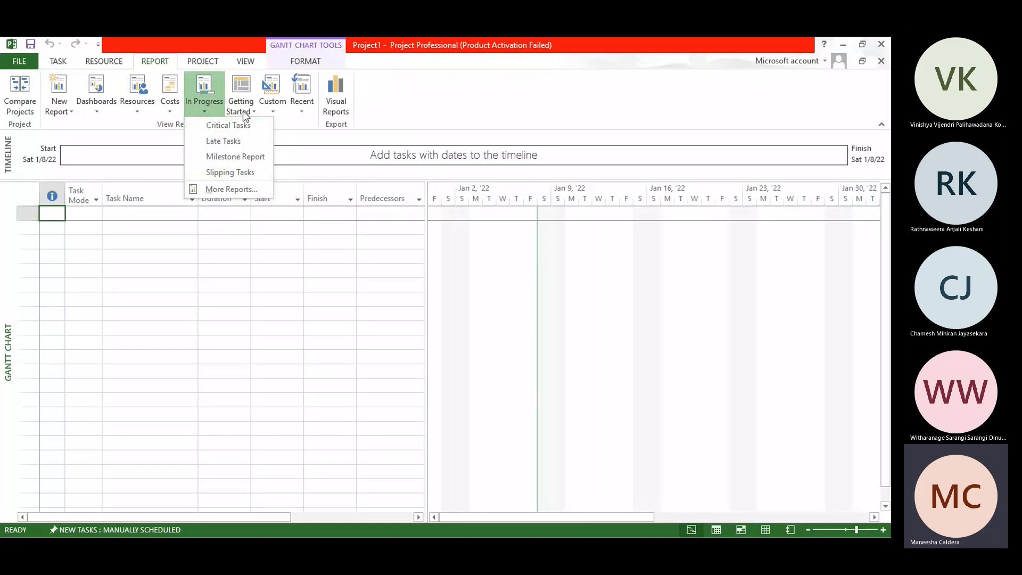
left_click(395, 105)
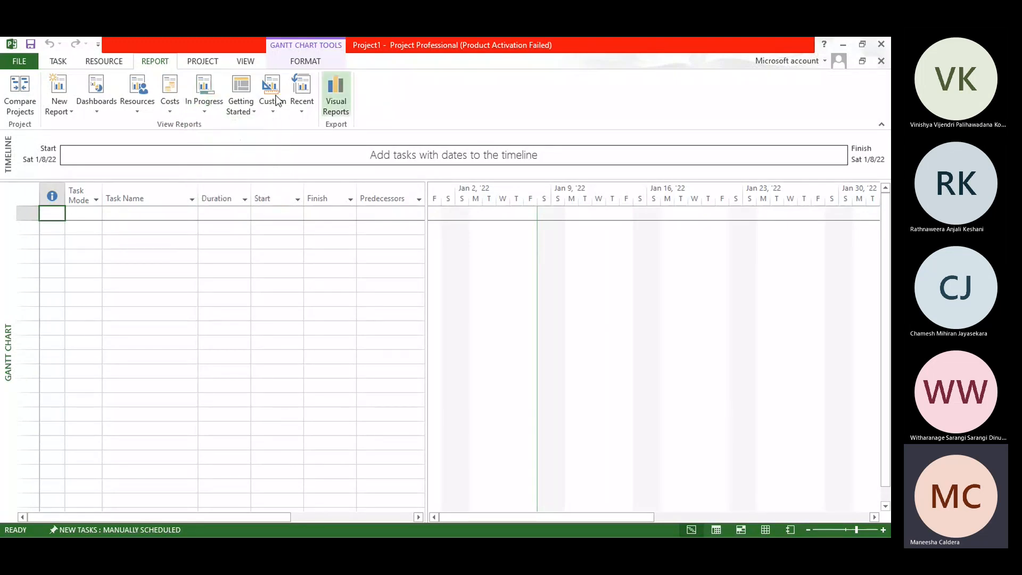
Step: Look over the project properties commands, including the WBS options
left_click(203, 61)
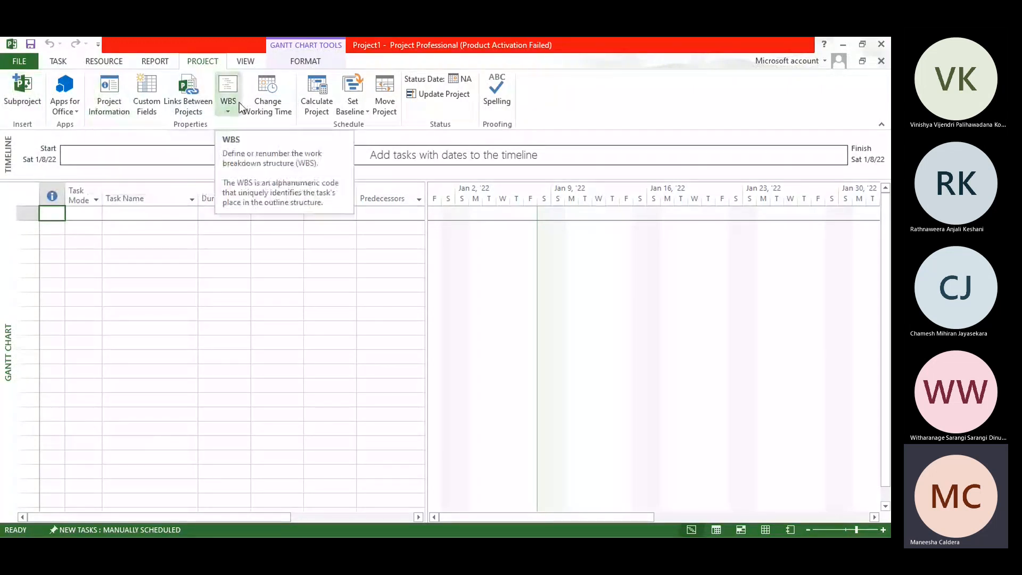
left_click(228, 113)
left_click(196, 143)
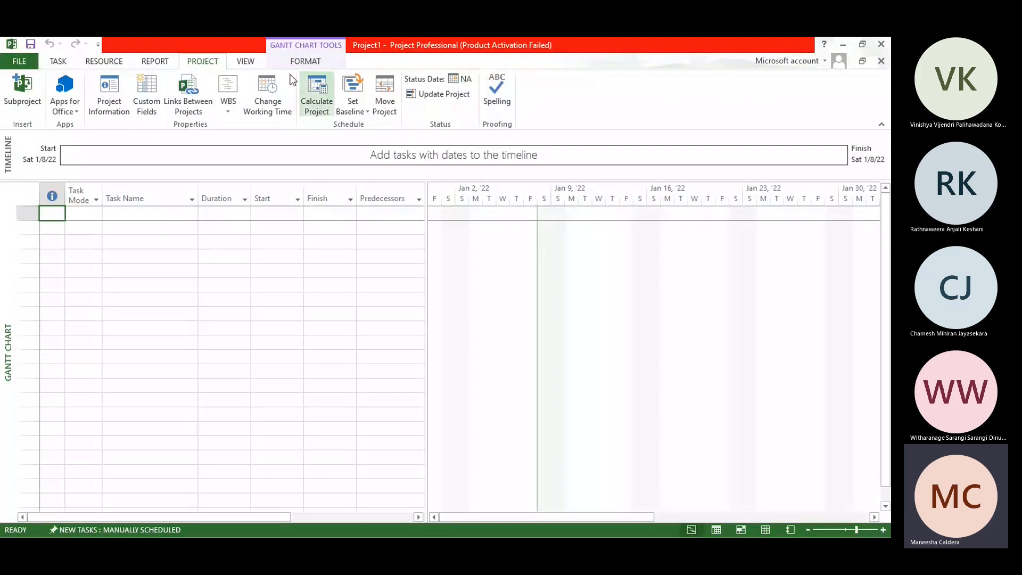
Step: Examine the other task views and the macro options, and bring up the Gantt chart formatting commands
left_click(245, 62)
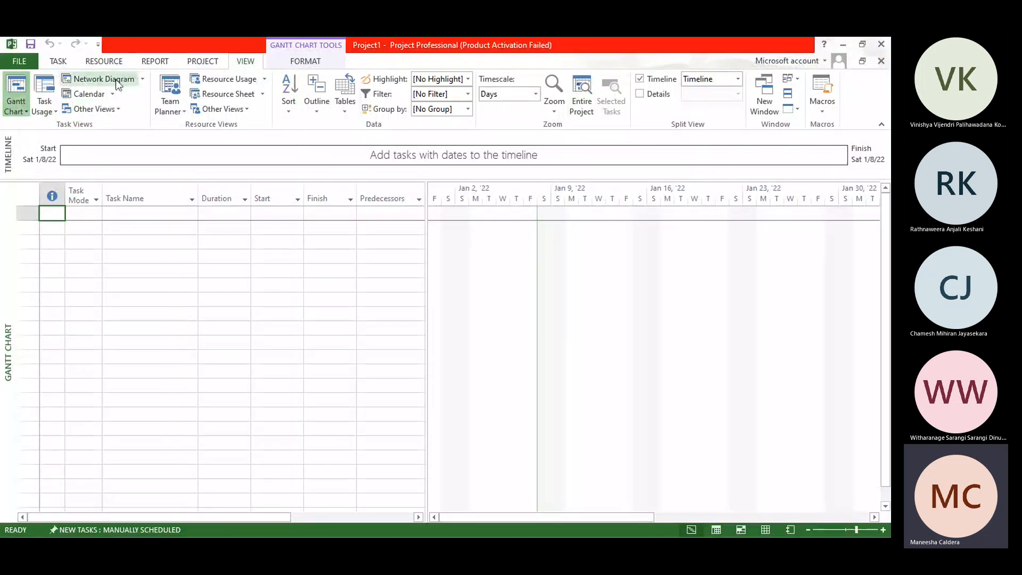
left_click(113, 109)
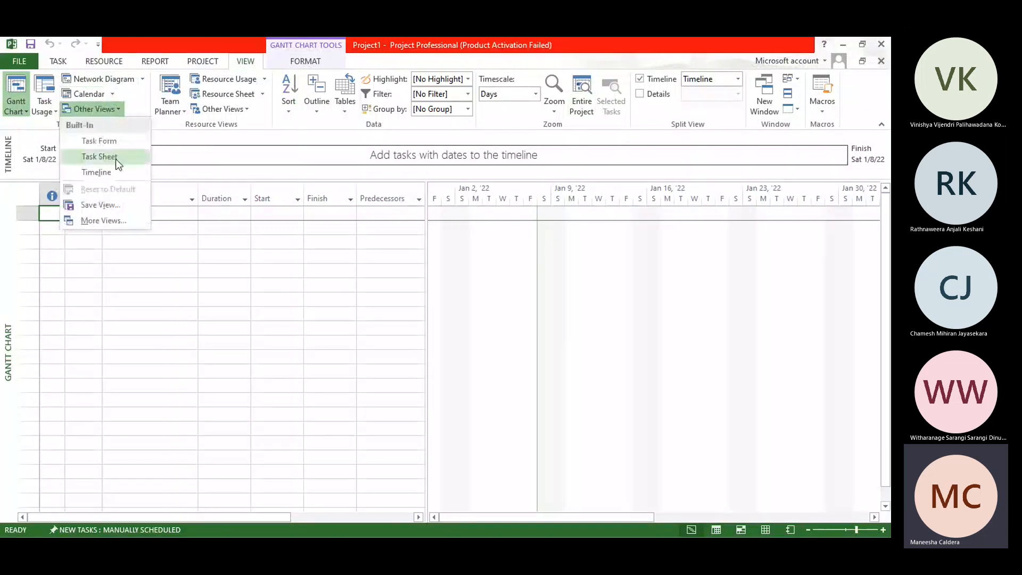
left_click(199, 134)
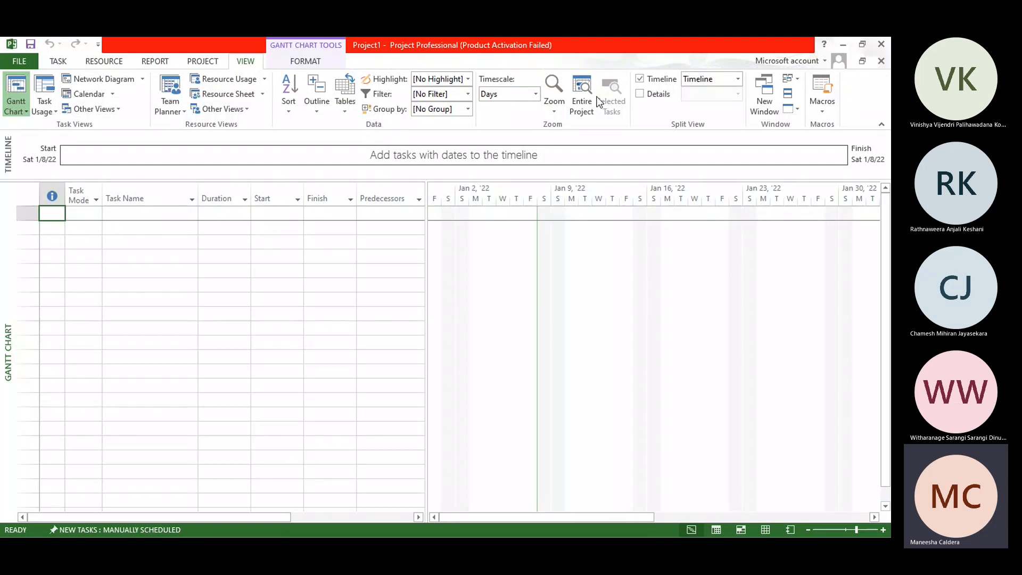
left_click(824, 110)
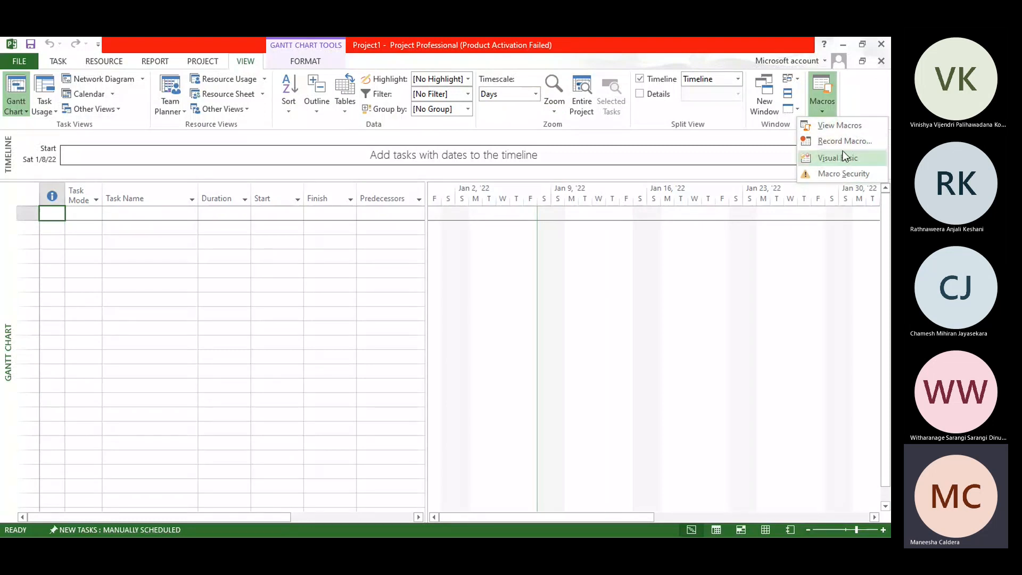
left_click(616, 164)
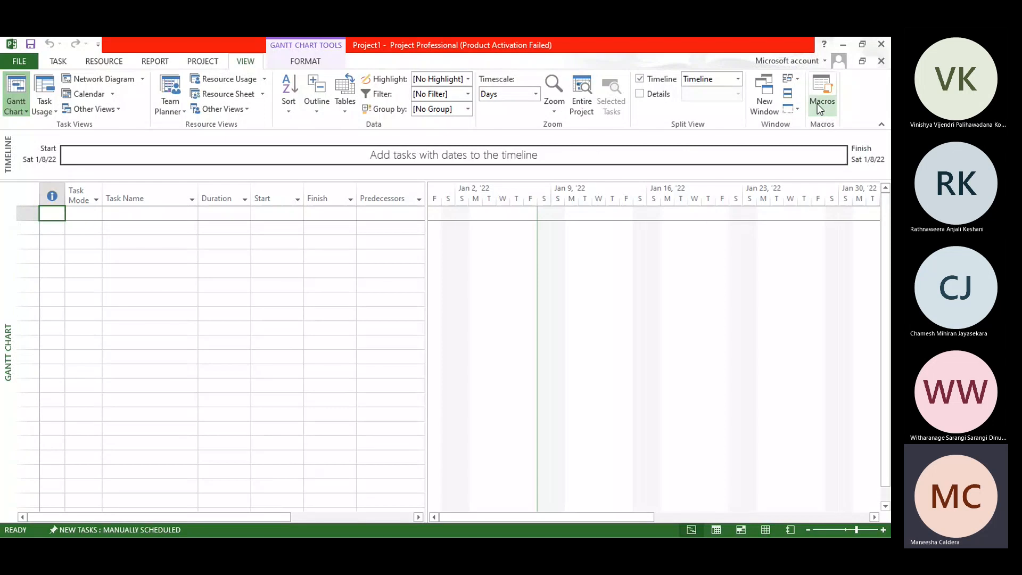
left_click(299, 62)
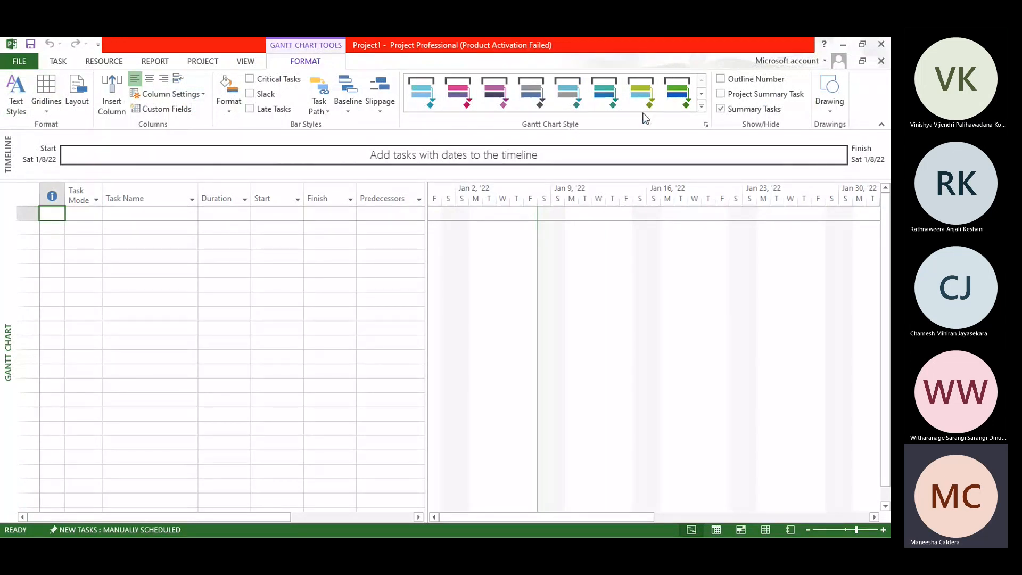
Step: Try showing the project summary task and outline numbers in the Gantt chart, and hide both again
left_click(754, 96)
left_click(753, 80)
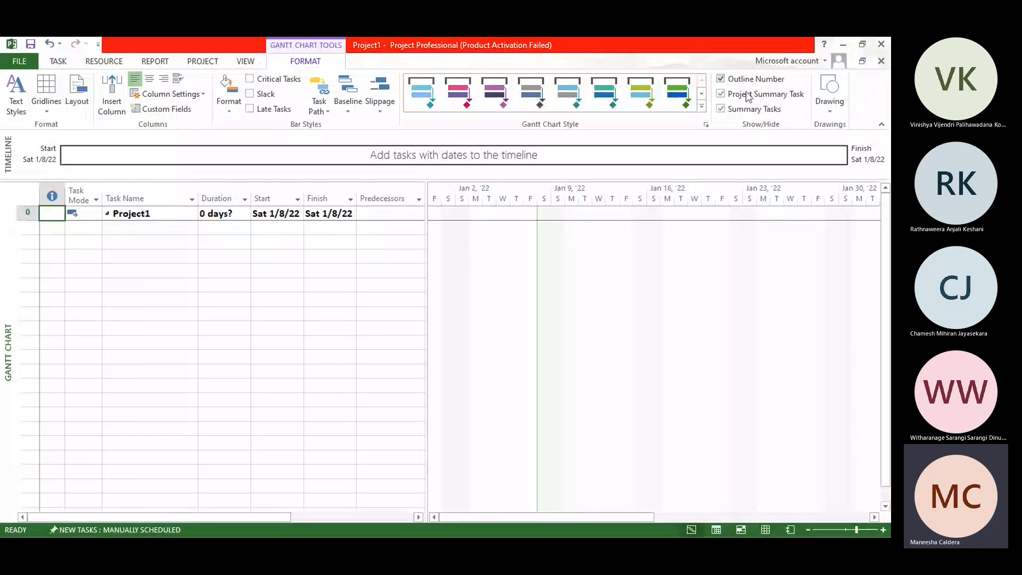
left_click(745, 80)
left_click(751, 94)
Step: Look over the drawing shapes available for the Gantt chart, and bring up the project's Info page
left_click(830, 111)
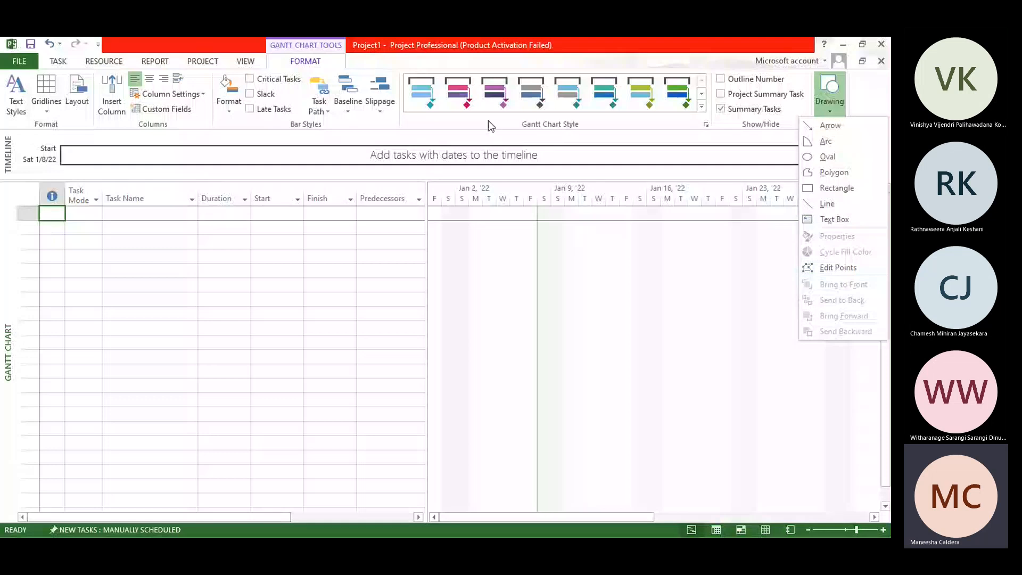
left_click(420, 138)
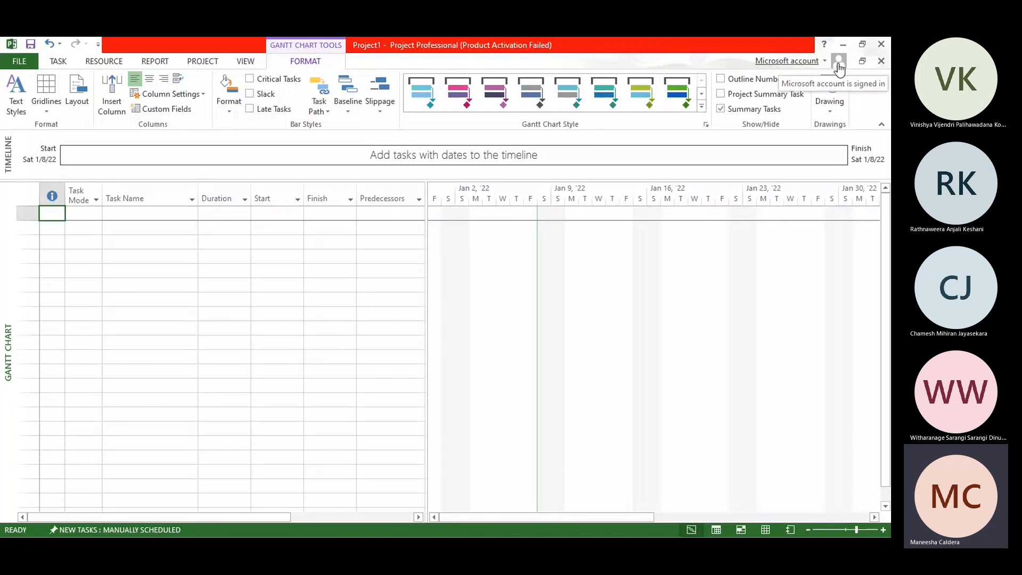
left_click(17, 65)
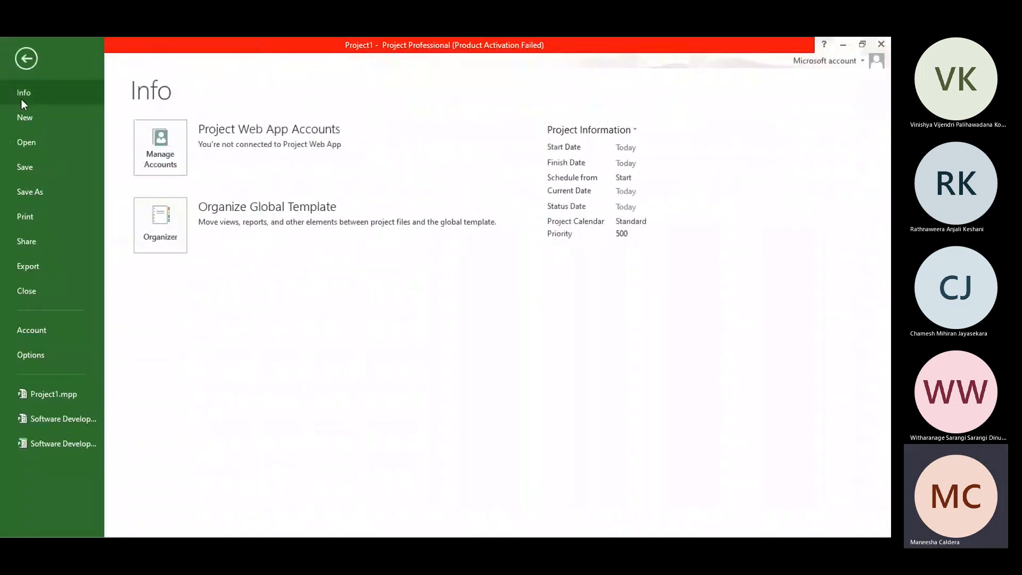
left_click(31, 59)
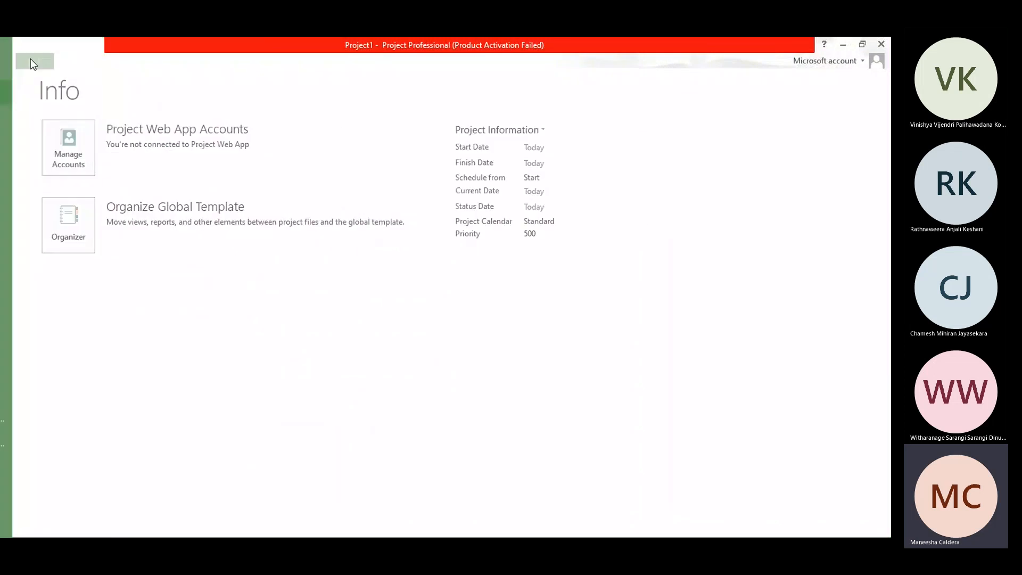
left_click(22, 63)
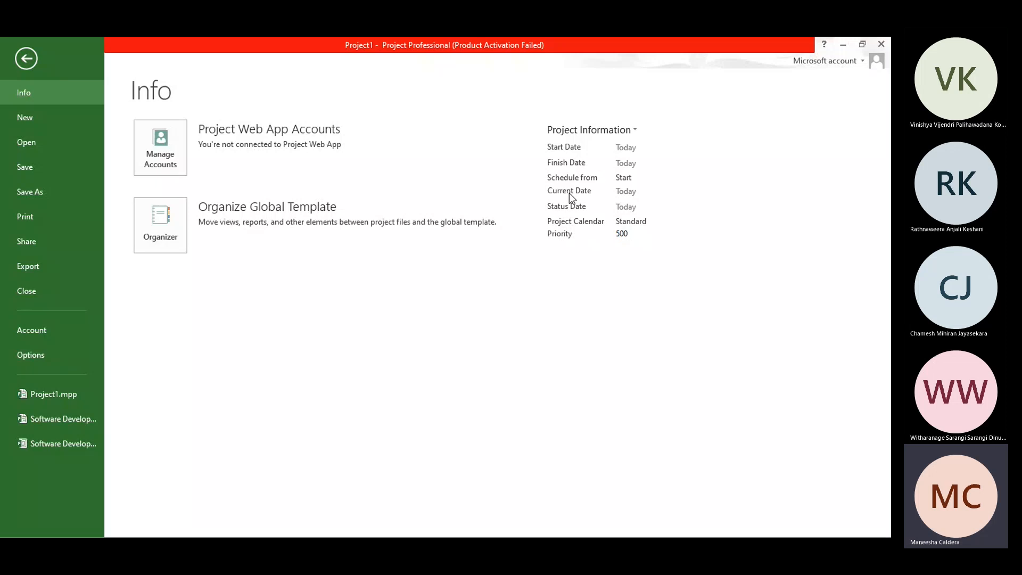
Step: Browse through the whole list of templates offered for creating a new project
left_click(47, 121)
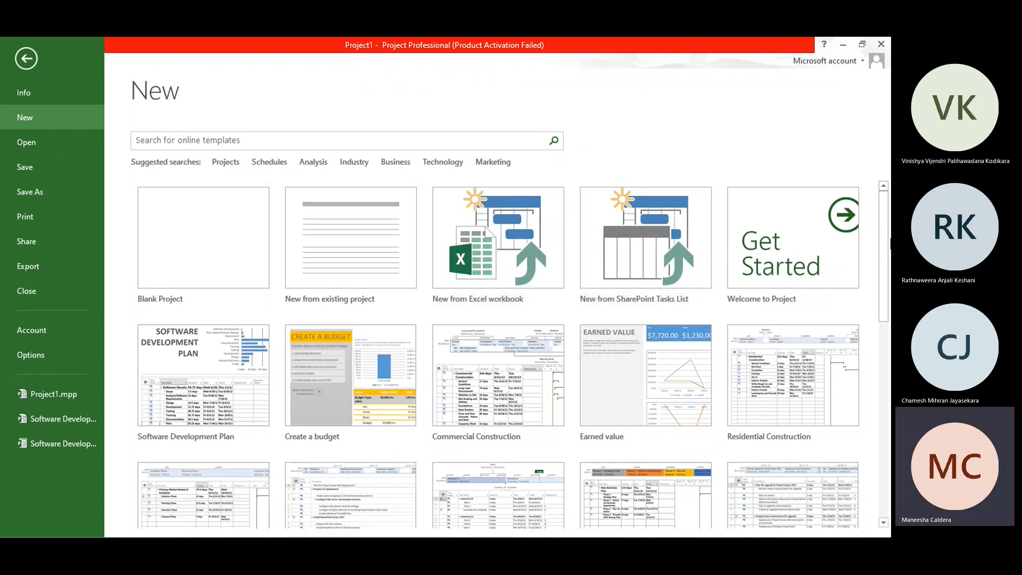
left_click_drag(887, 246, 888, 285)
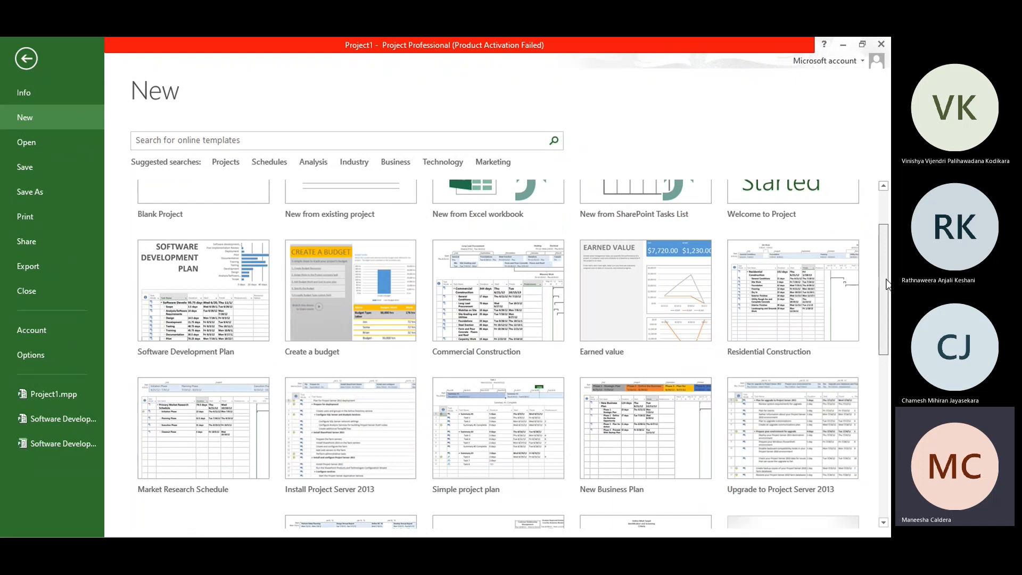
left_click_drag(886, 285, 887, 311)
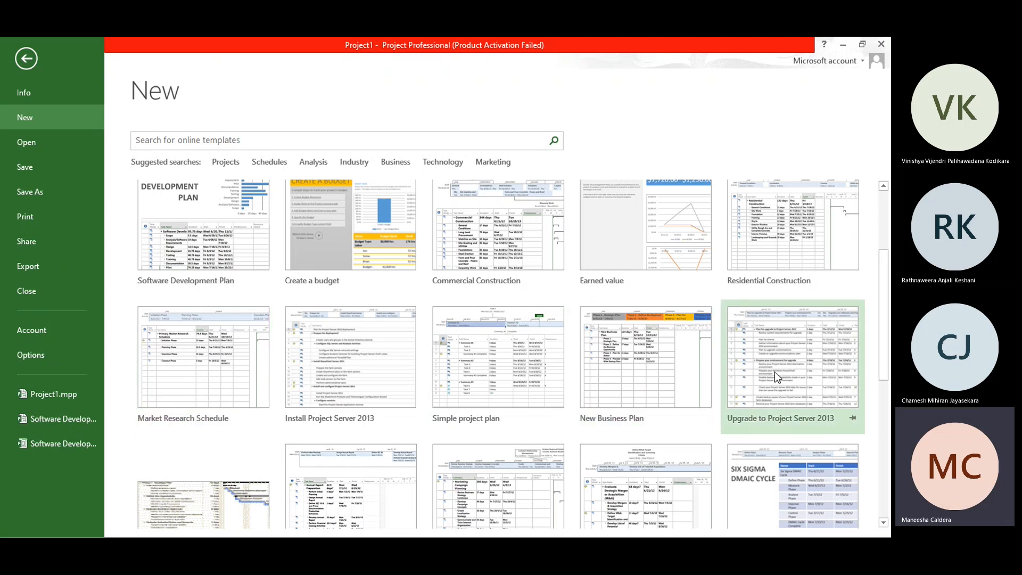
left_click_drag(885, 334, 884, 519)
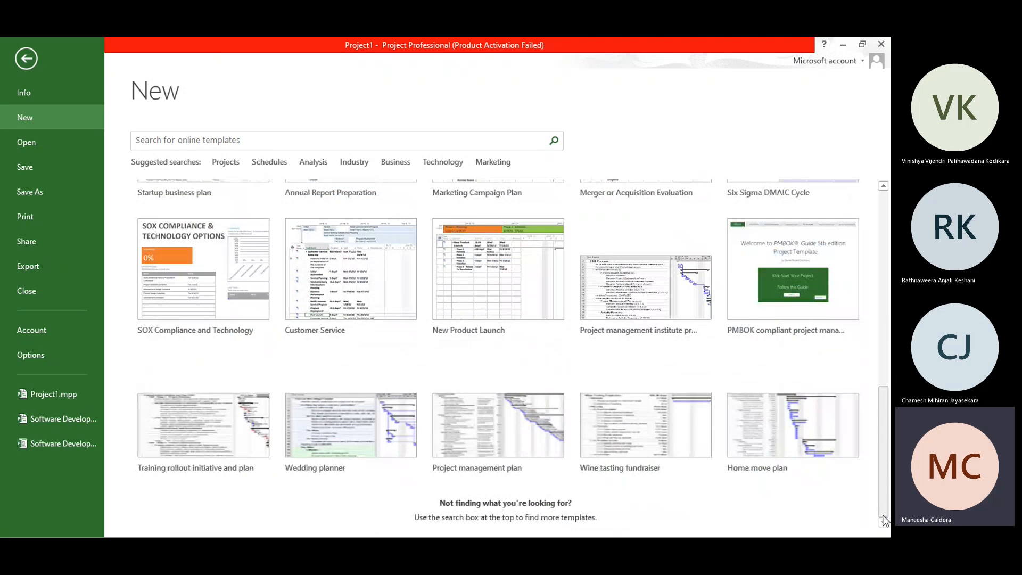
left_click_drag(883, 517, 867, 253)
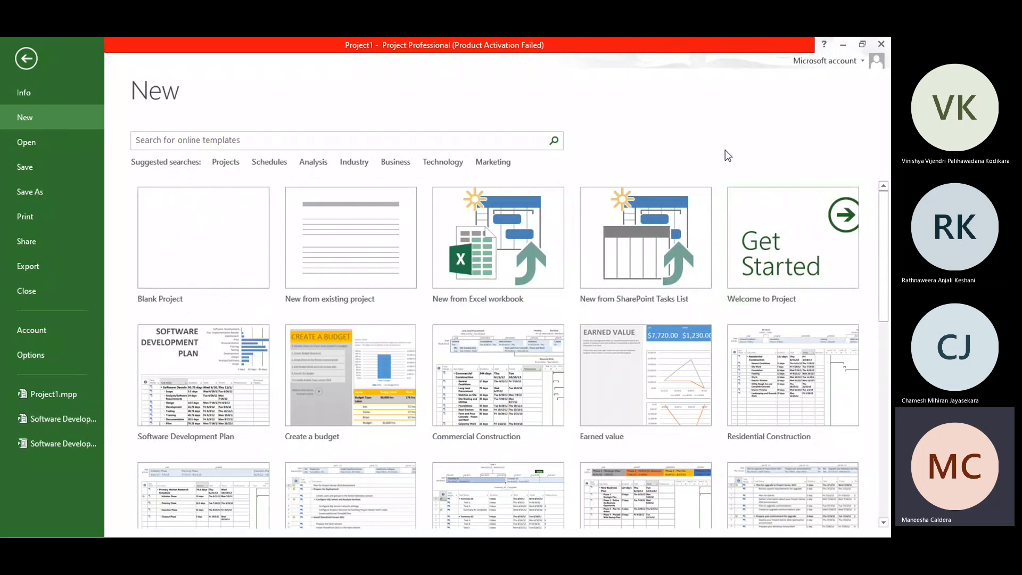
Step: Look over the recent projects that can be opened and the locations where the project can be saved
left_click(34, 147)
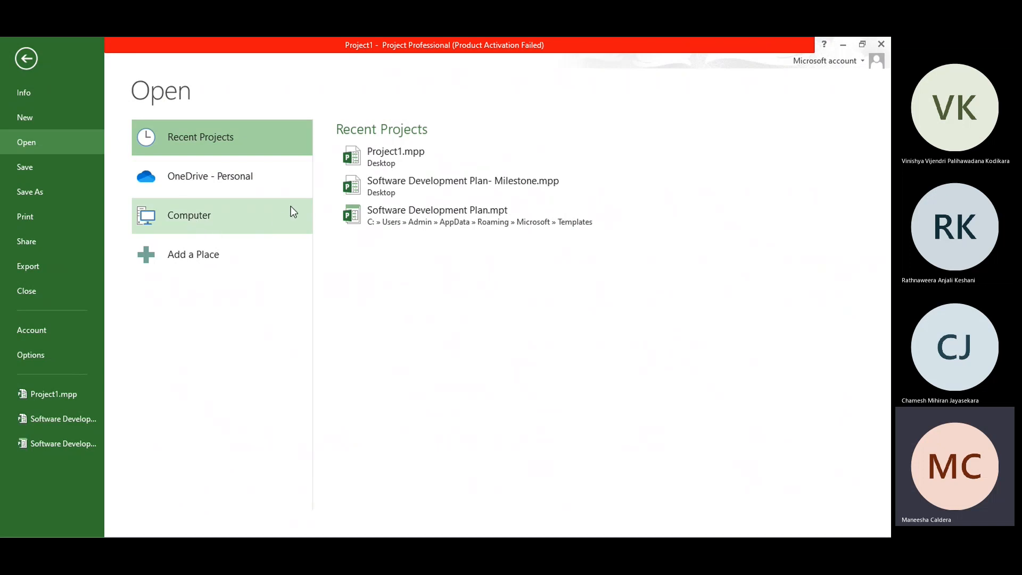
left_click(54, 168)
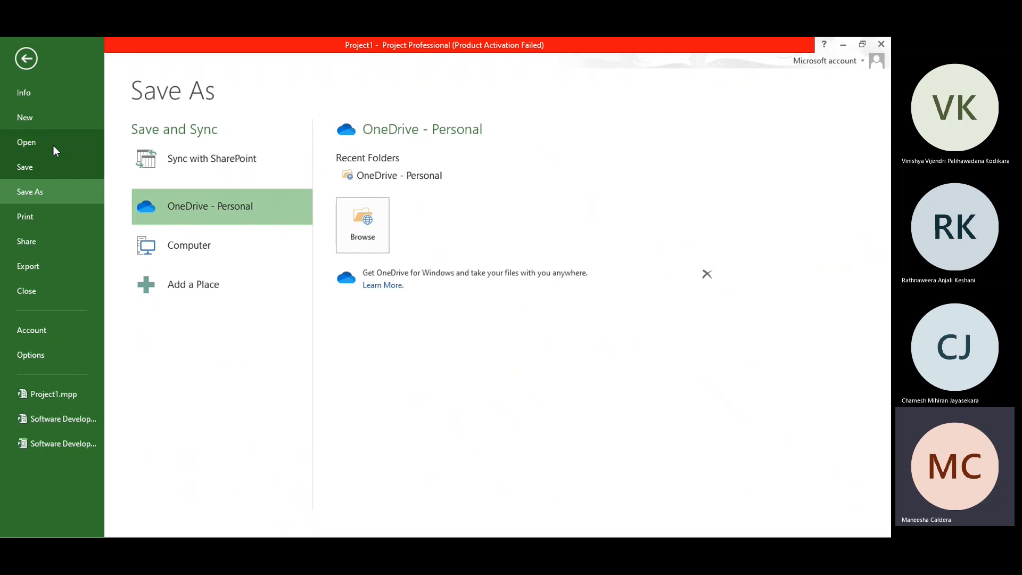
left_click(52, 144)
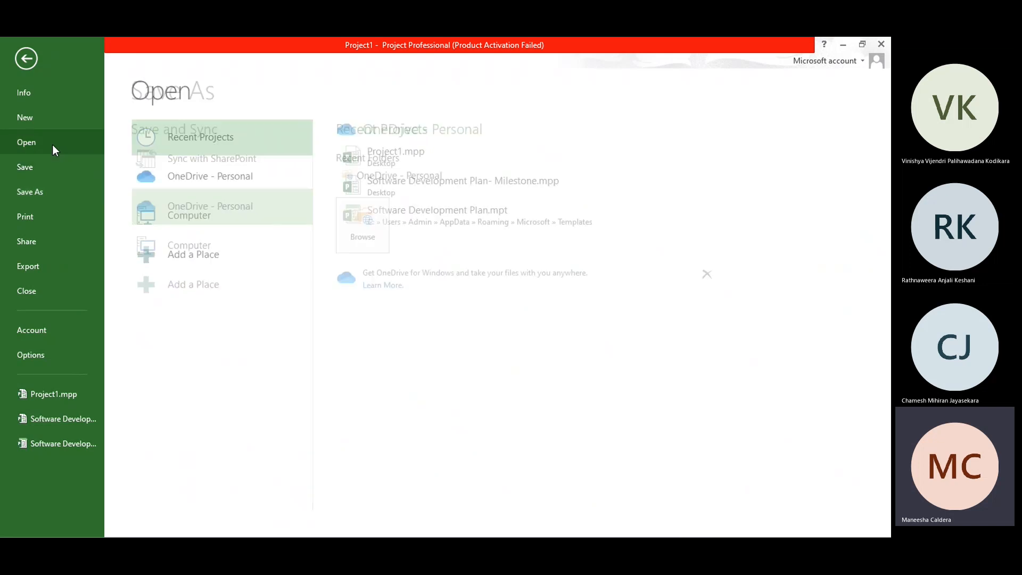
left_click(40, 170)
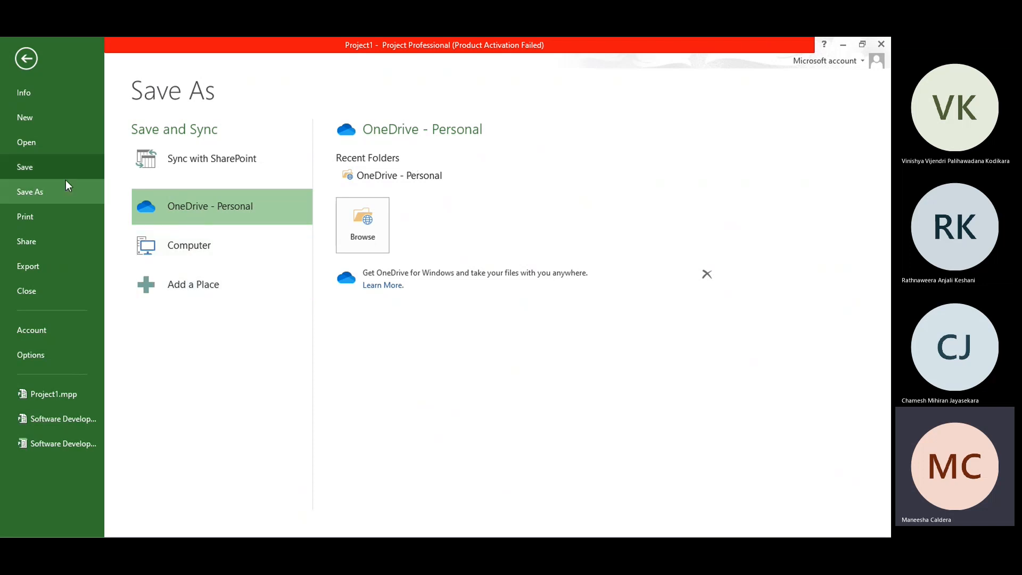
Step: Set the project's print settings to A4 paper and Portrait Orientation
left_click(27, 219)
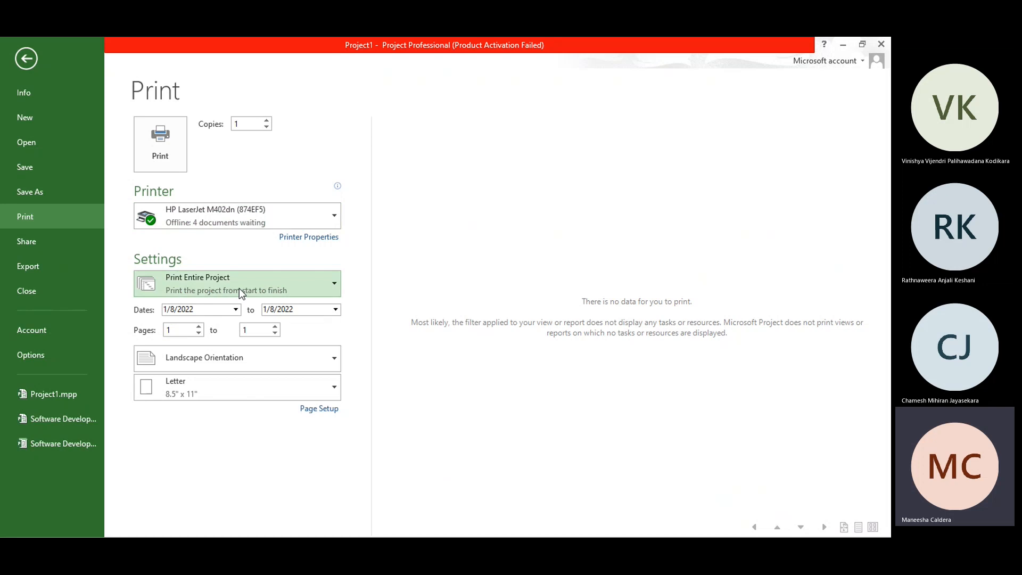
left_click(239, 392)
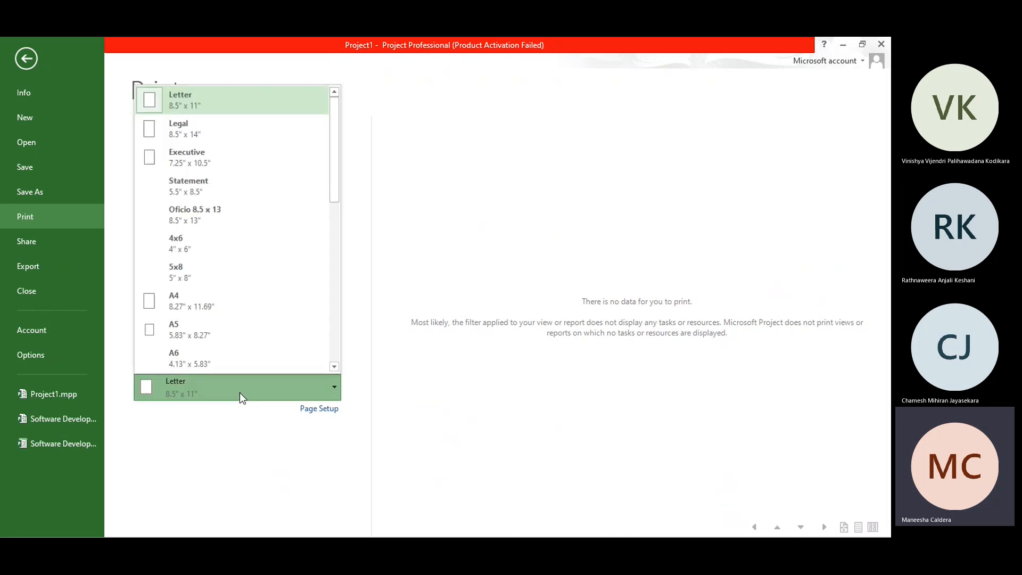
left_click(228, 300)
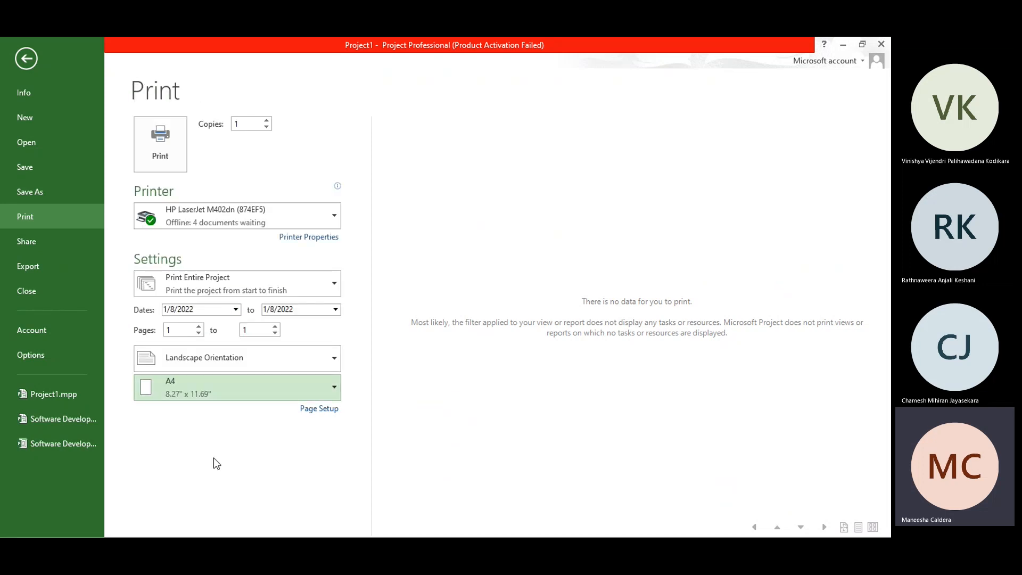
left_click(231, 359)
left_click(230, 395)
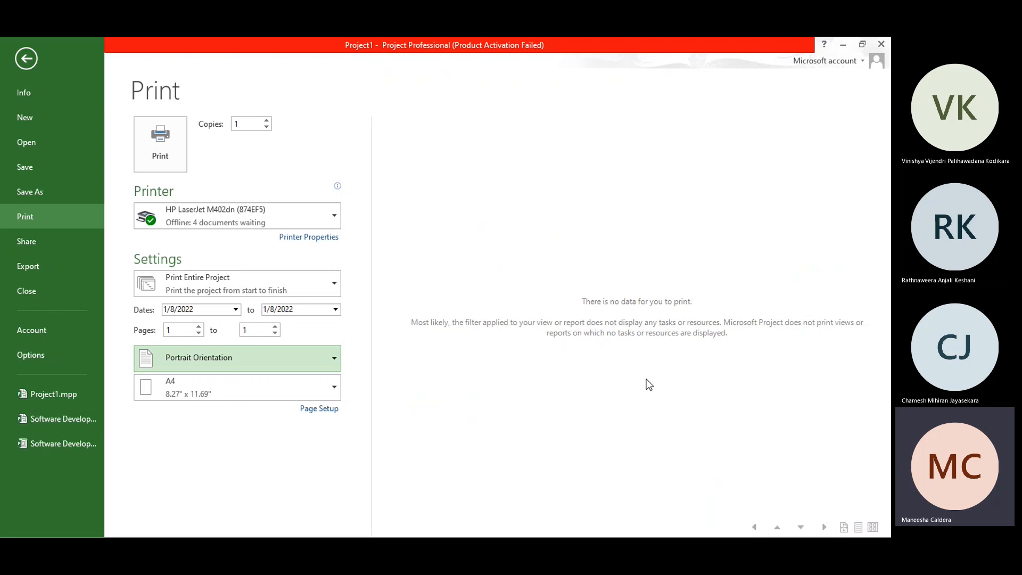
Step: Look over the sharing options, declining to save changes to Project1, and bring up the PDF/XPS export options
left_click(36, 240)
left_click(356, 205)
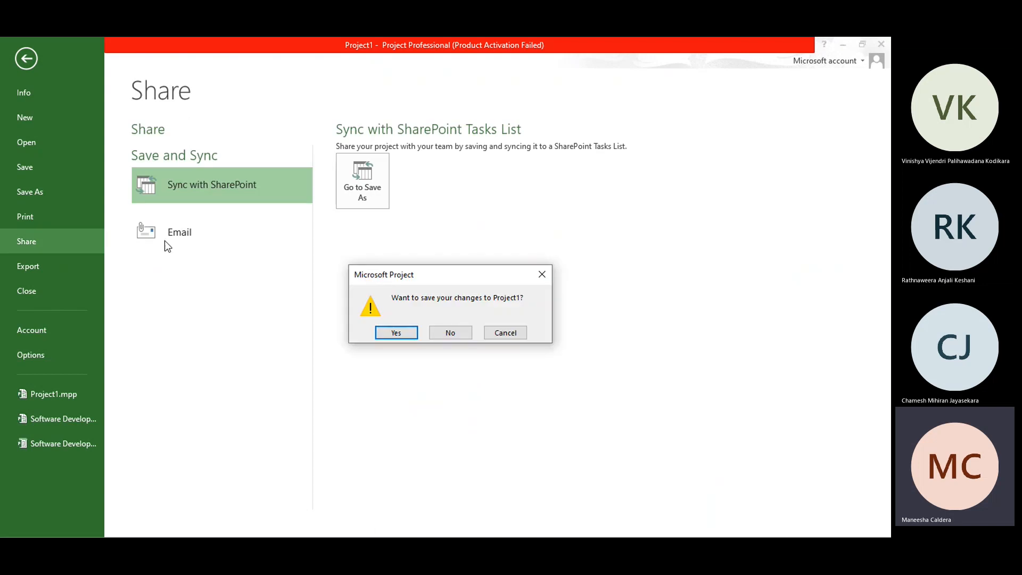
left_click(462, 335)
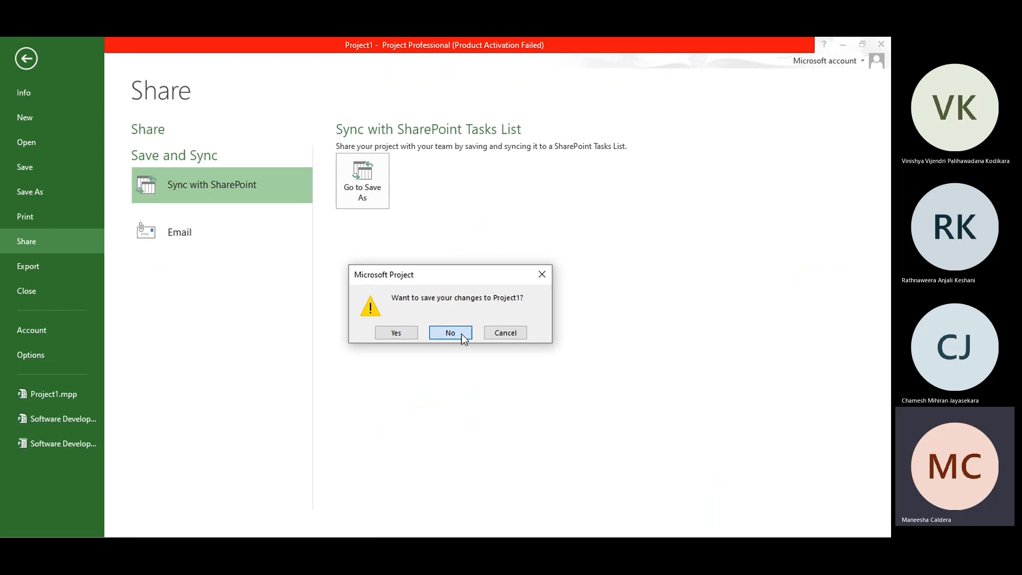
left_click(28, 270)
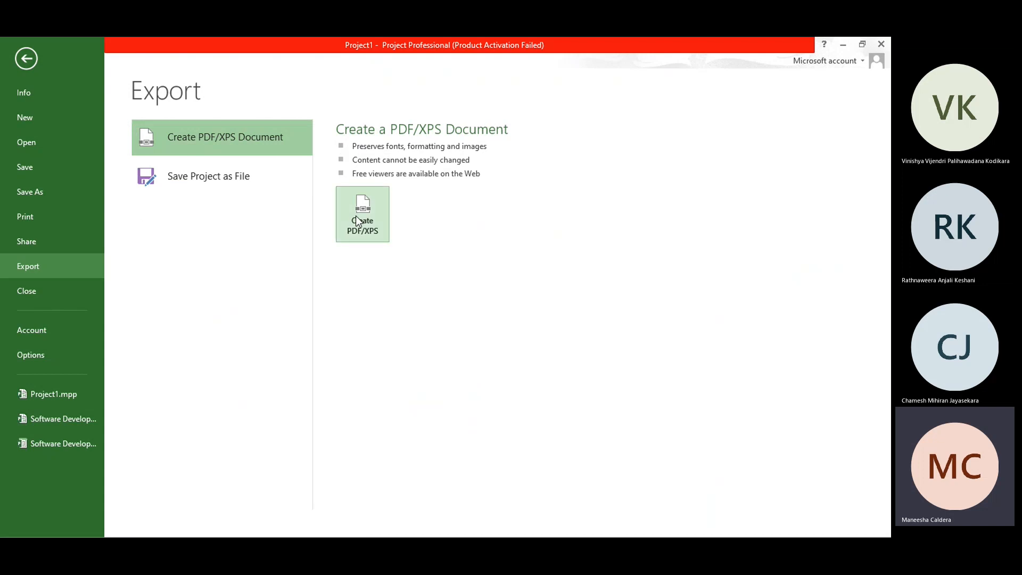
Step: Try the Light Gray, White and Dark Gray Office themes in the account settings, ending with Dark Gray in the project window
left_click(55, 335)
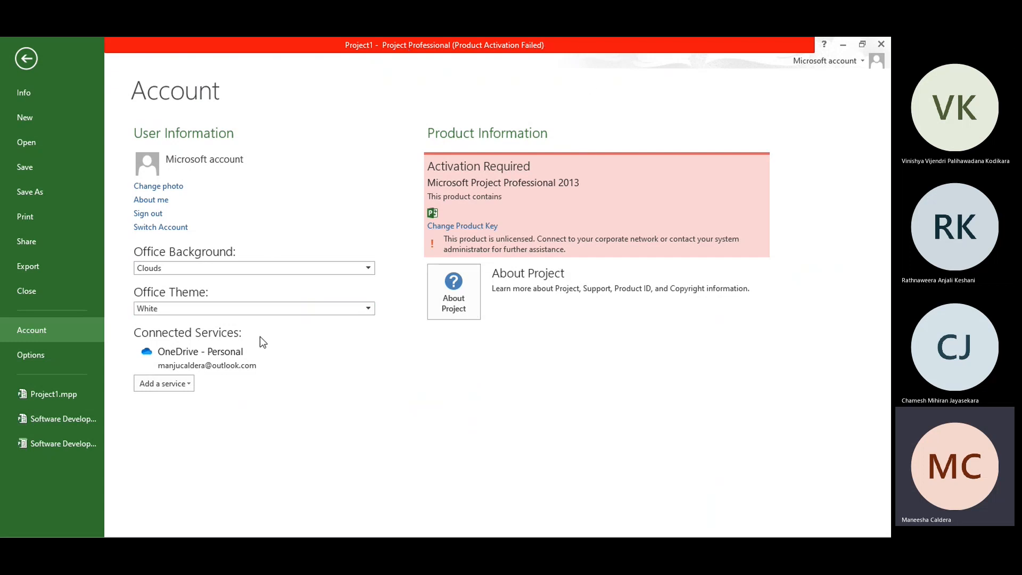
left_click(211, 311)
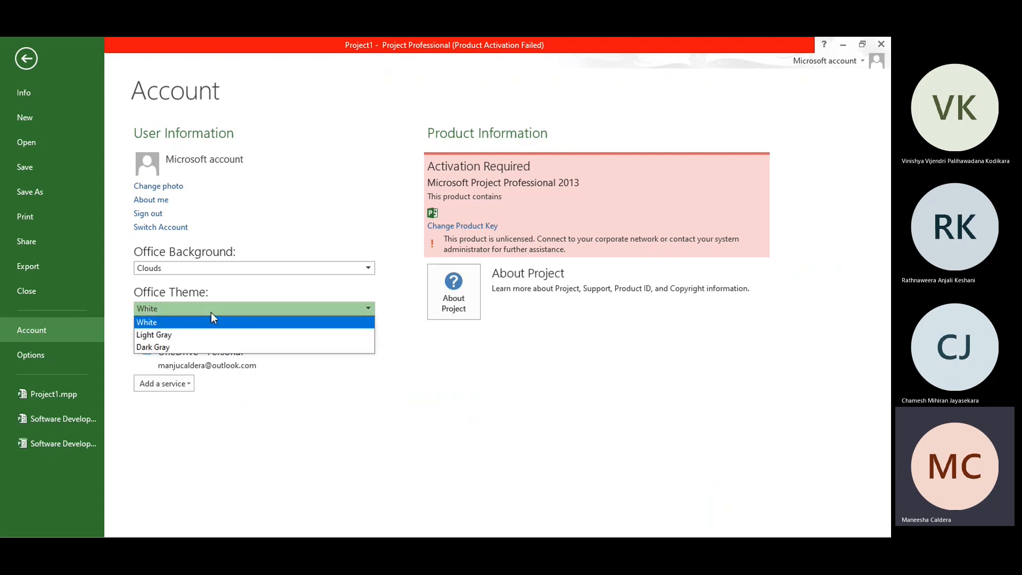
left_click(208, 335)
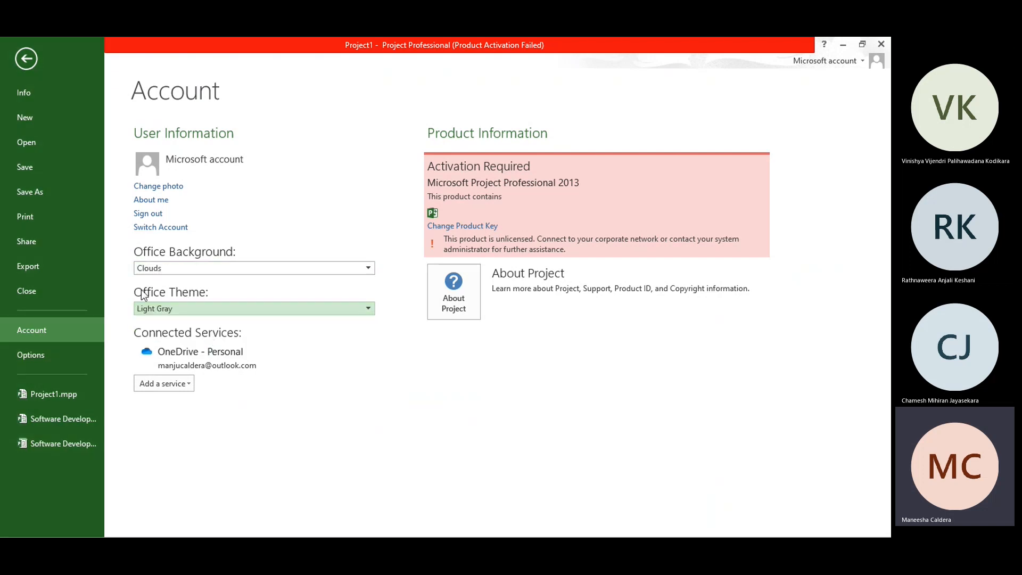
left_click(207, 308)
left_click(205, 322)
left_click(228, 310)
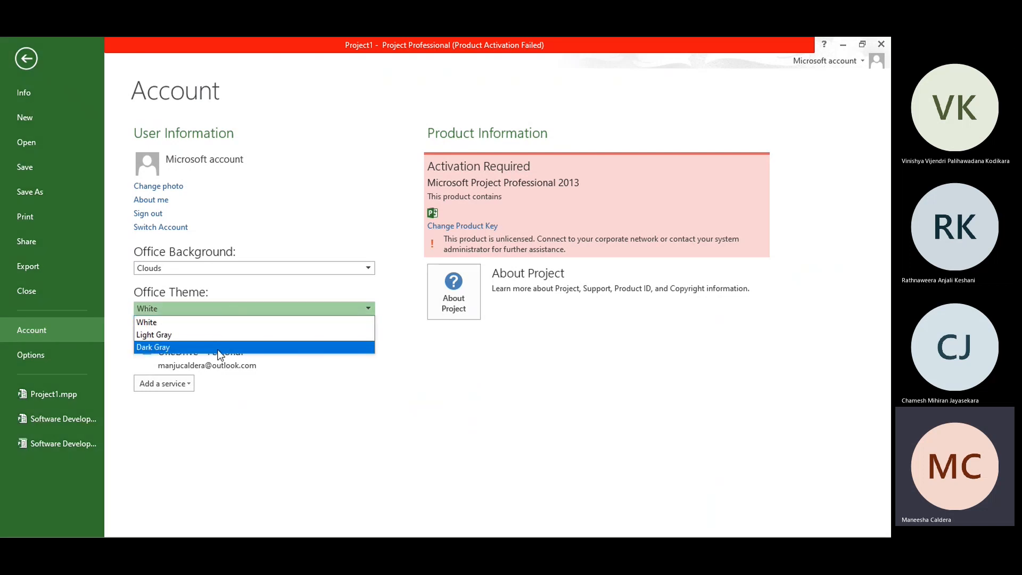
left_click(220, 351)
left_click(22, 59)
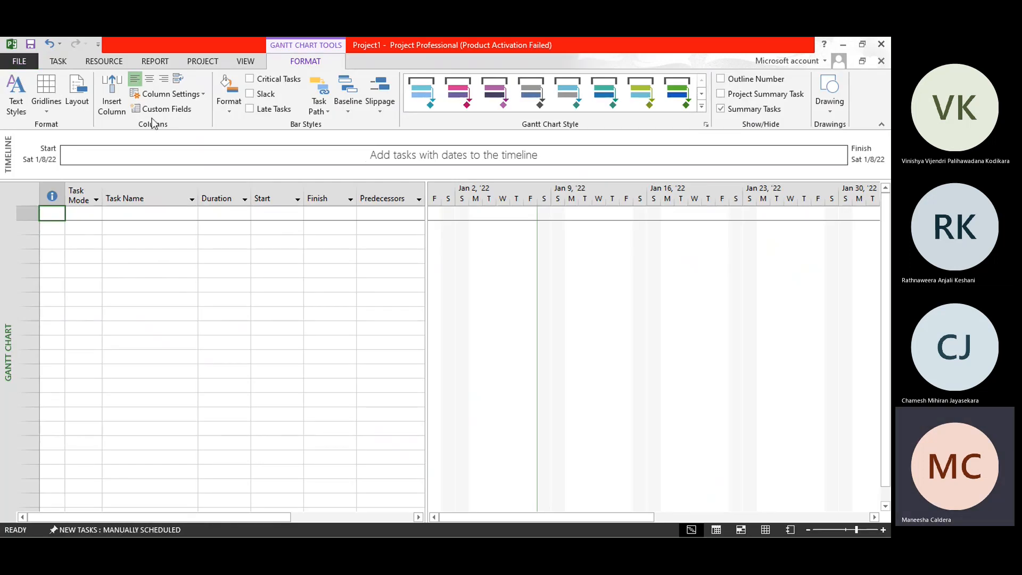
left_click(19, 61)
left_click(63, 357)
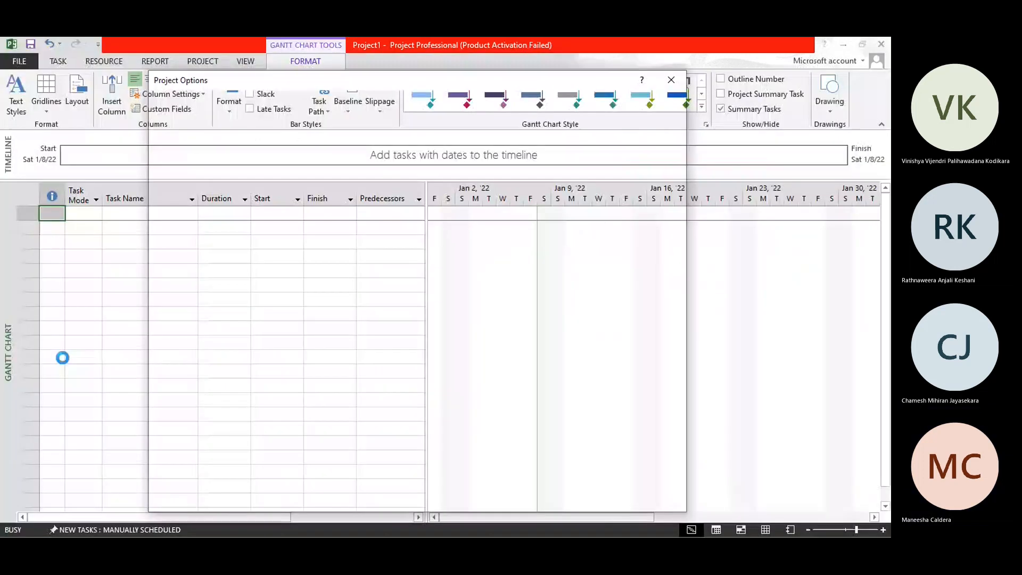
left_click(674, 79)
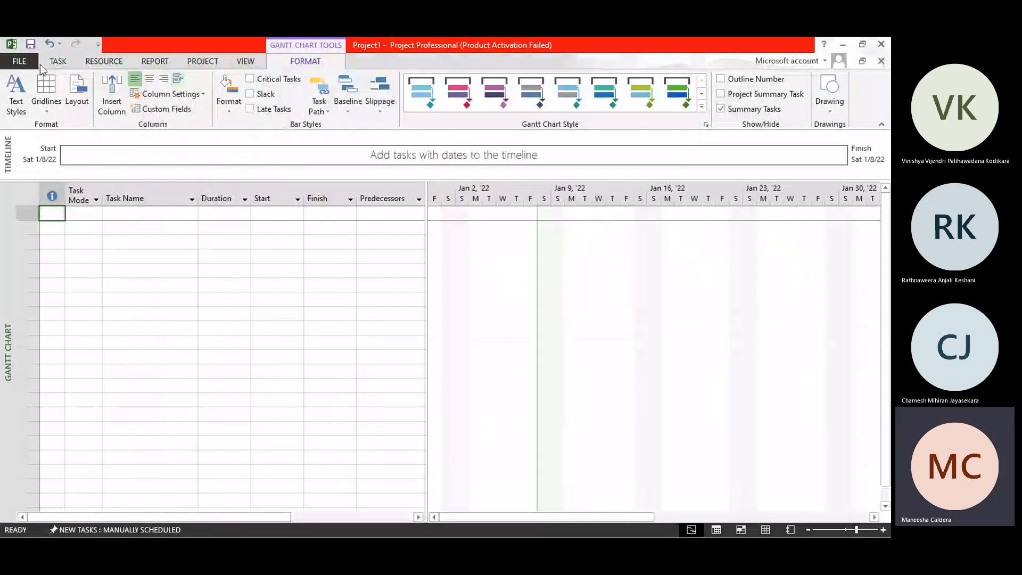
Step: Set the Office theme back to White in the account settings
left_click(37, 64)
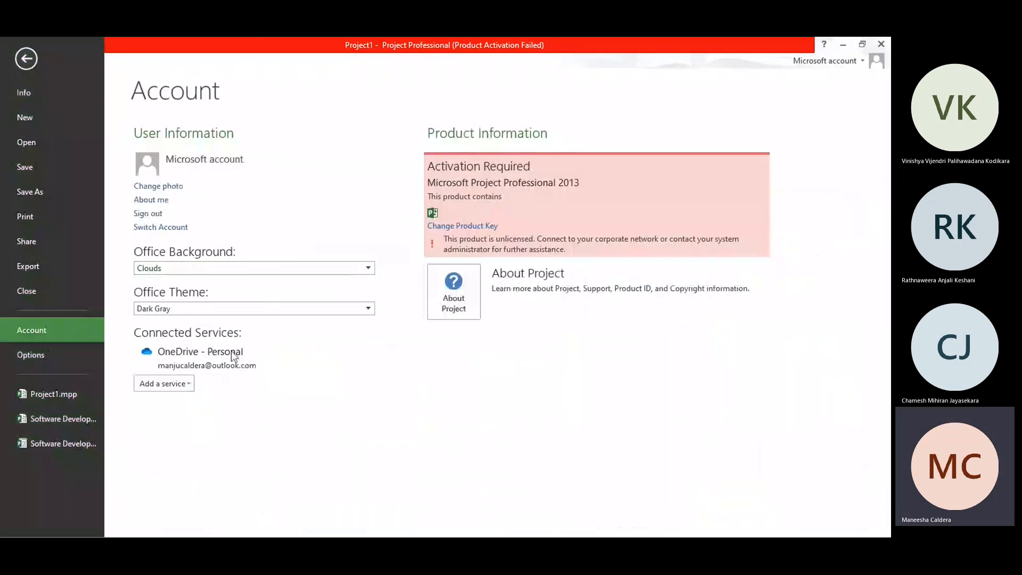
left_click(260, 306)
left_click(249, 322)
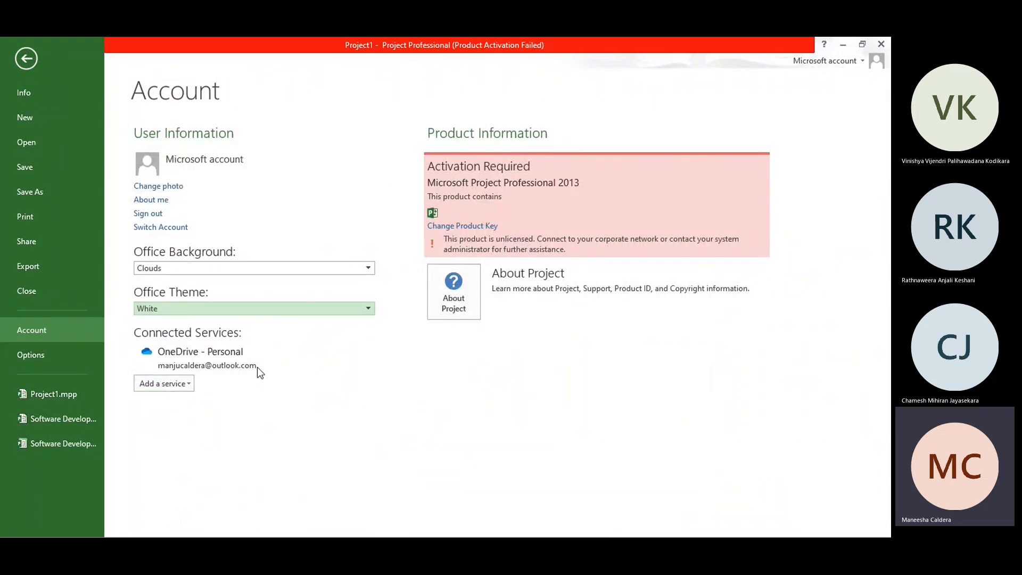
Step: Look over the storage services that can be connected to the account, and open the general Project Options
left_click(184, 386)
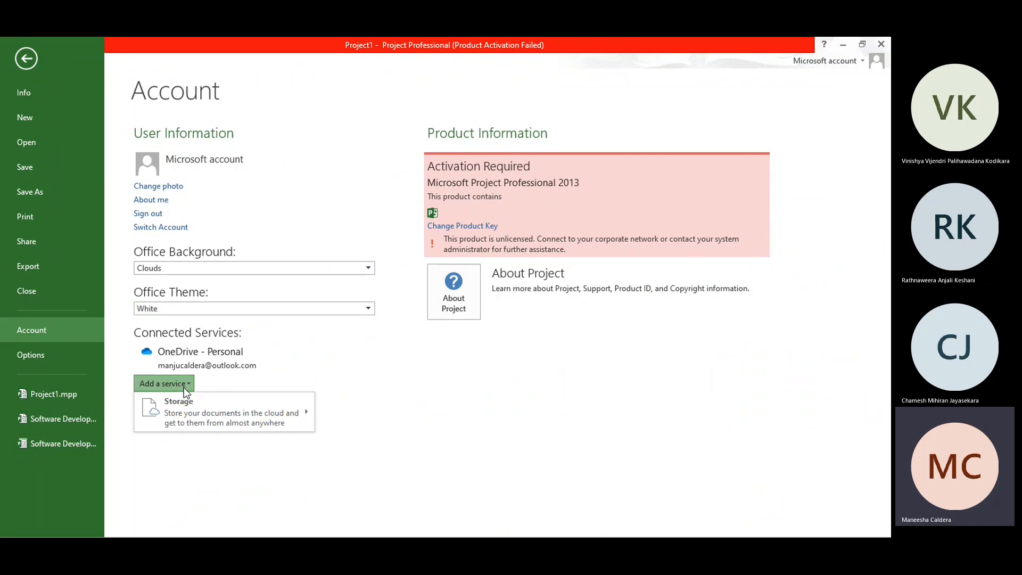
mouse_move(197, 416)
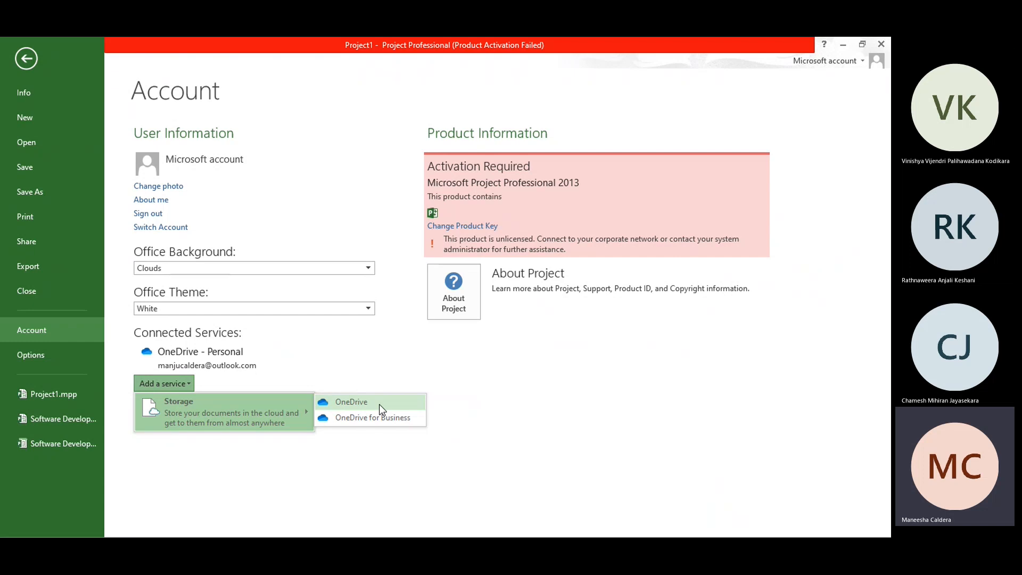
left_click(185, 465)
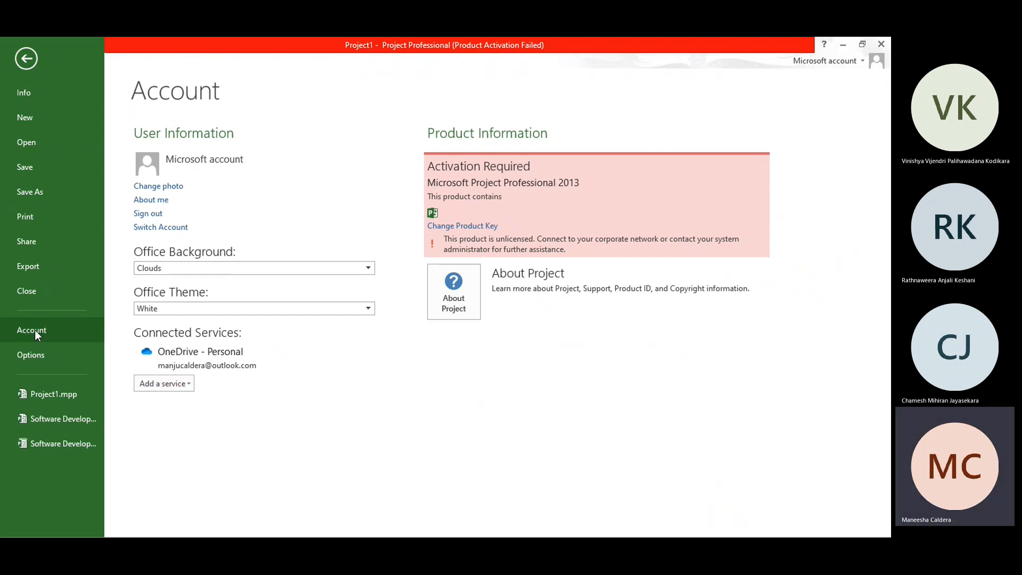
left_click(34, 355)
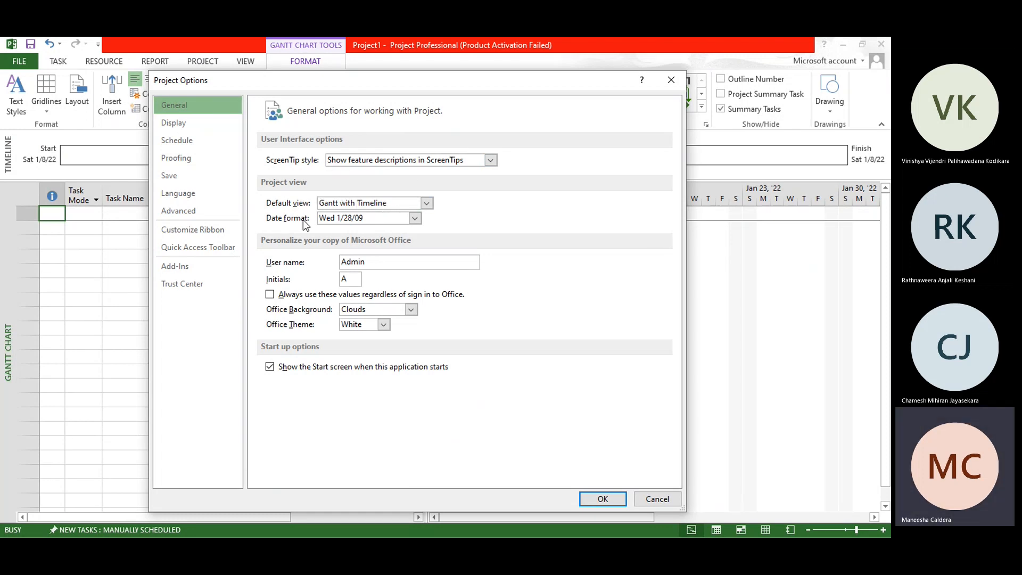
Step: Look over the available default views in the general Project Options and close the dialog
left_click(428, 204)
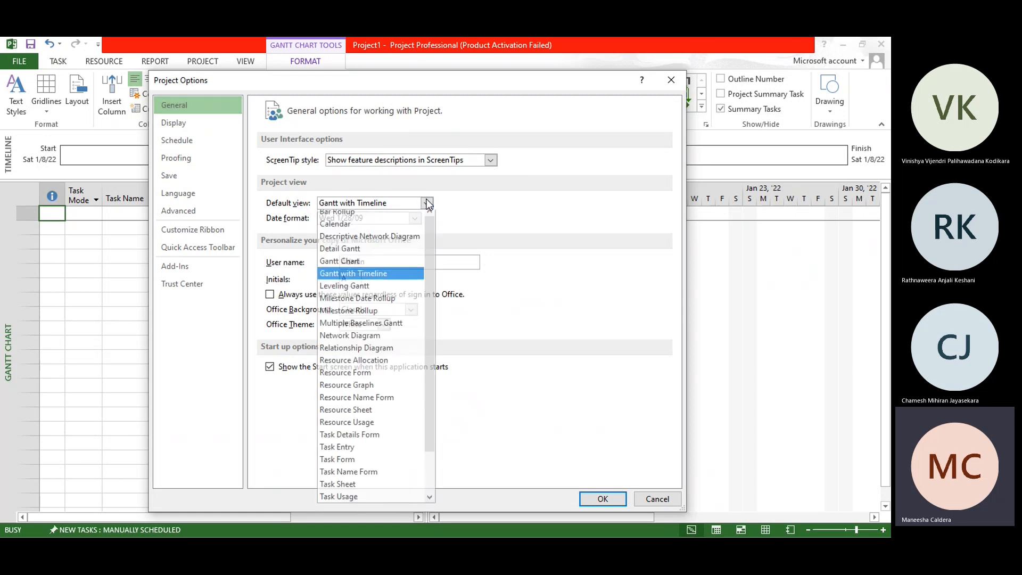
left_click(428, 204)
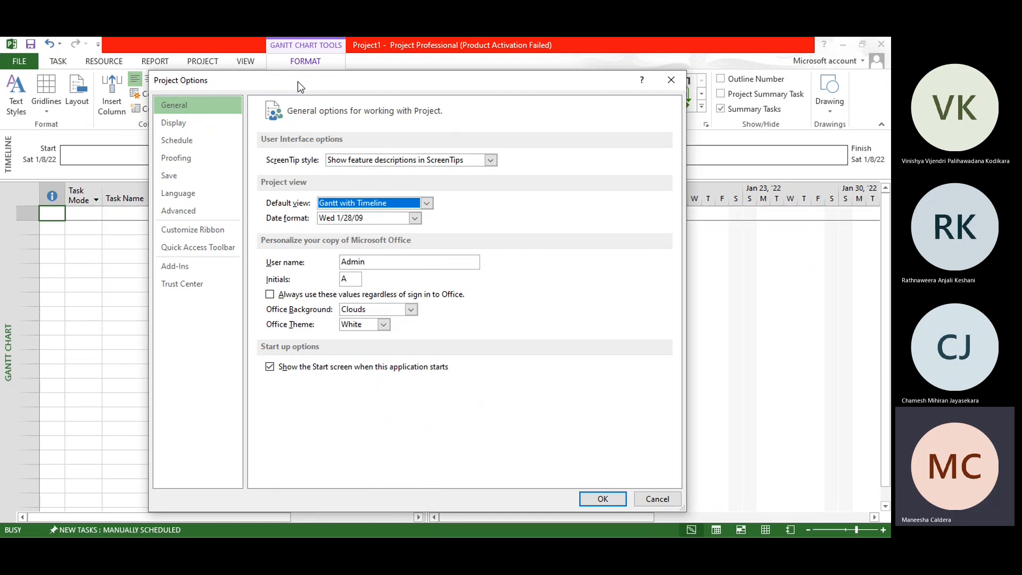
left_click_drag(298, 81, 451, 87)
key("Return")
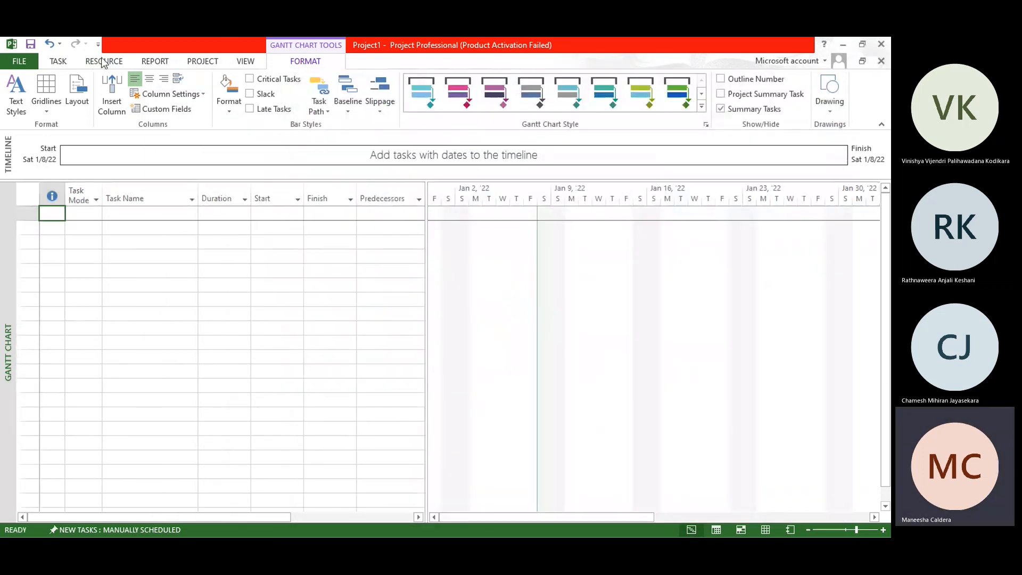
Step: Reopen the general Project Options and set the date format to 1/28/2009
left_click(63, 62)
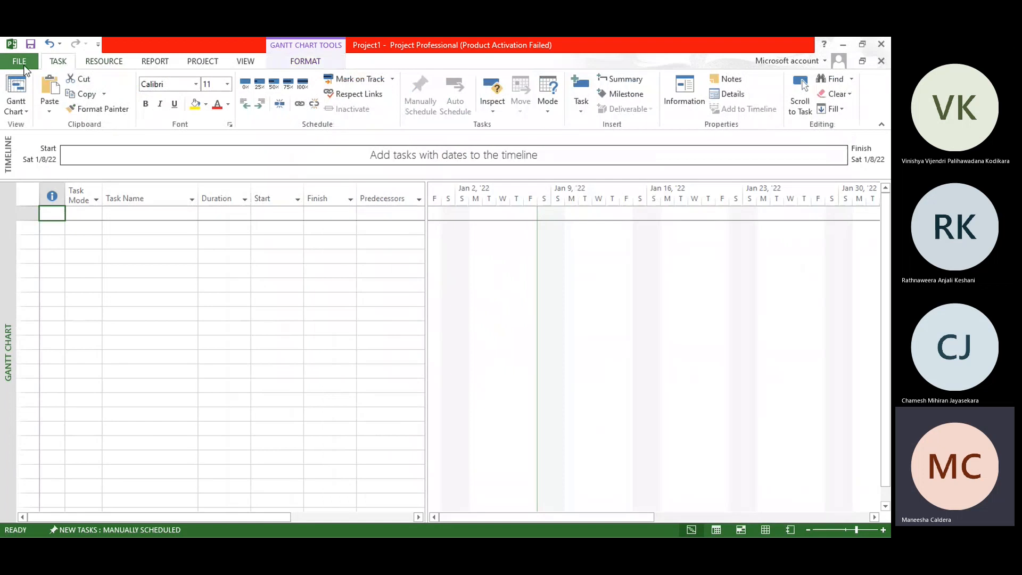
left_click(23, 65)
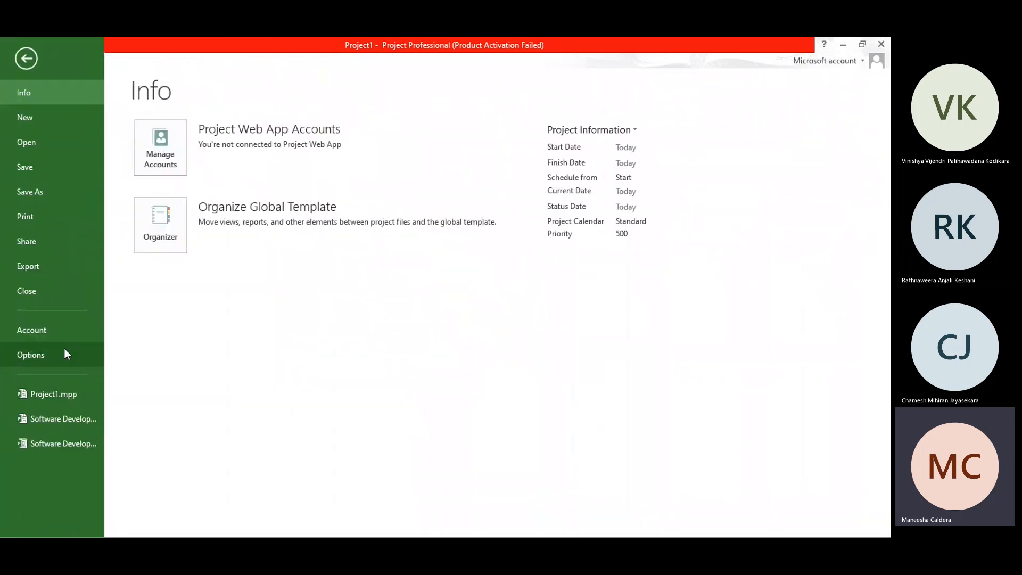
left_click(64, 355)
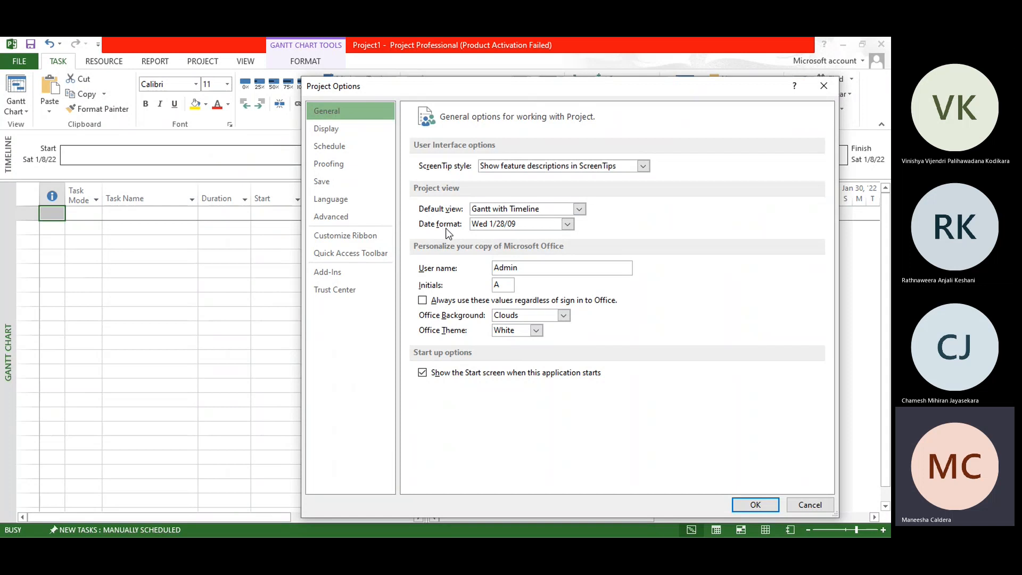
left_click_drag(477, 88, 336, 76)
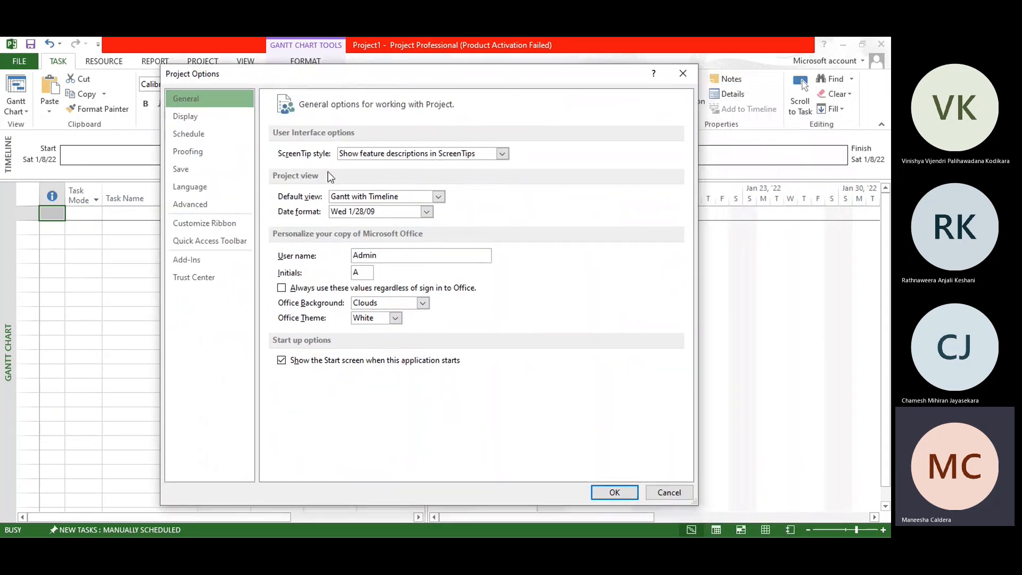
left_click(427, 212)
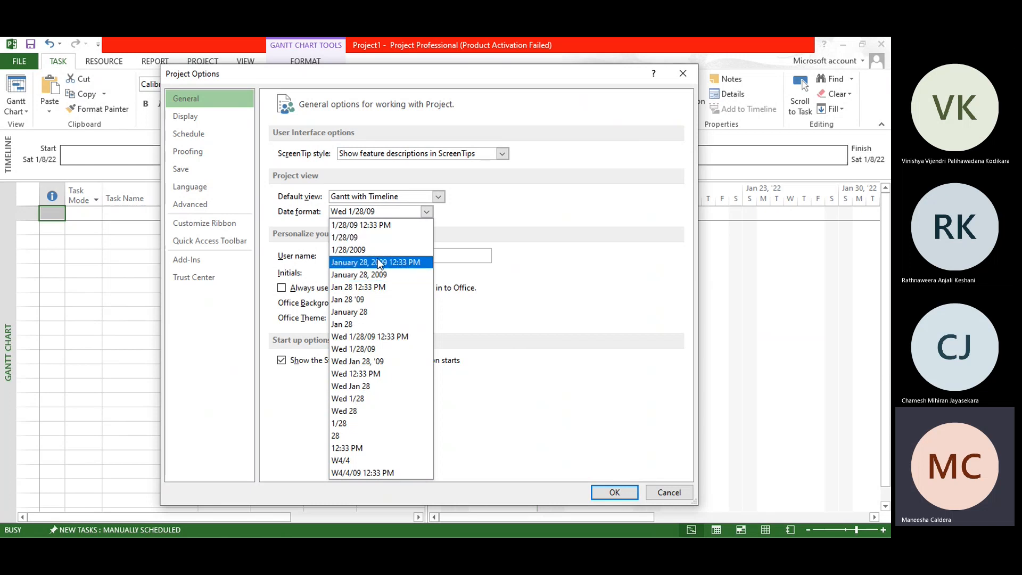
left_click(378, 250)
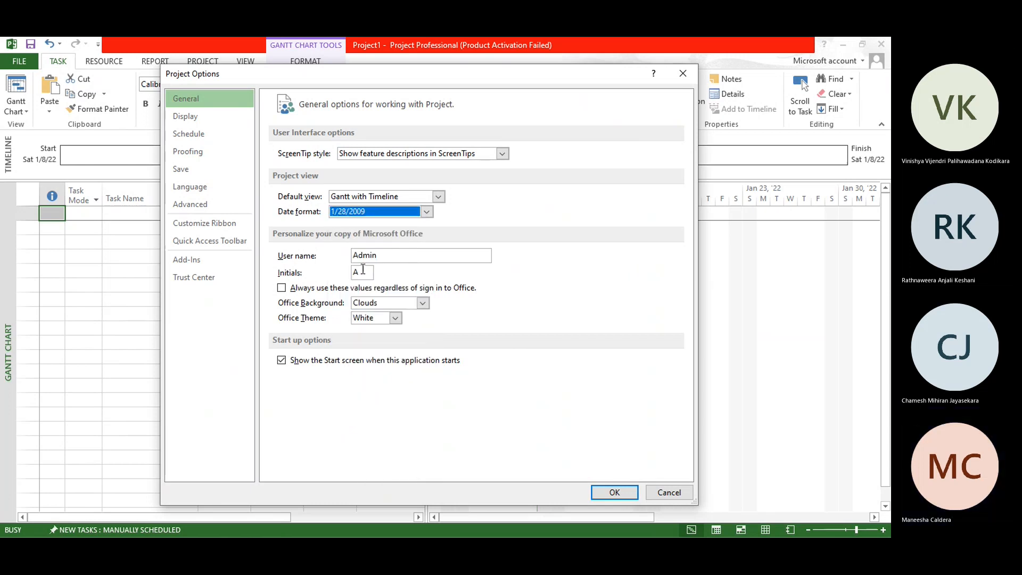
Step: Look over the user name field and the Office background and Office theme choices in the general options
left_click(378, 256)
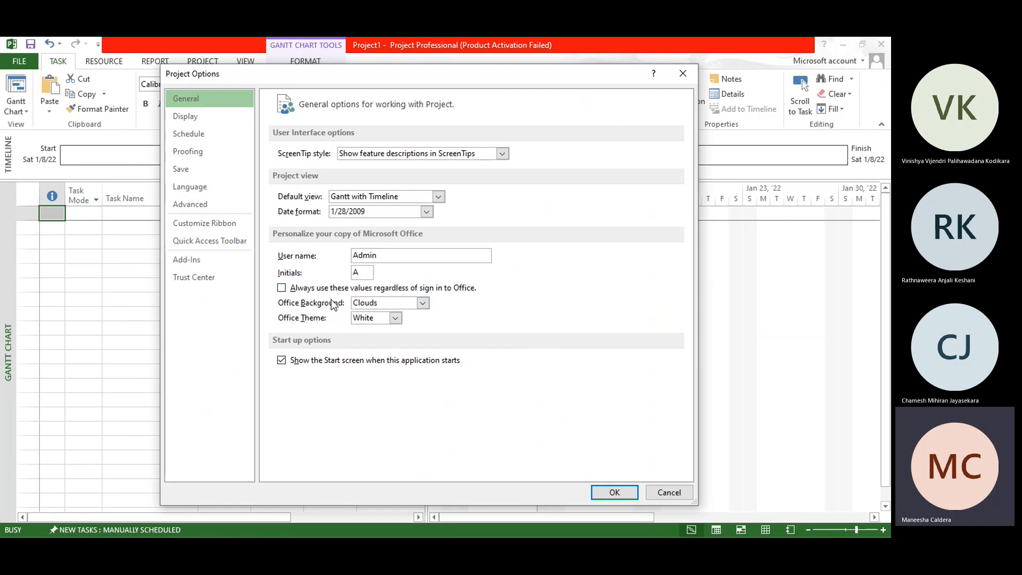
left_click(427, 301)
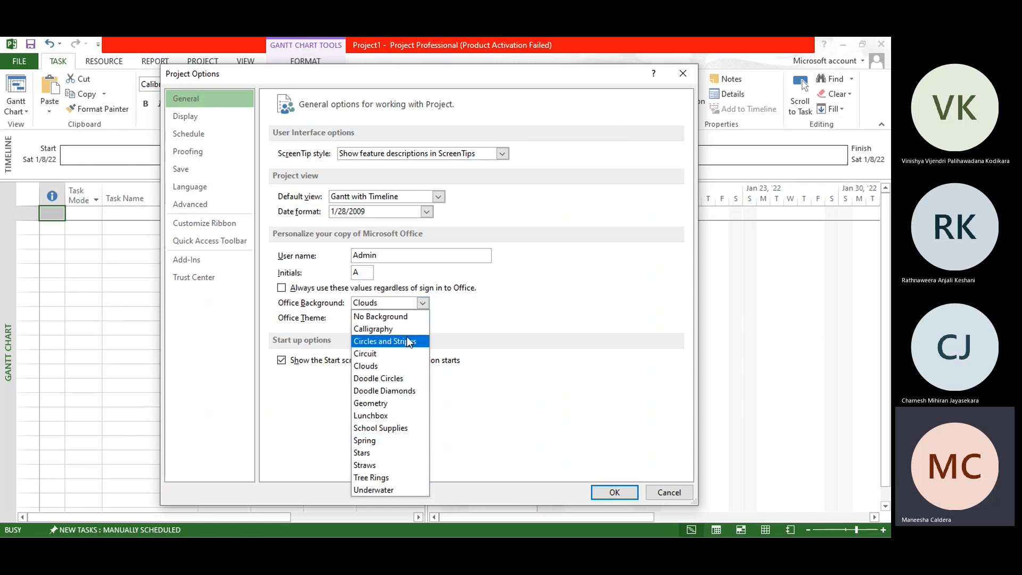
left_click(503, 303)
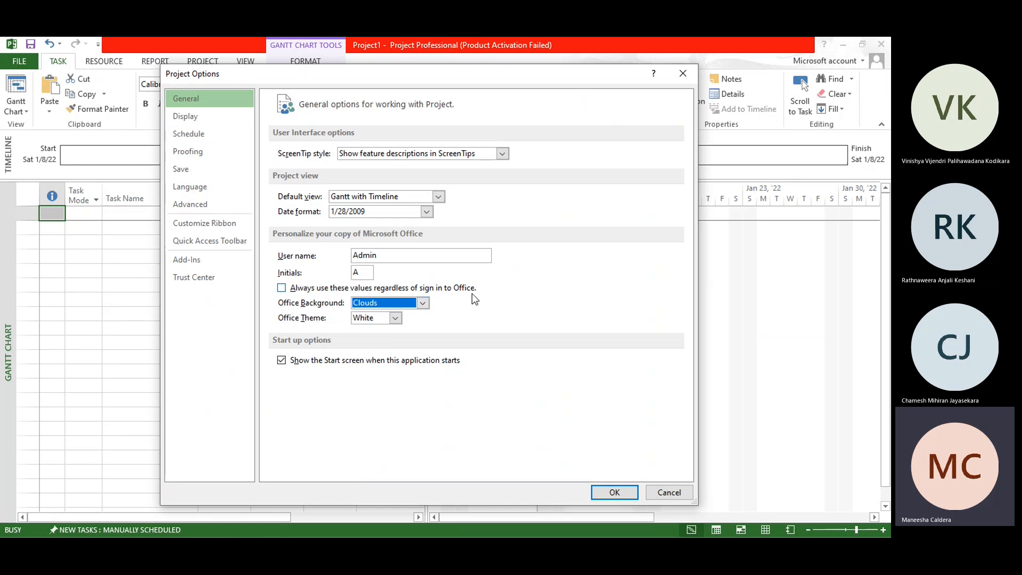
left_click(395, 319)
left_click(445, 316)
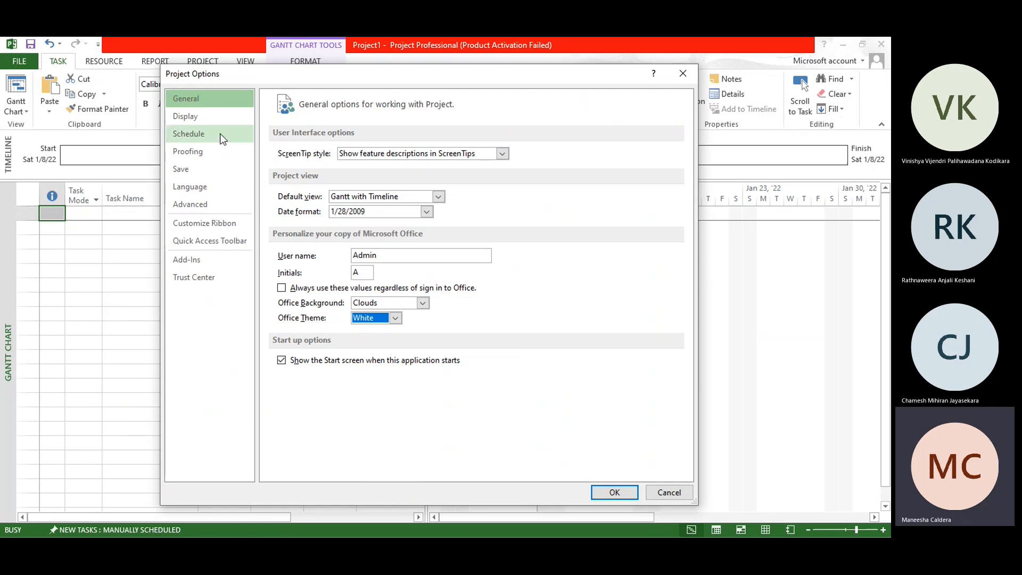
Step: Examine the display options, including the calendar types, the currency list and the currency symbol placements
left_click(209, 122)
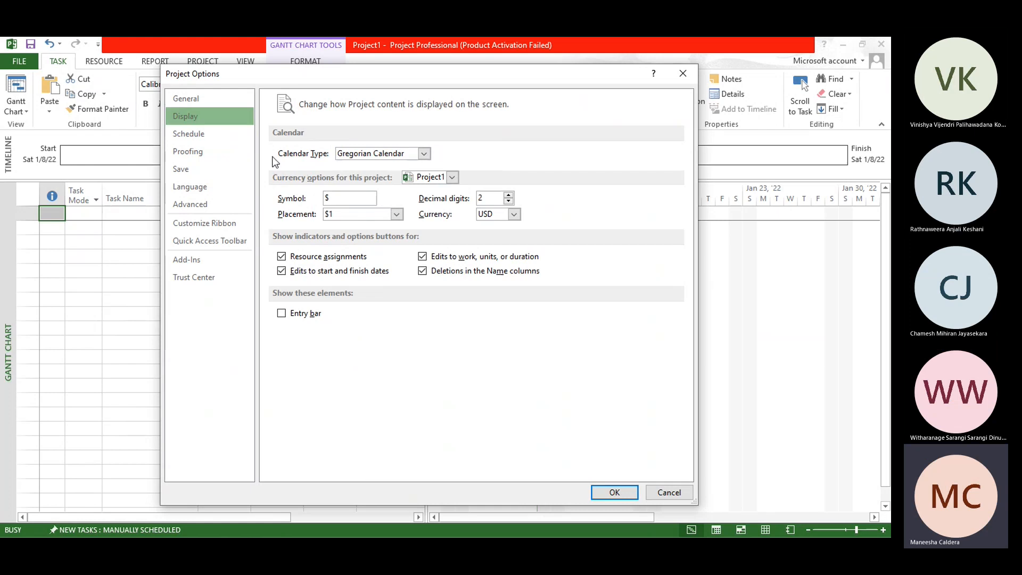
left_click(424, 153)
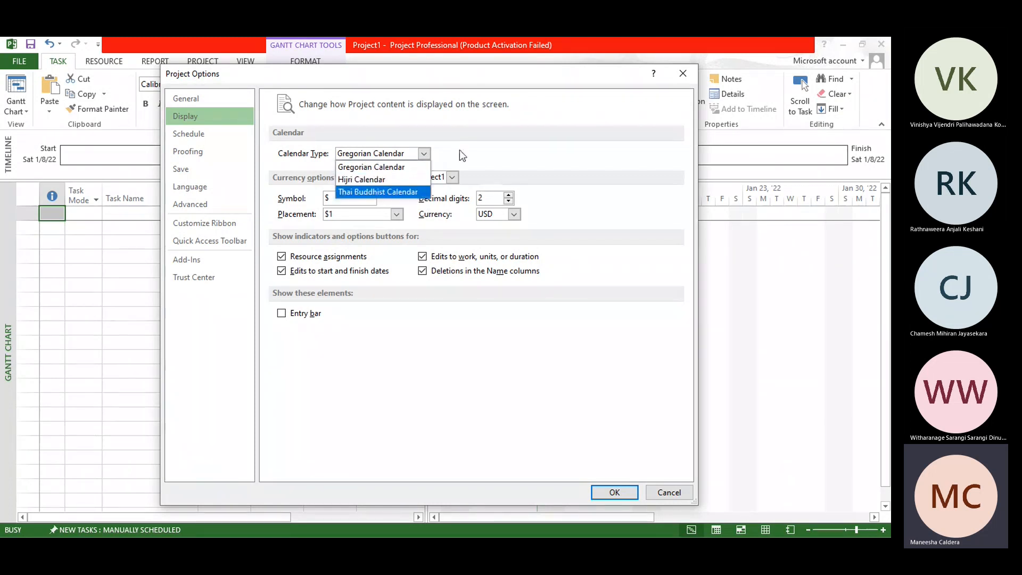
left_click(428, 154)
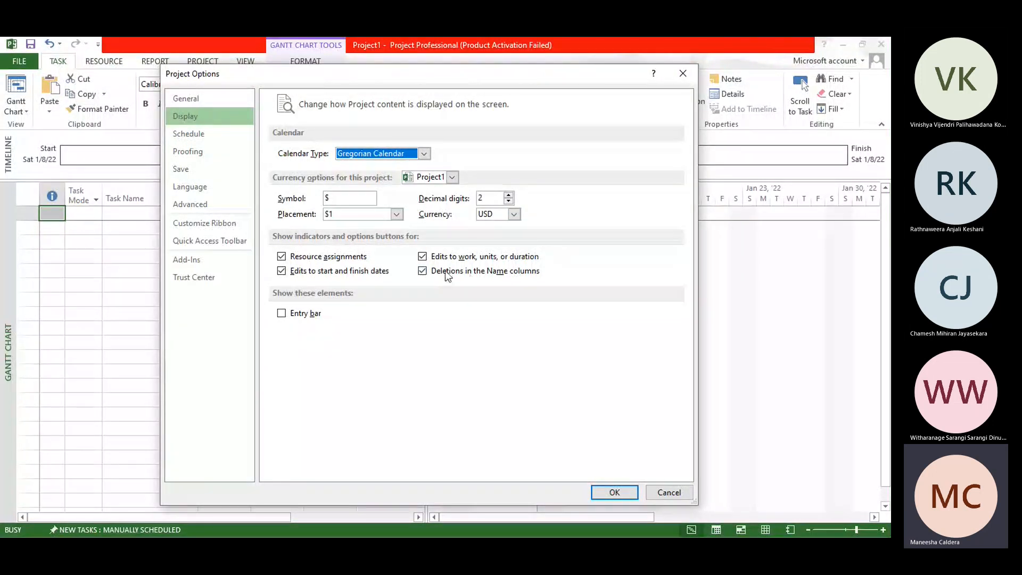
left_click(515, 214)
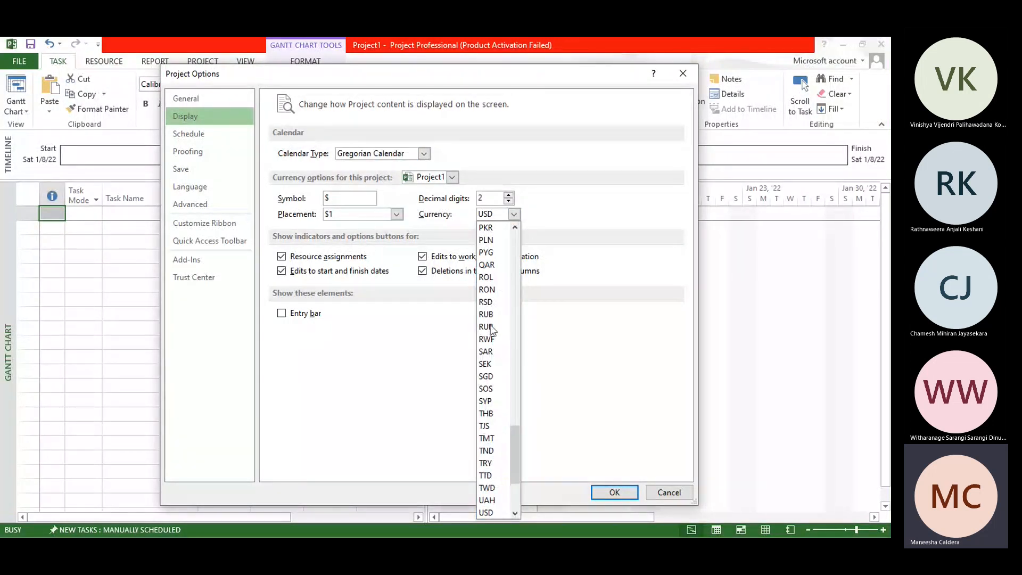
left_click(423, 222)
left_click(396, 215)
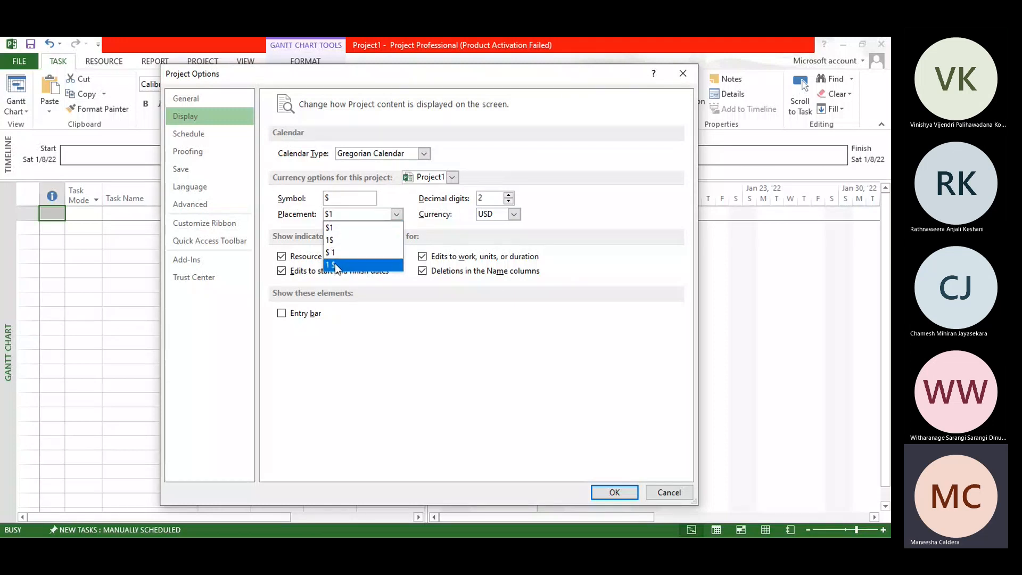
left_click(517, 214)
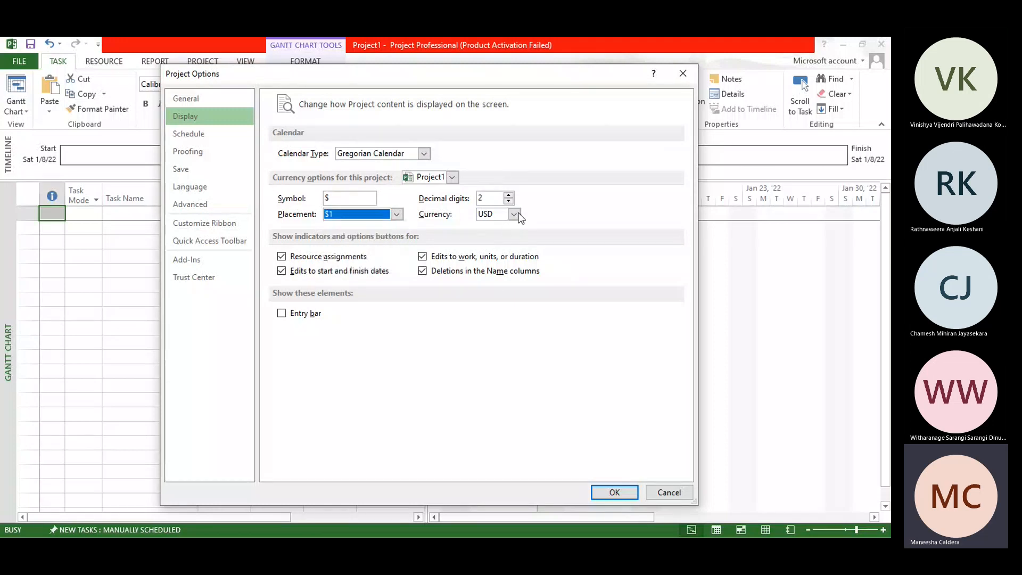
Step: Try the RUR currency with the ₽ 1 symbol placement for Project1, and return the currency to USD
left_click(515, 214)
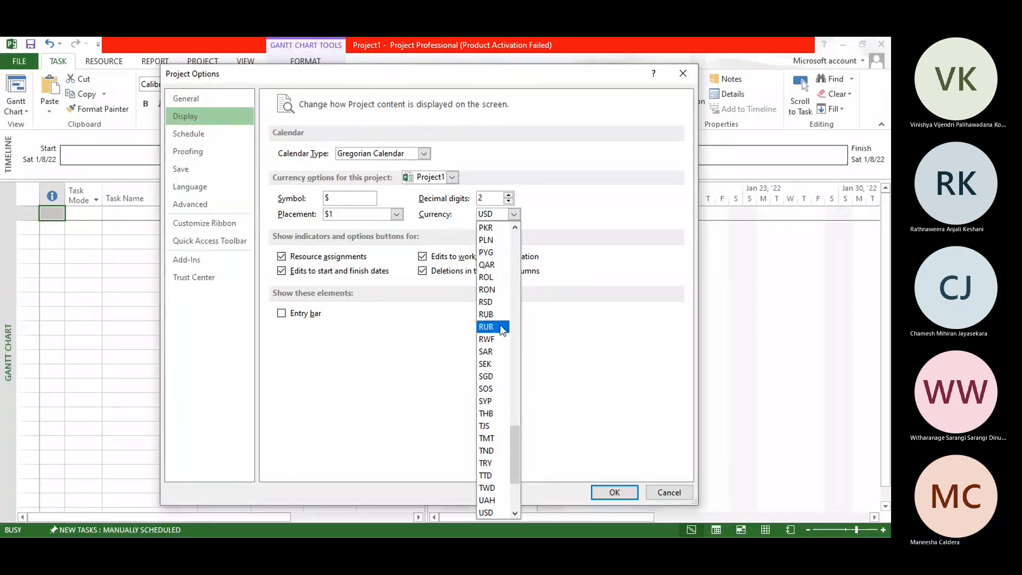
left_click(503, 214)
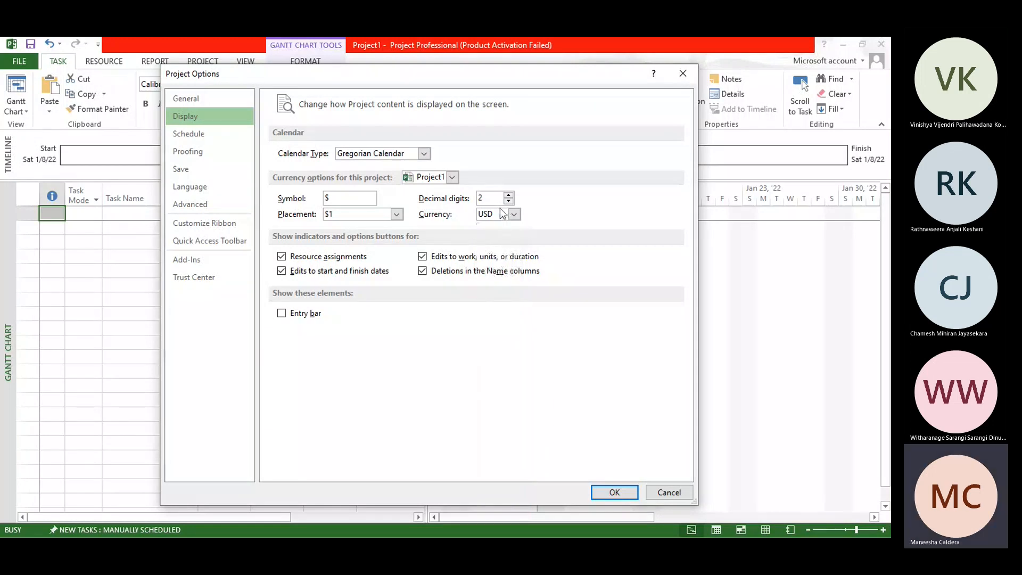
left_click(396, 215)
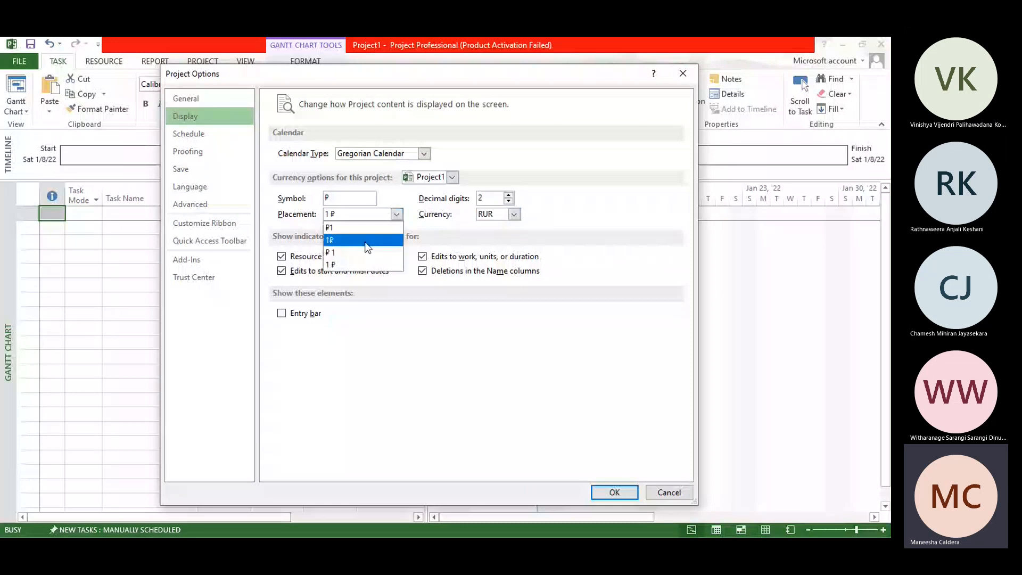
left_click(365, 252)
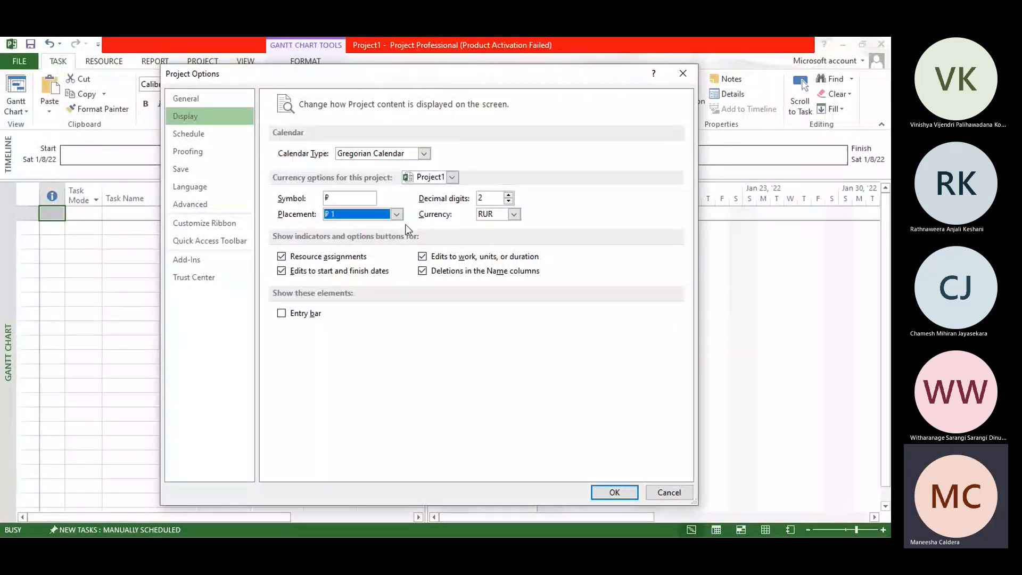
left_click(514, 214)
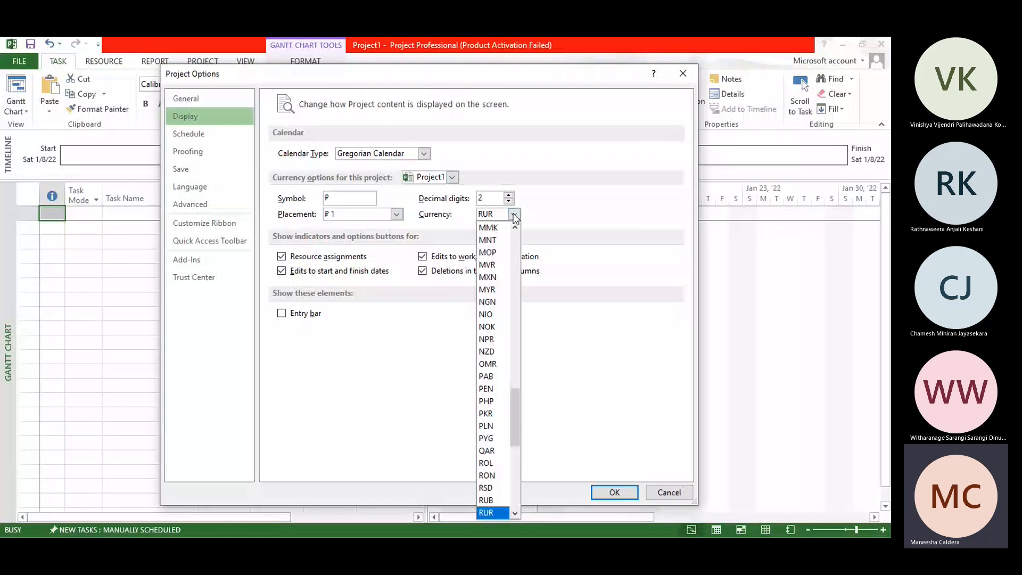
left_click_drag(515, 416, 520, 481)
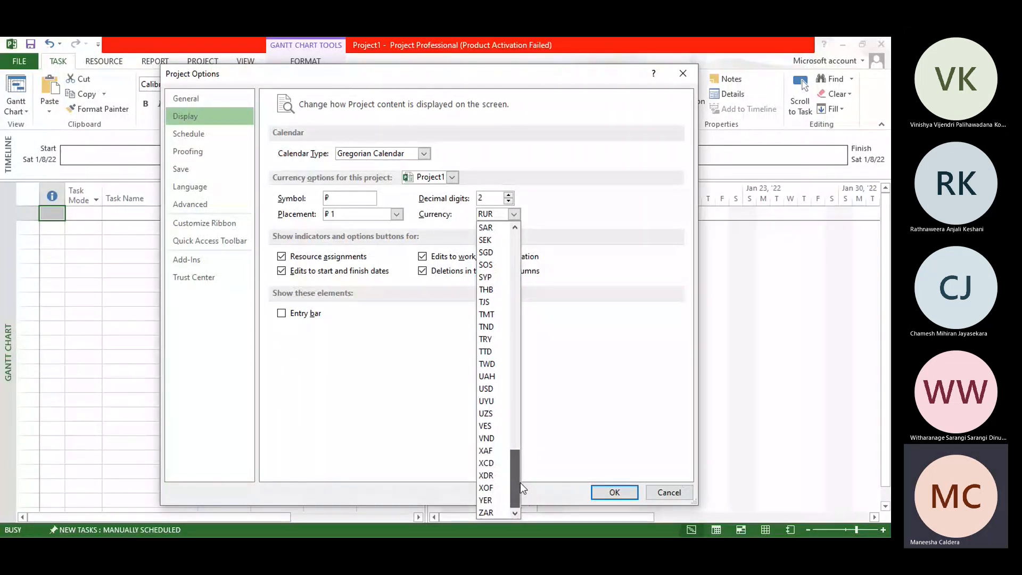
left_click(486, 389)
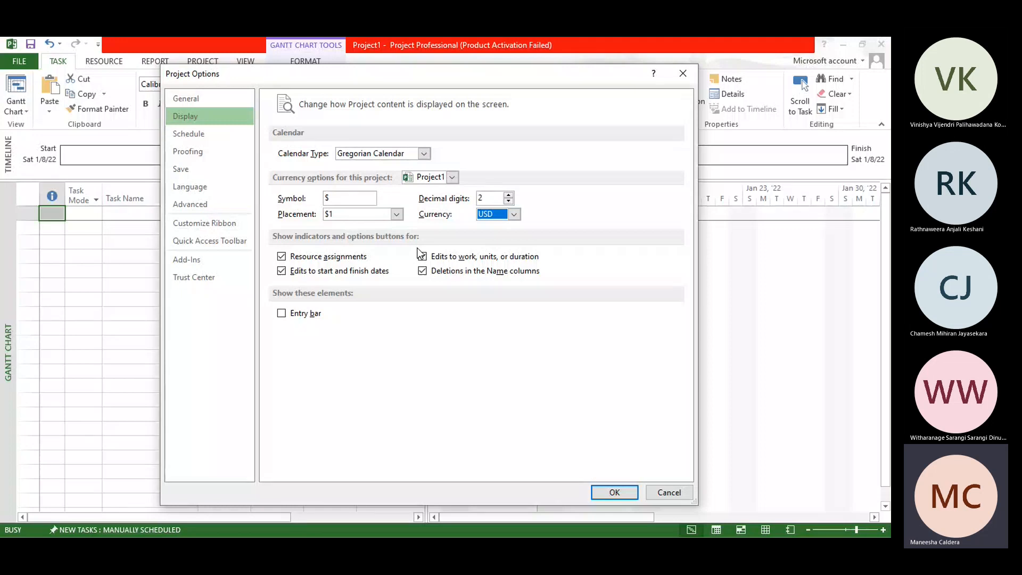
Step: Set the week to start on Monday in the schedule options for Project1
left_click(196, 134)
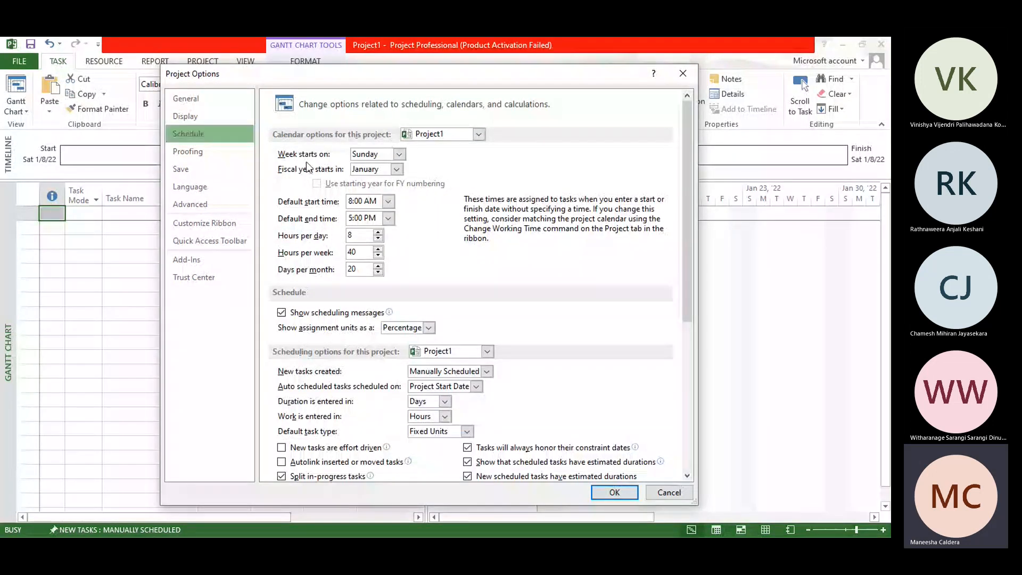
left_click(398, 154)
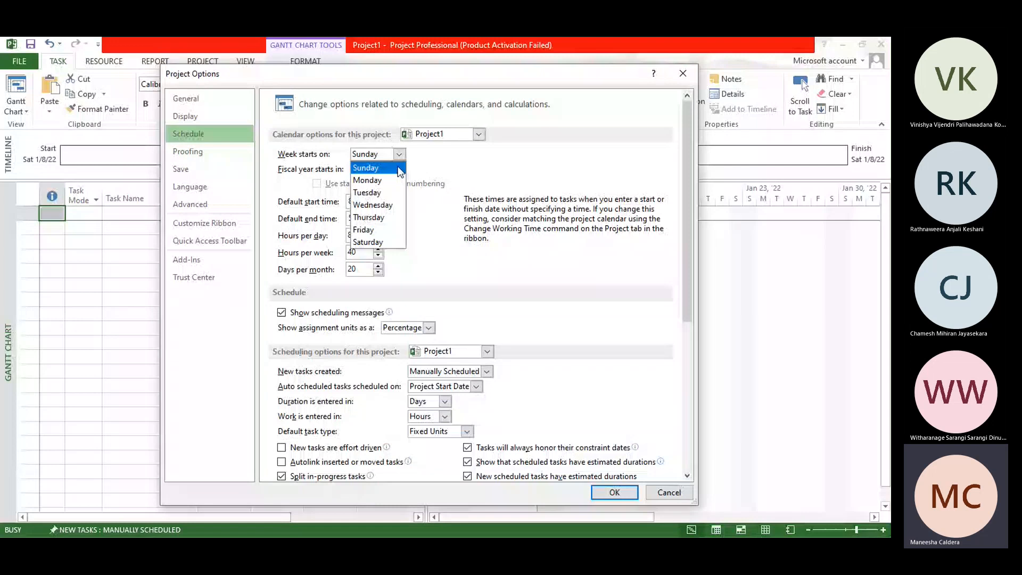
left_click(372, 180)
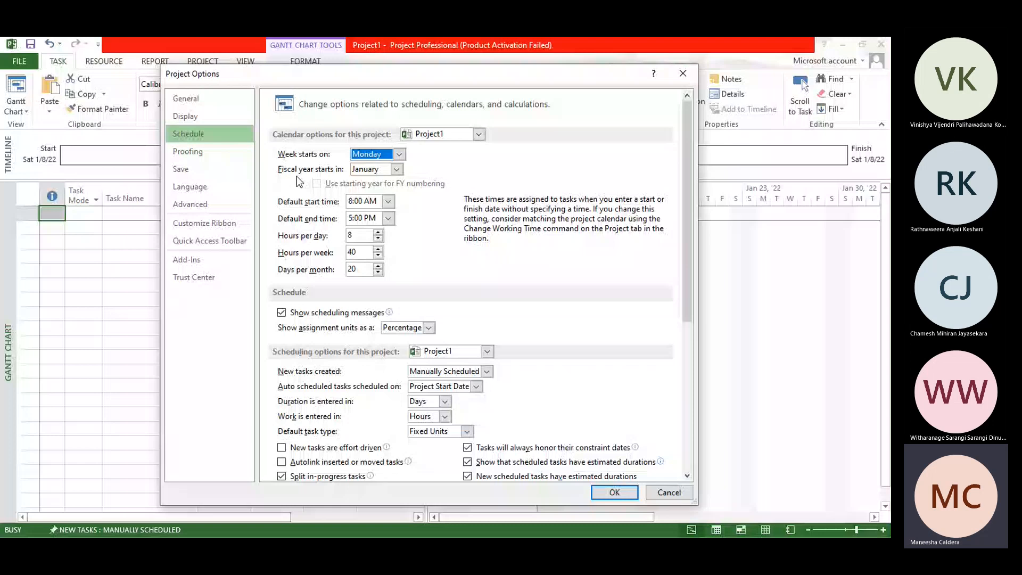
Step: Set the default start time to 9:00 AM and the default end time to 6:00 PM in the calendar options
left_click(390, 202)
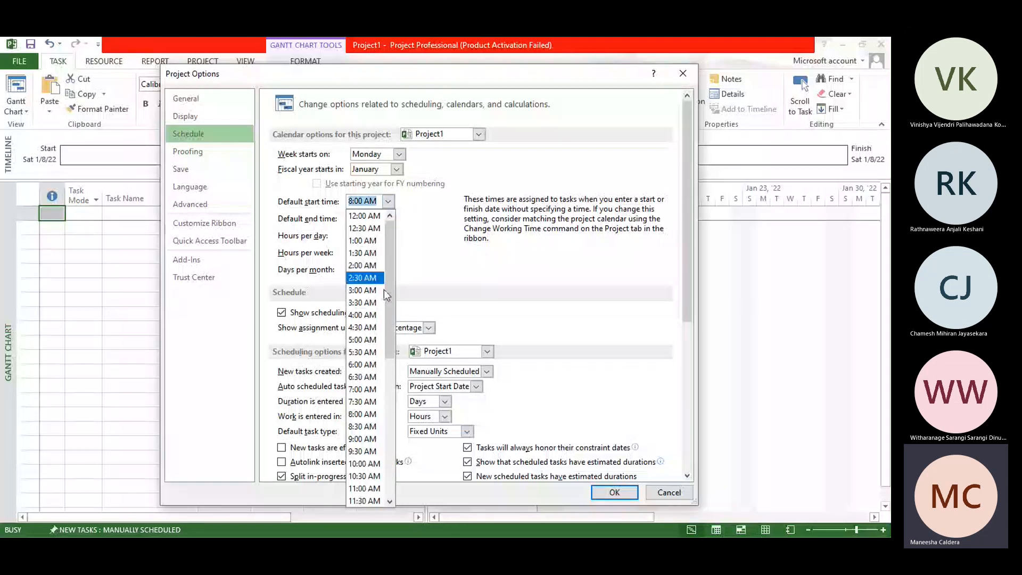
left_click(367, 438)
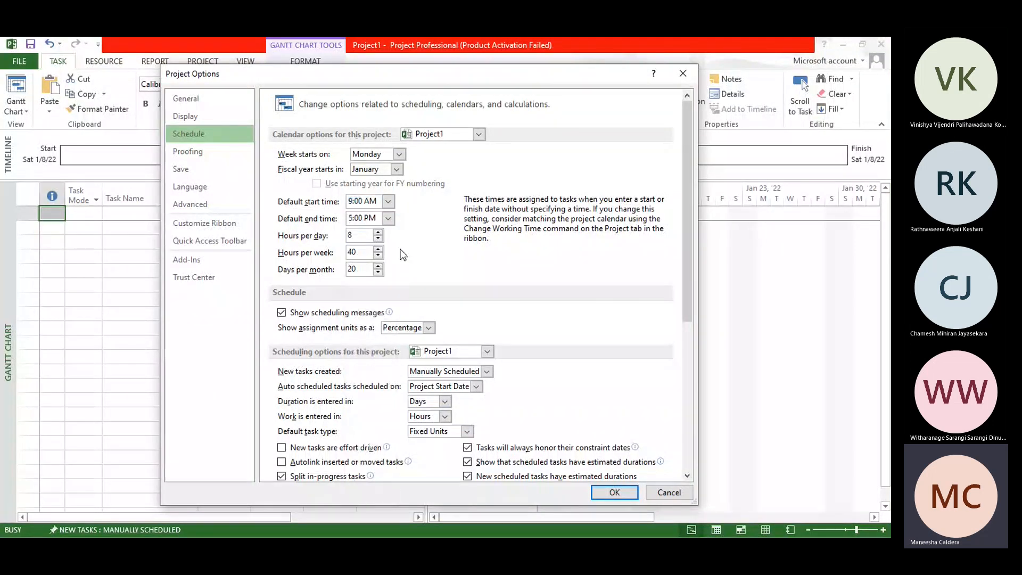
left_click(388, 219)
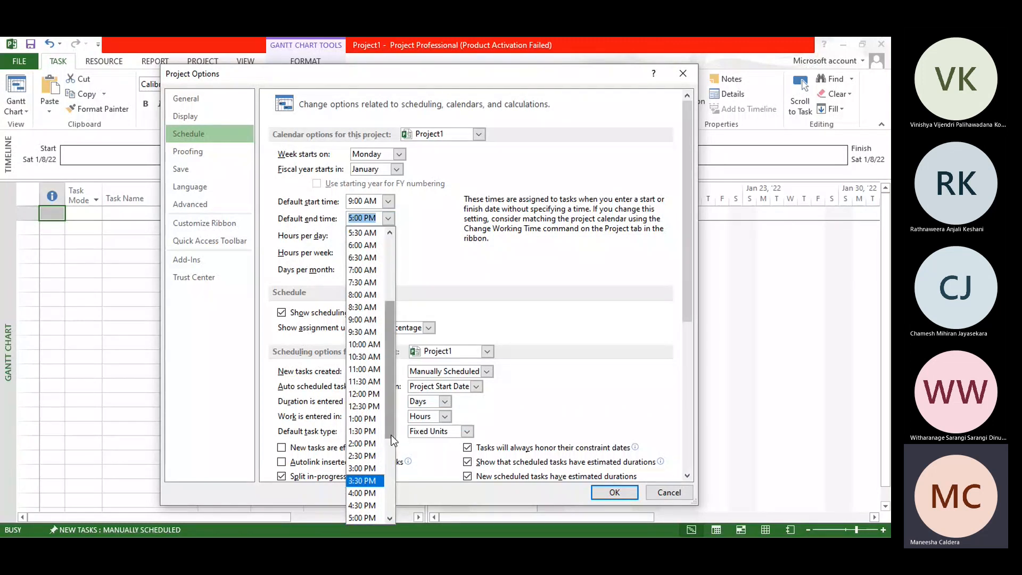
left_click_drag(393, 440, 393, 464)
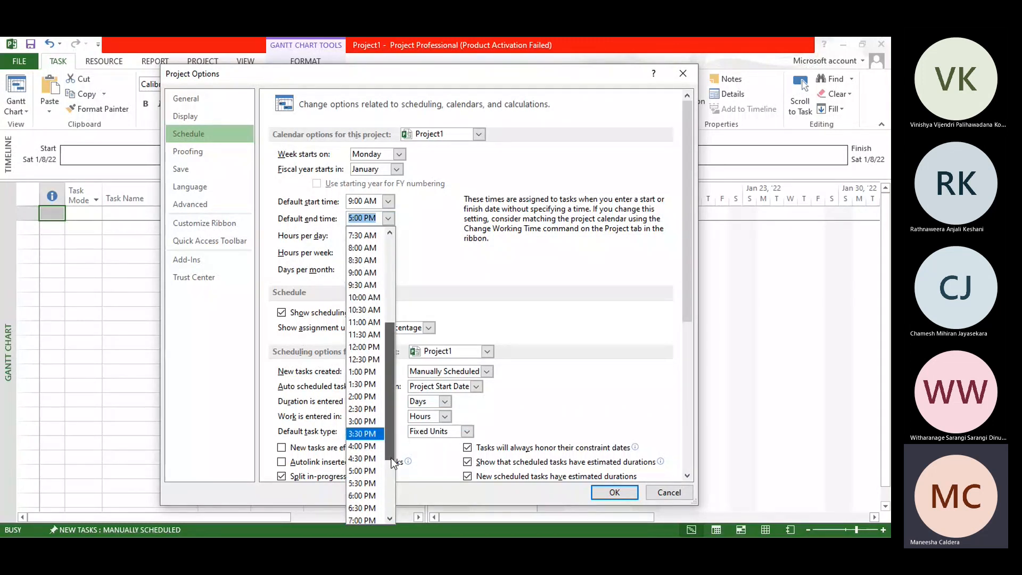
left_click(362, 495)
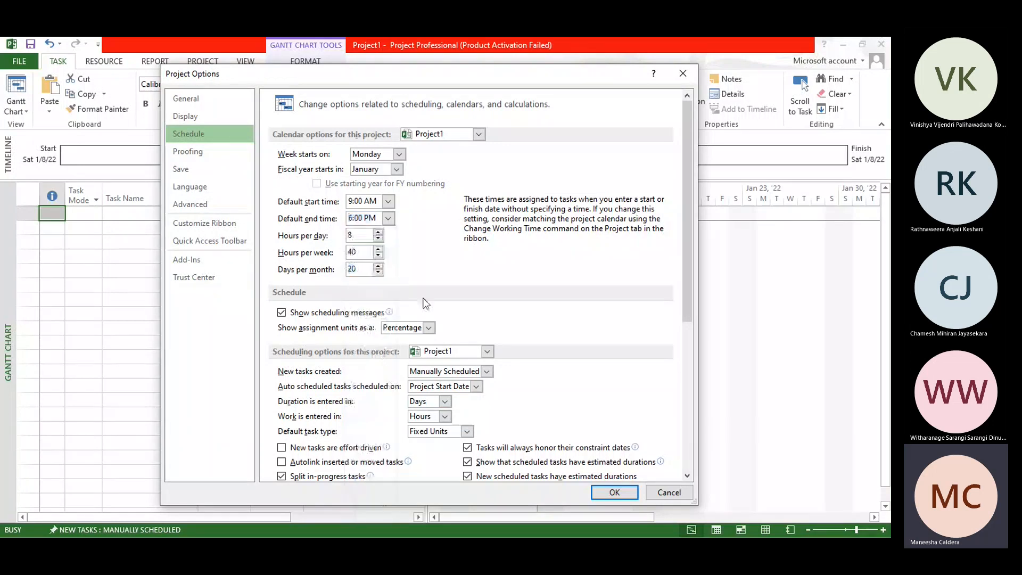
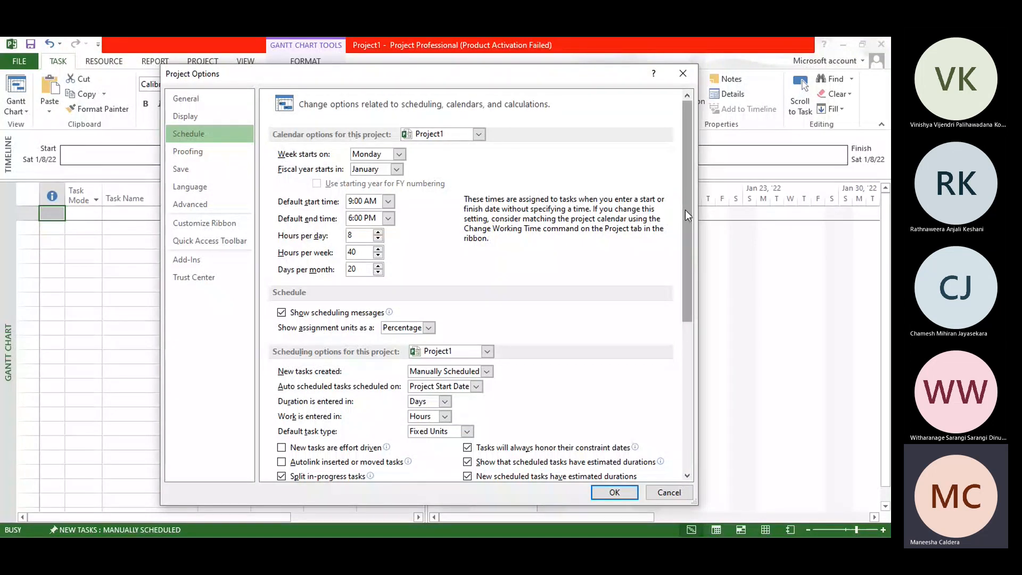
Step: Set the days per month to 17 in the calendar options for Project1
left_click_drag(685, 210, 686, 264)
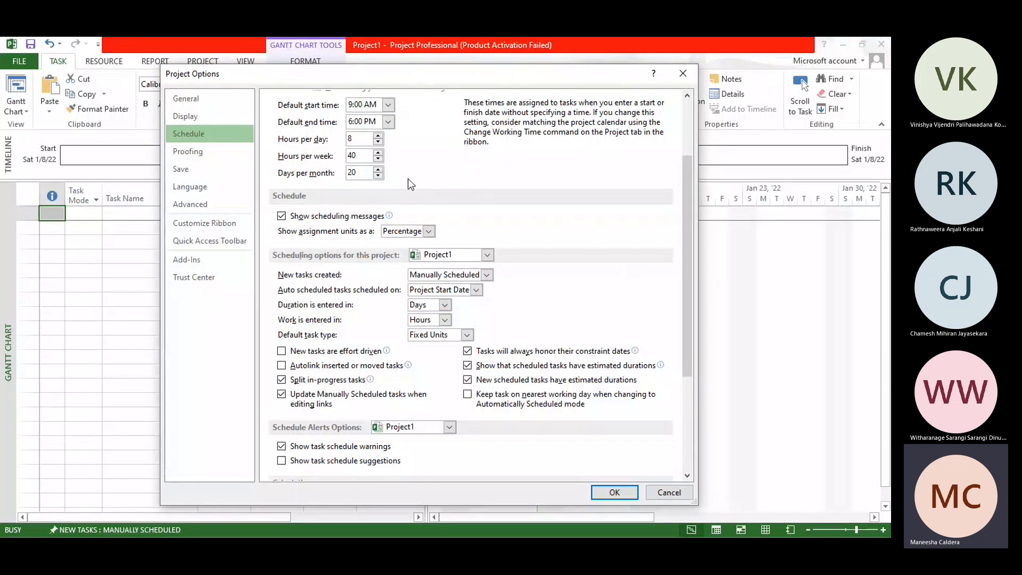
left_click(378, 169)
left_click(378, 169)
left_click(379, 176)
left_click(379, 177)
left_click(379, 176)
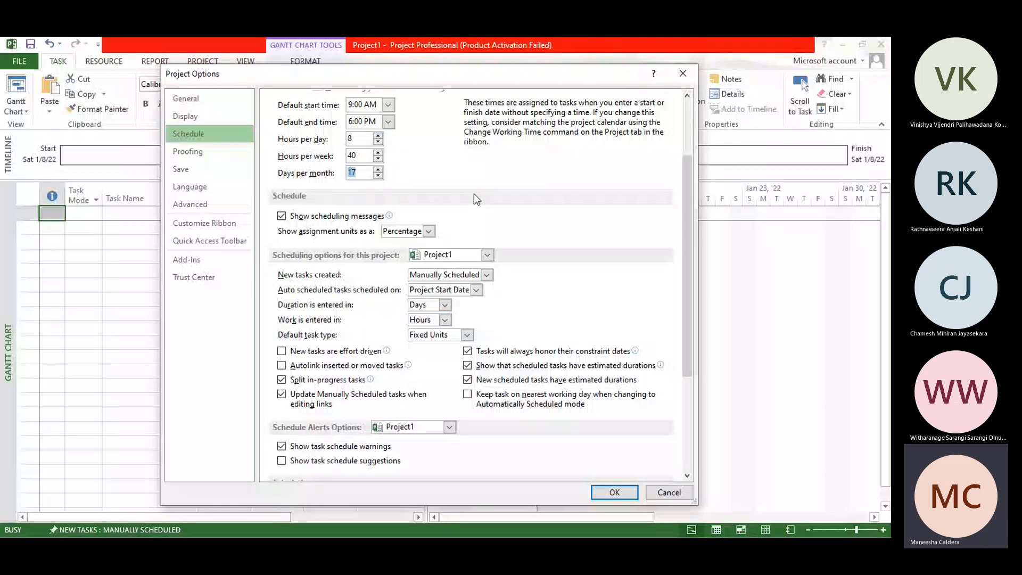
Step: Set new tasks to be created as Auto Scheduled in the scheduling options for Project1
mouse_move(379, 224)
left_click(487, 275)
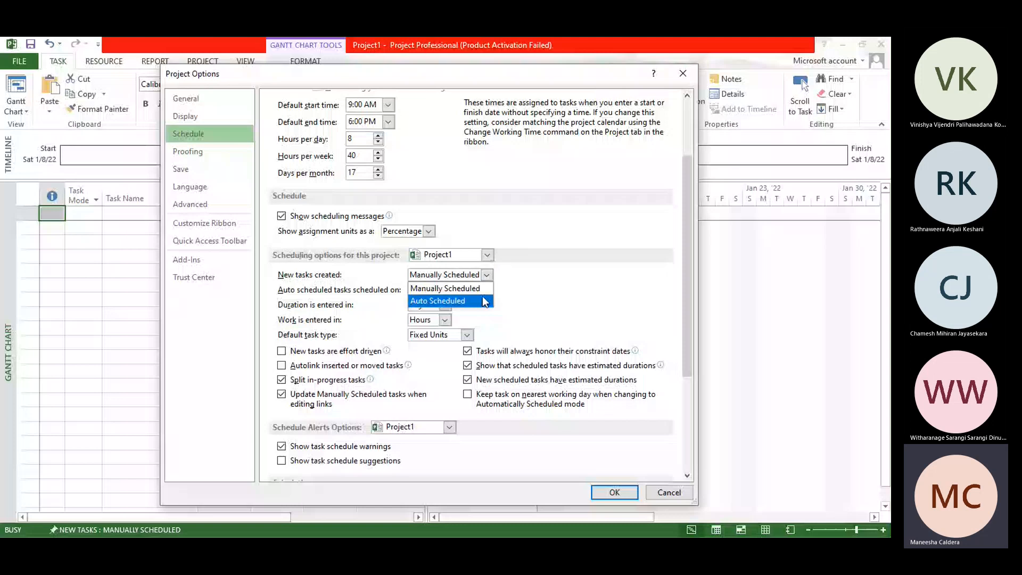
left_click(484, 301)
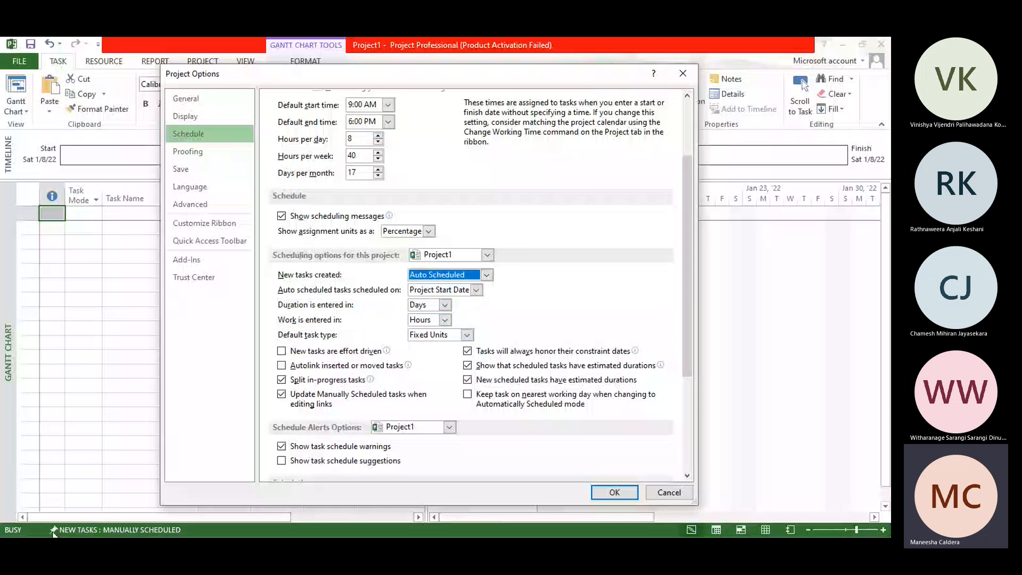
left_click(465, 275)
left_click(447, 288)
left_click(466, 275)
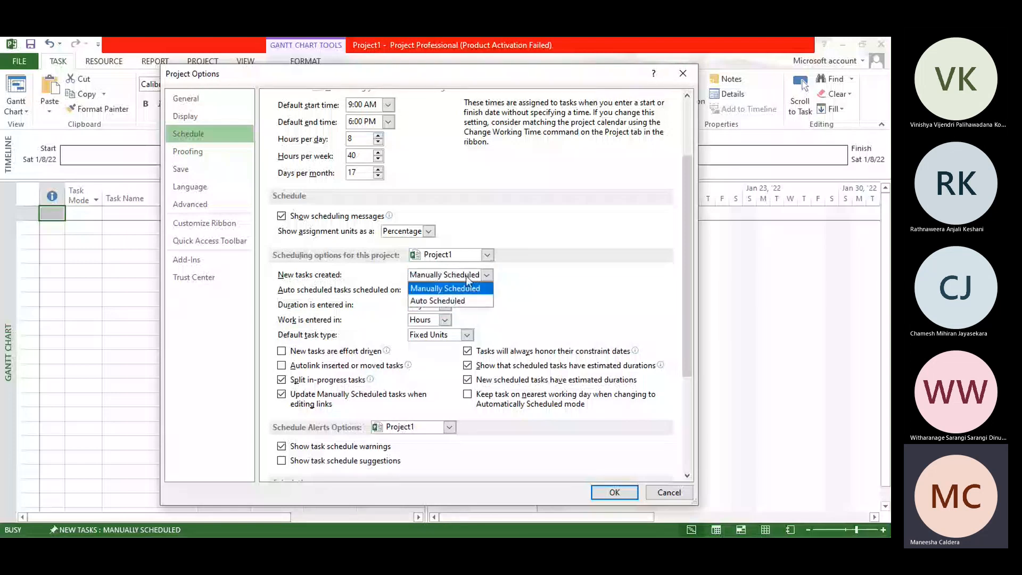
left_click(465, 300)
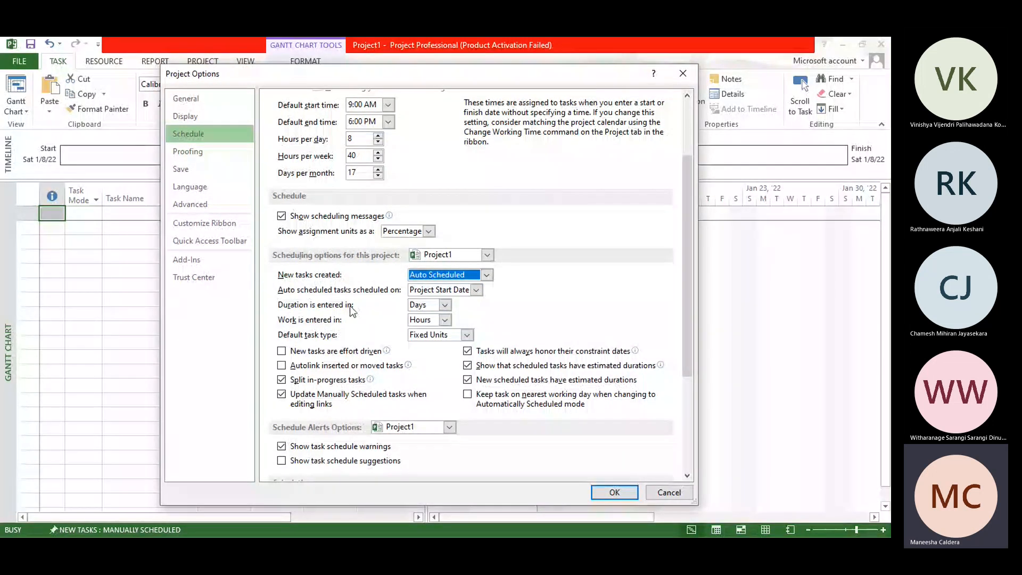
Step: Examine the default task types, the schedule alert and calculation options, and the default fixed cost accrual choices
left_click(467, 336)
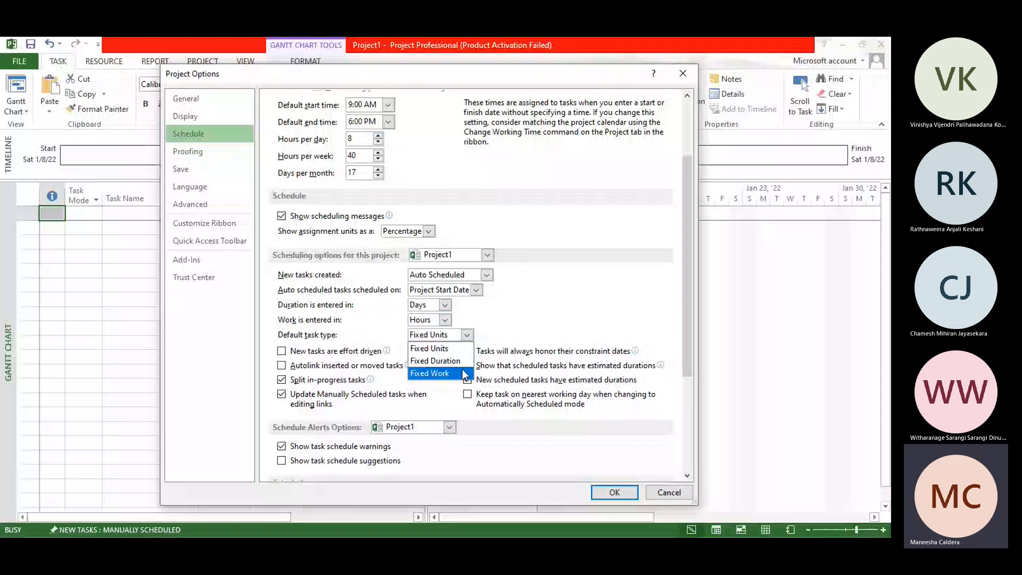
left_click(494, 332)
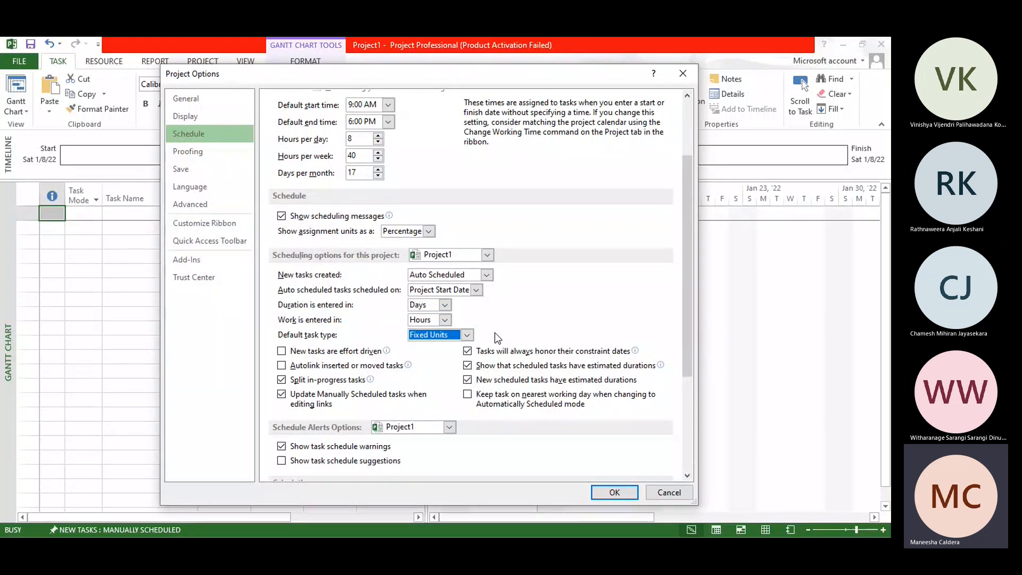
left_click_drag(687, 318, 688, 370)
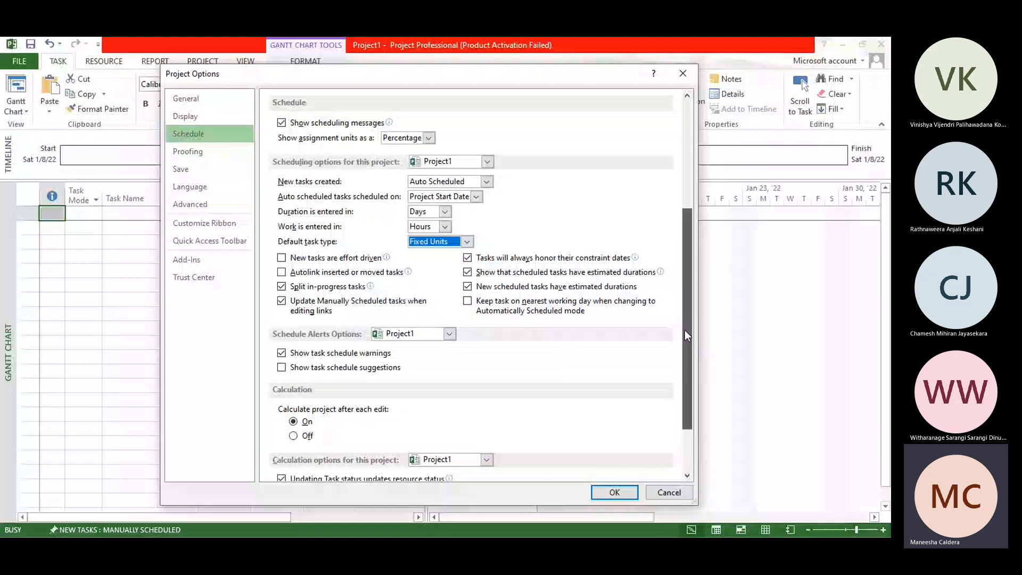
left_click_drag(684, 330, 685, 380)
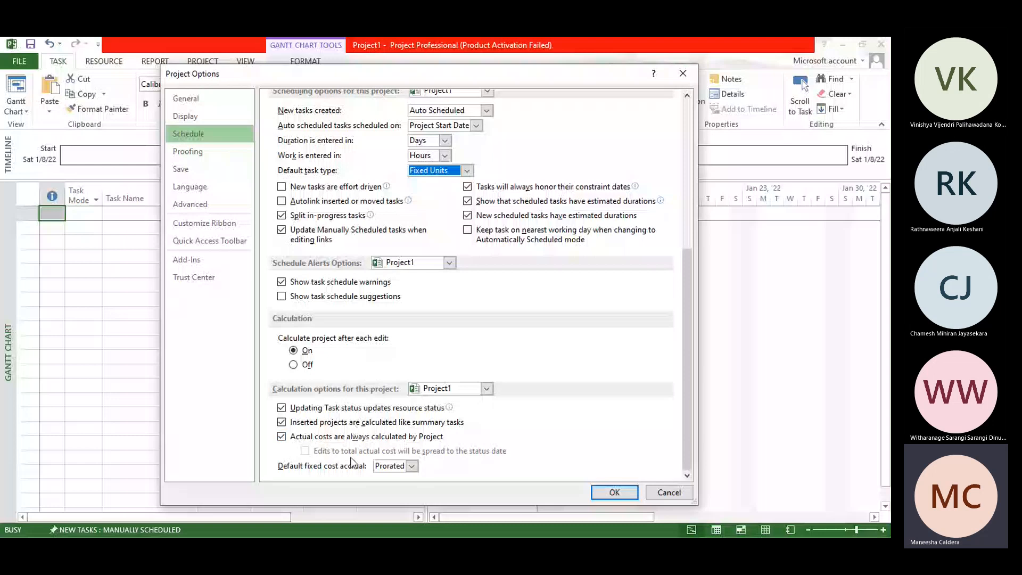
left_click(406, 465)
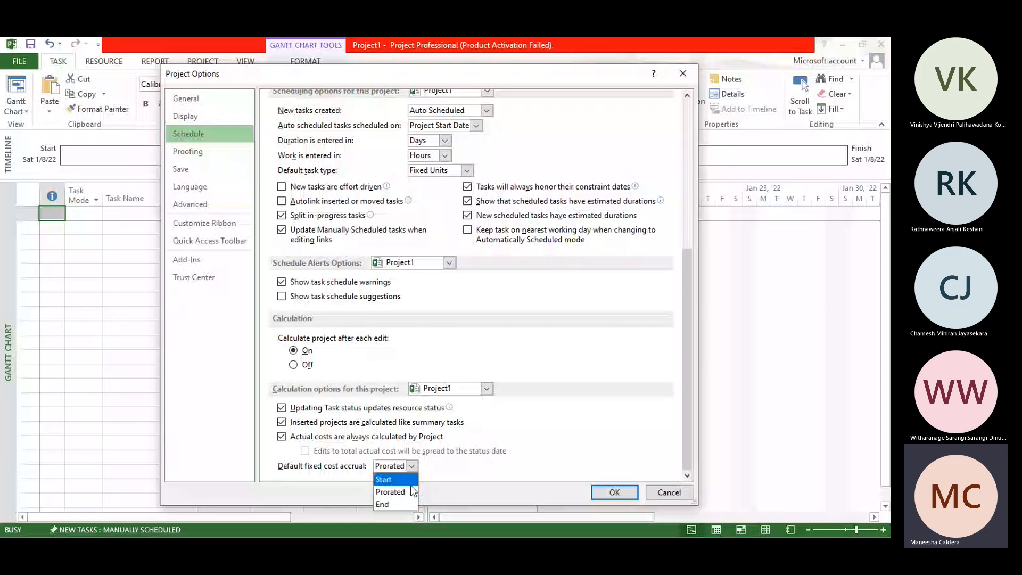
left_click(410, 491)
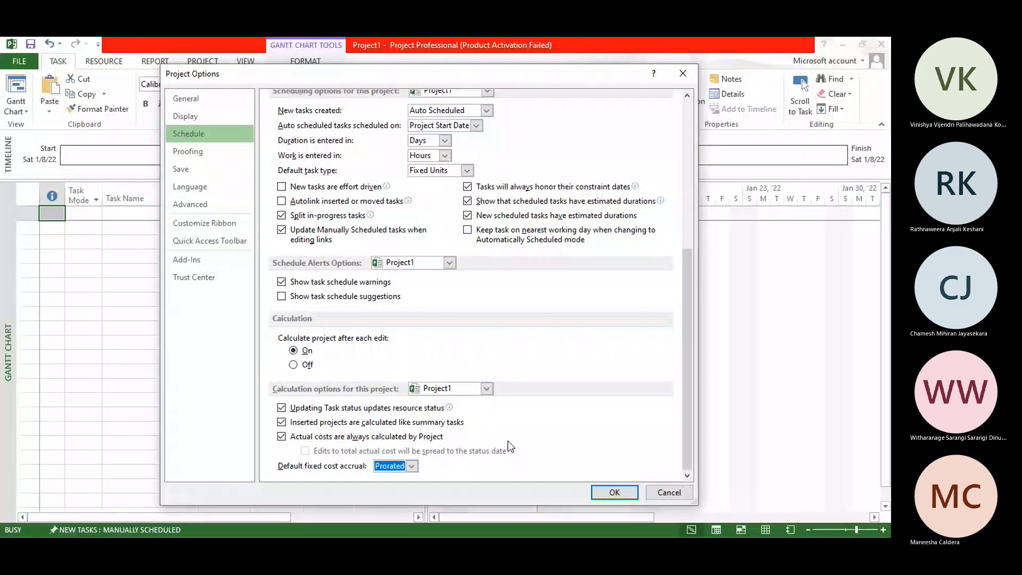
Step: Examine the proofing options, including the available dictionary languages and the task fields to check for spelling
left_click(188, 151)
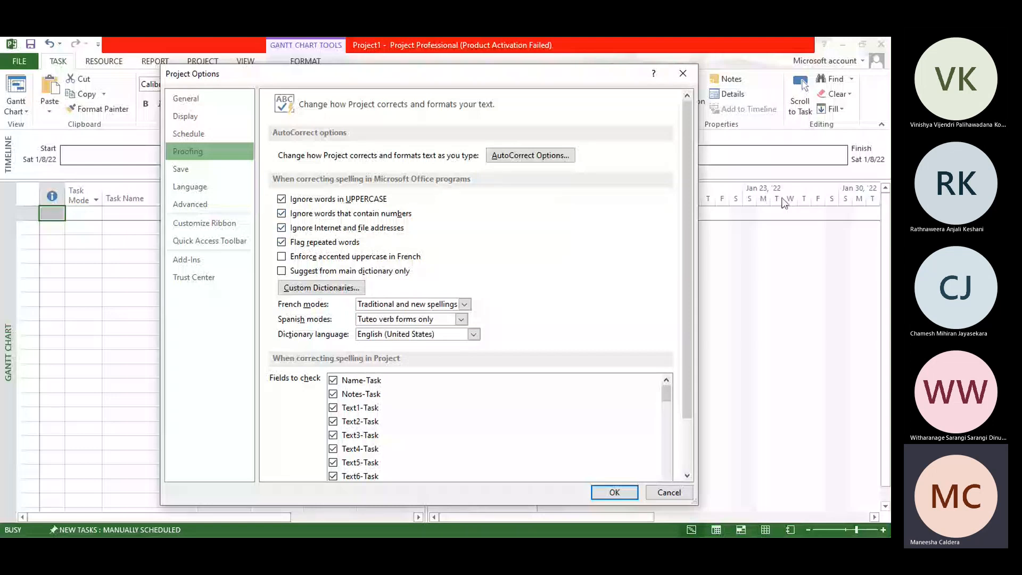
scroll(691, 345, "down", 2)
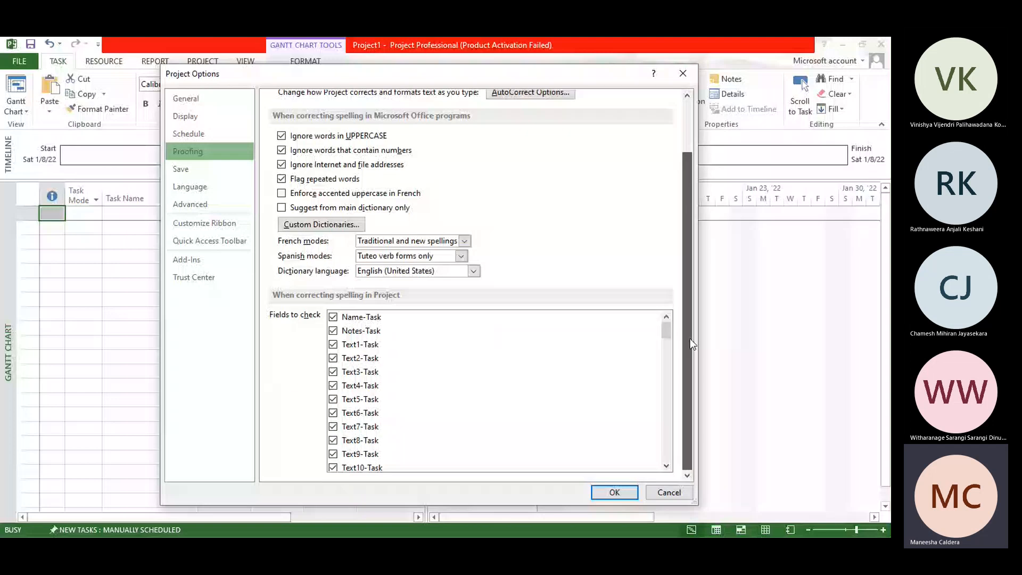
left_click(431, 271)
left_click(430, 274)
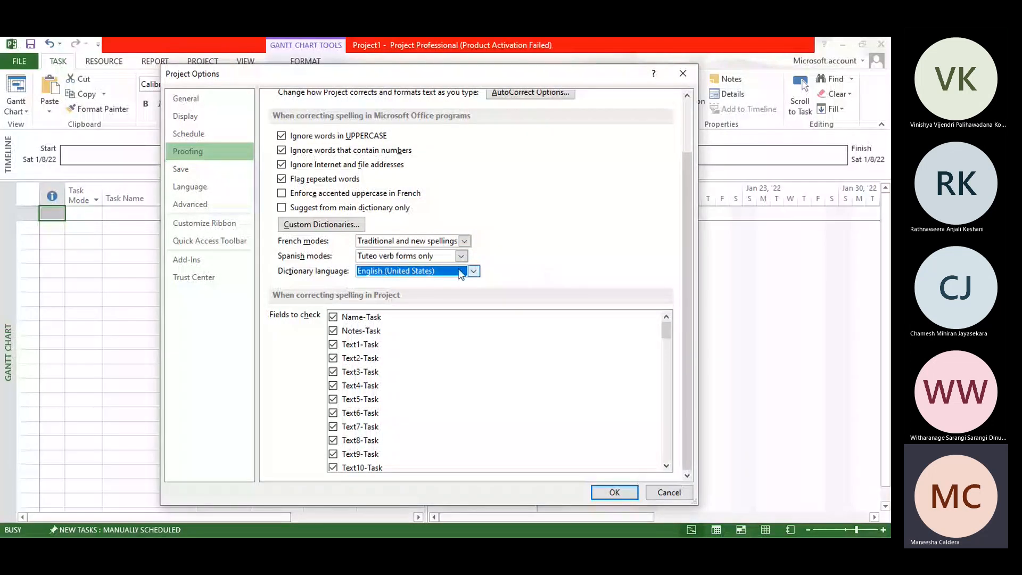
left_click(440, 270)
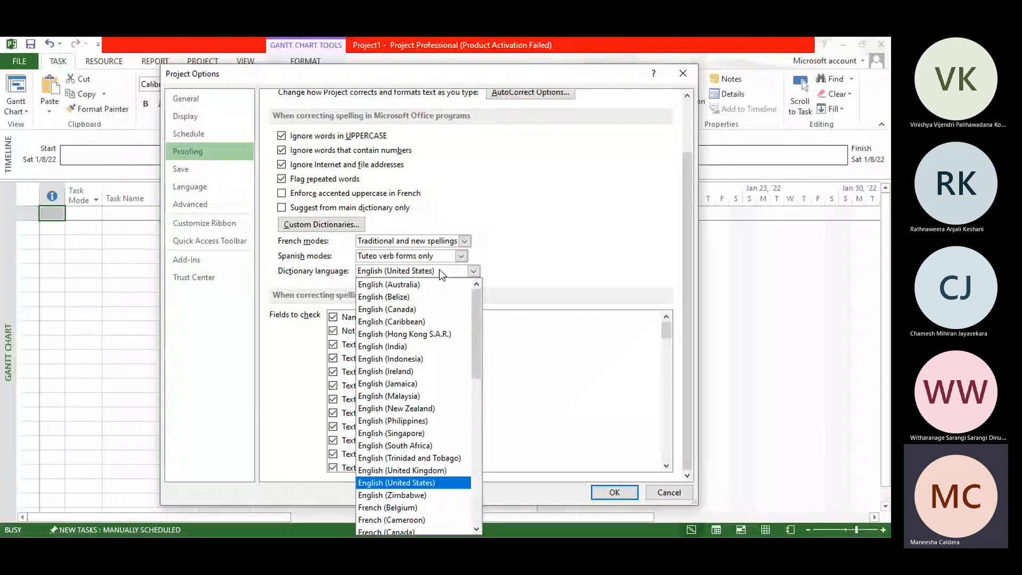
left_click(554, 247)
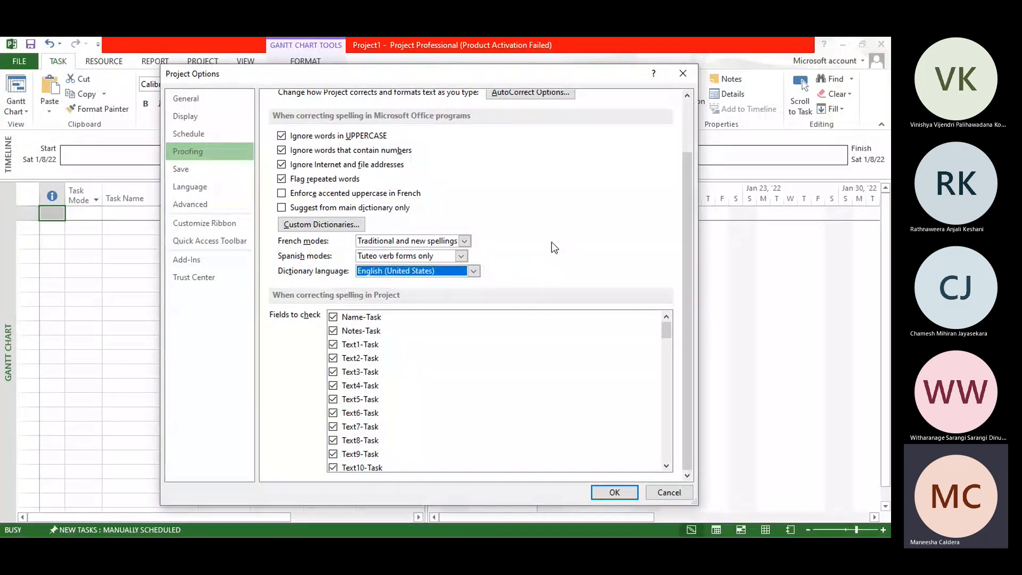
mouse_move(662, 324)
left_mouse_down()
mouse_move(663, 425)
mouse_move(660, 319)
left_mouse_up()
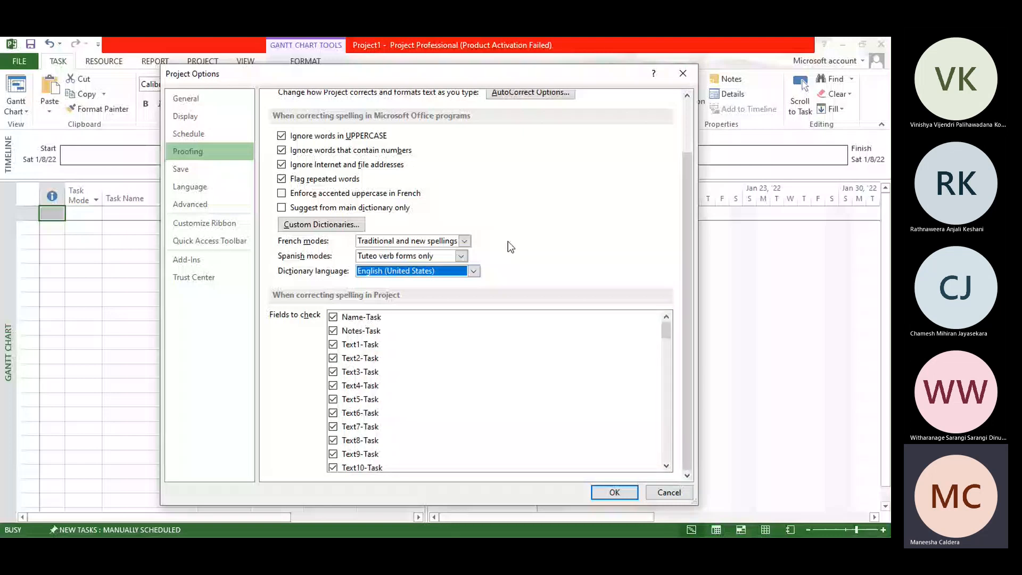
Step: Review the file formats in the save options and set the cache size limit to 100 MB
left_click(178, 168)
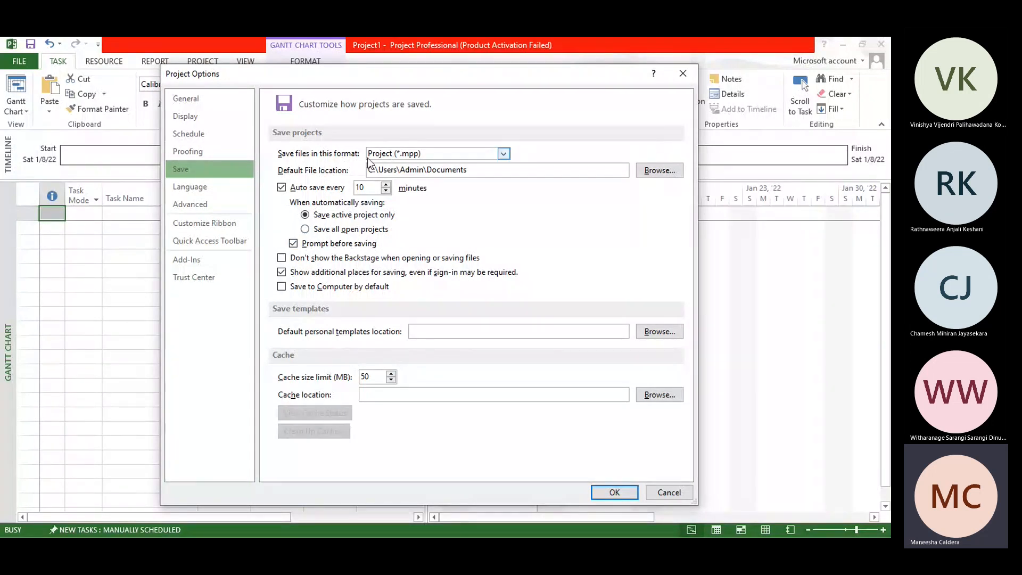
left_click(448, 151)
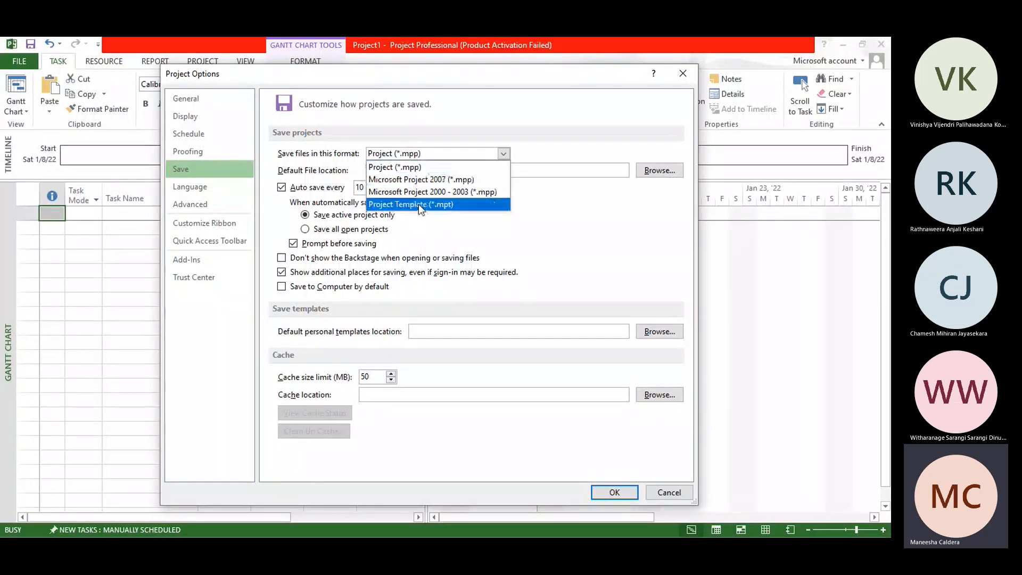
left_click(548, 140)
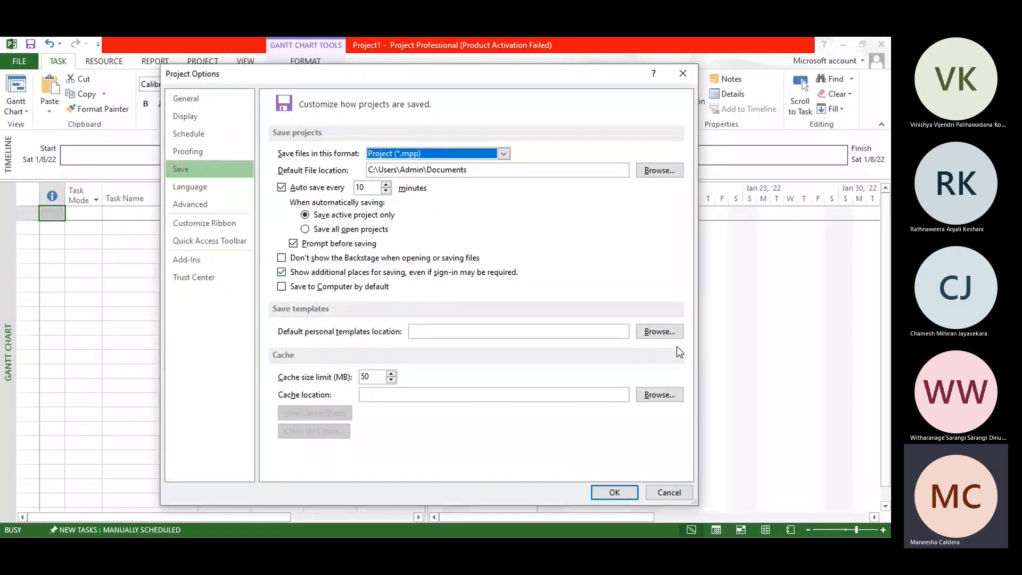
left_click(375, 376)
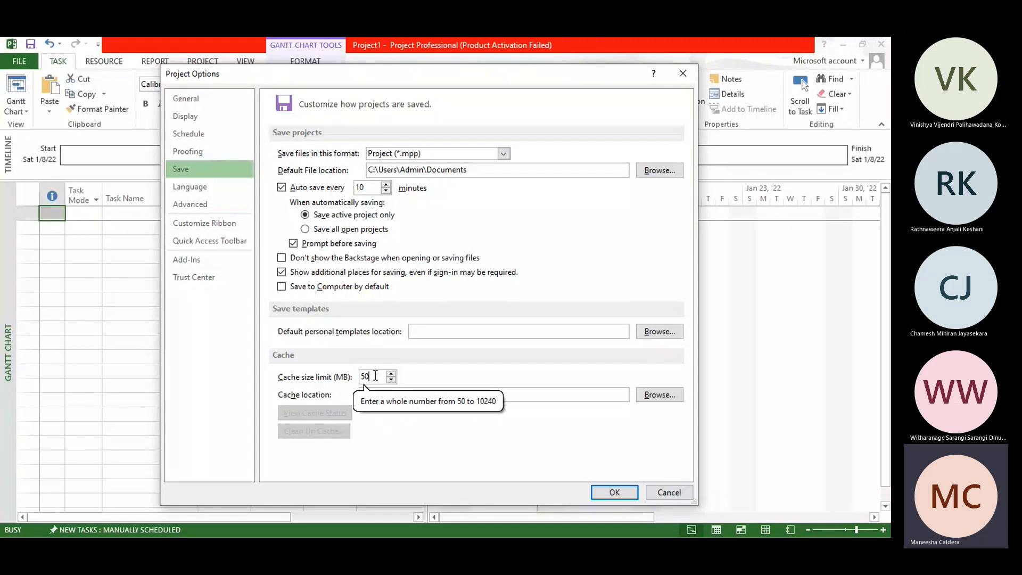
left_click(392, 375)
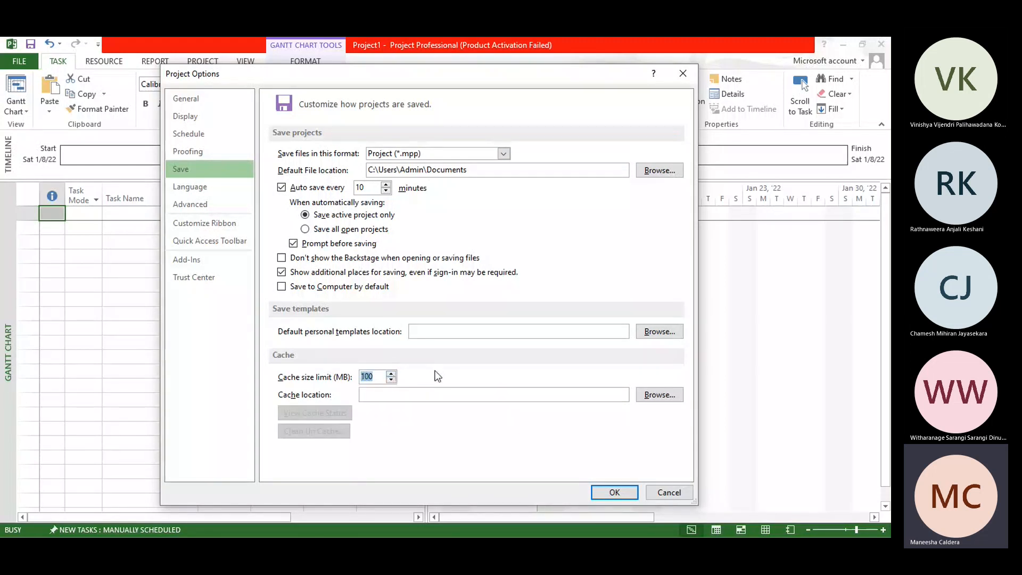
Step: Create a new folder in Documents as the cache location and apply the project options
left_click(652, 395)
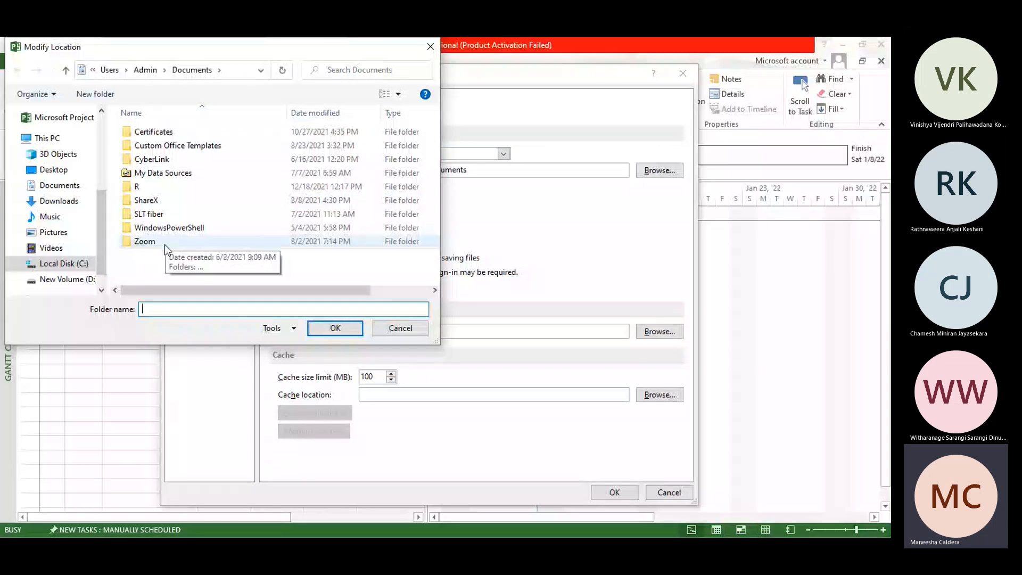
key("ctrl+shift+n")
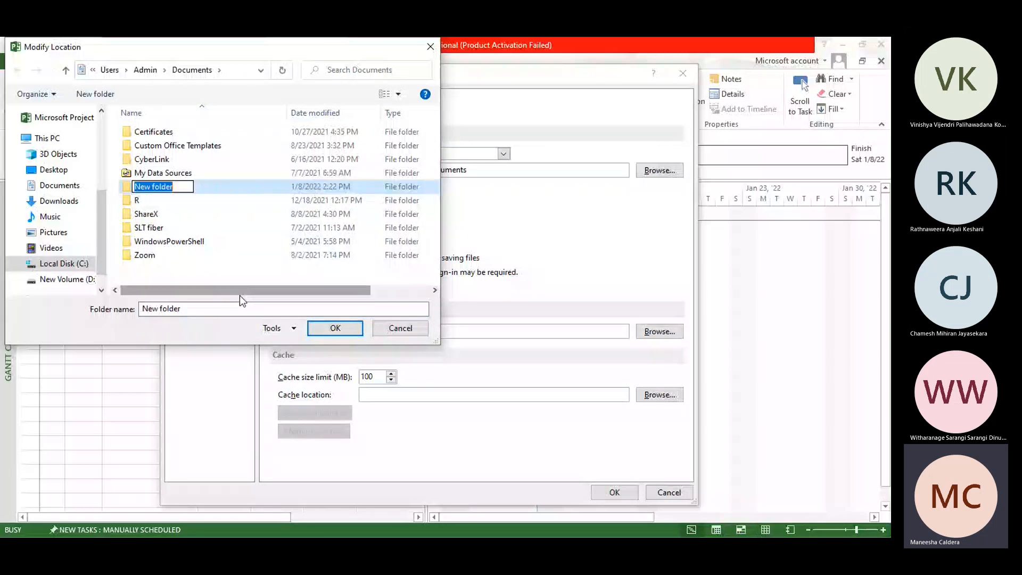
type("cache")
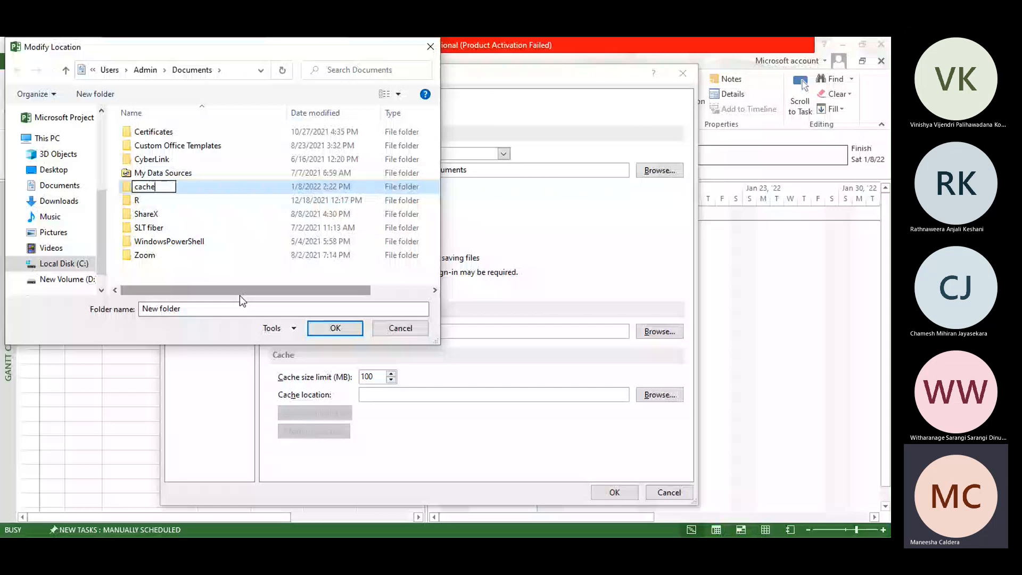
key("Return")
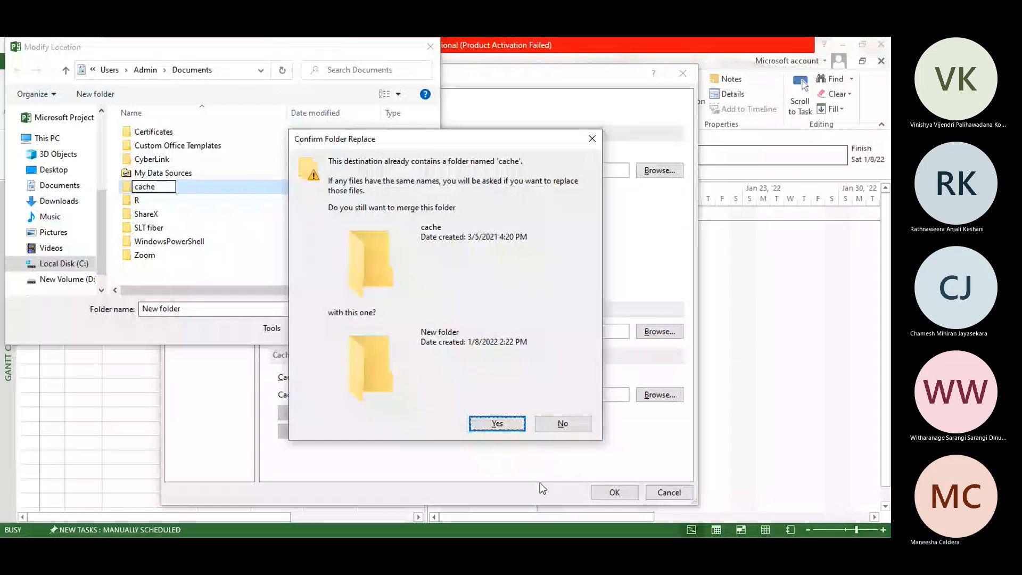
key("Escape")
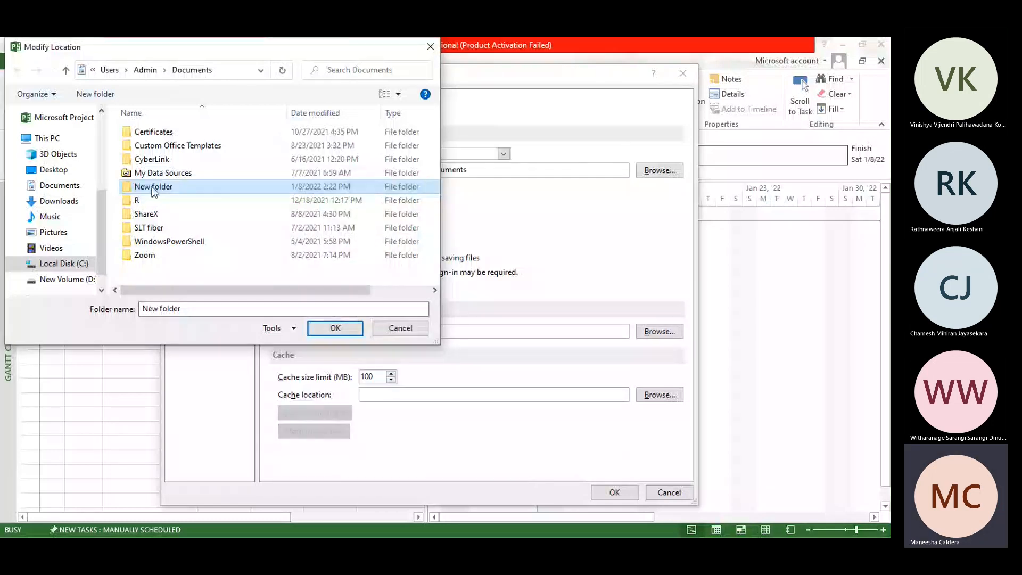
left_click(341, 333)
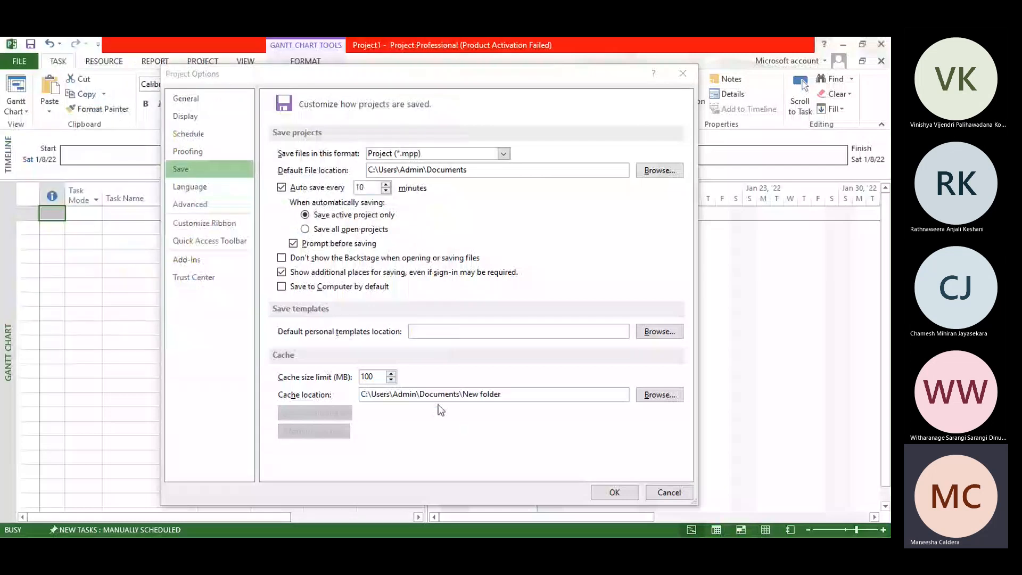
left_click(614, 493)
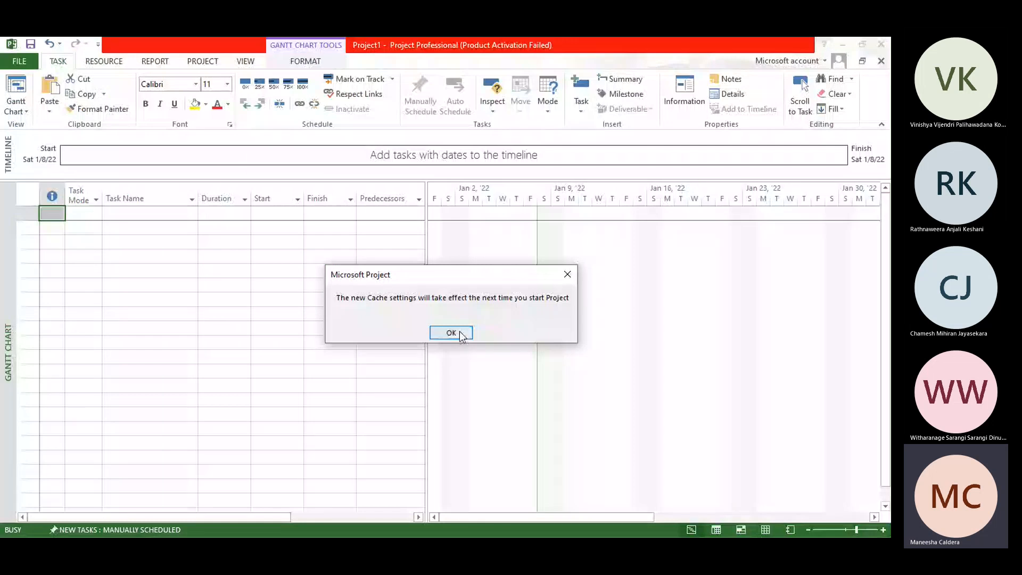
left_click(461, 335)
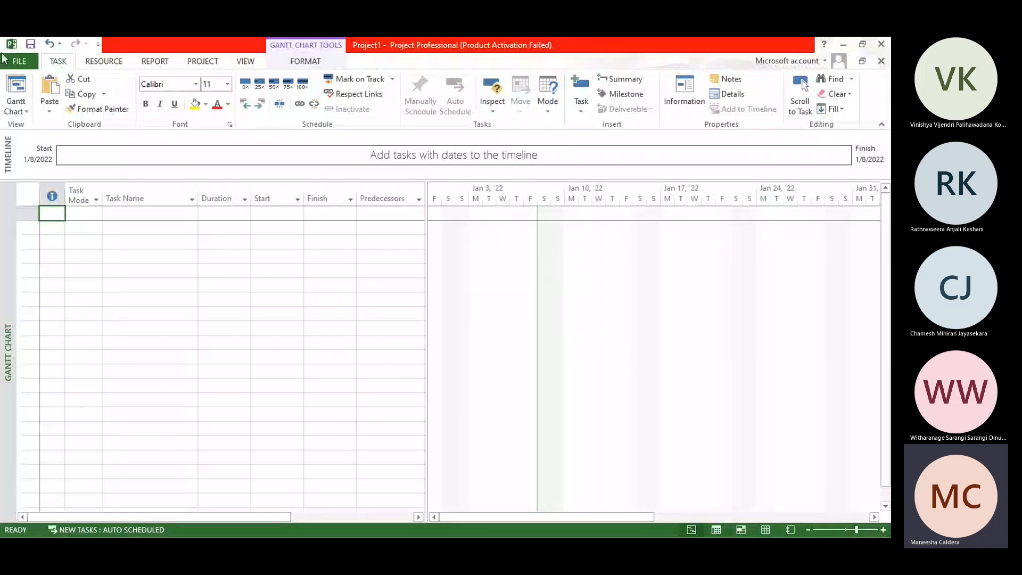
left_click(28, 64)
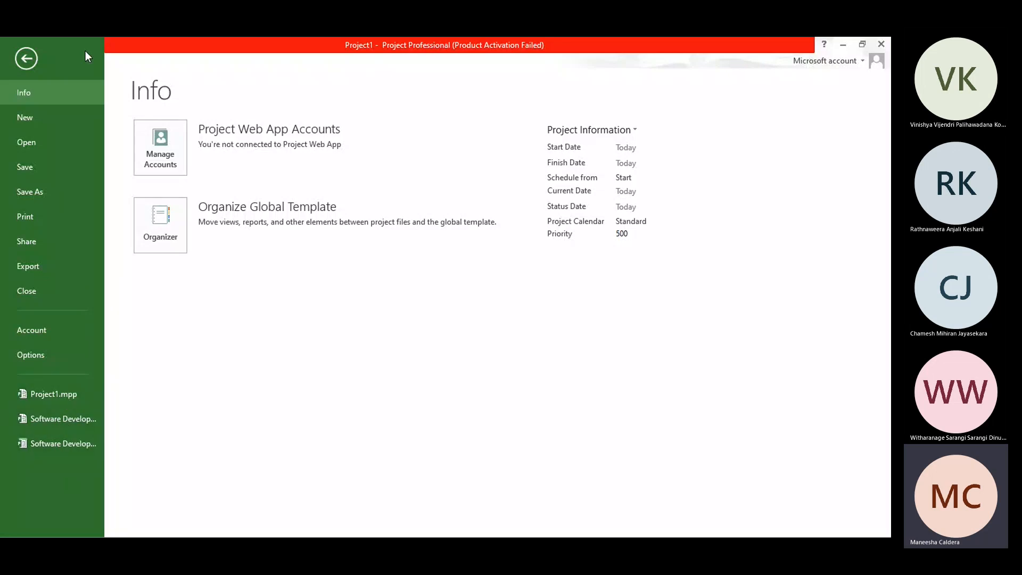
left_click(31, 54)
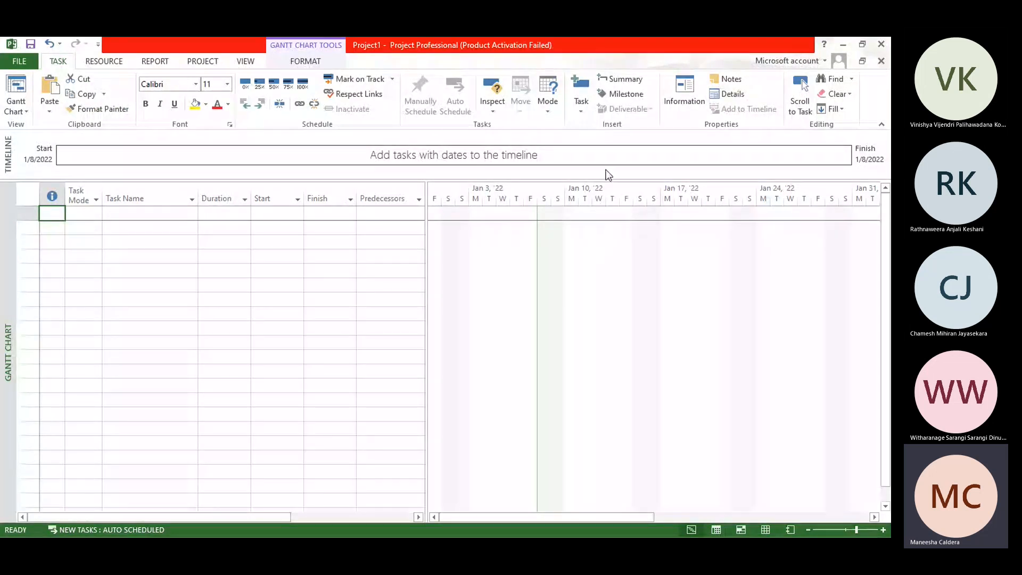
key("alt+Tab")
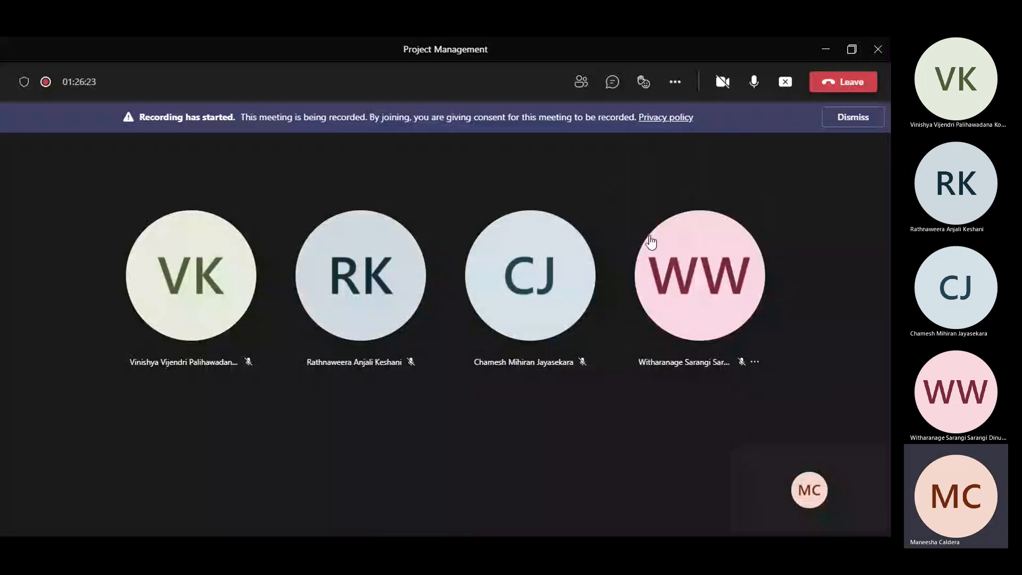
key("alt+Tab")
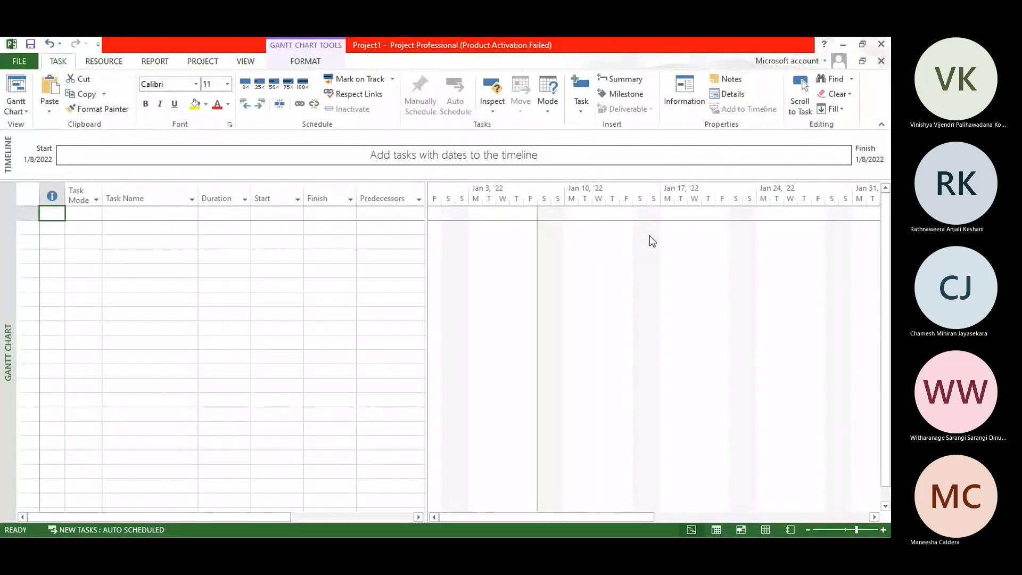
key("alt+Tab")
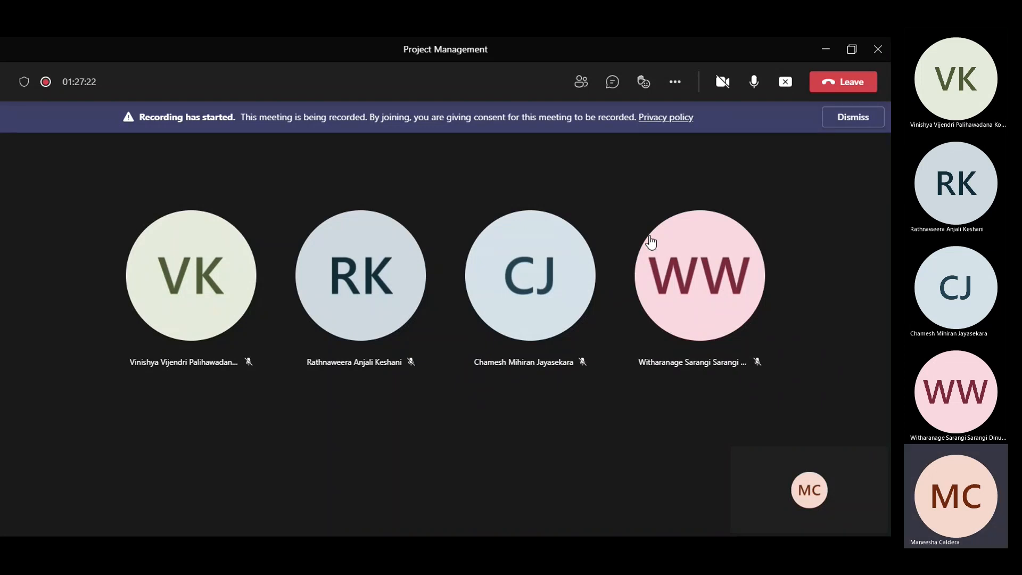
key("alt+Tab")
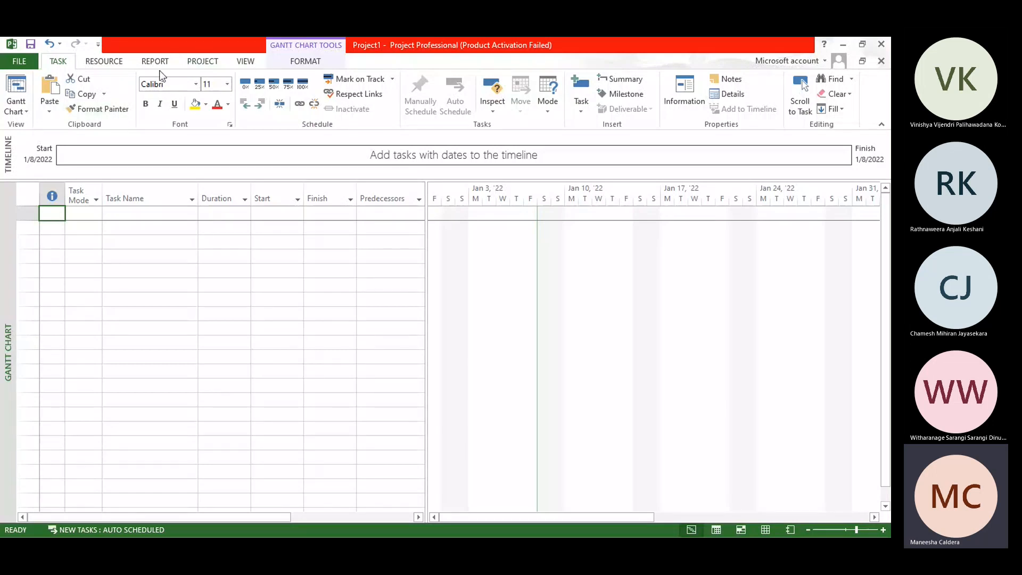
Step: Open the project's working time settings and review the available base calendars
left_click(202, 62)
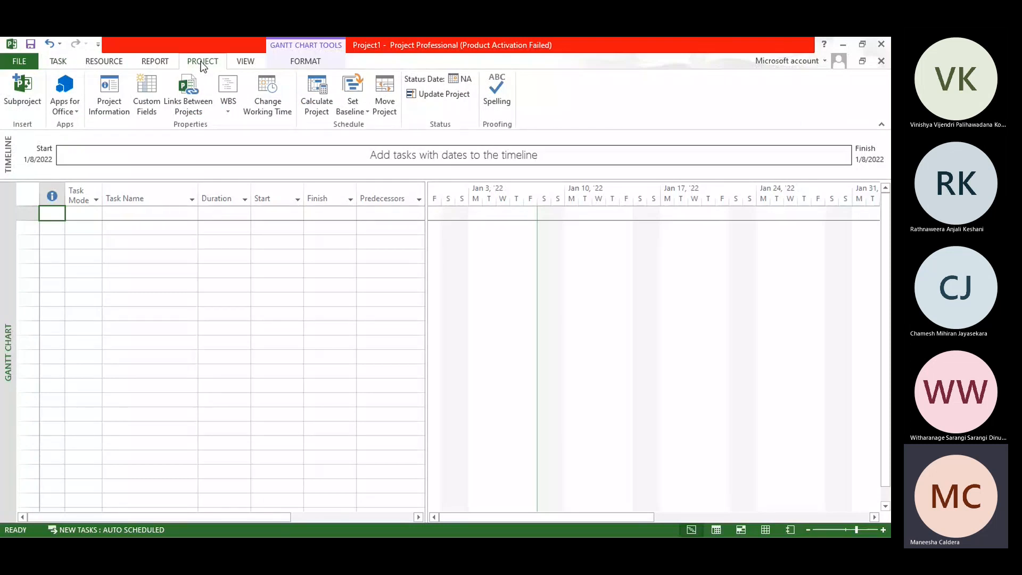
left_click(262, 108)
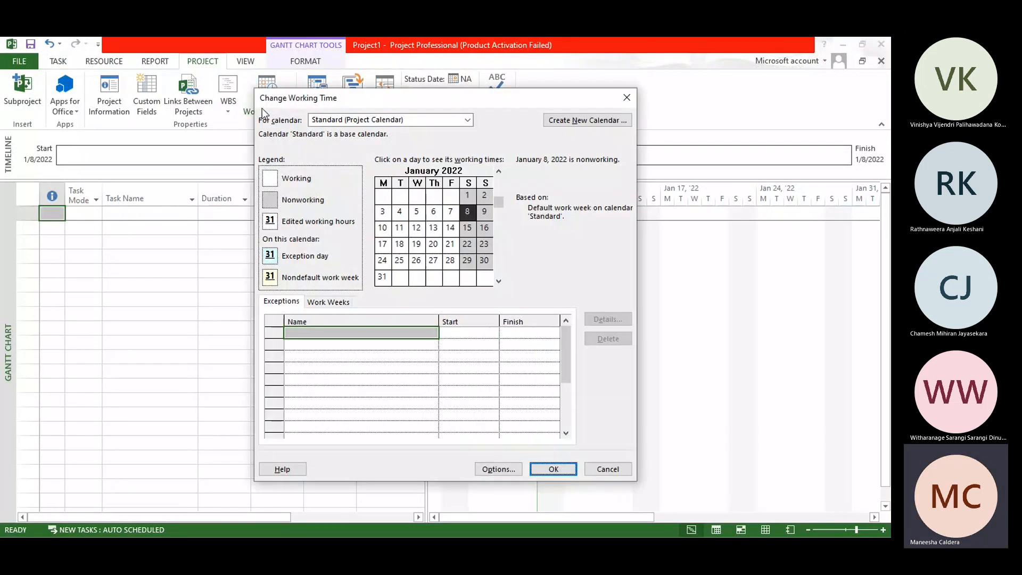
left_click(341, 121)
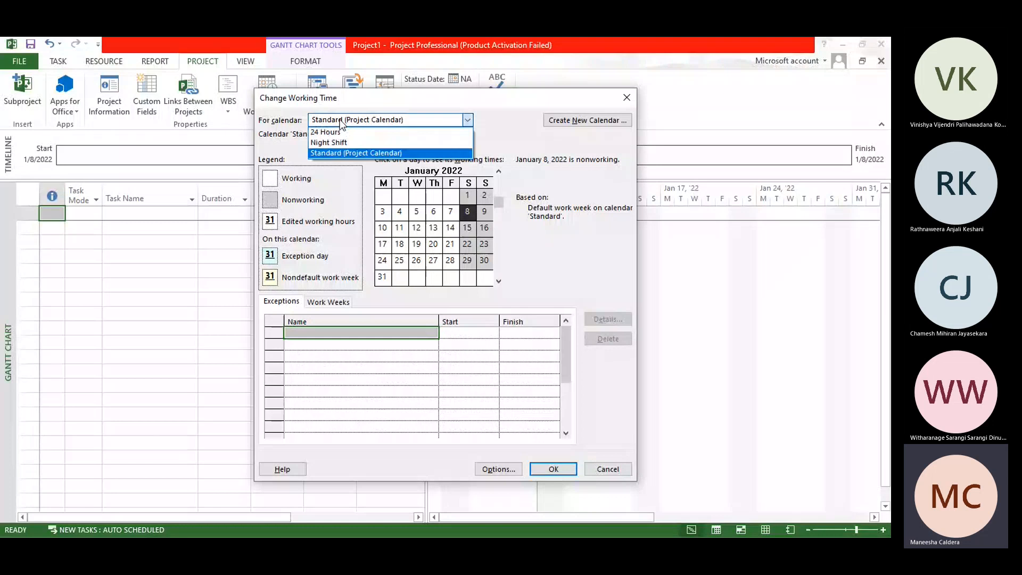
left_click(542, 125)
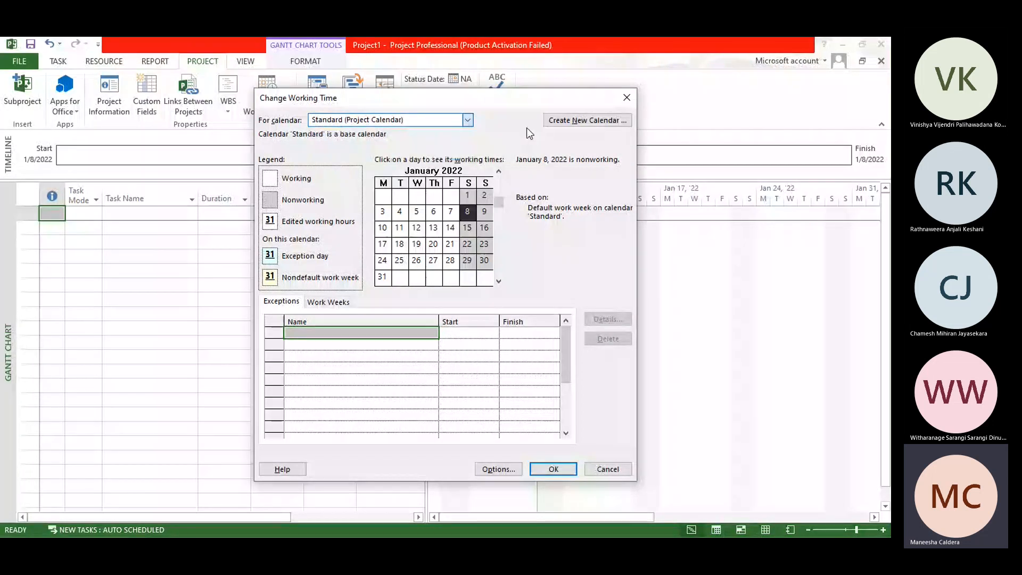
Step: Create a new base calendar named ProjectAlpha as a copy of the Standard calendar
left_click(571, 121)
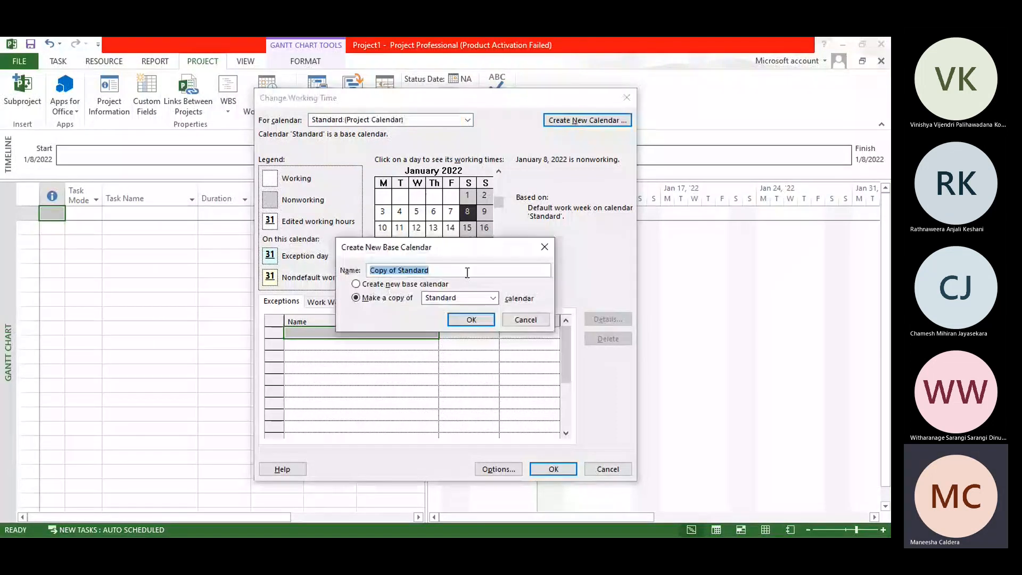
key("BackSpace")
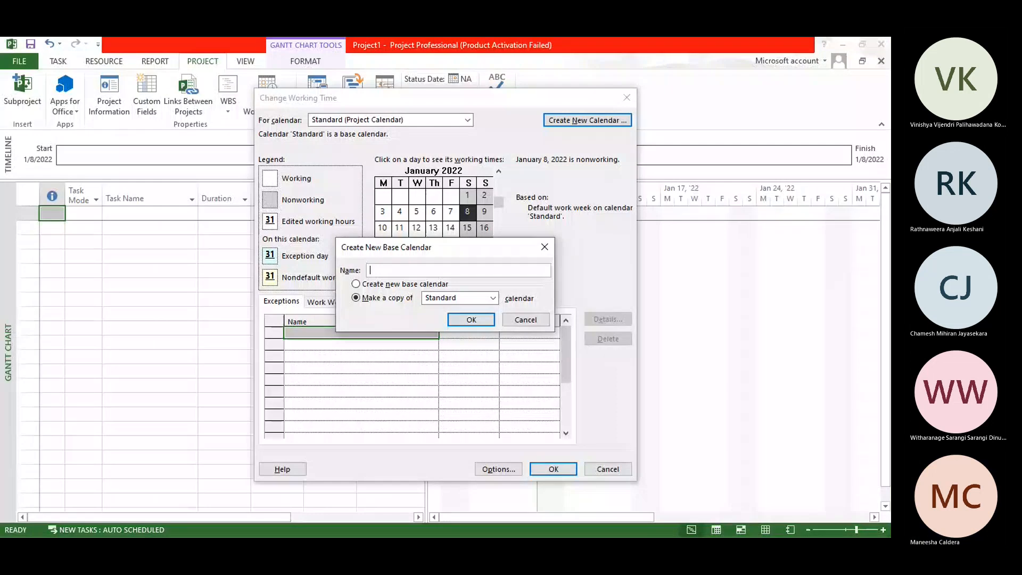
type("ProjectT")
key("BackSpace")
type("Alpha")
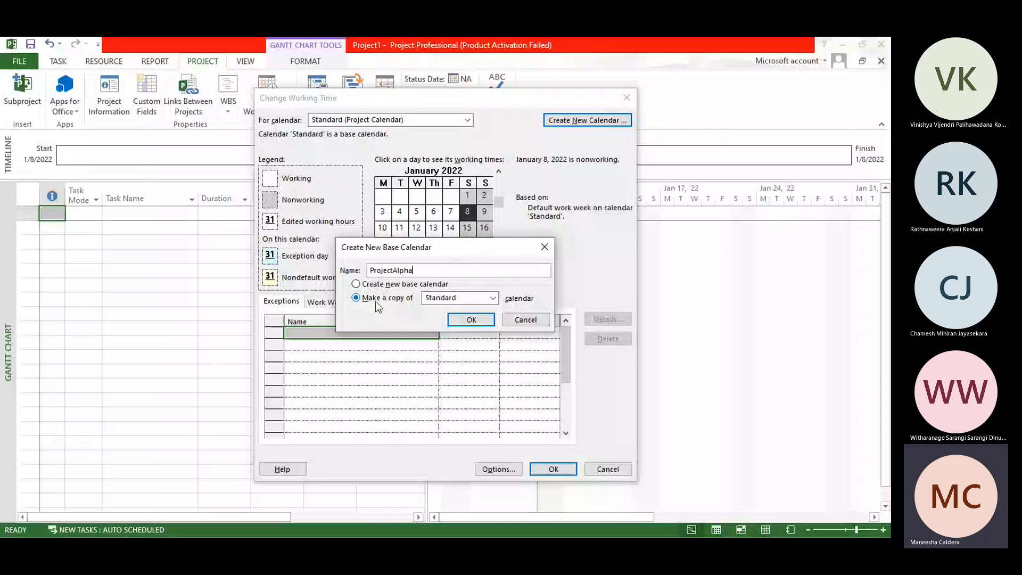
left_click(457, 299)
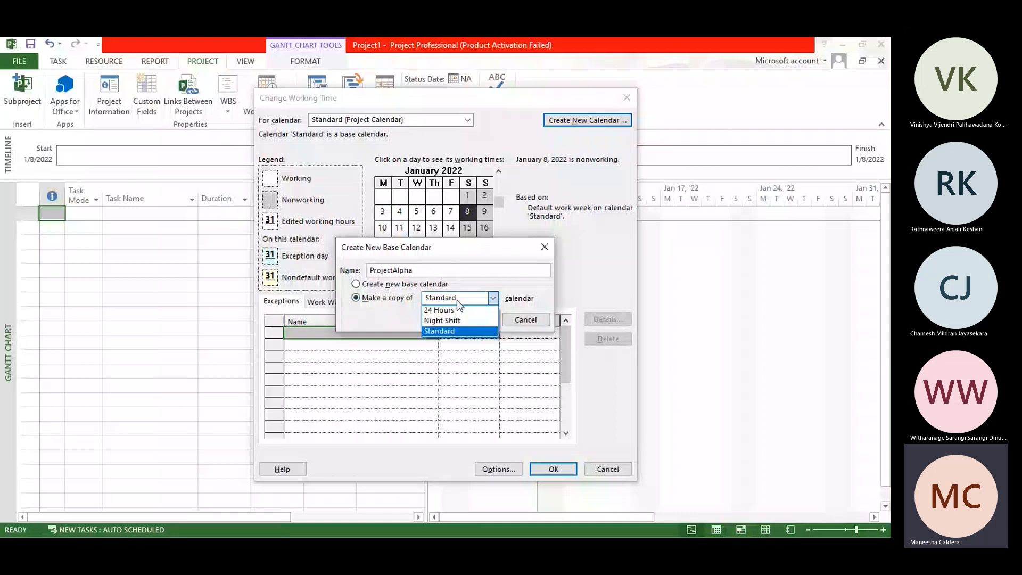
left_click(455, 299)
left_click(443, 301)
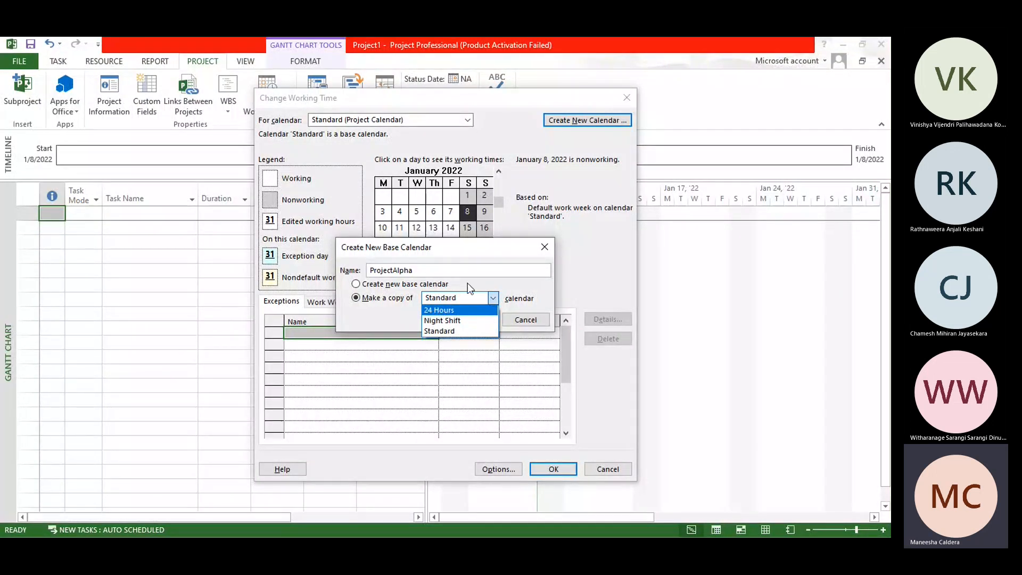
left_click(456, 299)
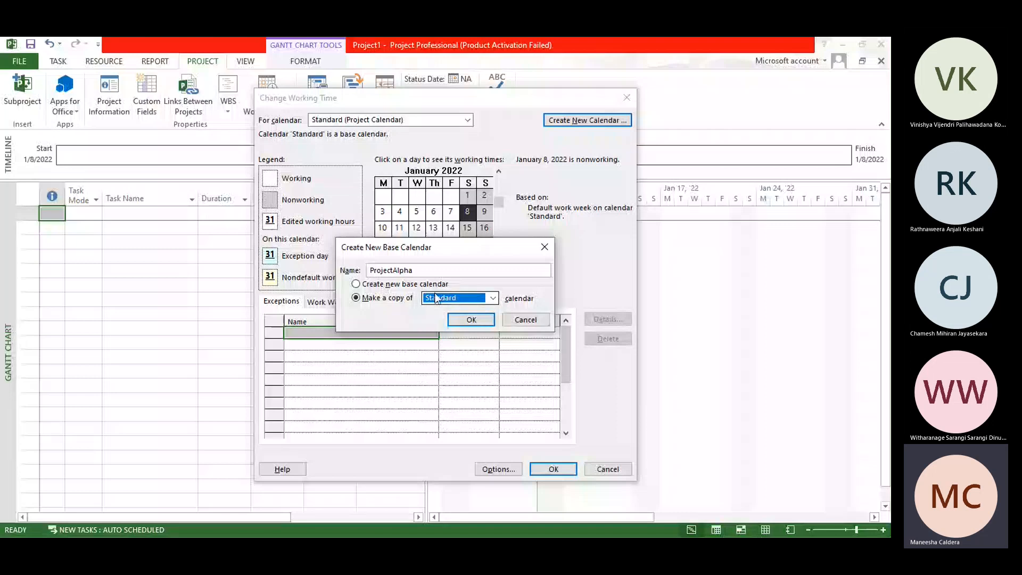
left_click(464, 320)
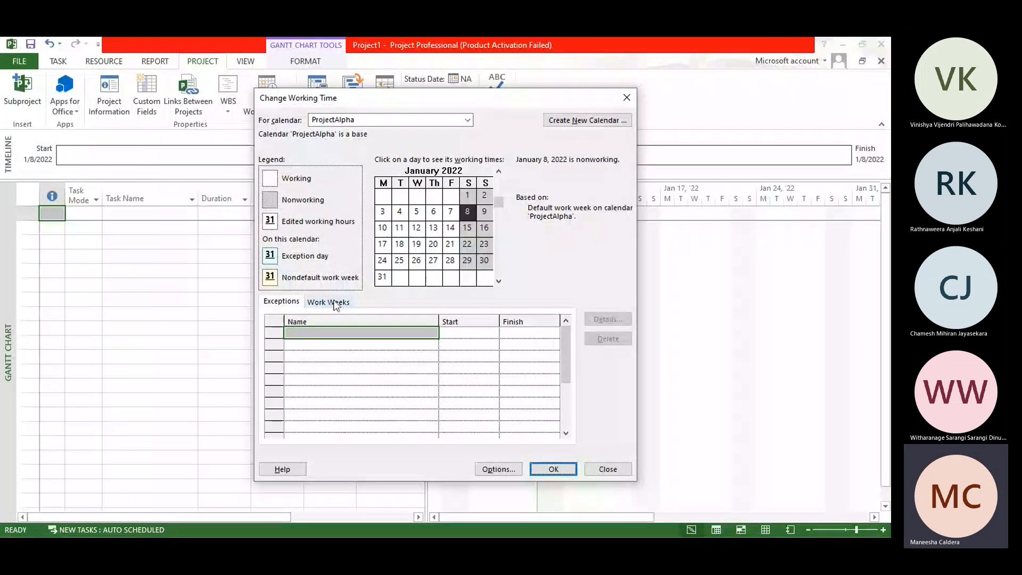
Step: Add an exception to the ProjectAlpha calendar and name it Poya Day
left_click(313, 331)
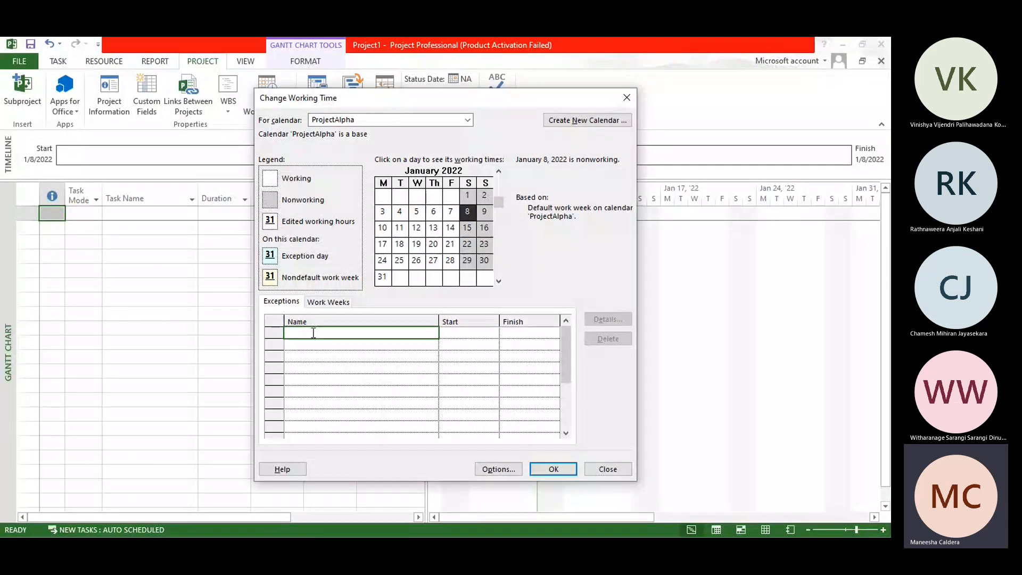
left_click(434, 245)
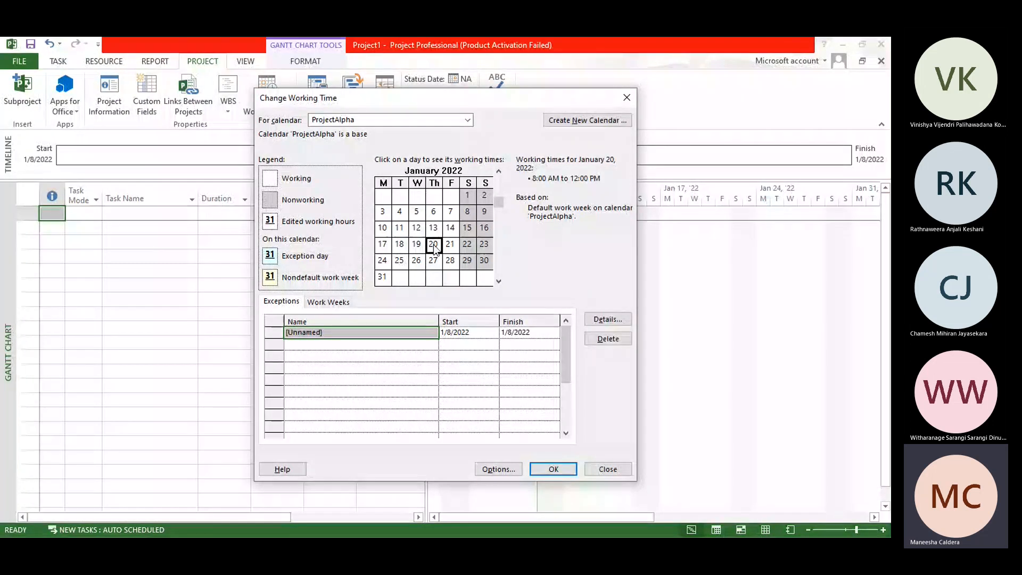
double_click(312, 334)
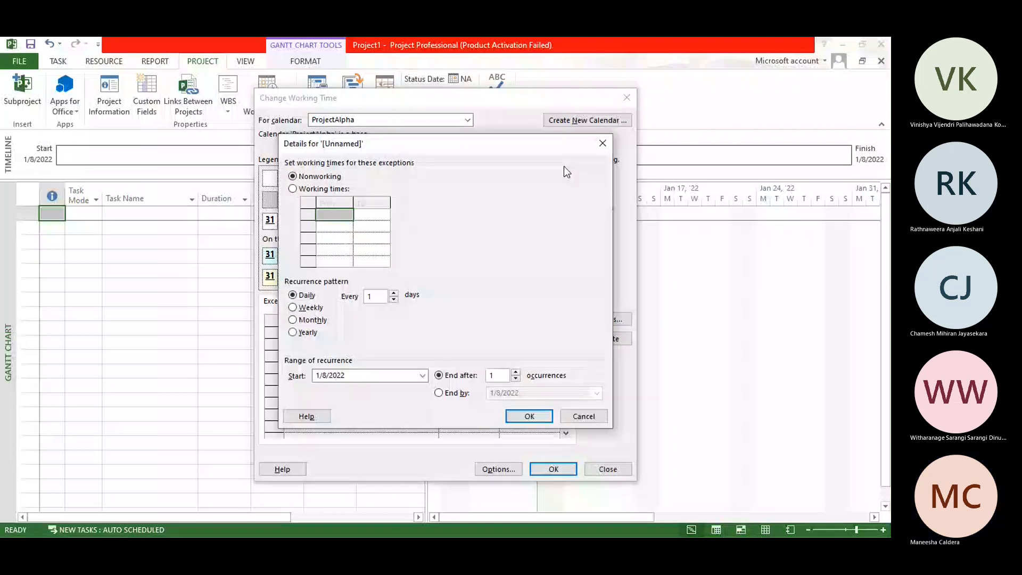
key("Return")
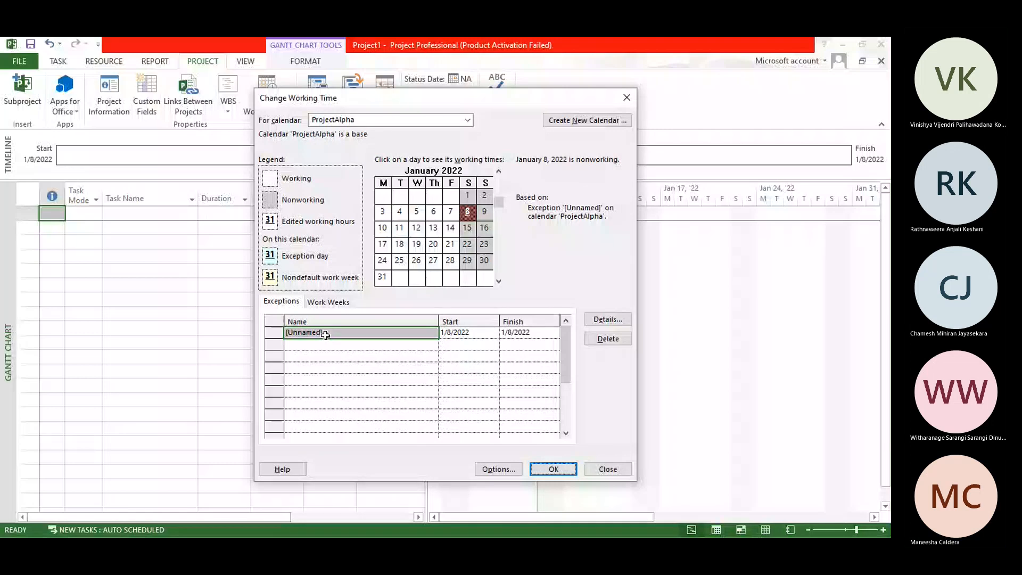
double_click(326, 334)
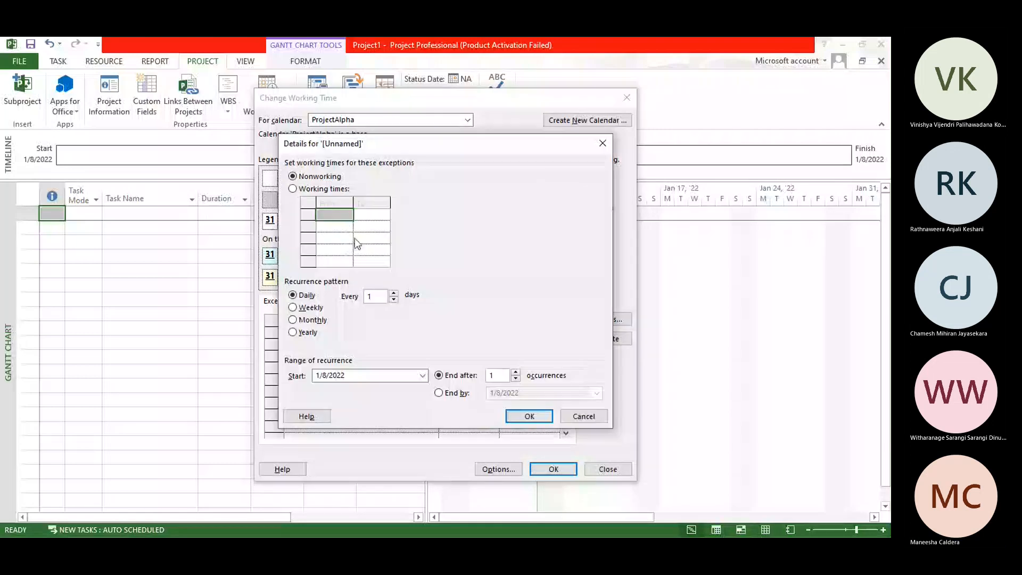
left_click(602, 143)
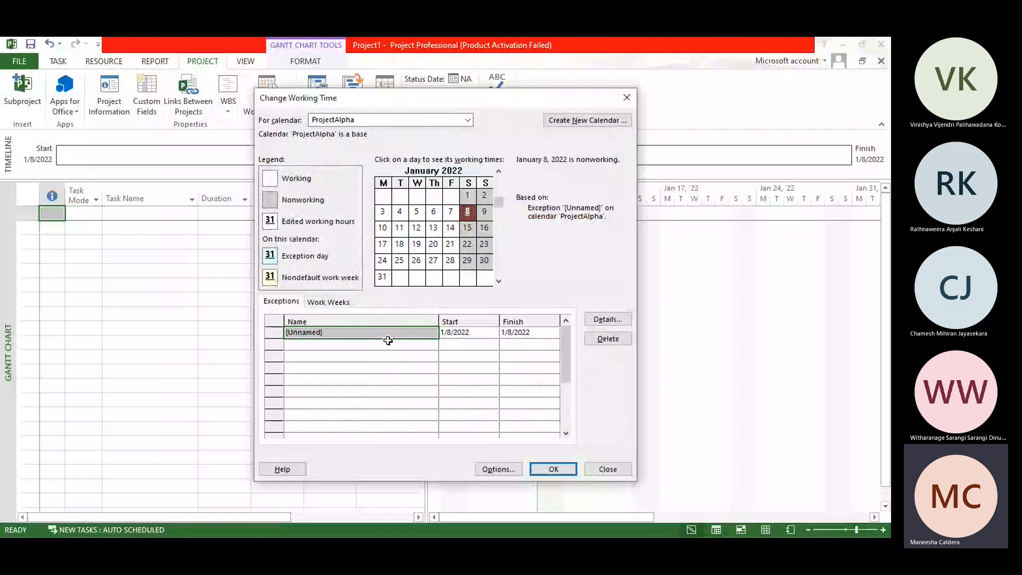
left_click(389, 342)
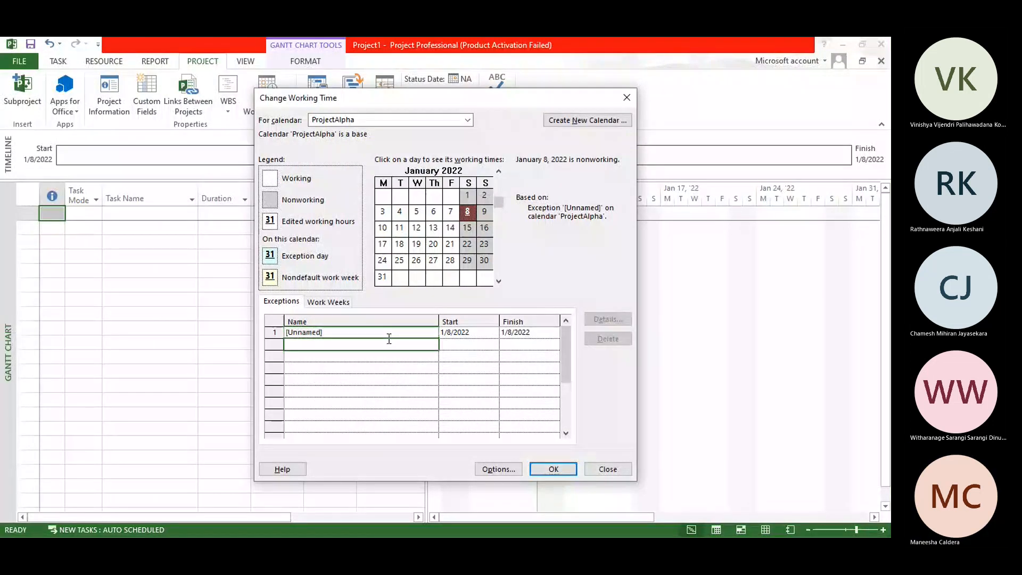
left_click(388, 333)
type("P")
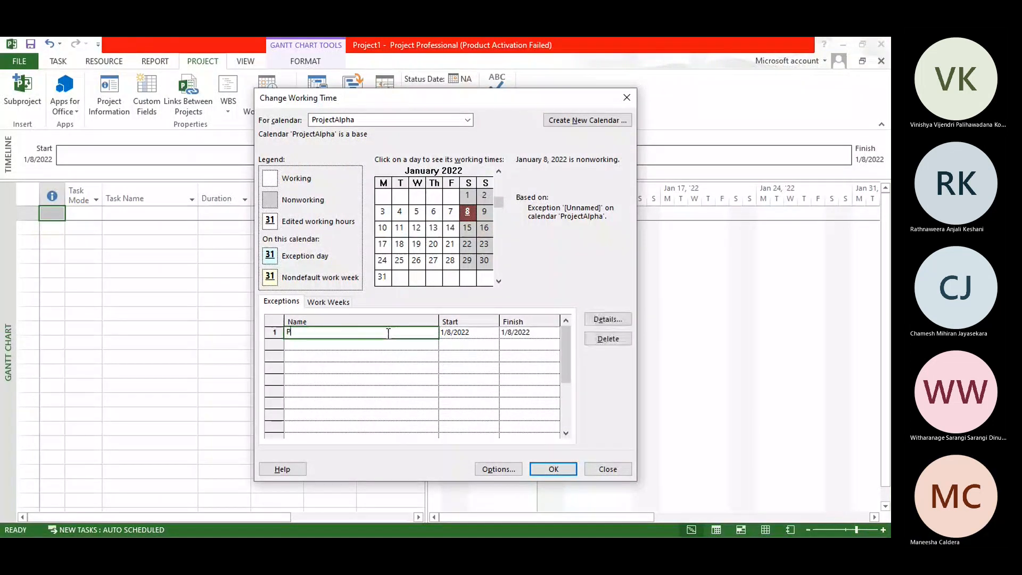
type("oya Day")
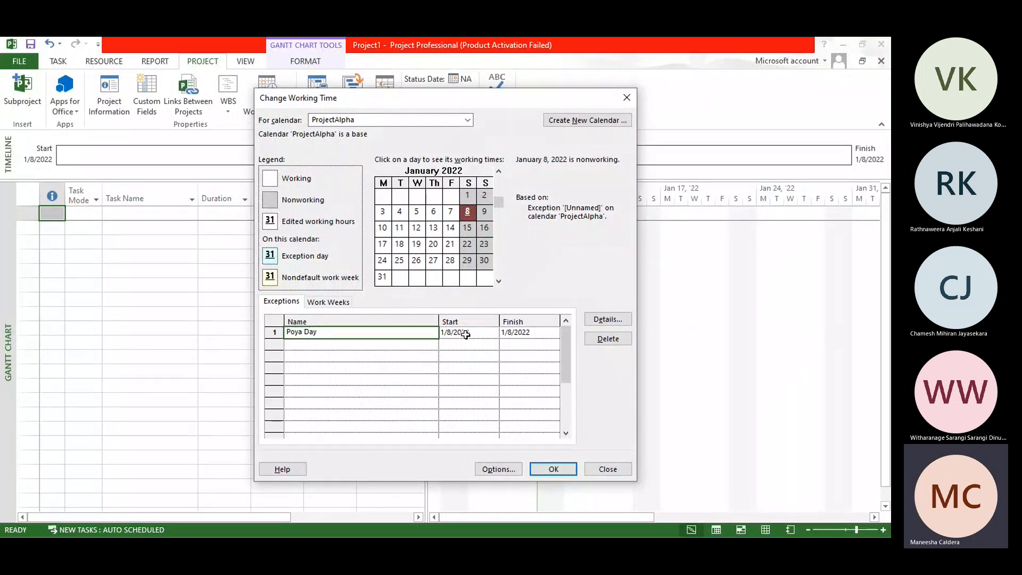
Step: Set the start date of the Poya Day exception to 1/20/2022
left_click(433, 245)
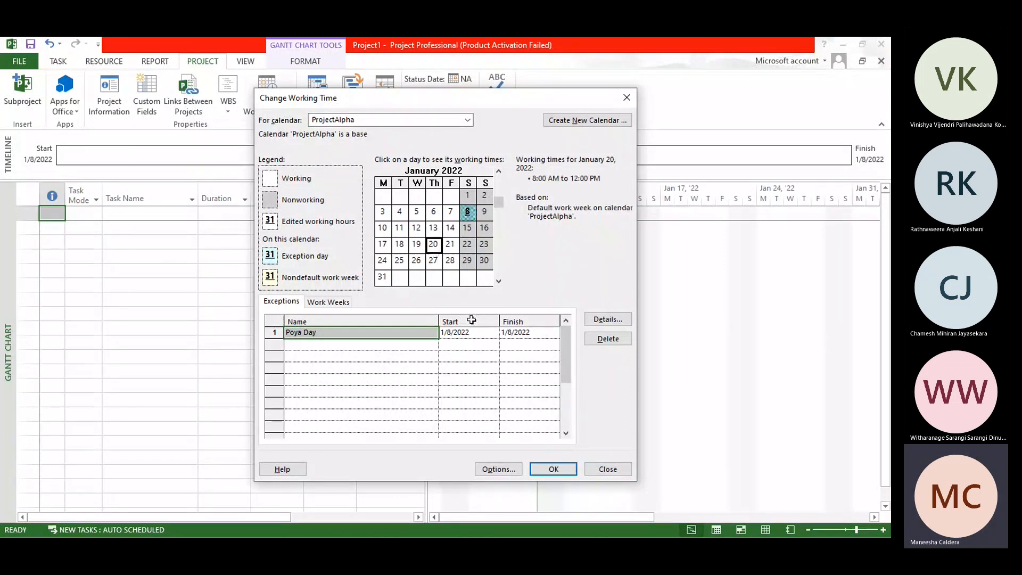
left_click(493, 333)
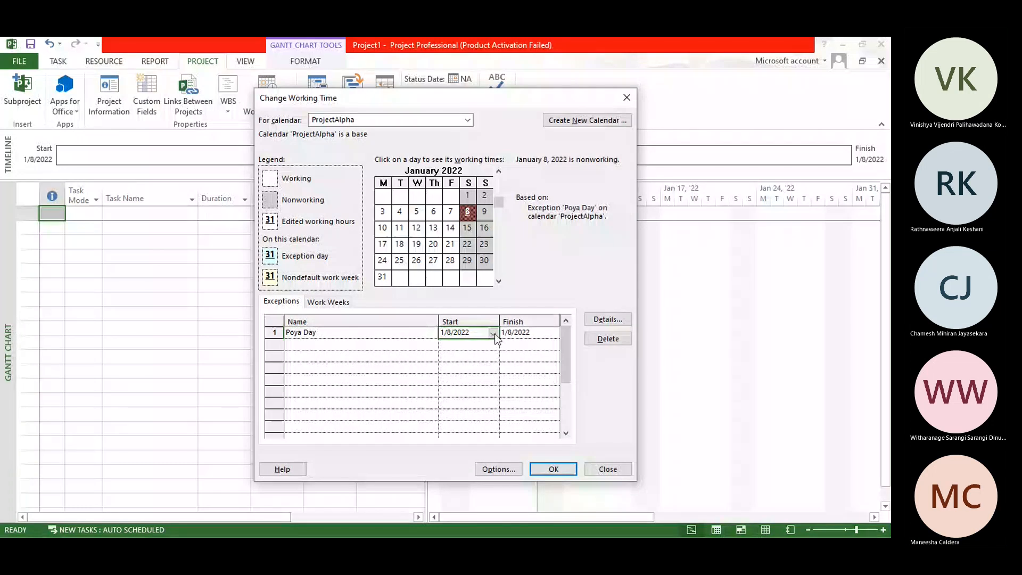
left_click(494, 333)
left_click(440, 401)
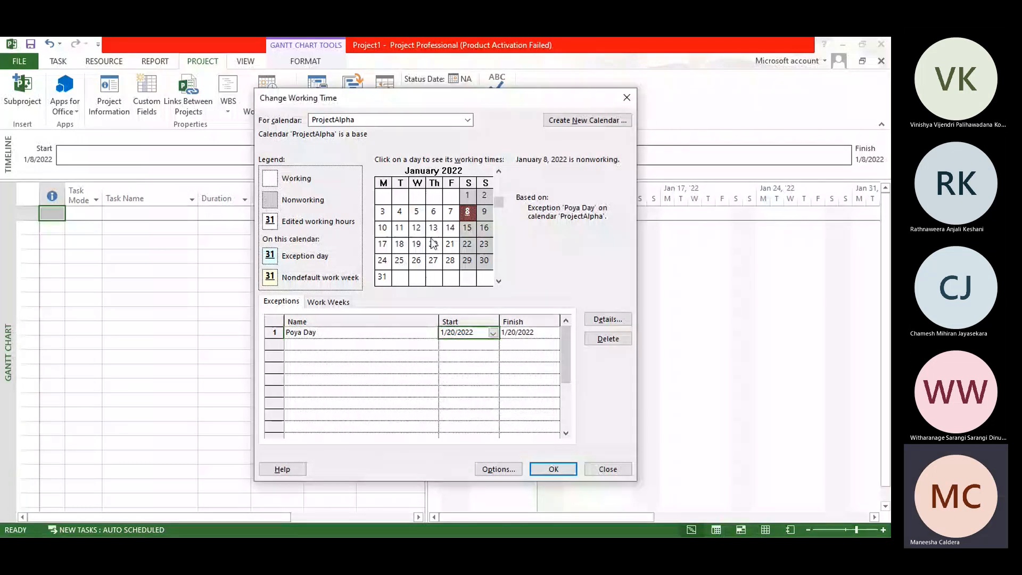
Step: Add a second calendar exception named client Meeting on January 28, 2022
left_click(325, 345)
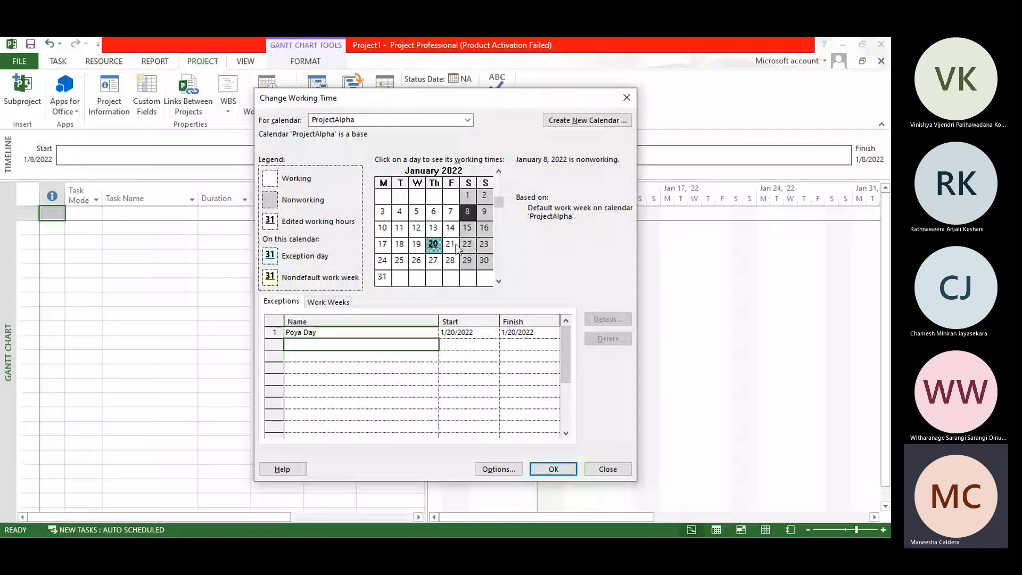
left_click(450, 261)
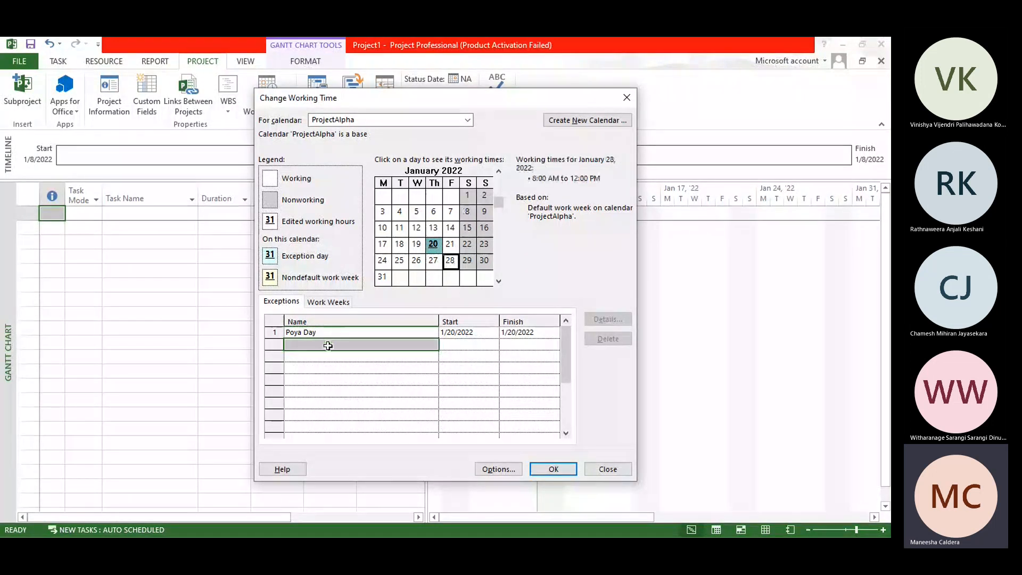
left_click(407, 344)
type("client Meetin")
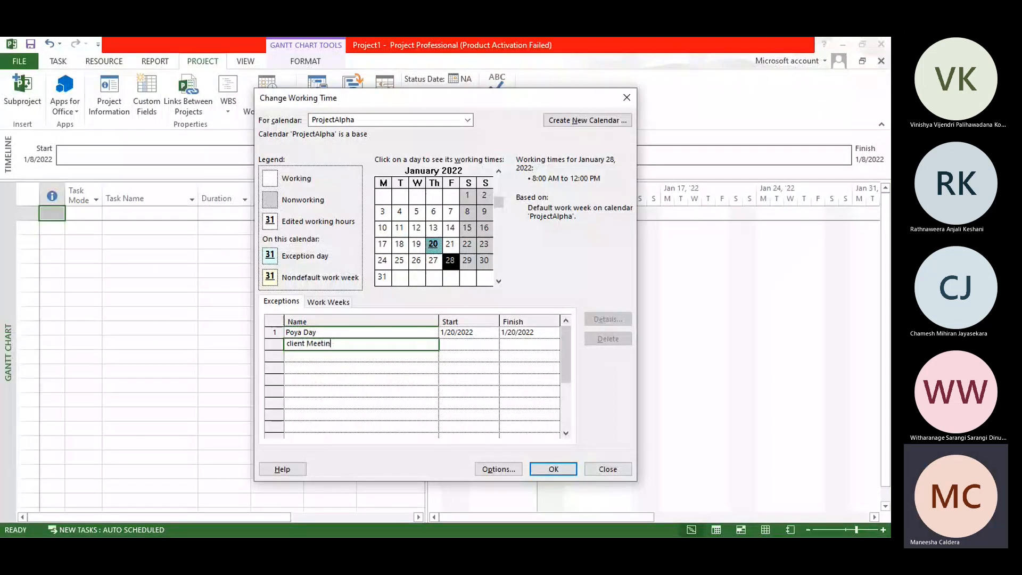
type("g")
key("Return")
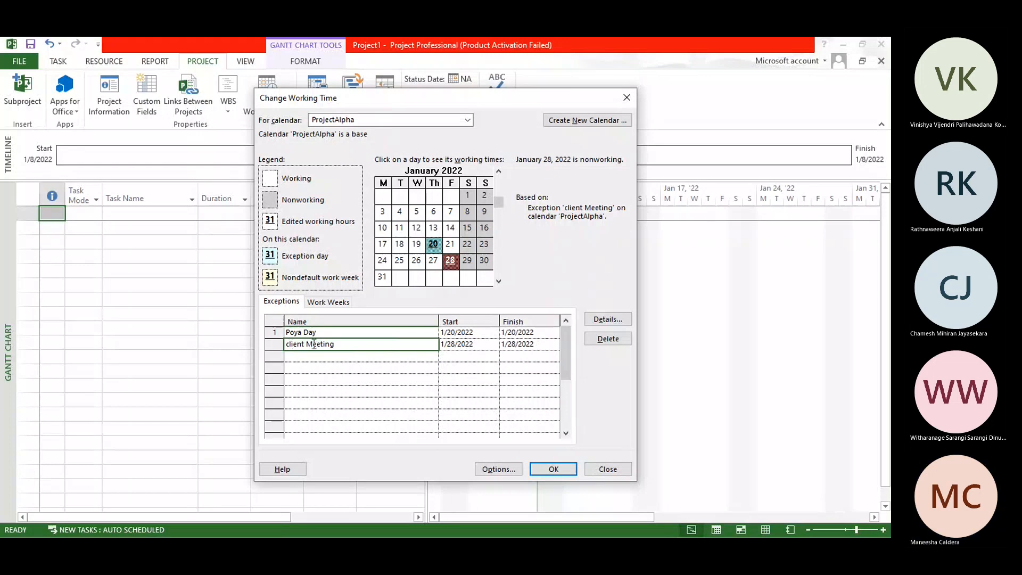
key("Return")
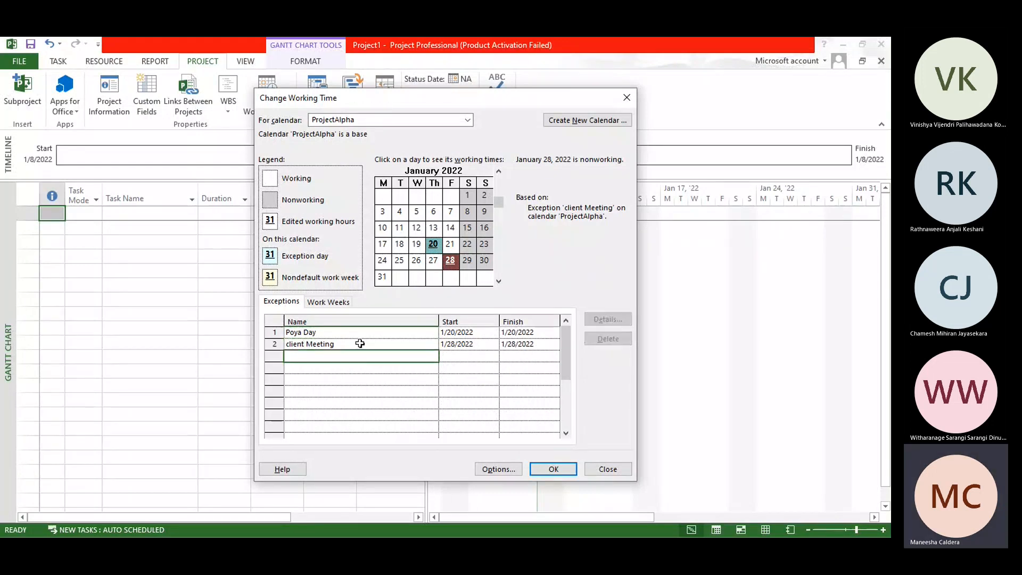
Step: Switch the client Meeting exception to working times and remove its 1:00 PM to 5:00 PM period
left_click(361, 344)
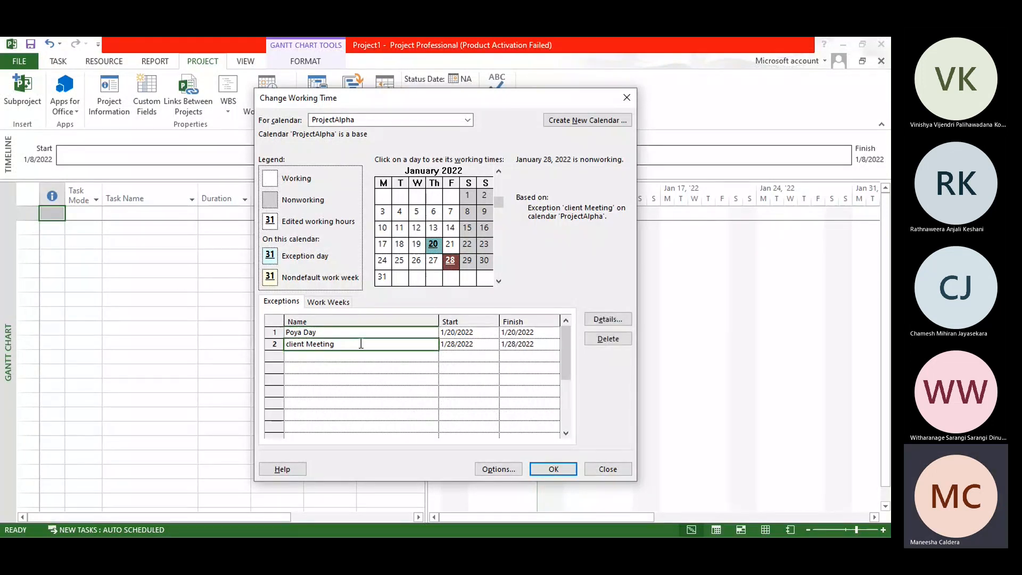
double_click(363, 347)
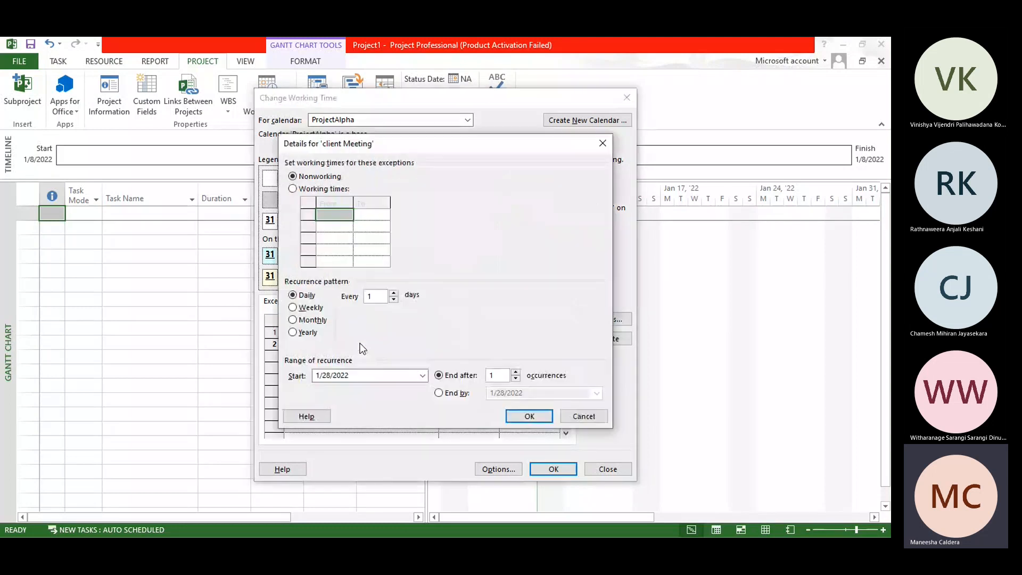
left_click(319, 190)
left_click(341, 227)
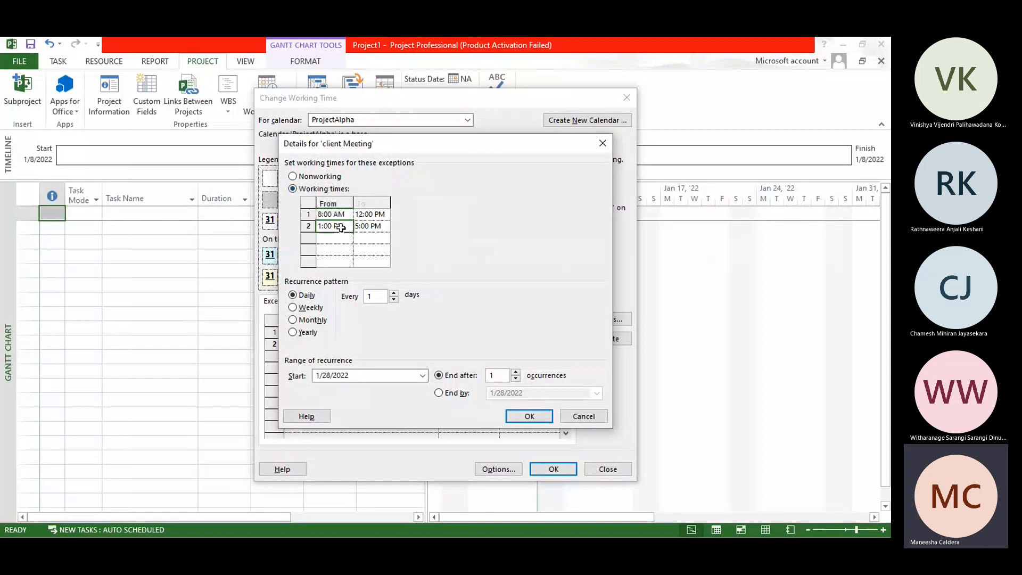
left_click(371, 229)
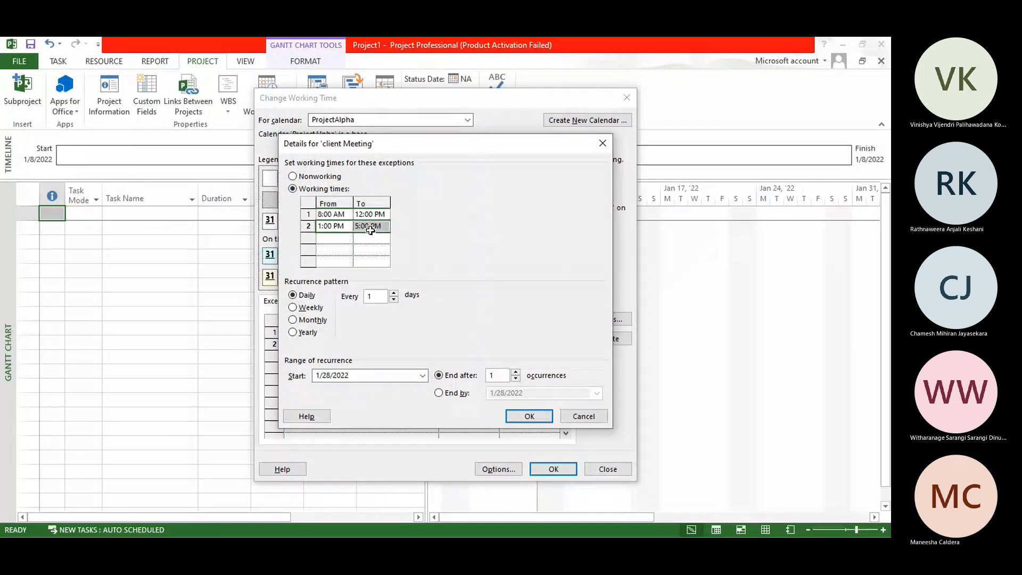
key("Delete")
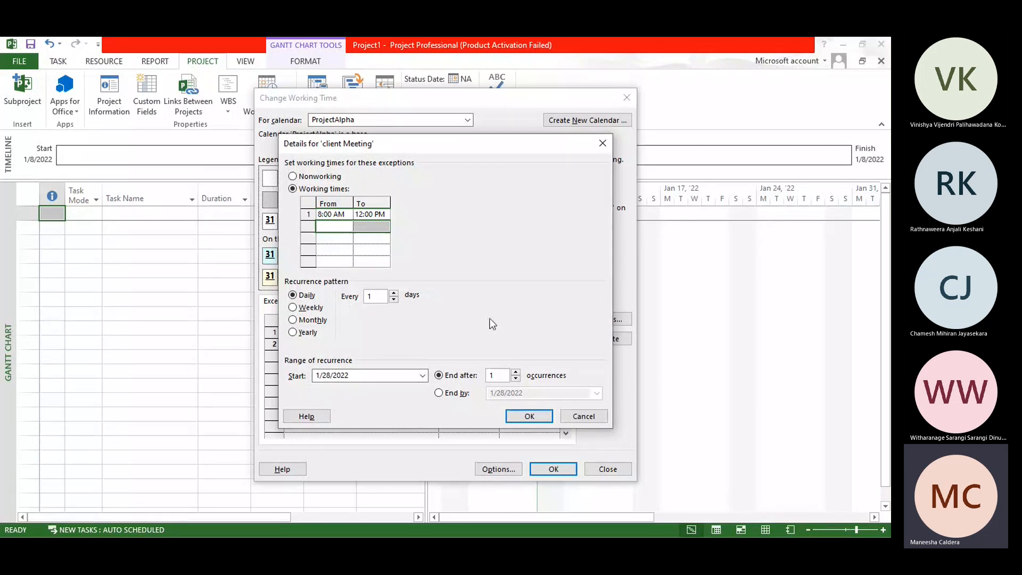
Step: Accept the client Meeting details and add a third exception named Discussion on January 3, 2022
left_click(527, 415)
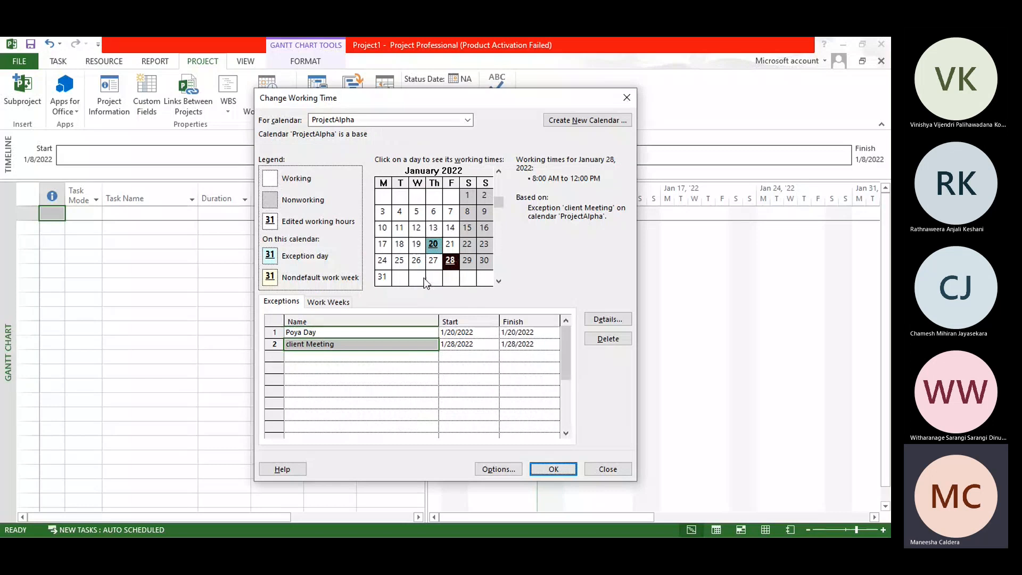
left_click(383, 212)
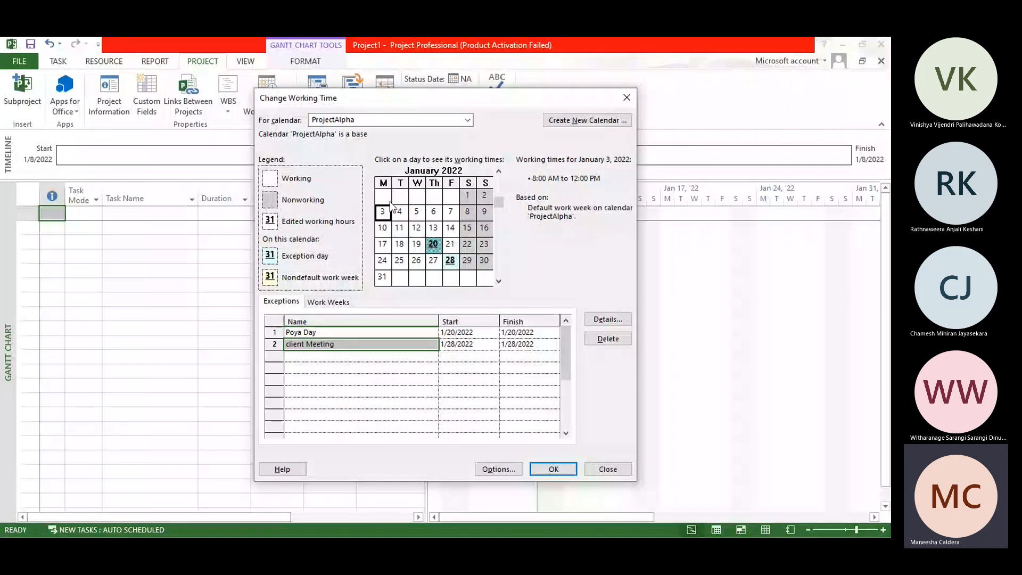
left_click(324, 357)
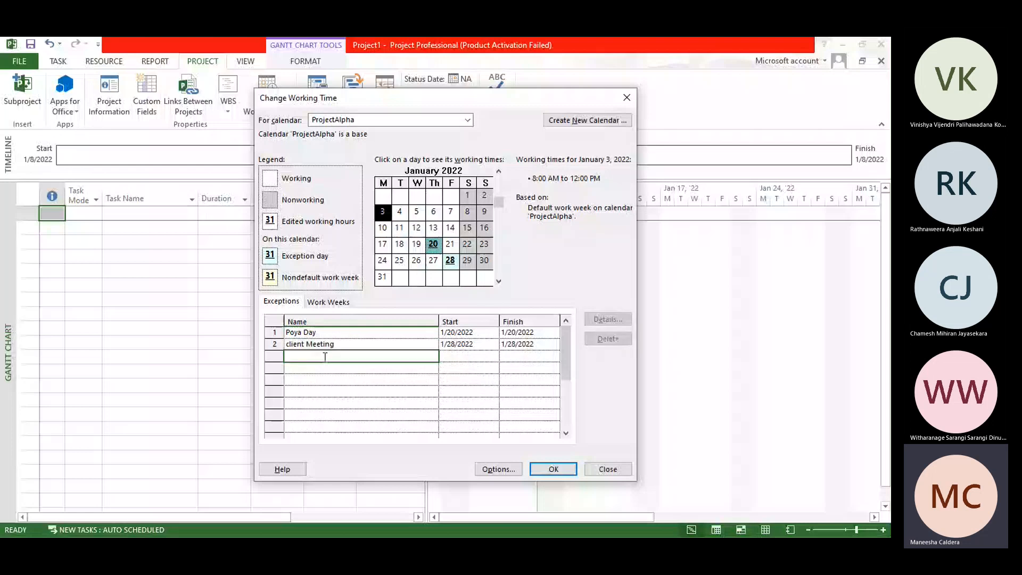
type("Discu")
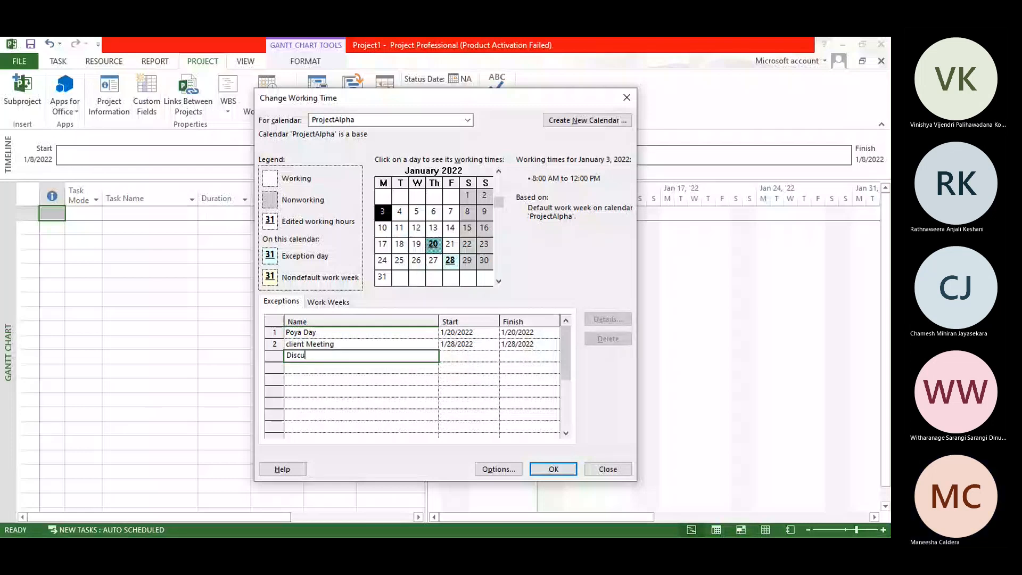
type("ssion")
left_click(467, 356)
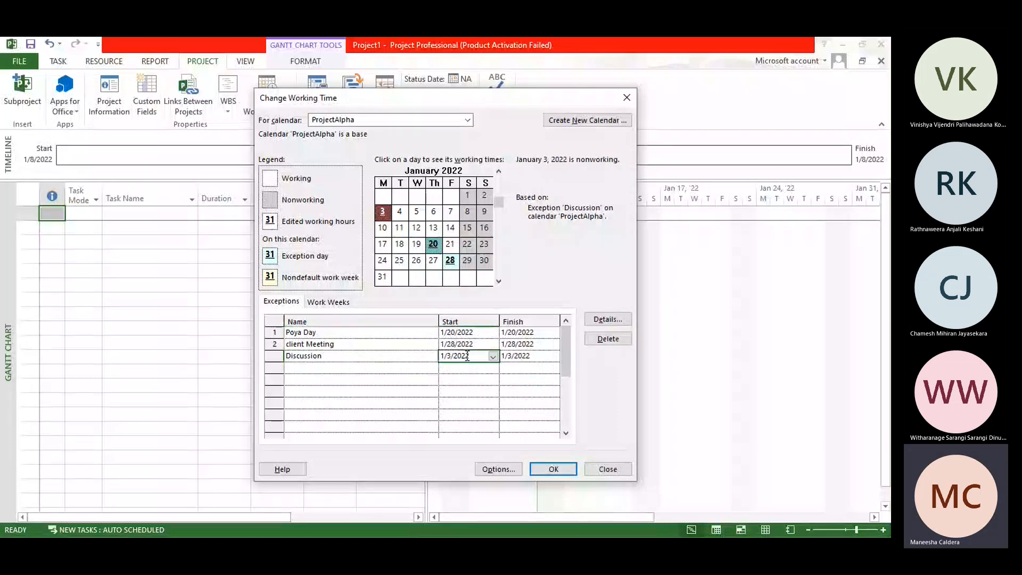
left_click(493, 357)
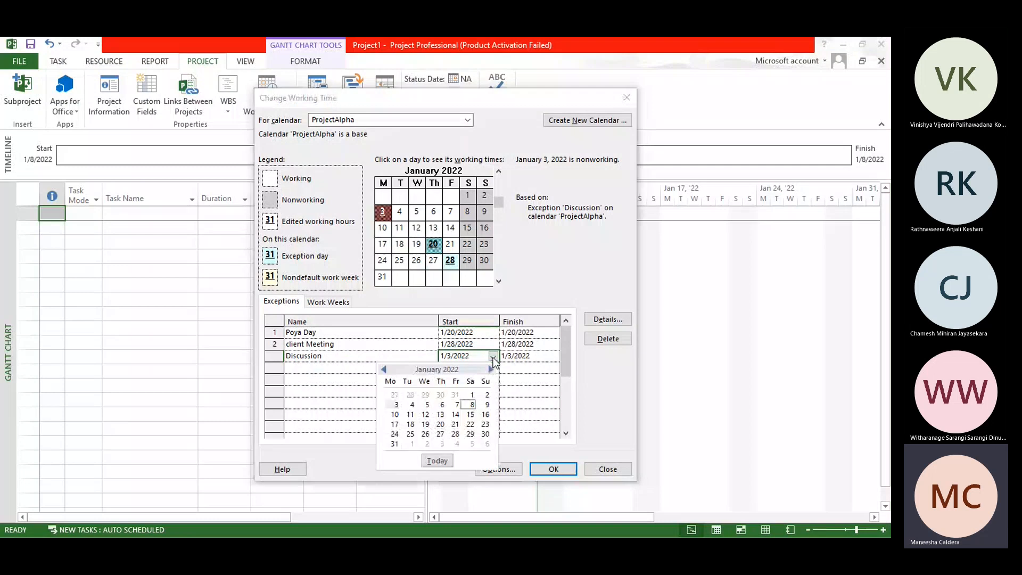
left_click(493, 358)
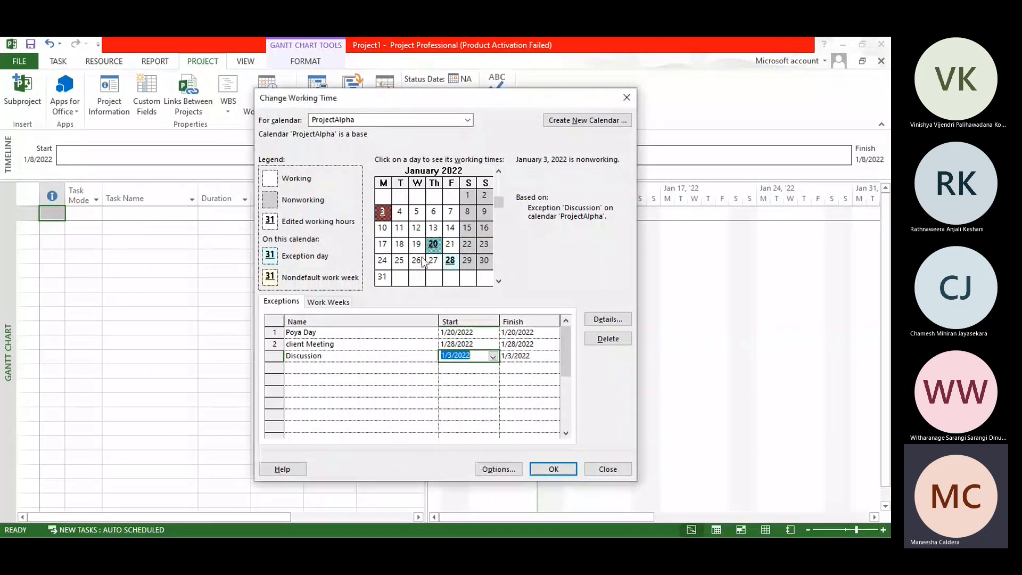
Step: Switch the Discussion exception to working times and remove its 8:00 AM to 12:00 PM period
double_click(369, 359)
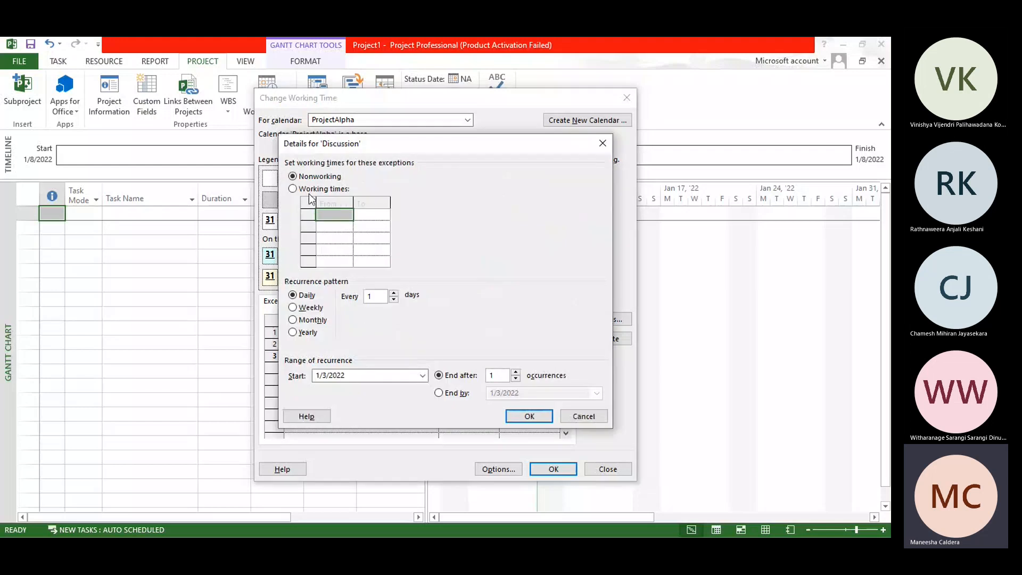
left_click(310, 189)
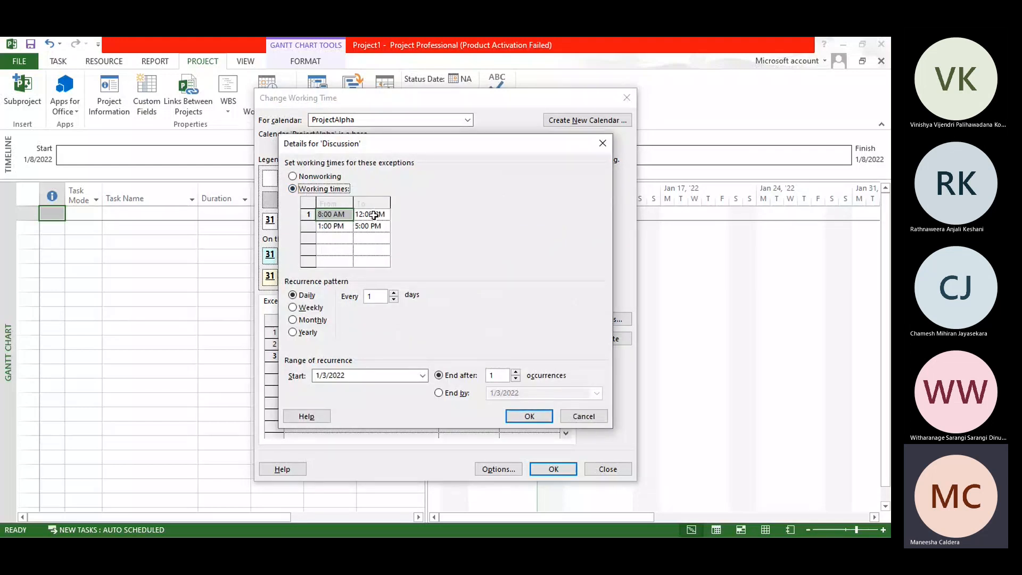
left_click(329, 215)
key("Delete")
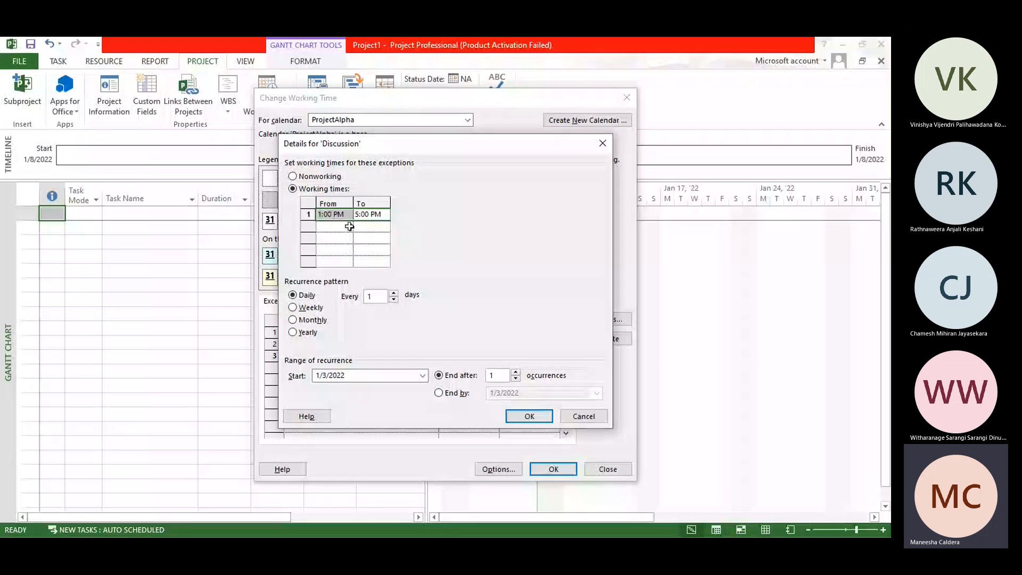
Step: Make the Discussion exception recur weekly on Monday, starting 1/3/2022
left_click(301, 309)
left_click(297, 312)
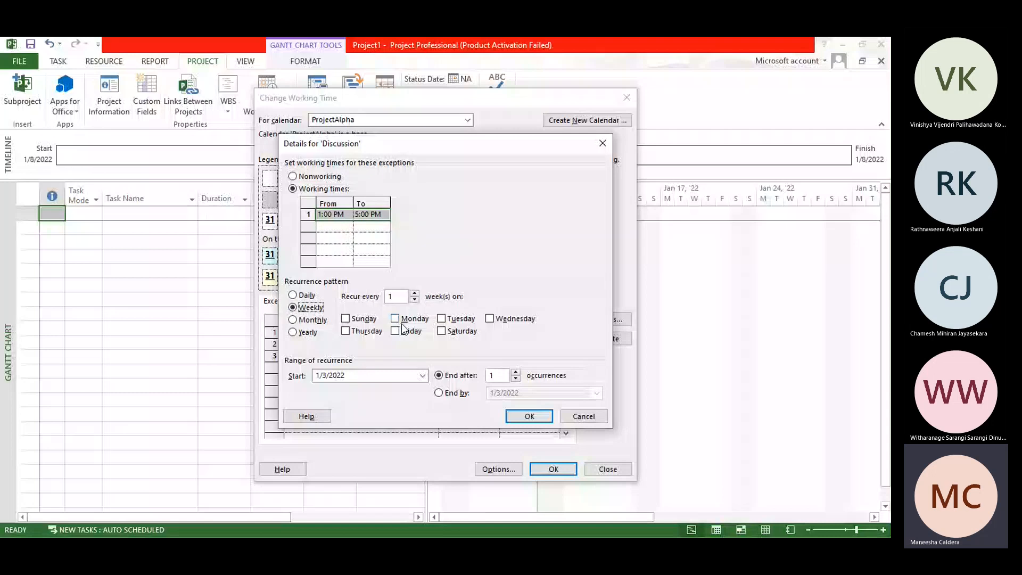
left_click(396, 319)
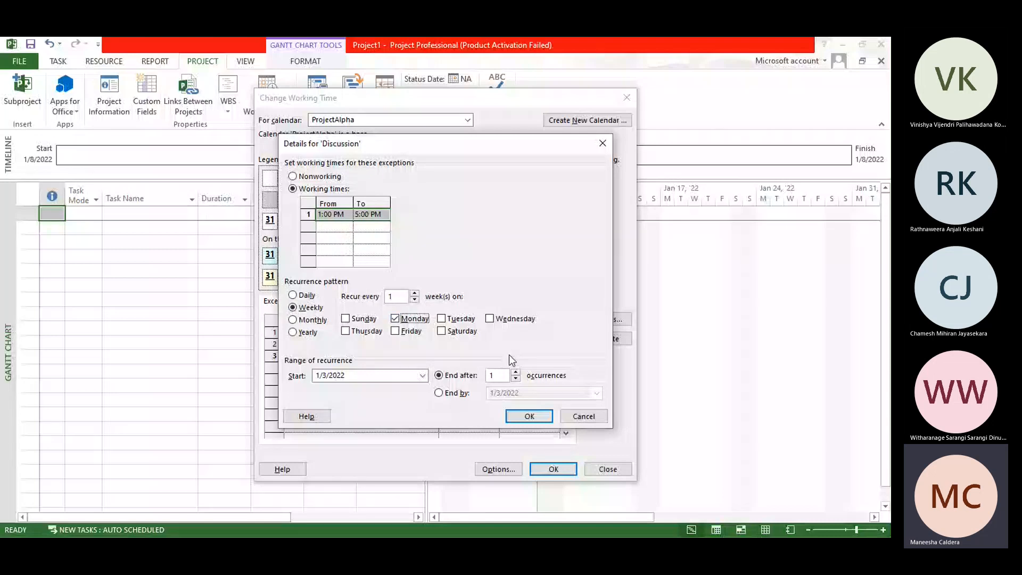
left_click(422, 376)
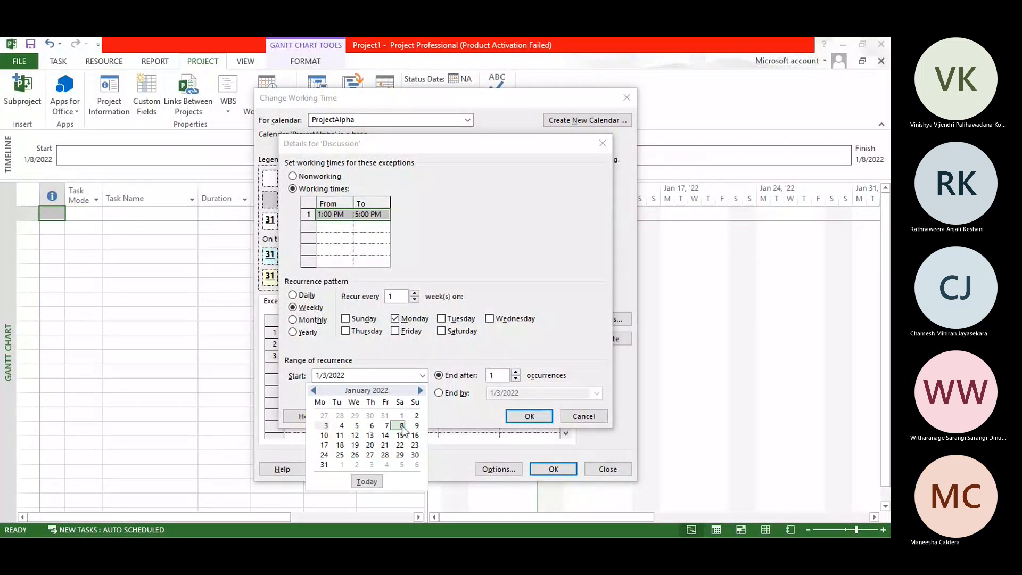
left_click(326, 426)
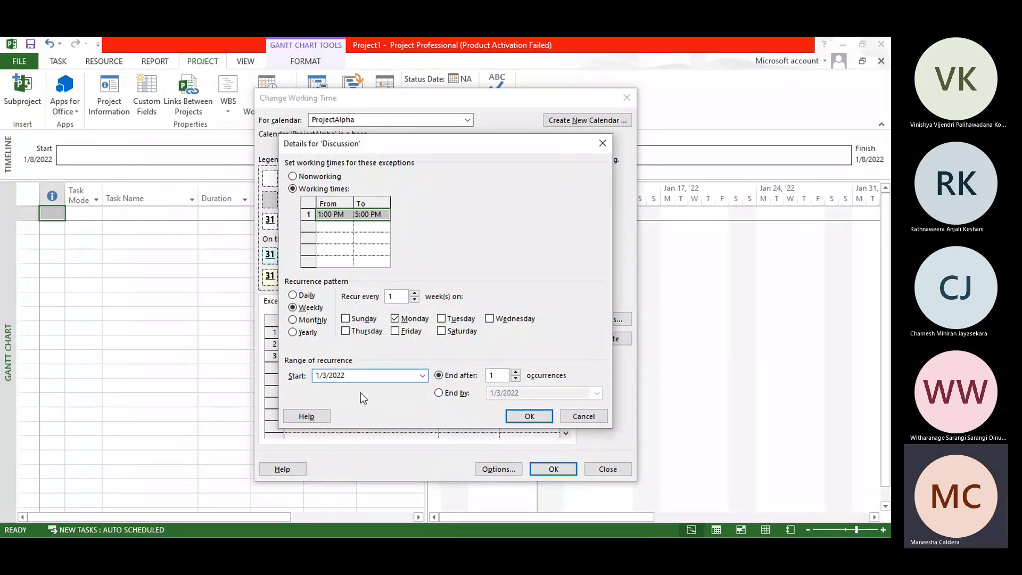
Step: End the Discussion recurrence by 4/30/2022 and accept the exception details
left_click(439, 394)
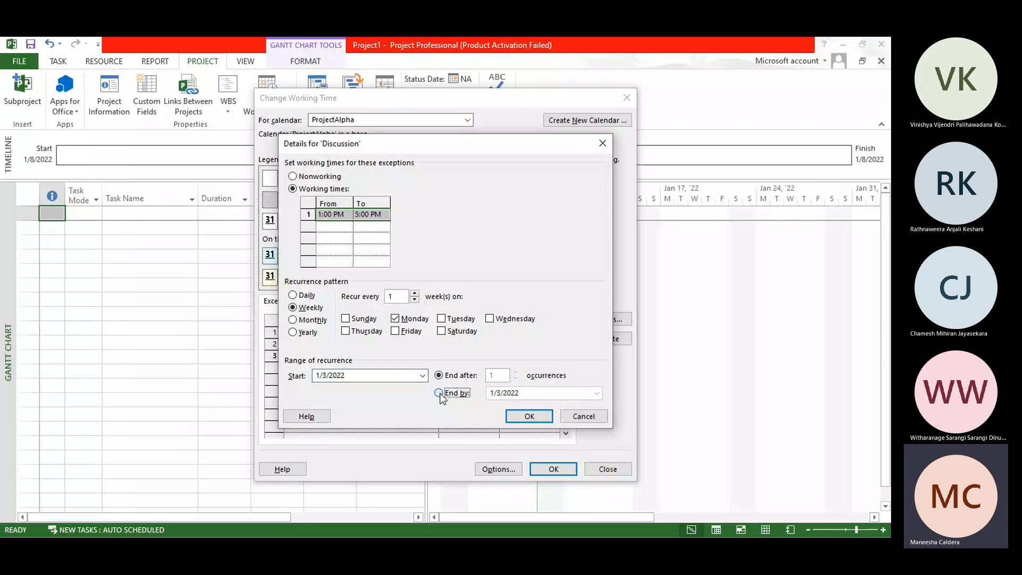
left_click(597, 394)
left_click(594, 408)
left_click(594, 407)
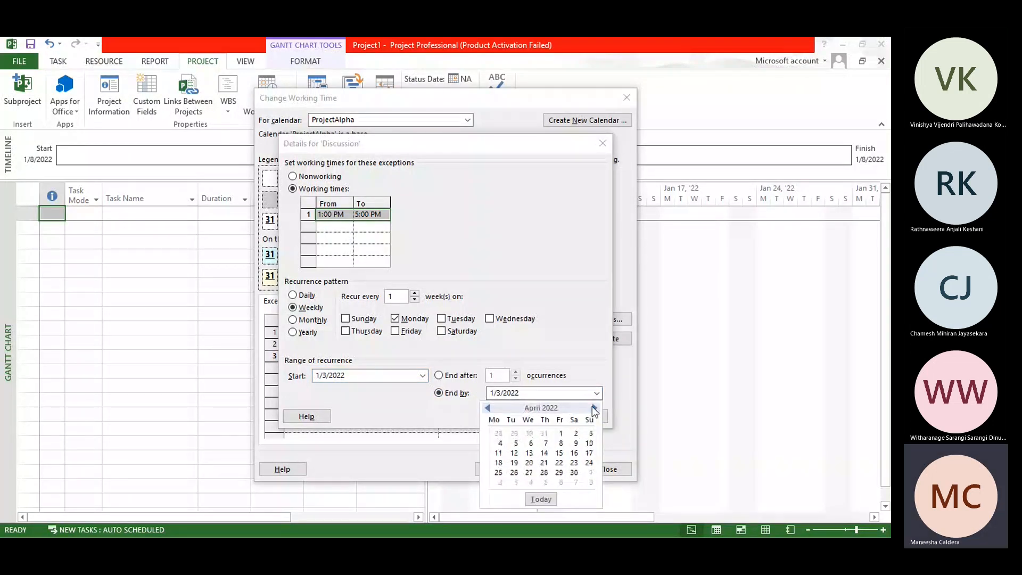
left_click(573, 472)
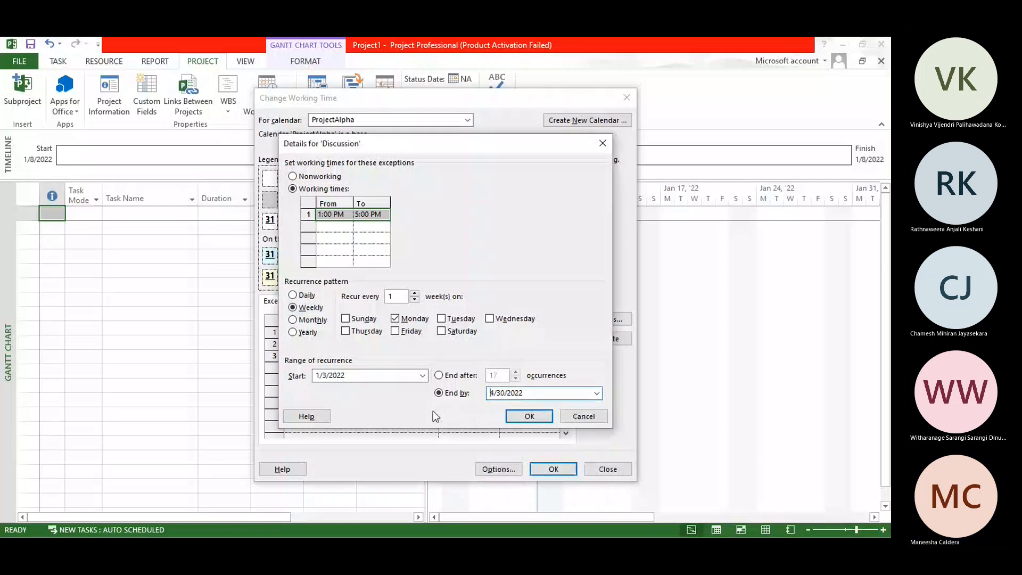
left_click(528, 417)
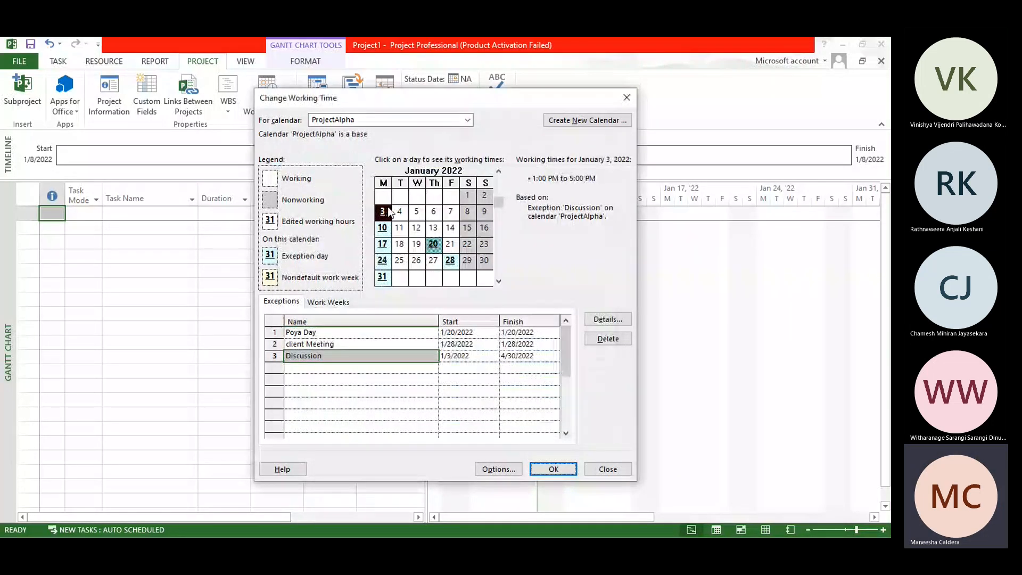
Step: Examine the Discussion exception days in the calendar from January to April 2022 and highlight April 13 to 15
left_click(499, 281)
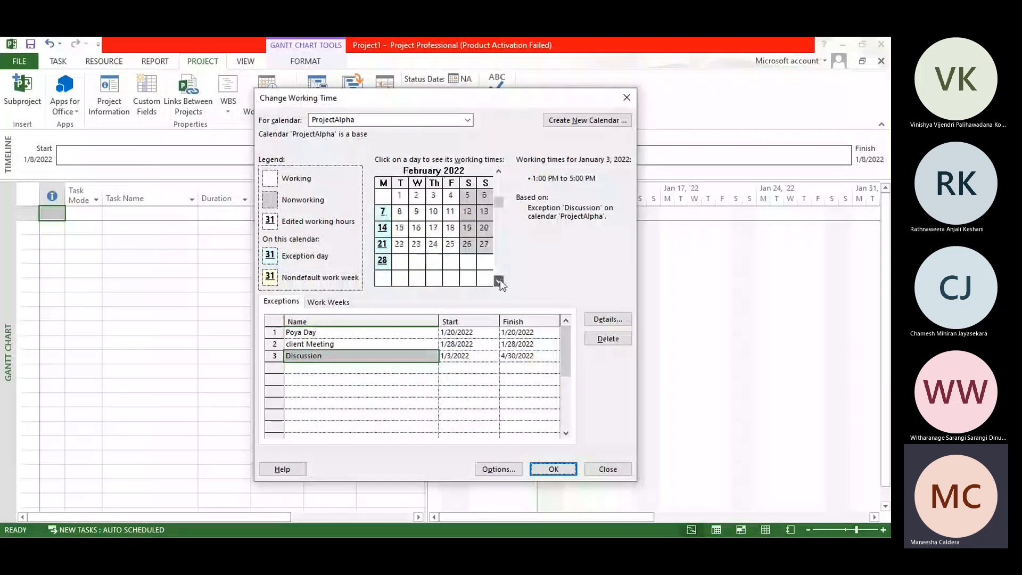
left_click(499, 281)
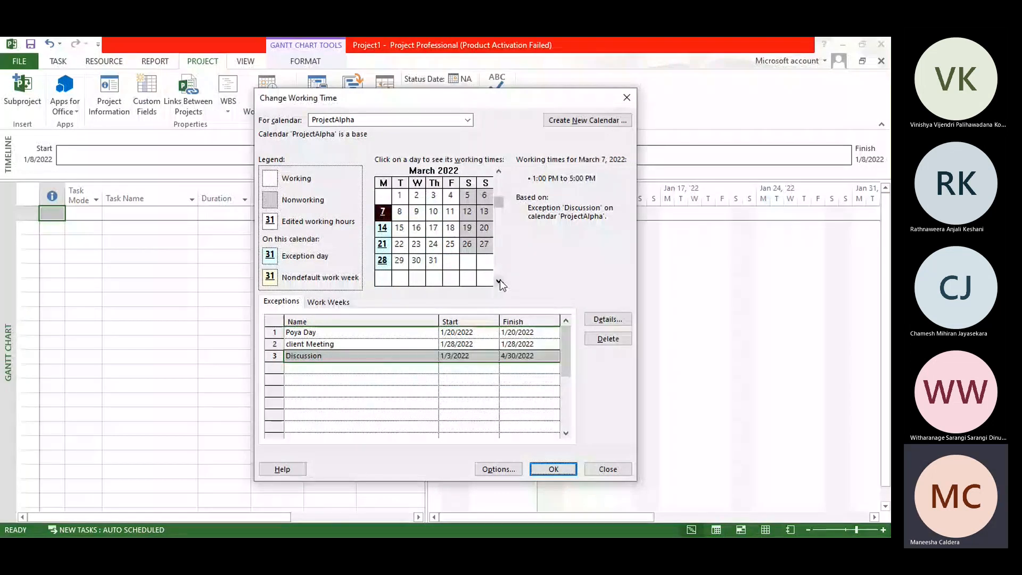
left_click(499, 172)
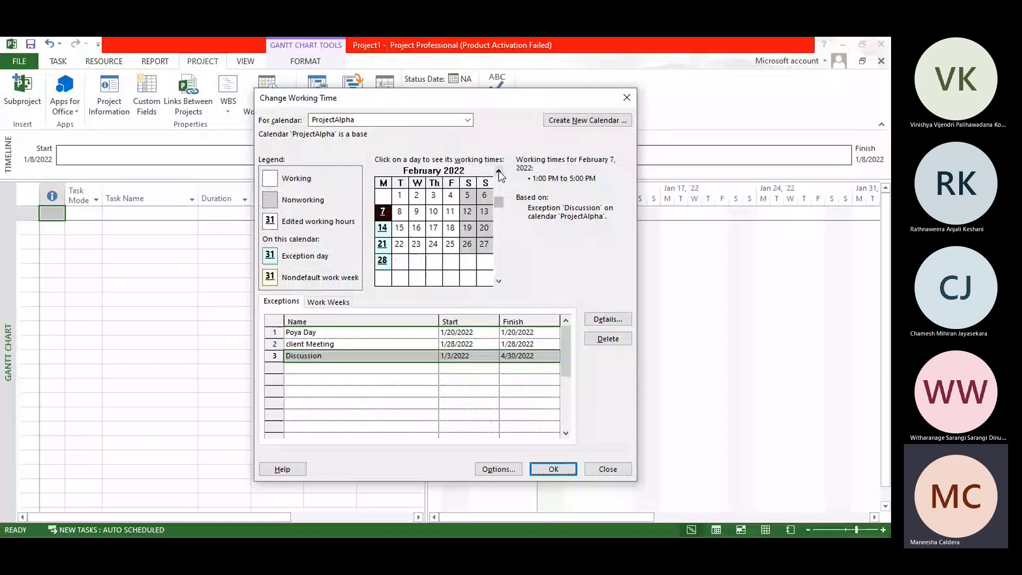
left_click(499, 172)
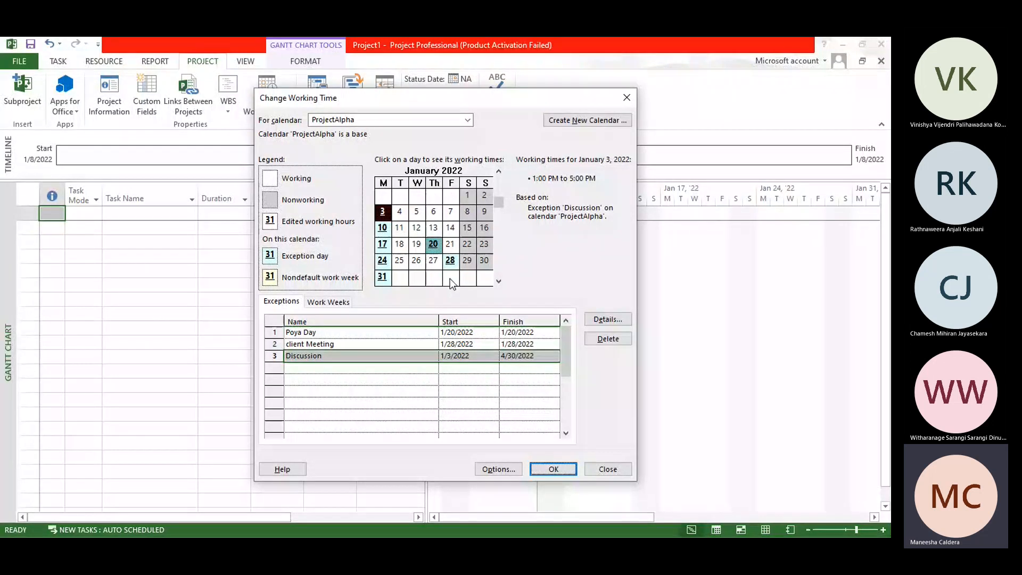
left_click(499, 281)
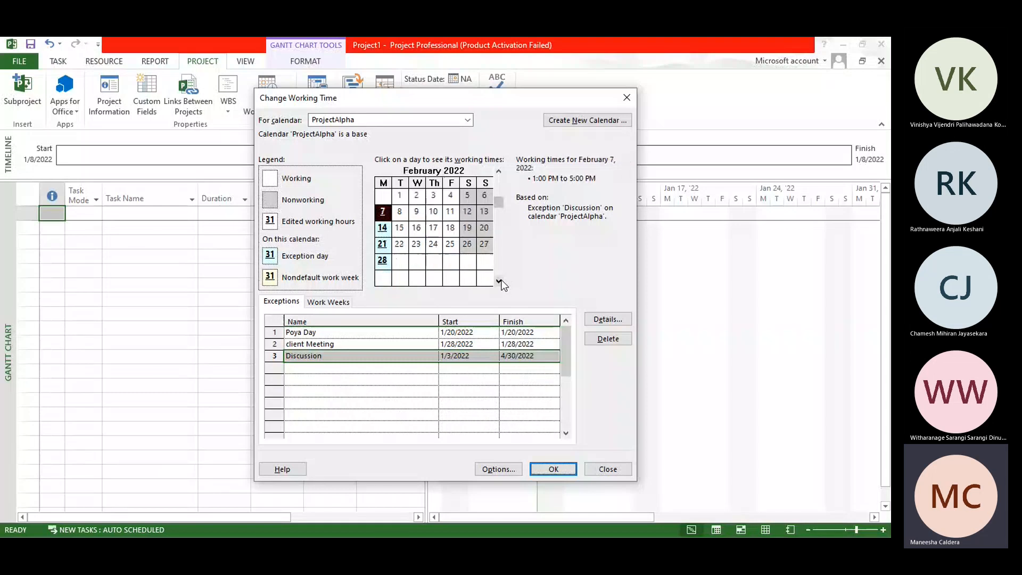
left_click(498, 281)
left_click(499, 282)
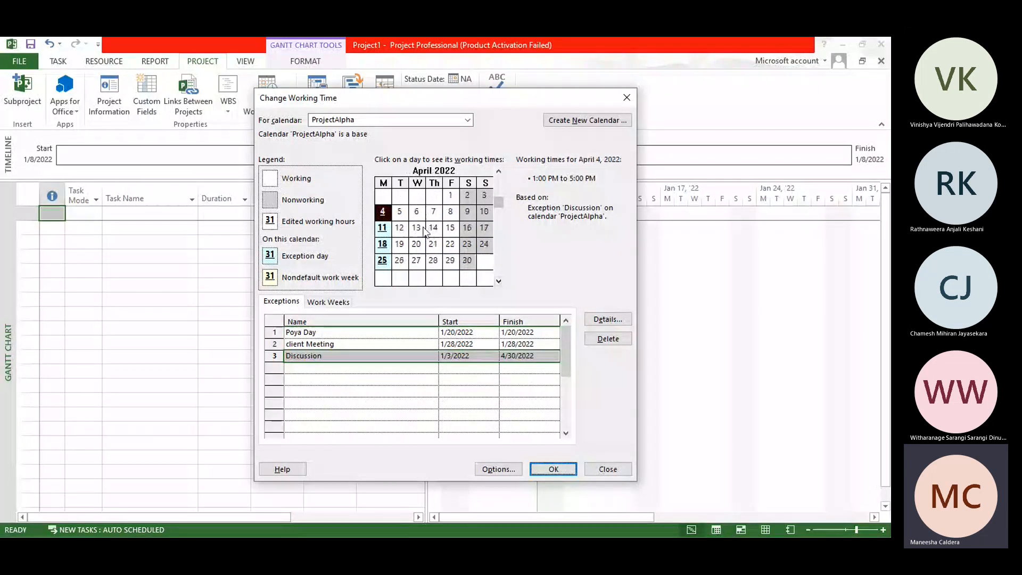
left_click_drag(424, 230, 454, 228)
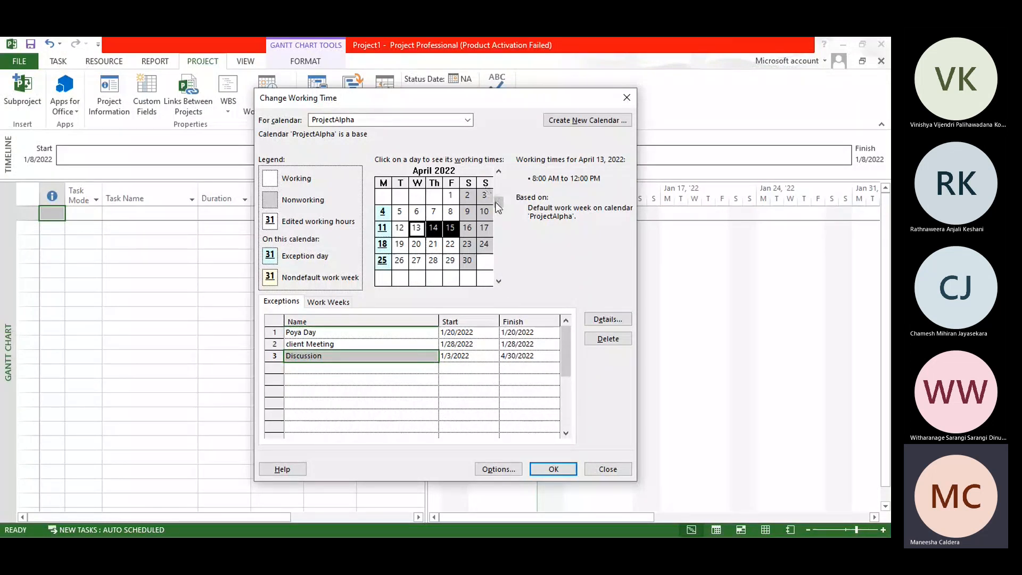
Step: Browse the ProjectAlpha calendar back to January 1984 and return it to January 2022
left_click_drag(498, 203, 498, 179)
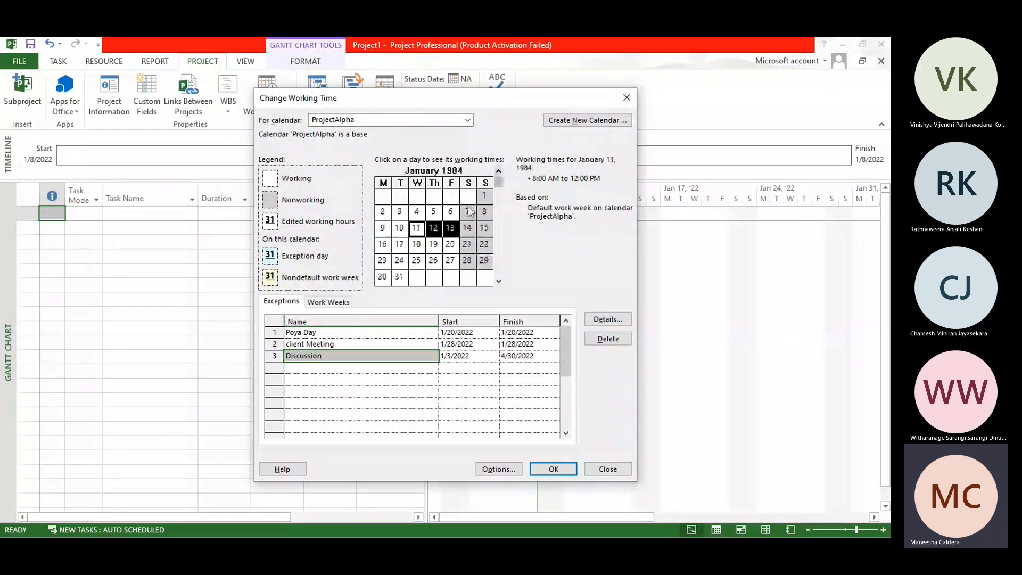
left_click(433, 246)
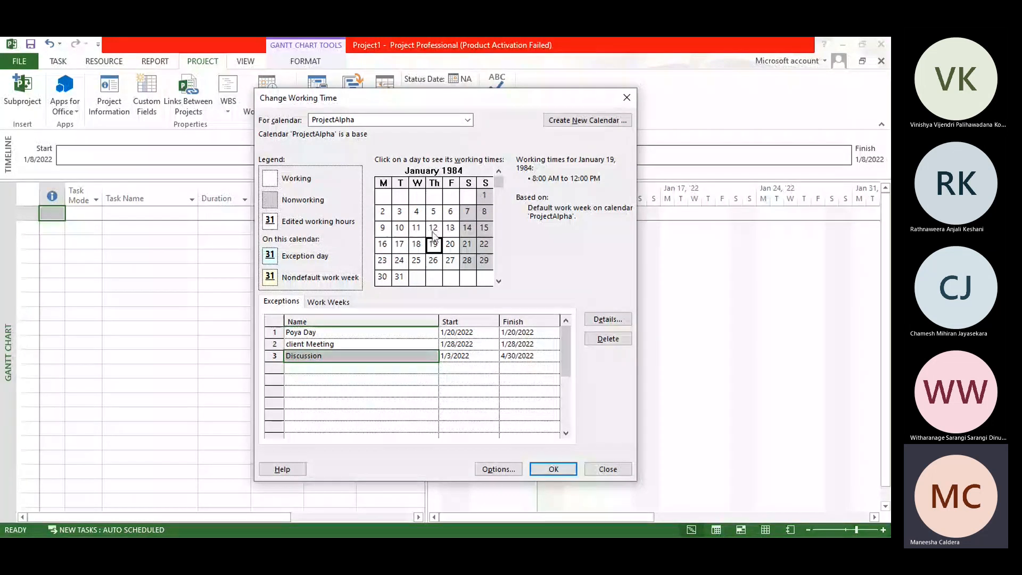
left_click_drag(500, 180, 499, 181)
left_click_drag(499, 183, 501, 205)
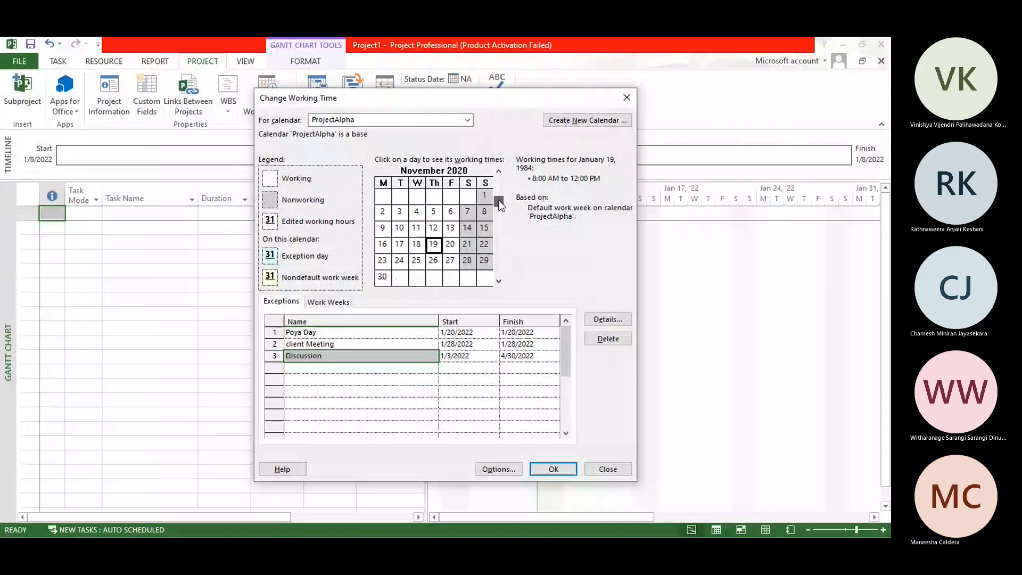
double_click(499, 281)
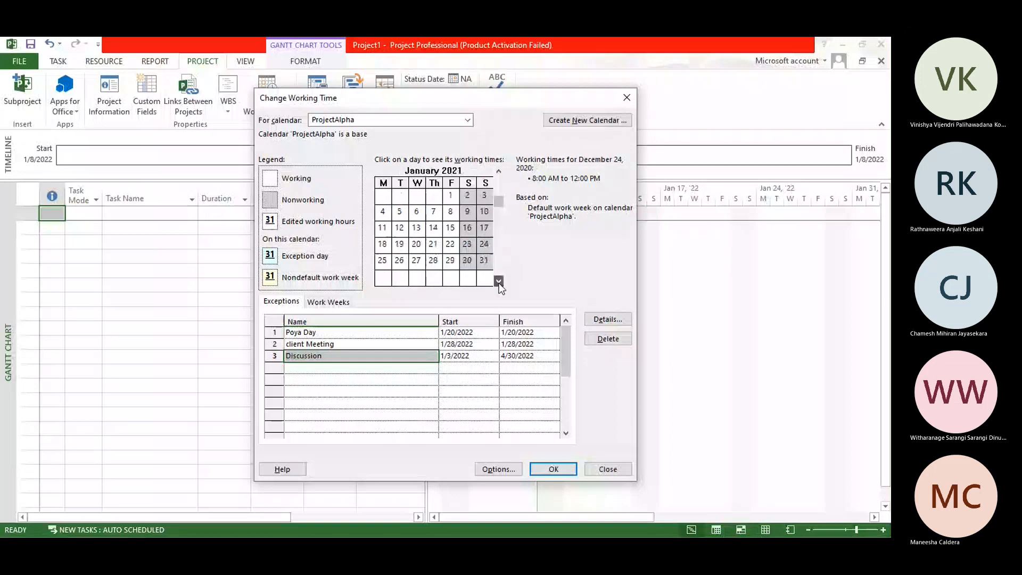
left_click(498, 281)
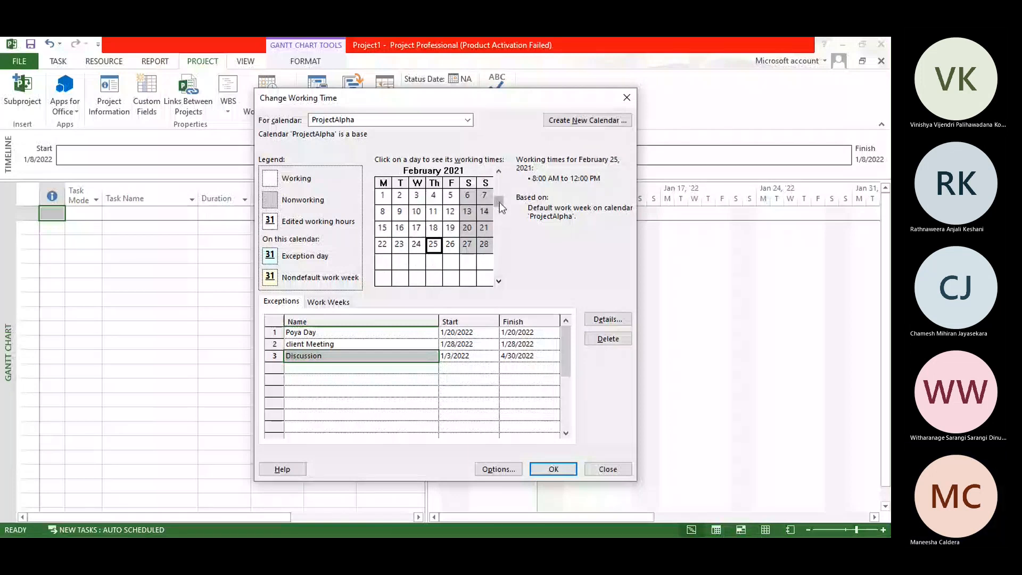
left_click_drag(500, 202, 475, 177)
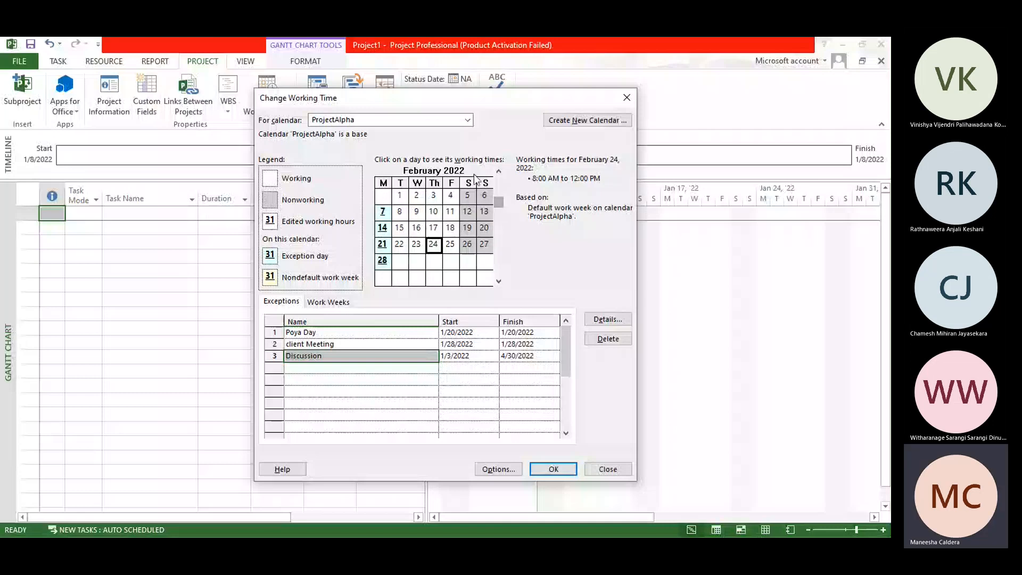
left_click(499, 171)
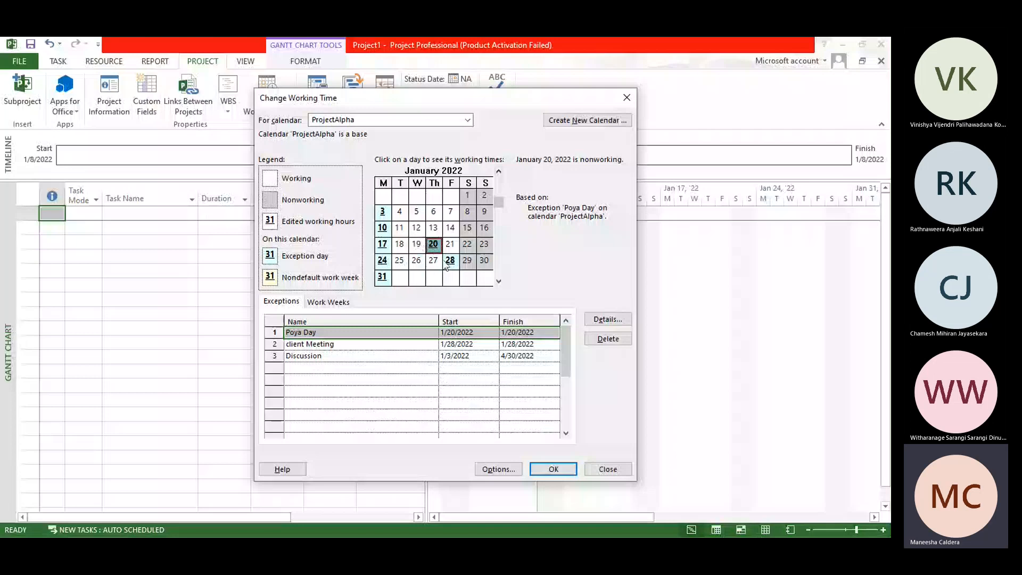
Step: Check the working times of January 26 and January 5, 2022, and review the Poya Day exception
left_click(418, 261)
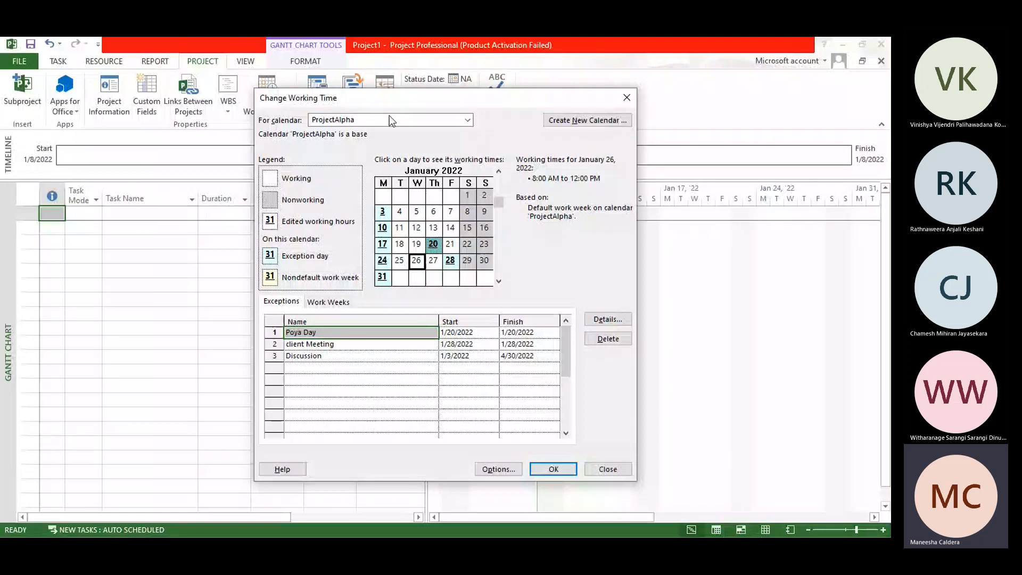
left_click(417, 213)
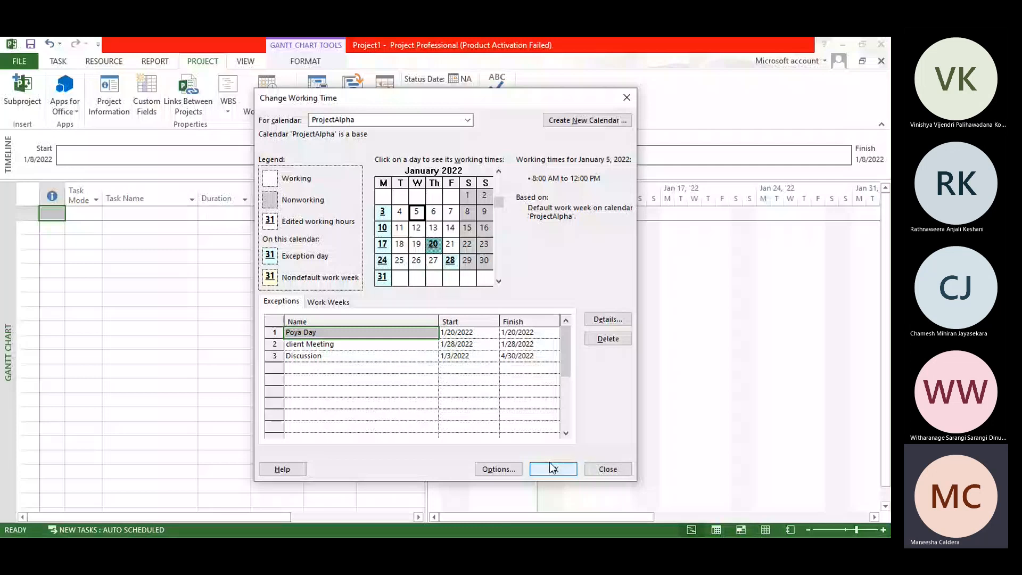
left_click(608, 319)
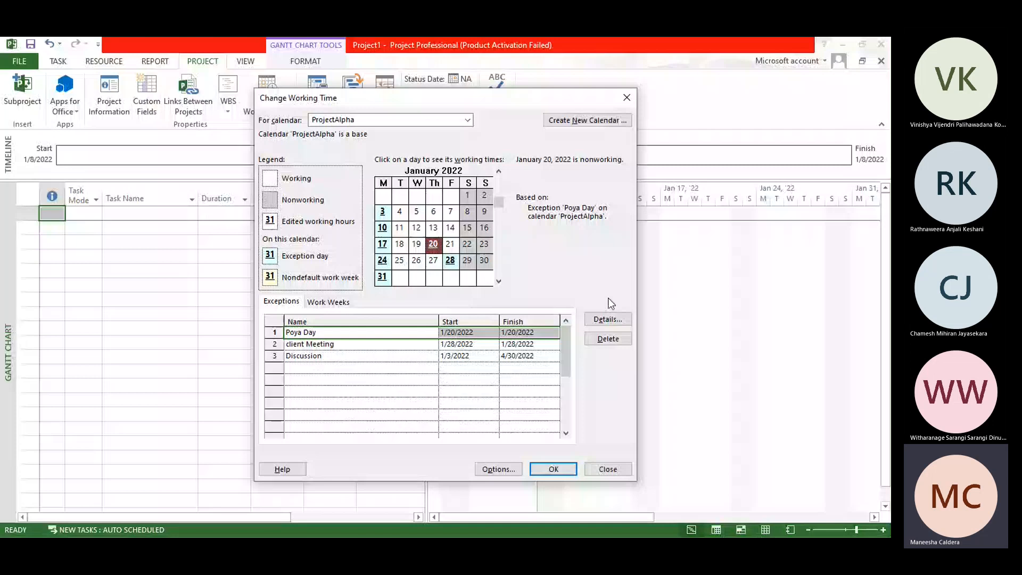
Step: Review the details of the Poya Day exception and the project's scheduling options without changing them
left_click(608, 319)
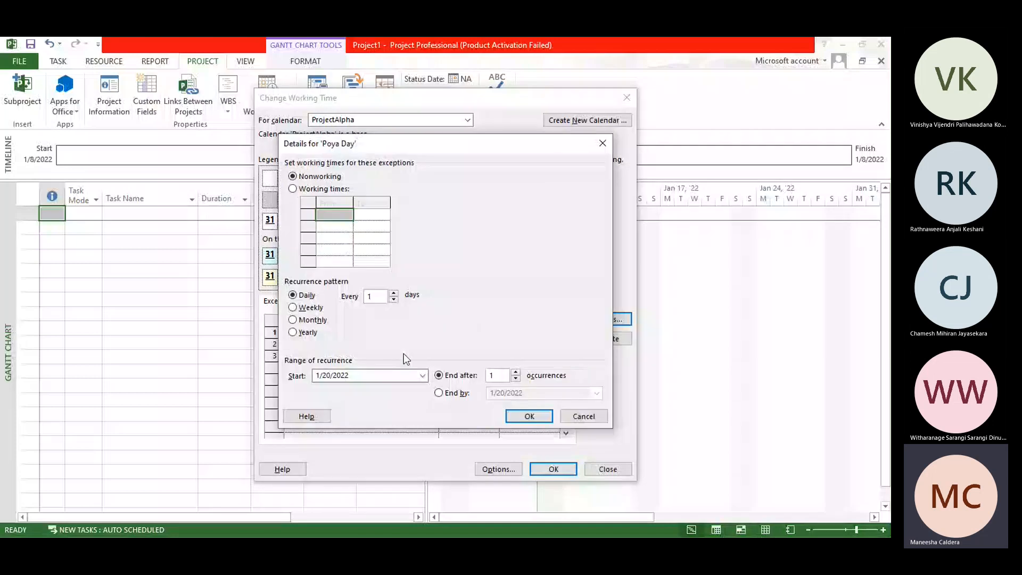
left_click(603, 143)
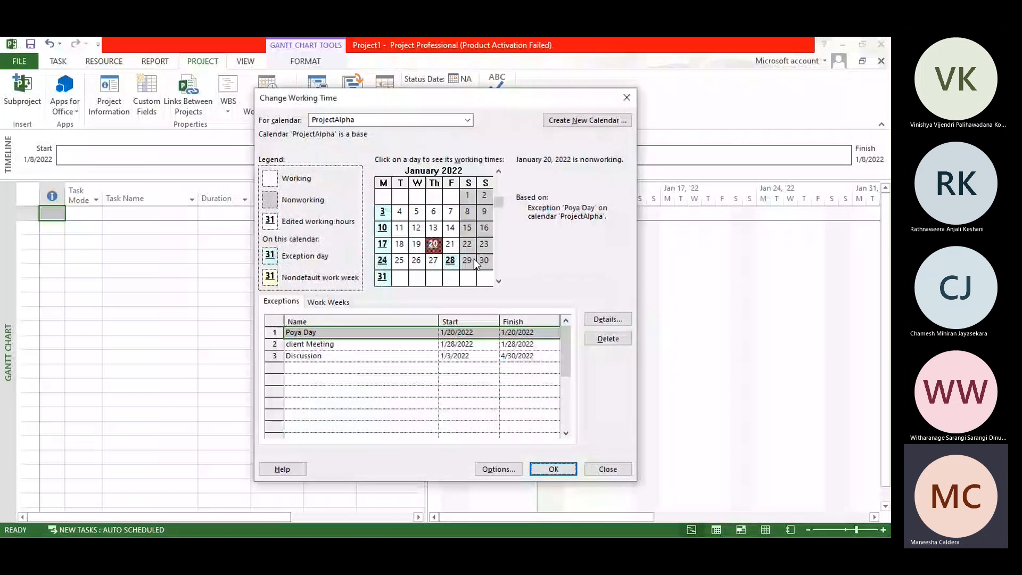
left_click(607, 319)
key("Escape")
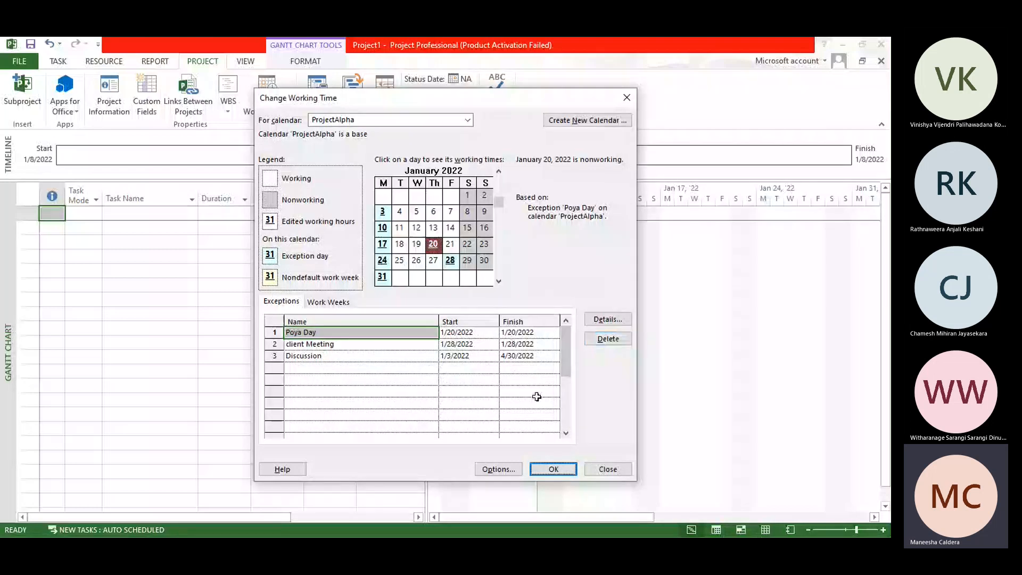
left_click(507, 470)
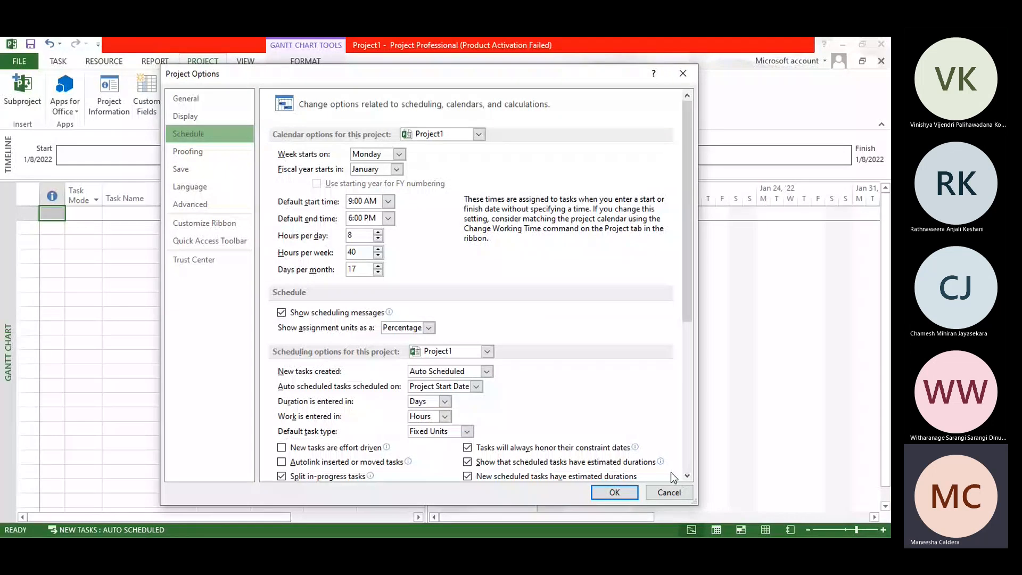
left_click(669, 492)
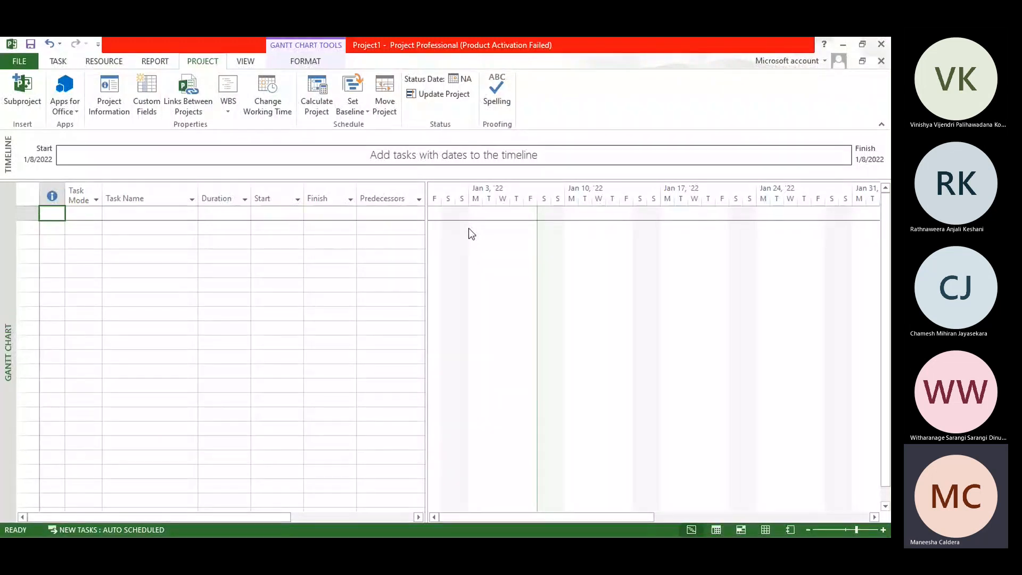
Step: In the project information, set the start date to 1/10/2022 and the status date to 1/4/2022
left_click(102, 91)
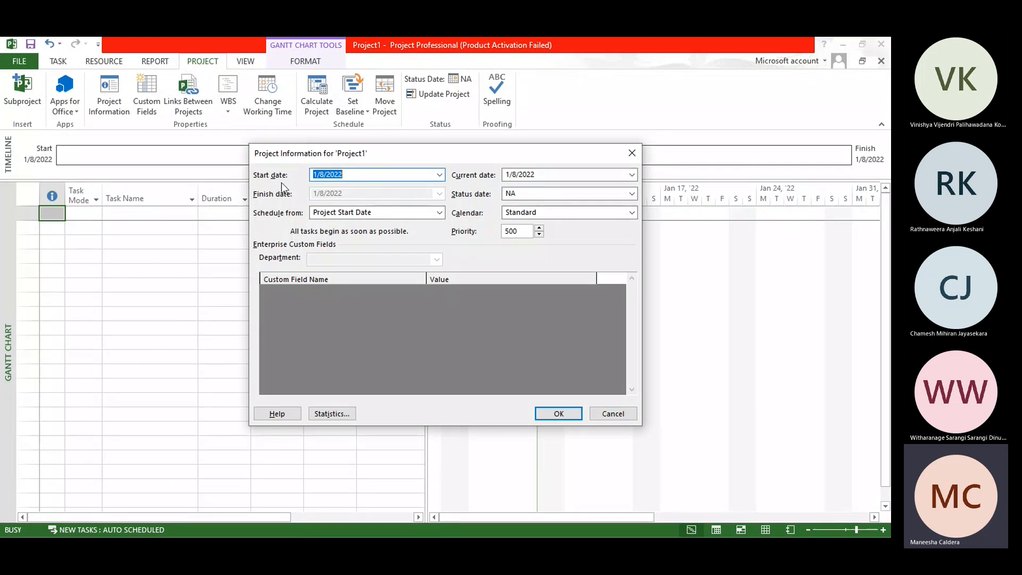
left_click(439, 175)
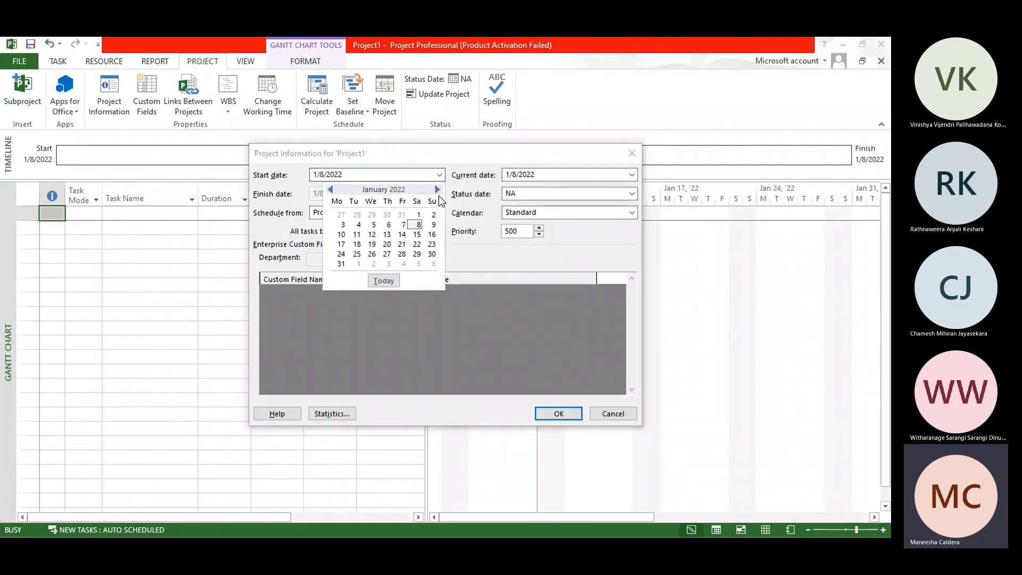
left_click(341, 234)
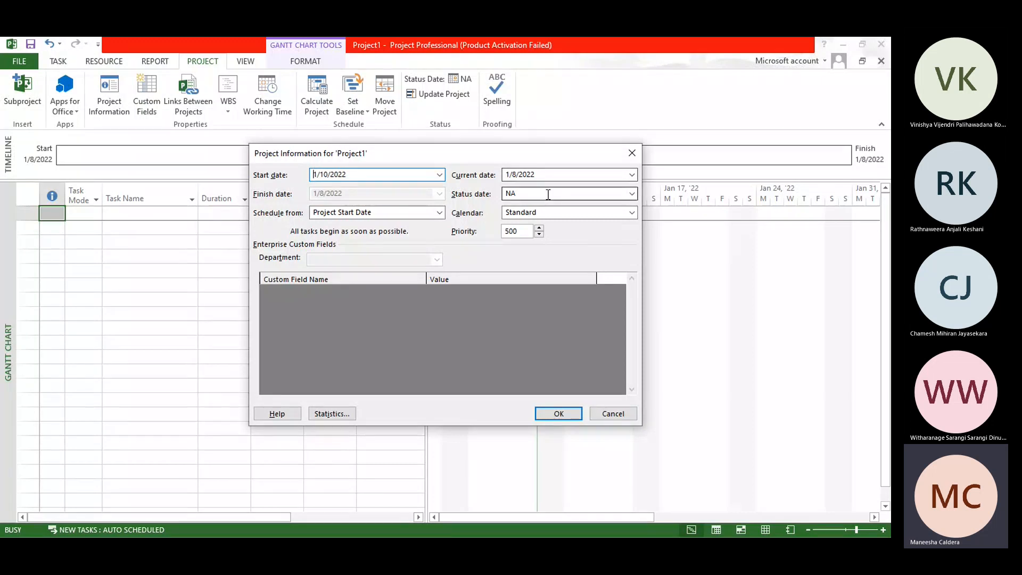
left_click(632, 194)
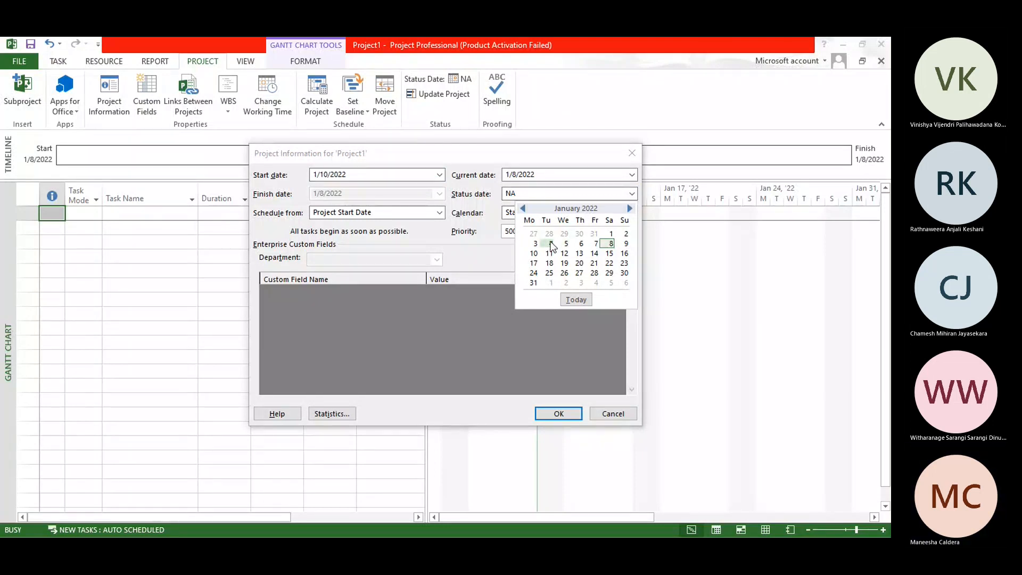
left_click(550, 244)
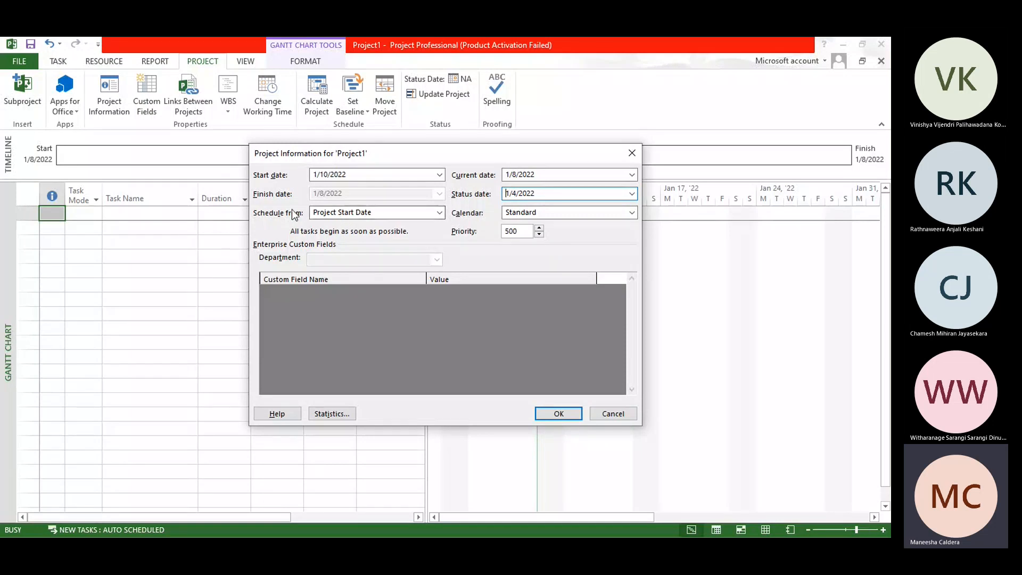
Step: Try scheduling the project from Project Finish Date with a 1/8/2022 finish, and return to scheduling from Project Start Date
left_click(326, 213)
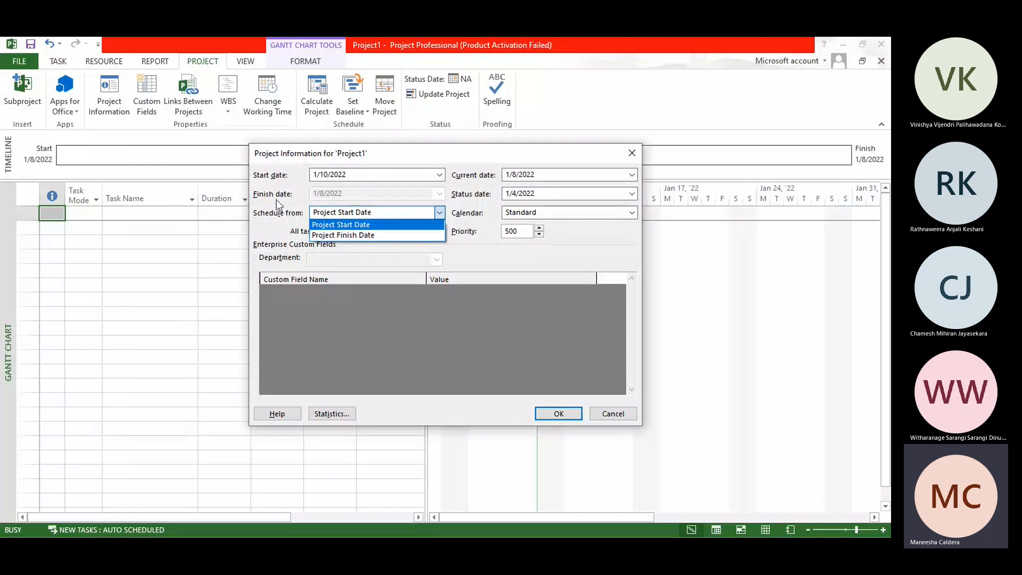
left_click(360, 236)
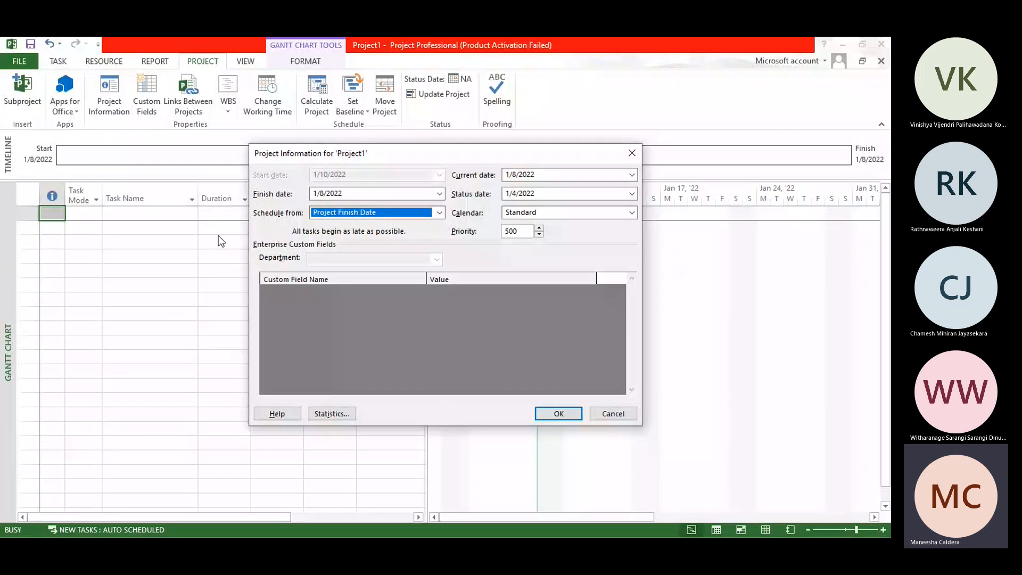
left_click(439, 213)
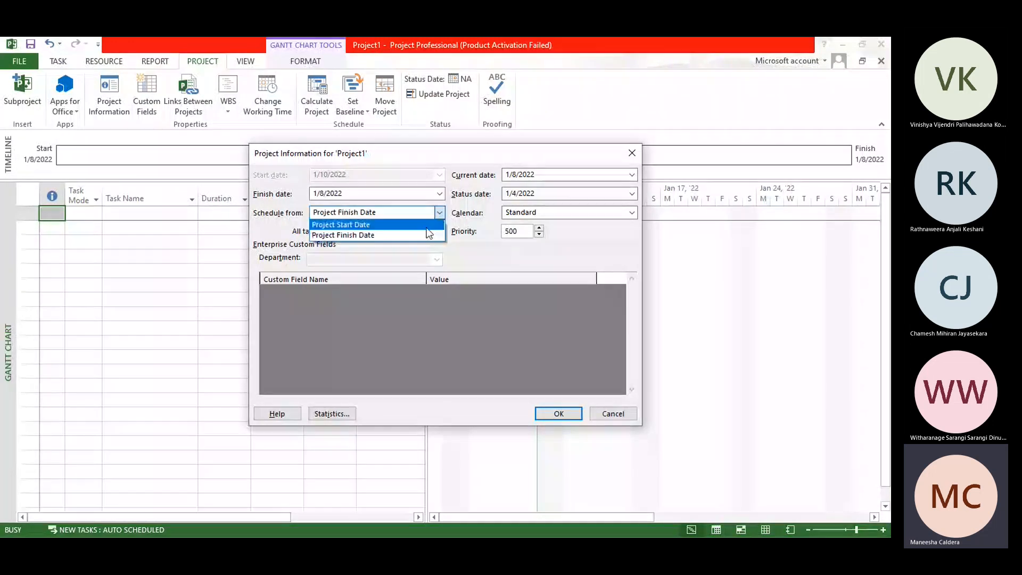
left_click(426, 225)
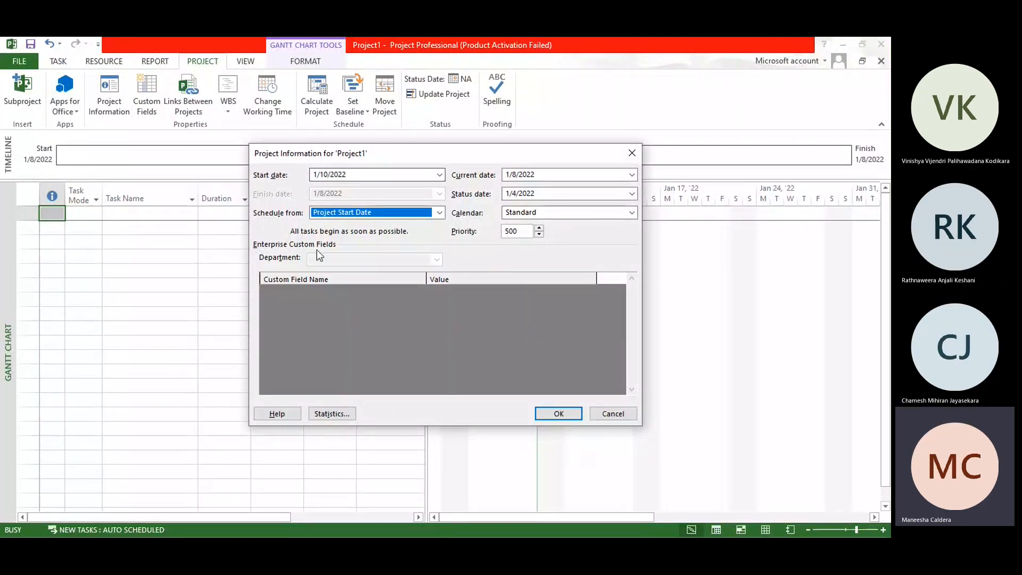
left_click(440, 213)
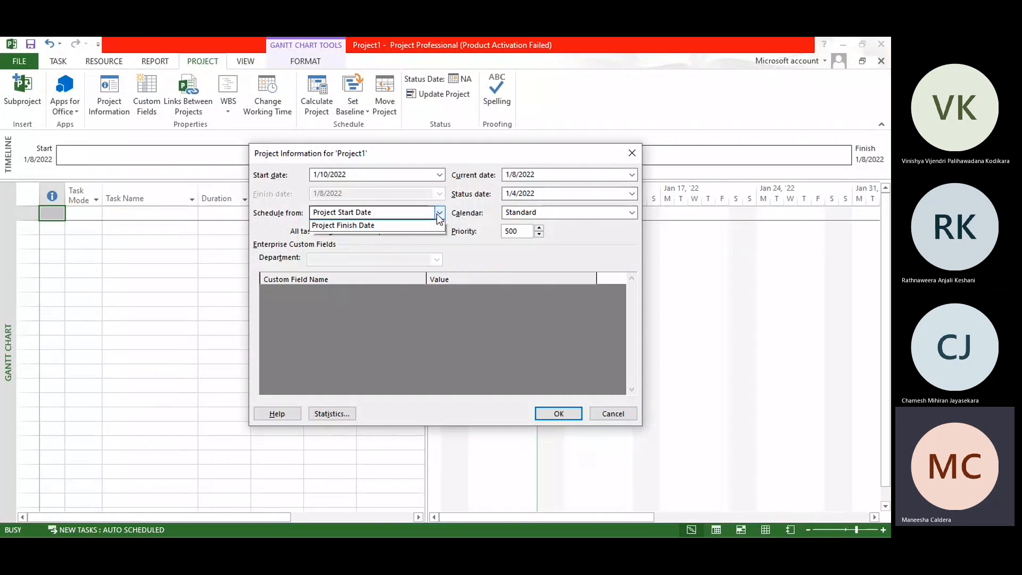
left_click(421, 234)
left_click(441, 193)
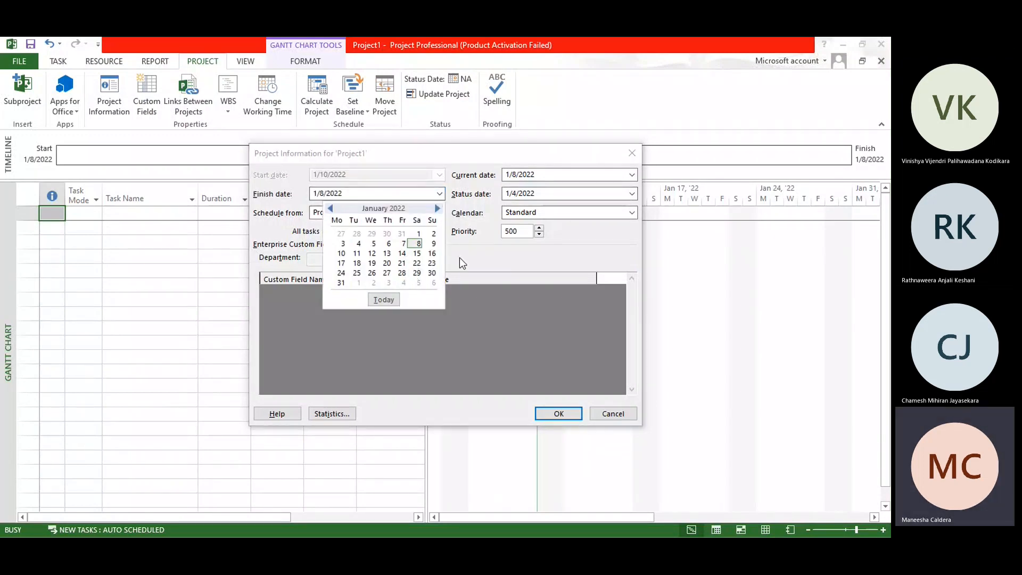
left_click(418, 243)
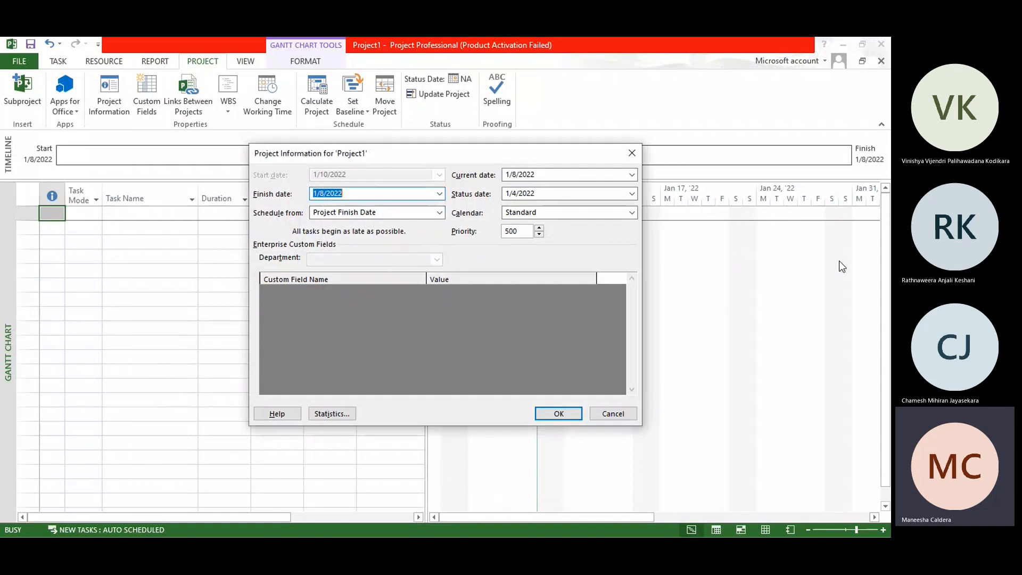
left_click(366, 207)
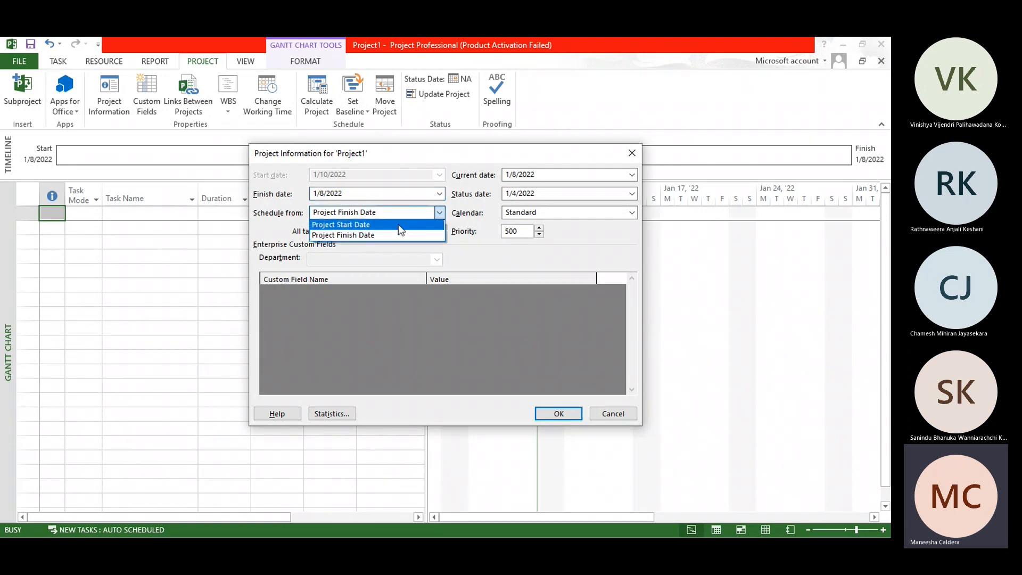
left_click(398, 225)
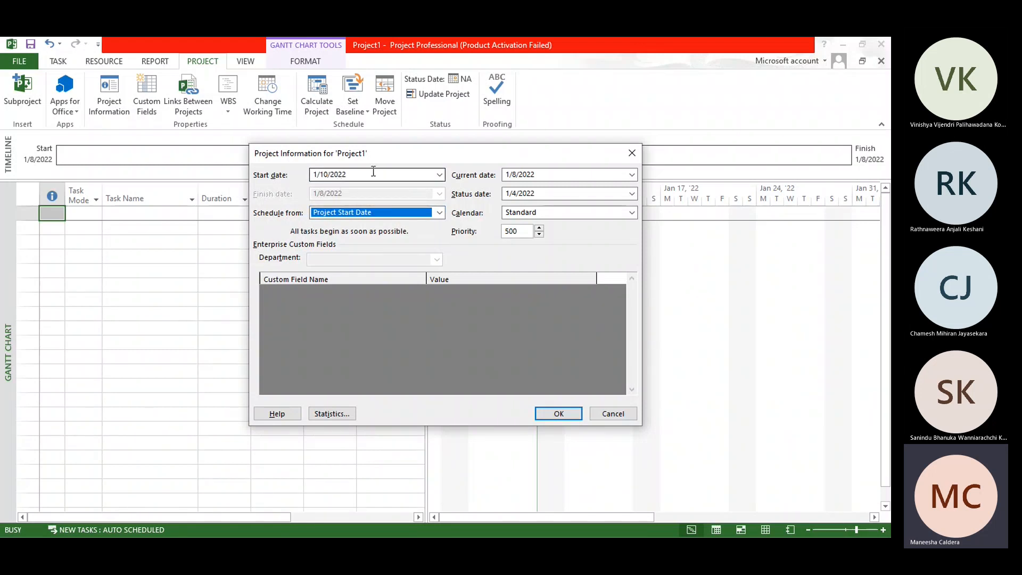
Step: Apply the project information and review the project statistics
left_click(524, 231)
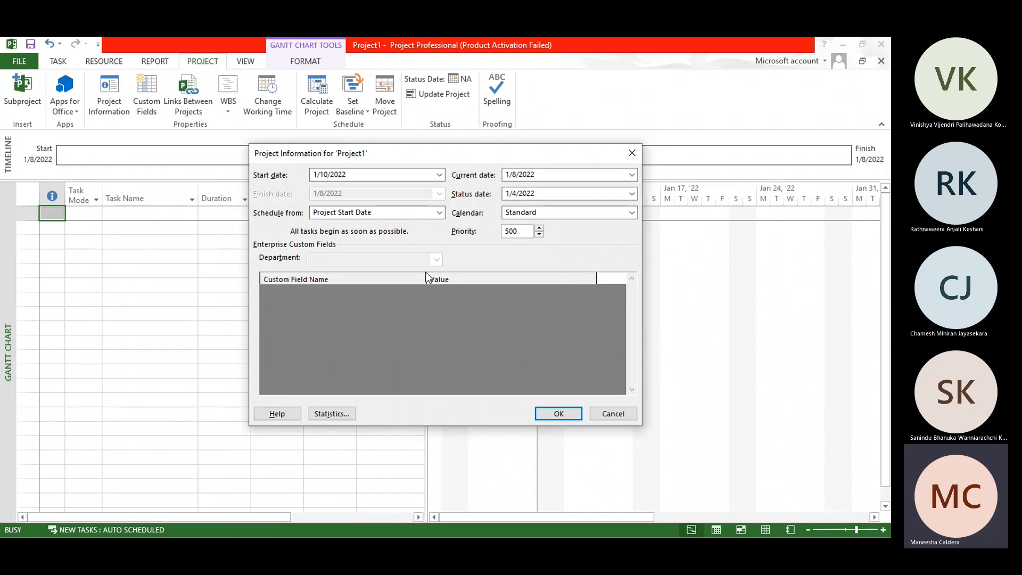
left_click(332, 414)
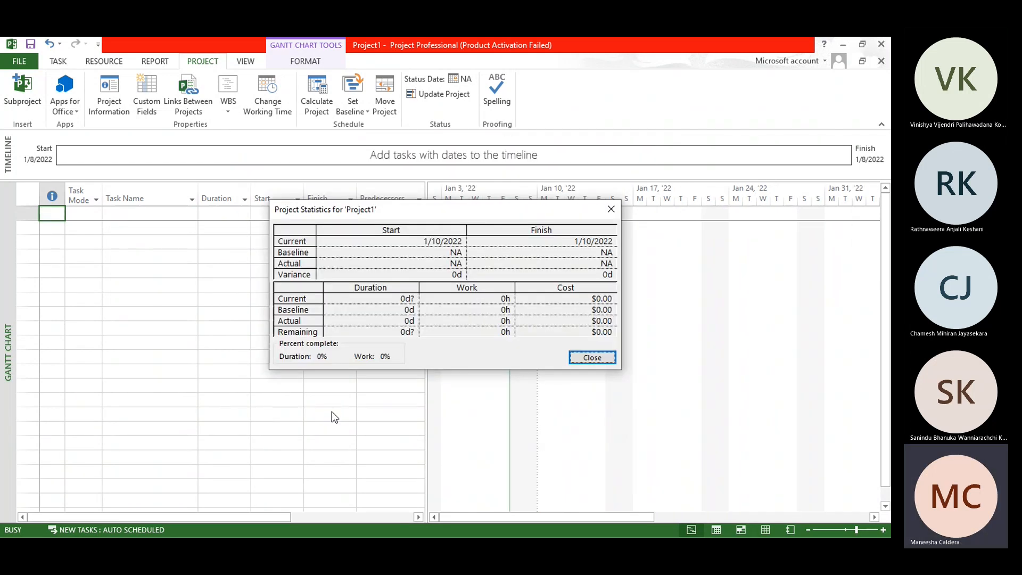
left_click_drag(433, 209, 420, 141)
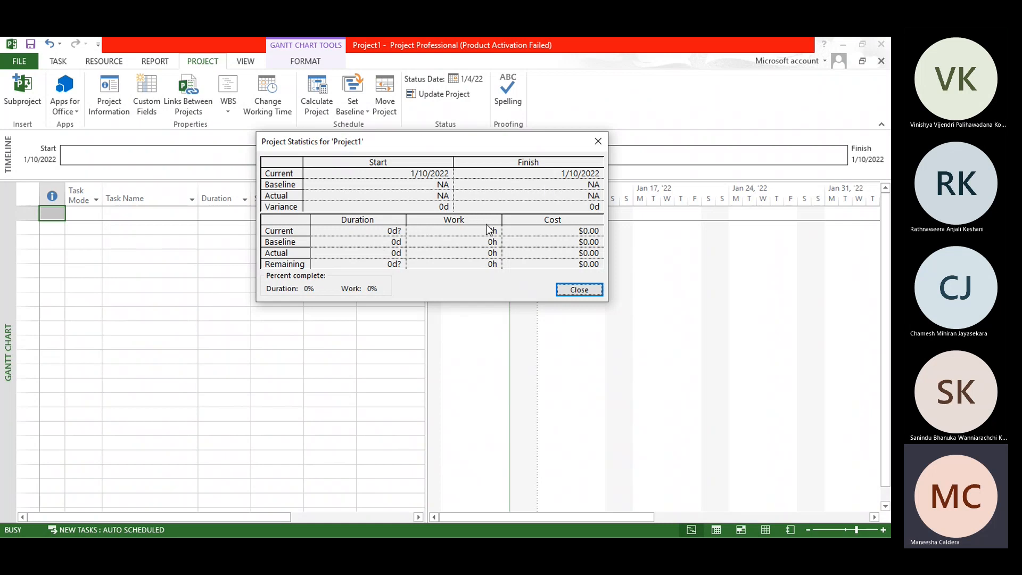
left_click(579, 290)
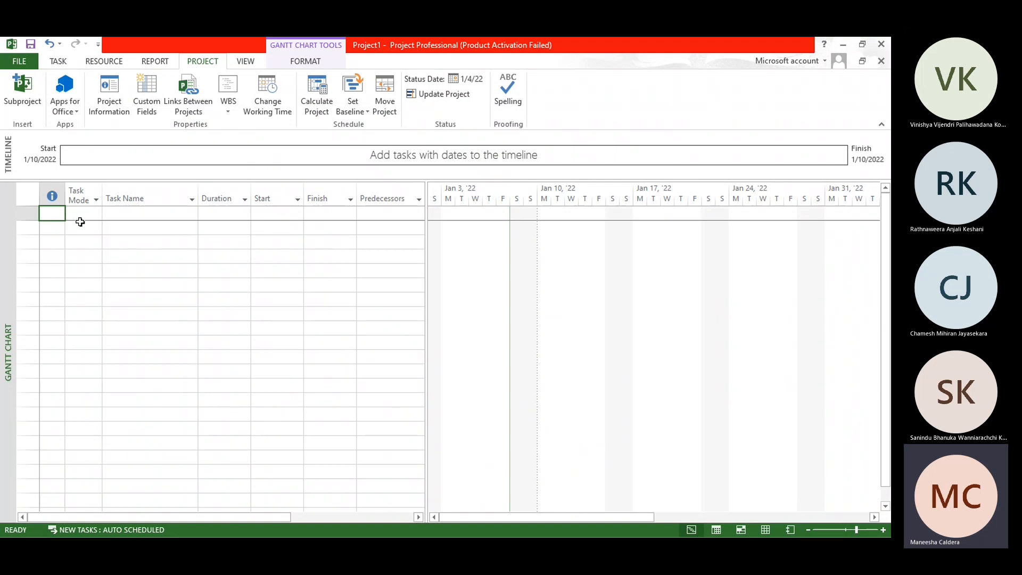
Step: Set the scheduling mode for new tasks to Manually Scheduled
left_click(124, 530)
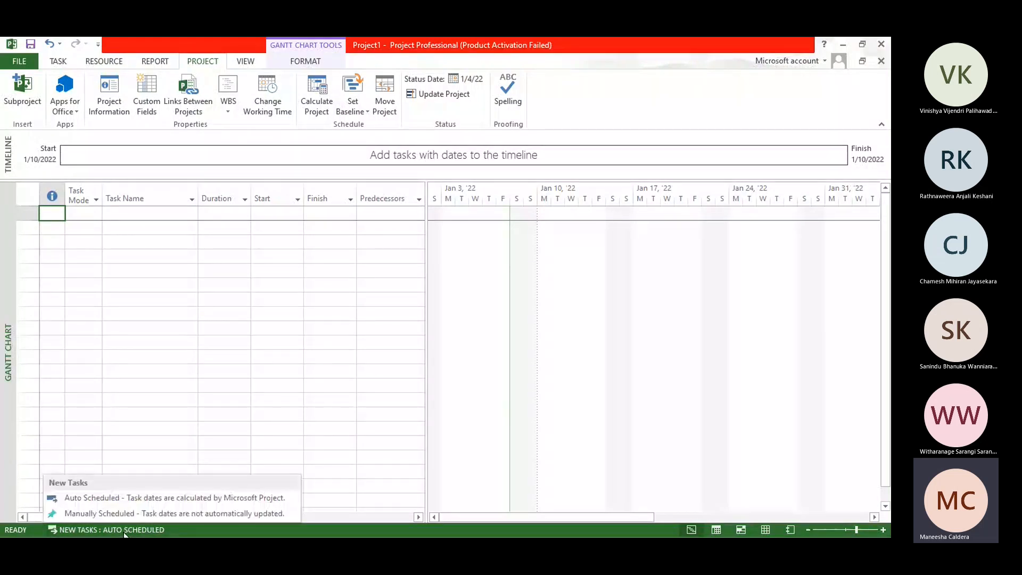
left_click(133, 512)
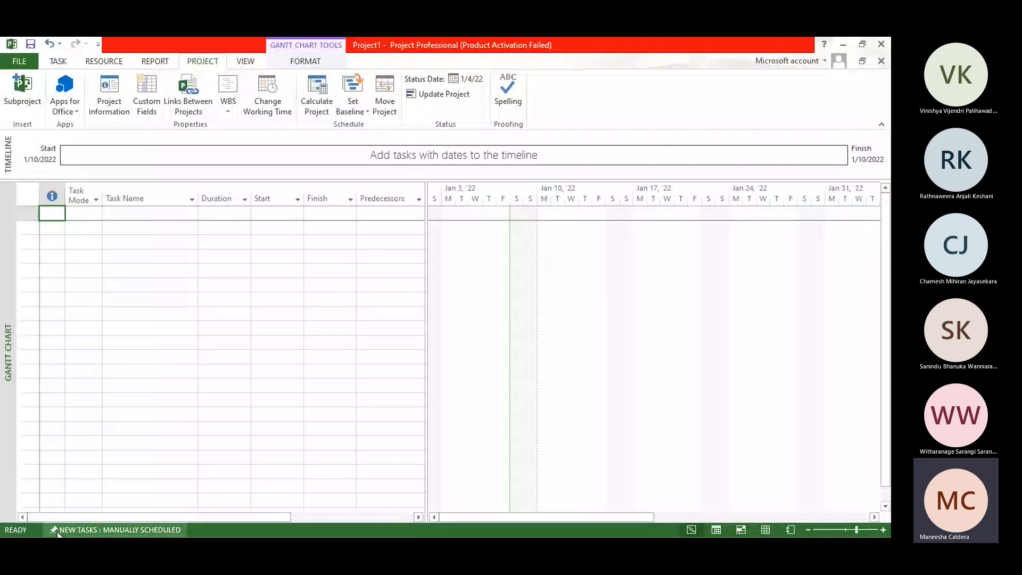
Step: Save the project on the computer in the Documents folder as Project1, using the Project file type
key("alt+F4")
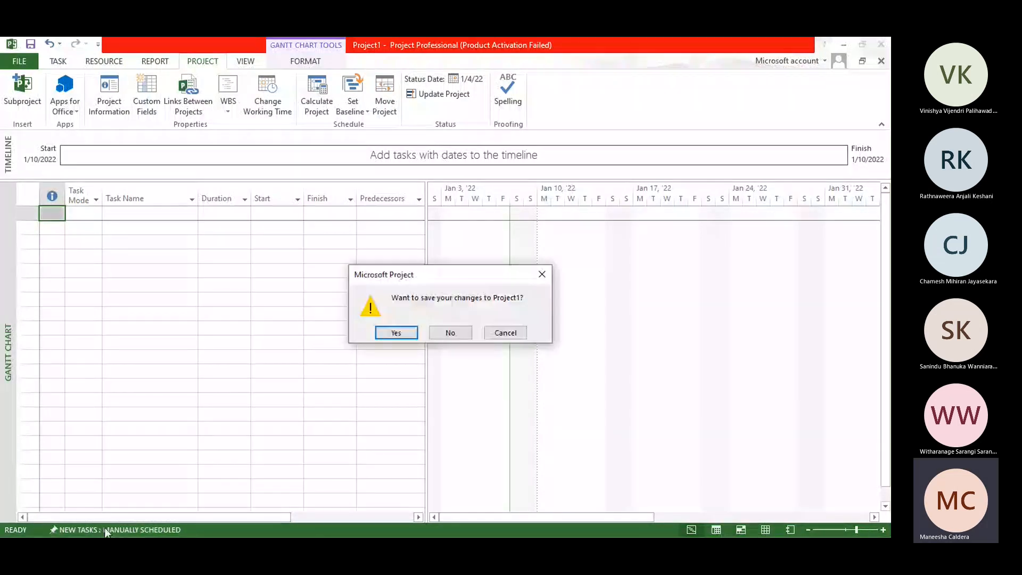
left_click(387, 332)
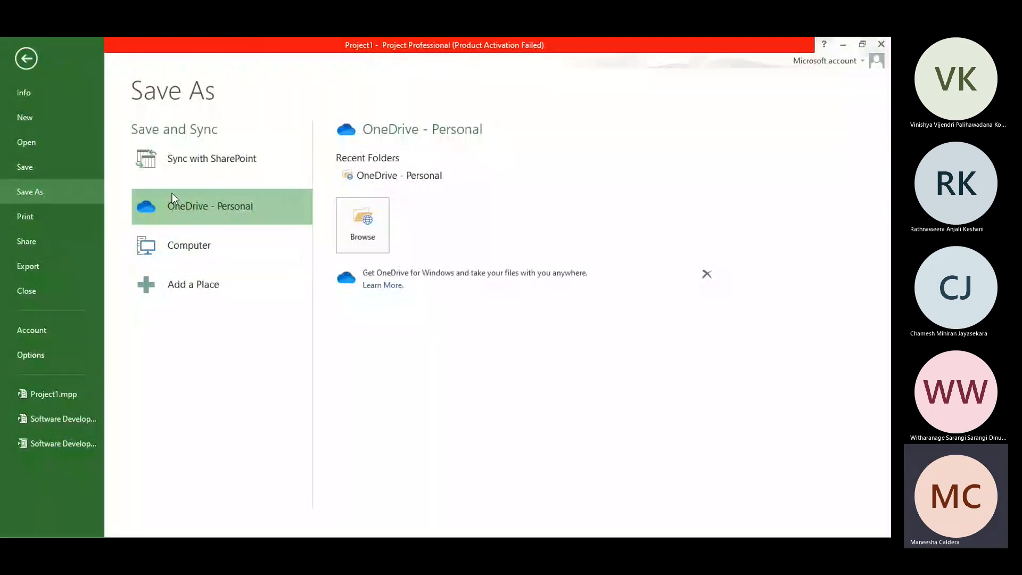
left_click(225, 245)
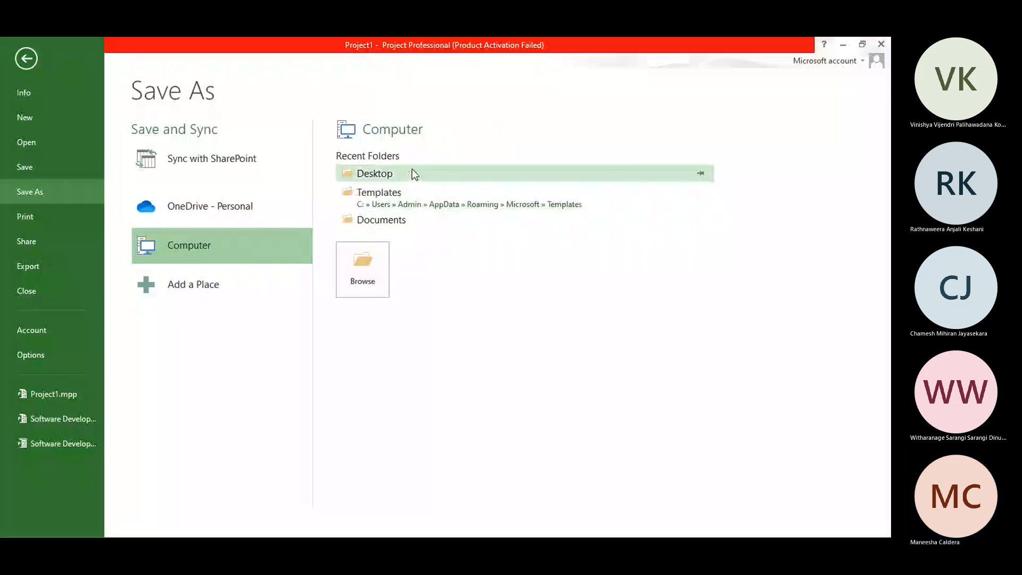
left_click(396, 224)
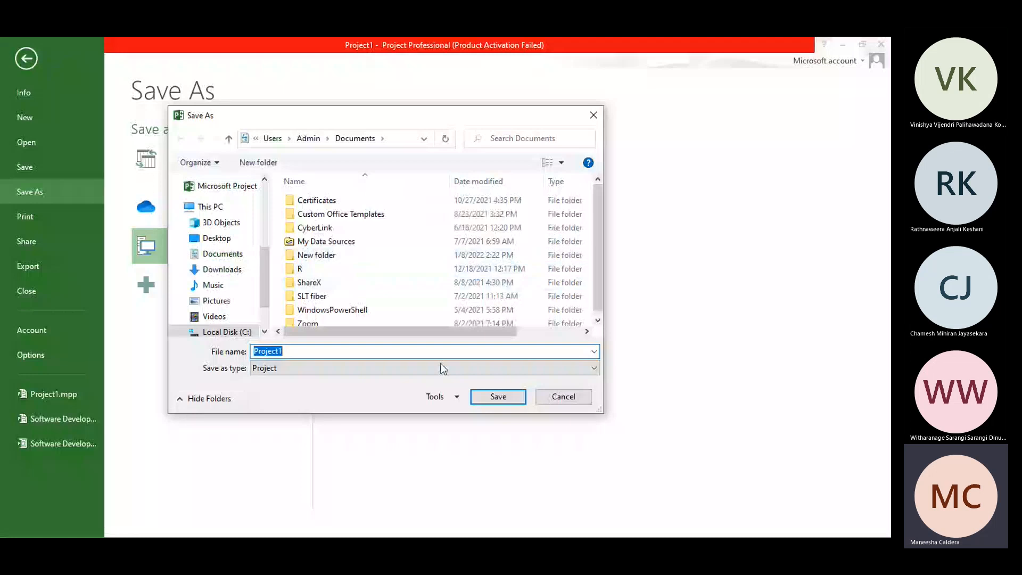
left_click(486, 394)
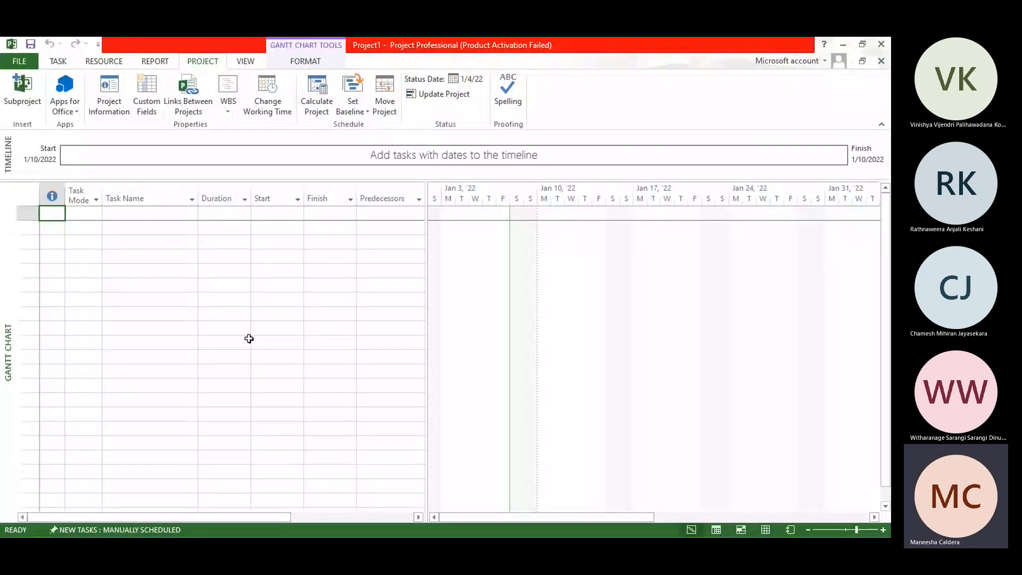
Step: Add a first task named "Requirements gathering" to the task list
left_click(127, 213)
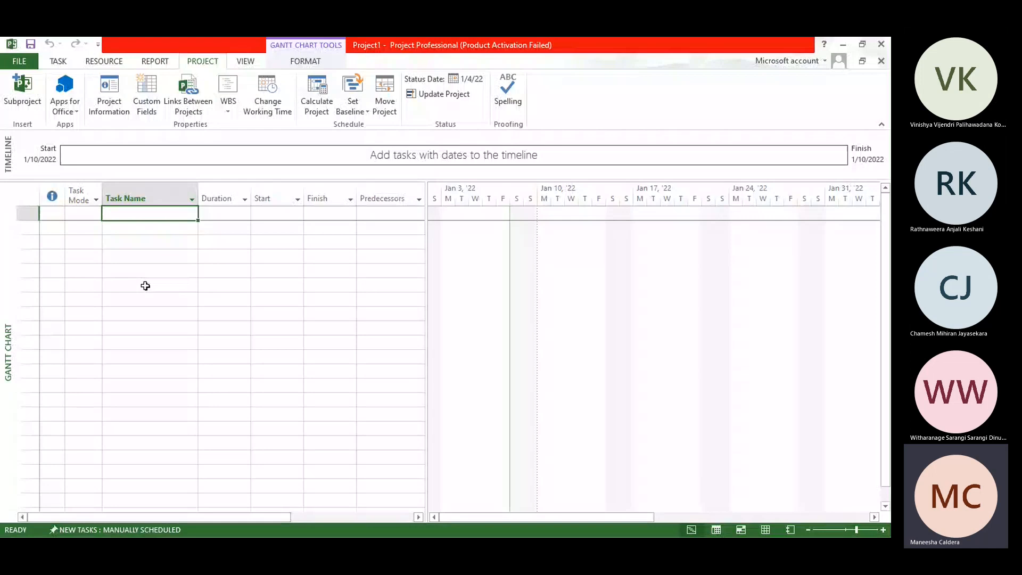
type("Requ")
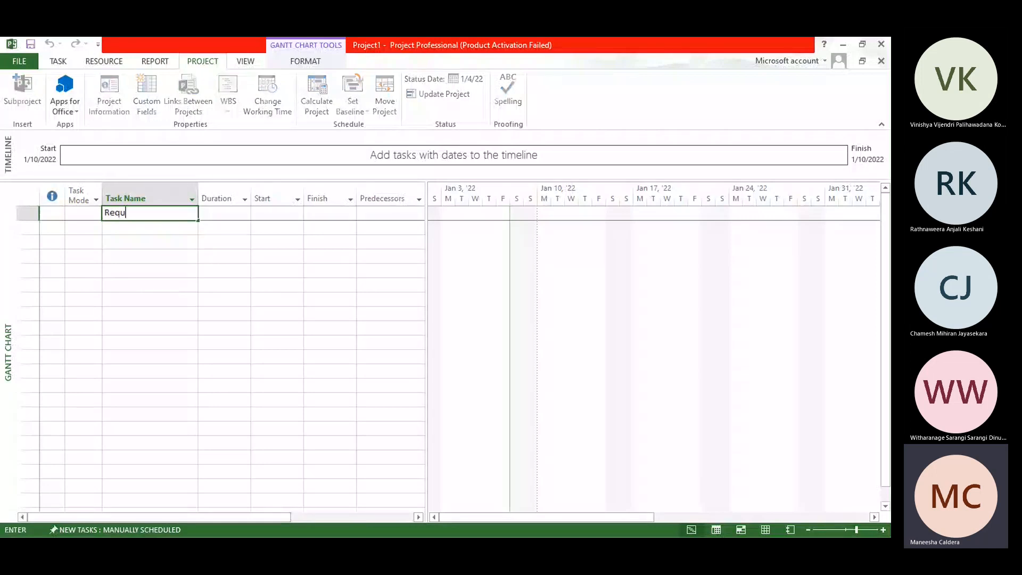
type("irements gathering")
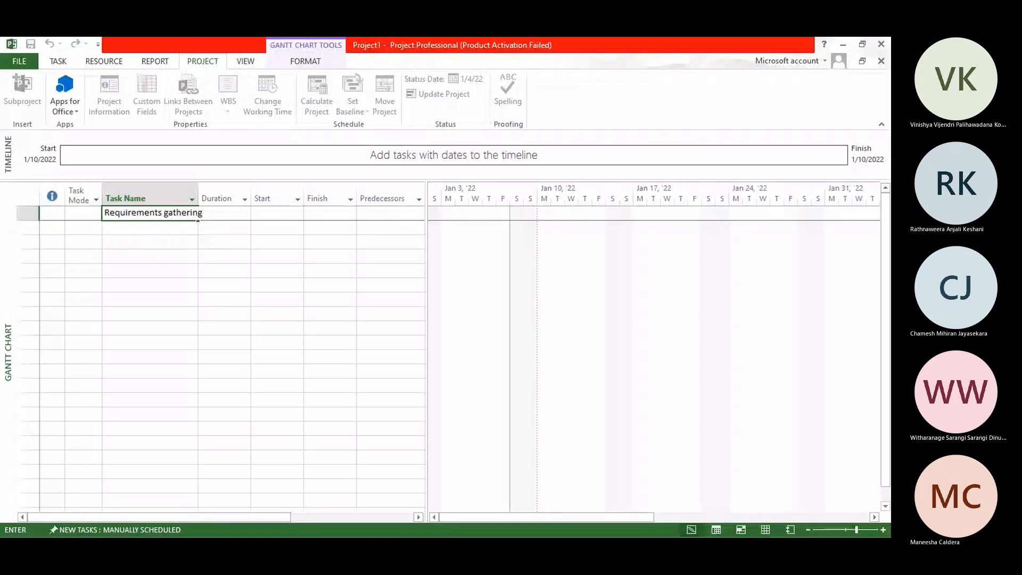
key("Return")
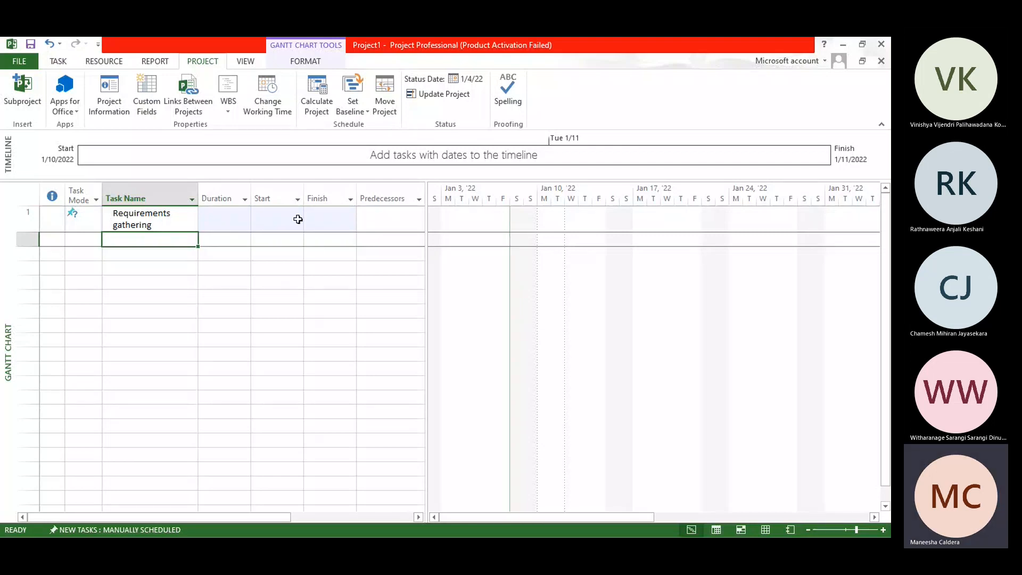
Step: Set the Requirements gathering task's duration to 10 days and its start date to 1/10/2022
left_click(232, 218)
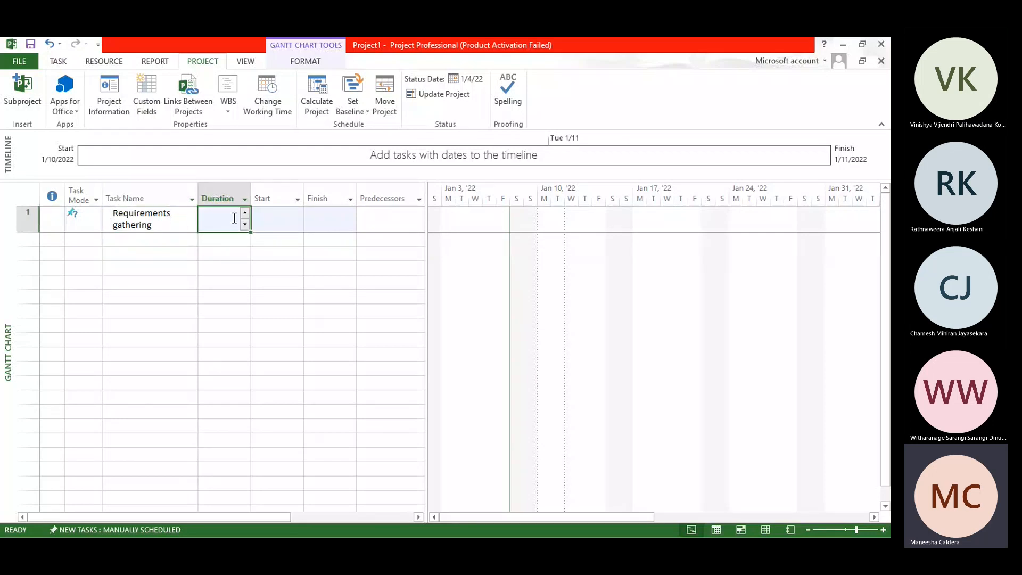
left_click(245, 214)
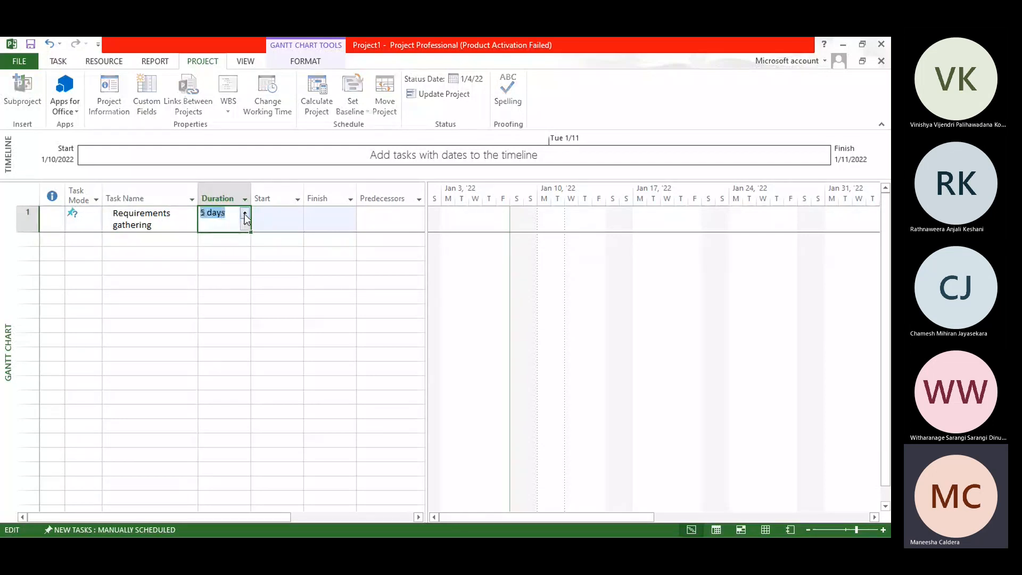
left_click(244, 214)
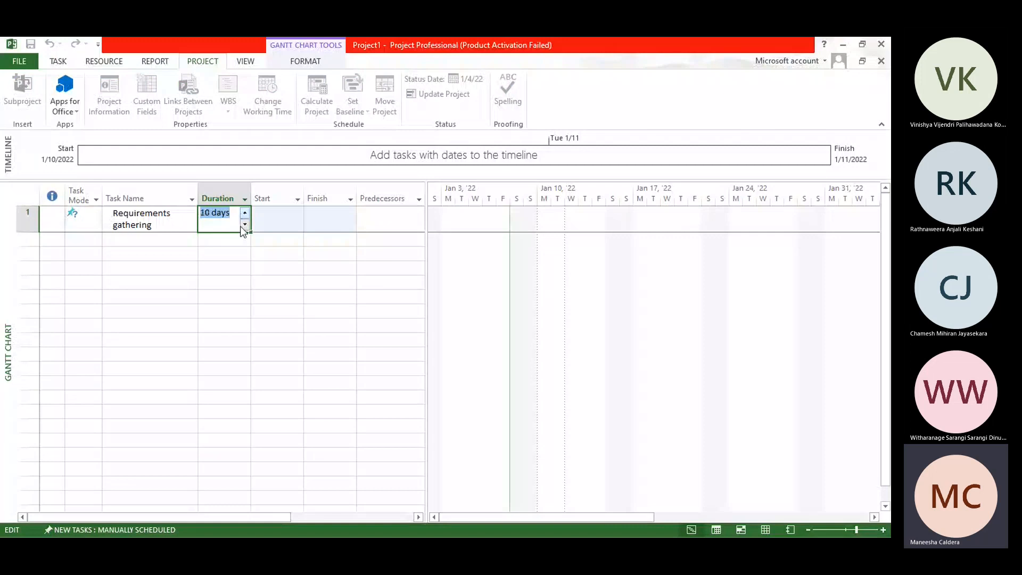
left_click(278, 221)
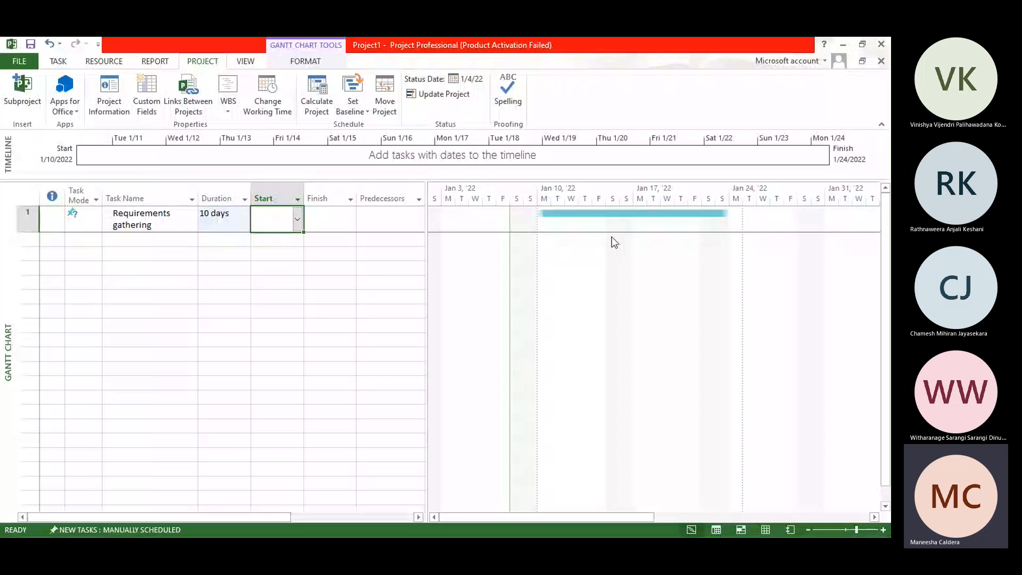
left_click(298, 219)
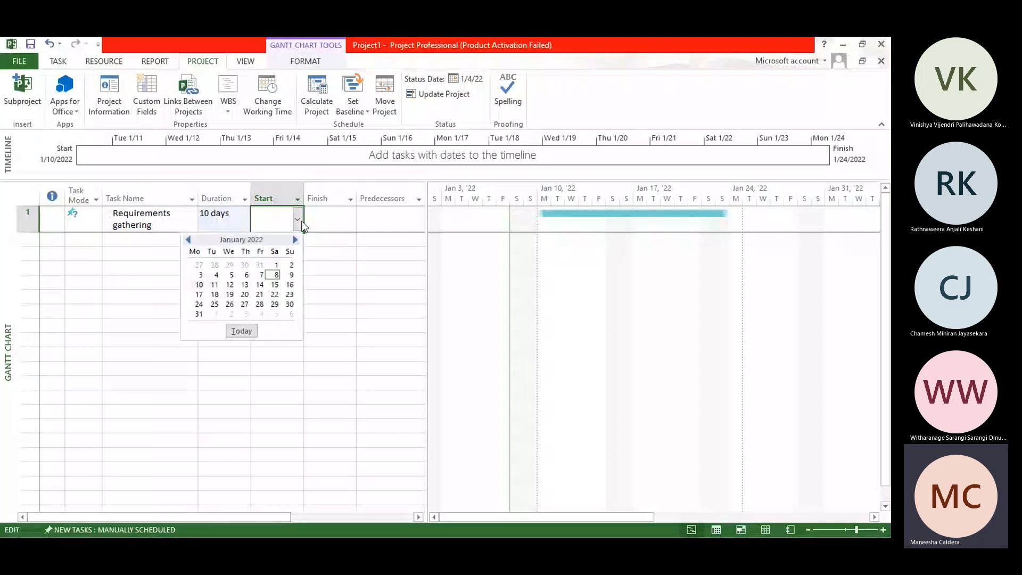
left_click(200, 285)
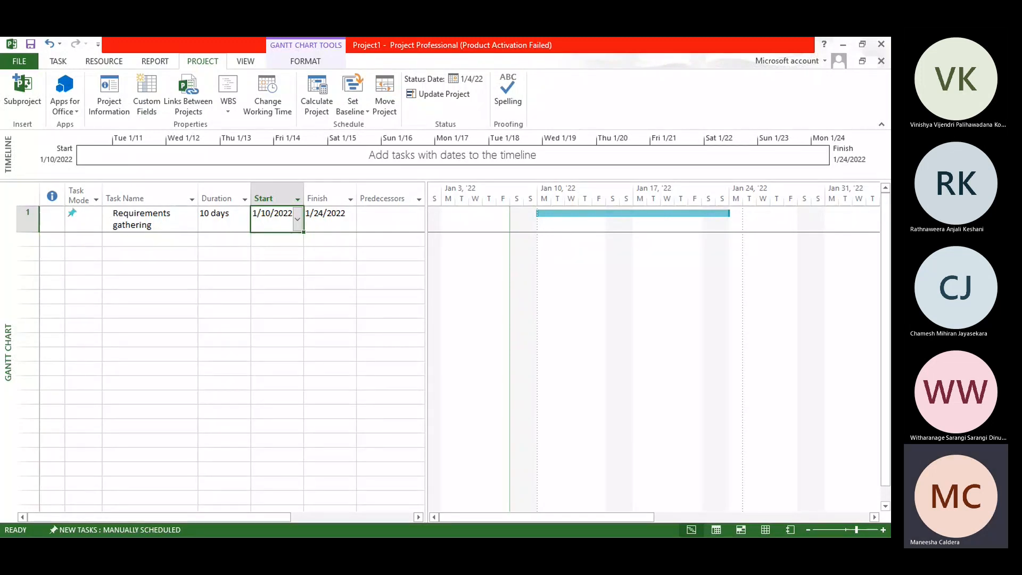
Step: Add a second task named "Client meeting" with a duration of 1 day and a start date of 1/11/2022
left_click(137, 243)
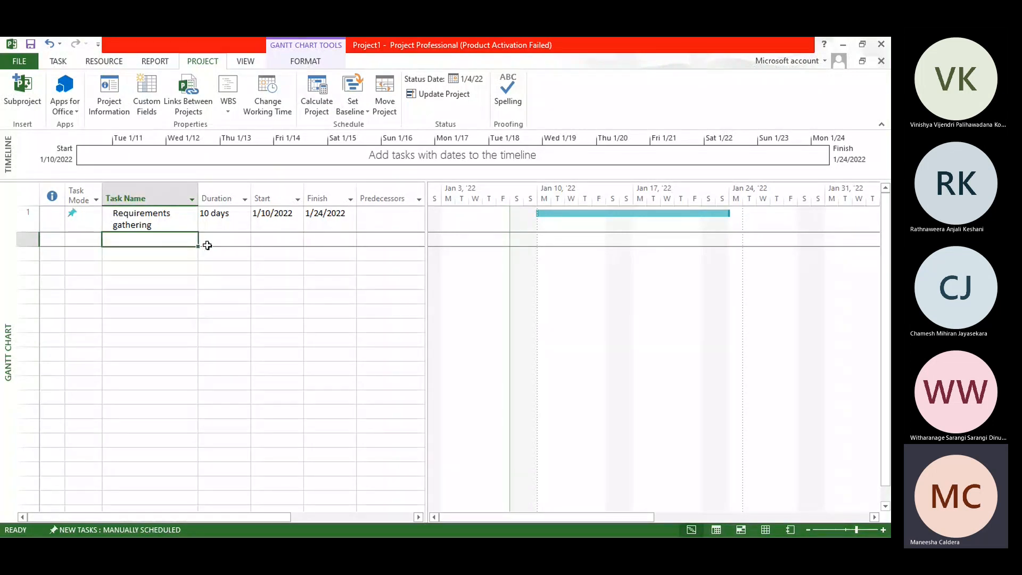
type("Cl")
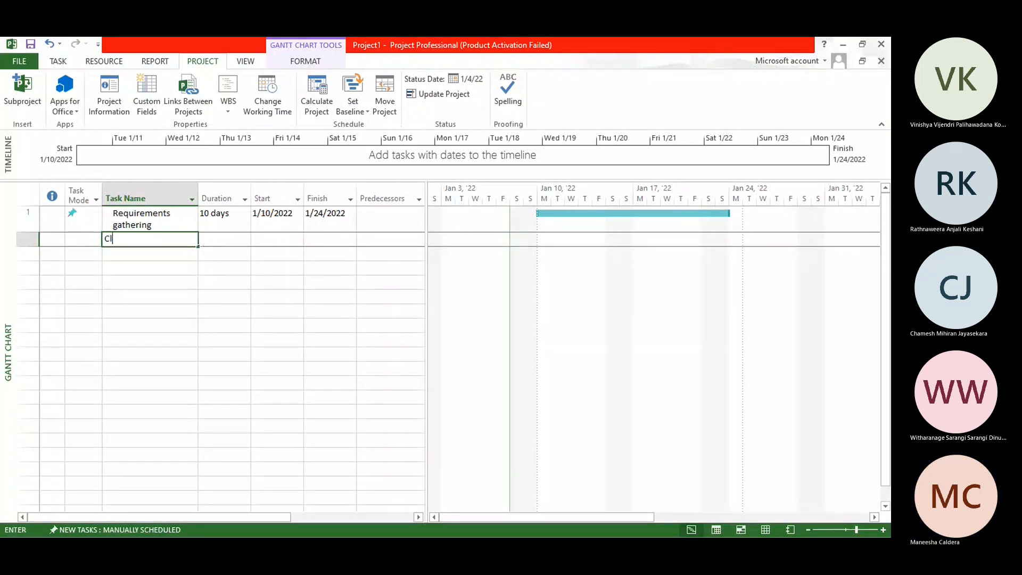
type("ient meeting")
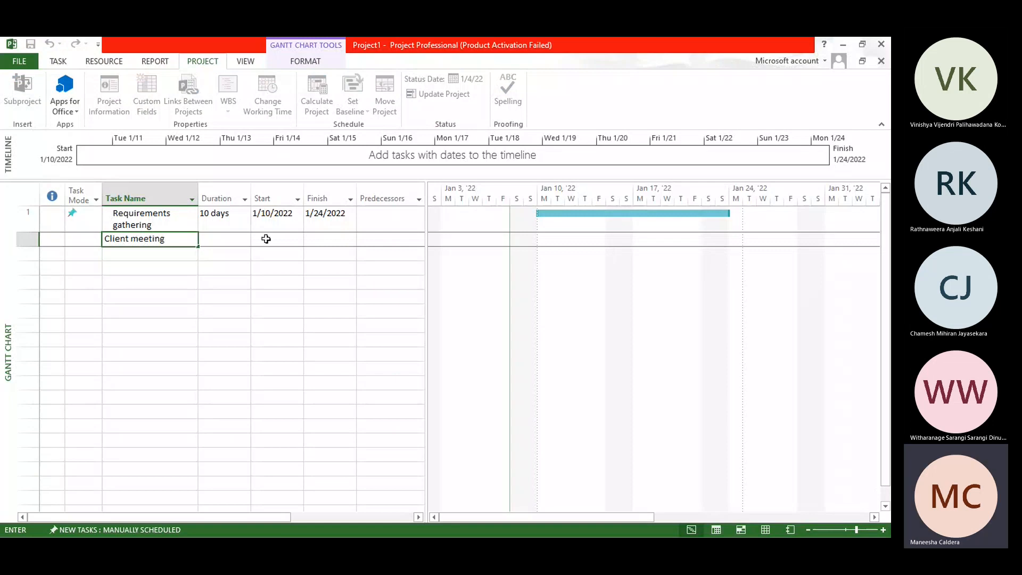
left_click(237, 241)
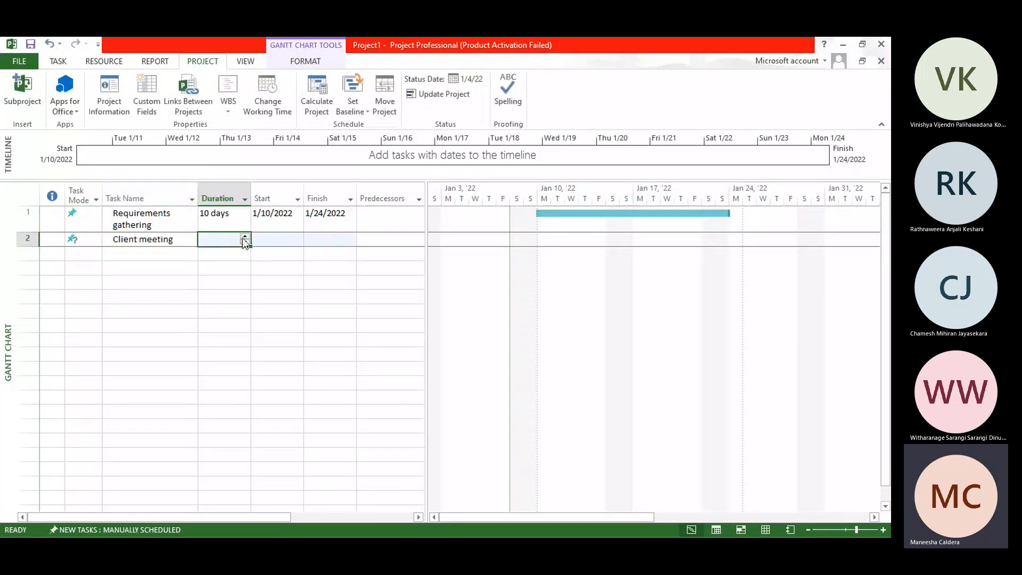
left_click(245, 237)
left_click(275, 239)
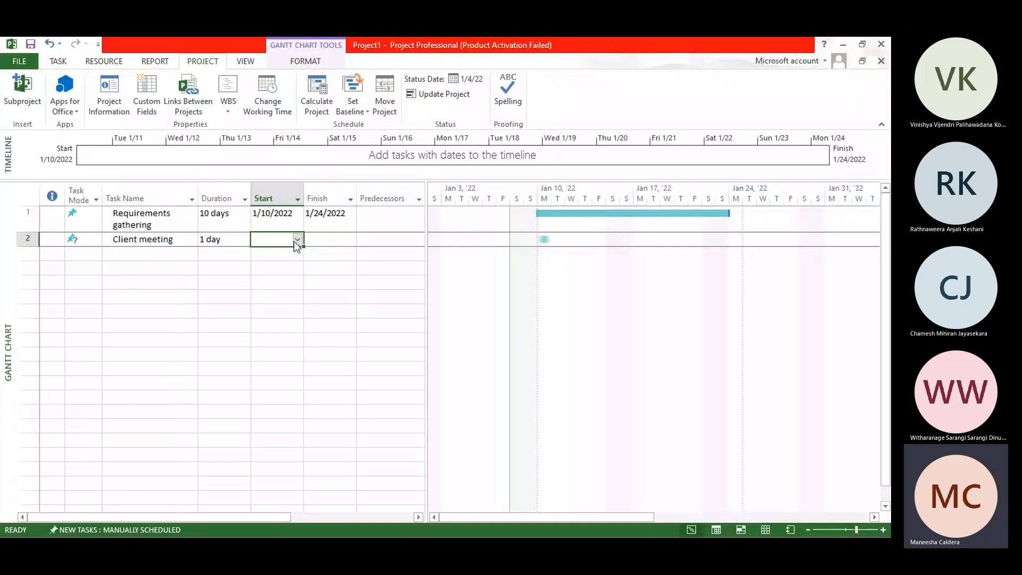
left_click(296, 240)
left_click(217, 298)
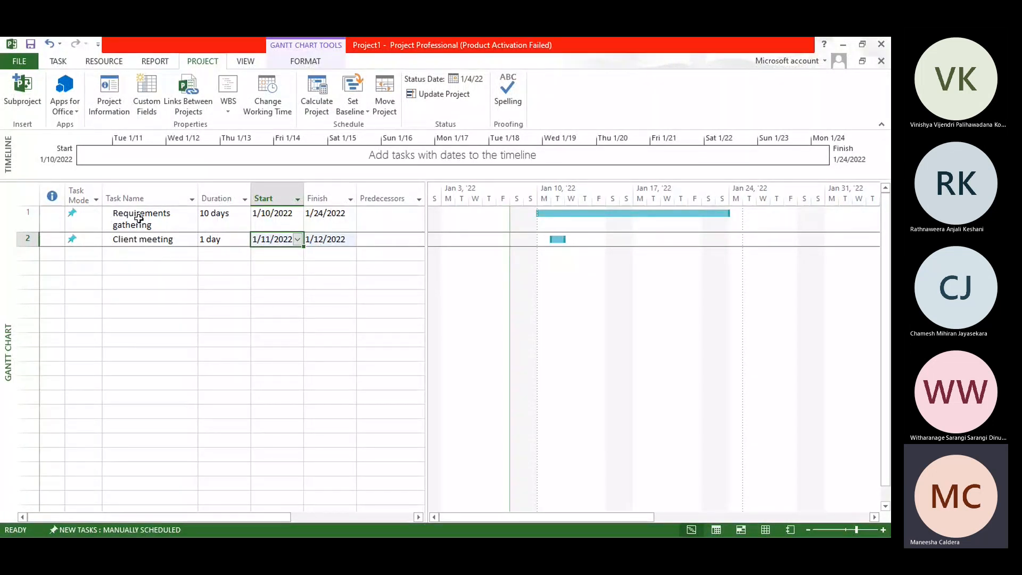
Step: Add a third task named "Development" with a duration of 20 days
left_click(164, 254)
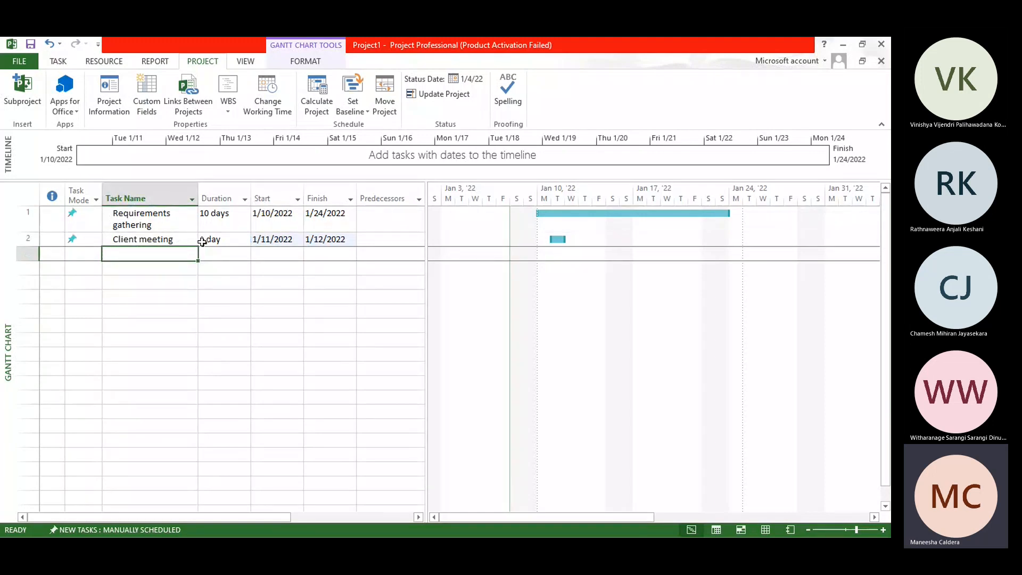
type("De")
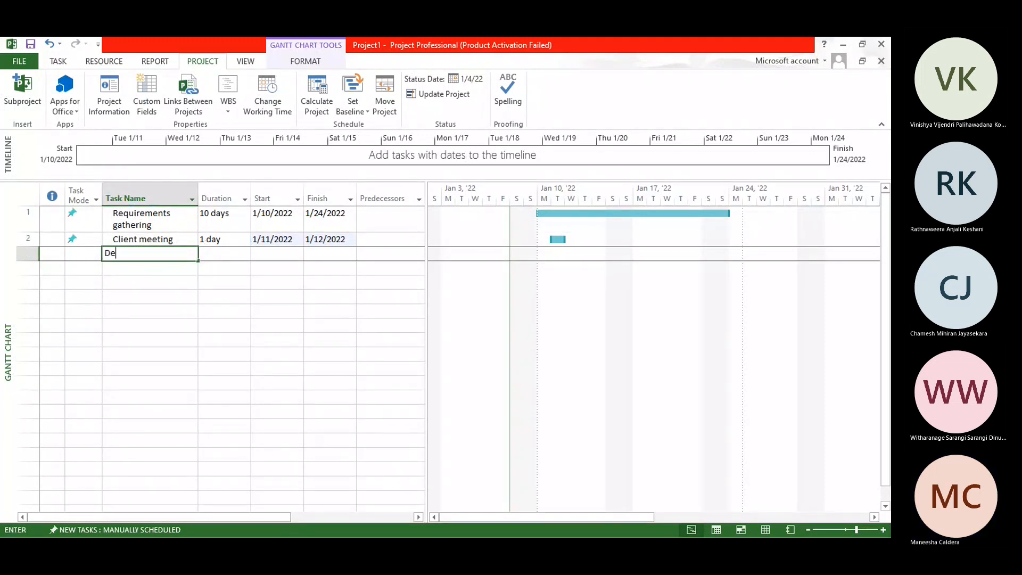
type("velopment")
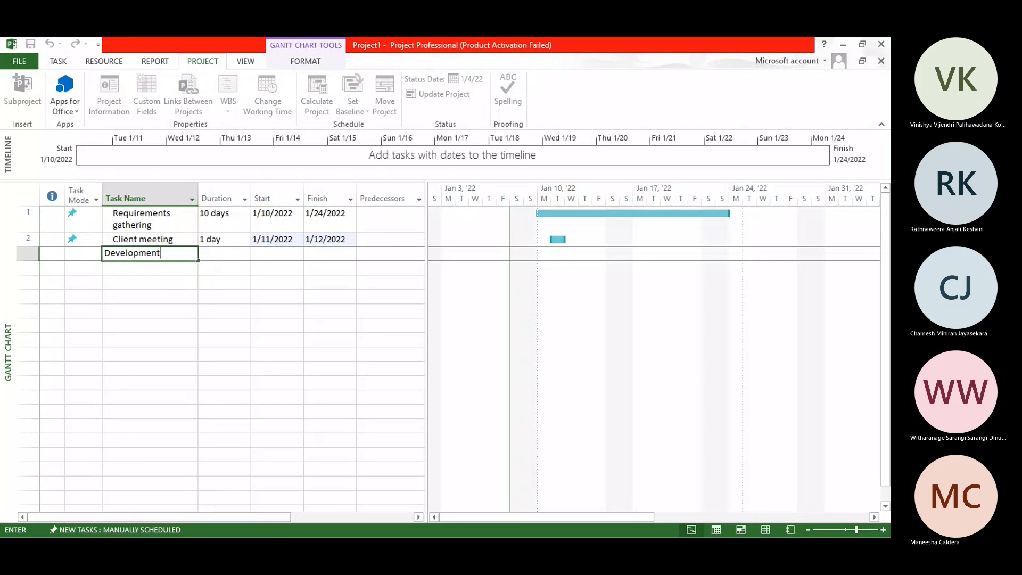
left_click(227, 256)
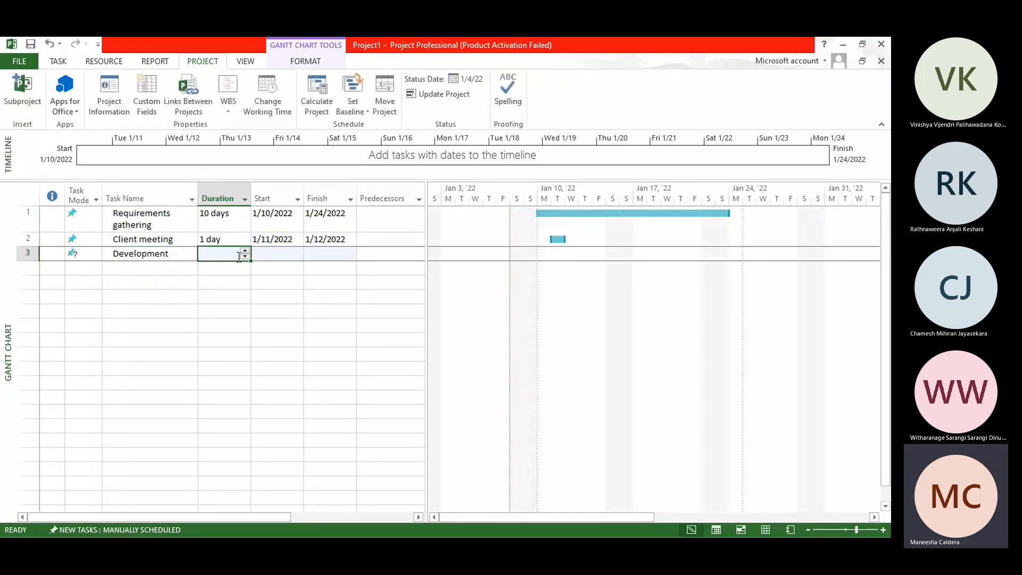
left_click(245, 252)
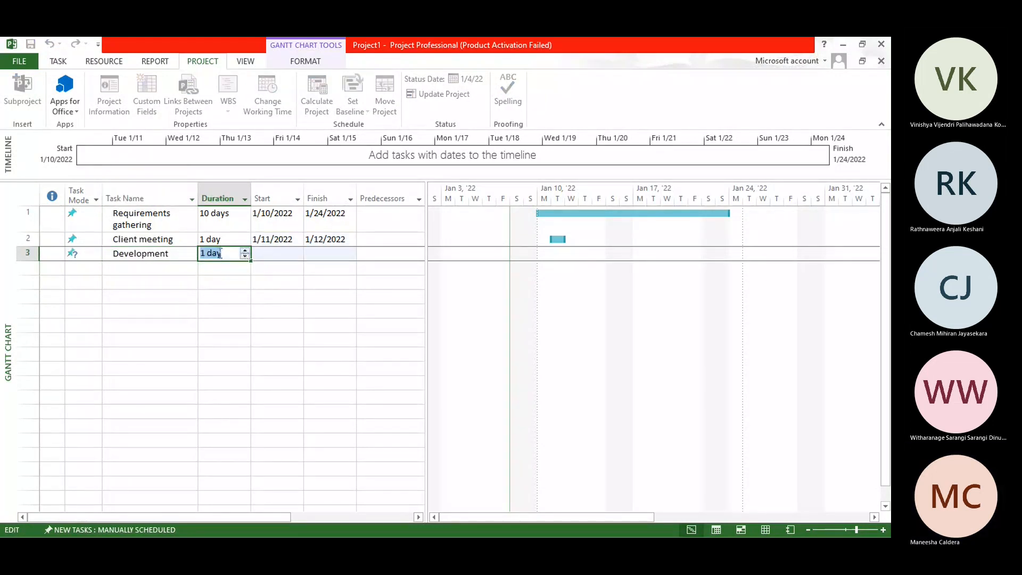
key("BackSpace")
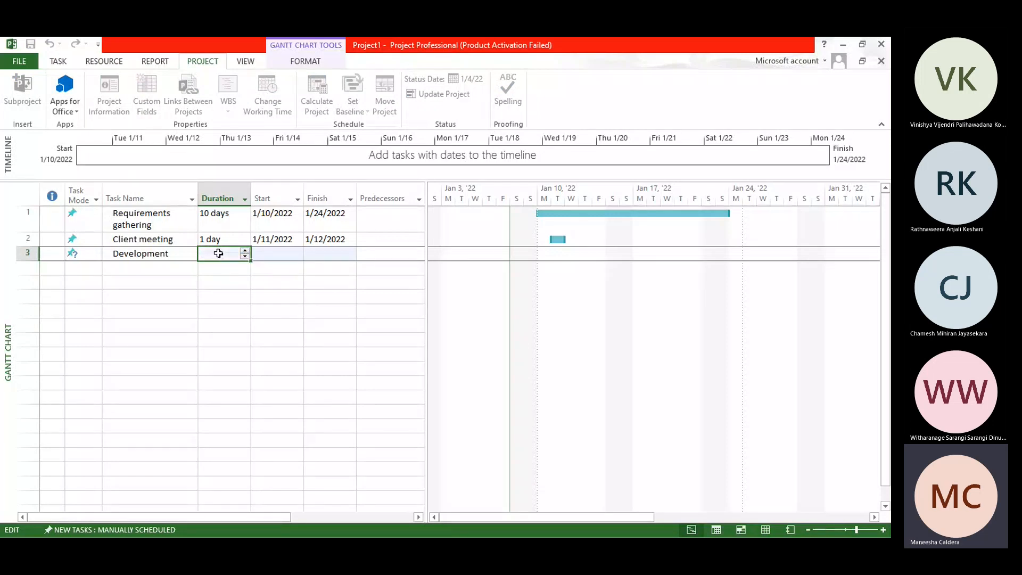
type("20")
Step: Set the Development task's start date to 1/17/2022
left_click(288, 253)
left_click(297, 254)
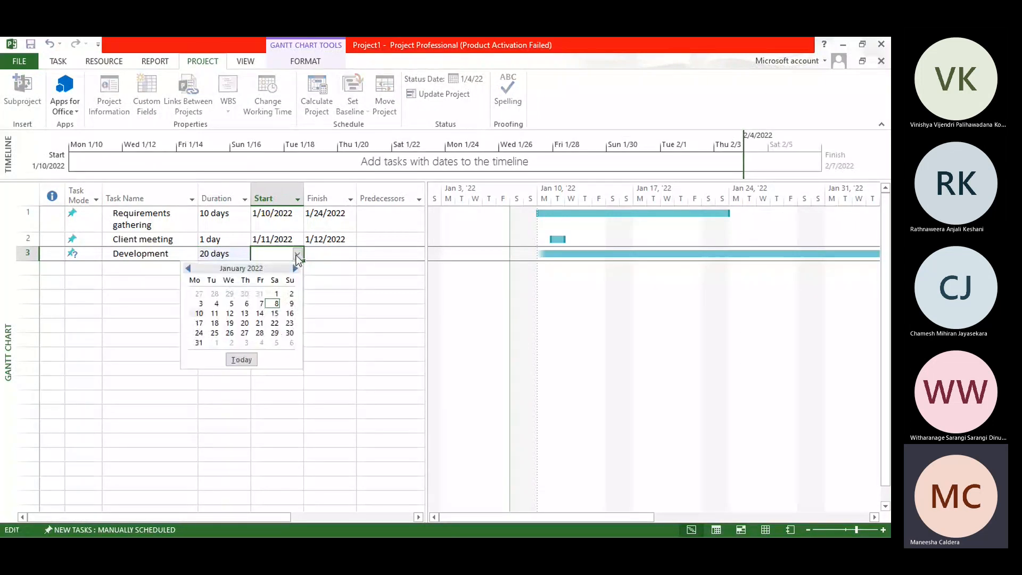
left_click(298, 255)
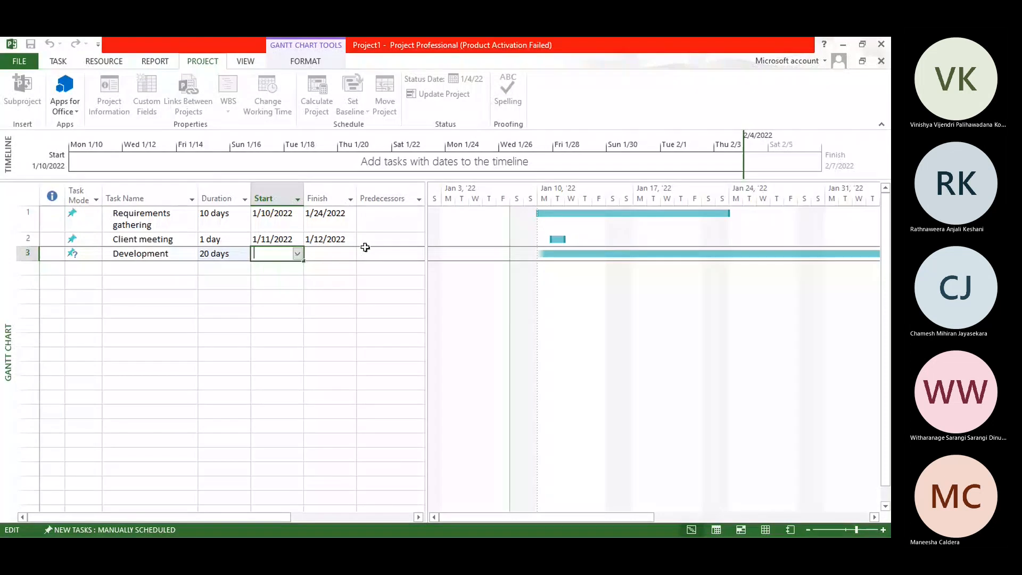
left_click(381, 254)
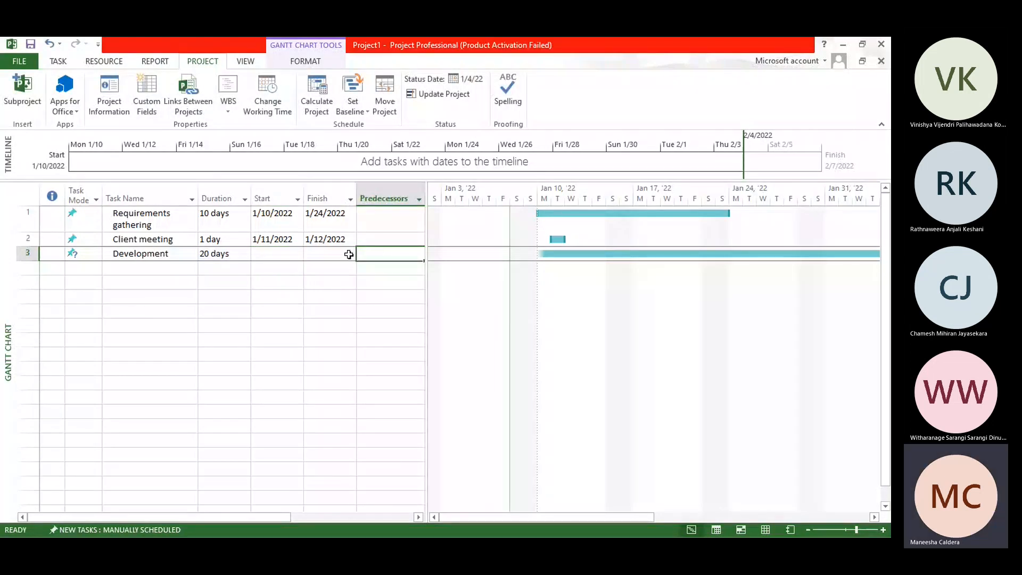
left_click(298, 253)
left_click(299, 253)
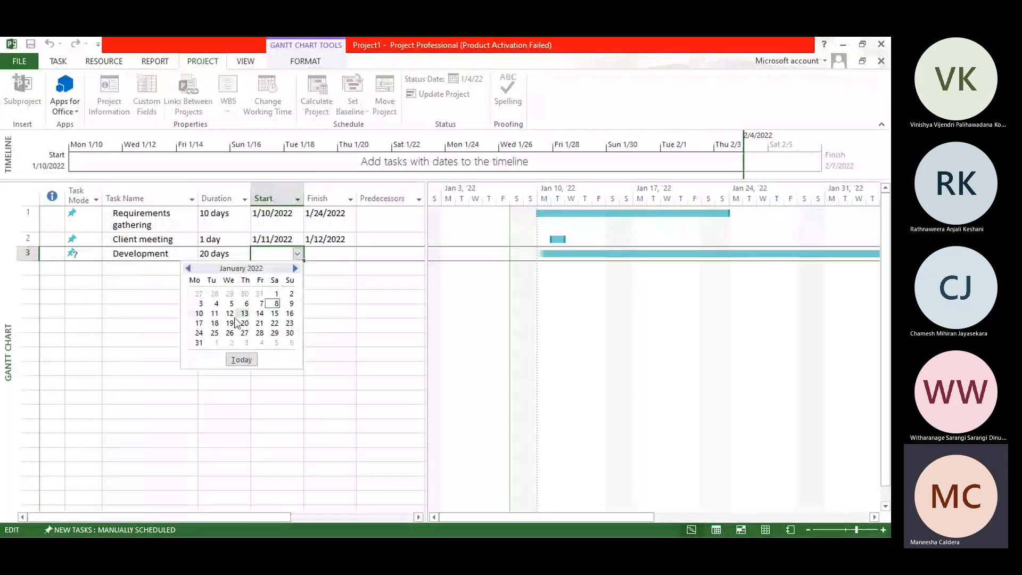
left_click(199, 323)
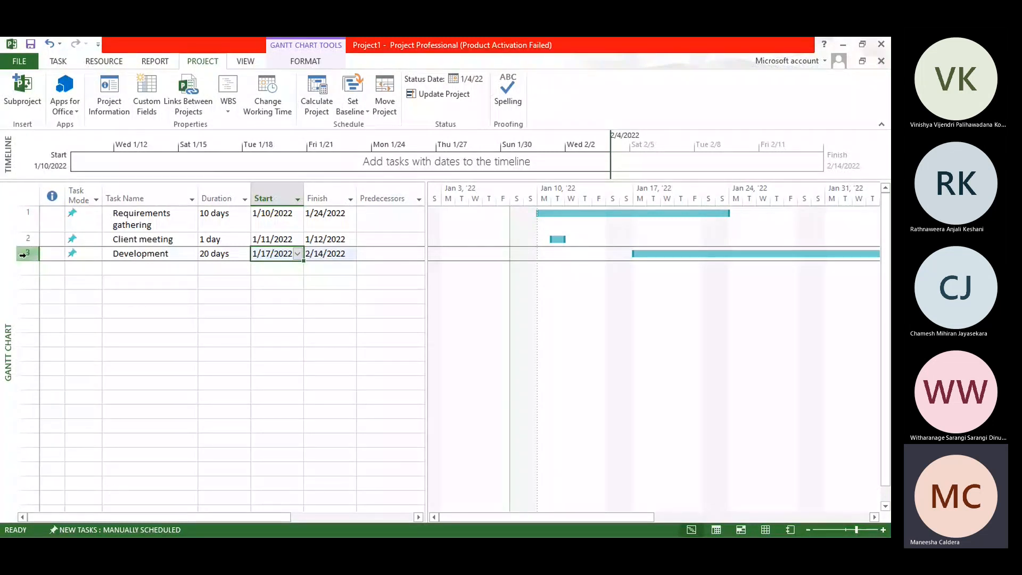
Step: Change the task mode of the Development and Client meeting tasks to Auto Scheduled
left_click(84, 255)
left_click(97, 254)
left_click(96, 263)
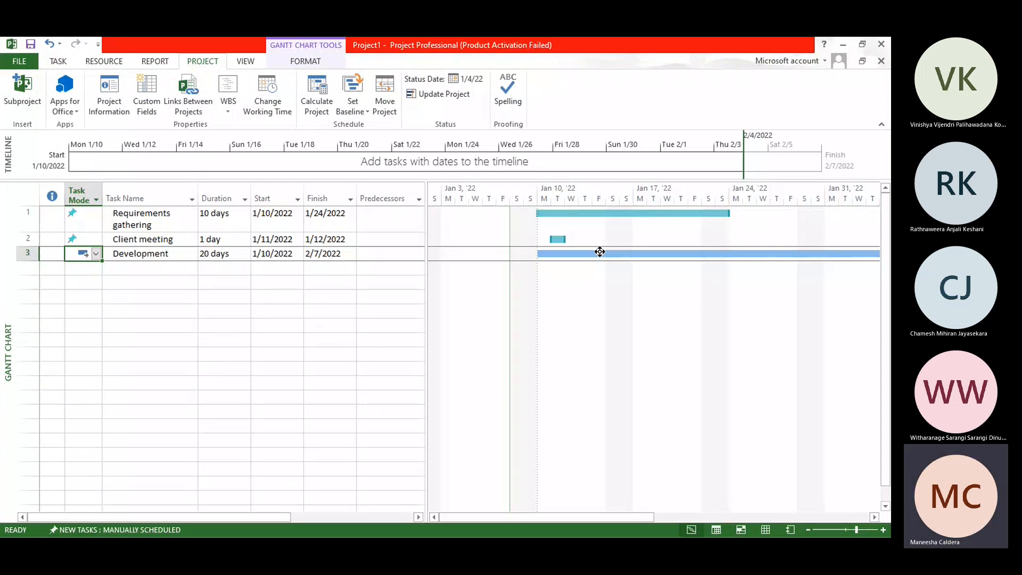
left_click(97, 239)
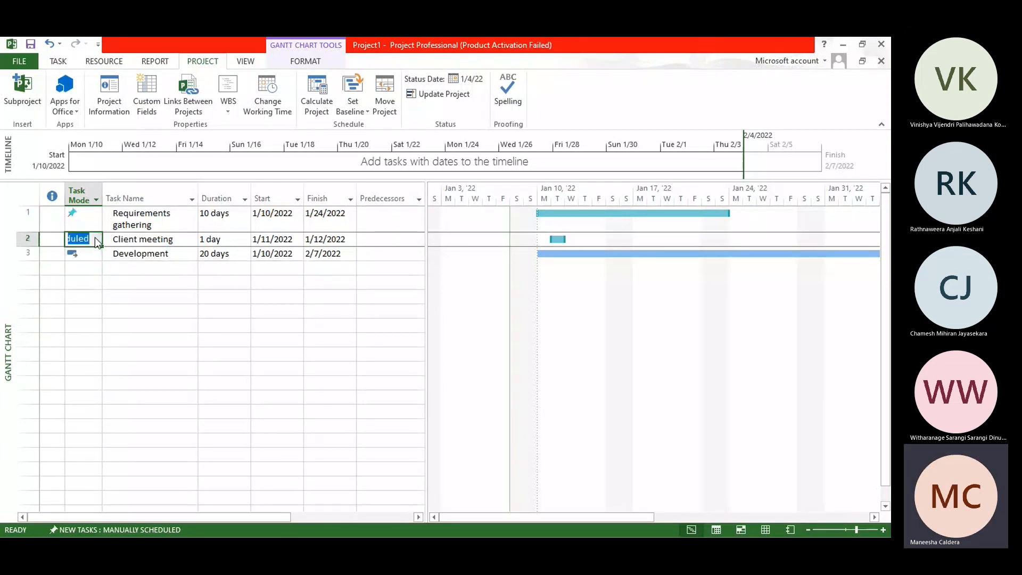
left_click(95, 237)
left_click(85, 253)
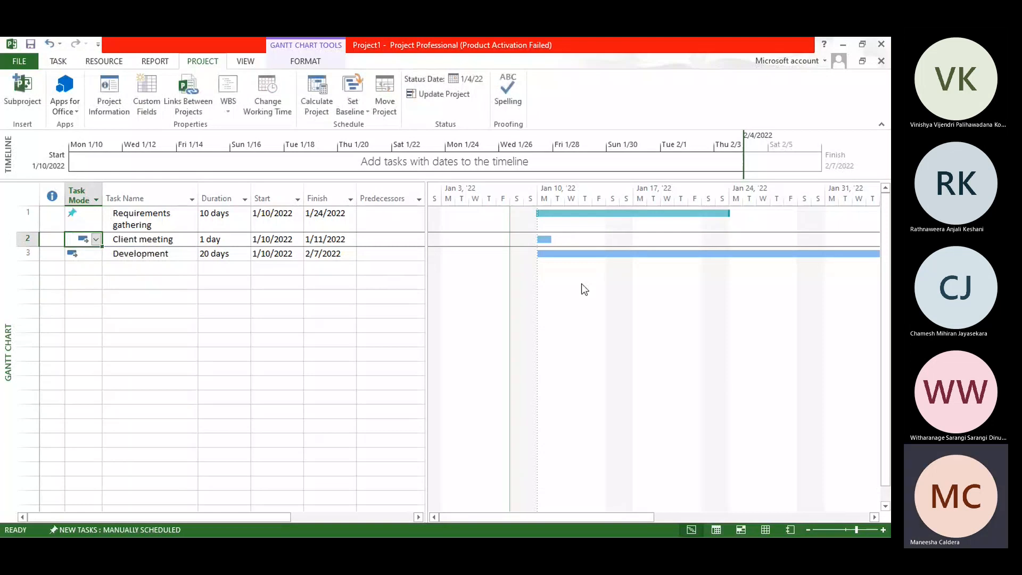
Step: Change the task mode of the Requirements gathering task to Auto Scheduled
left_click(96, 223)
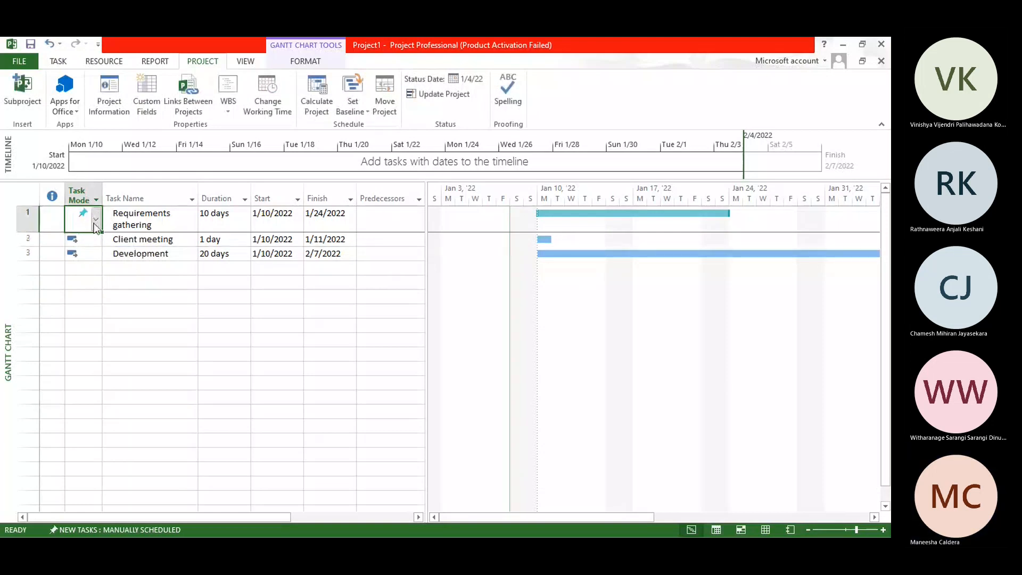
left_click(97, 222)
left_click(96, 245)
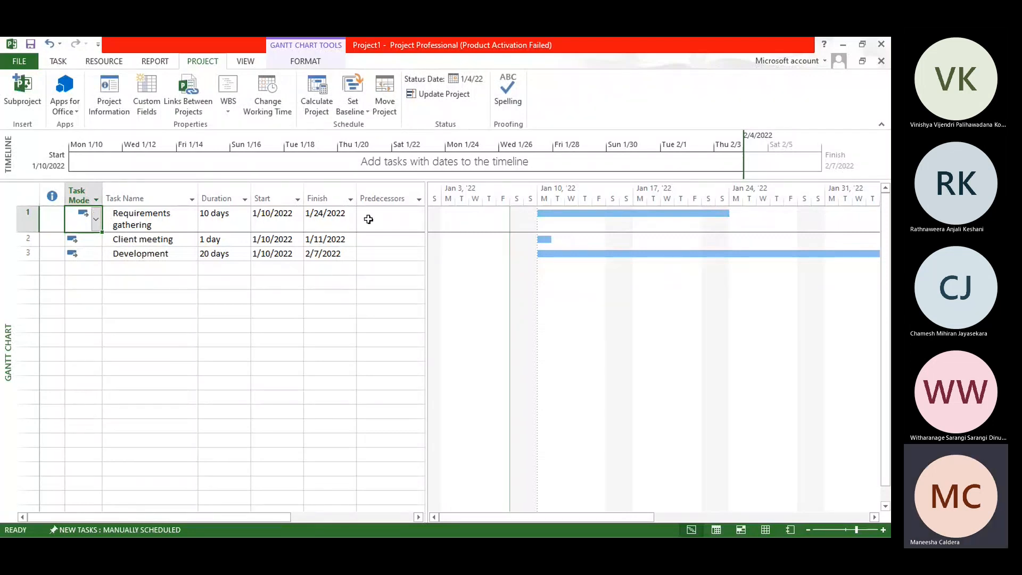
Step: Widen the task table to examine the Predecessors and Resource Names columns for Requirements gathering, and narrow the table again
left_click(386, 214)
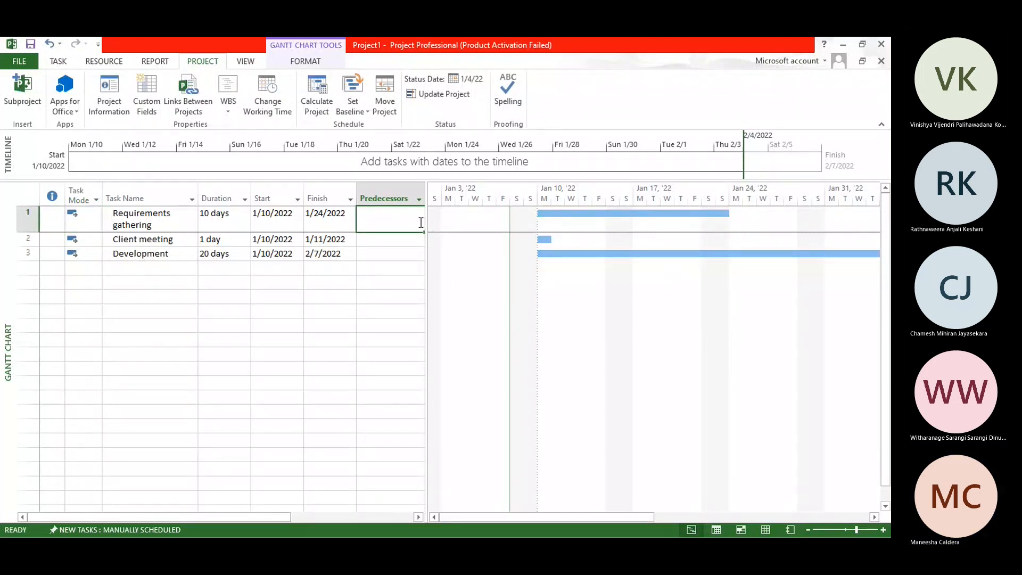
left_click_drag(424, 222, 545, 234)
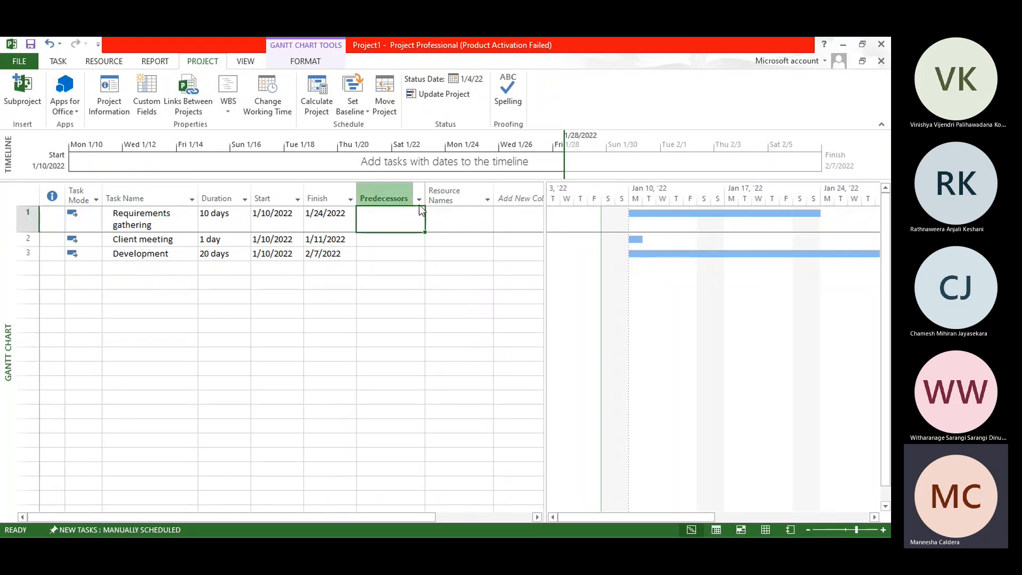
left_click(475, 215)
left_click(488, 221)
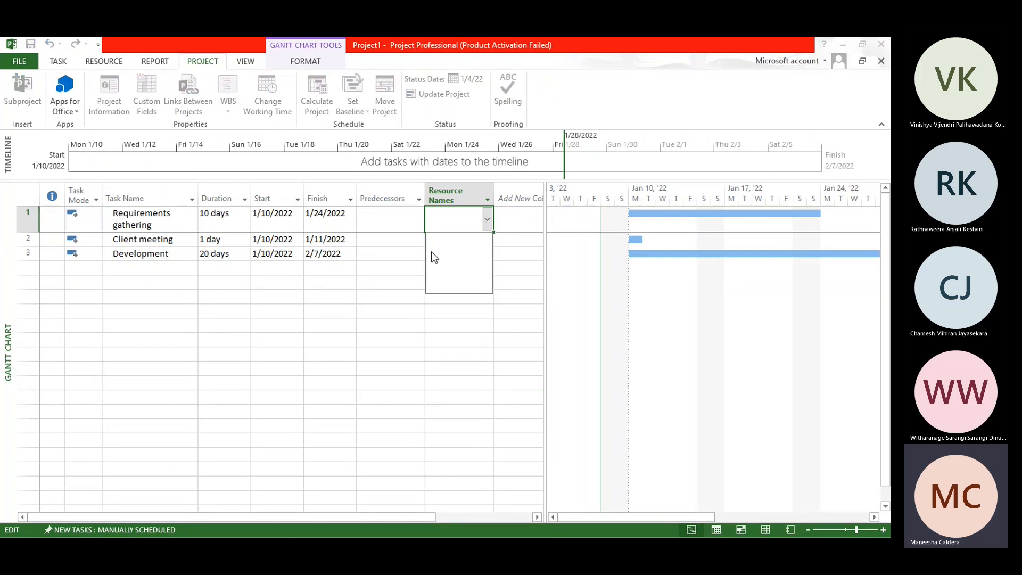
left_click_drag(545, 244, 378, 232)
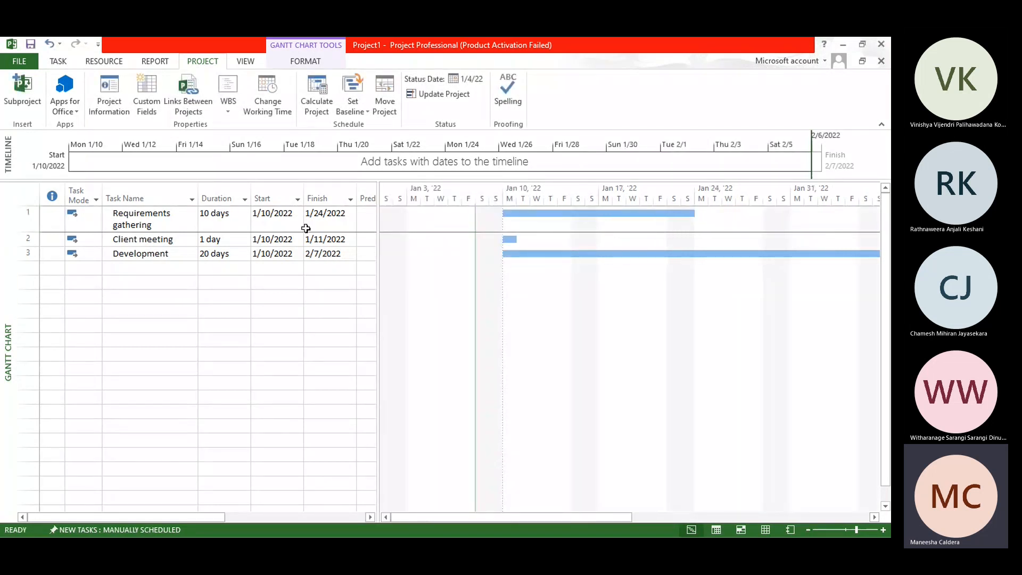
Step: Set the Requirements gathering task's mode back to Manually Scheduled
left_click(86, 219)
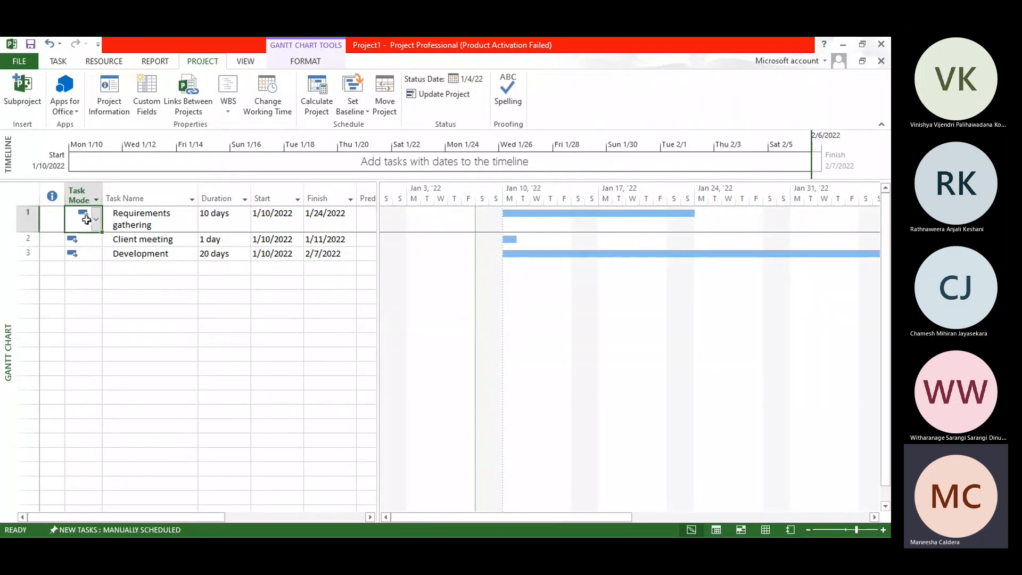
left_click(97, 219)
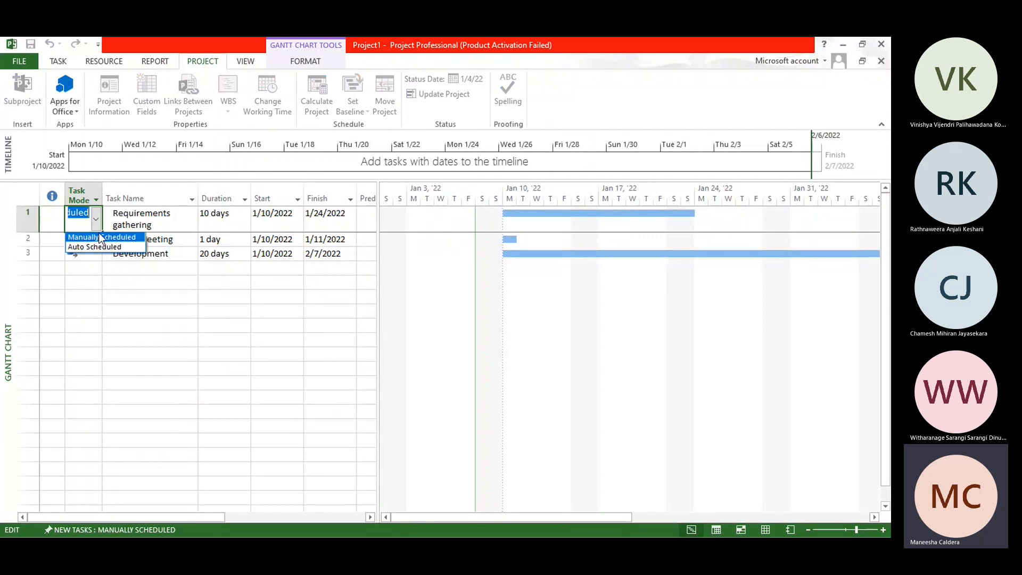
left_click(100, 237)
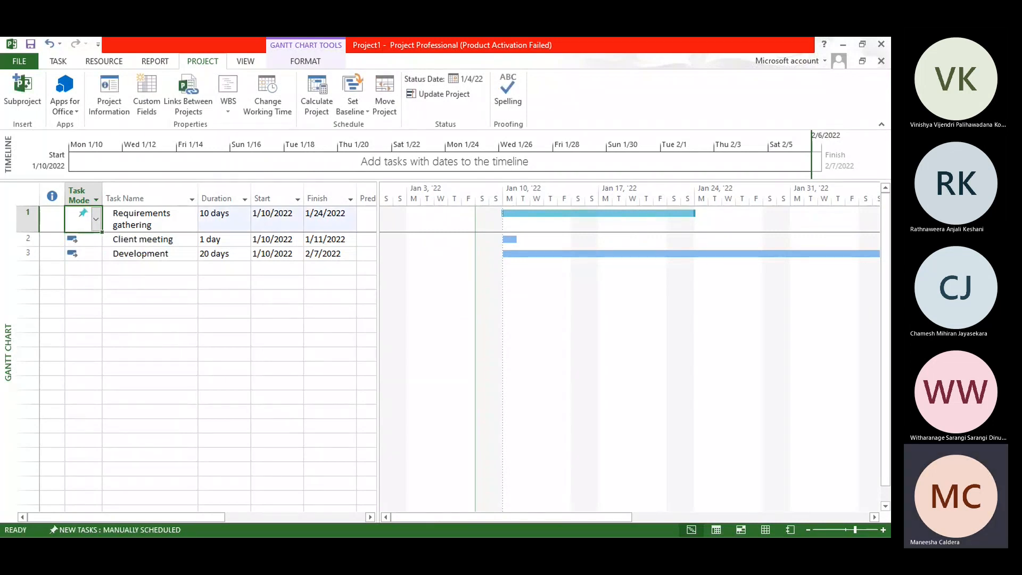
Step: Change the task mode of the Client meeting and Development tasks to Manually Scheduled
left_click(82, 240)
left_click(96, 239)
left_click(91, 252)
left_click(92, 253)
left_click(96, 254)
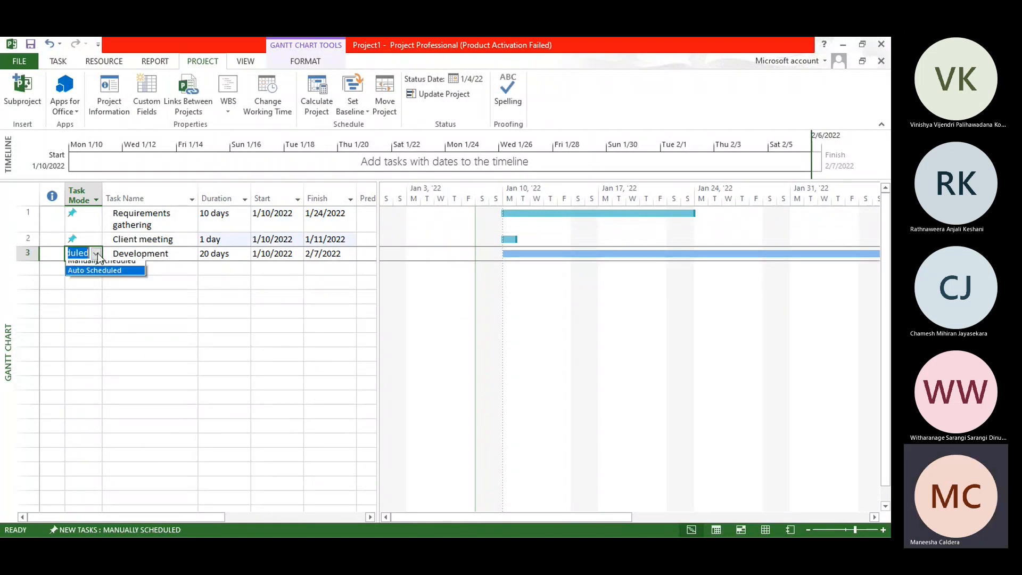
left_click(100, 265)
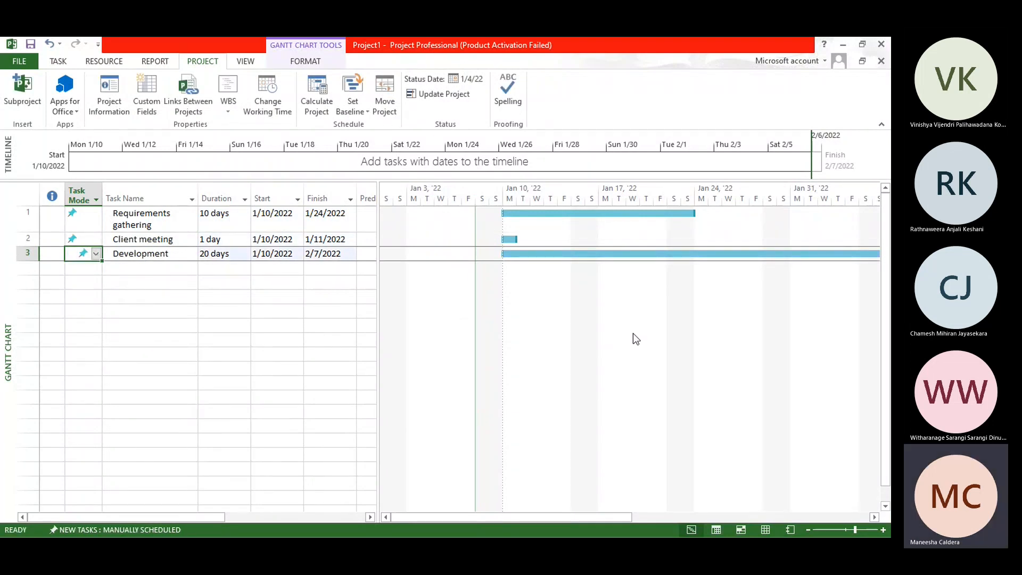
Step: Set the Client meeting task's start date to 1/18/2022
left_click(286, 243)
left_click(297, 241)
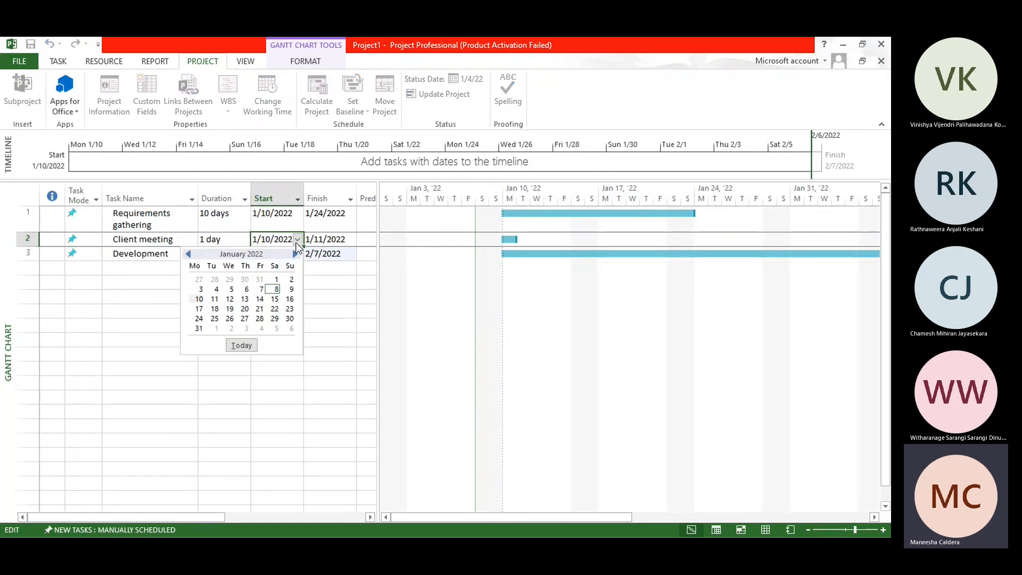
left_click(214, 308)
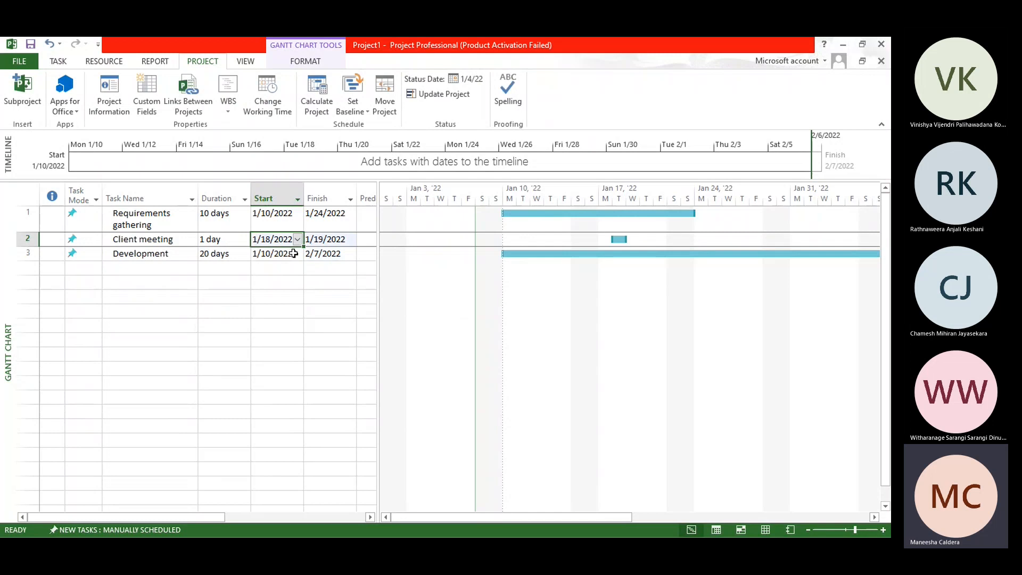
Step: Set the Development task's start date to 1/27/2022
left_click(299, 254)
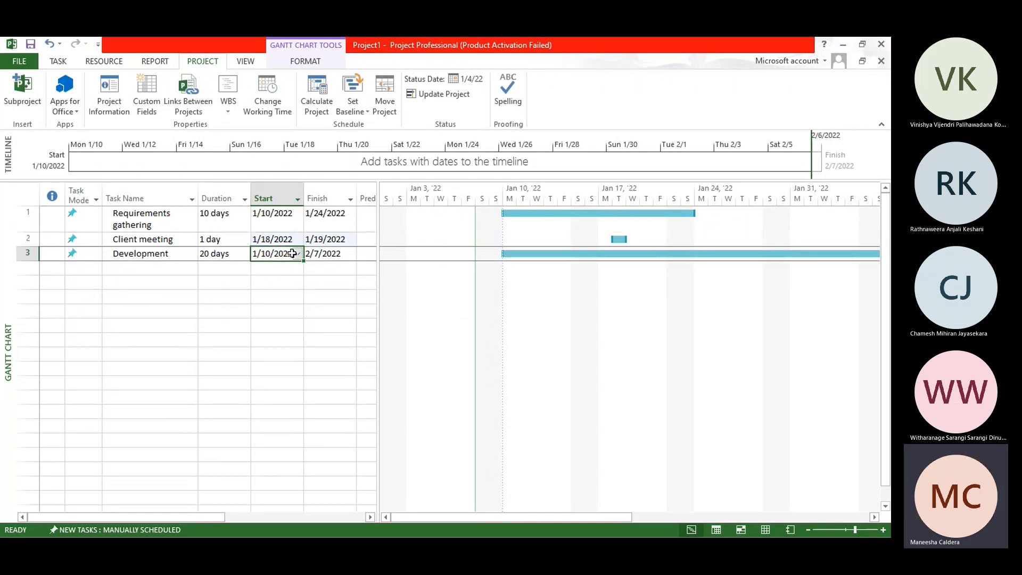
left_click(301, 256)
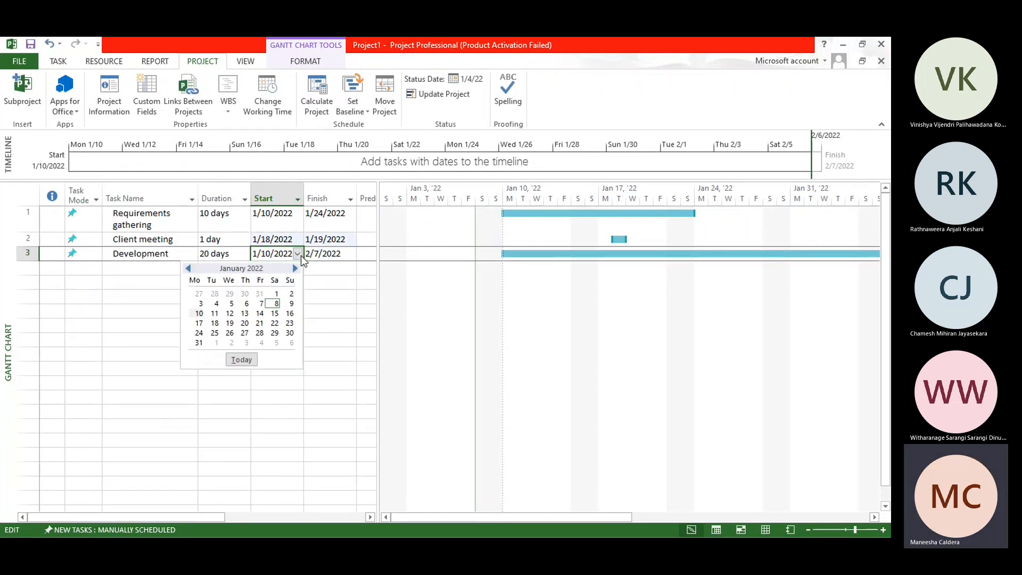
left_click(244, 334)
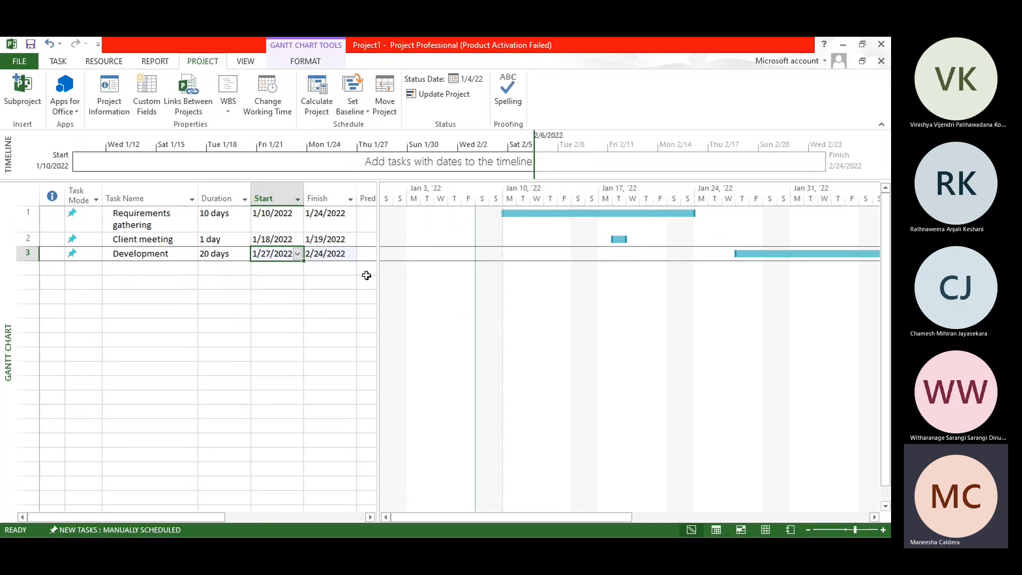
left_click(297, 297)
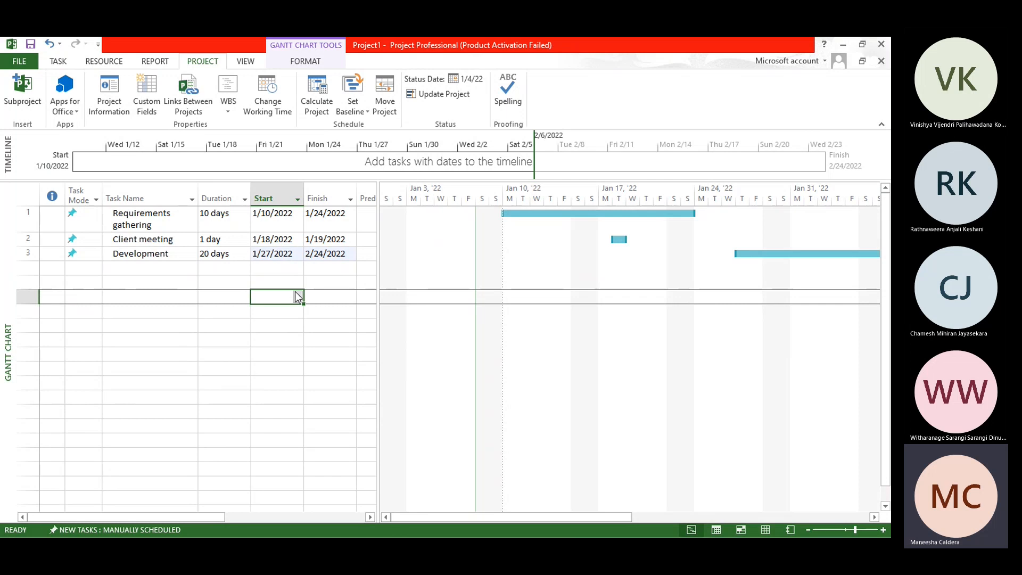
left_click(295, 292)
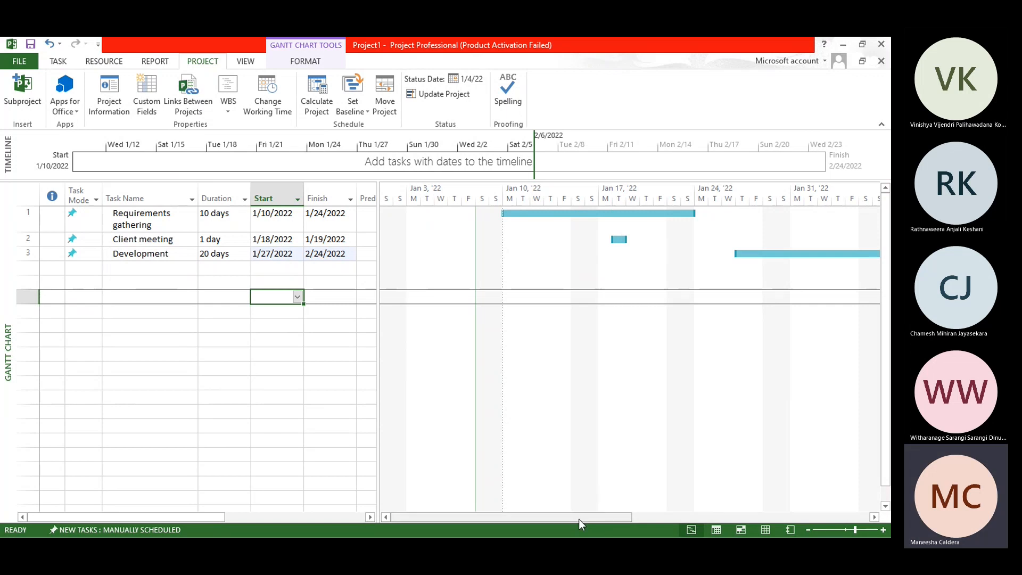
left_click_drag(579, 519, 514, 533)
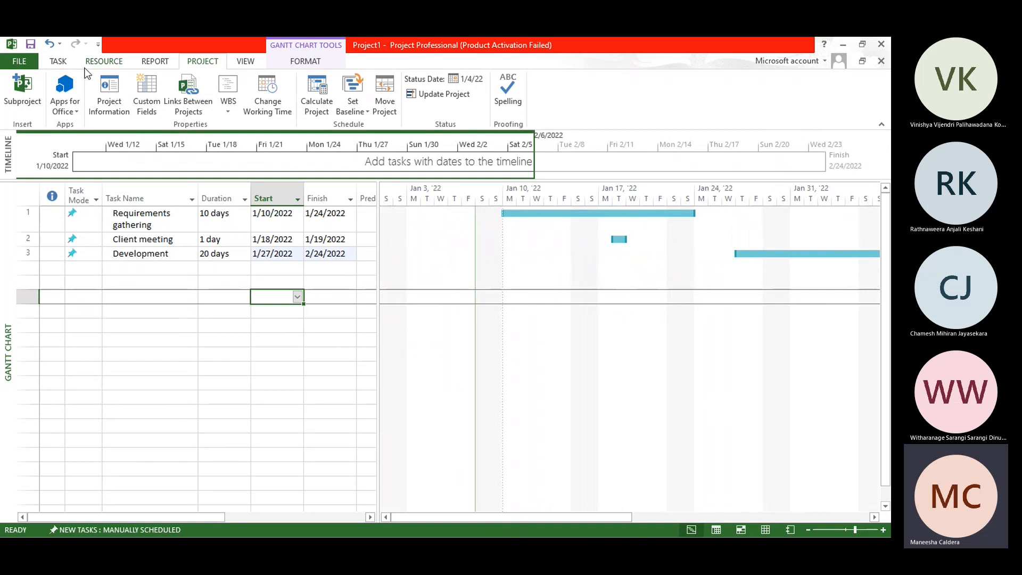
Step: Switch the project to the Calendar view, look over the scheduled tasks by month, and display a single week
left_click(60, 63)
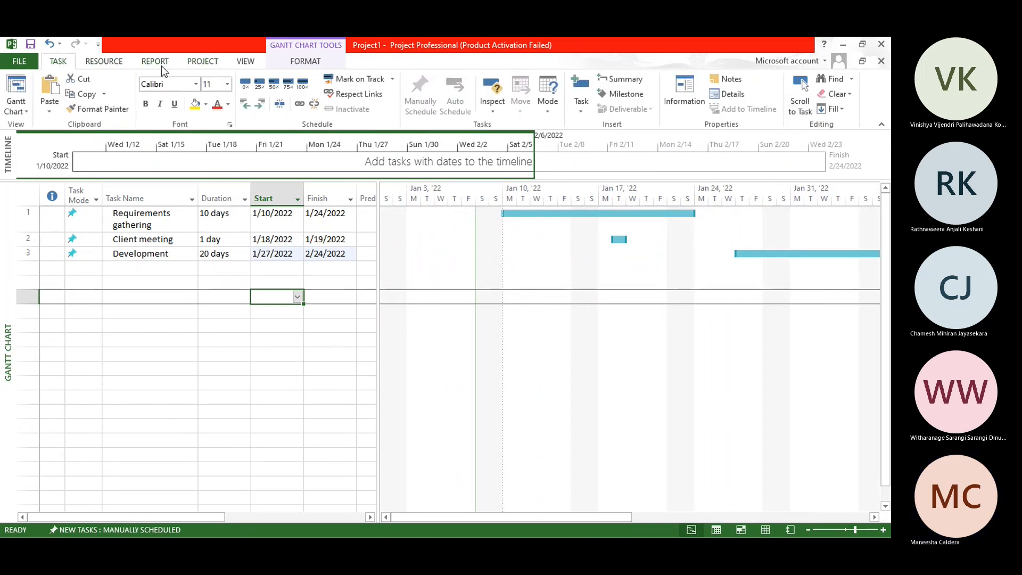
left_click(20, 112)
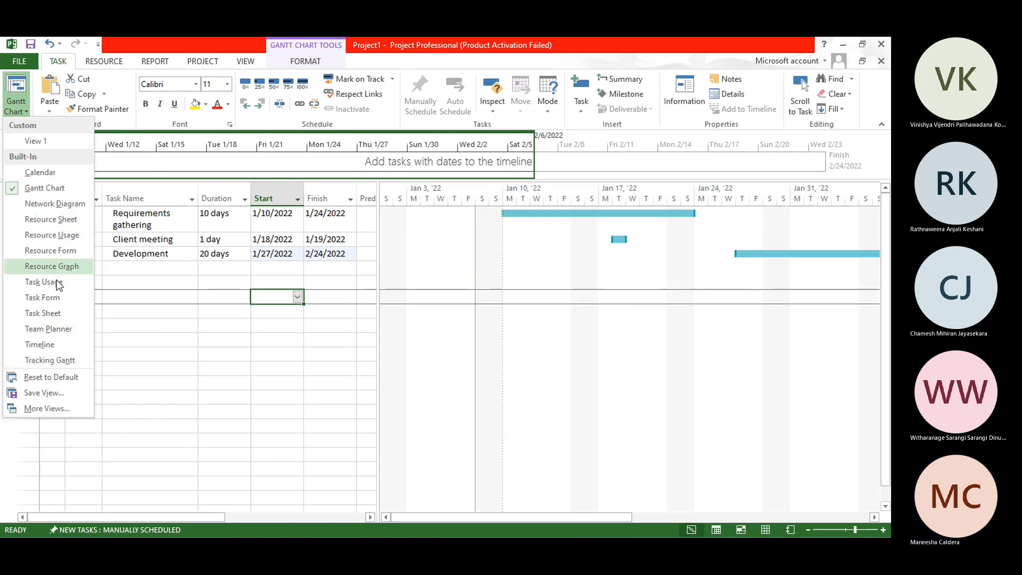
left_click(56, 172)
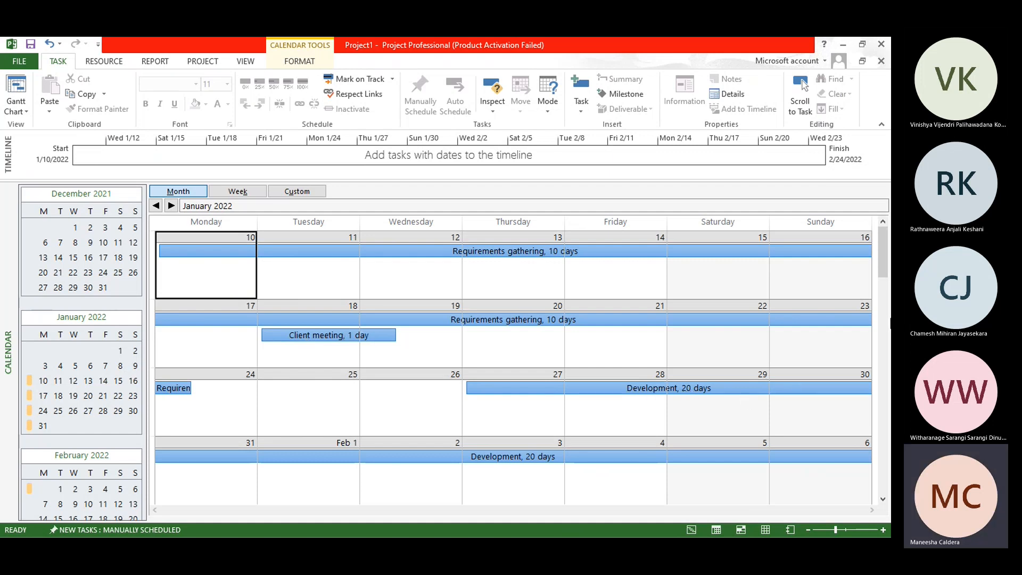
mouse_move(882, 260)
left_mouse_down()
mouse_move(877, 331)
mouse_move(883, 250)
left_mouse_up()
left_click(246, 193)
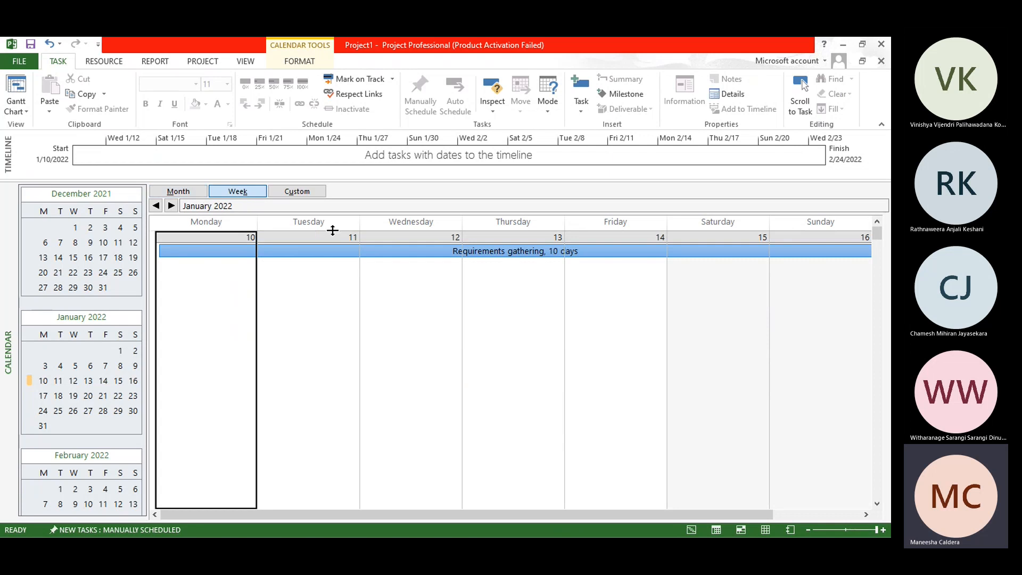
Step: Set a custom calendar zoom of 2 weeks to view the tasks, and return to the Gantt Chart view
left_click(300, 193)
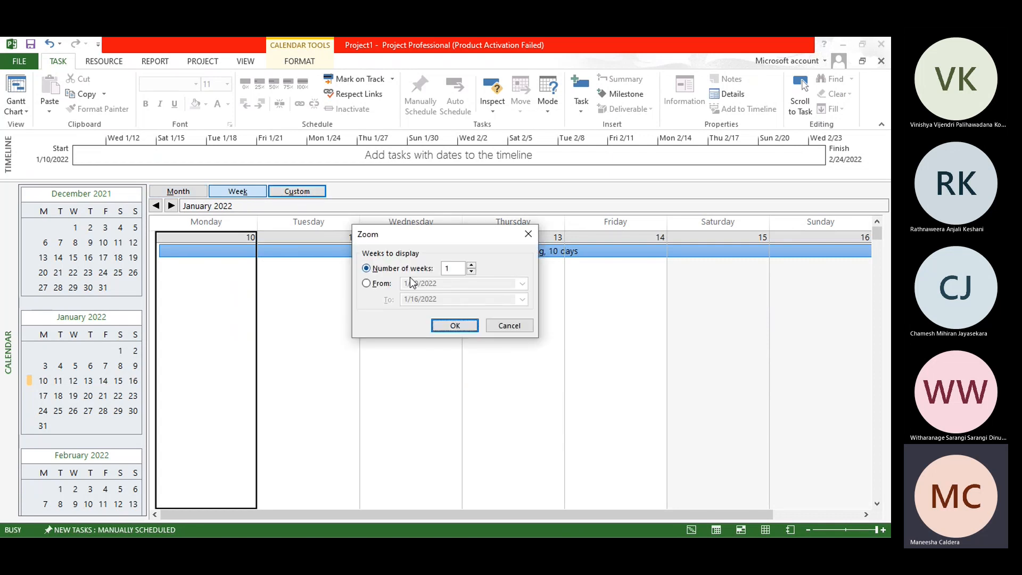
left_click(471, 272)
type("2")
key("Return")
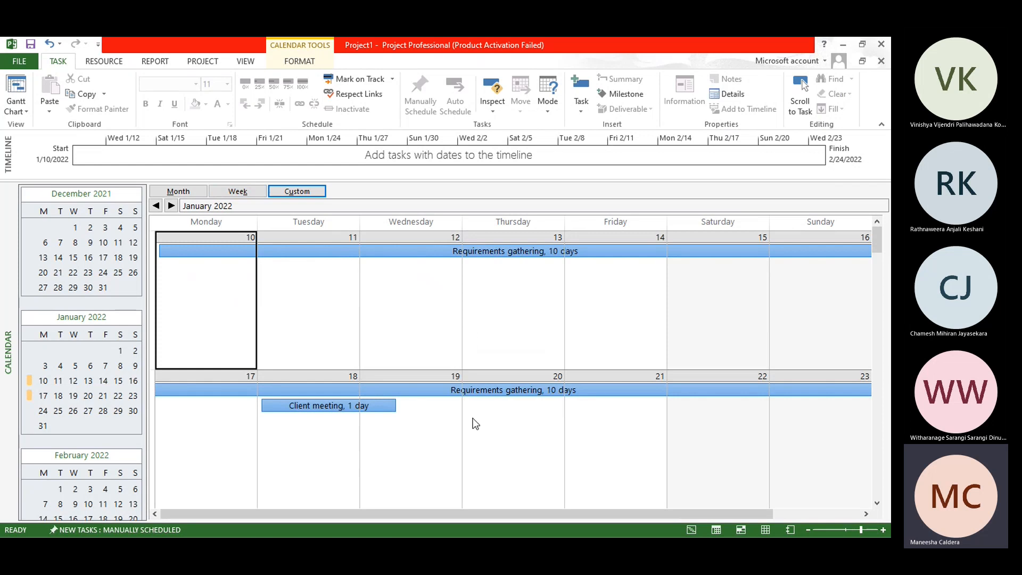
mouse_move(875, 241)
left_mouse_down()
mouse_move(876, 348)
mouse_move(877, 244)
left_mouse_up()
left_click(20, 110)
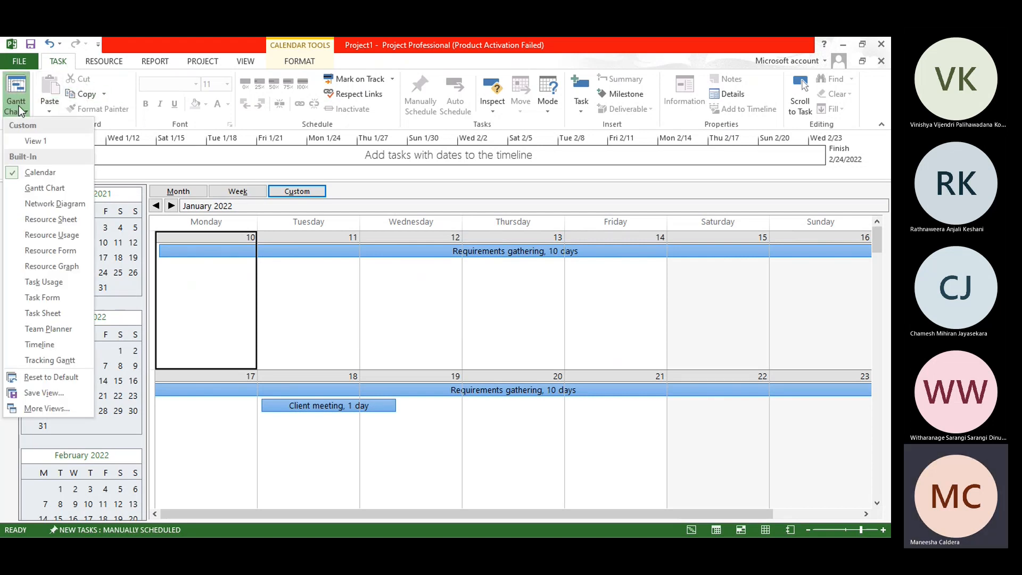
left_click(44, 188)
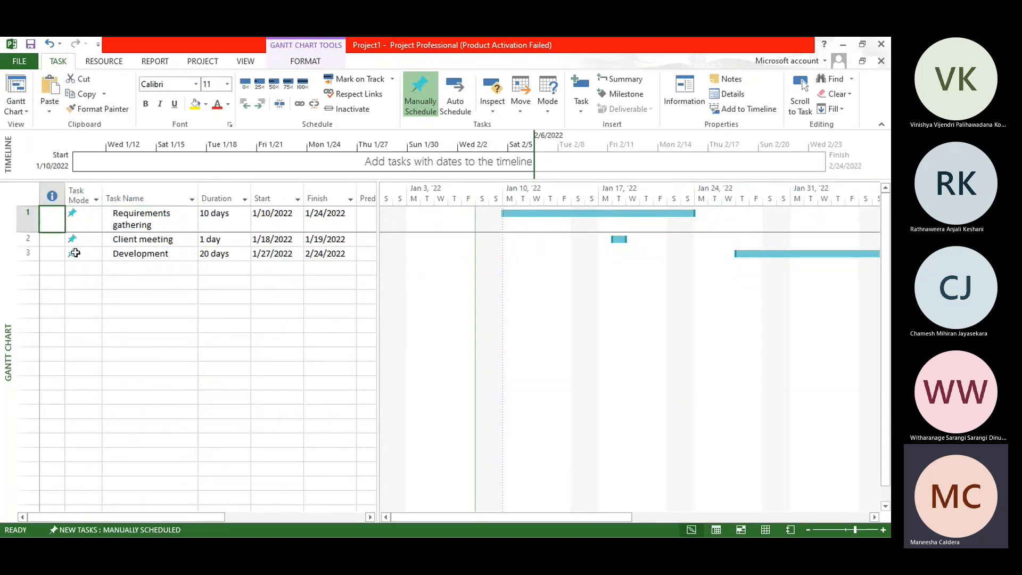
Step: Fill the Development task row with yellow and colour the Client meeting row's text red
left_click(28, 252)
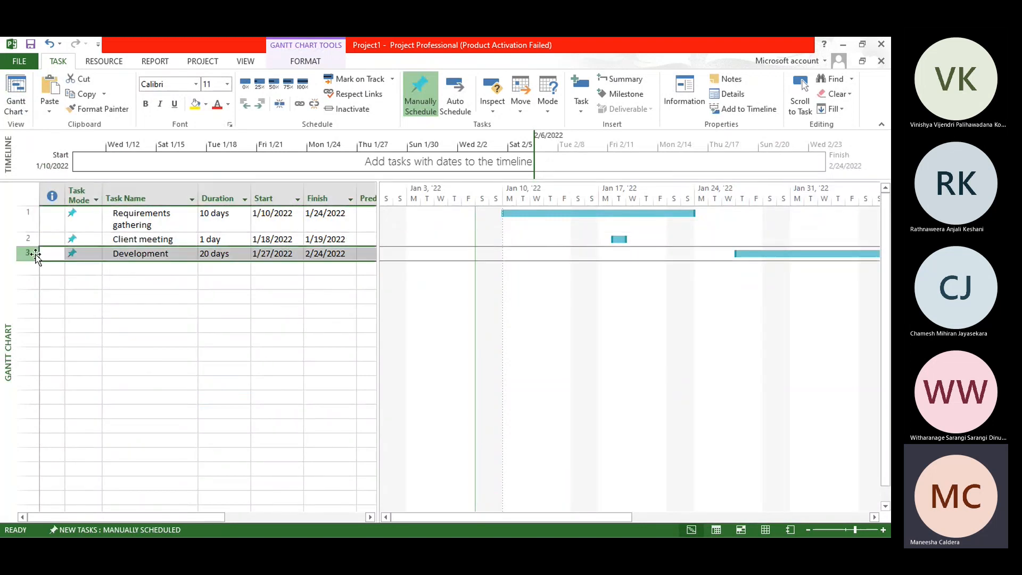
left_click(196, 105)
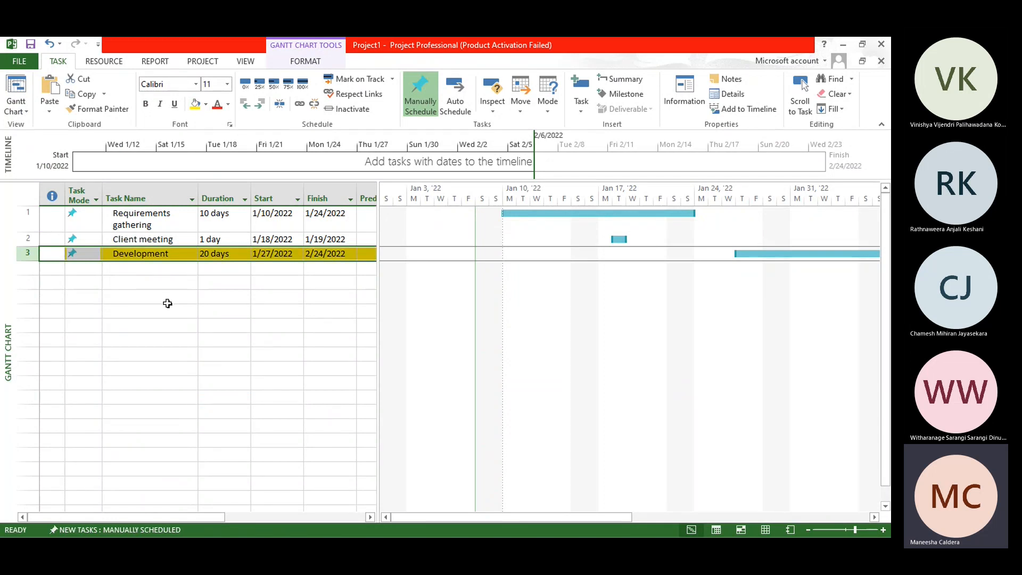
left_click(24, 238)
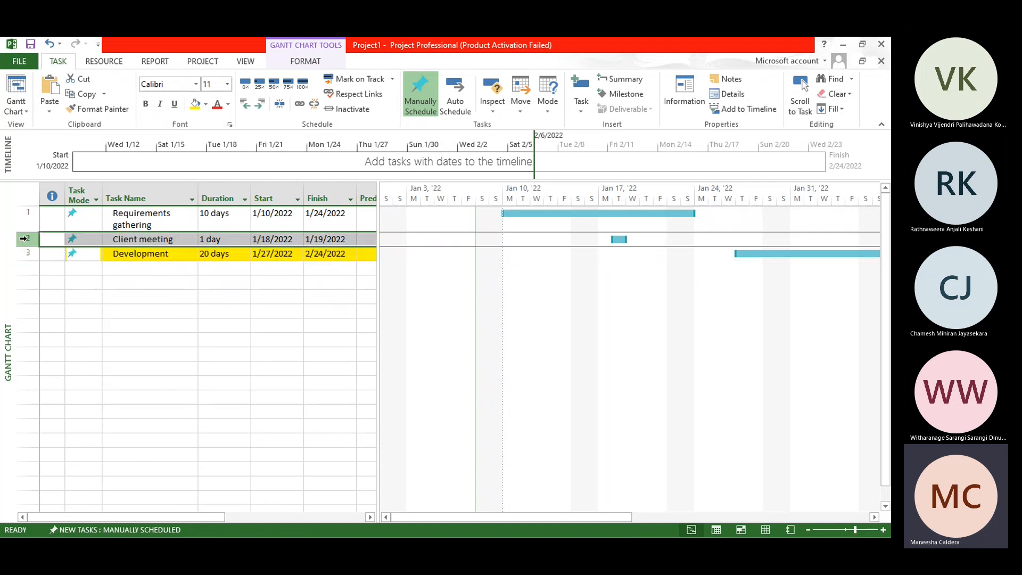
left_click(218, 339)
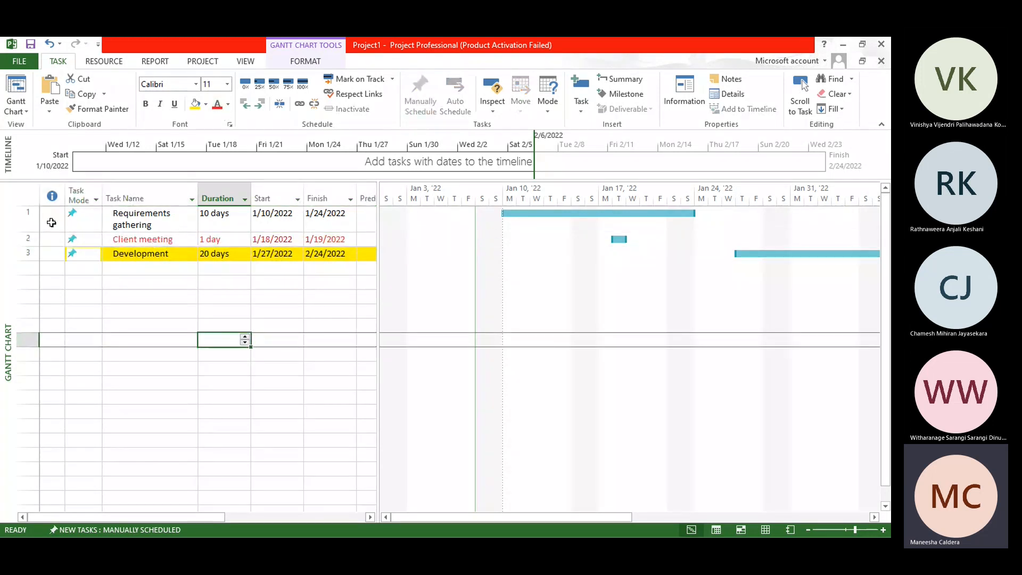
Step: Try the Bodoni MT Black font on the Requirements gathering row and undo the font change
left_click(22, 214)
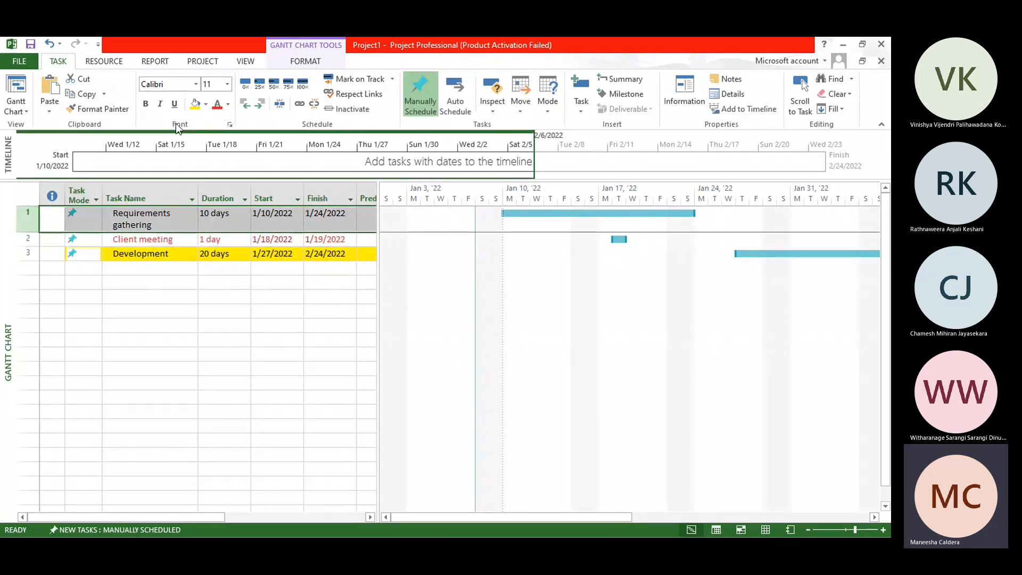
left_click(197, 89)
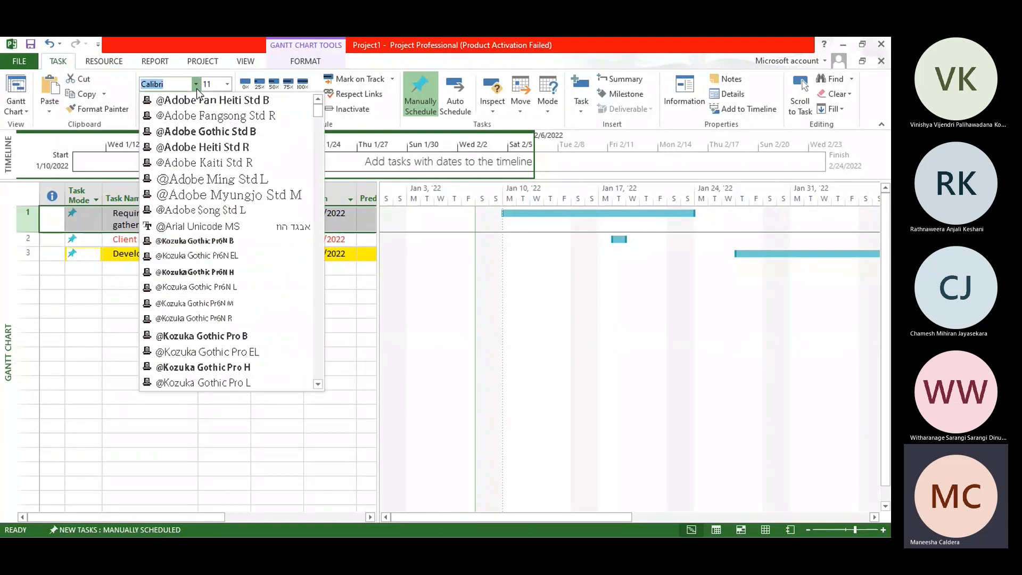
scroll(183, 208, "down", 15)
left_click(180, 210)
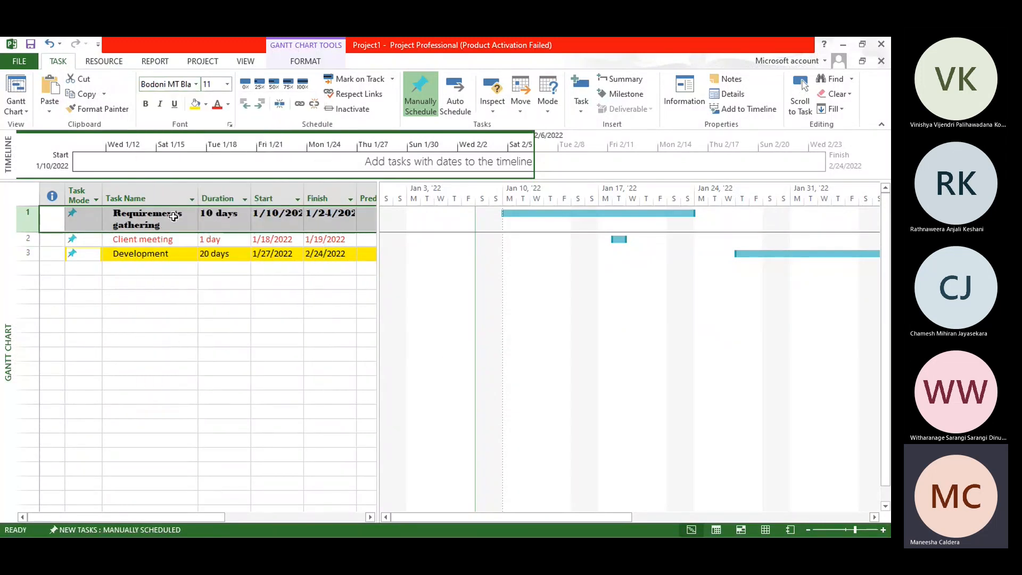
left_click(310, 288)
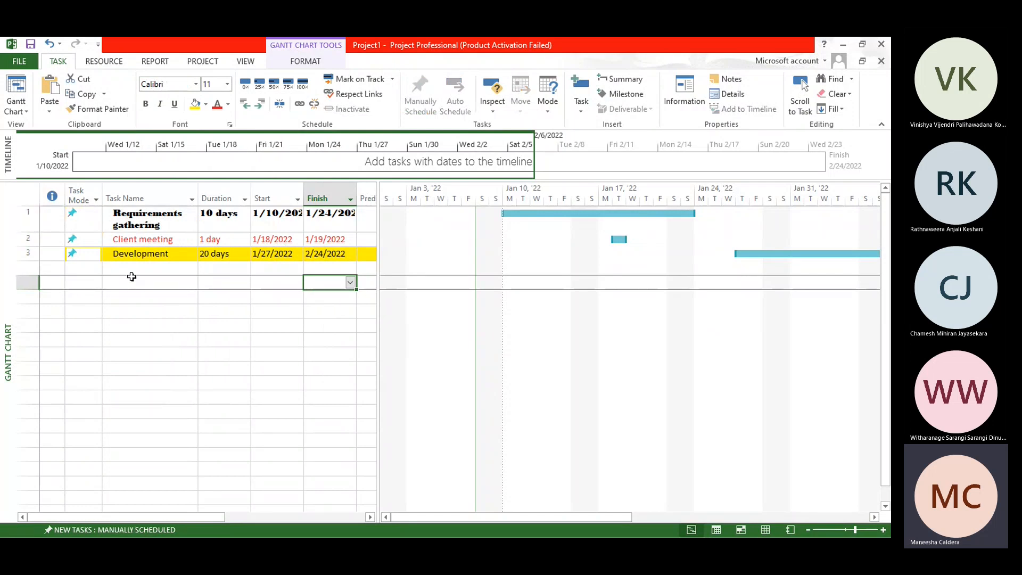
key("ctrl+z")
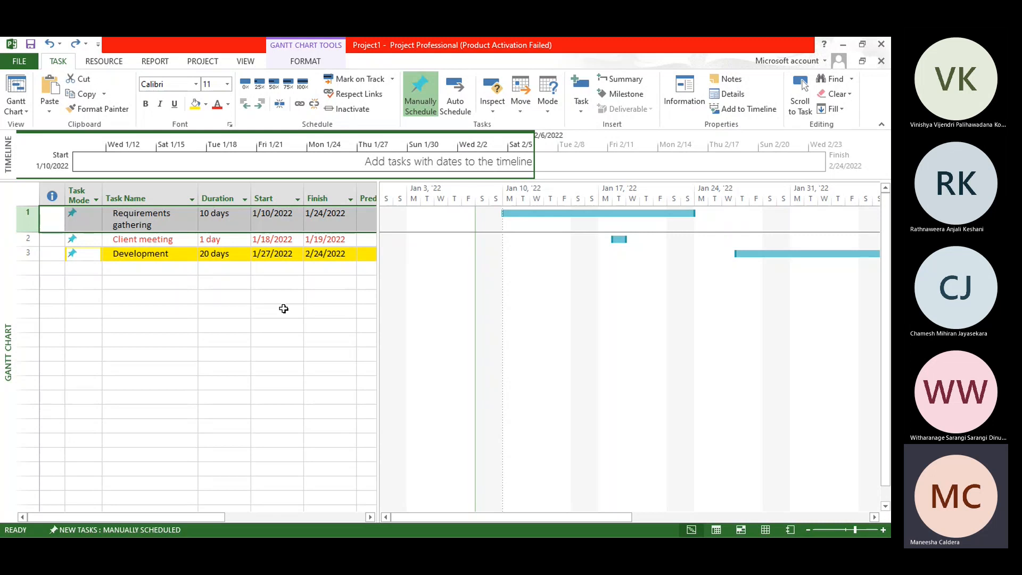
left_click(144, 292)
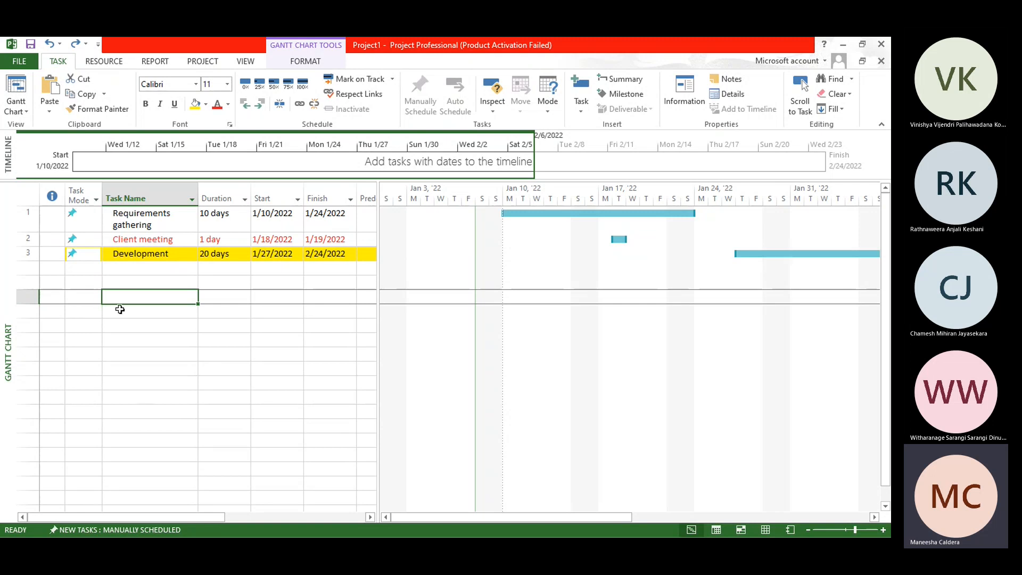
left_click(83, 266)
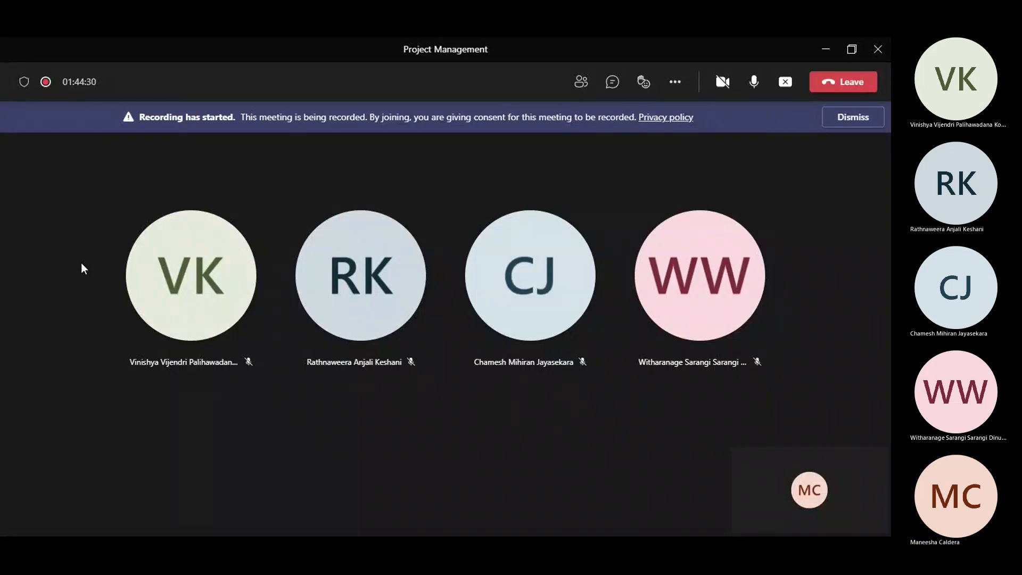
Step: Switch to the Microsoft Teams meeting window and stop sharing the screen
left_click(786, 82)
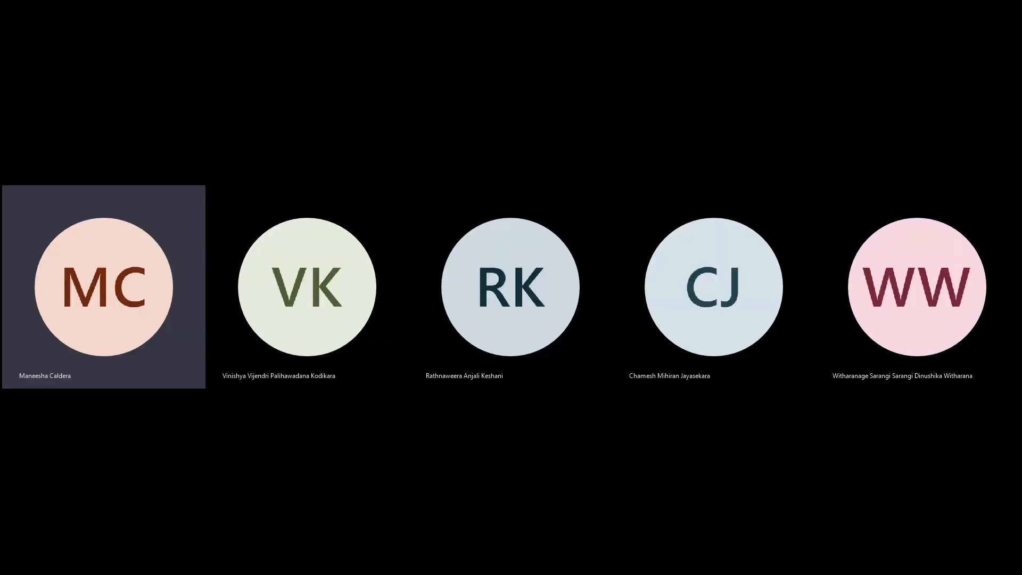
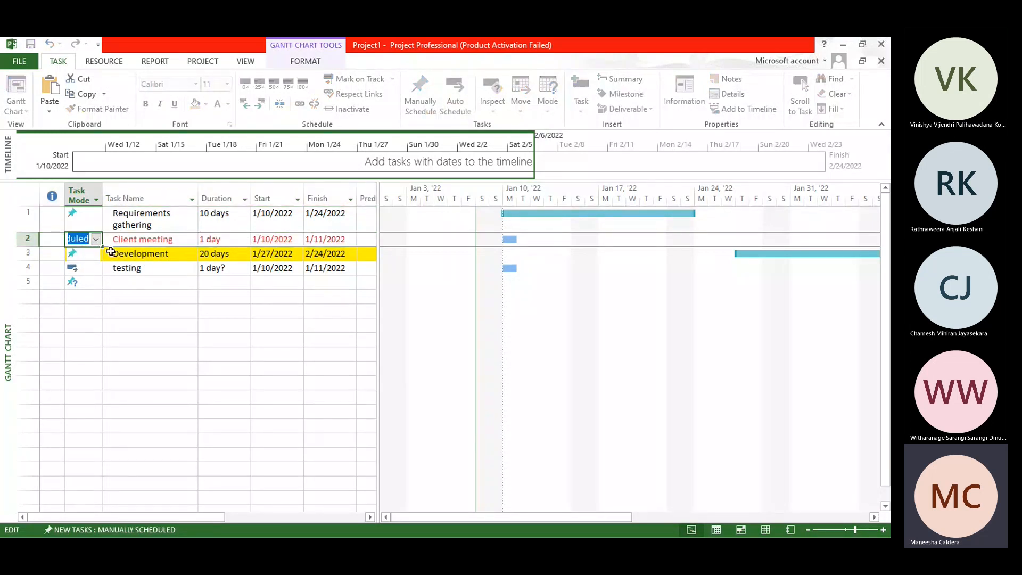
Step: Switch the Client meeting task to Manually Scheduled and set its start date to 1/20/2022
left_click(81, 305)
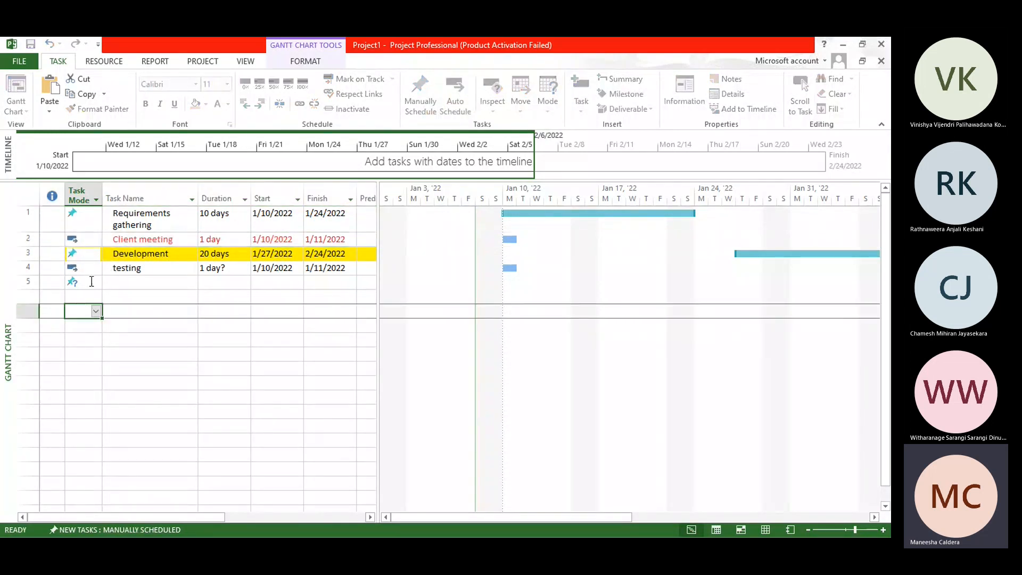
left_click(91, 240)
left_click(96, 240)
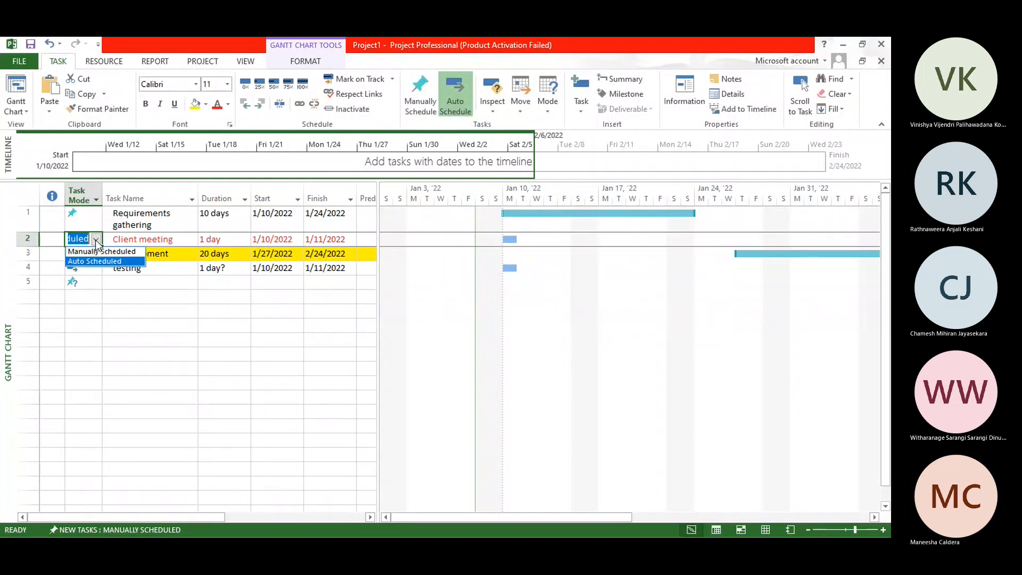
left_click(101, 251)
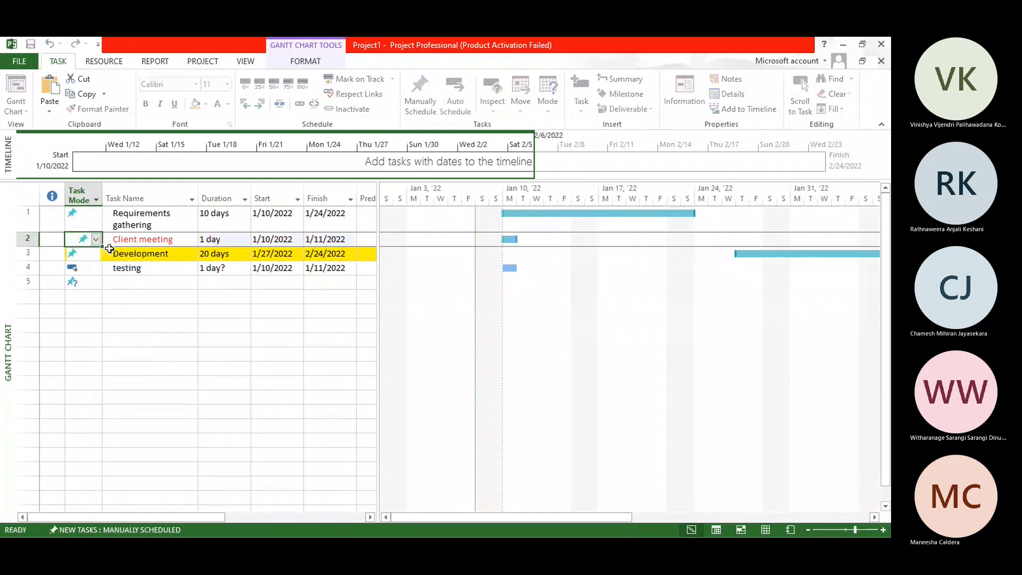
left_click(282, 240)
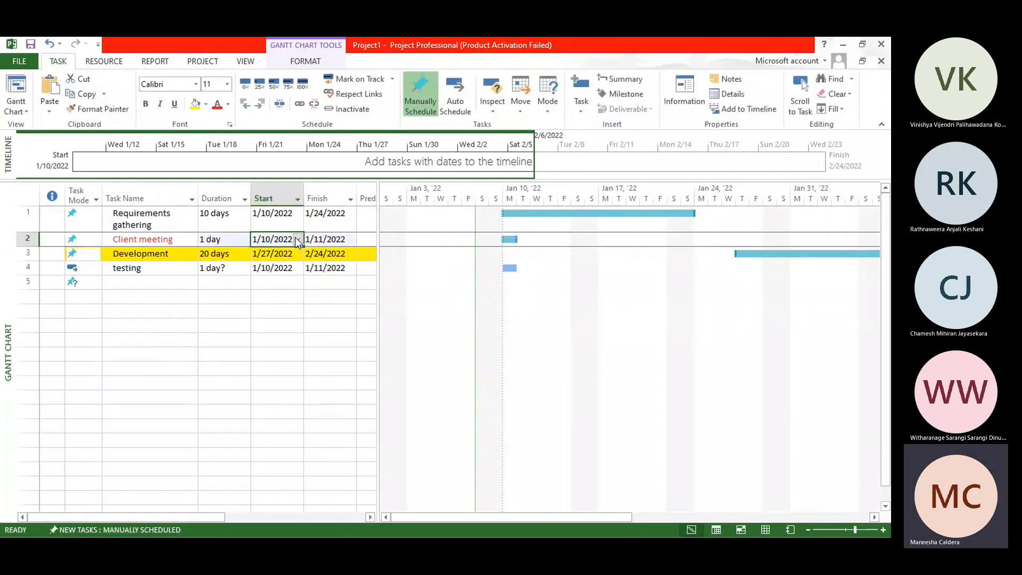
left_click(298, 241)
left_click(244, 309)
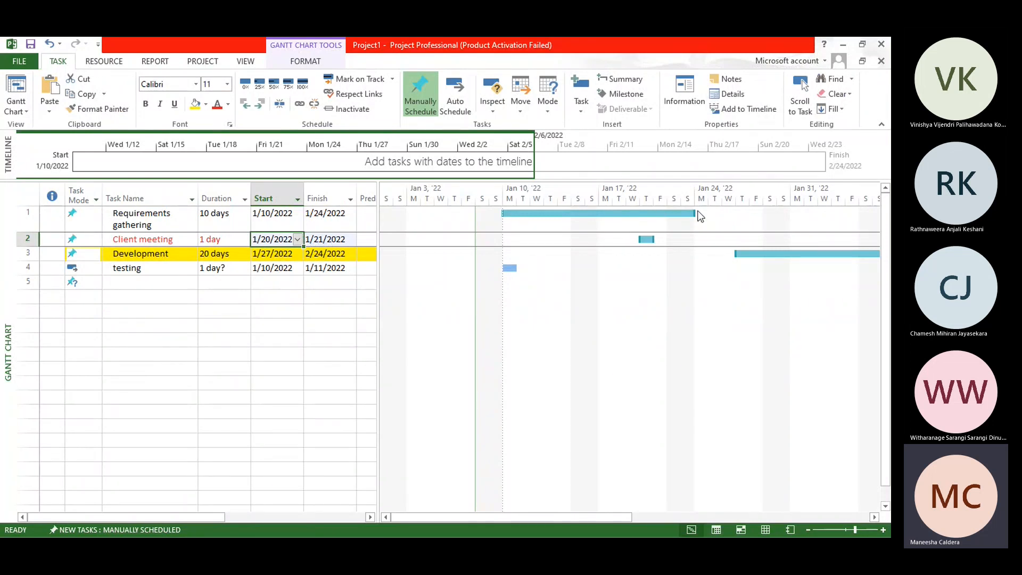
Step: Reschedule the Client meeting task by moving its Gantt bar so it starts on 1/24/2022
left_click(646, 238)
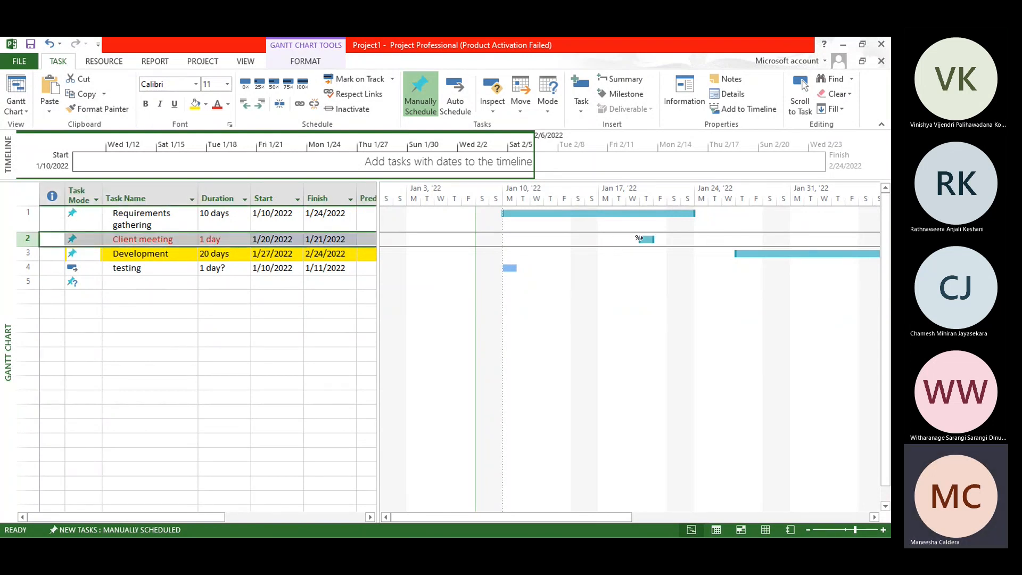
mouse_move(646, 238)
left_mouse_down()
mouse_move(729, 237)
mouse_move(711, 235)
left_mouse_up()
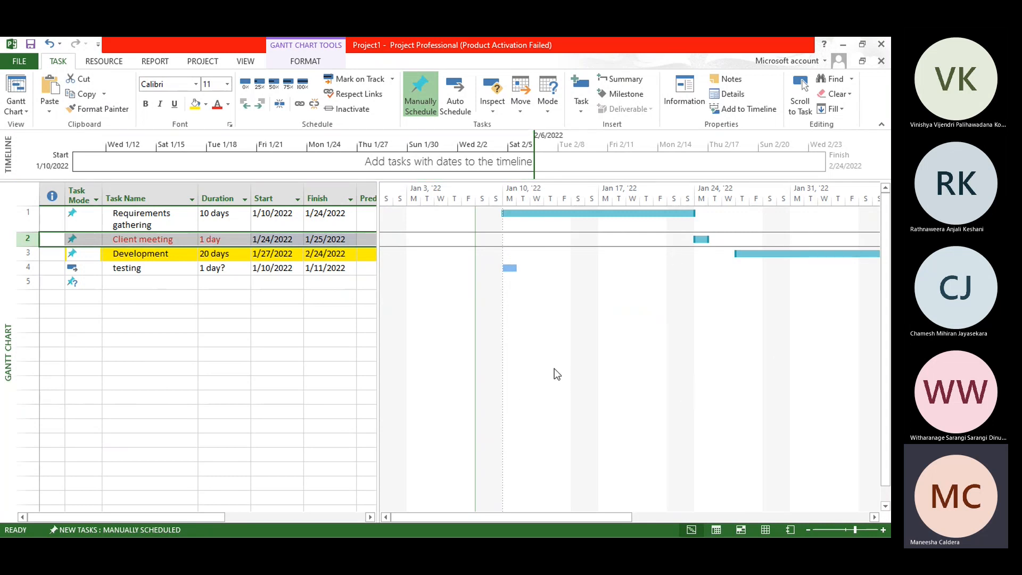
left_click(222, 326)
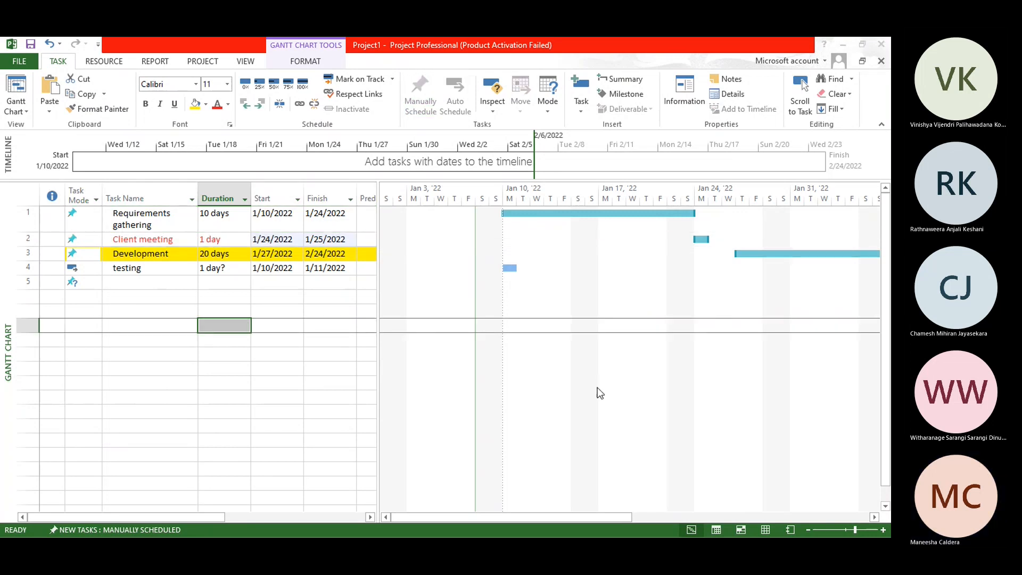
key("alt+Tab")
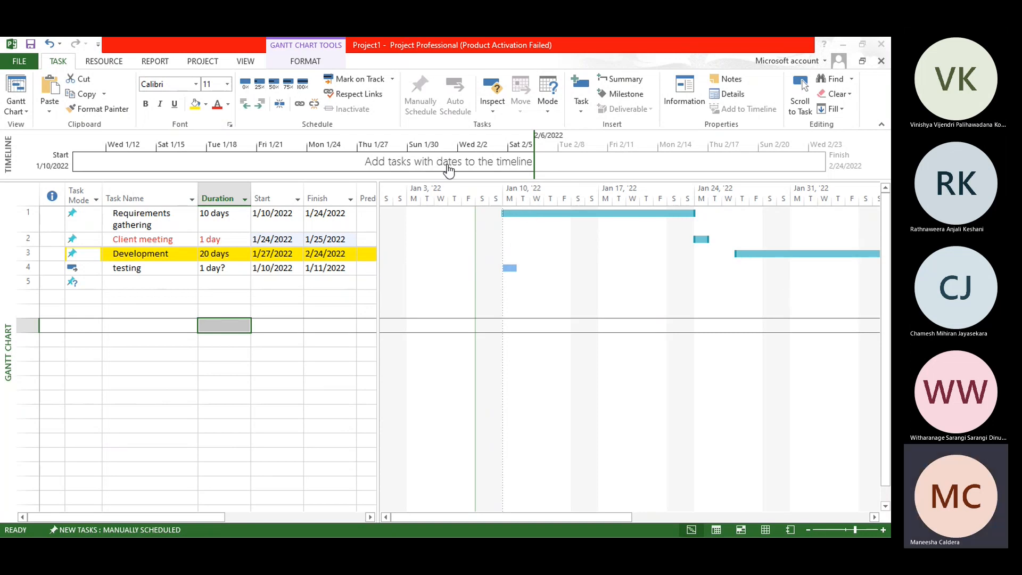
left_click(848, 315)
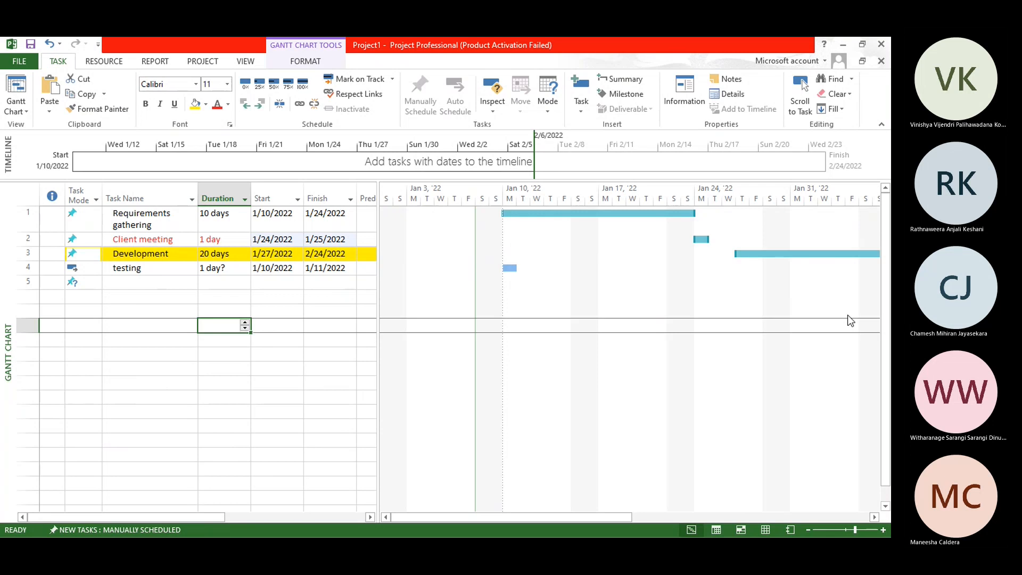
key("alt+Tab")
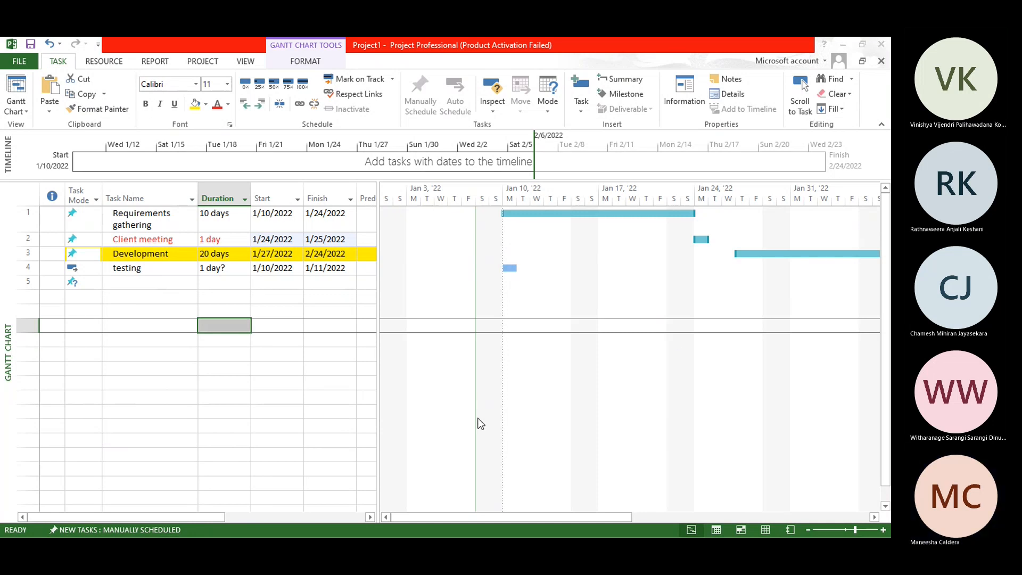
Step: Switch to the TPM in class form in Google Forms and examine the response chart for the Project 2013 ribbon question
left_click(631, 386)
left_click(653, 361)
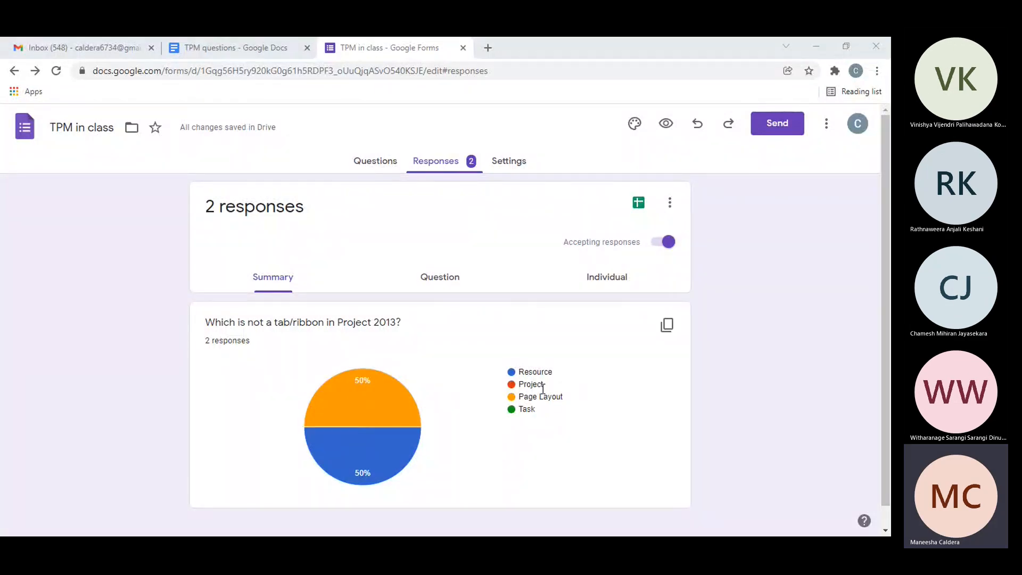
mouse_move(398, 473)
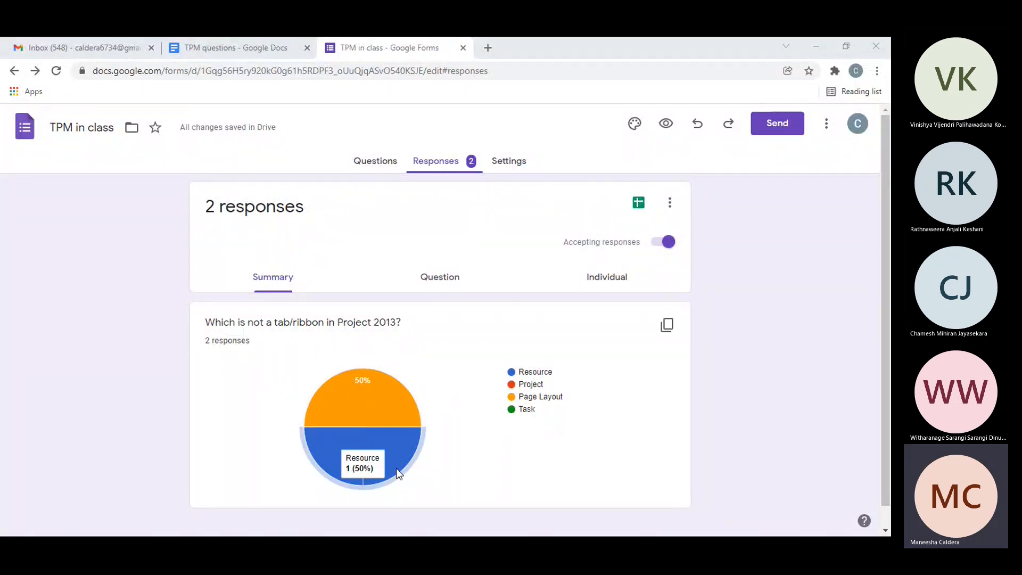
mouse_move(385, 424)
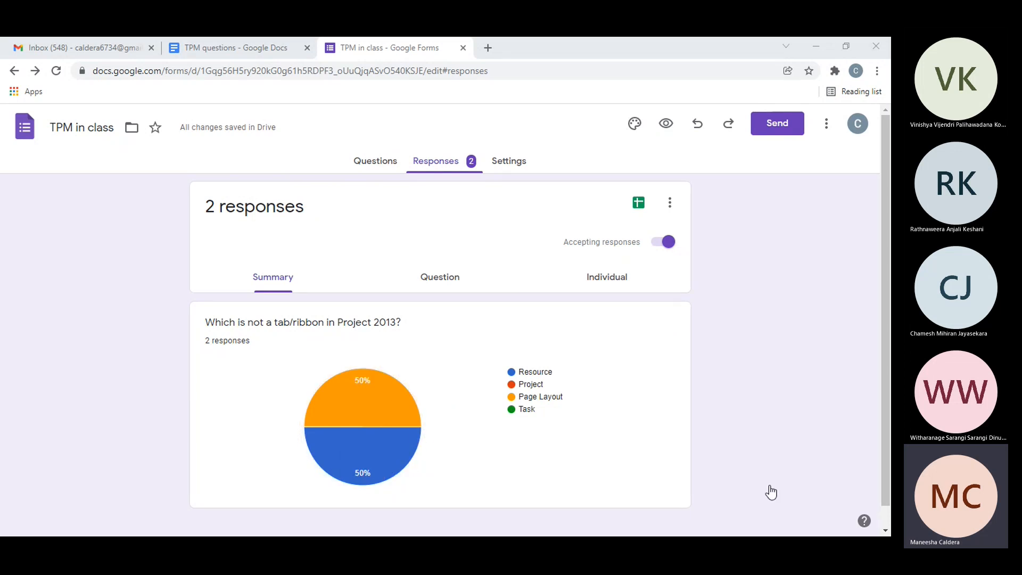
Step: Switch back to Microsoft Project and display the resource commands for review
left_click(801, 516)
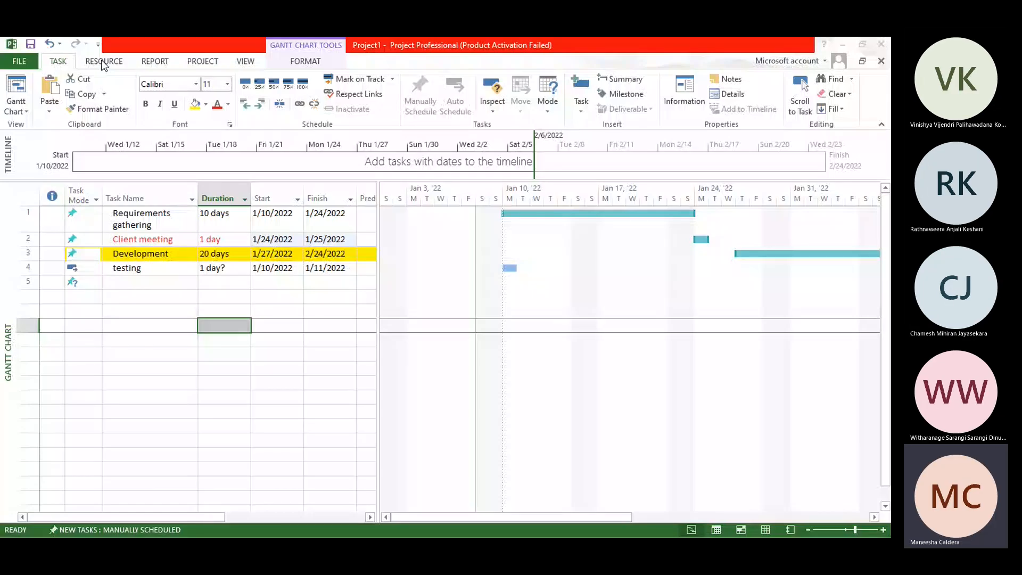
left_click(540, 450)
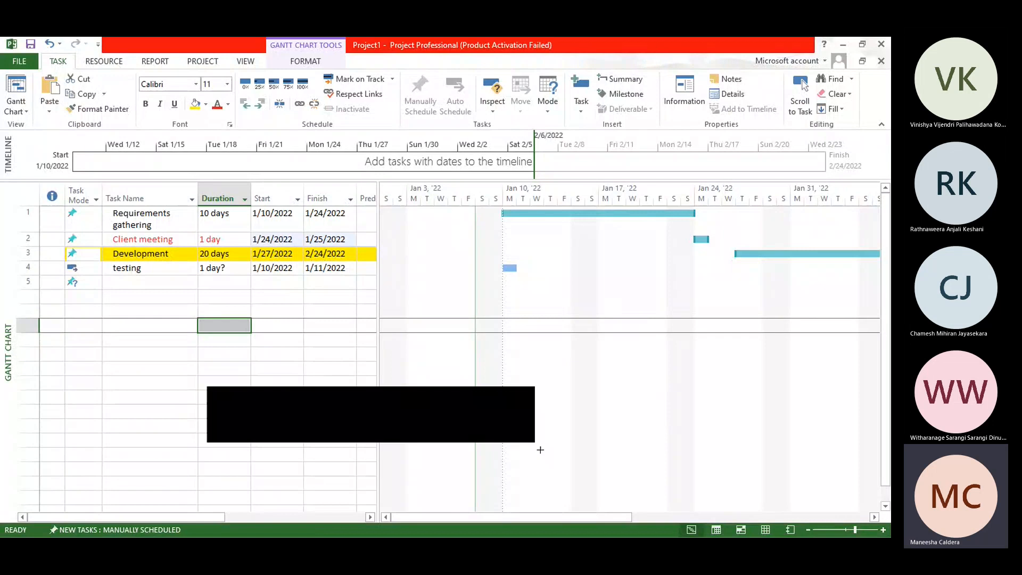
left_click(106, 63)
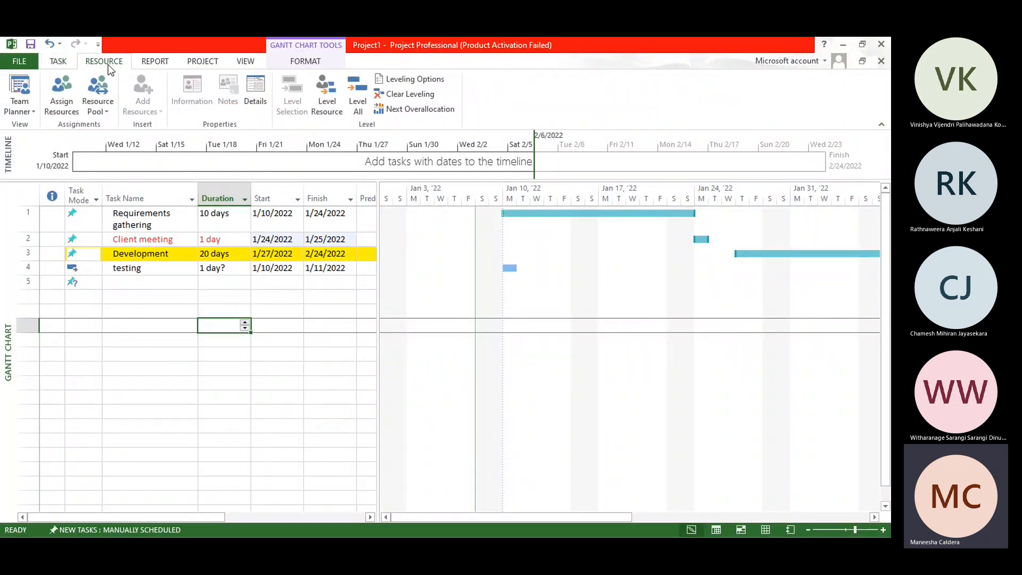
left_click(456, 363)
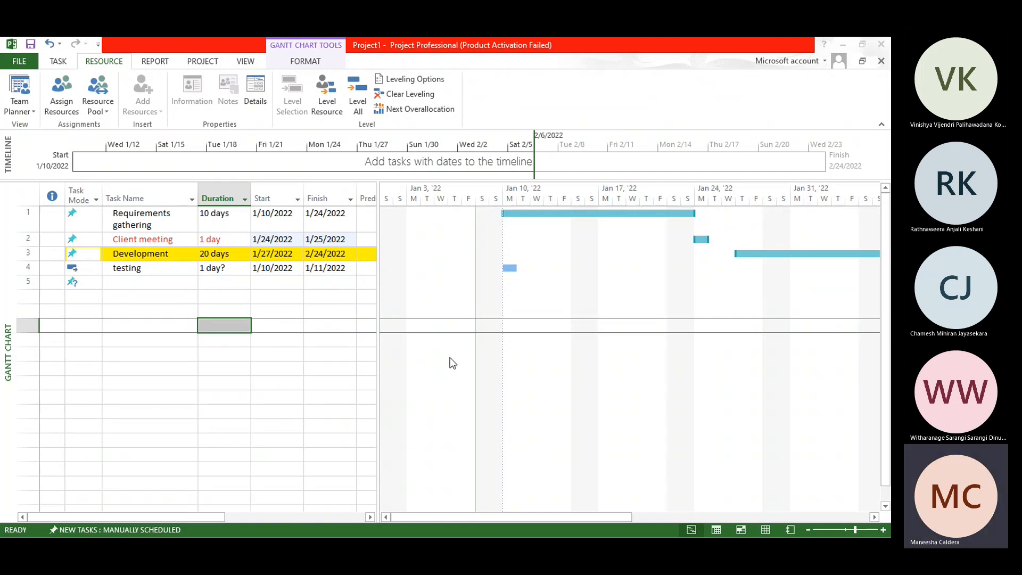
left_click(89, 61)
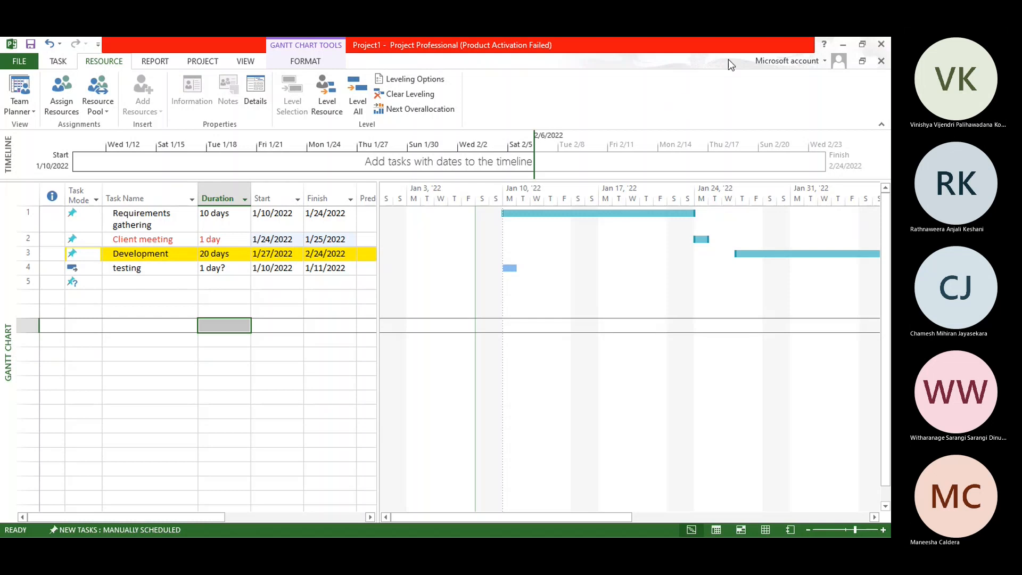
Step: Start closing Microsoft Project and choose to save the changes to Project1
left_click(881, 45)
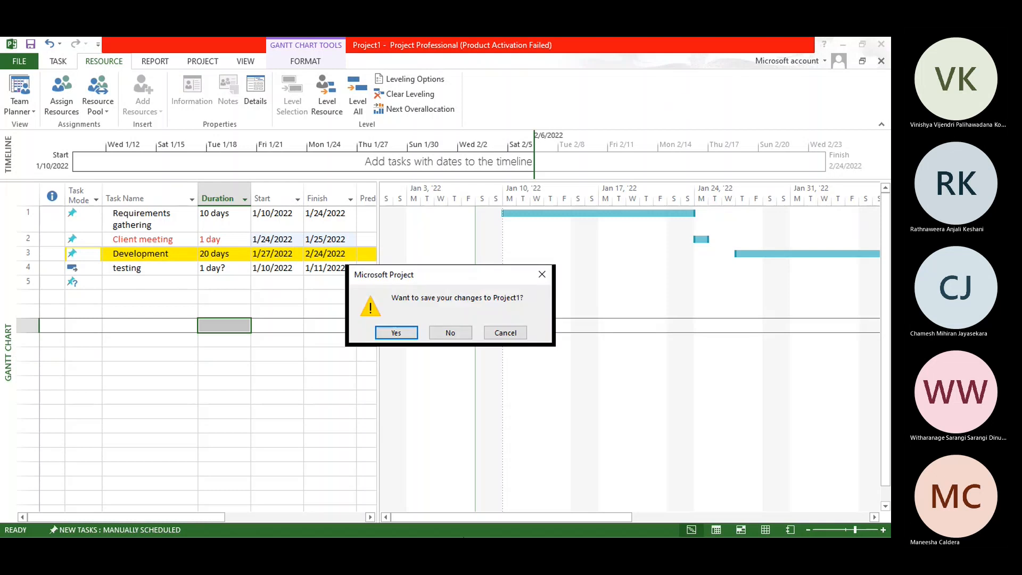
left_click(396, 333)
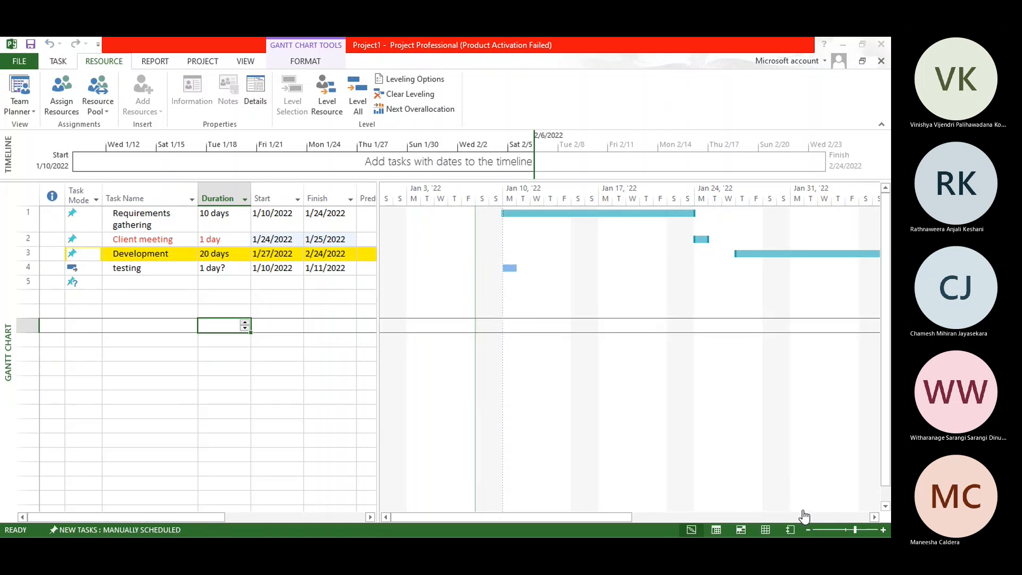
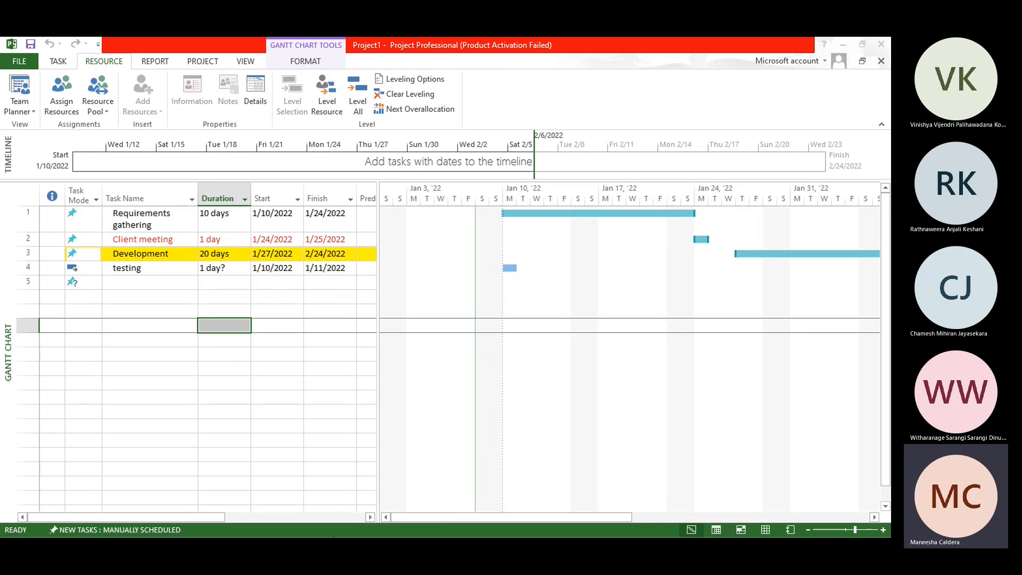
Step: Add a new task named Depolyment in the empty row below the testing task
left_click(525, 529)
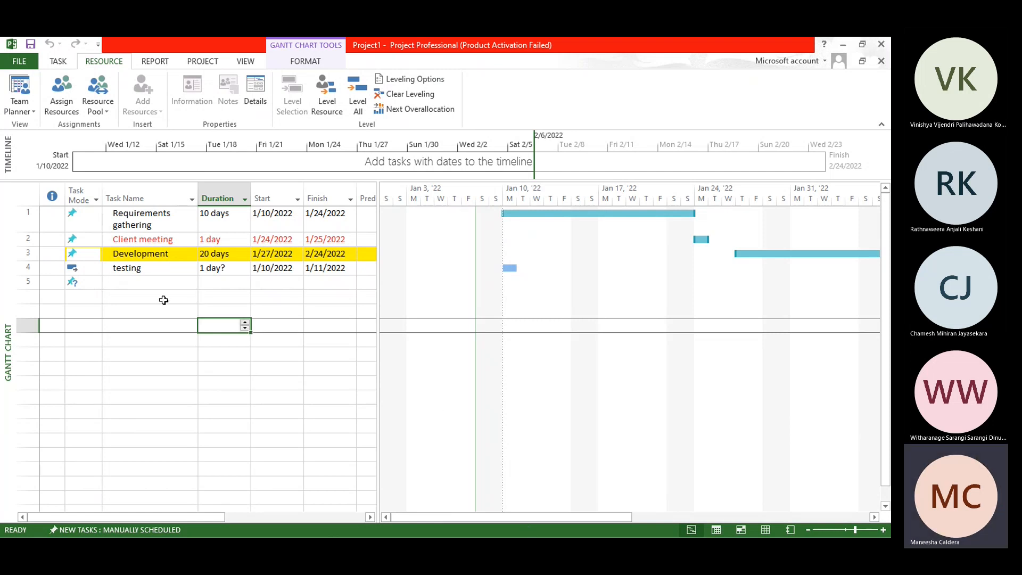
left_click(148, 285)
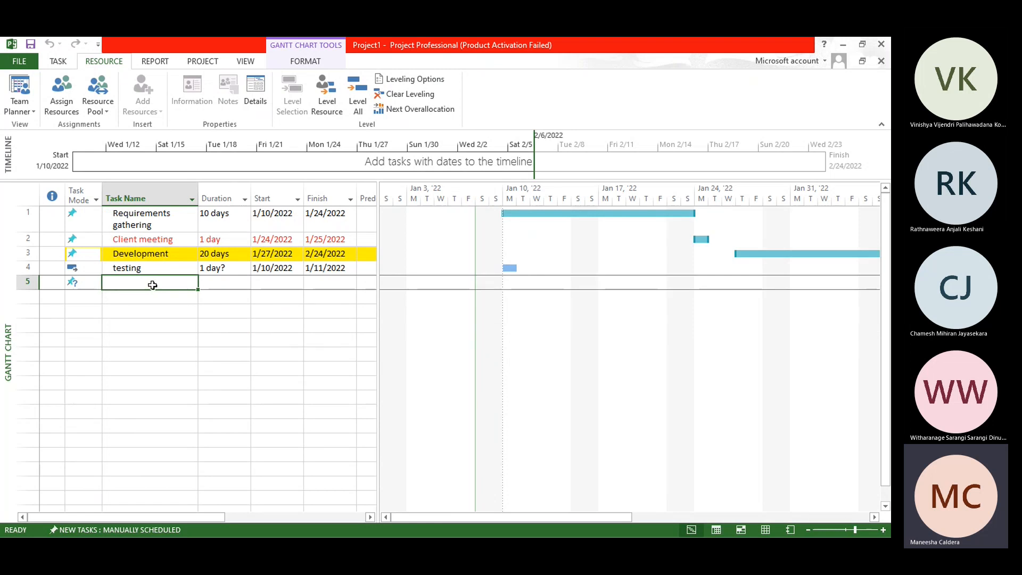
type("Dep")
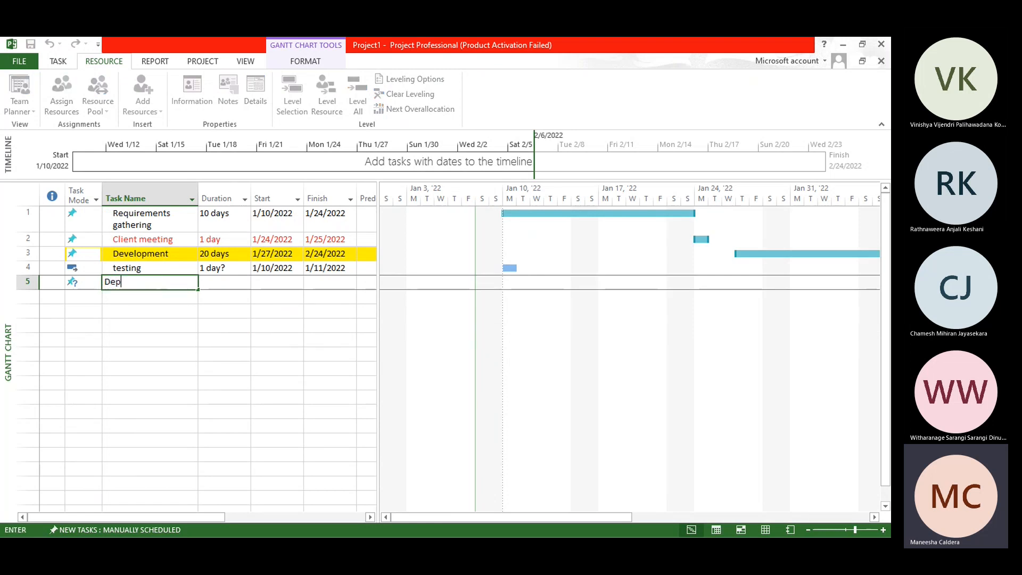
type("olyment")
Step: Set the duration of the testing task to 2 days
left_click(228, 273)
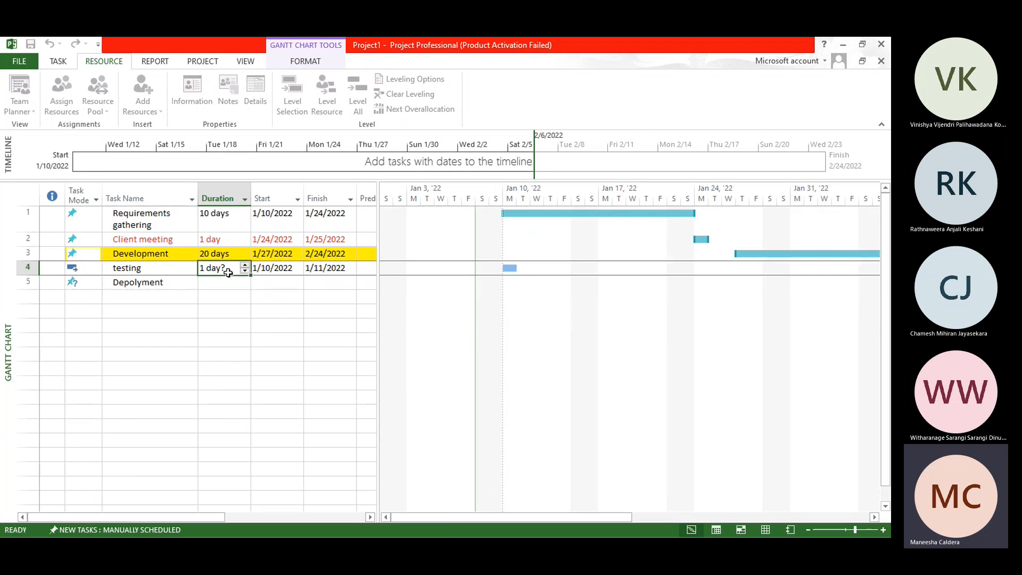
left_click(228, 272)
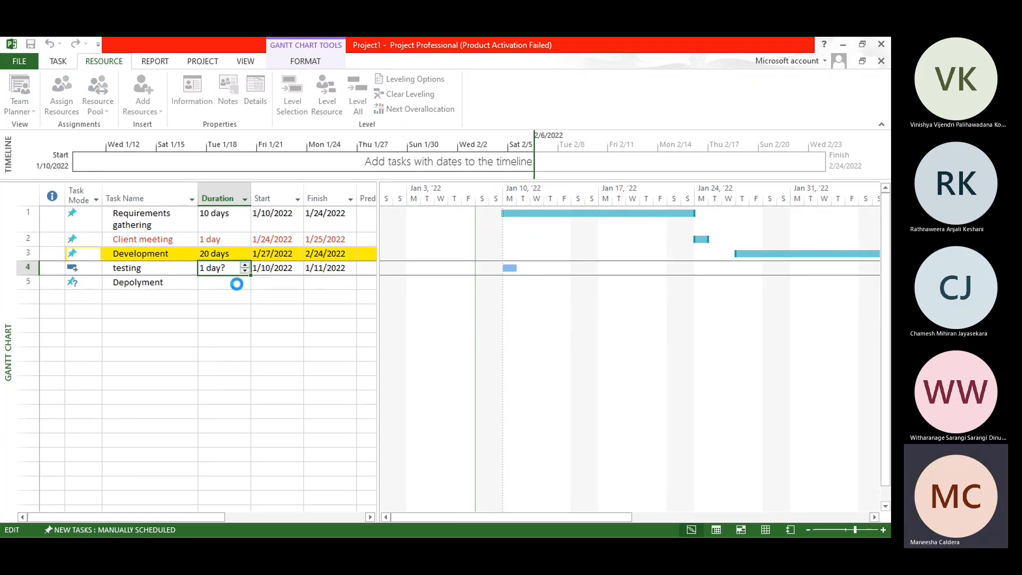
type("2")
Step: Set the duration of the Depolyment task to 2 days
left_click(237, 284)
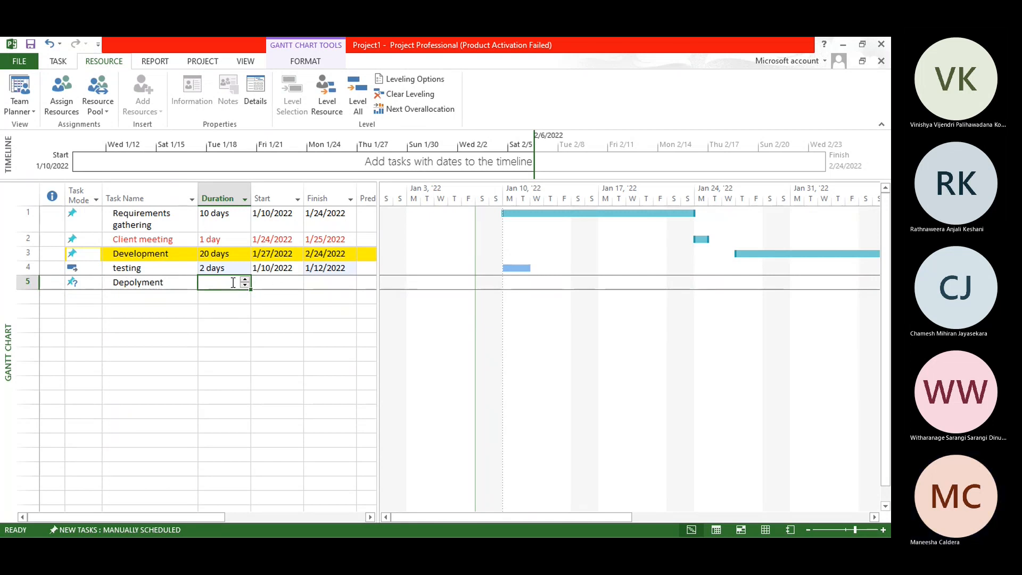
left_click(245, 280)
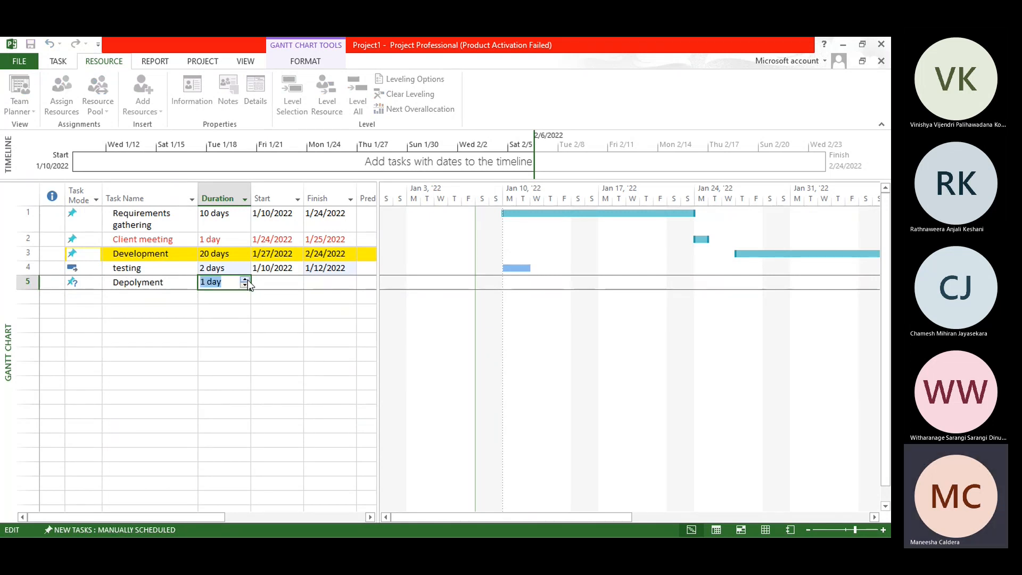
left_click(247, 279)
double_click(246, 279)
type("2")
Step: Set the start date of the Depolyment task to 2/16/2022
left_click(277, 280)
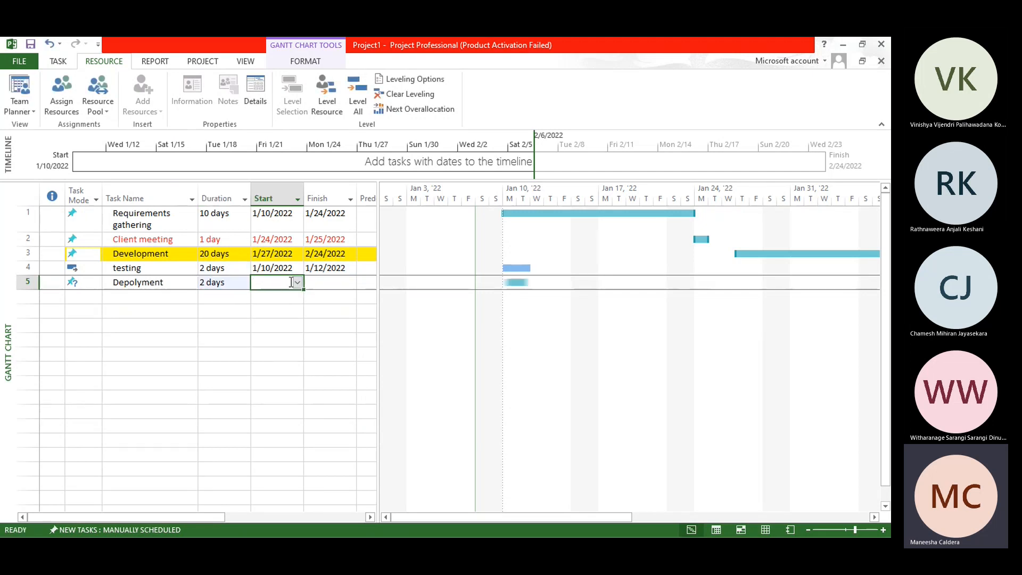
left_click(298, 282)
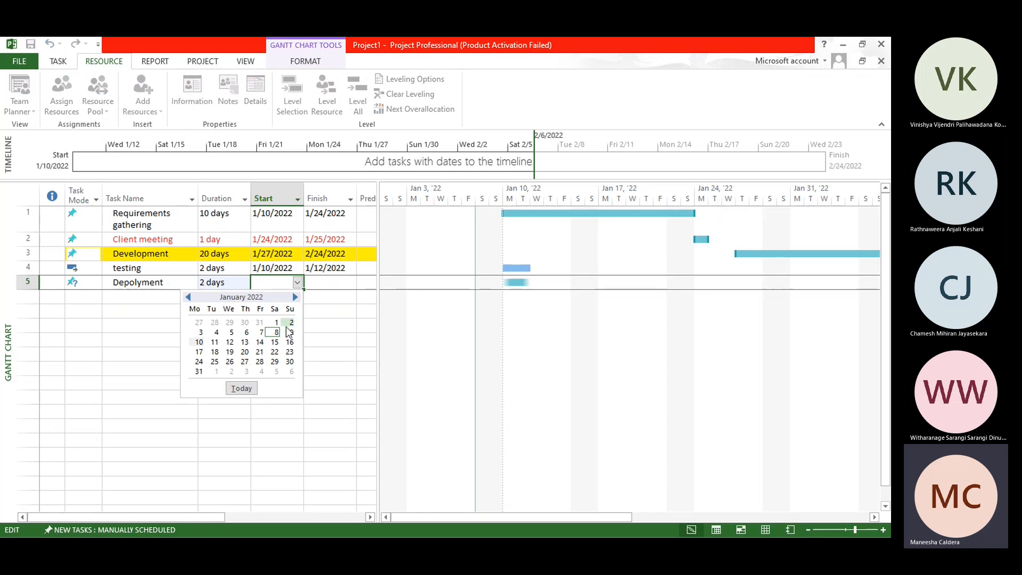
left_click(295, 296)
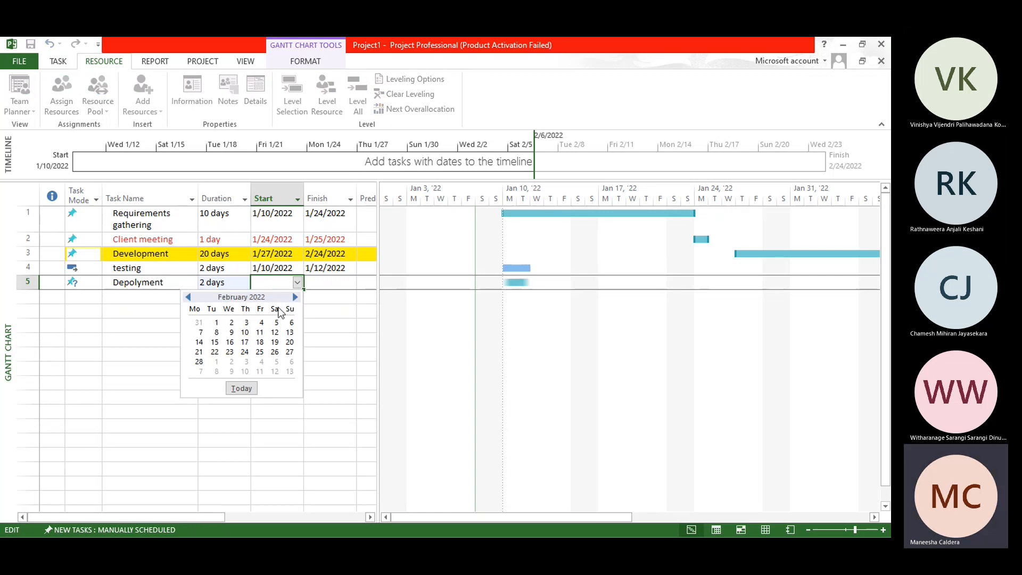
left_click(230, 341)
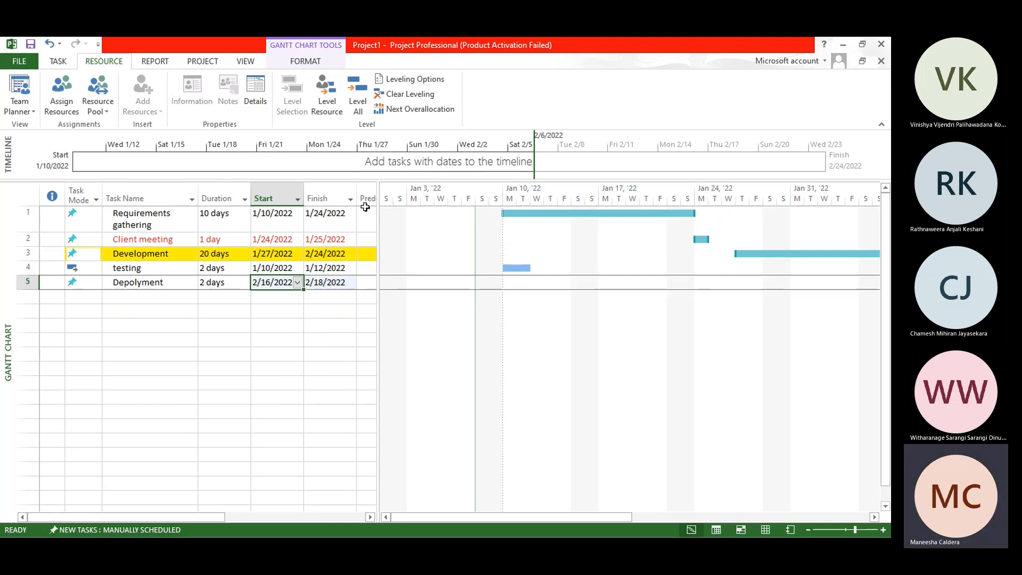
Step: Start closing the project and choose to save the changes to Project1
left_click(881, 44)
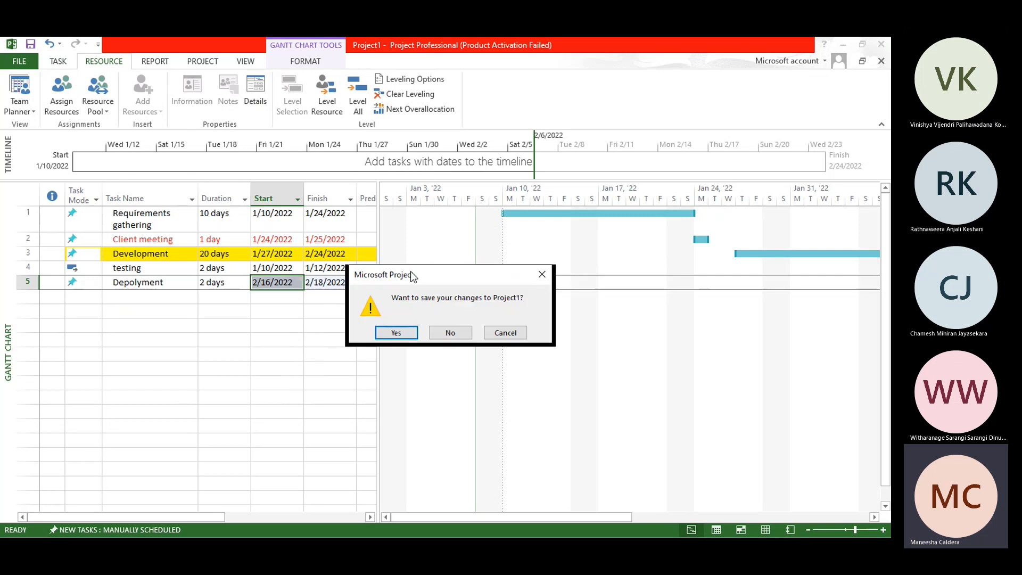
left_click(401, 337)
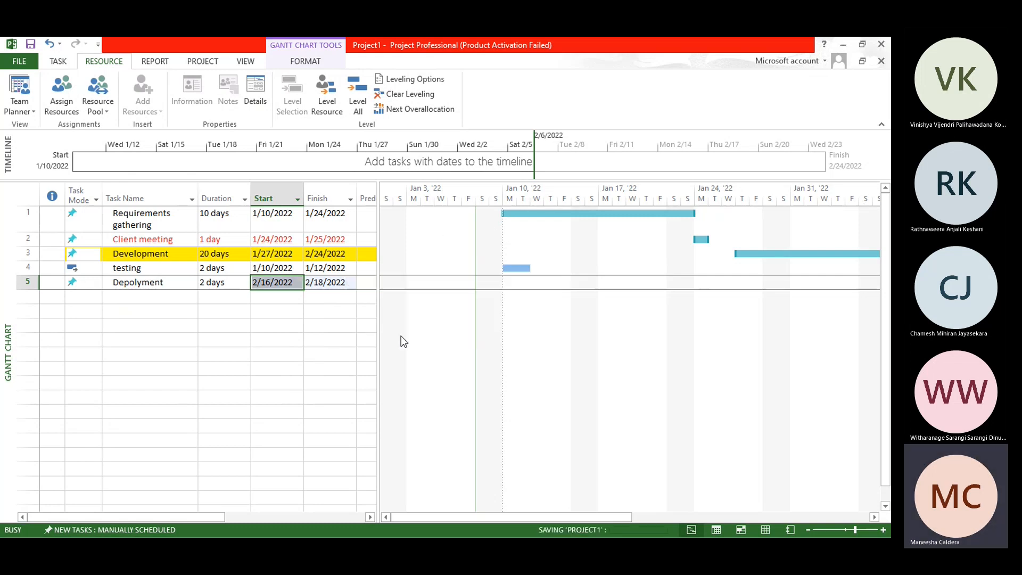
Step: Widen the task table to show the Predecessors column and look over the report commands before returning to the task commands
left_click_drag(378, 315, 498, 317)
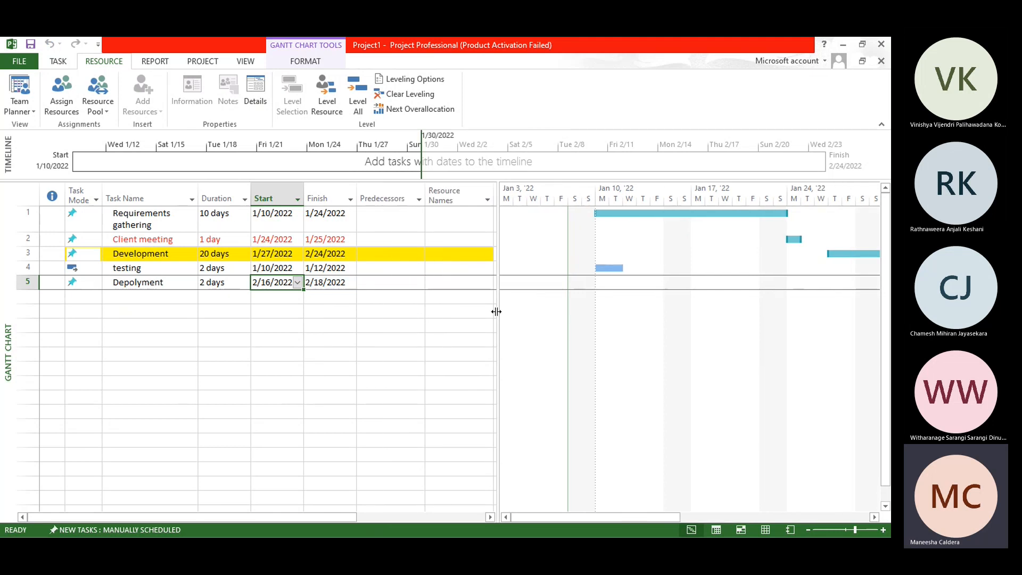
left_click_drag(496, 312, 443, 311)
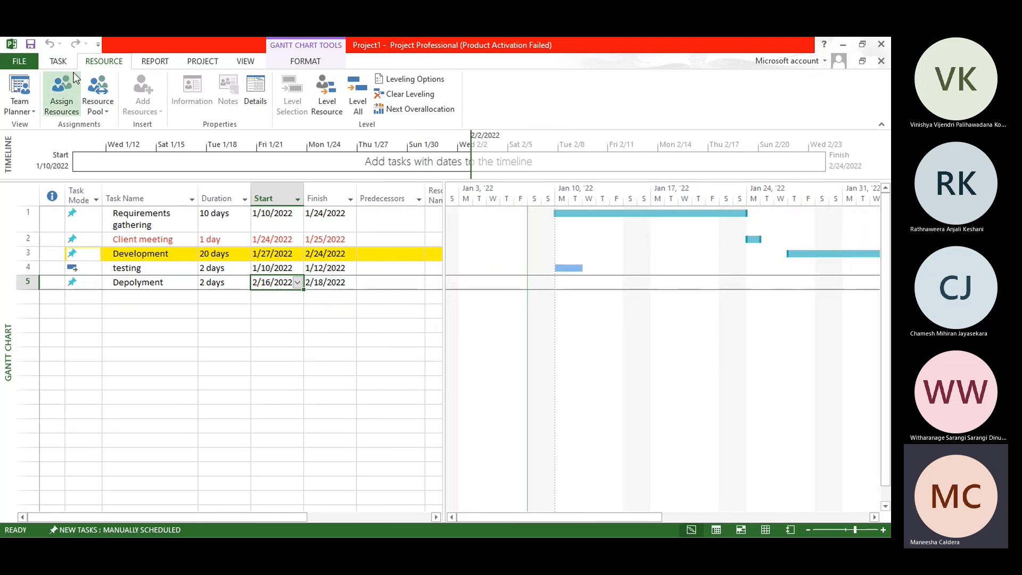
left_click(155, 62)
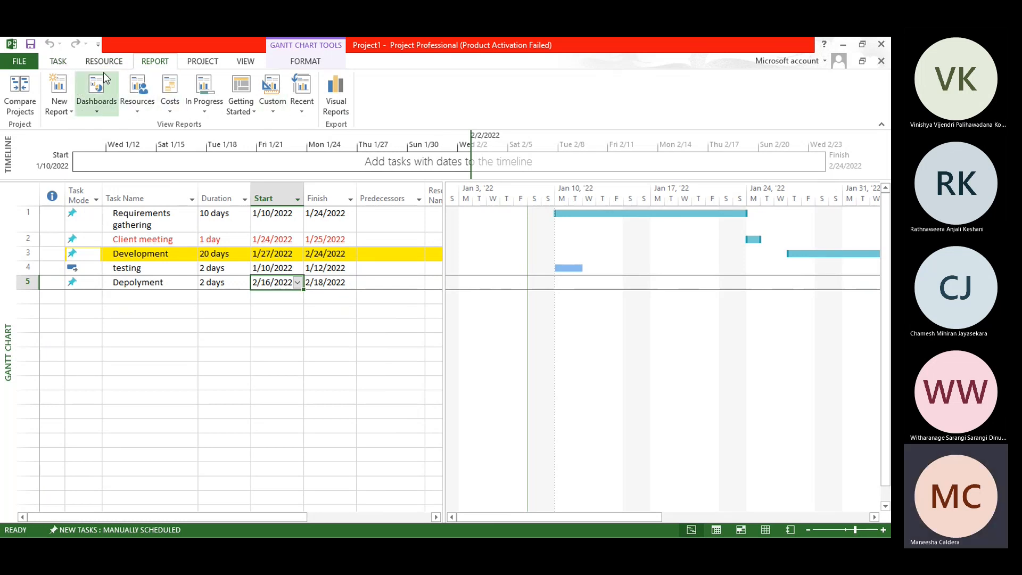
left_click(58, 62)
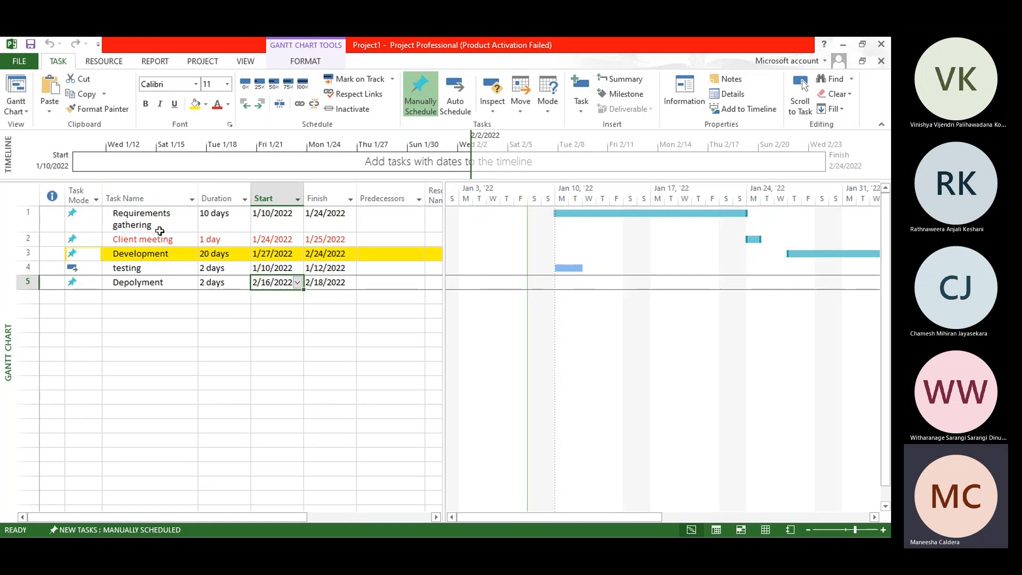
Step: Insert a task named Background above Client meeting with a duration of 2 days
left_click(30, 239)
right_click(33, 238)
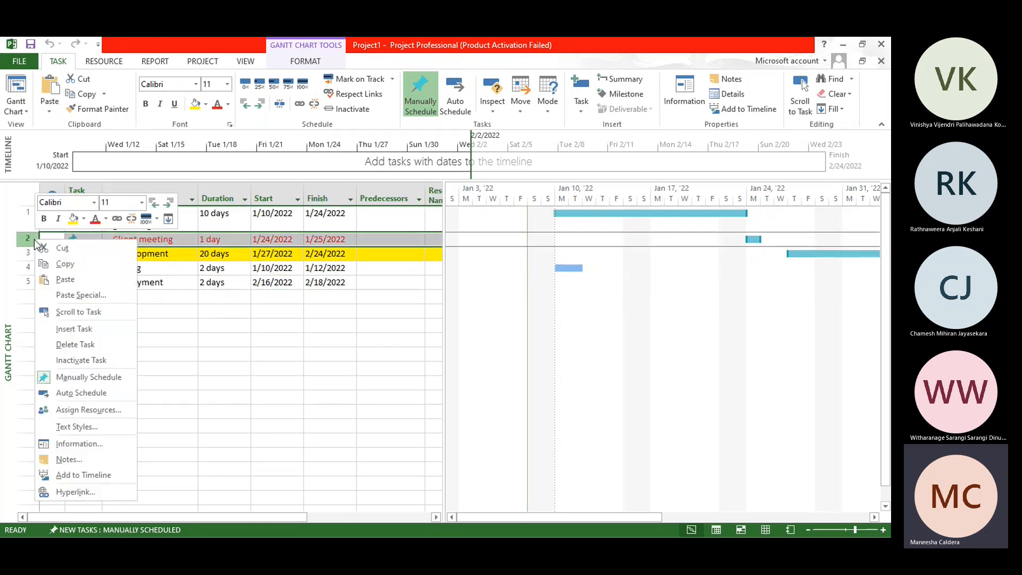
left_click(92, 329)
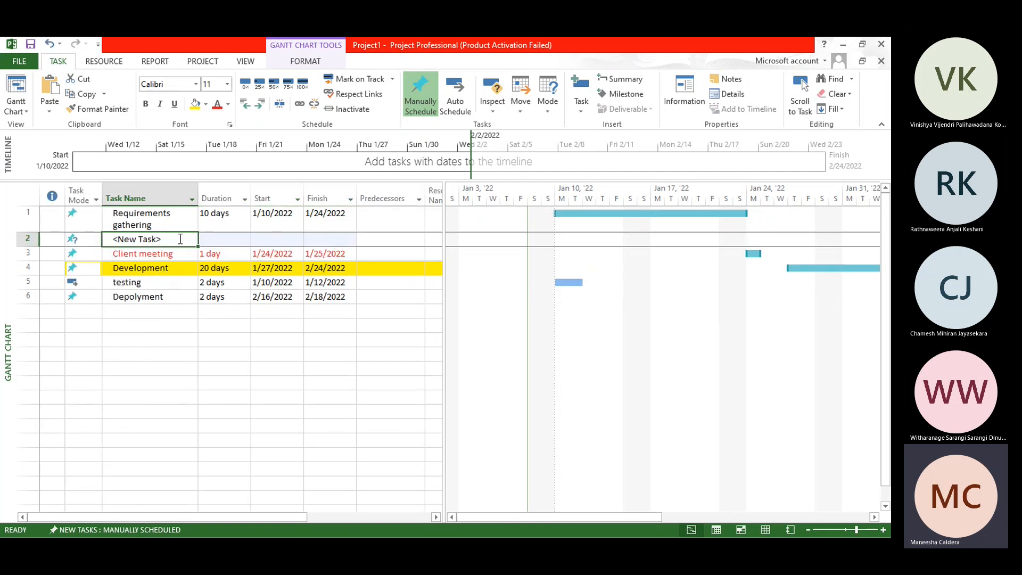
type("Me")
key("BackSpace")
key("BackSpace")
type("B")
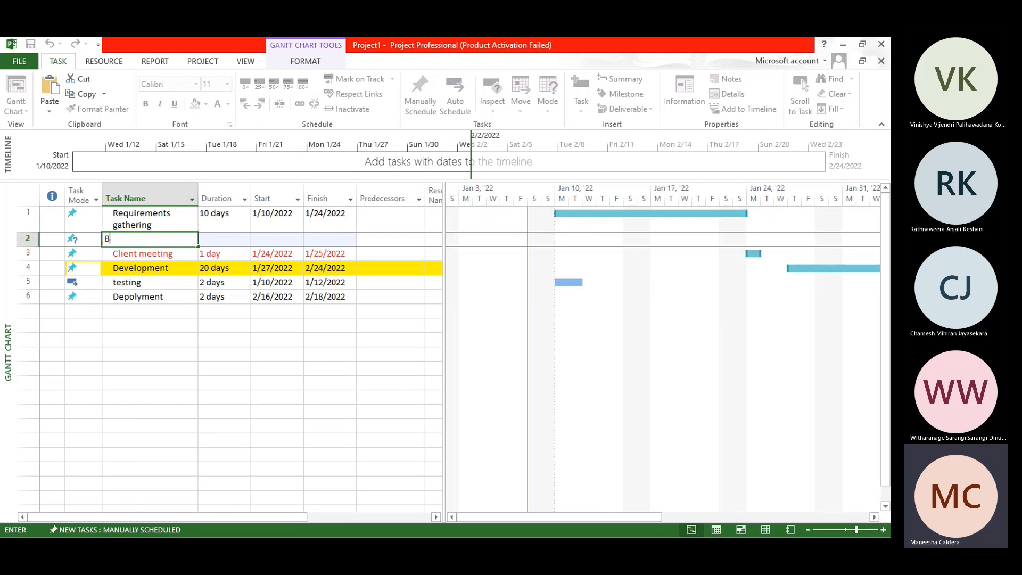
type("ackground")
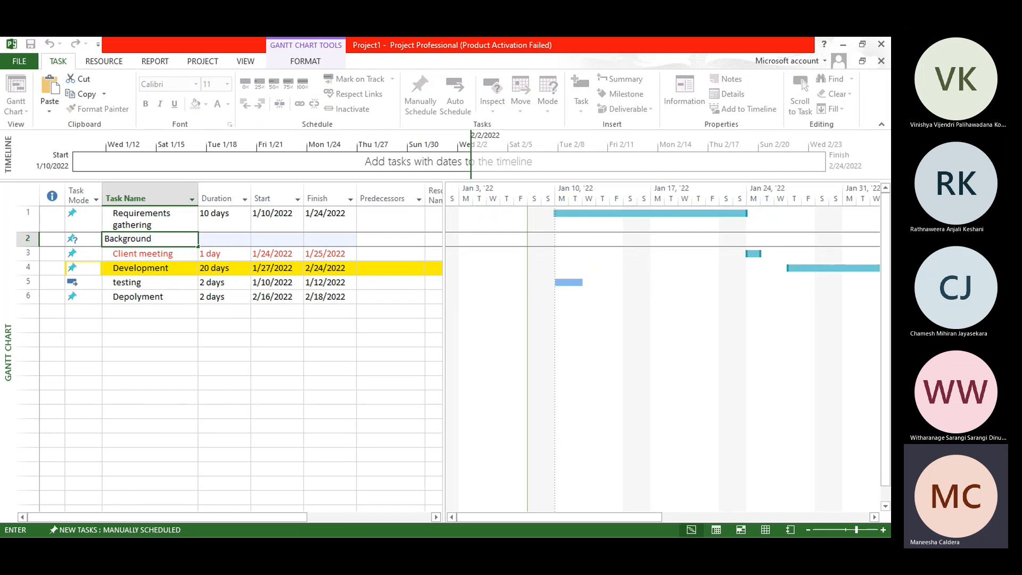
key("Tab")
type("2")
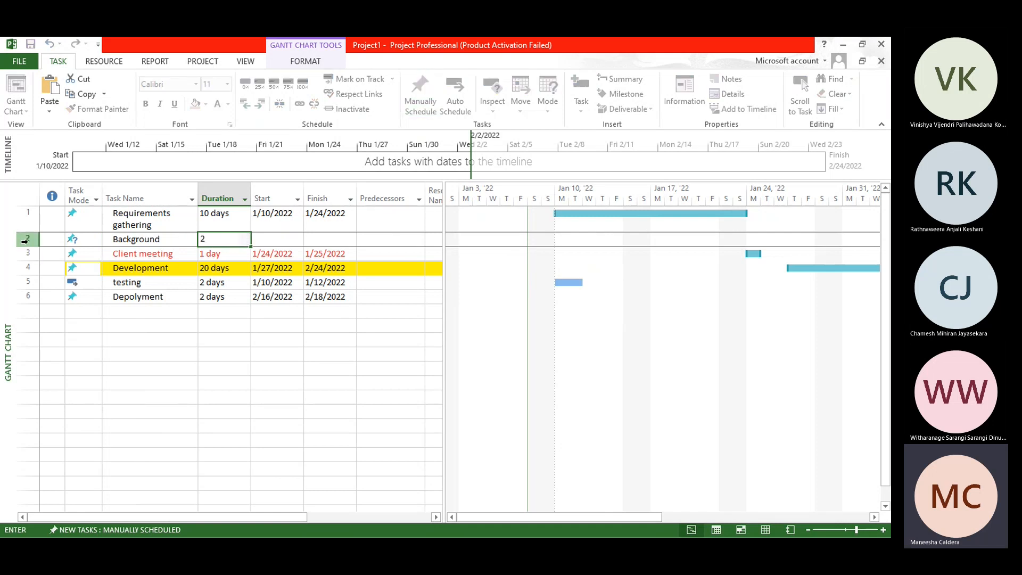
Step: Insert a task named Feasiblity study above Background with a duration of 5 days
left_click(29, 242)
right_click(29, 245)
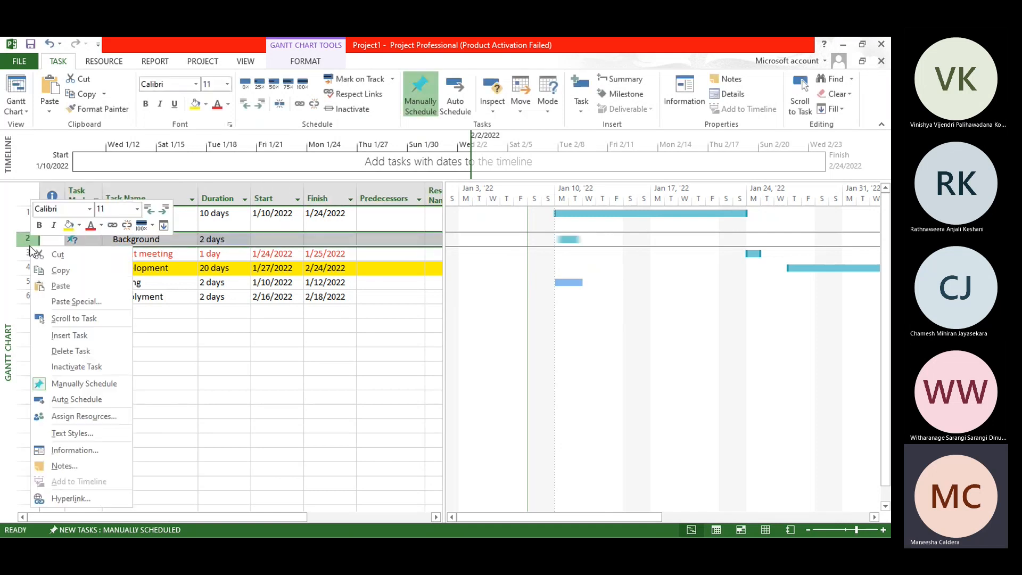
left_click(101, 334)
left_click(175, 241)
key("ctrl+a")
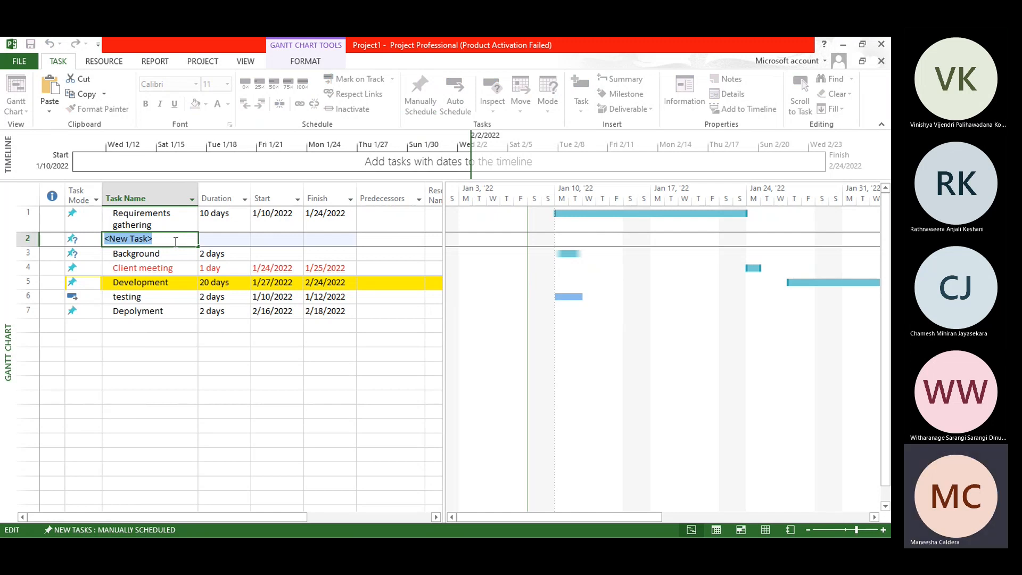
type("Feasiblity study")
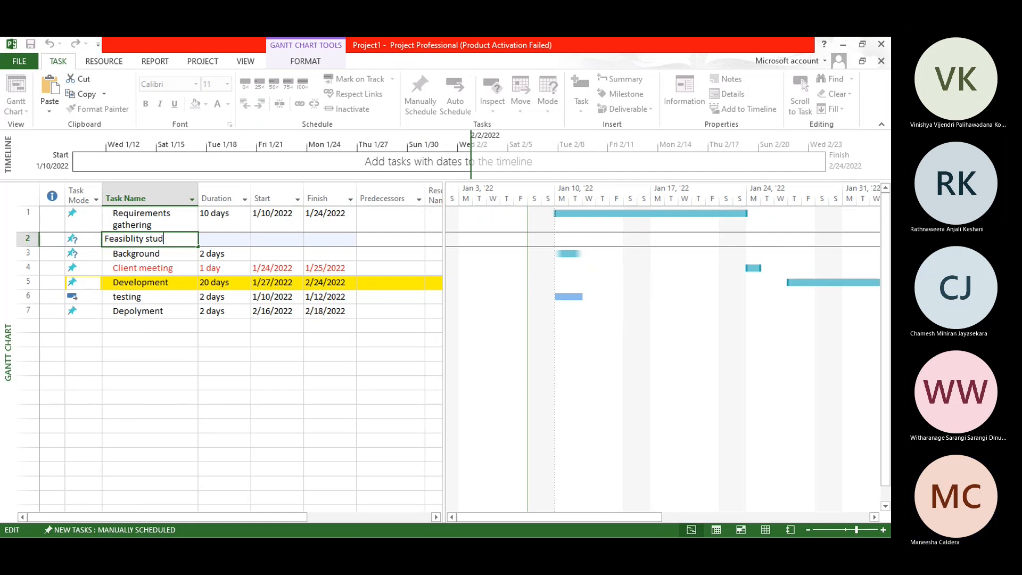
left_click(214, 239)
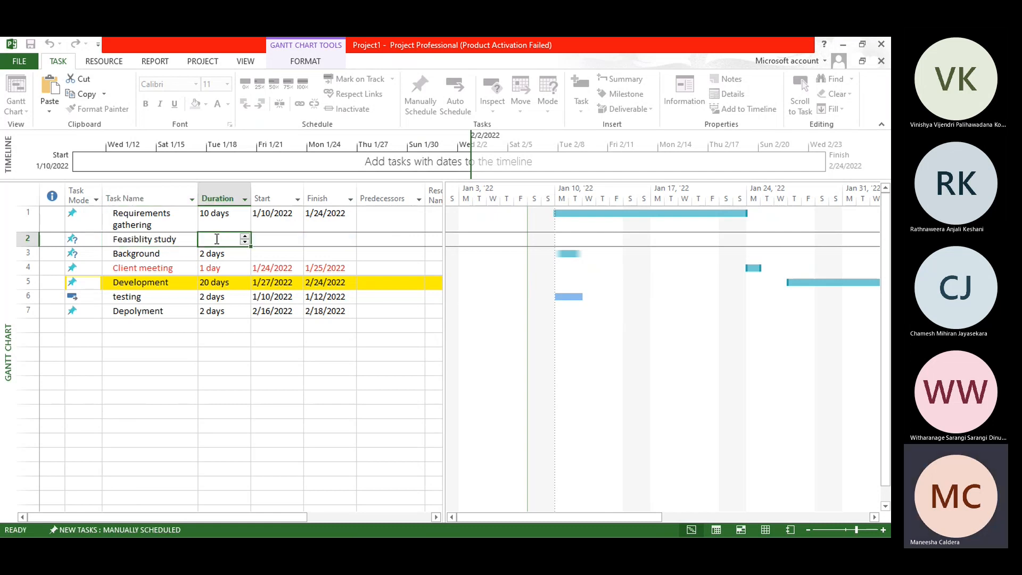
type("5 days")
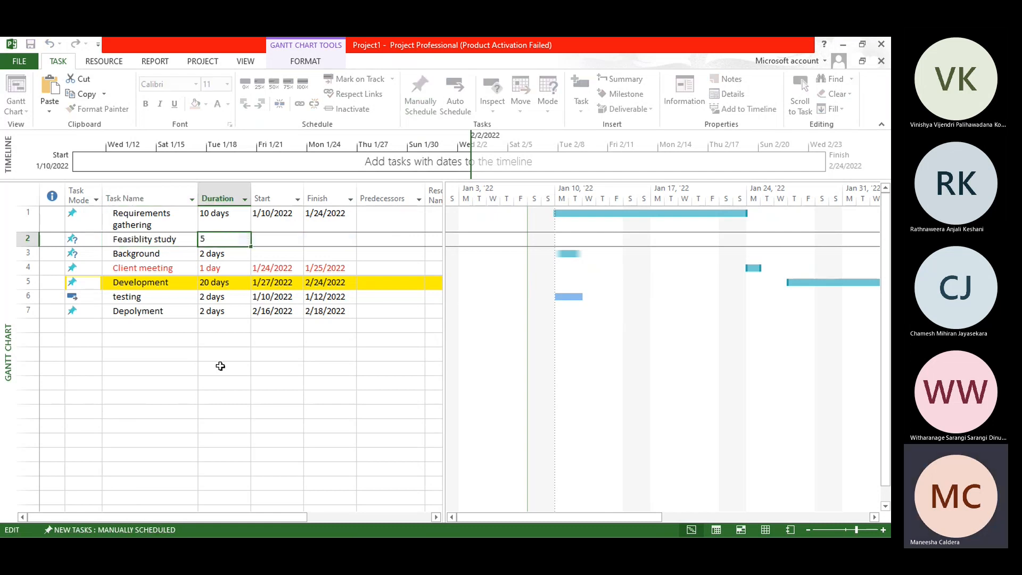
left_click(219, 368)
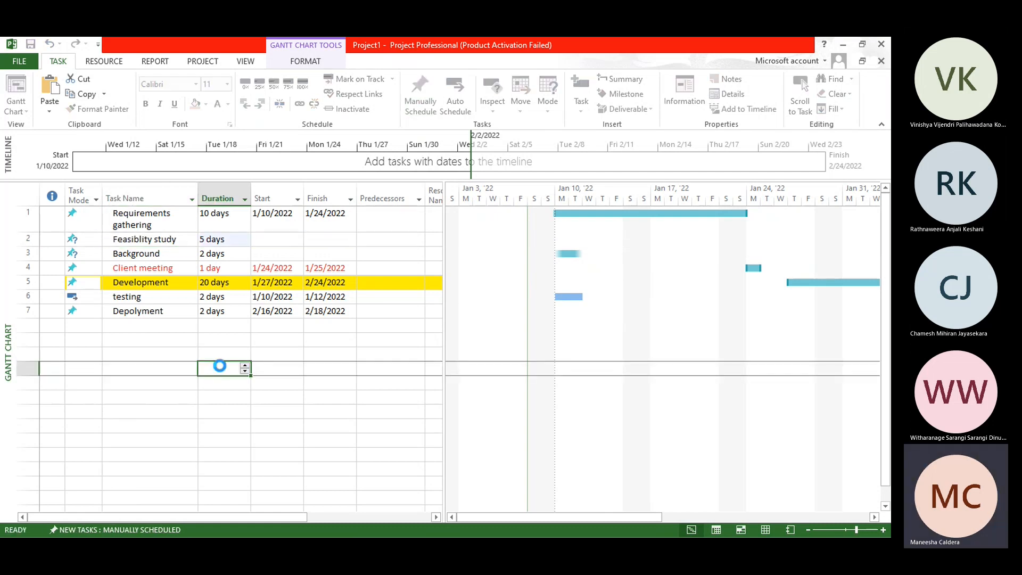
Step: Set the start date of the Feasiblity study task to 1/12/2022
left_click(233, 240)
left_click(273, 239)
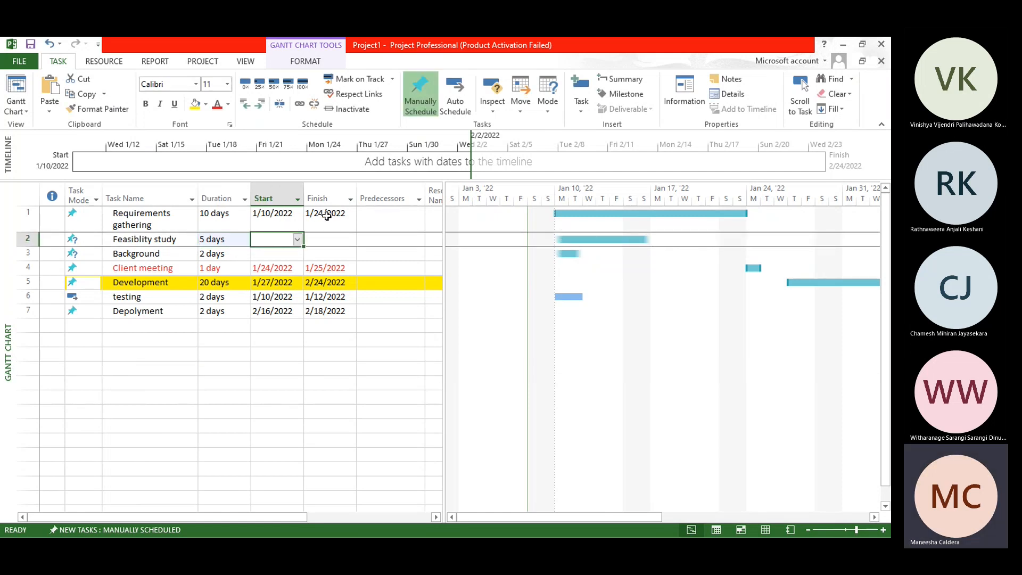
left_click(298, 240)
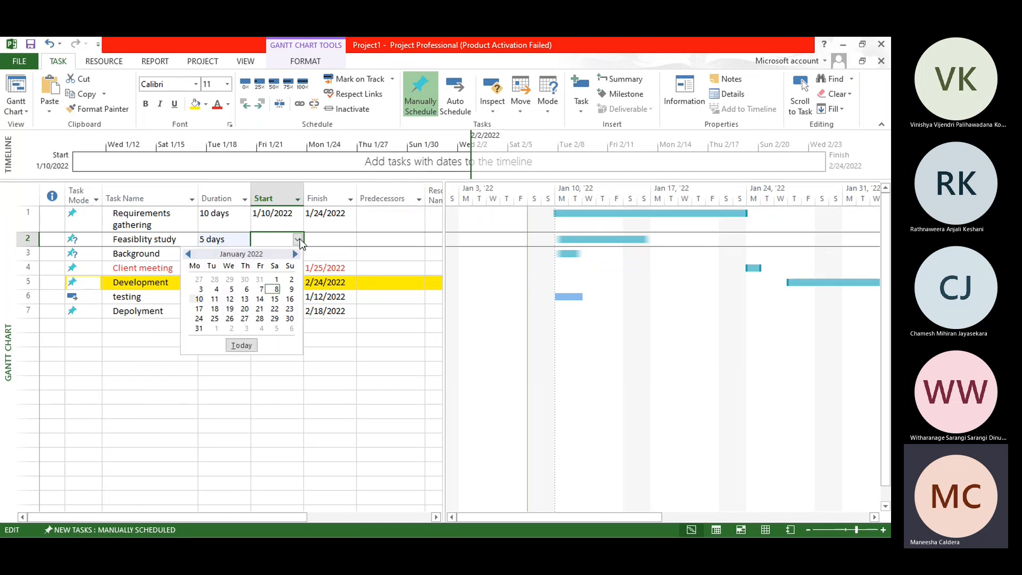
left_click(229, 299)
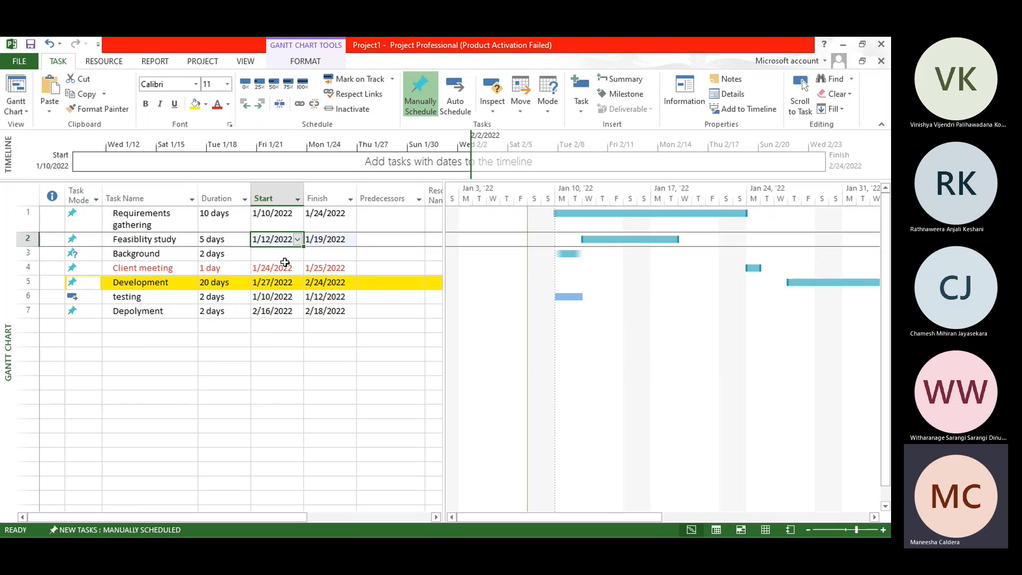
Step: Set the start date of the Background task to 1/13/2022
left_click(301, 256)
left_click(300, 254)
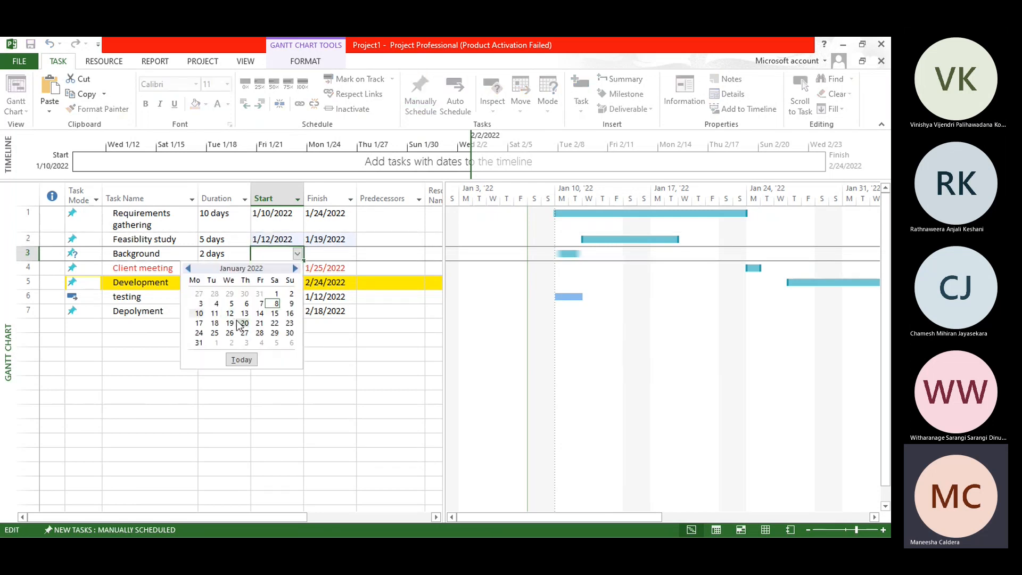
left_click(244, 314)
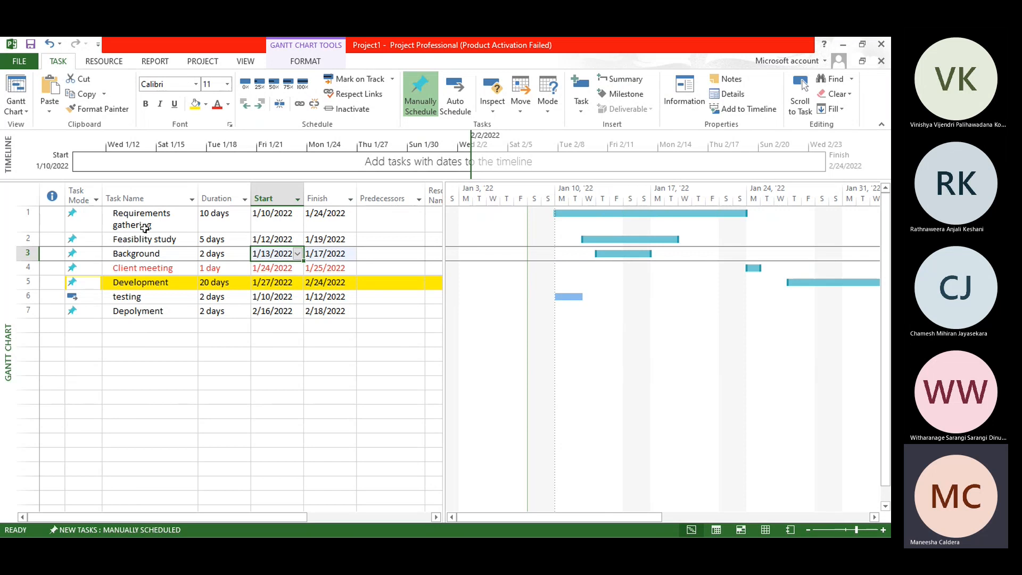
Step: Group the Requirements gathering, Feasiblity study and Background tasks under a new summary task
left_click_drag(144, 223, 146, 240)
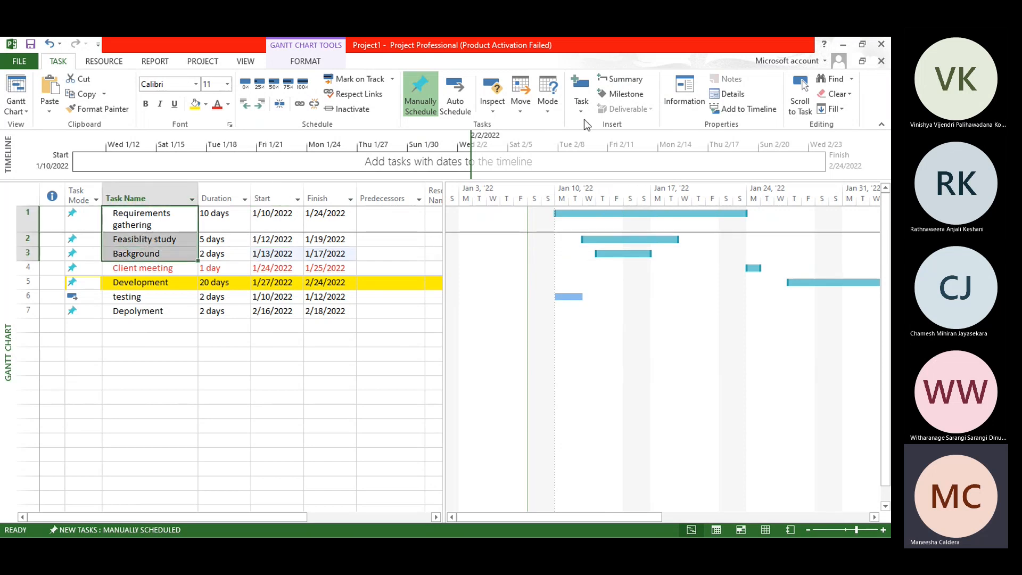
left_click(640, 83)
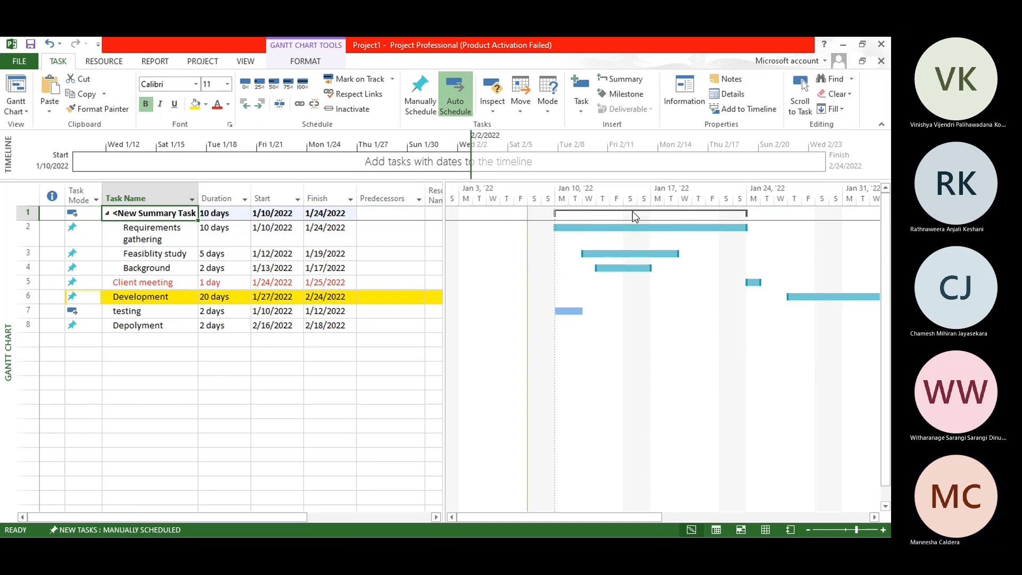
Step: Rename the new summary task as Requirements gathering Phase
left_click(168, 213)
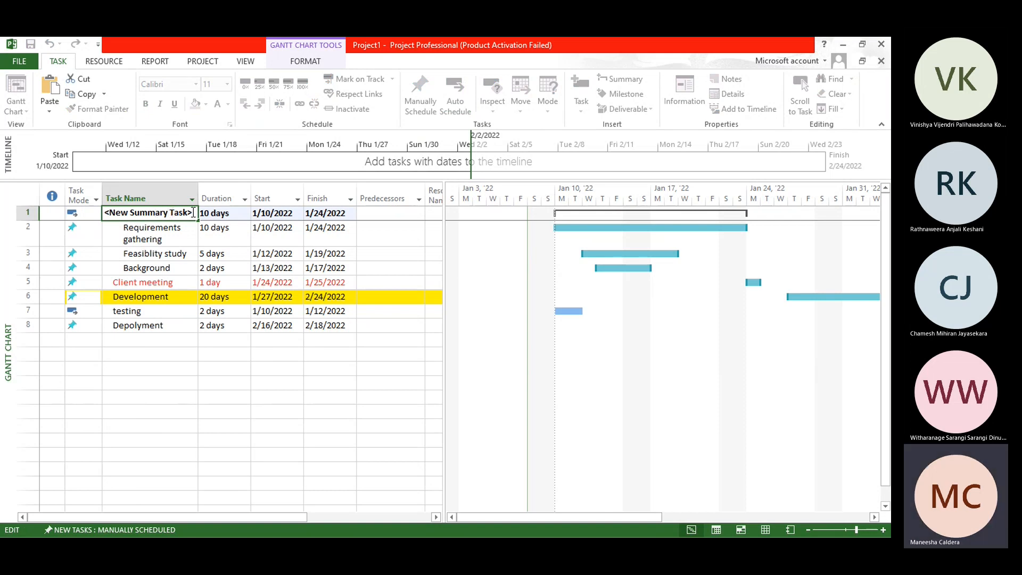
key("BackSpace")
key("BackSpace")
key("BackSpace")
key("BackSpace")
key("BackSpace")
key("BackSpace")
key("BackSpace")
key("BackSpace")
key("BackSpace")
key("BackSpace")
key("BackSpace")
key("BackSpace")
key("BackSpace")
key("BackSpace")
key("BackSpace")
key("BackSpace")
key("BackSpace")
key("BackSpace")
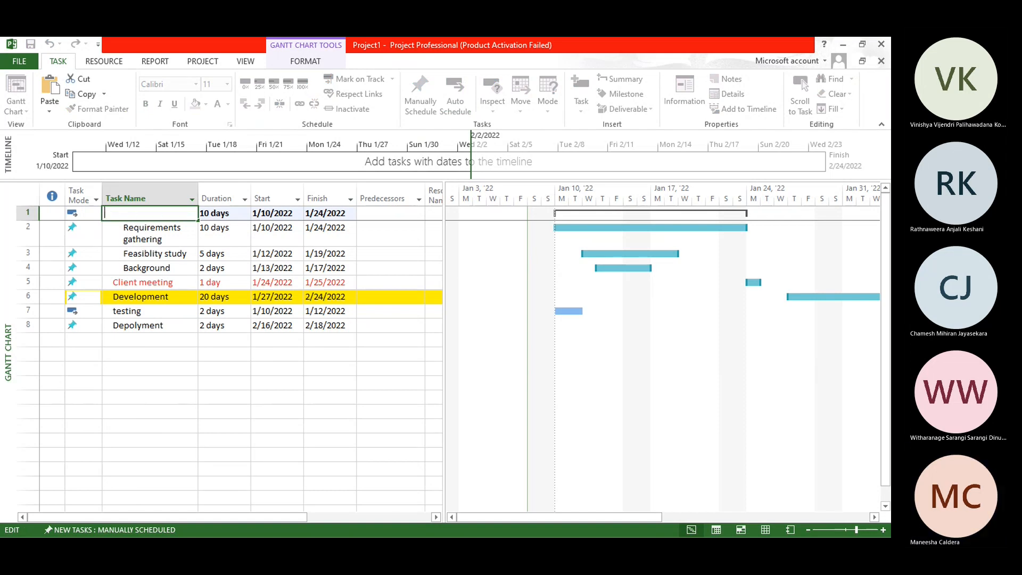
type("R")
key("BackSpace")
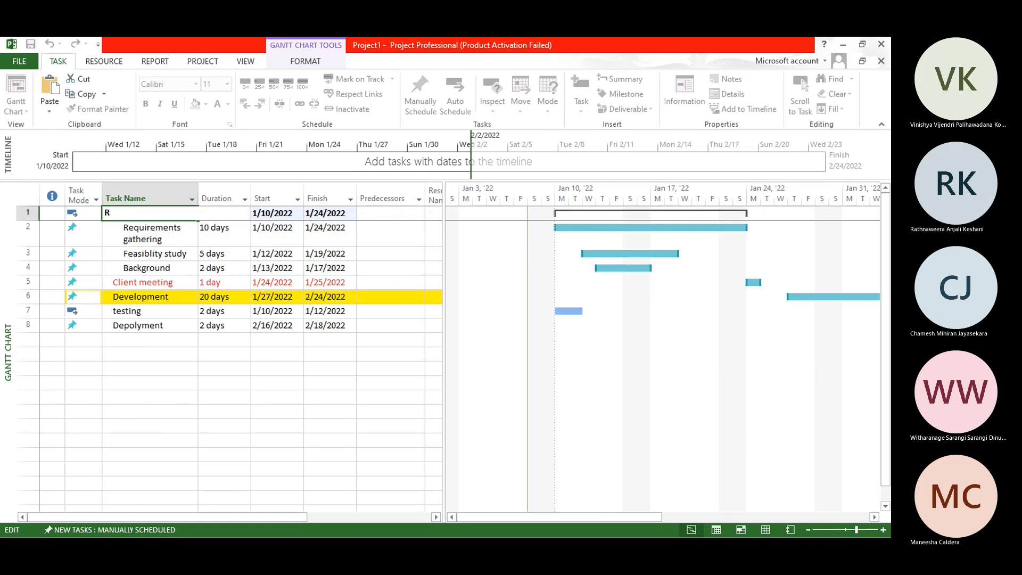
type("equirements gathering")
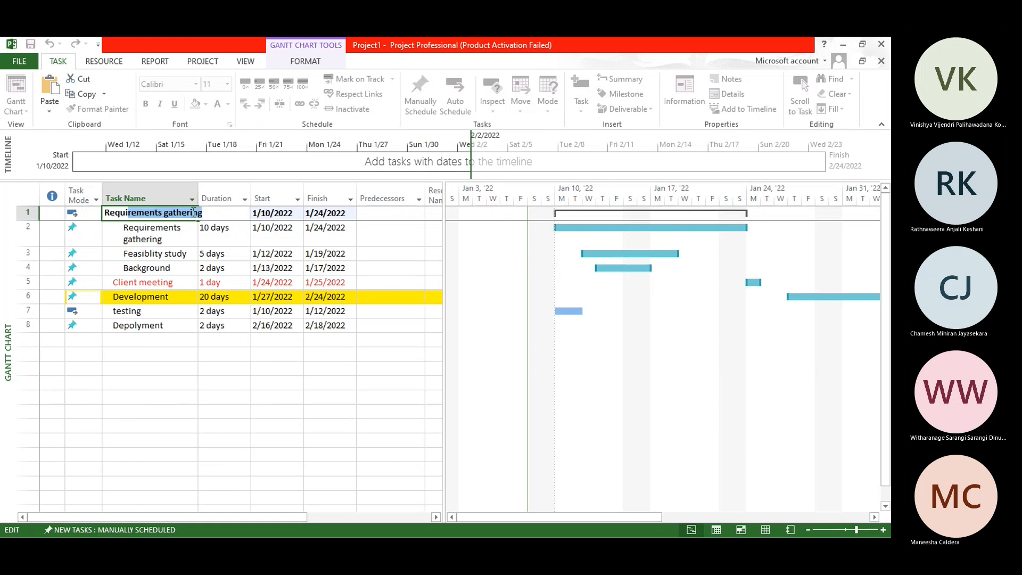
left_click(194, 212)
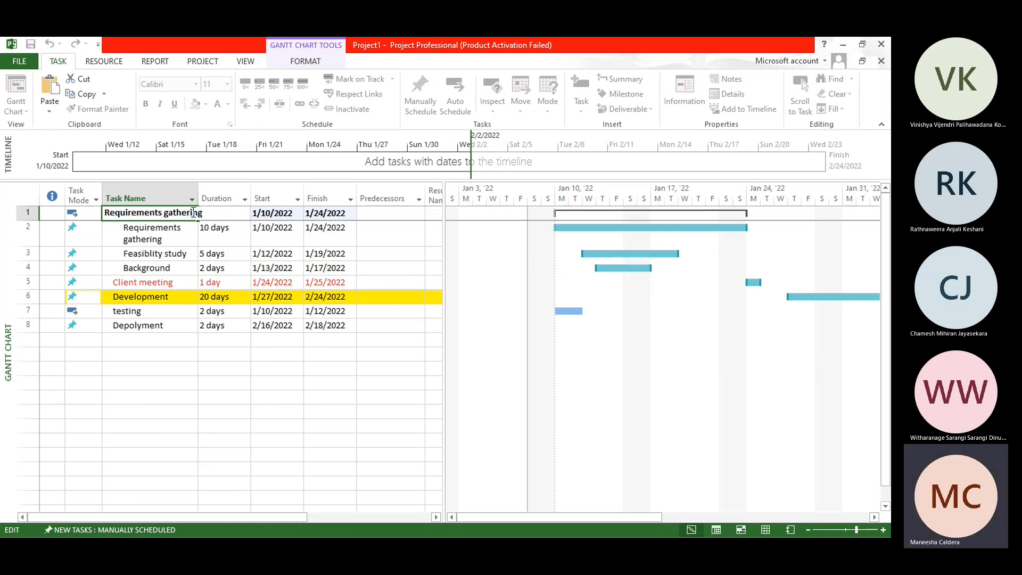
type("Phase")
key("Return")
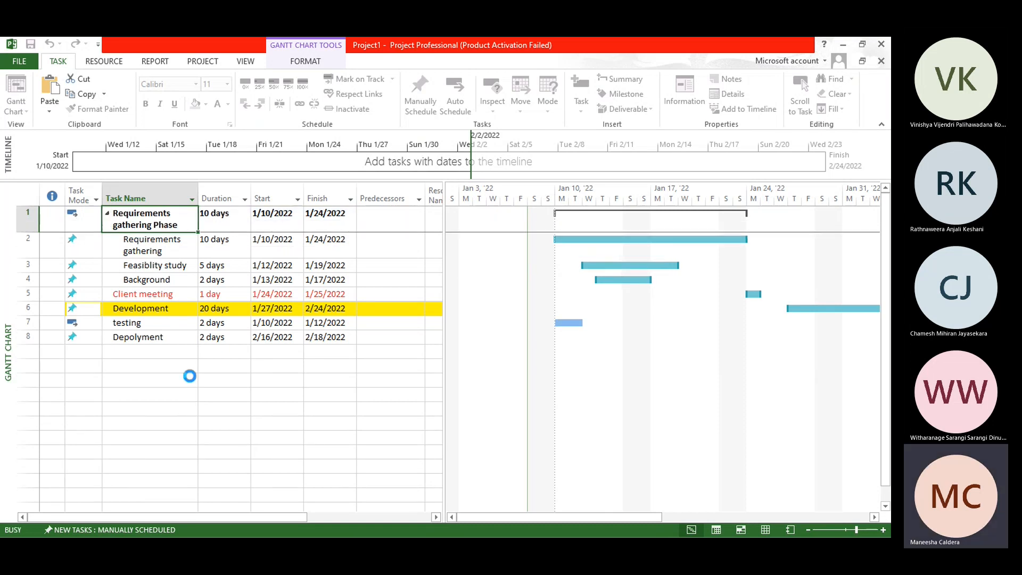
left_click(189, 376)
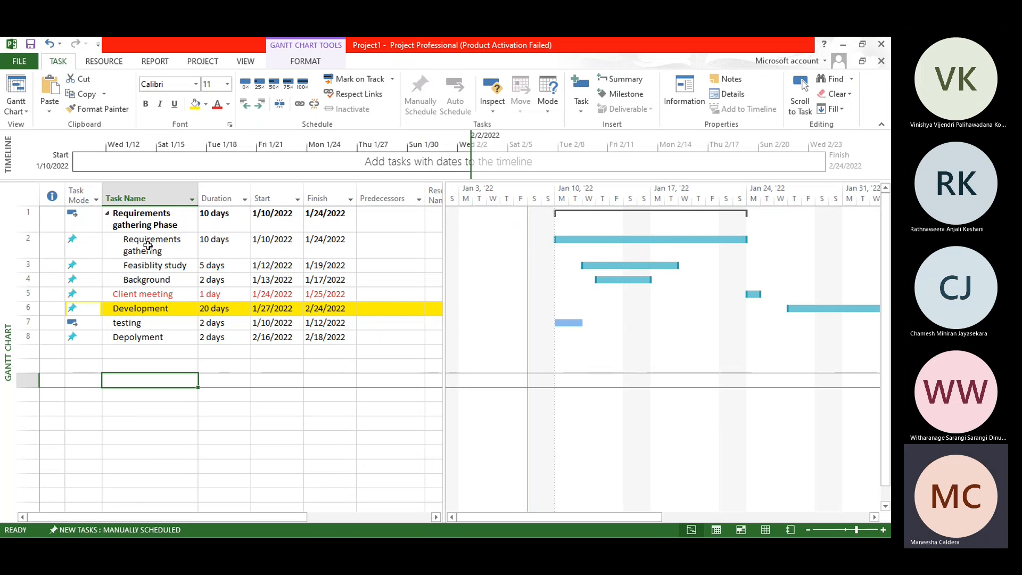
Step: Try a duration of 30 days for the Feasiblity study task, and undo that change
left_click(228, 268)
left_click(245, 263)
left_click(245, 263)
left_click(245, 263)
left_click(245, 263)
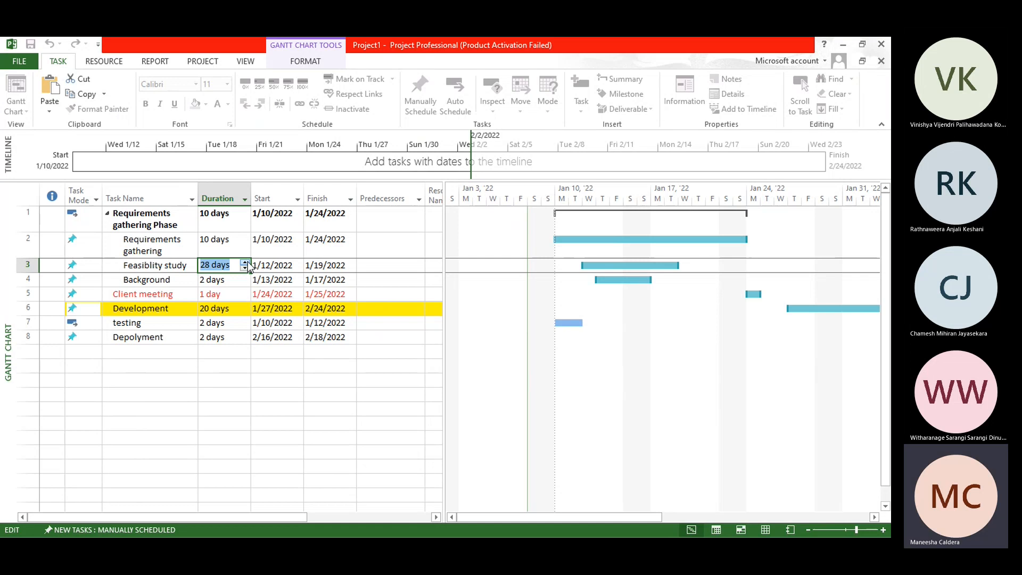
left_click(244, 263)
left_click(235, 365)
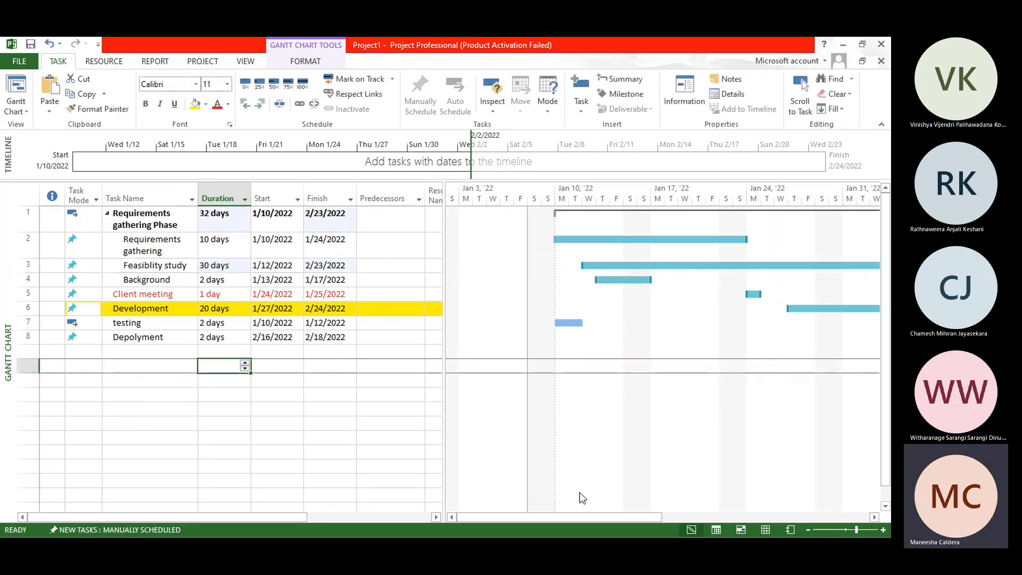
left_click_drag(551, 522, 502, 514)
key("ctrl+z")
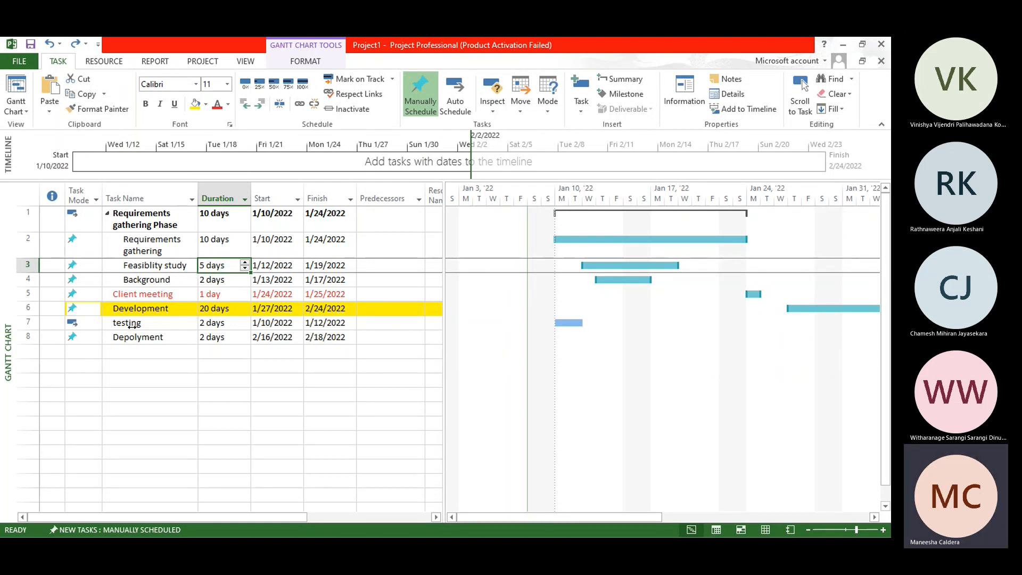
Step: Insert a task named meeting with CEO above Development with a duration of 1 day
left_click(114, 294)
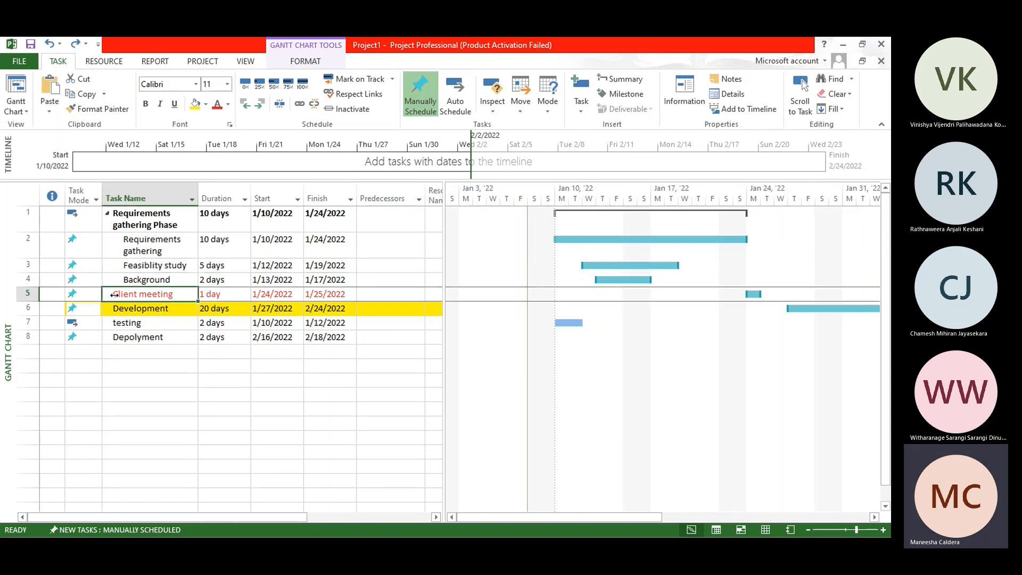
left_click(29, 308)
right_click(32, 309)
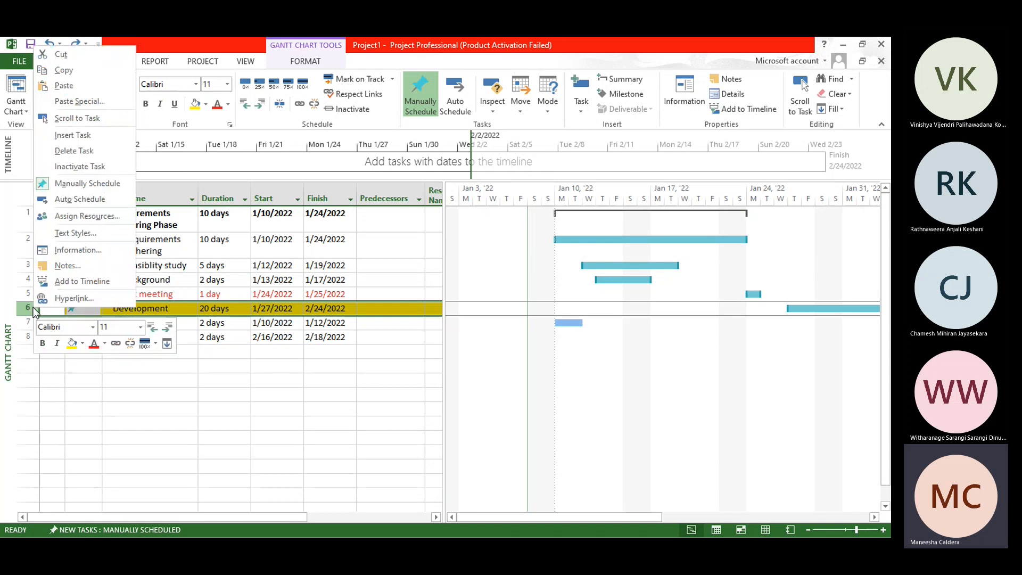
left_click(85, 136)
left_click(152, 308)
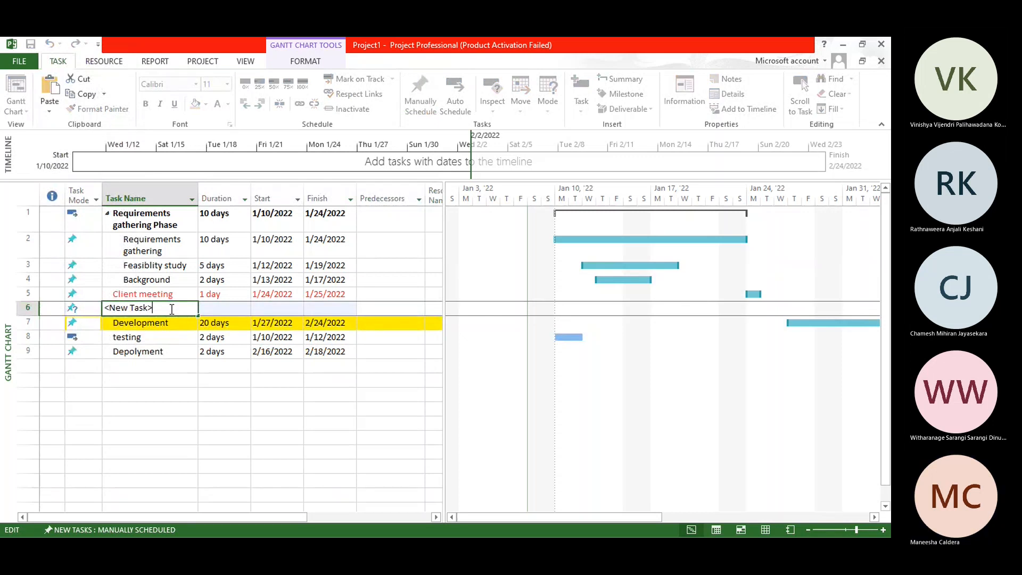
key("ctrl+a")
type("m")
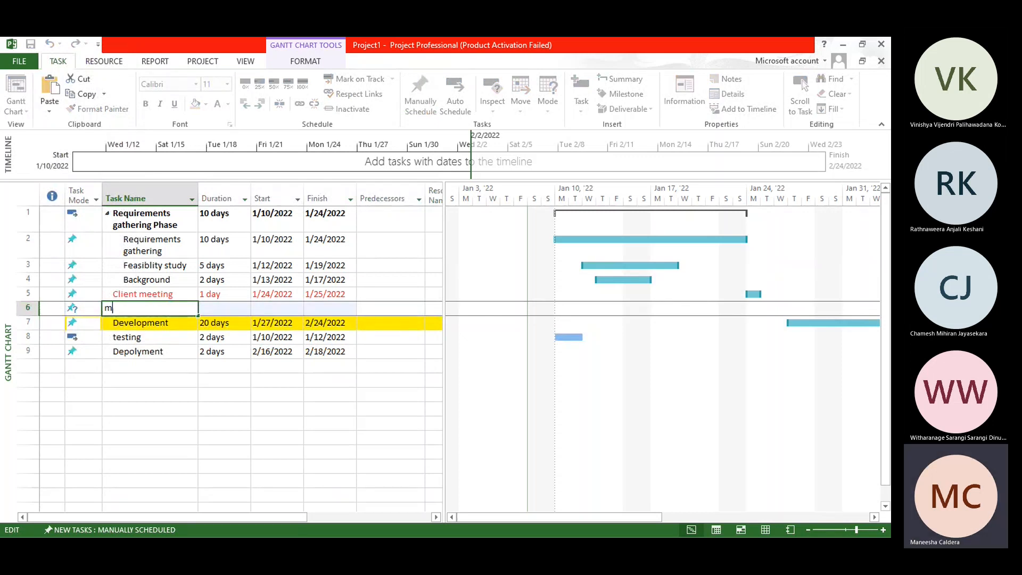
type("eeting with CEO")
left_click(227, 312)
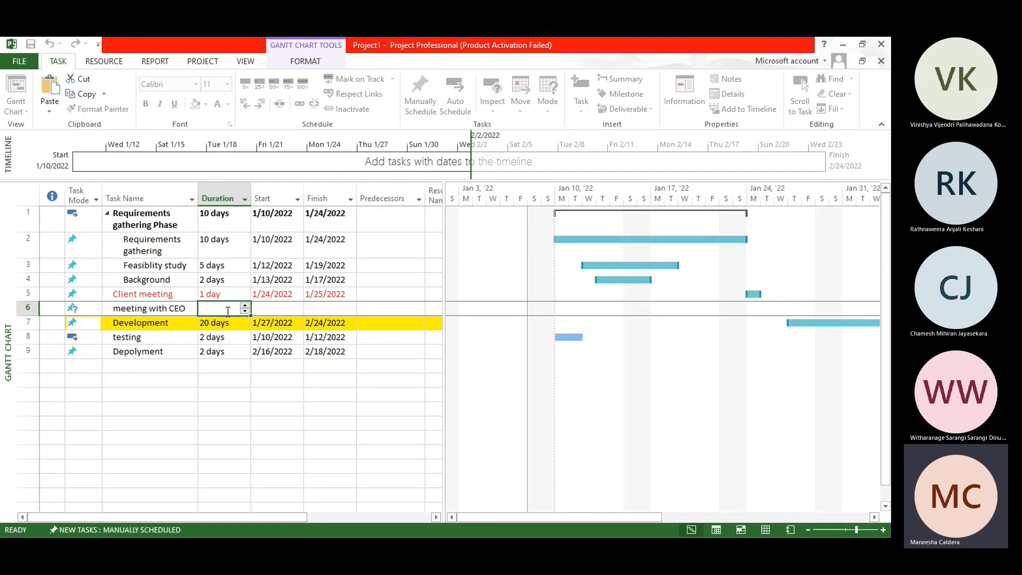
left_click(242, 308)
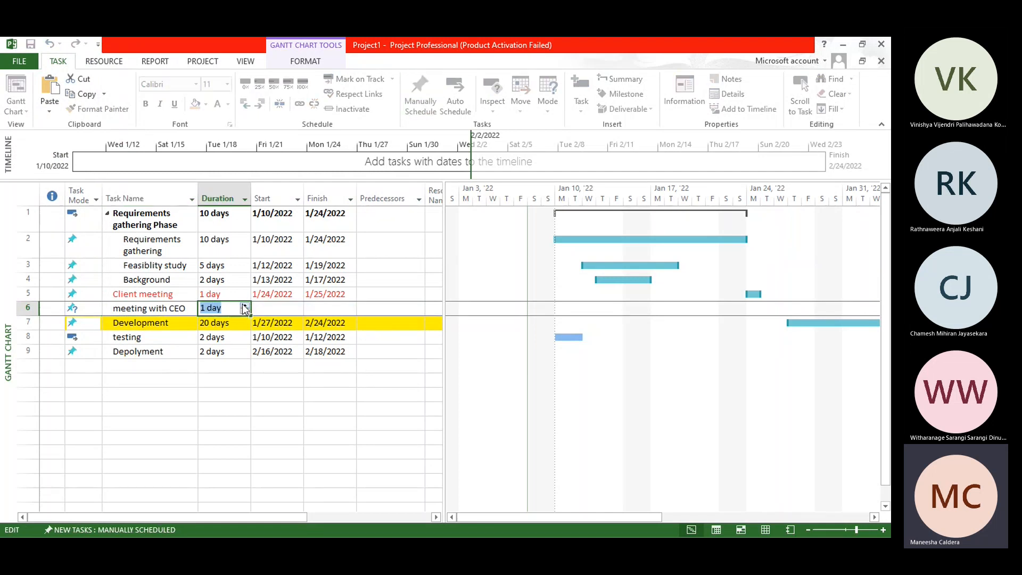
Step: Insert a task named Technical client meeting above meeting with CEO with a duration of 1 day
left_click(25, 309)
right_click(25, 309)
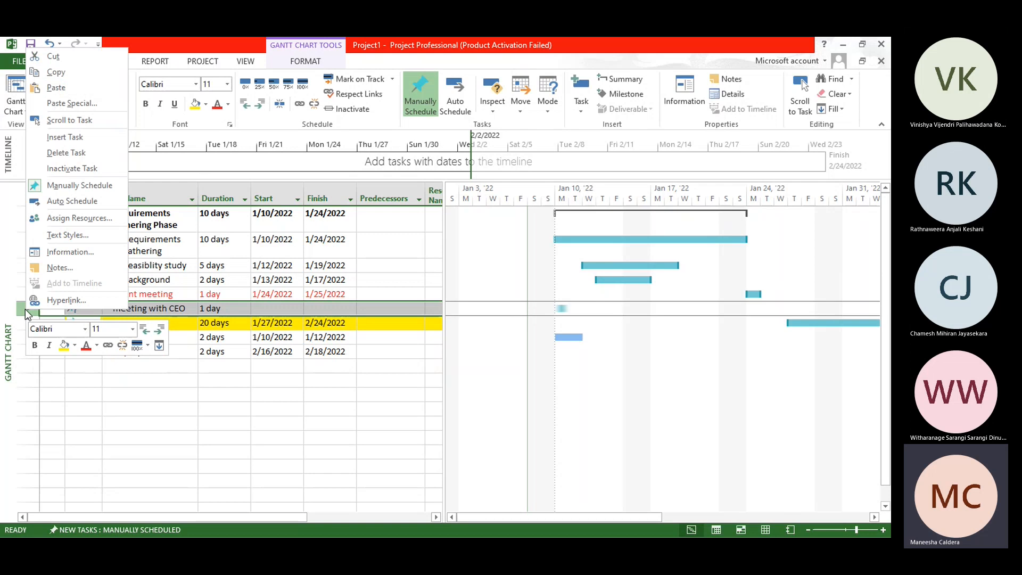
left_click(83, 137)
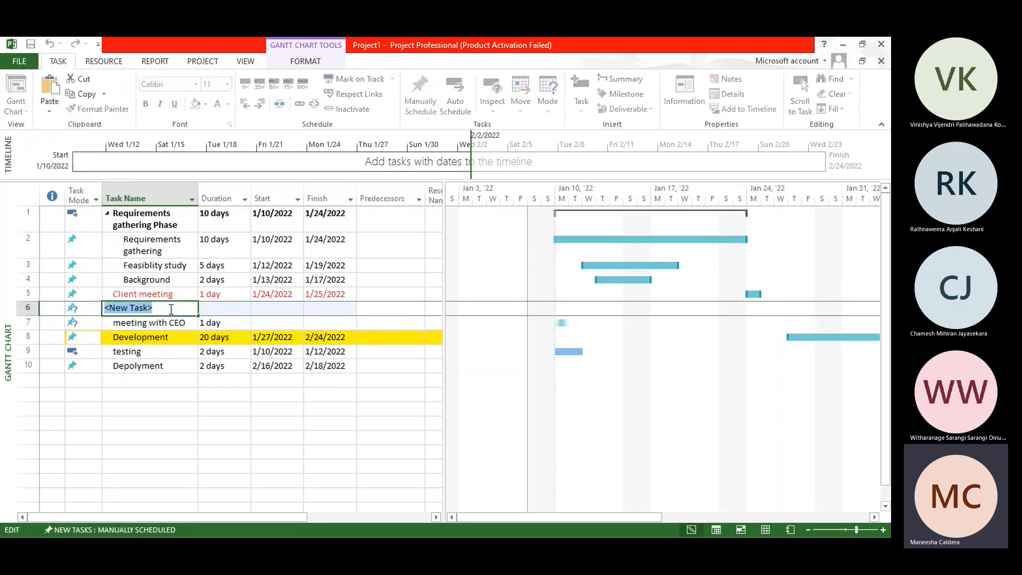
type("Tech")
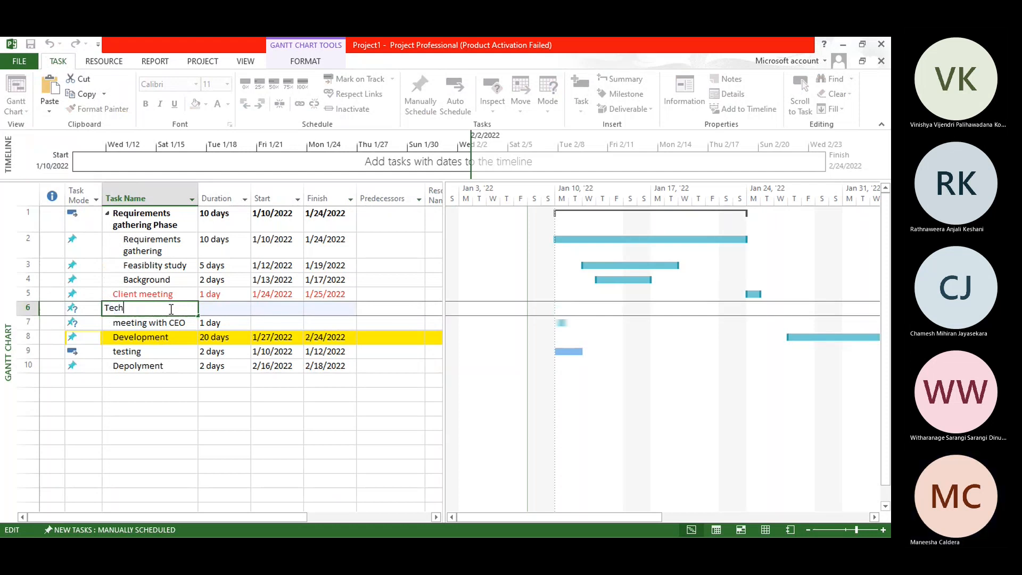
key("BackSpace")
key("BackSpace")
type("chnical client meeting")
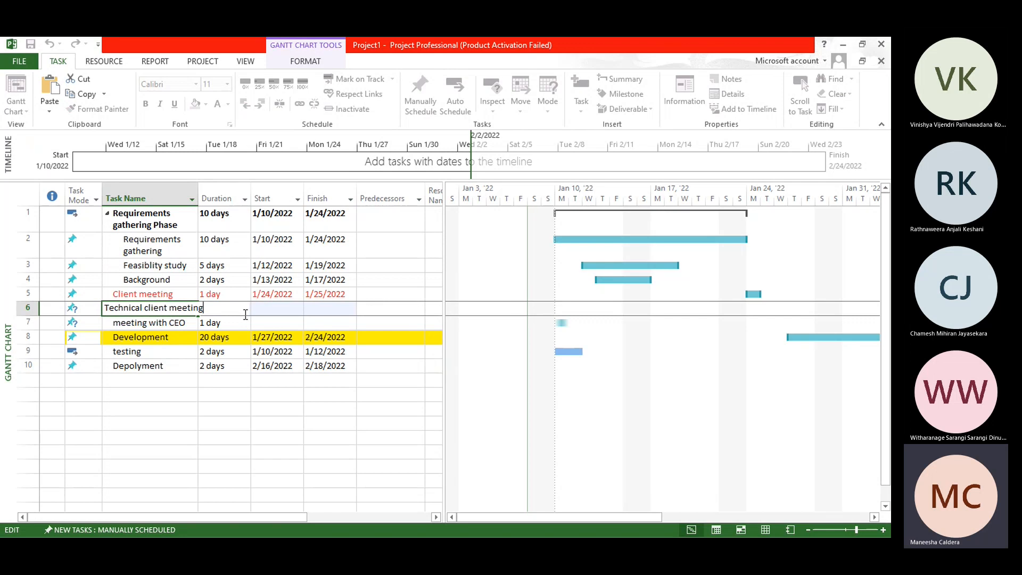
left_click(232, 338)
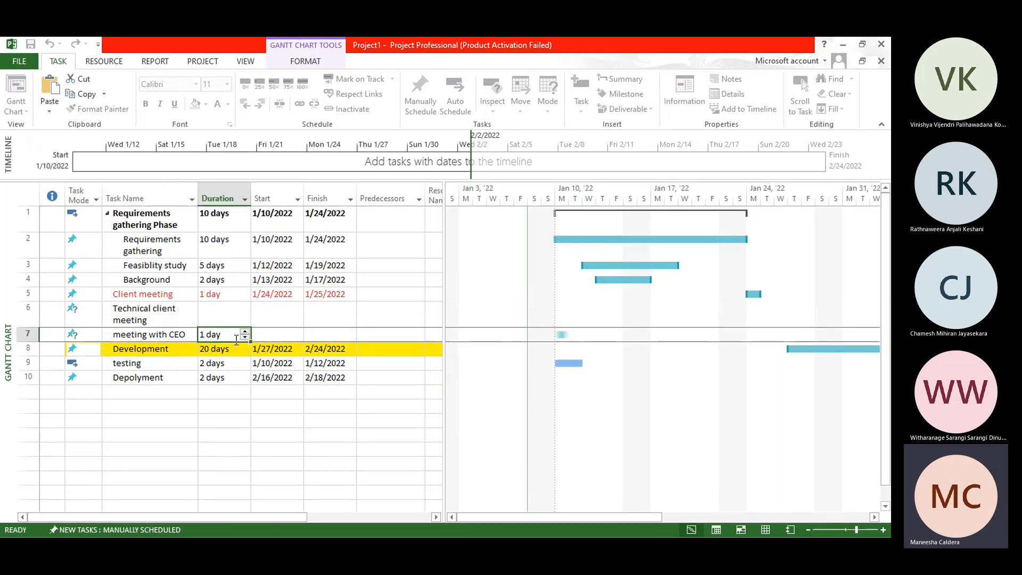
left_click(239, 320)
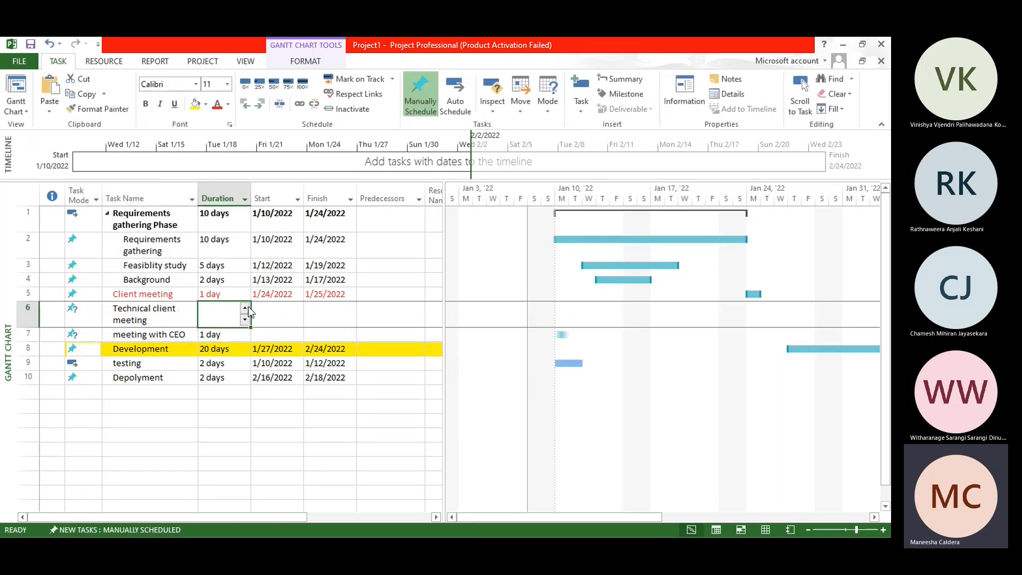
left_click(246, 307)
Step: Set the start dates of Technical client meeting to 1/25/2022 and meeting with CEO to 1/26/2022
left_click(281, 317)
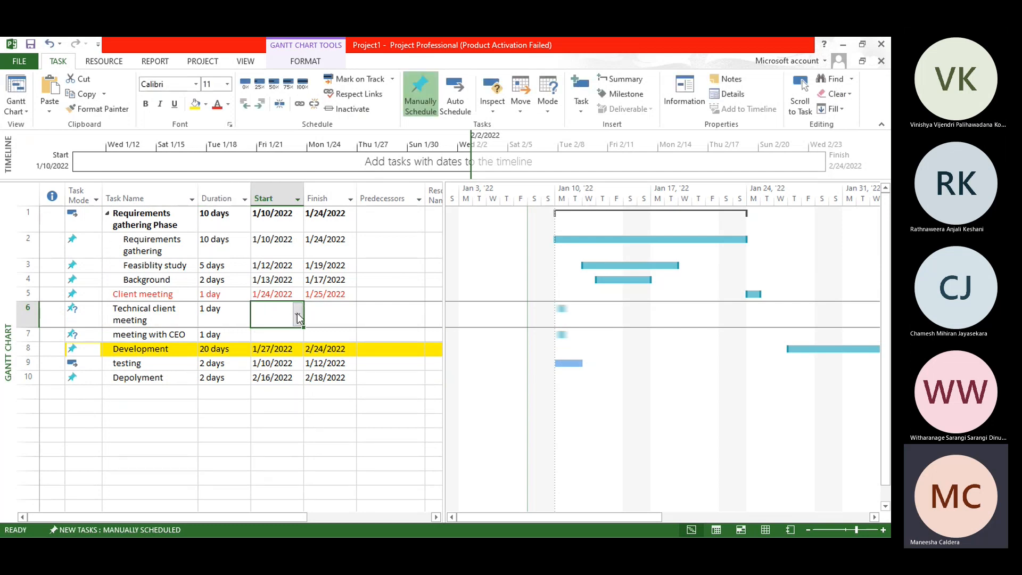
left_click(297, 315)
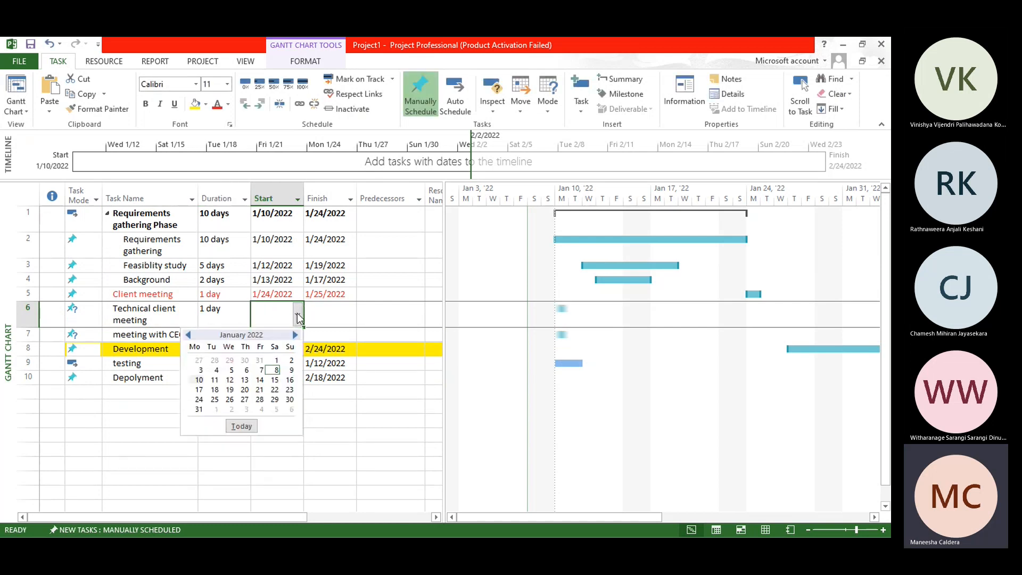
left_click(215, 399)
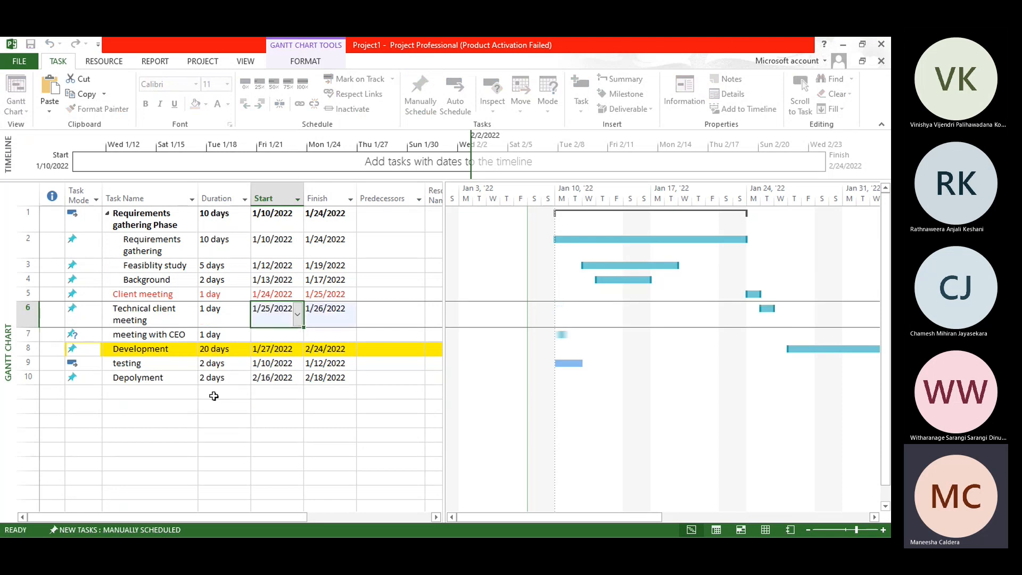
left_click(300, 339)
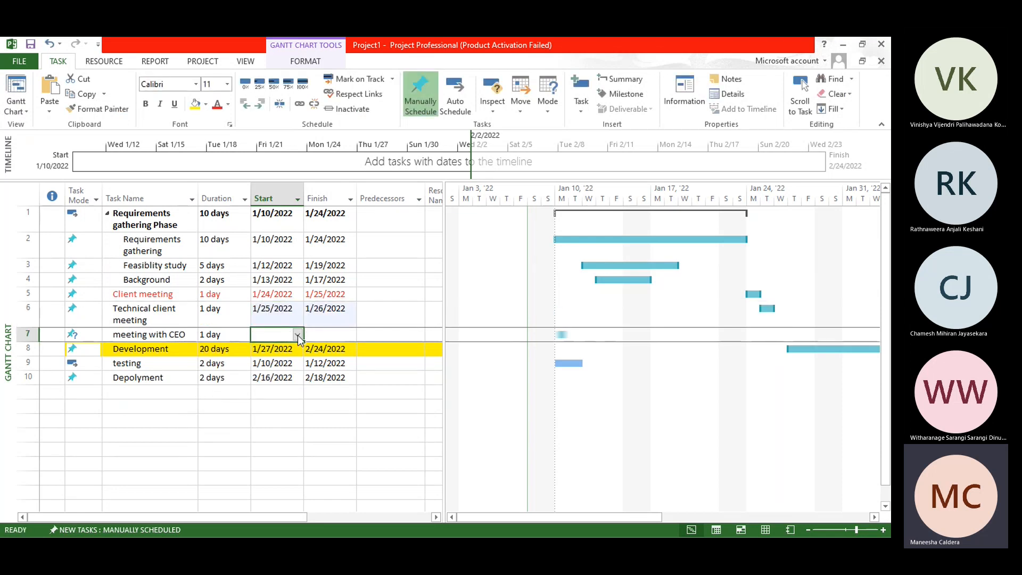
left_click(299, 338)
left_click(227, 414)
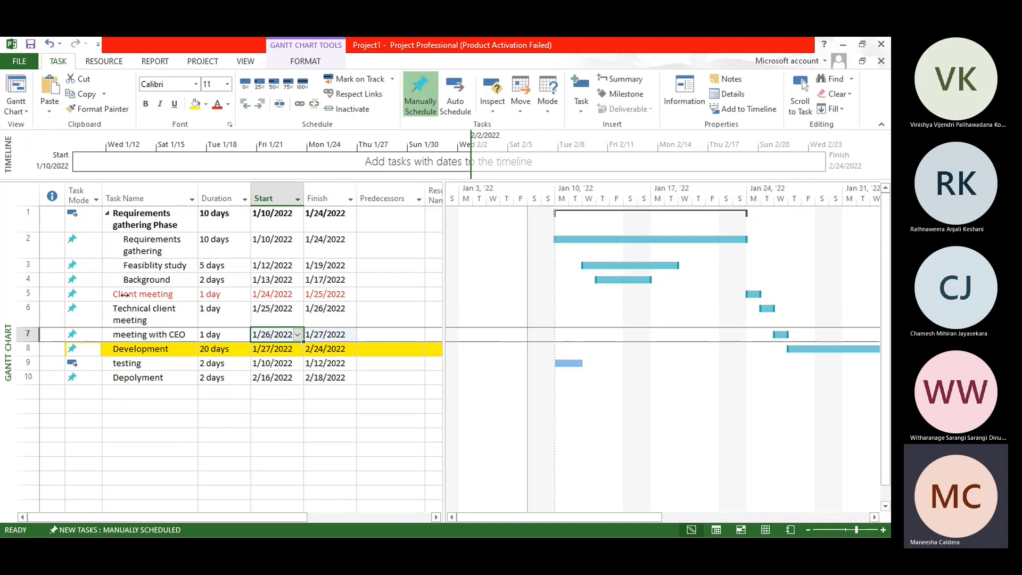
left_click(173, 408)
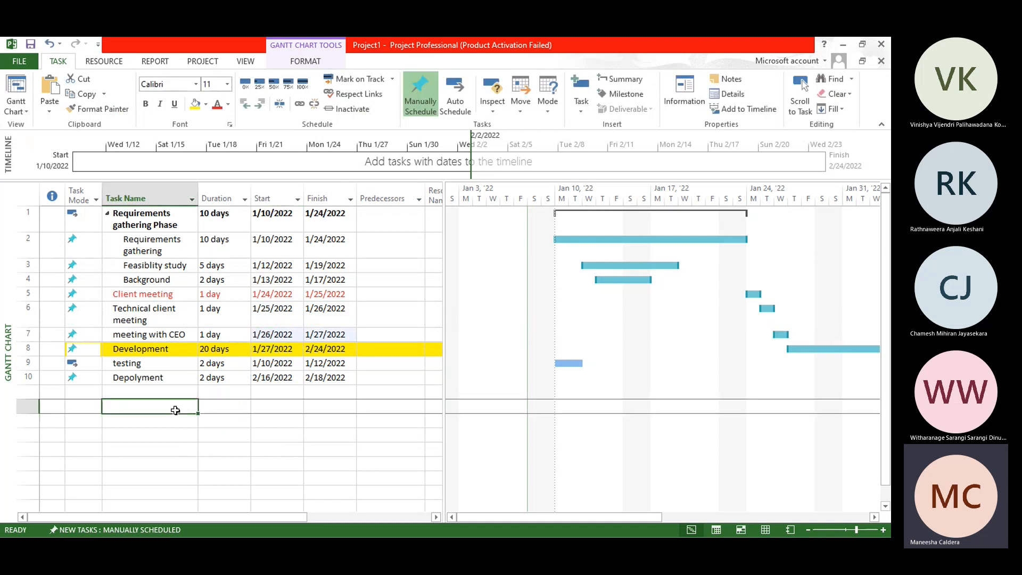
Step: Group the Client meeting, Technical client meeting and meeting with CEO tasks under a new summary task named Requirements clarification
left_click_drag(160, 293, 155, 335)
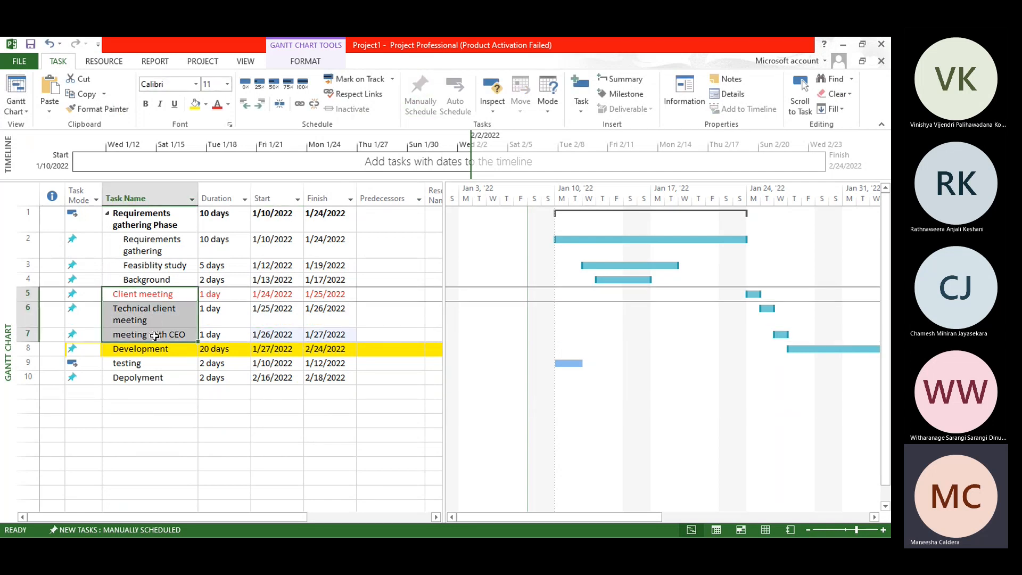
left_click(619, 79)
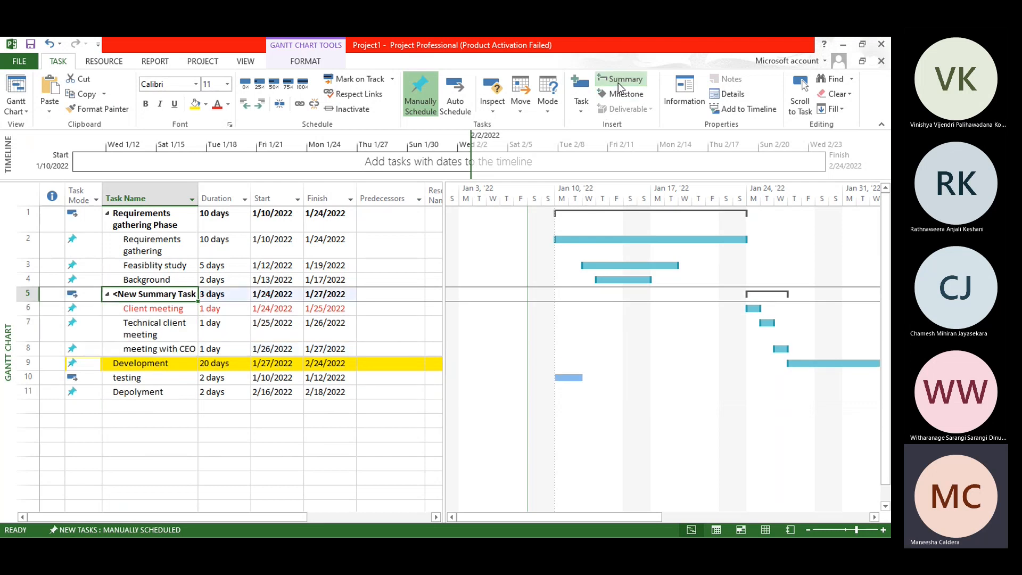
left_click(173, 293)
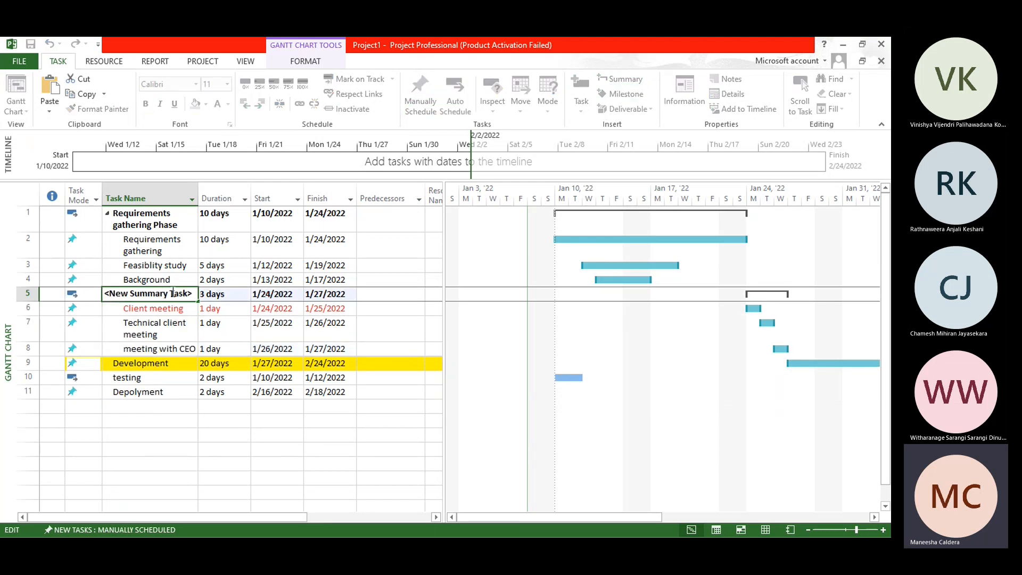
key("Left")
key("Left")
key("Left")
key("Left")
key("Left")
key("Left")
key("Left")
key("Left")
key("Left")
key("Left")
key("Left")
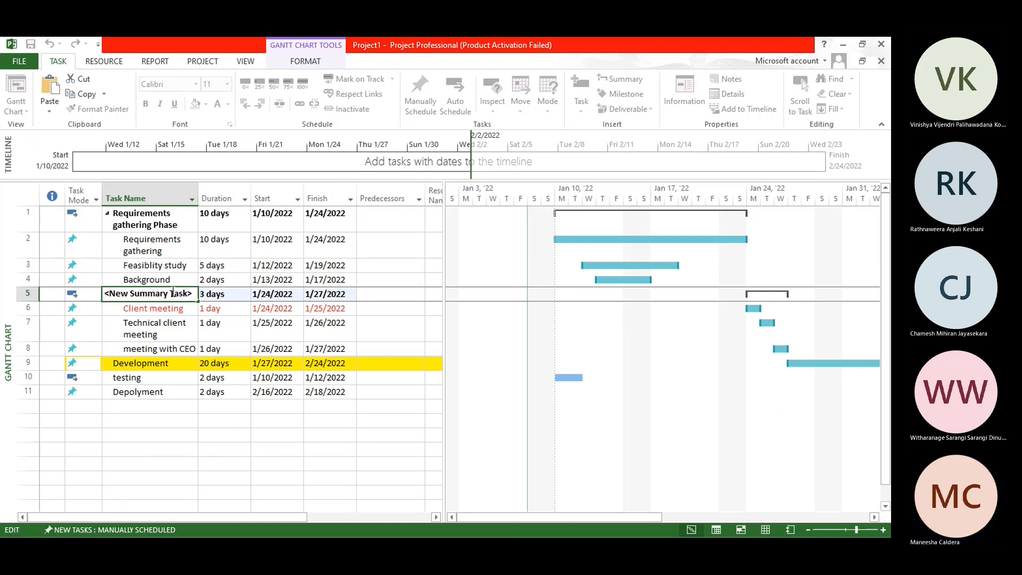
key("shift+End")
type("Requireme")
key("BackSpace")
key("BackSpace")
key("BackSpace")
type("ements clarification")
key("Return")
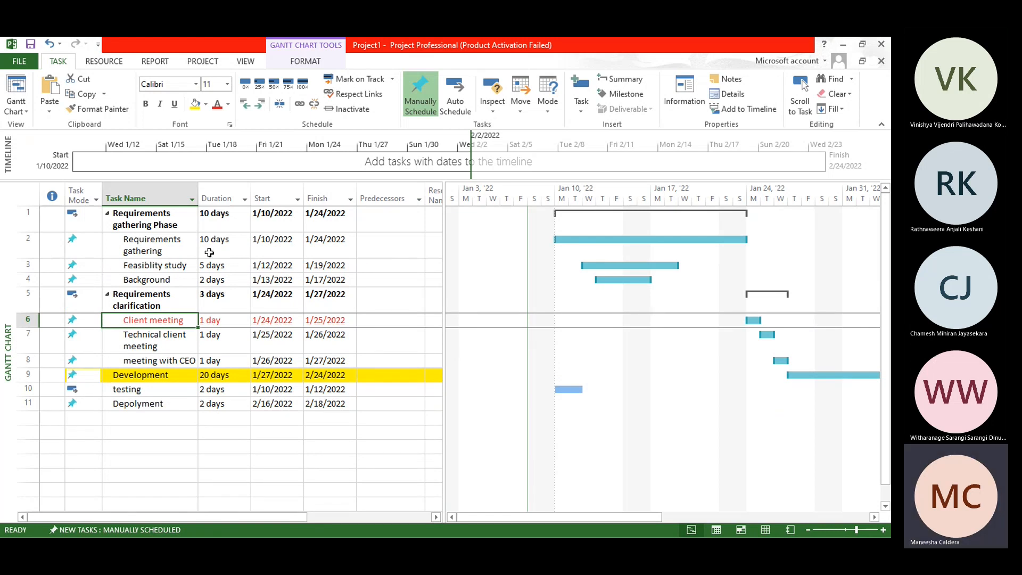
Step: Collapse the Requirements gathering Phase and Requirements clarification summary tasks to hide their subtasks
left_click(107, 212)
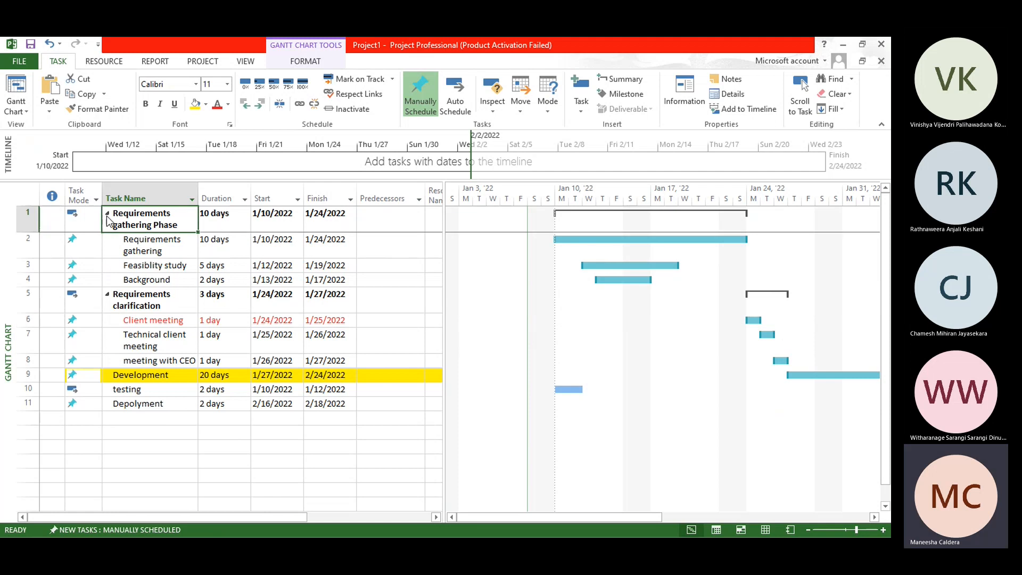
left_click(108, 240)
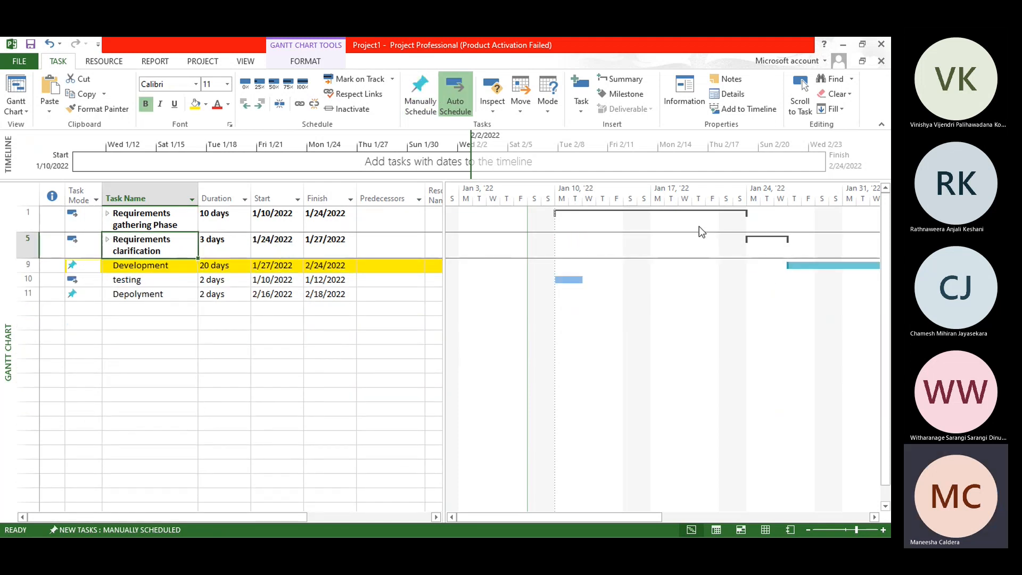
Step: Expand the Requirements gathering Phase and Requirements clarification summary tasks and insert a new task above Development
left_click(108, 240)
left_click(108, 213)
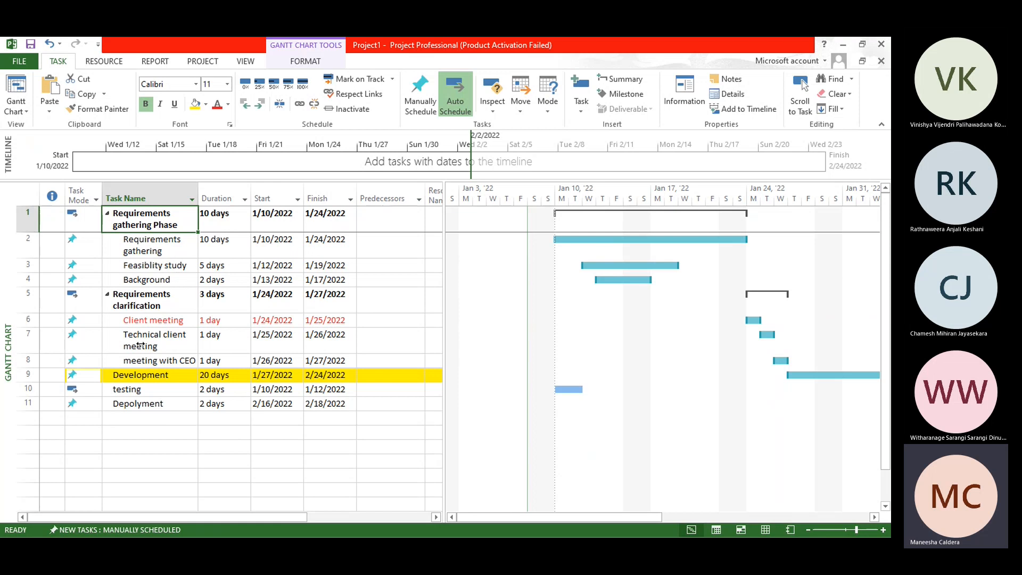
left_click(27, 375)
right_click(28, 373)
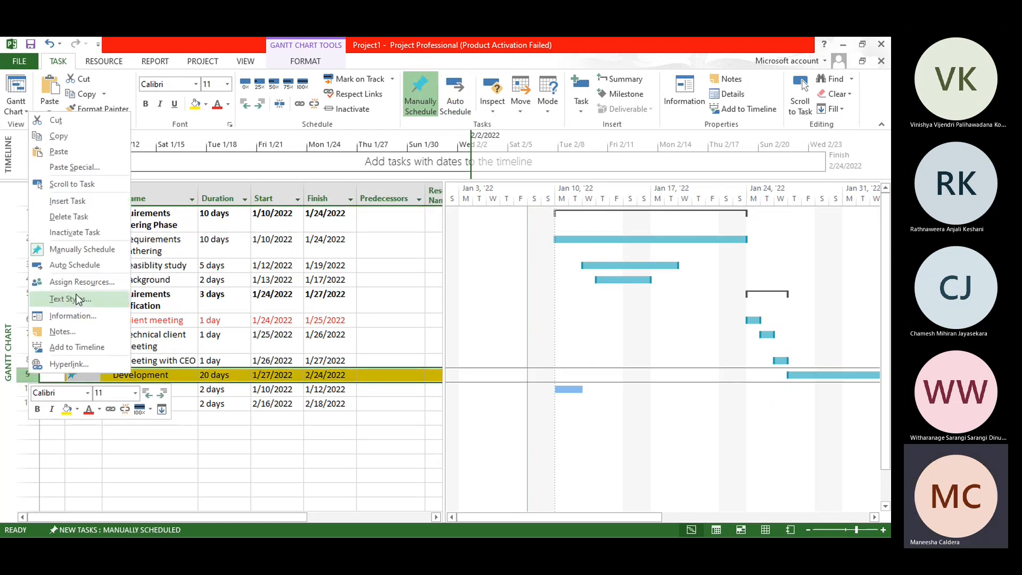
left_click(81, 199)
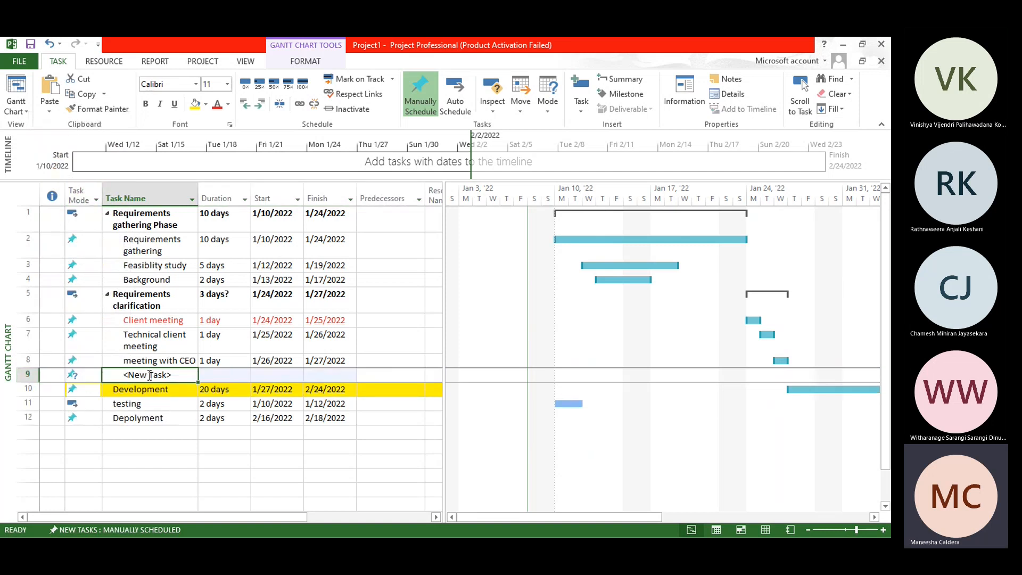
Step: Name the new task above Development SRS sign off
left_click(150, 376)
type("a")
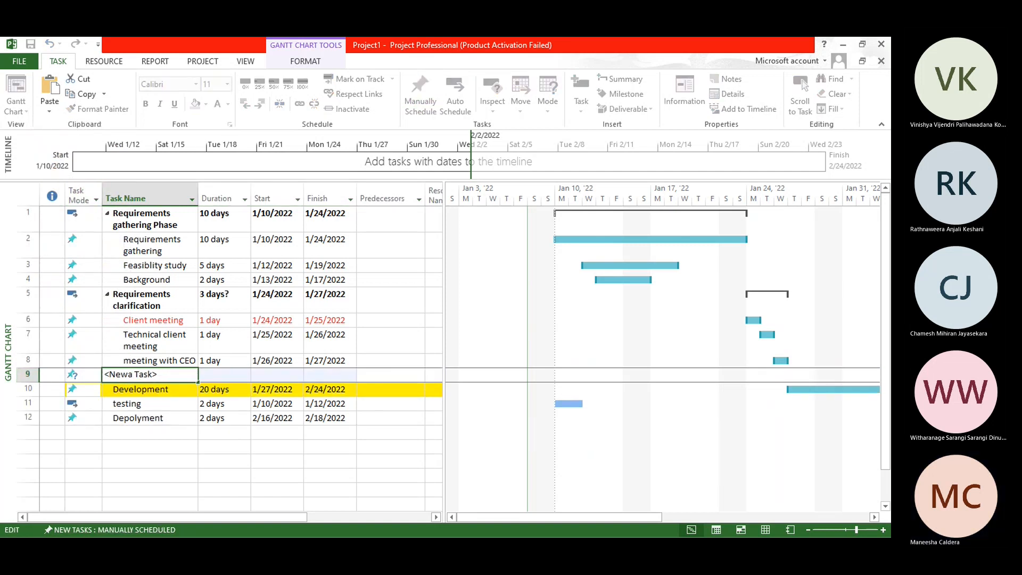
left_click(144, 375)
left_click(158, 374)
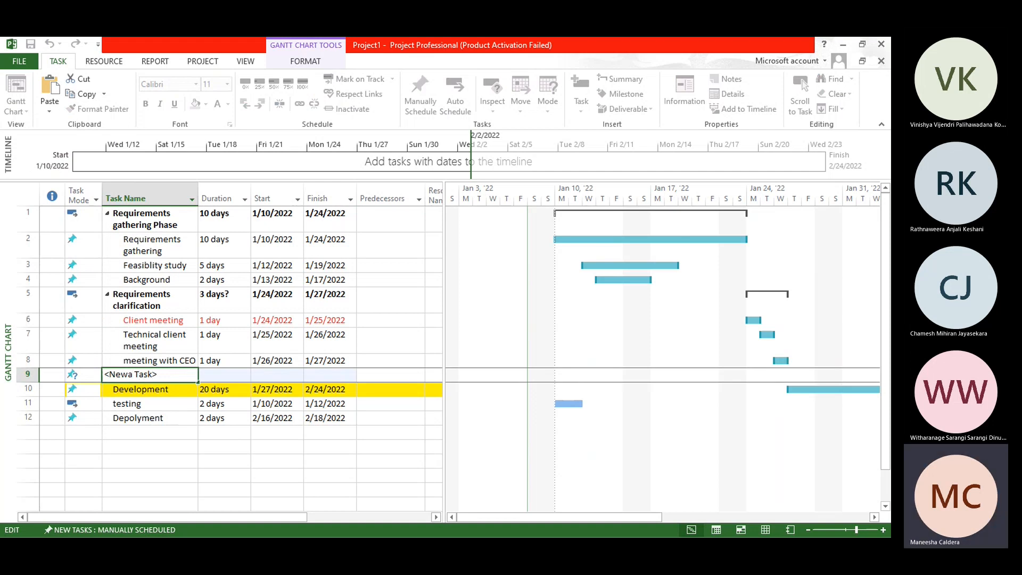
key("shift+Home")
type("S")
type("sign off")
left_click(171, 445)
left_click(176, 375)
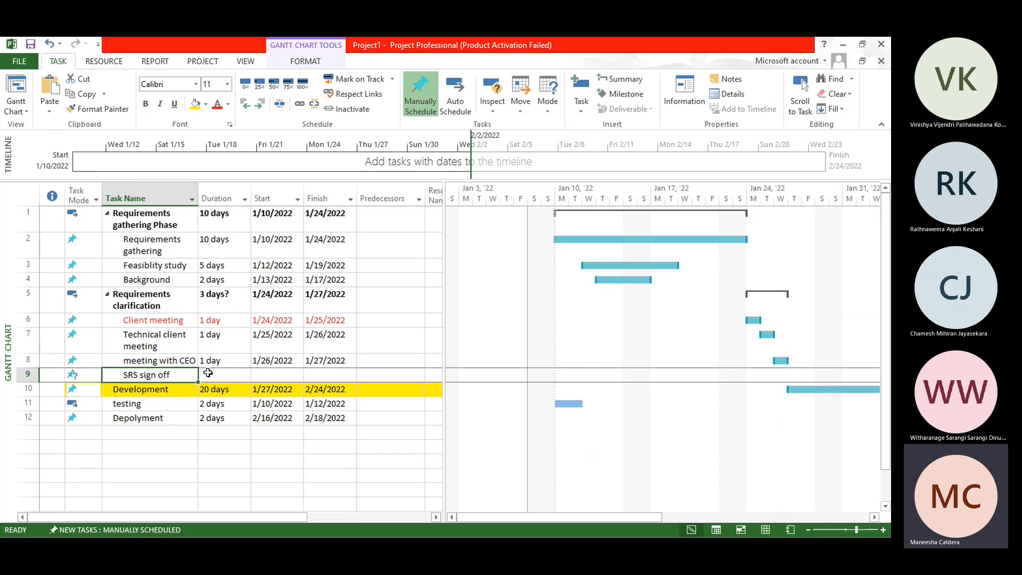
Step: Insert a milestone above SRS sign off and name it Sign off Milestoe
left_click(25, 375)
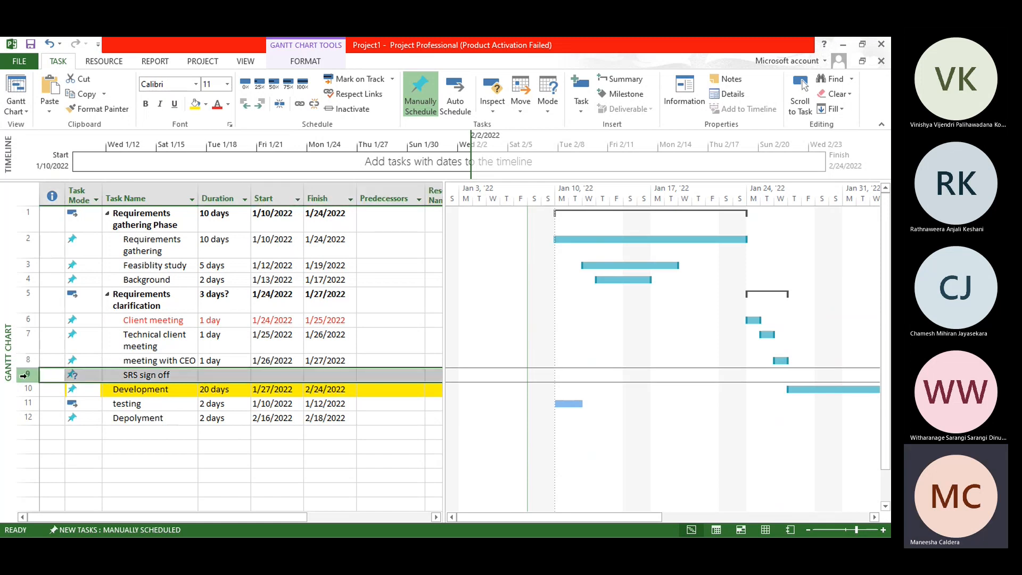
left_click(624, 97)
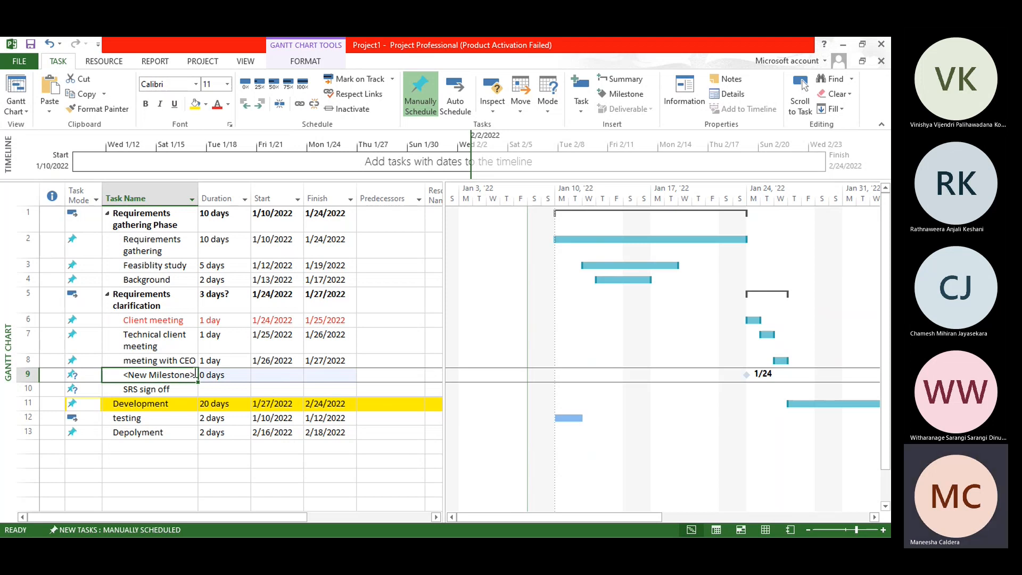
left_click(195, 374)
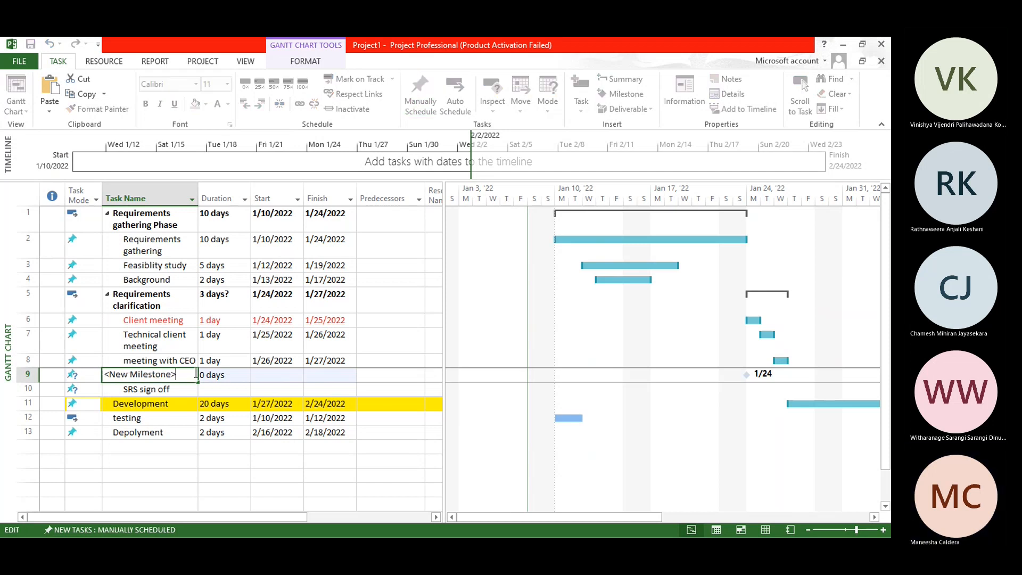
key("ctrl+a")
type("Sin")
key("BackSpace")
type("gn off Milestoe")
left_click(203, 485)
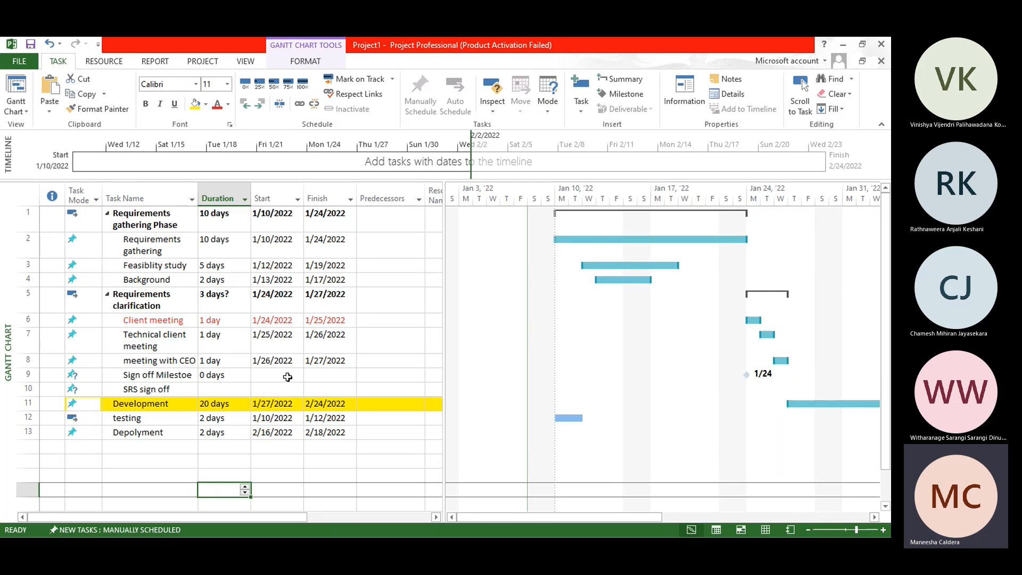
Step: Switch the Sign off Milestoe milestone to Auto Scheduled and back to Manually Scheduled
left_click(75, 376)
left_click(96, 376)
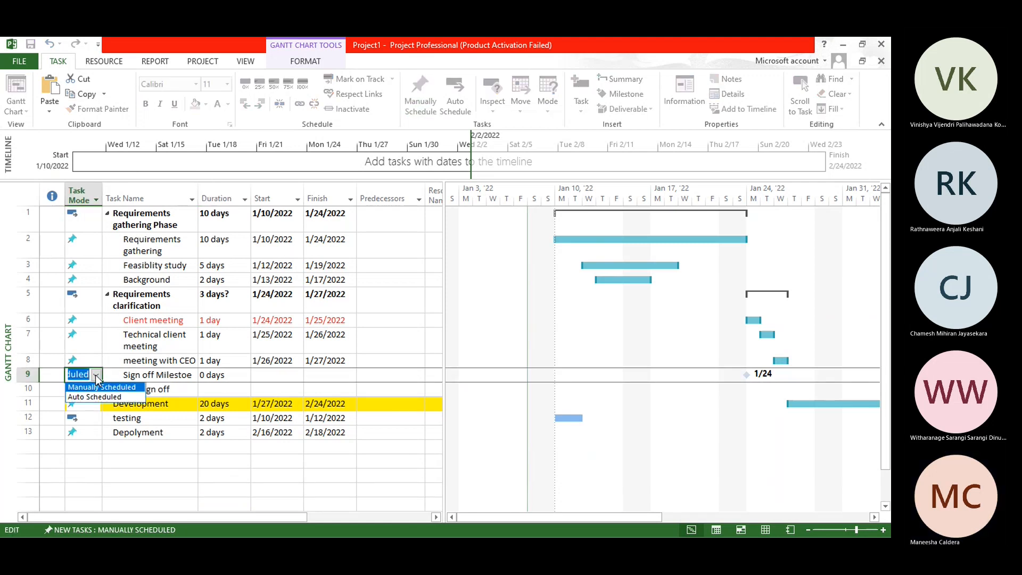
left_click(96, 396)
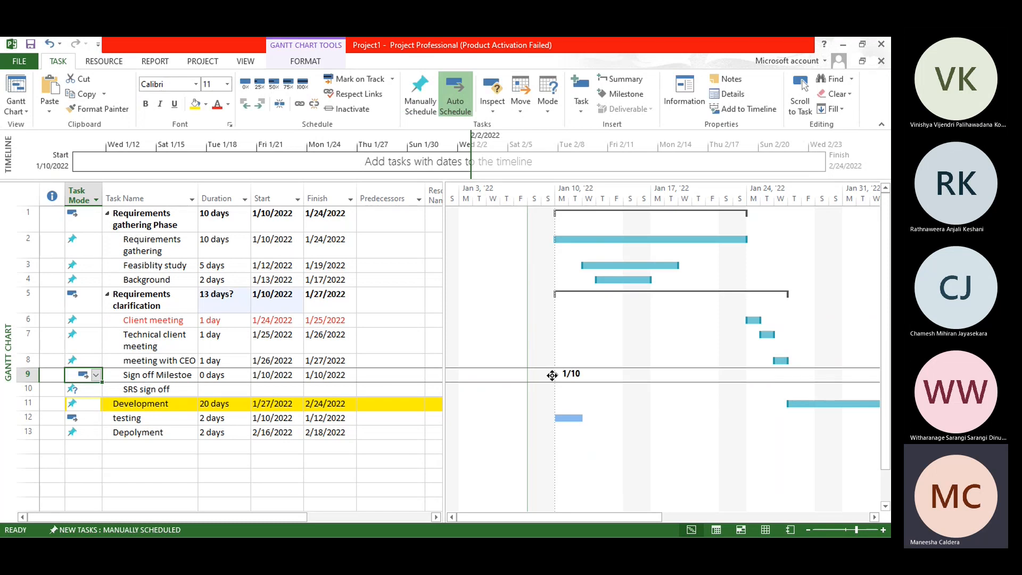
left_click(96, 376)
left_click(99, 387)
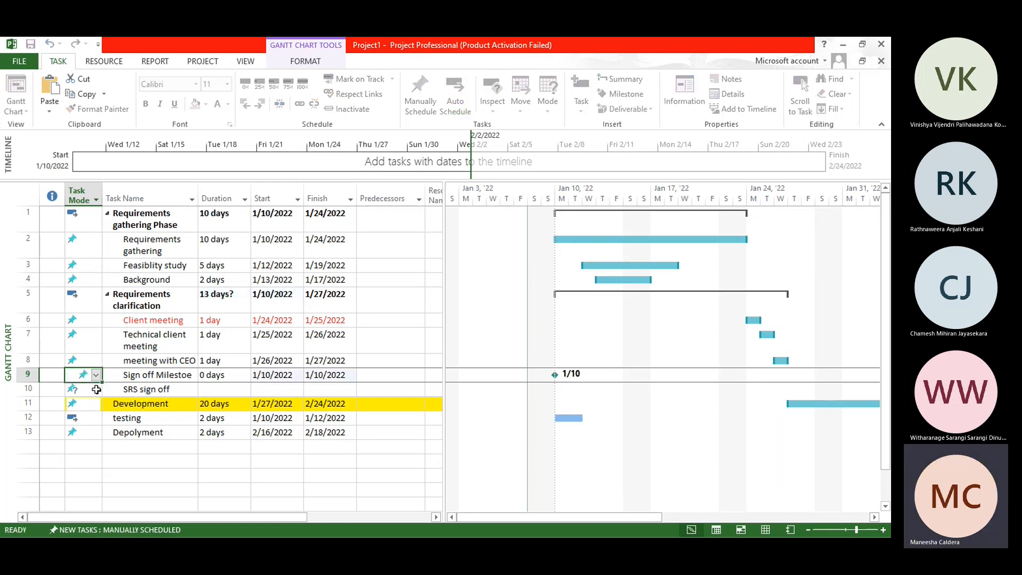
Step: Set the start date of the Sign off Milestoe milestone to 1/26/2022
left_click(288, 376)
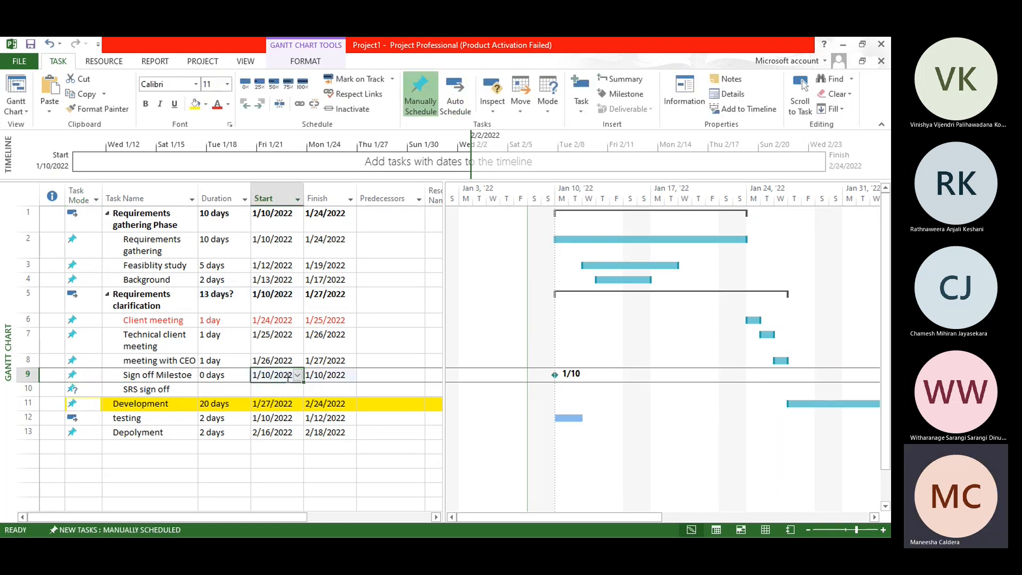
left_click(297, 374)
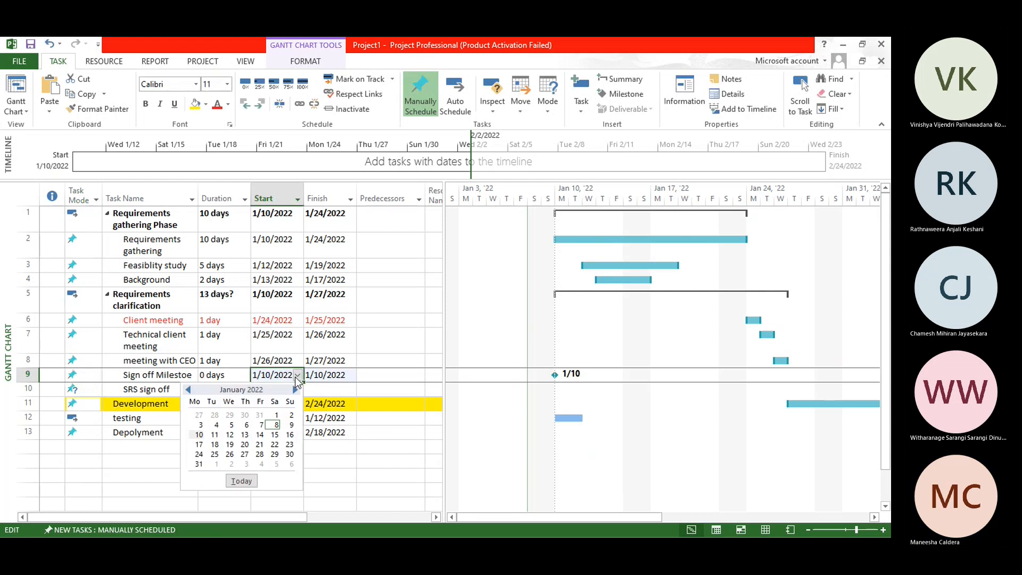
left_click(229, 454)
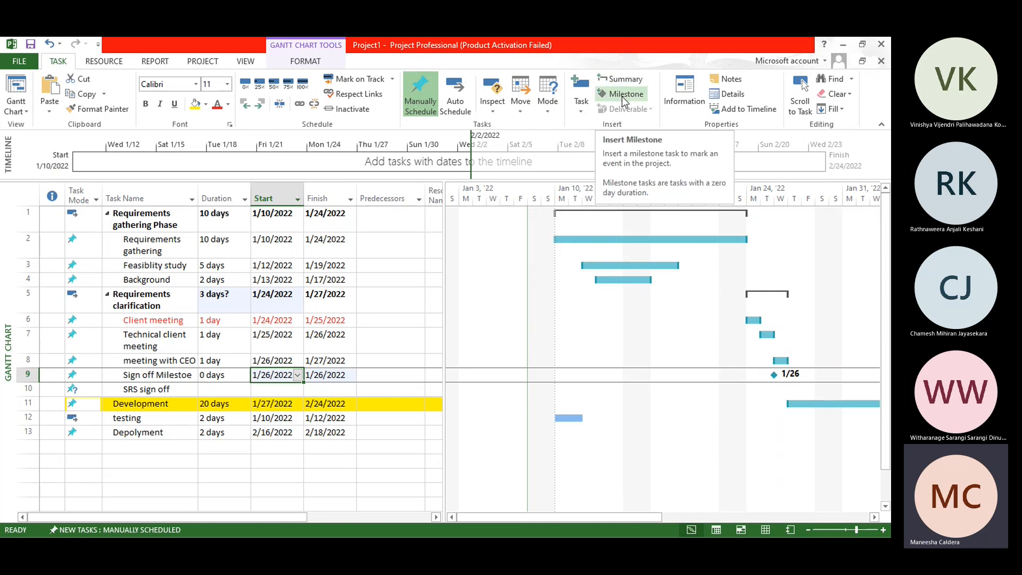
Step: Define a recurring task named Meeting with the client above Sign off Milestoe, recurring weekly on Monday
left_click(584, 111)
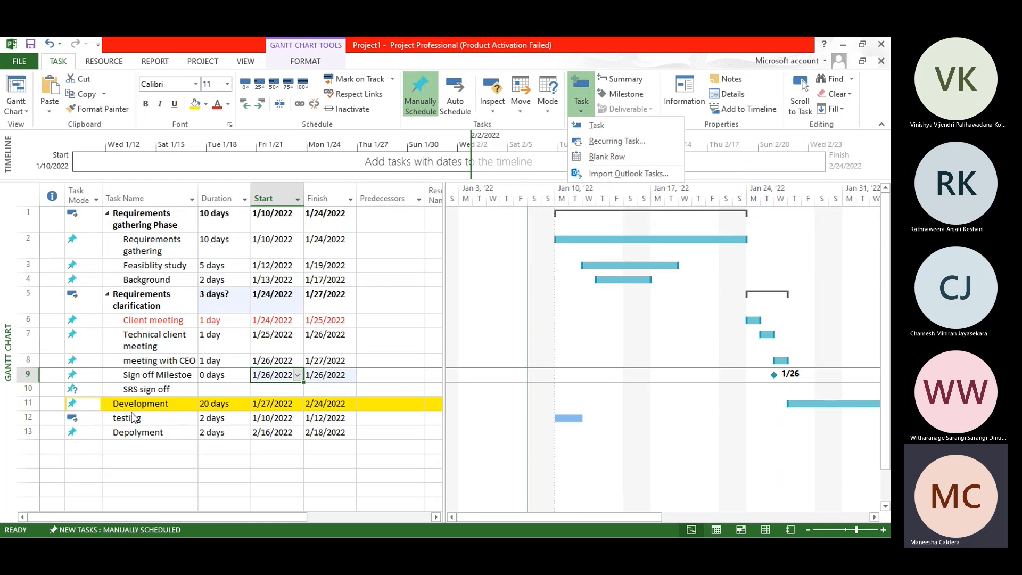
left_click(25, 405)
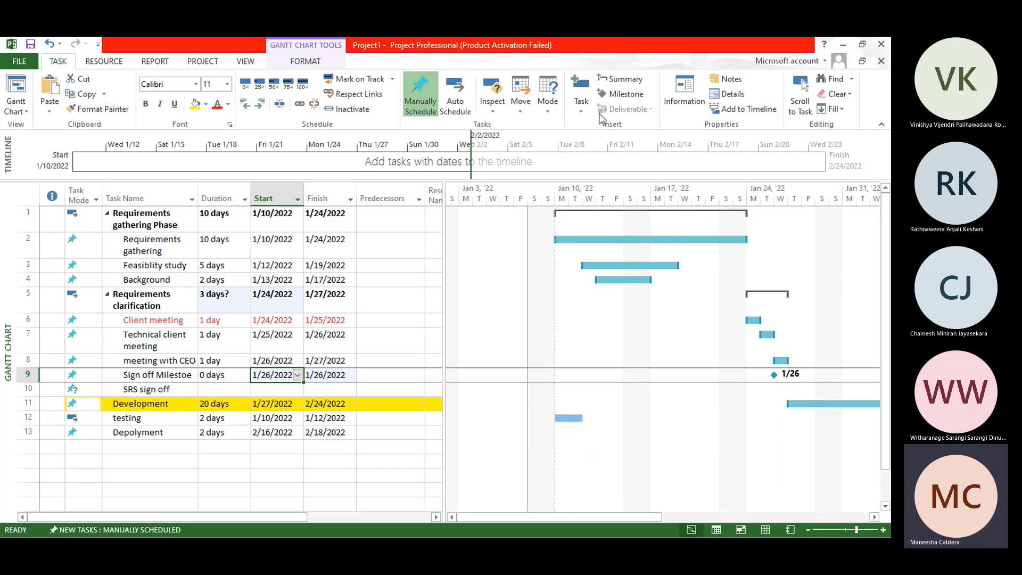
left_click(583, 107)
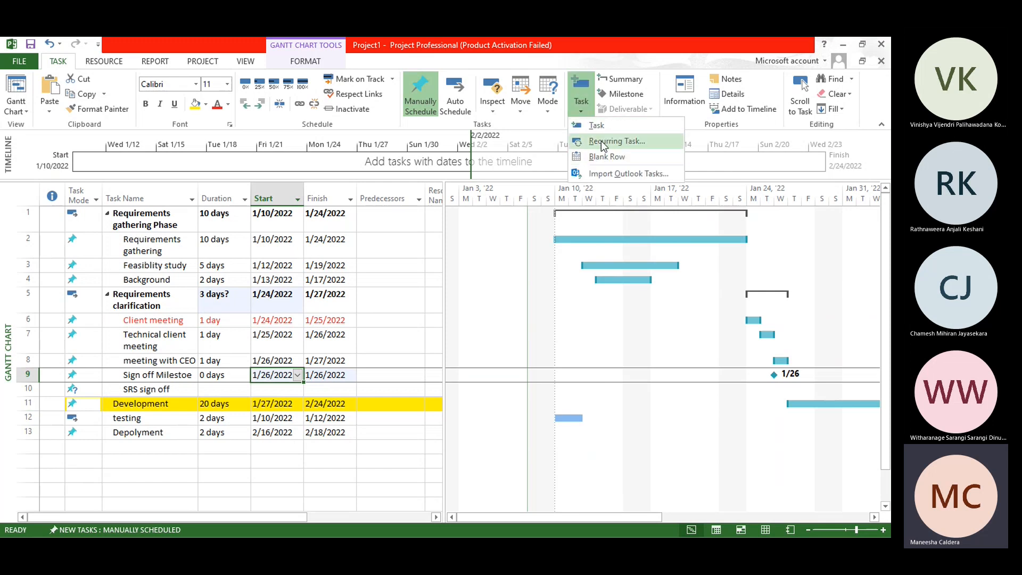
left_click(601, 140)
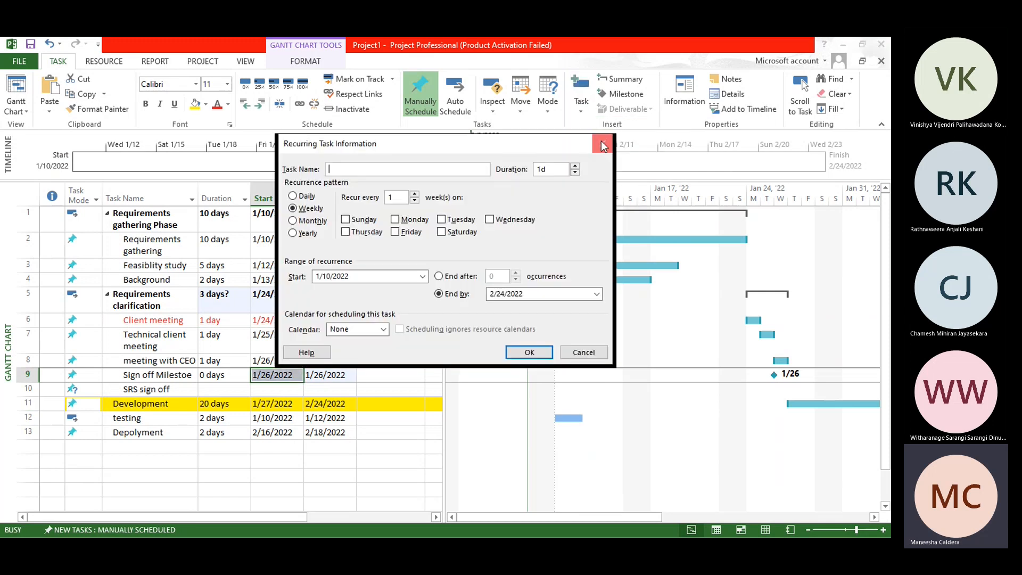
type("Meeting with the client")
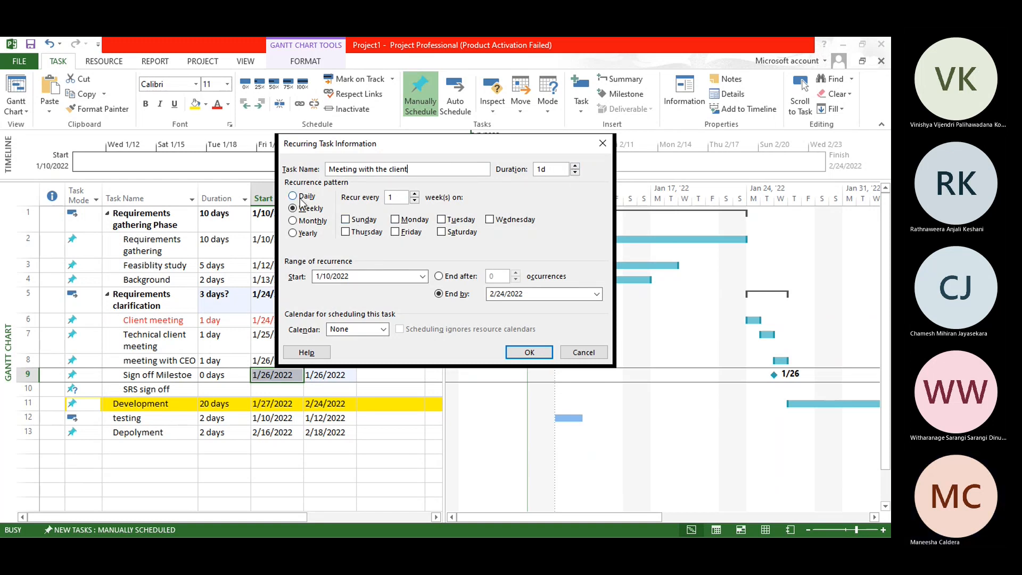
left_click(404, 228)
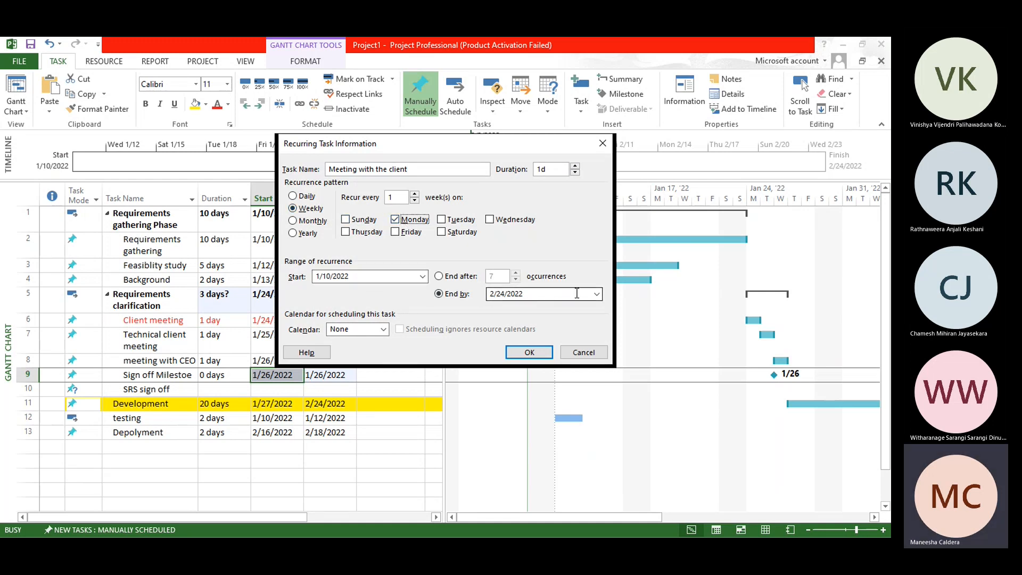
Step: Set the recurrence to end by 3/31/2022 and create the recurring task
left_click(596, 294)
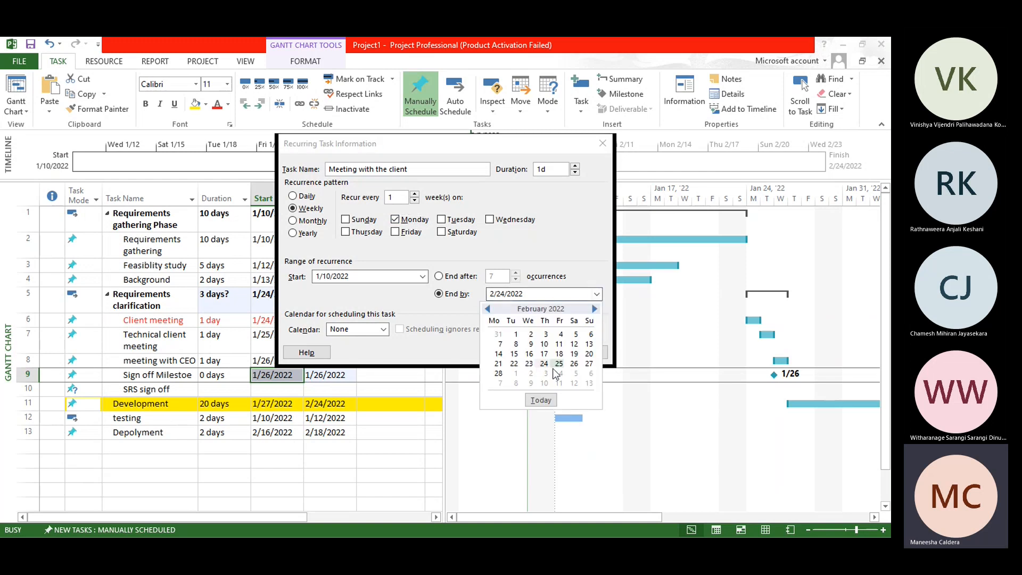
left_click(594, 309)
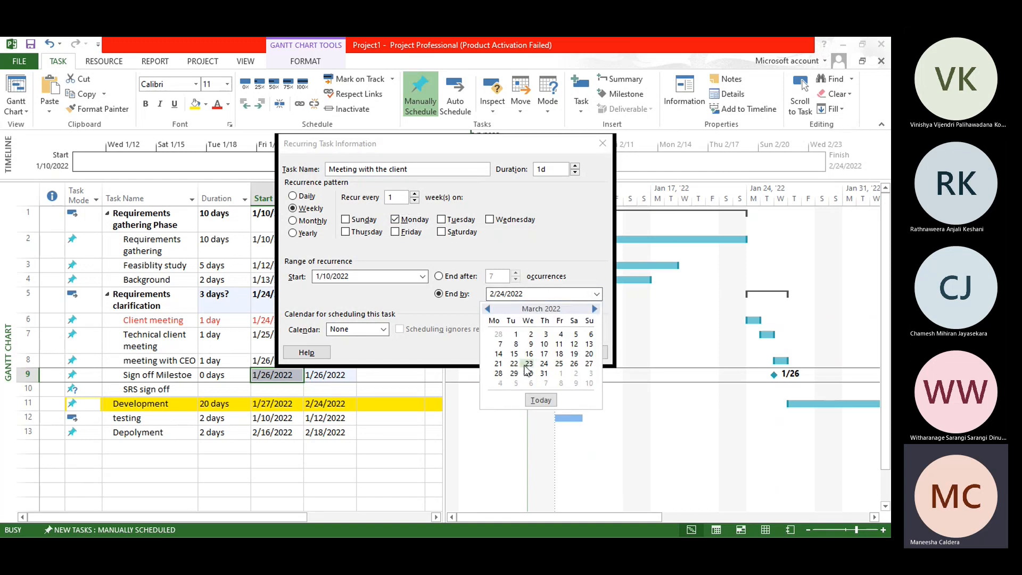
left_click(543, 374)
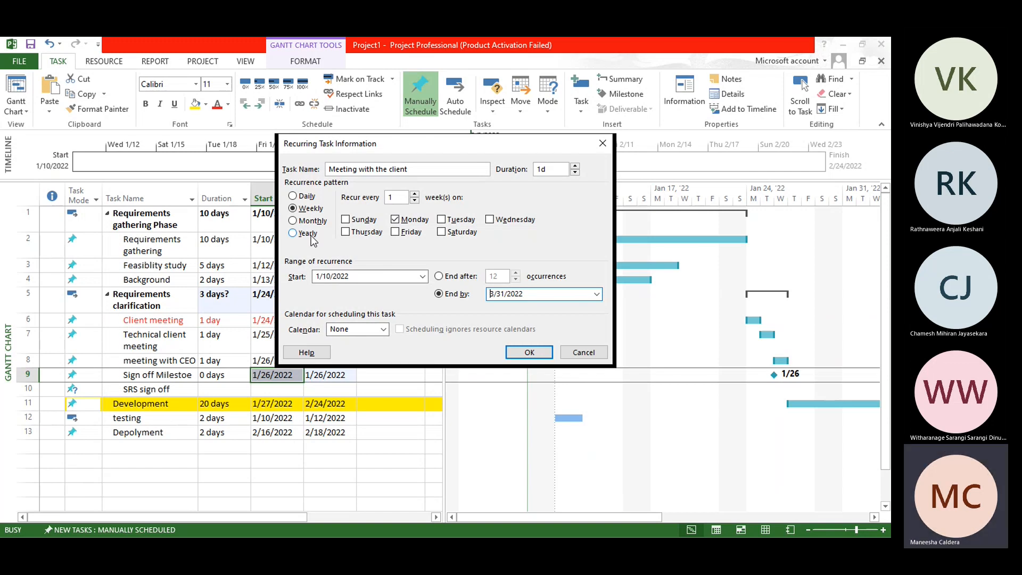
left_click(526, 353)
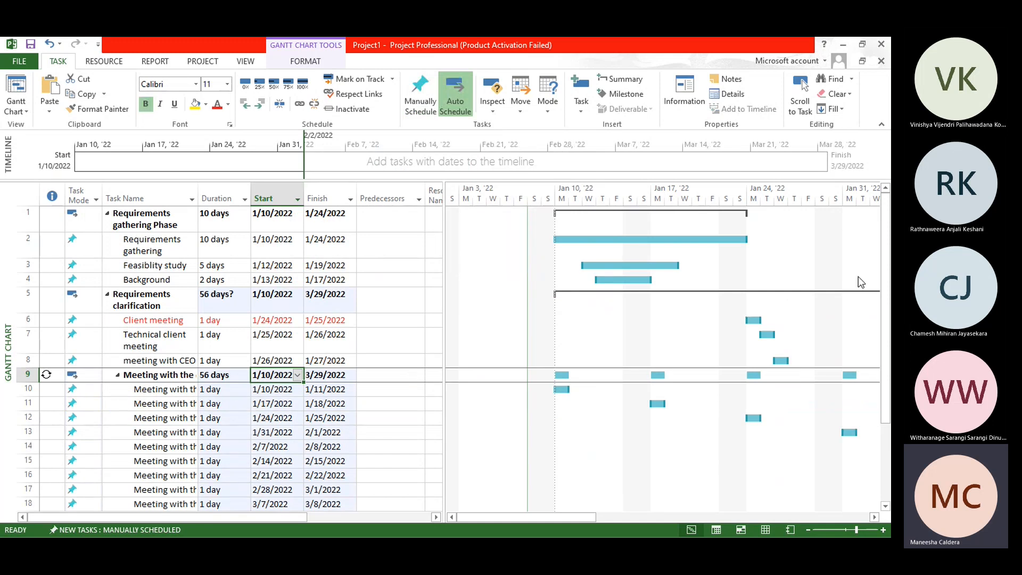
Step: Review the Meeting with the client occurrences in the task list, collapsing and expanding the recurring task
scroll(888, 338, "down", 3)
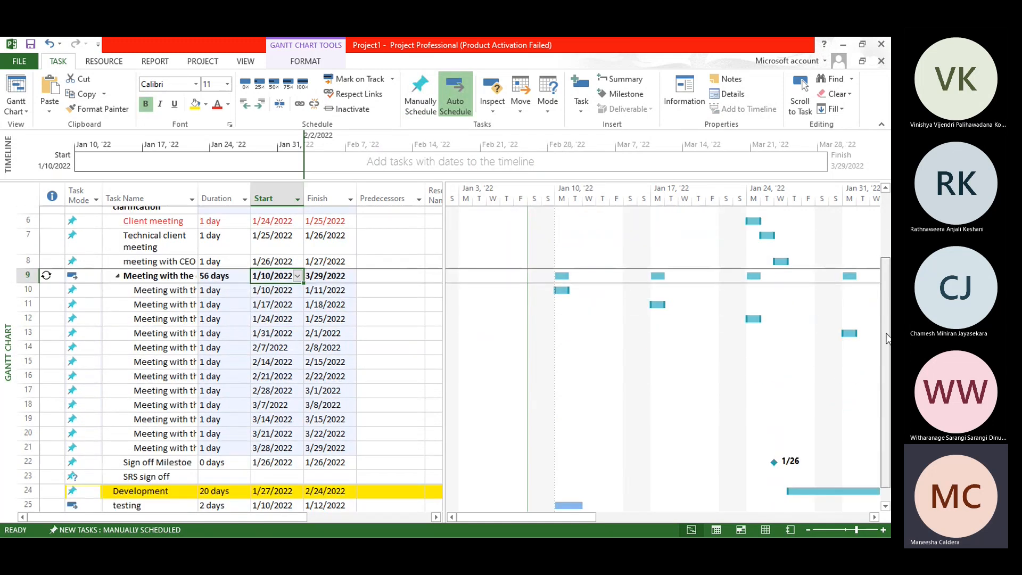
scroll(259, 277, "down", 1)
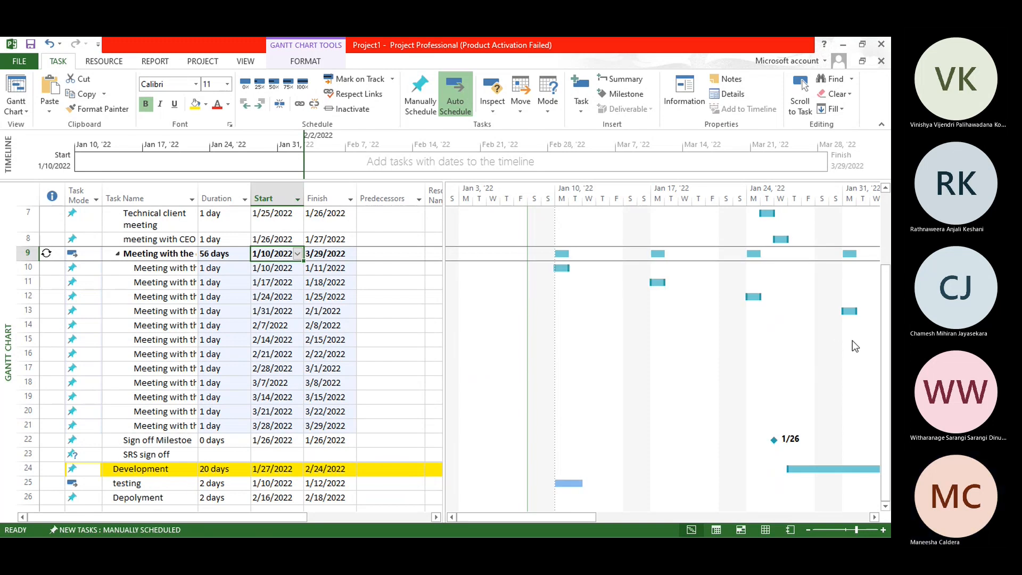
left_click(119, 257)
left_click(118, 255)
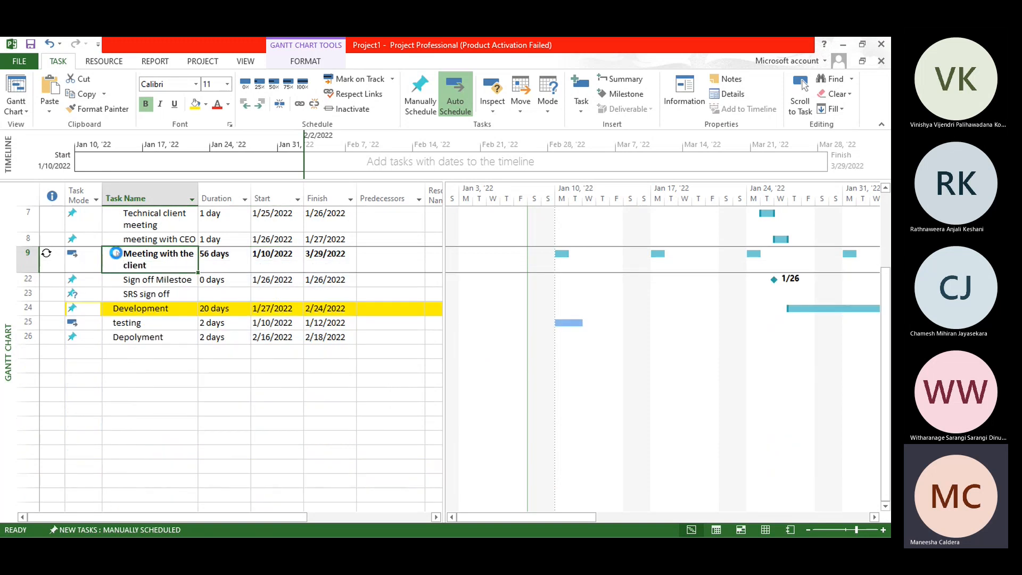
left_click(116, 253)
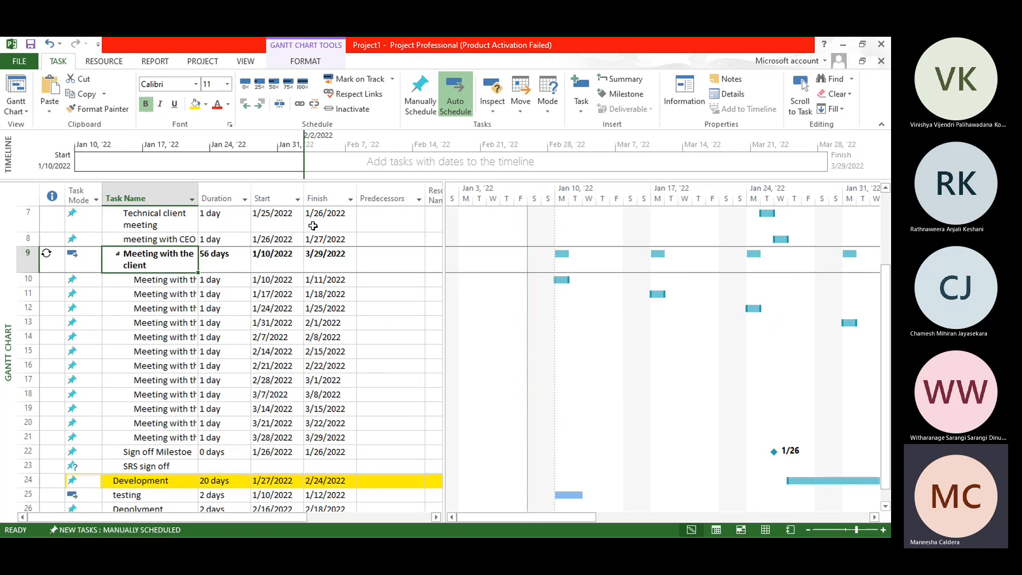
left_click(581, 103)
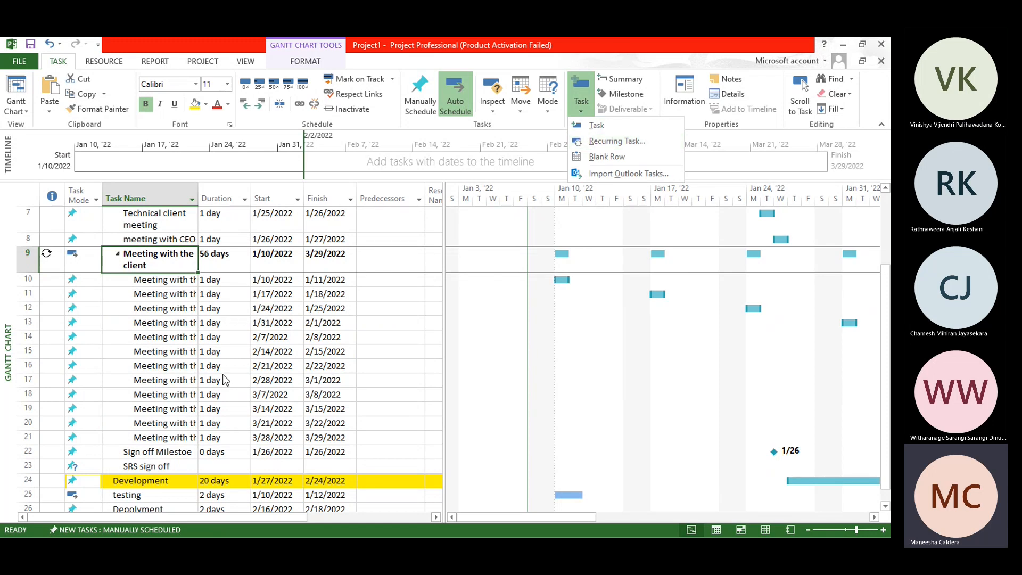
left_click(307, 305)
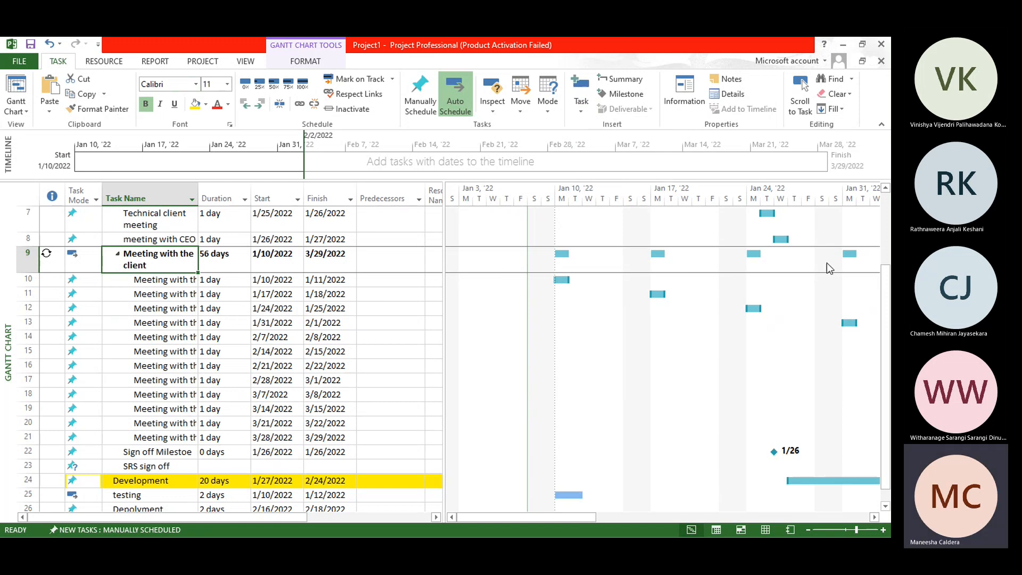
left_click_drag(887, 414, 890, 292)
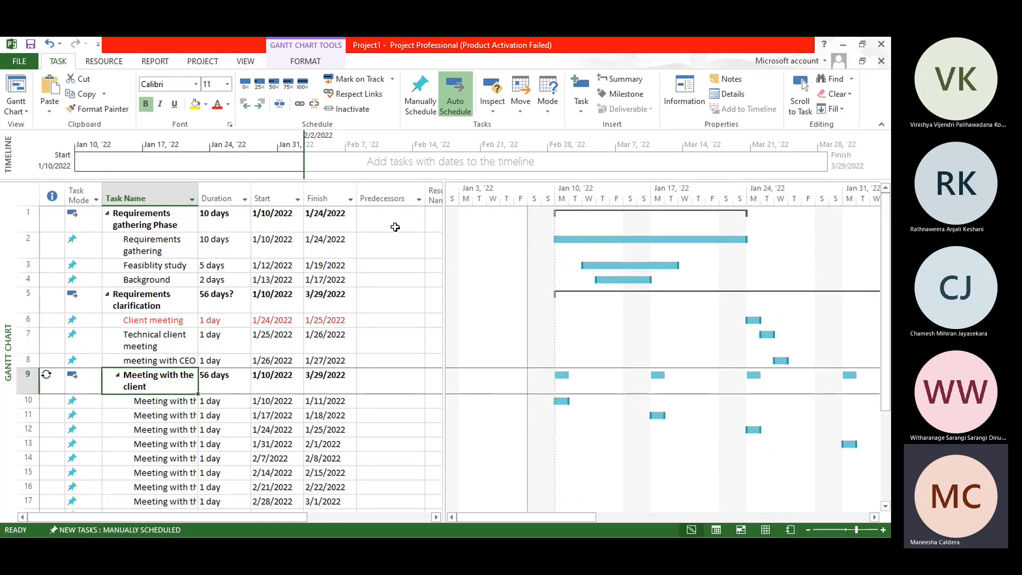
Step: Save the changes to Project1
key("alt+F4")
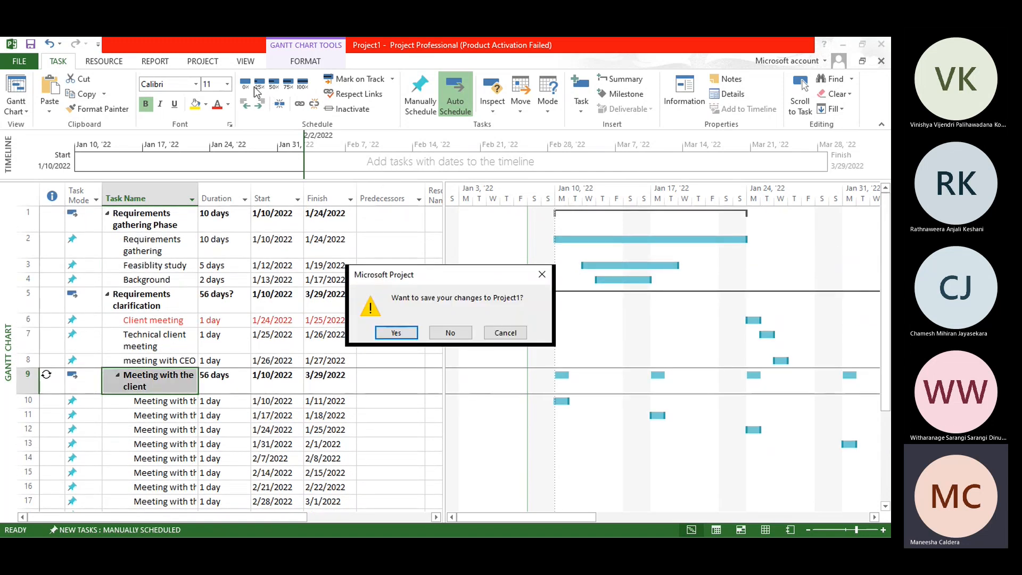
left_click(396, 333)
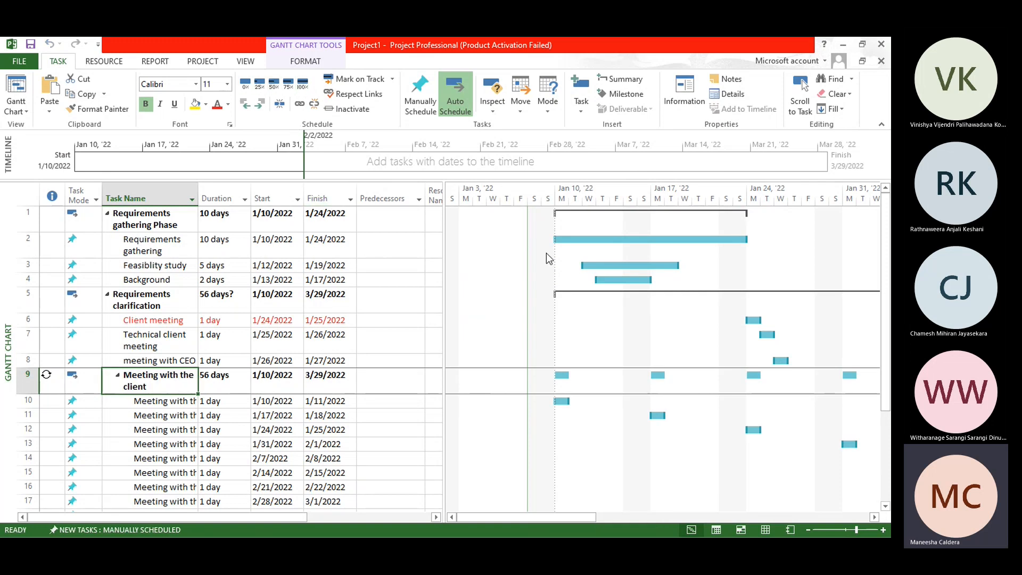
Step: Try marking the Requirements gathering task 25% and 100% complete, resetting its progress to 0%
left_click(586, 239)
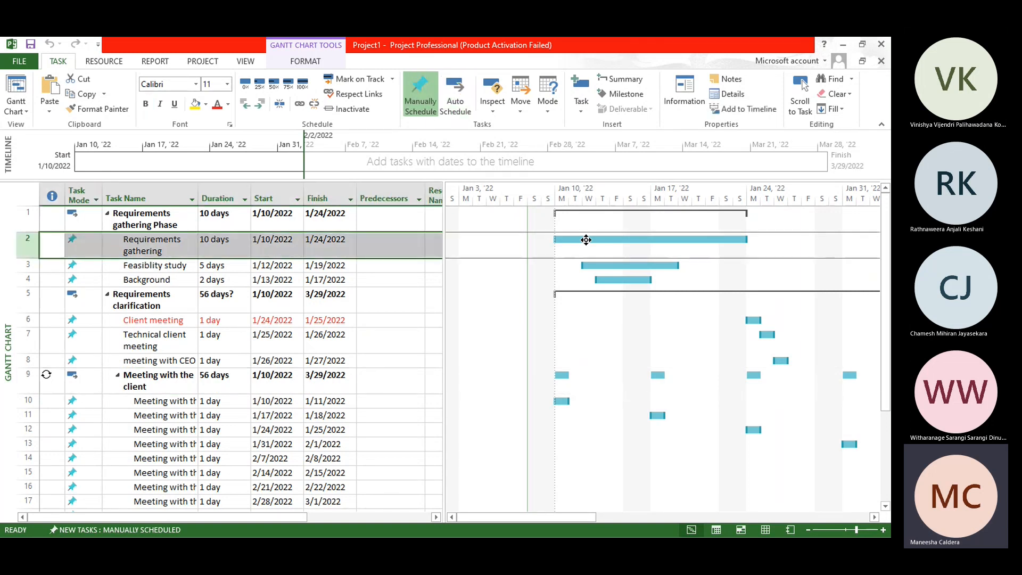
left_click(259, 85)
left_click(248, 86)
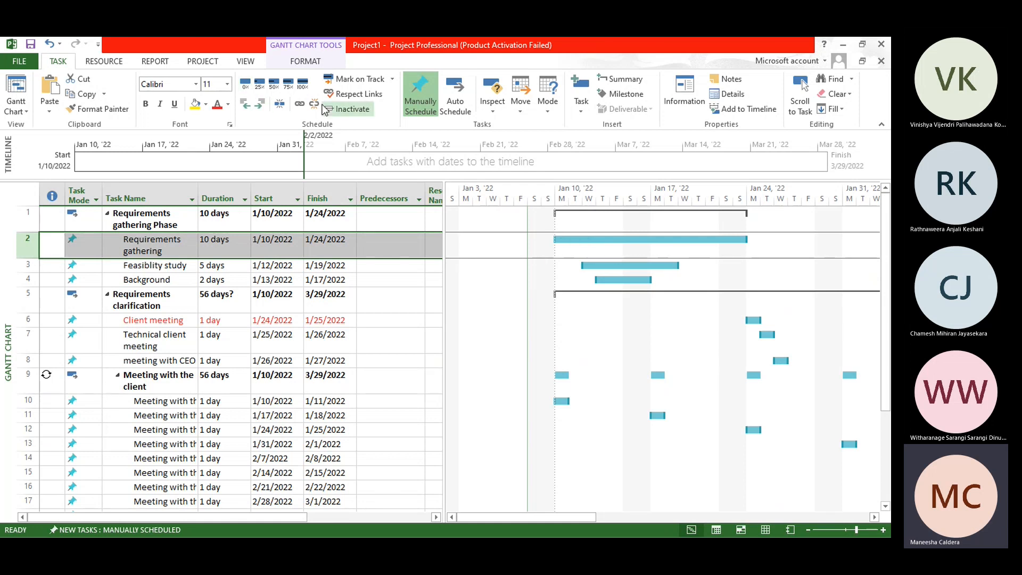
left_click(260, 86)
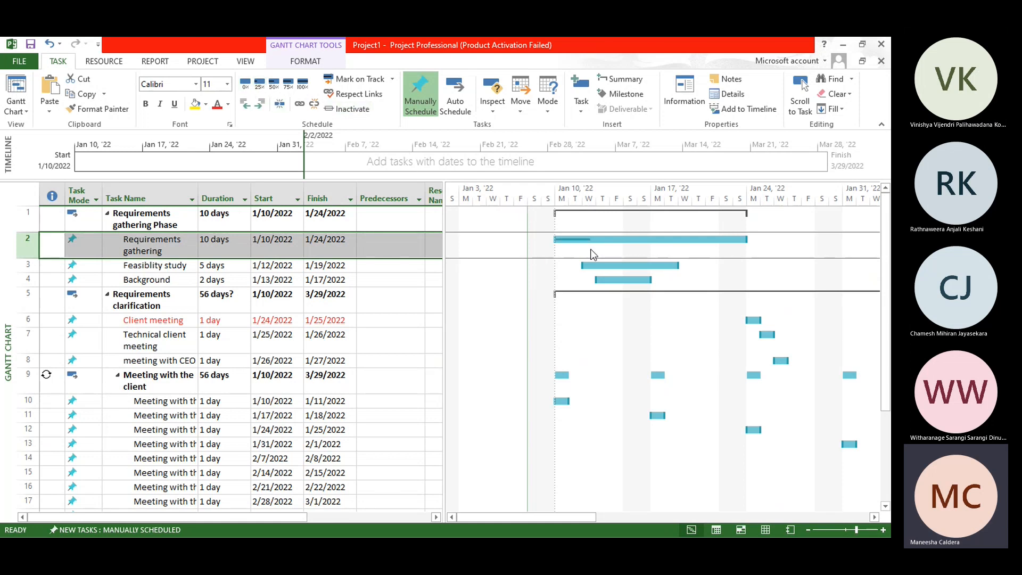
left_click(302, 85)
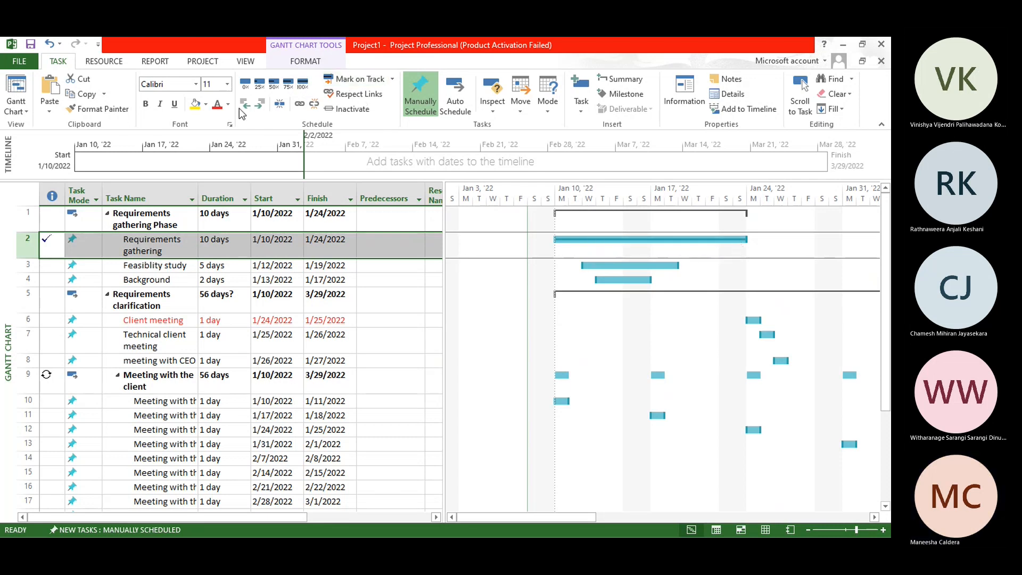
left_click(244, 85)
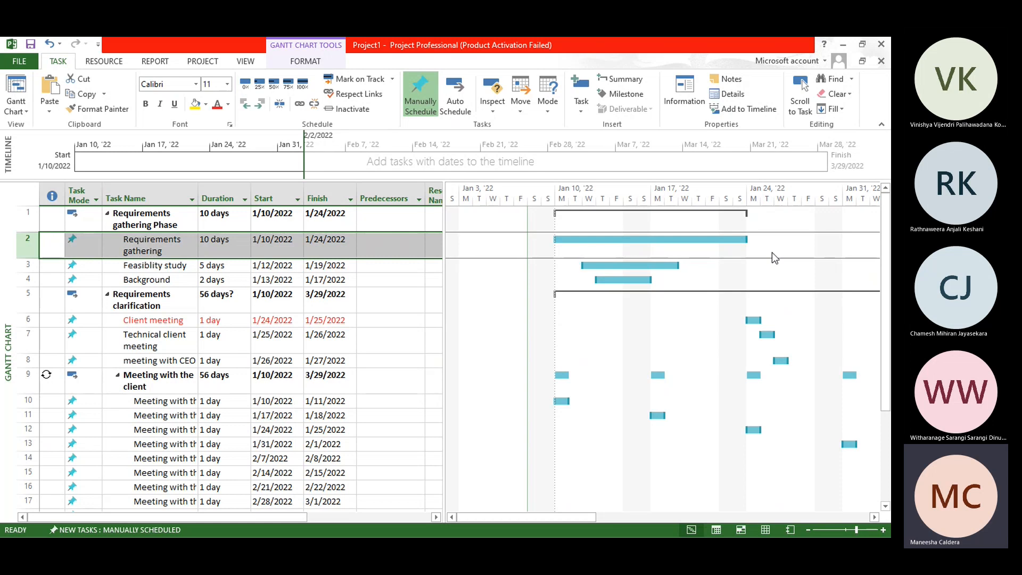
left_click(302, 84)
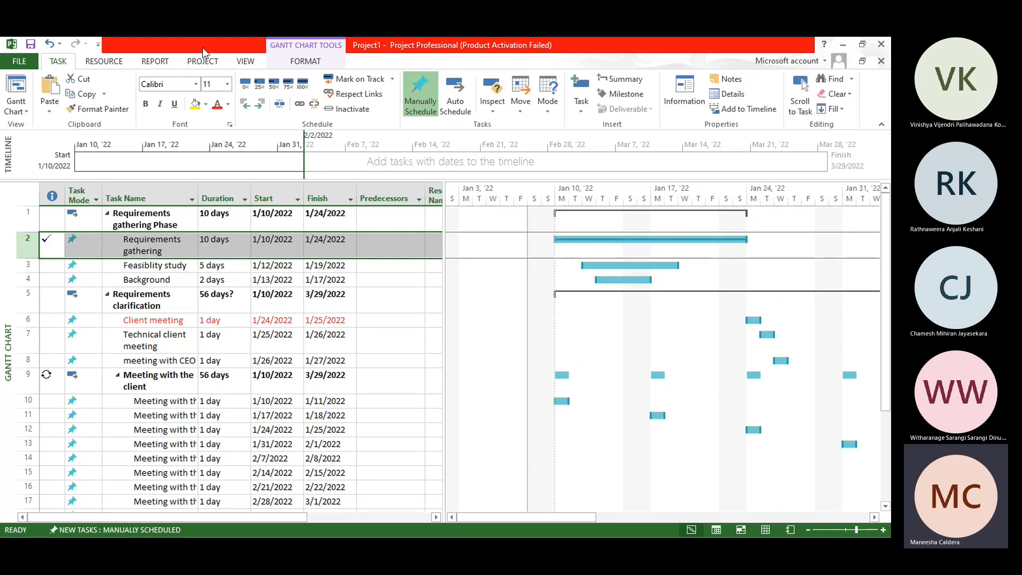
left_click(245, 84)
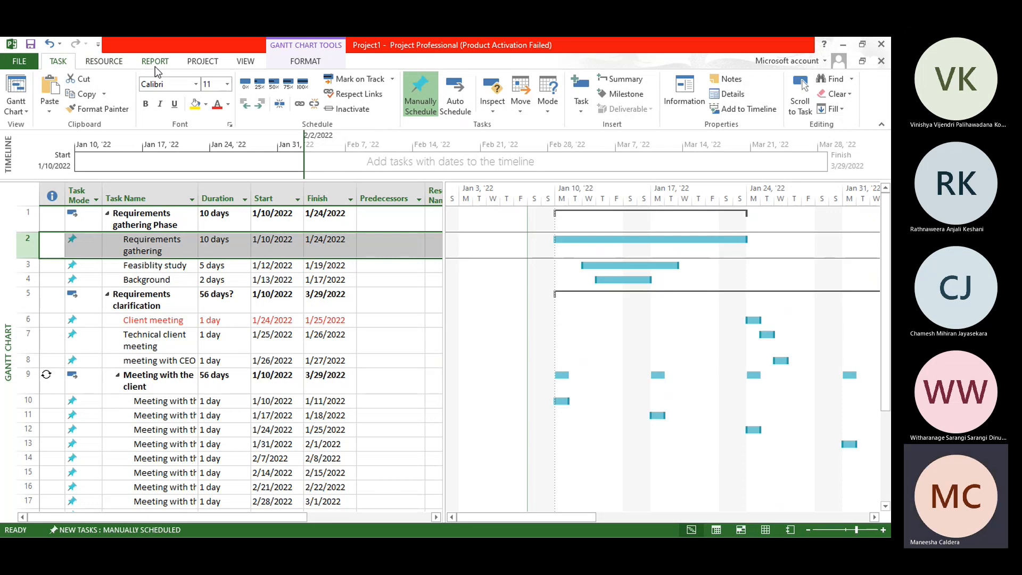
left_click(118, 64)
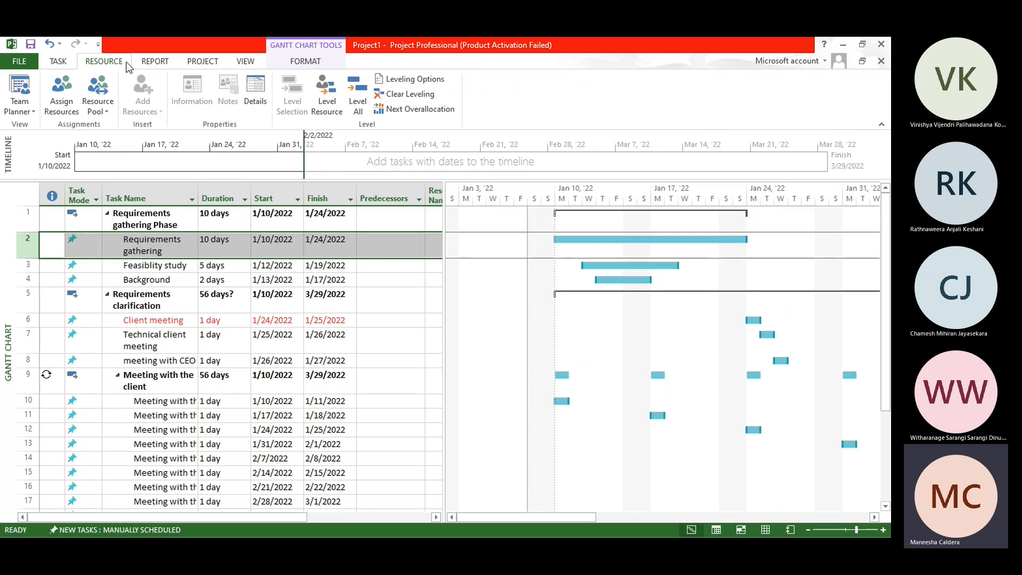
left_click(147, 63)
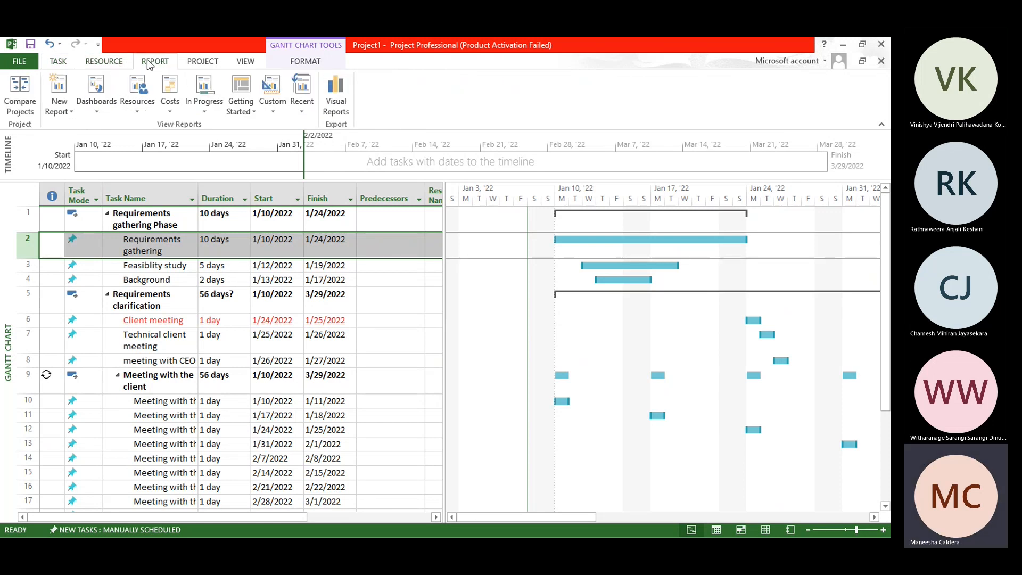
Step: Define a WBS code with the project code prefix TI and Numbers (ordered) as the level 1 sequence
left_click(201, 64)
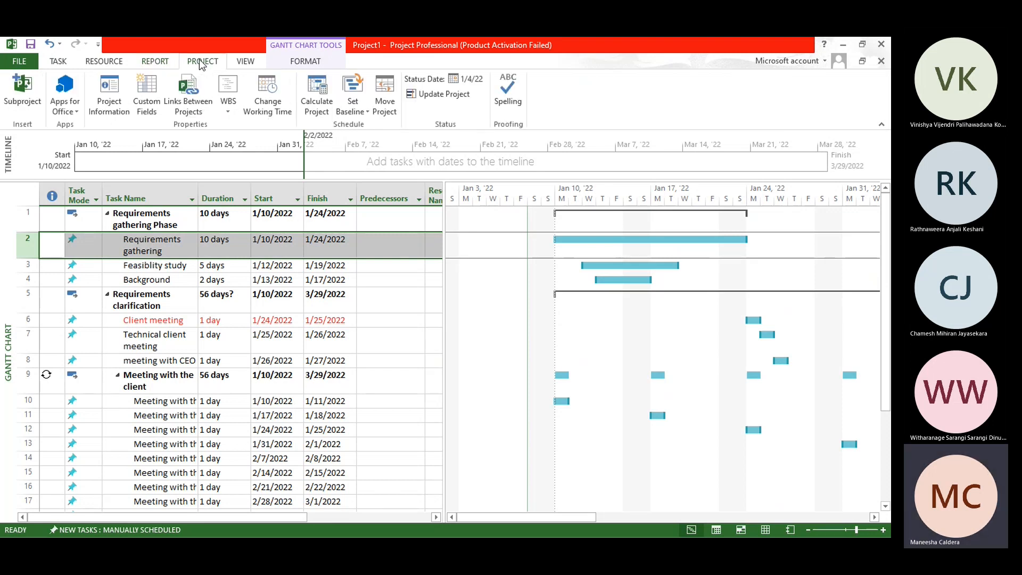
left_click(231, 107)
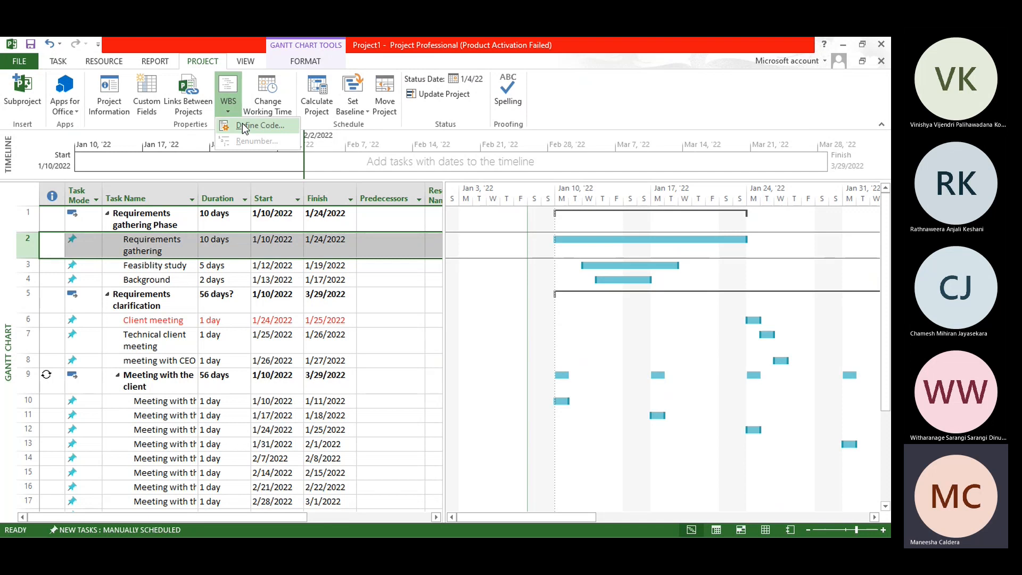
left_click(241, 123)
left_click(418, 228)
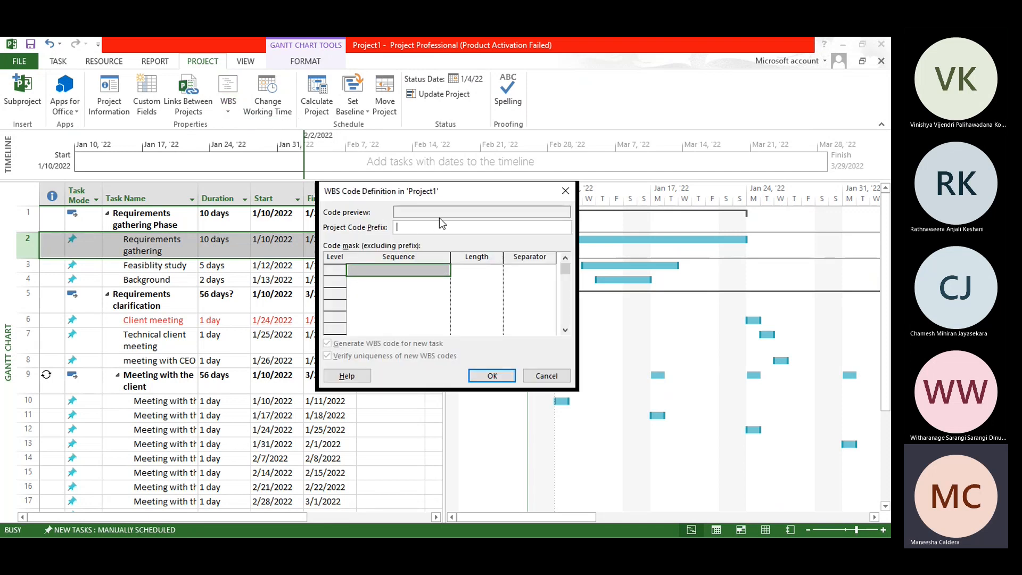
type("TI")
left_click(339, 272)
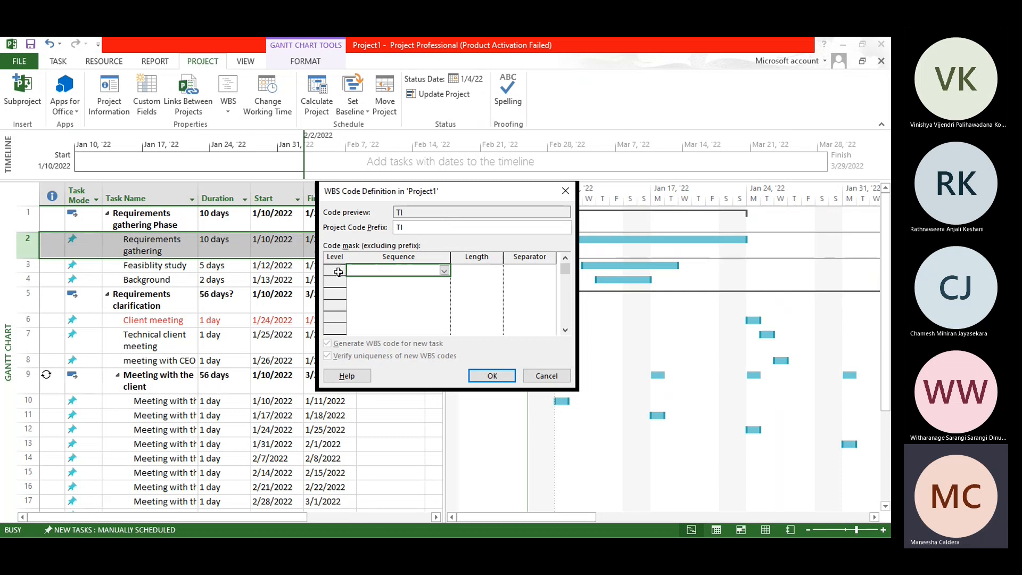
left_click(444, 270)
left_click(426, 280)
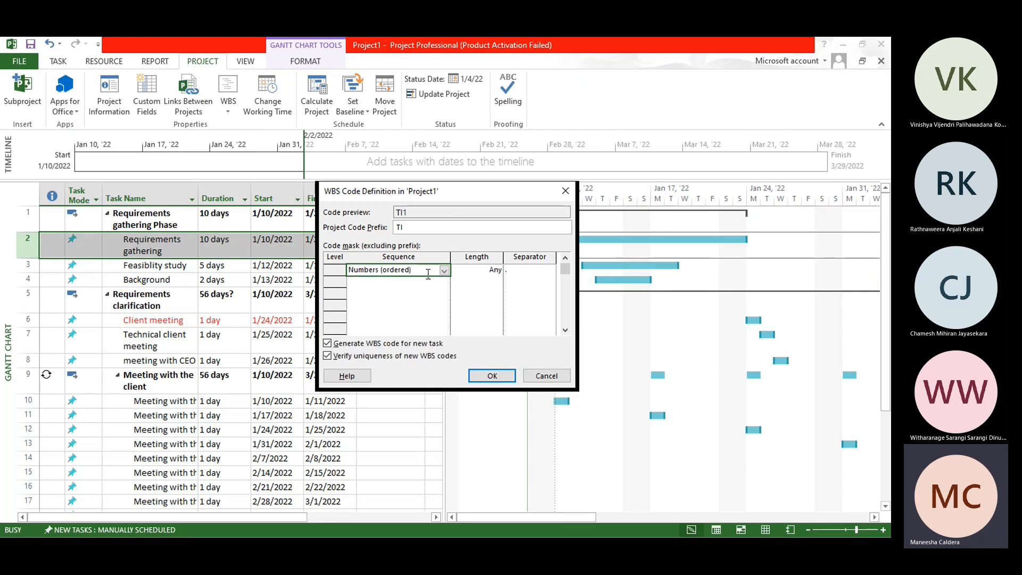
left_click(373, 282)
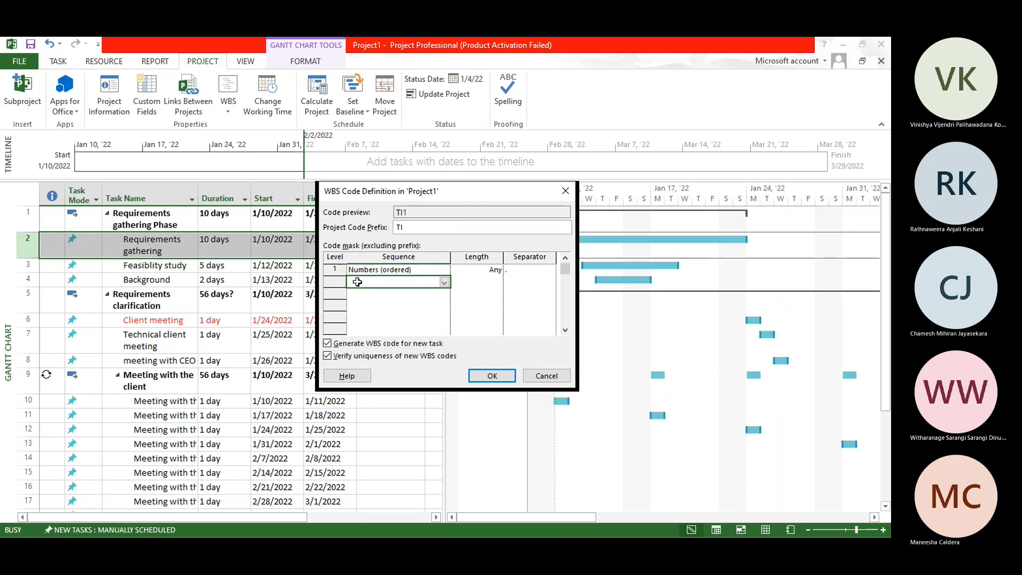
left_click(445, 282)
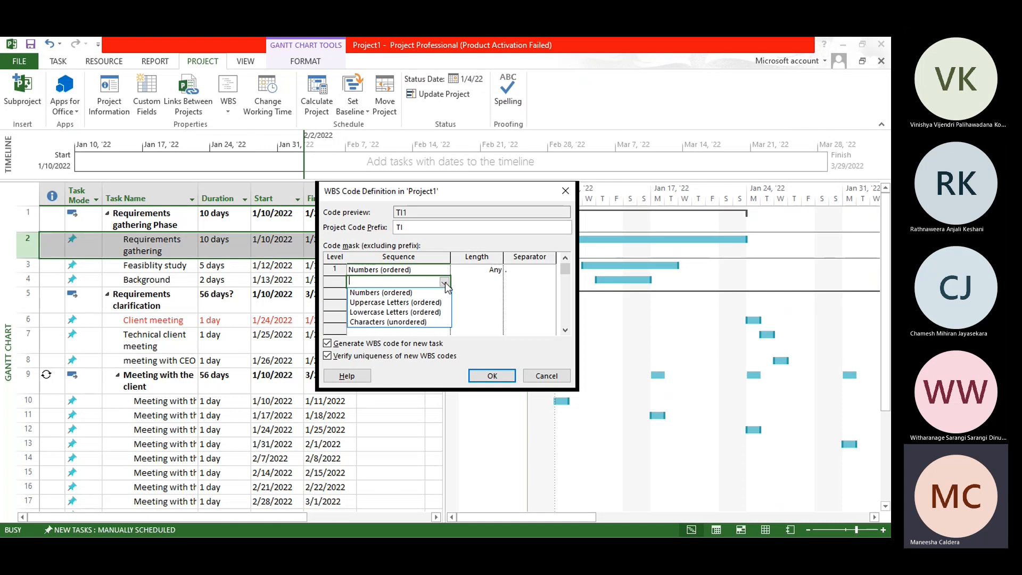
left_click(445, 282)
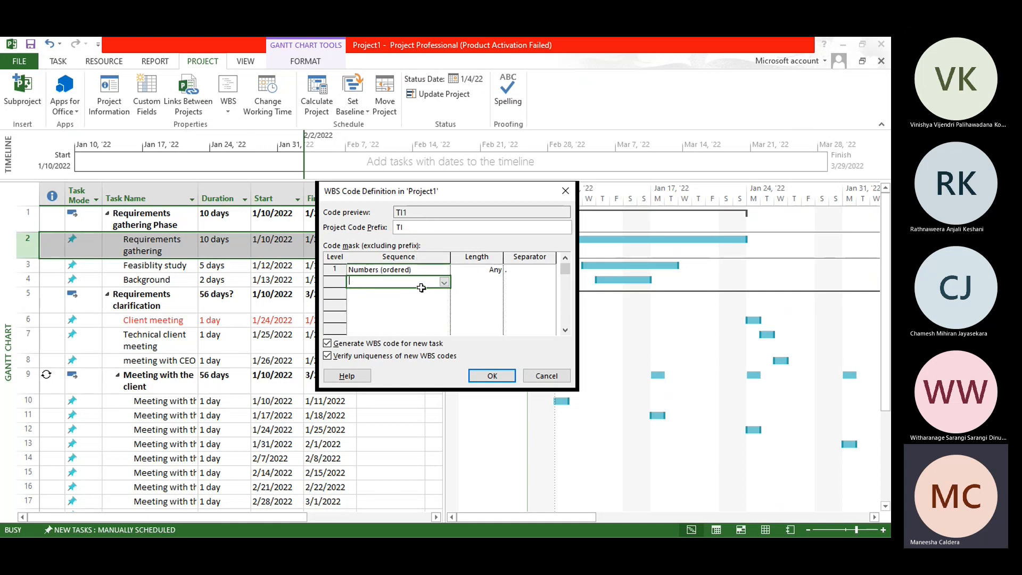
left_click(492, 376)
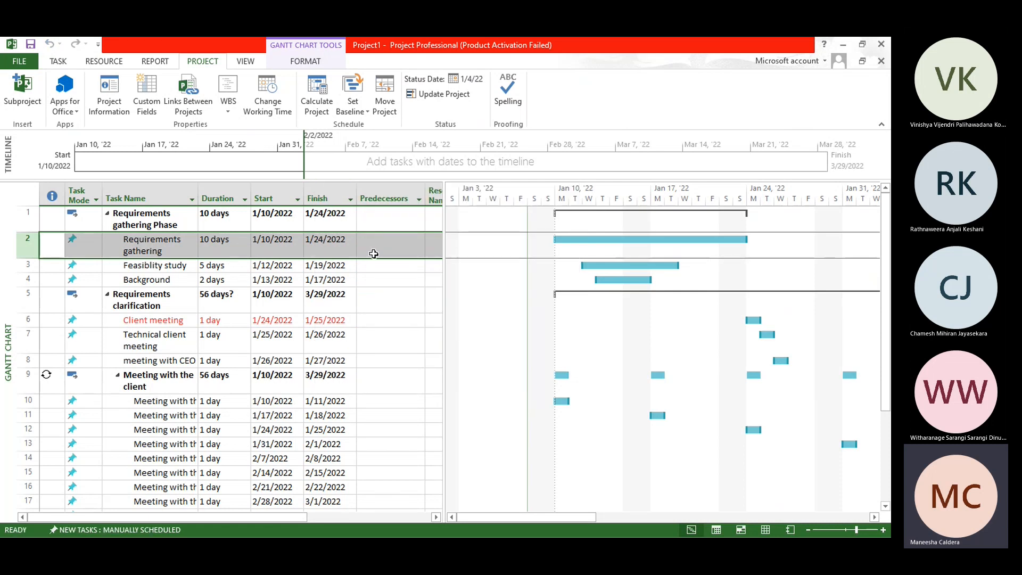
Step: Widen the task table to show the Resource Names column and renumber the WBS codes for the entire project
left_click_drag(444, 253, 492, 259)
left_click(458, 220)
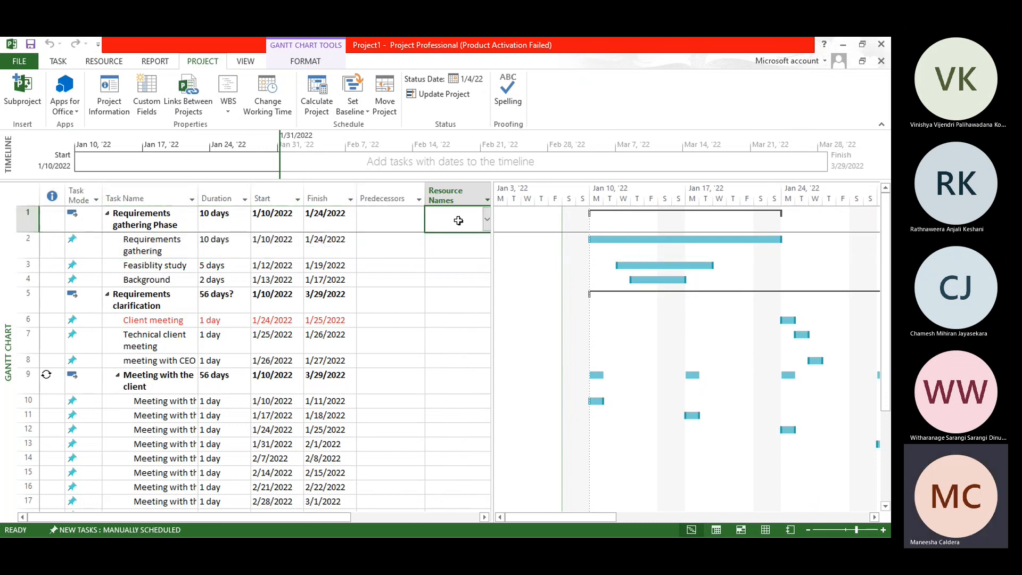
left_click(230, 93)
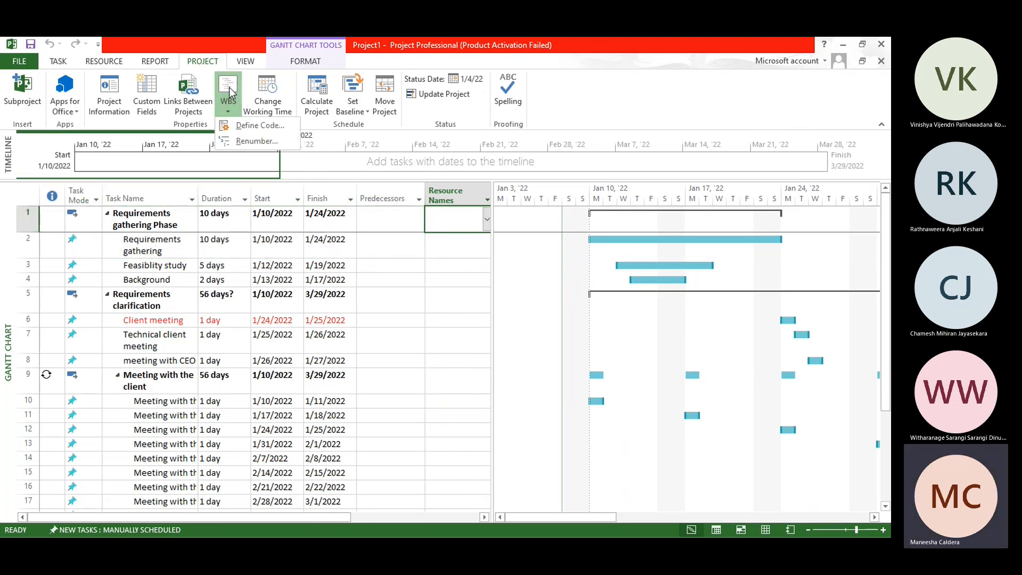
left_click(252, 143)
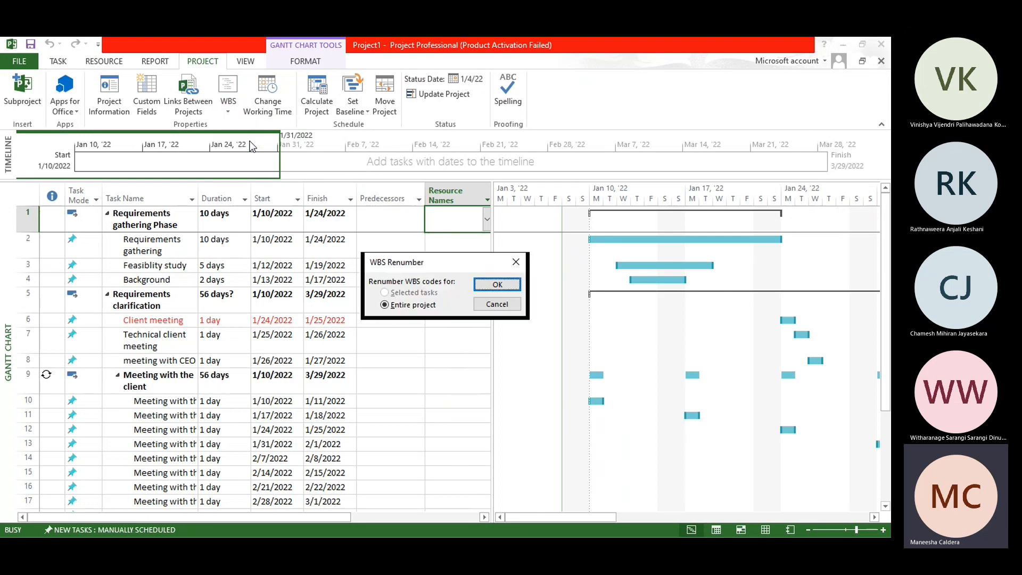
left_click(498, 284)
left_click(424, 331)
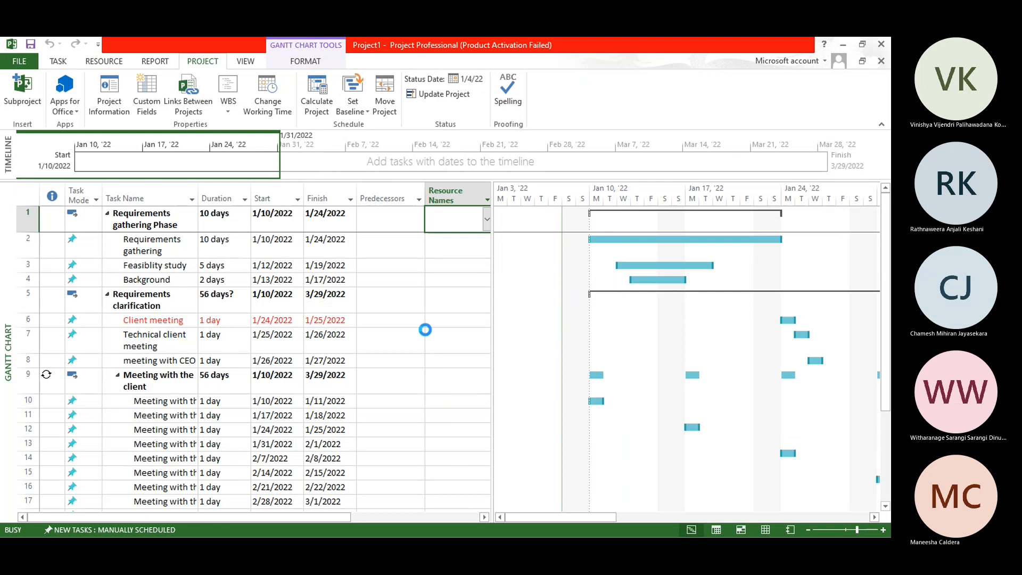
Step: Run the WBS renumbering for the entire project once more
left_click(230, 108)
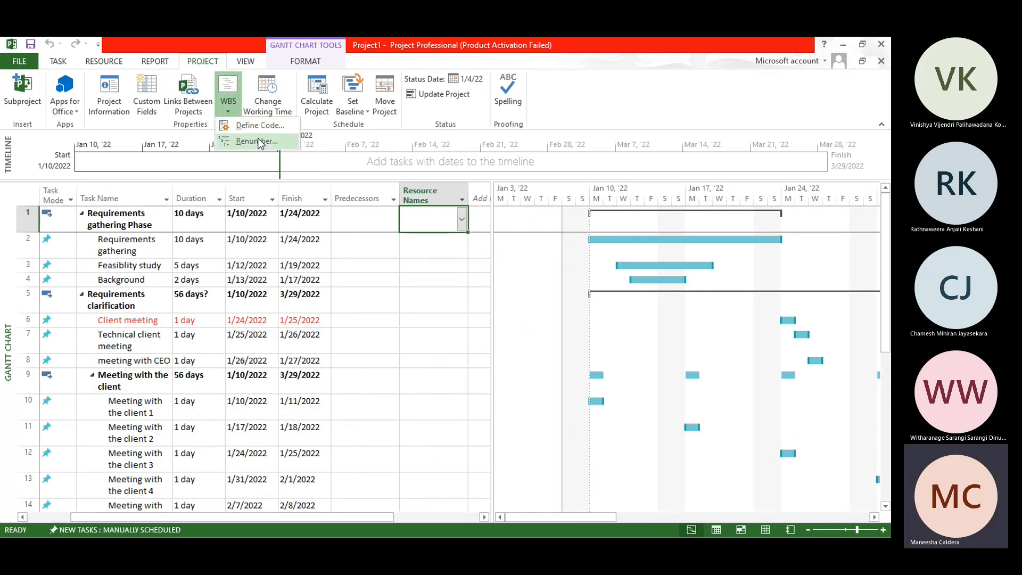
left_click(257, 140)
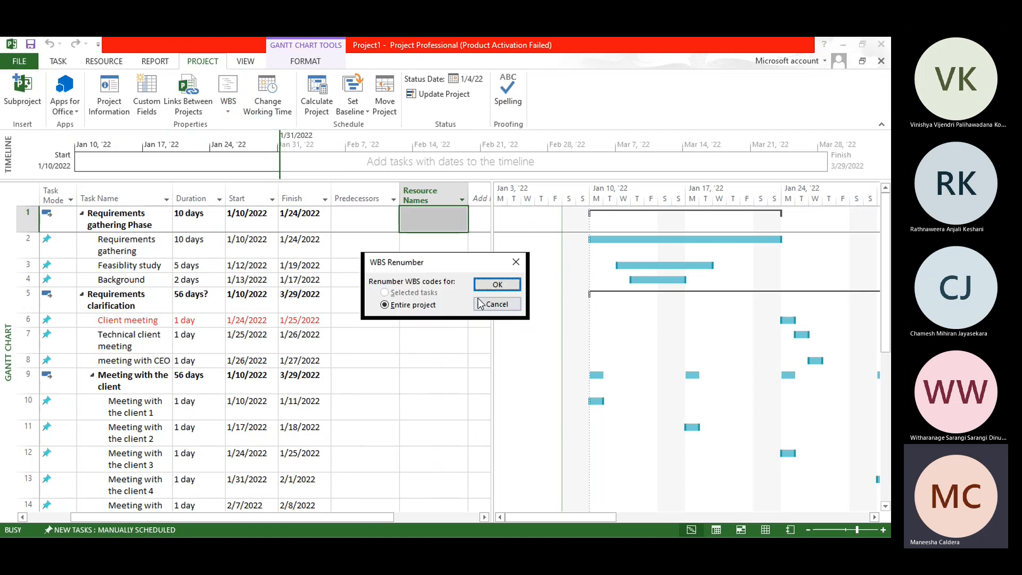
left_click(494, 285)
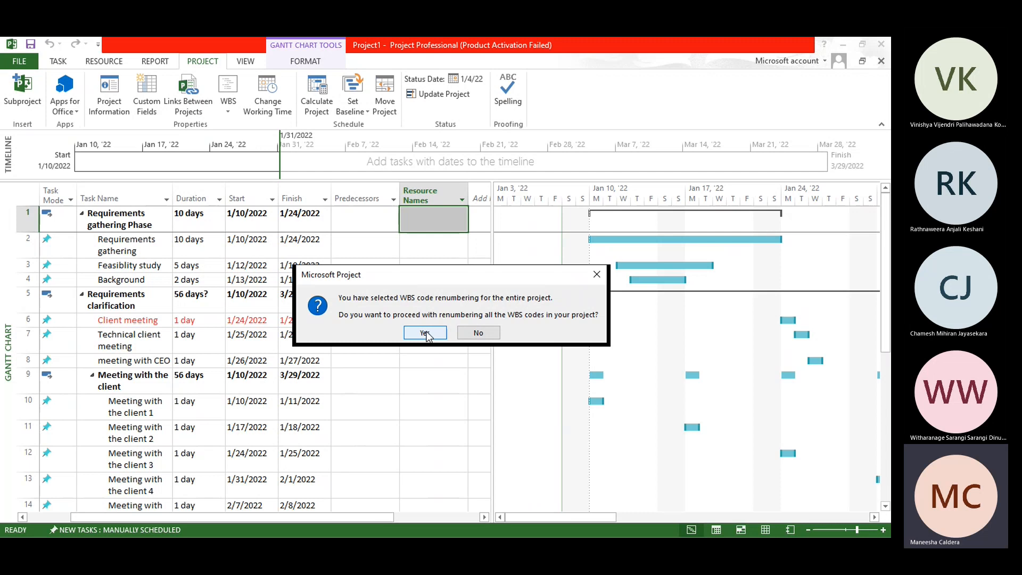
left_click(425, 332)
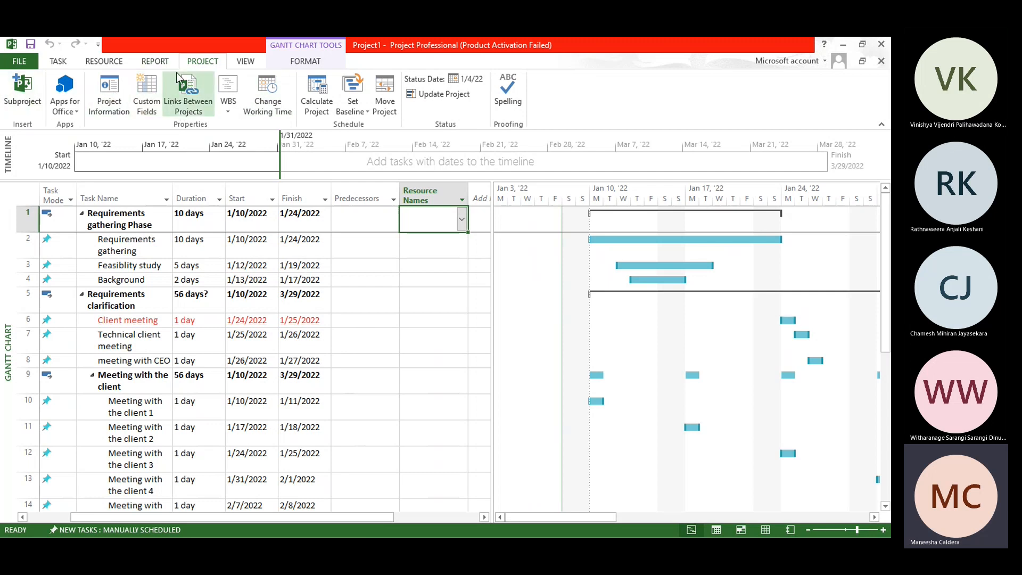
Step: Show the in-progress report on Critical Tasks
left_click(154, 62)
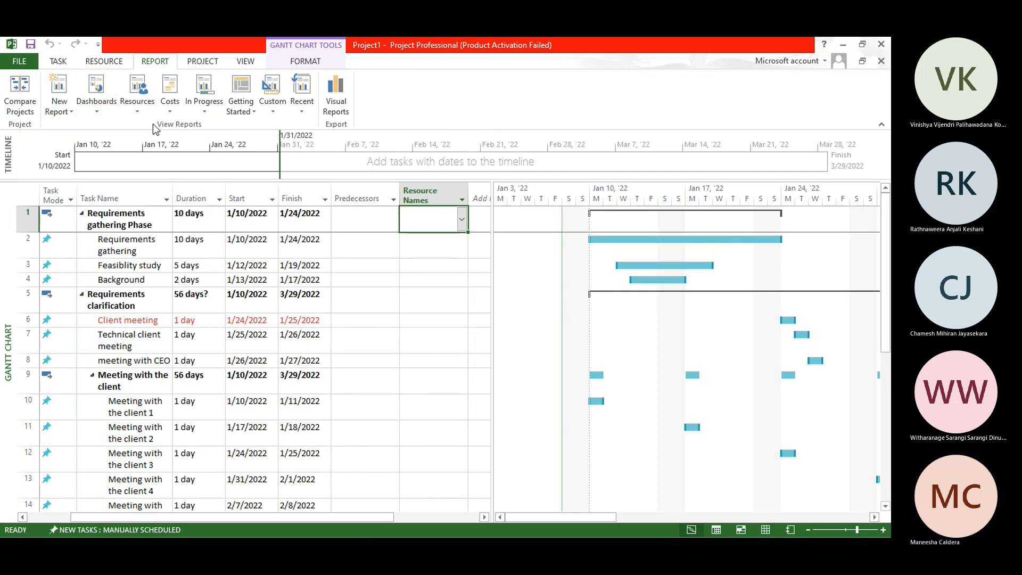
left_click(201, 110)
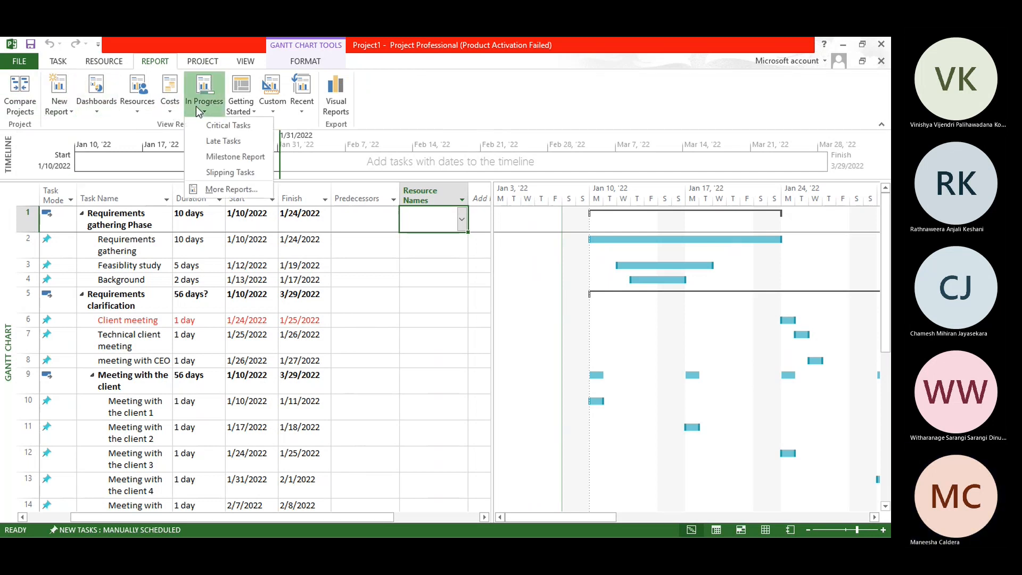
left_click(217, 126)
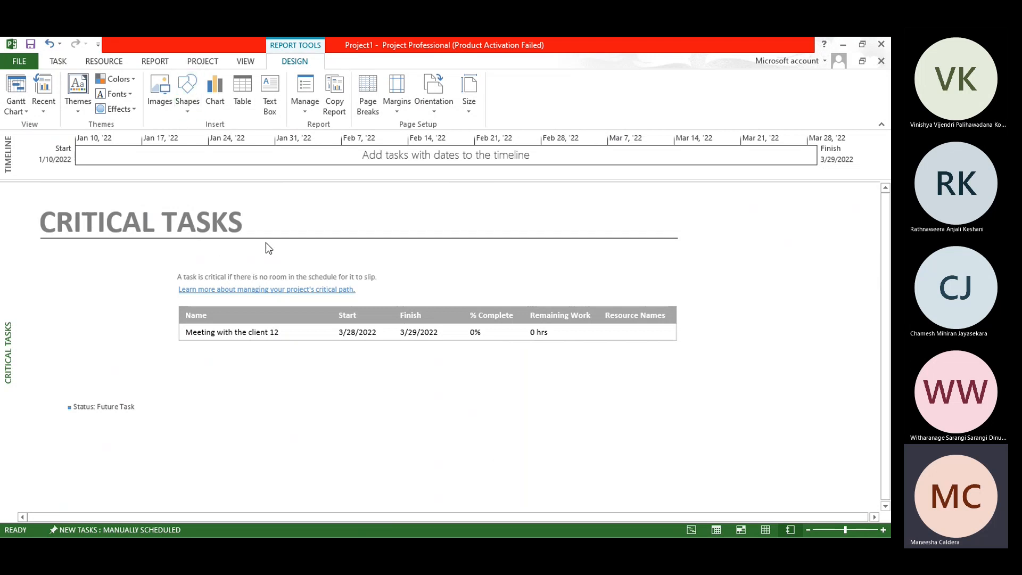
Step: View the project tasks as a Network Diagram and as a Calendar
left_click(246, 62)
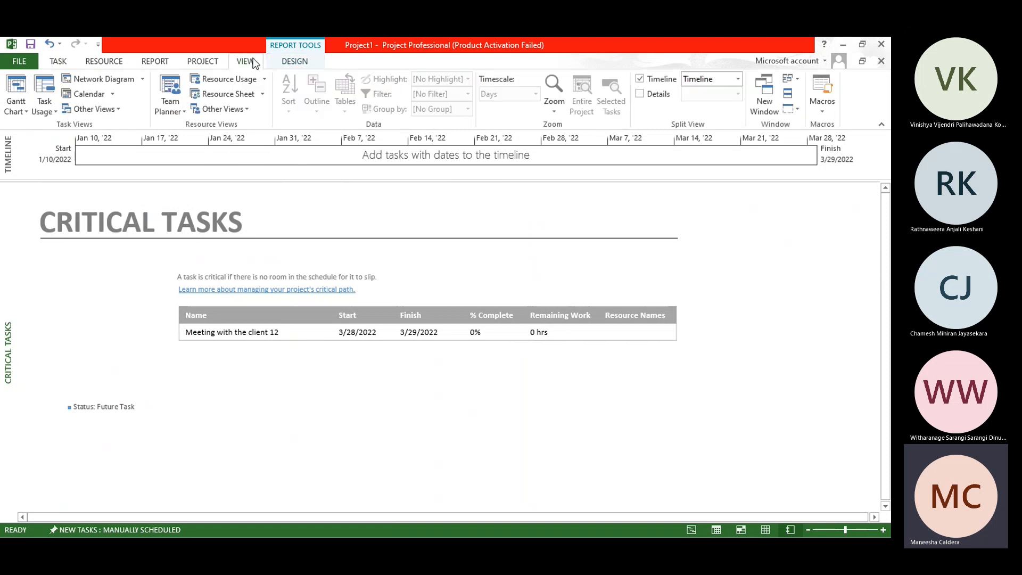
left_click(125, 79)
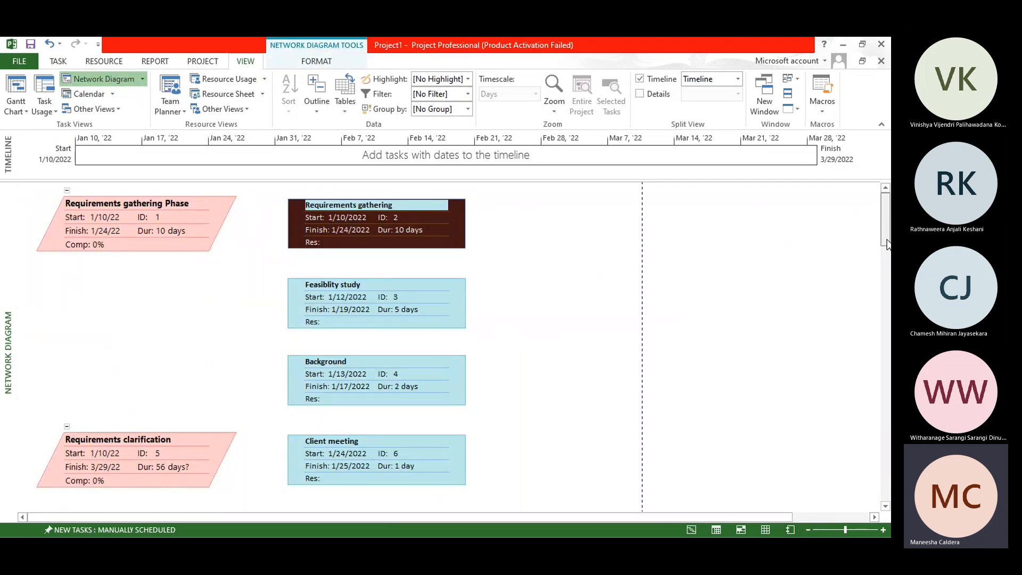
mouse_move(886, 243)
left_mouse_down()
mouse_move(886, 500)
mouse_move(879, 237)
left_mouse_up()
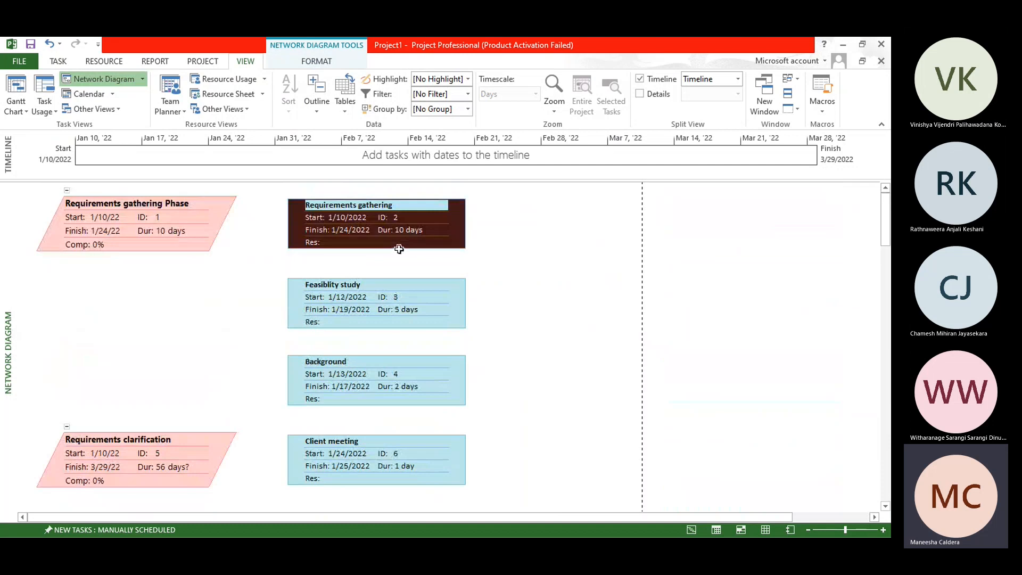
left_click(97, 93)
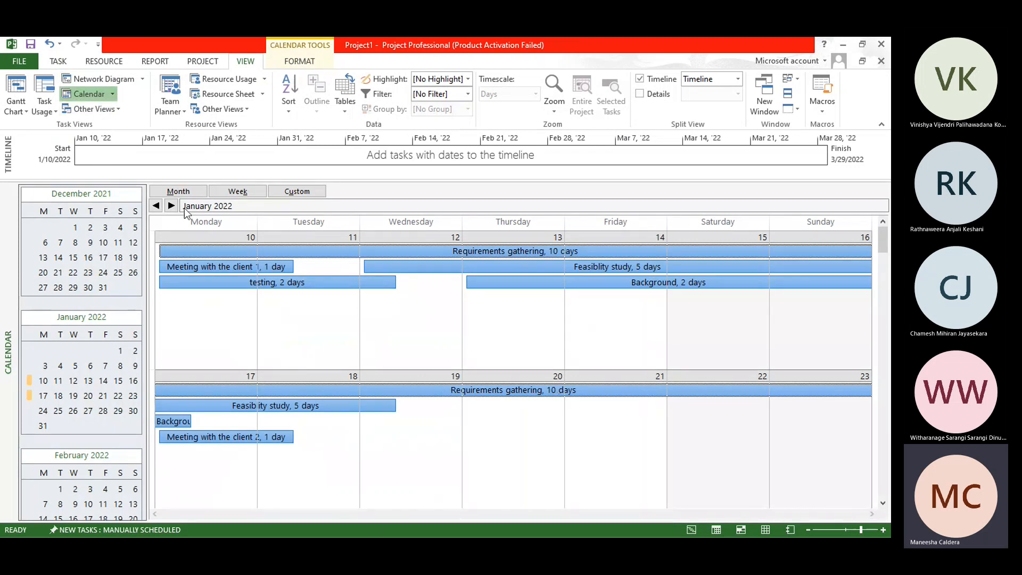
Step: Switch the project from the Calendar view back to the Gantt Chart view
left_click(111, 109)
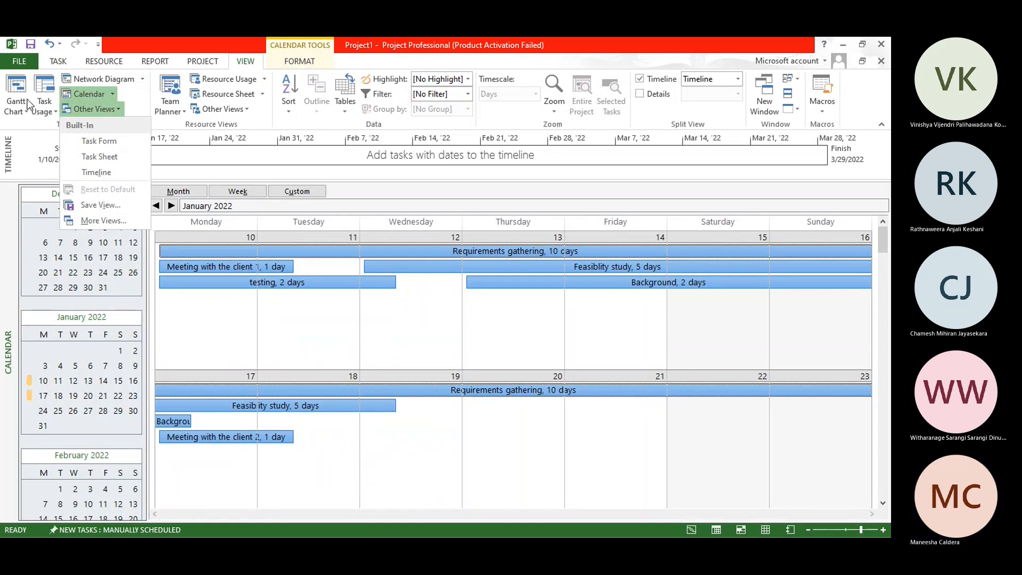
left_click(41, 108)
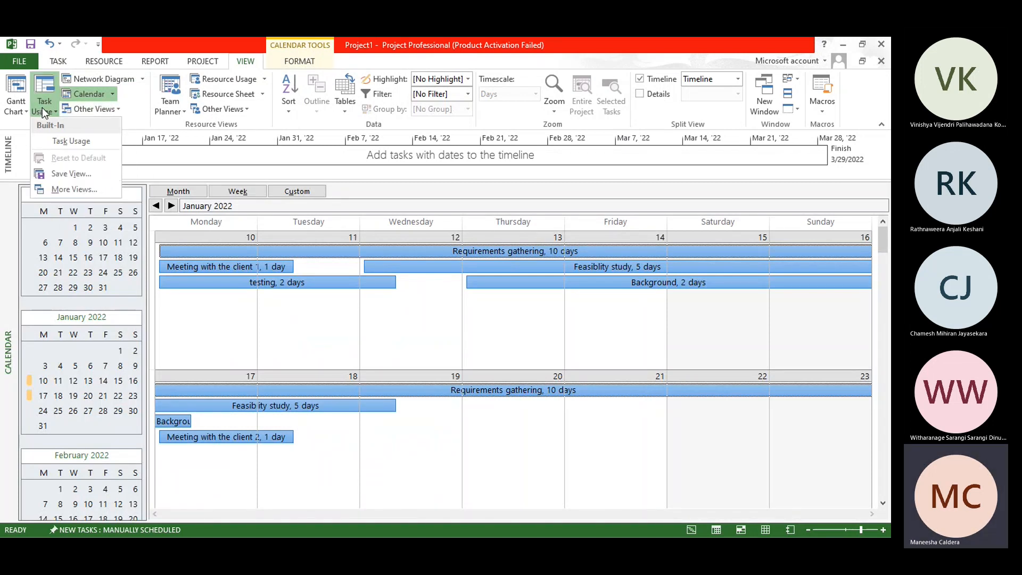
left_click(155, 40)
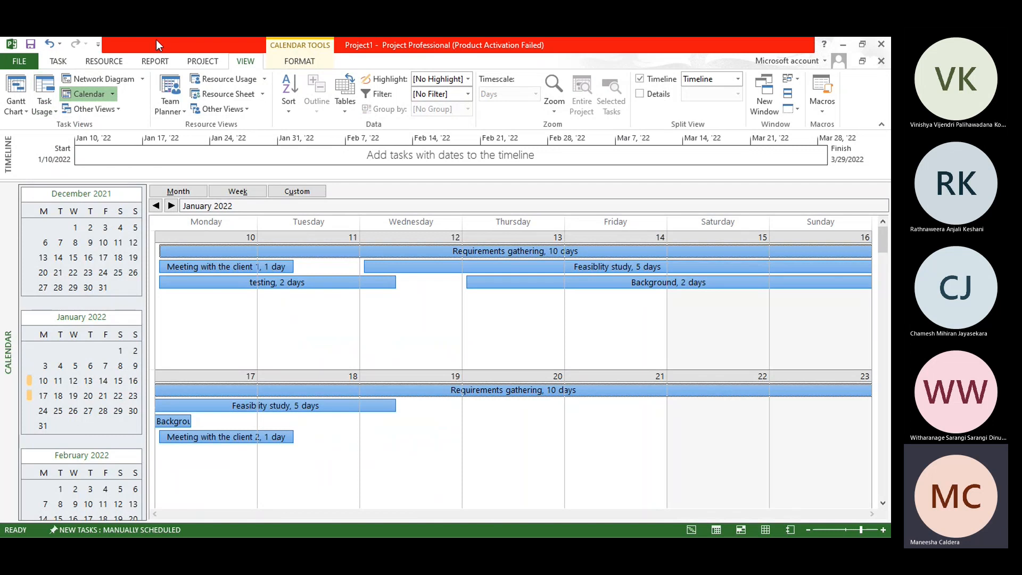
left_click(101, 61)
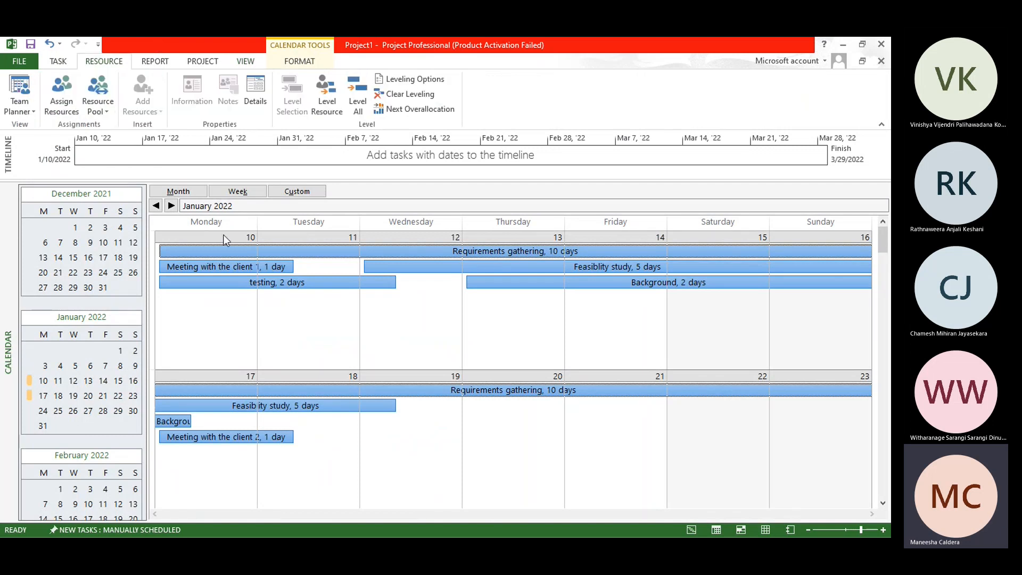
left_click(21, 109)
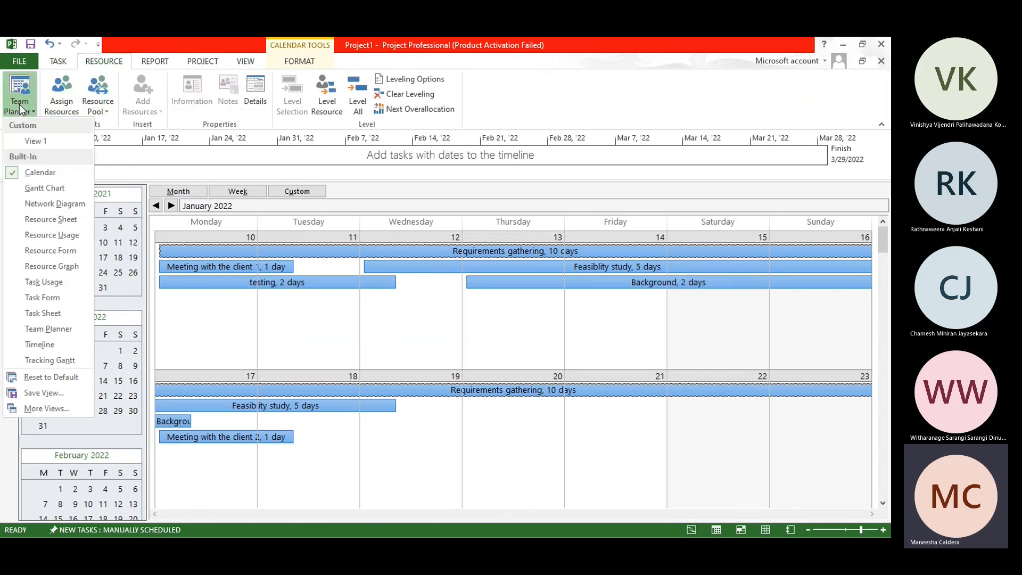
left_click(53, 186)
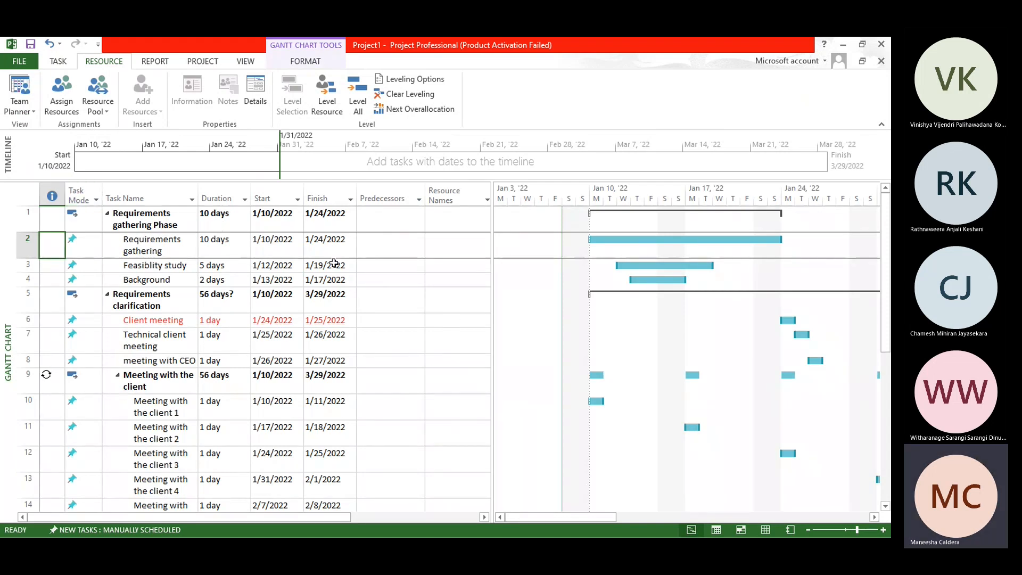
Step: Assign a new resource, entering the person's first name, to the Requirements gathering task at 1% units
left_click(21, 243)
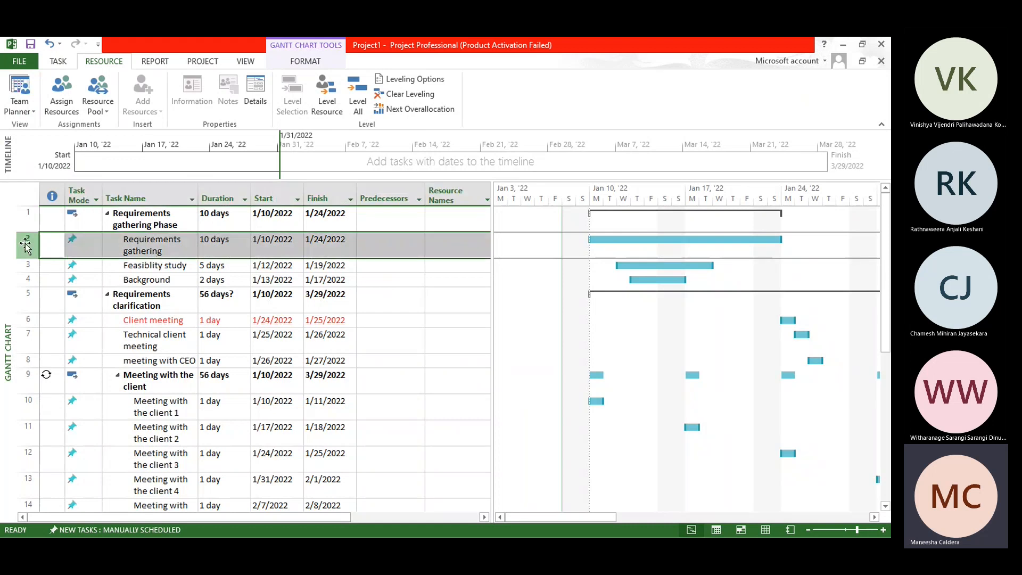
left_click(69, 108)
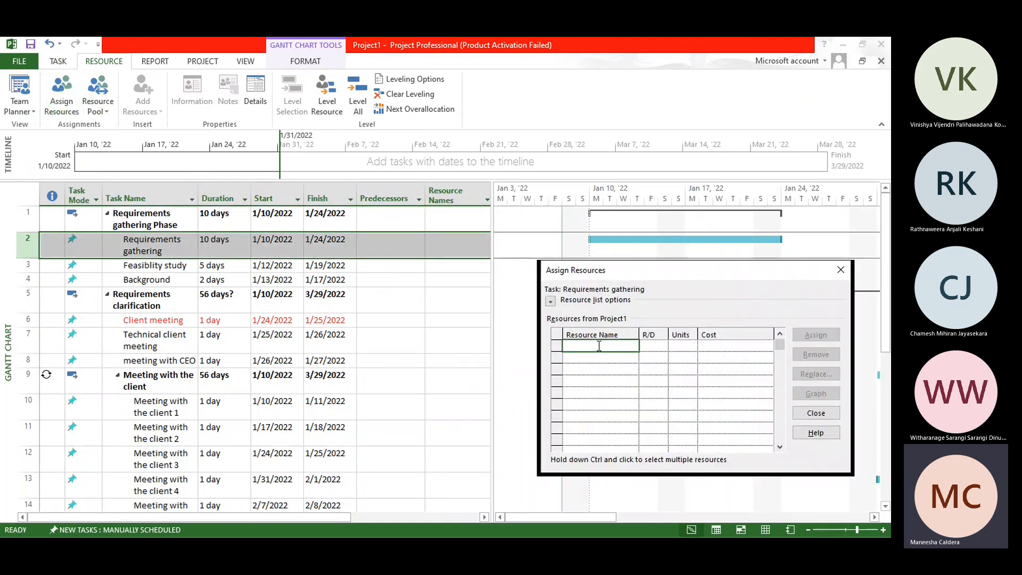
type("Saman")
key("Return")
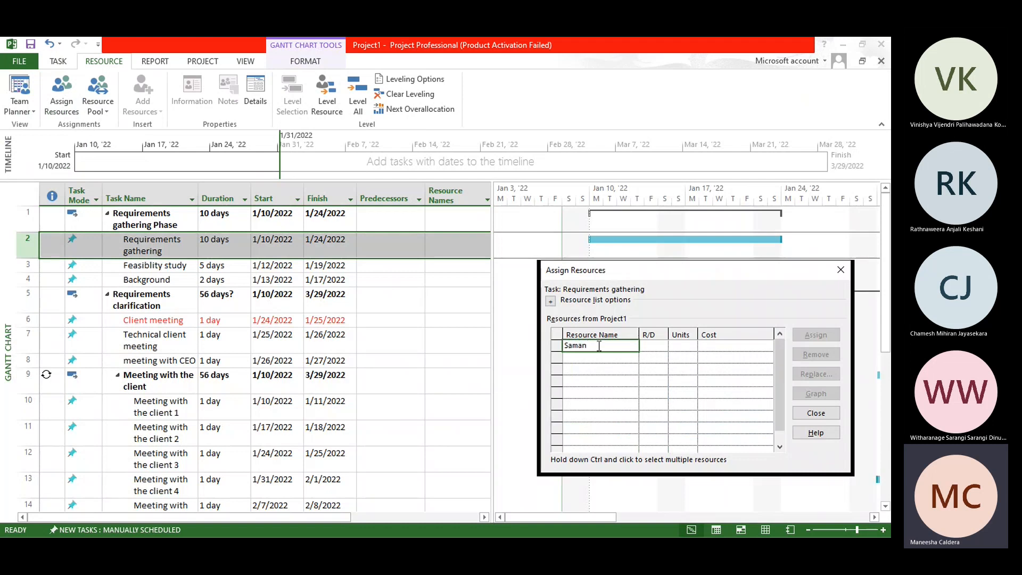
left_click(728, 345)
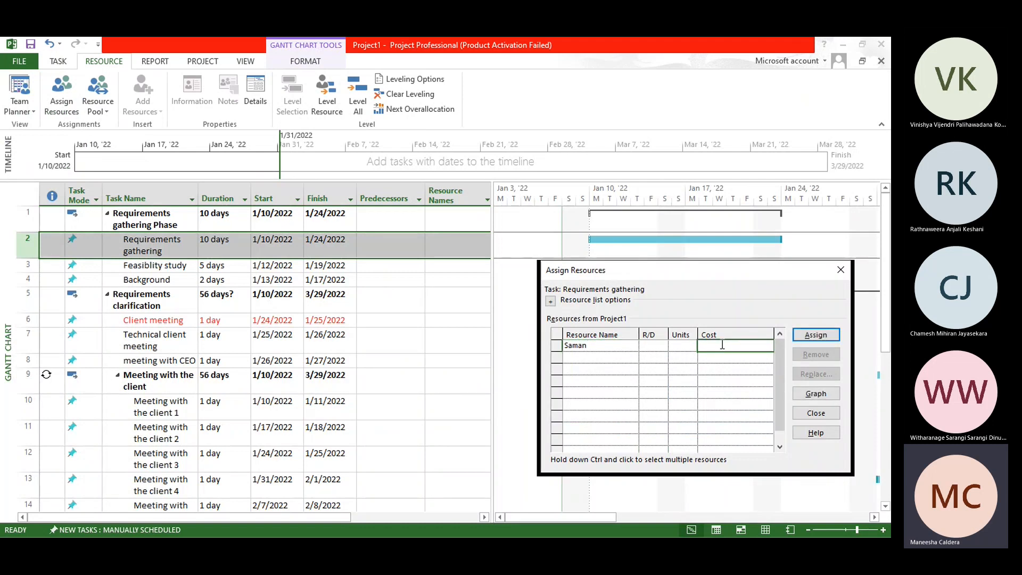
left_click(680, 345)
type("1")
key("Return")
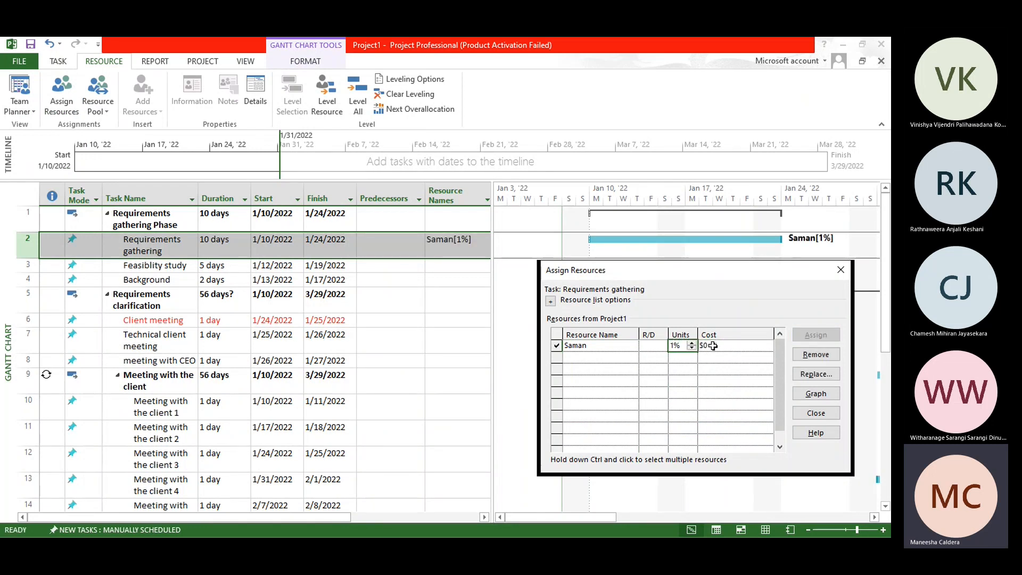
Step: Set the assigned resource's units to 50% and run Replace Resource with the same resource kept
left_click(725, 345)
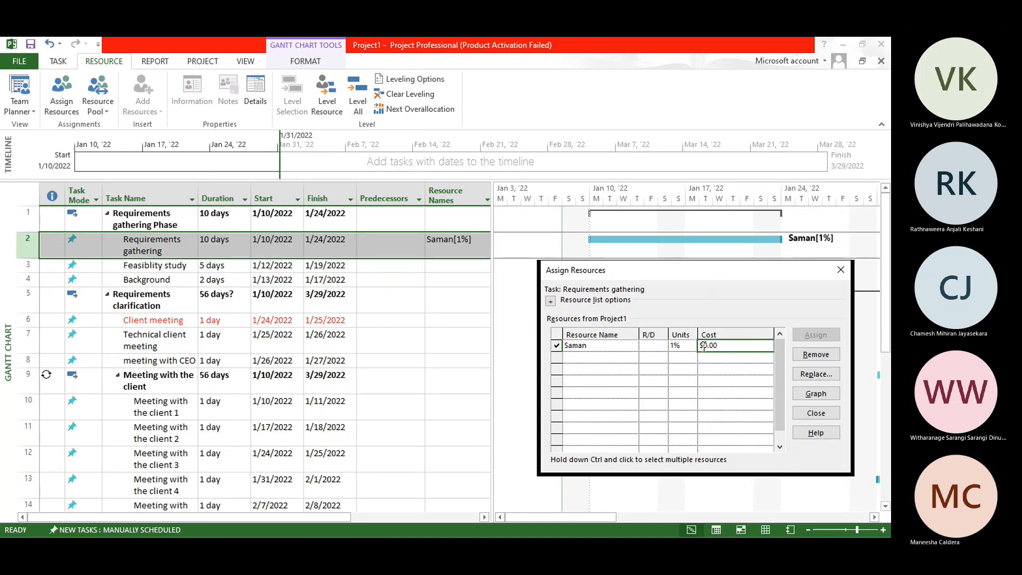
left_click(740, 369)
left_click(734, 345)
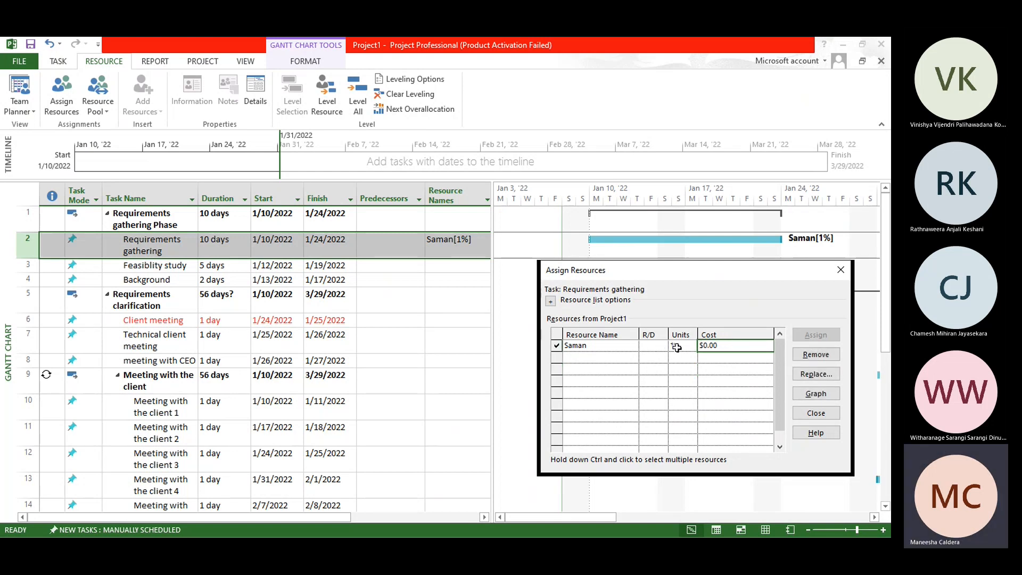
left_click(685, 348)
left_click(691, 342)
left_click(691, 347)
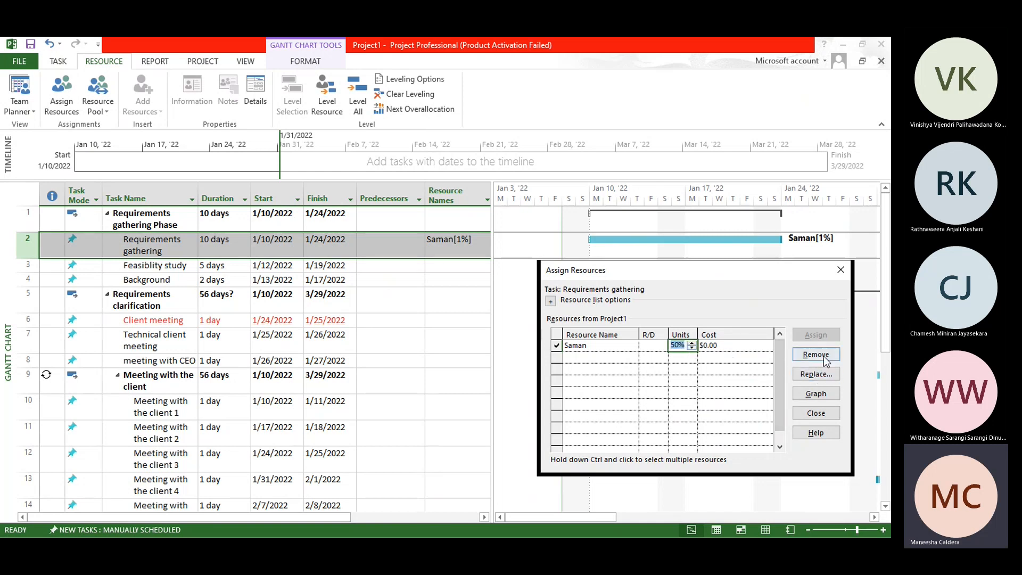
left_click(554, 346)
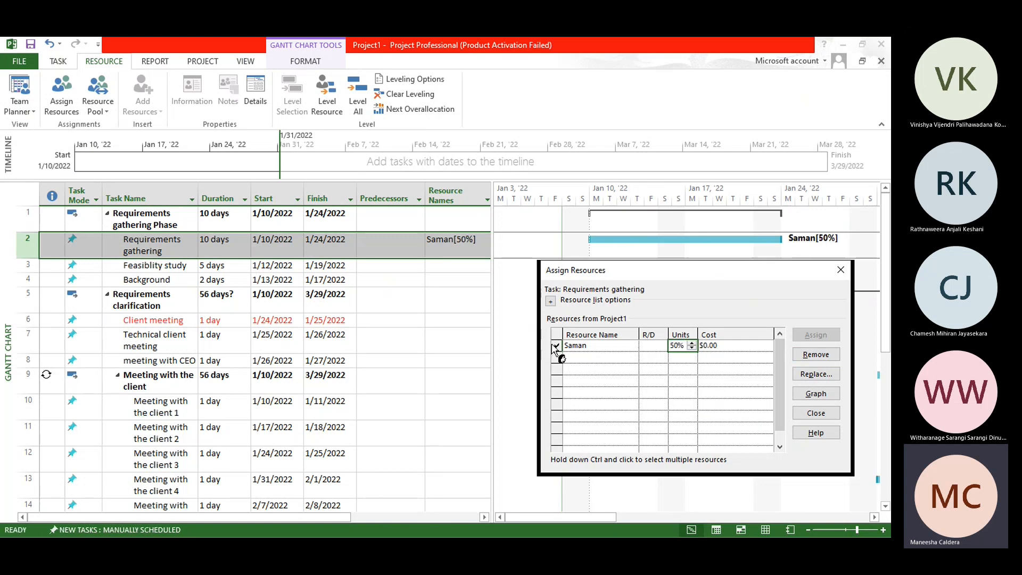
left_click(816, 375)
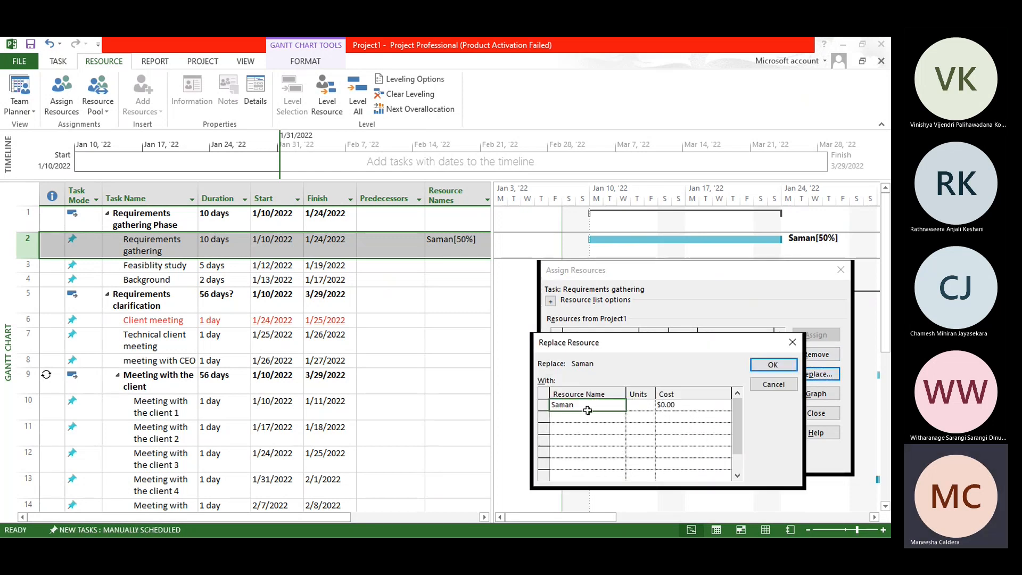
left_click(773, 365)
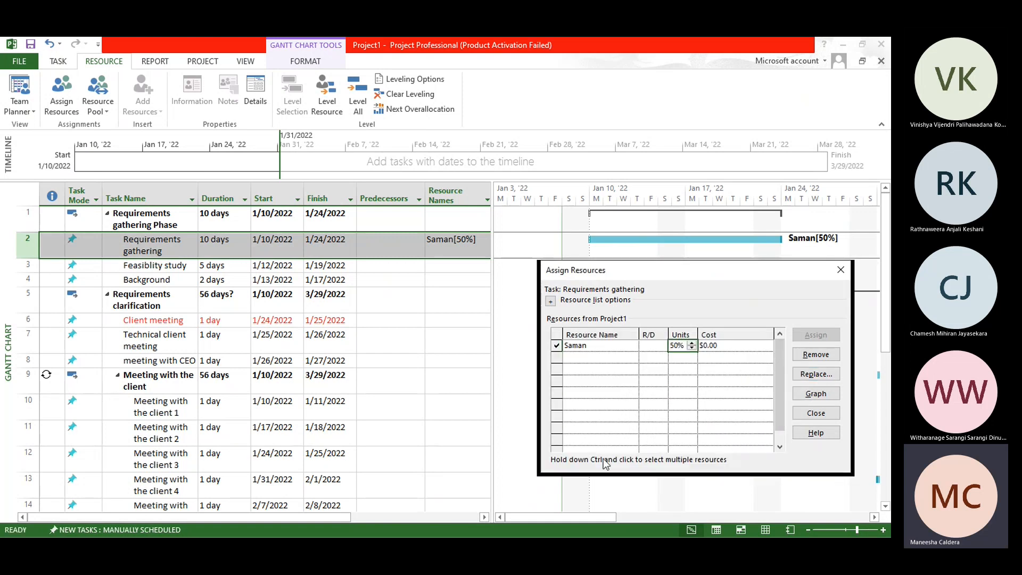
Step: Graph the assigned resource's allocation from January 10, 2022 below the Gantt chart and close the resource assignment dialog
left_click(814, 395)
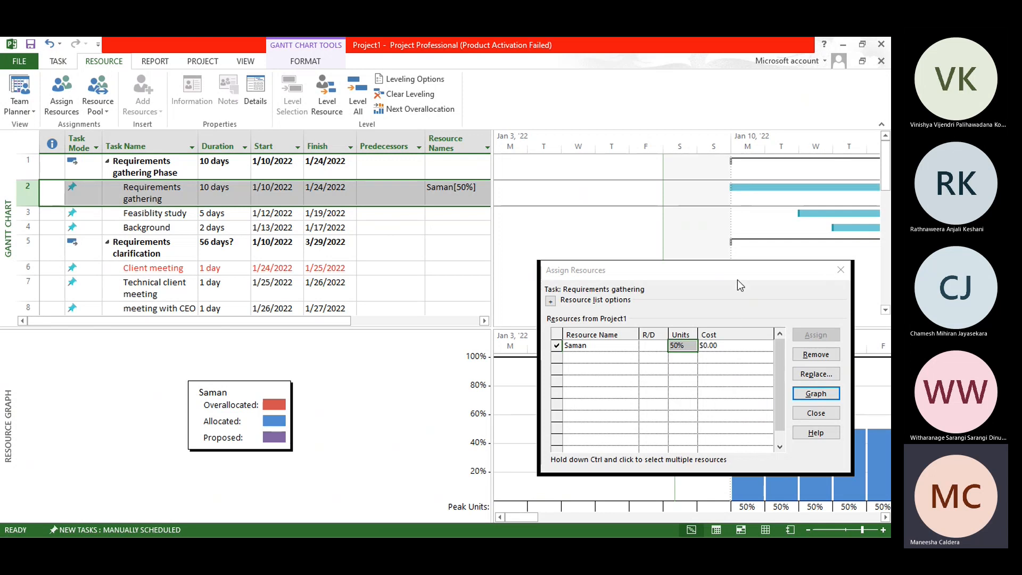
left_click_drag(736, 280, 408, 225)
mouse_move(522, 518)
left_mouse_down()
mouse_move(592, 513)
mouse_move(502, 513)
left_mouse_up()
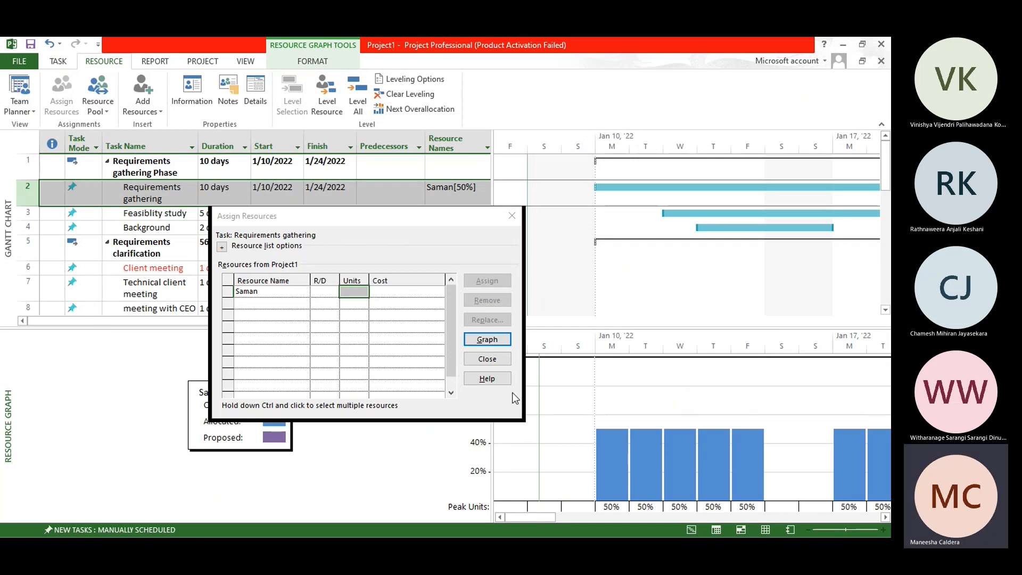
left_click(495, 361)
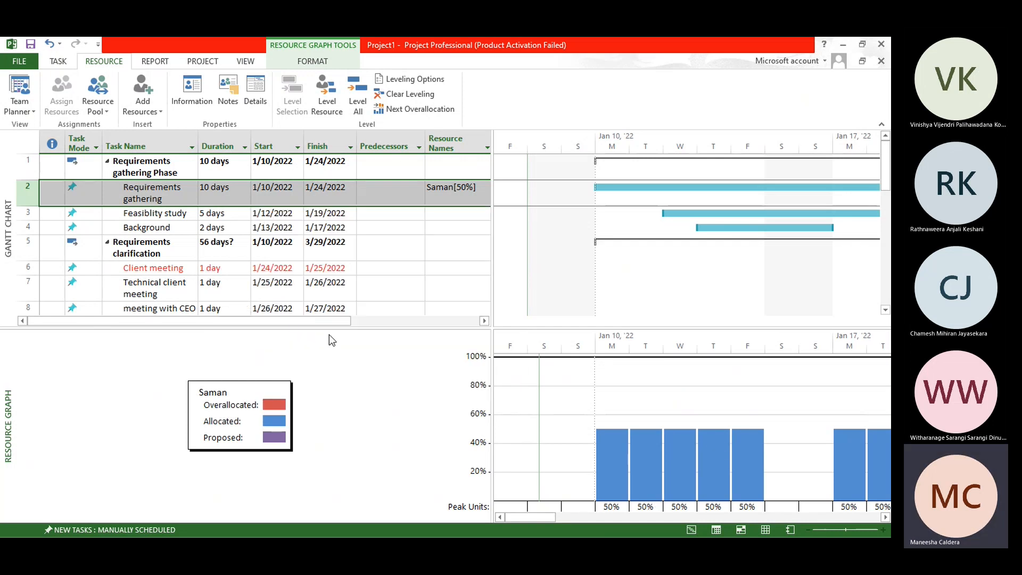
left_click(58, 62)
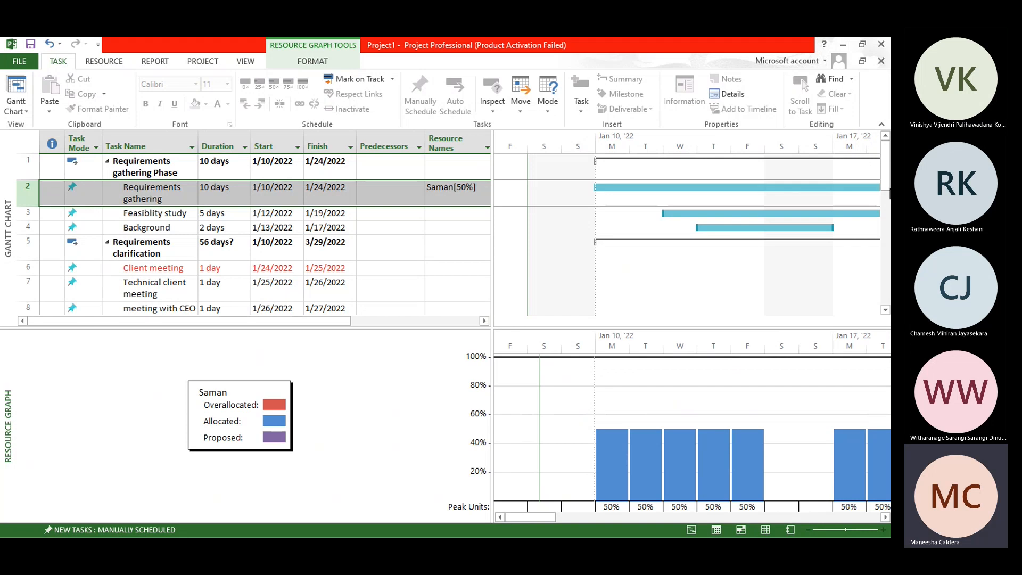
left_click(885, 212)
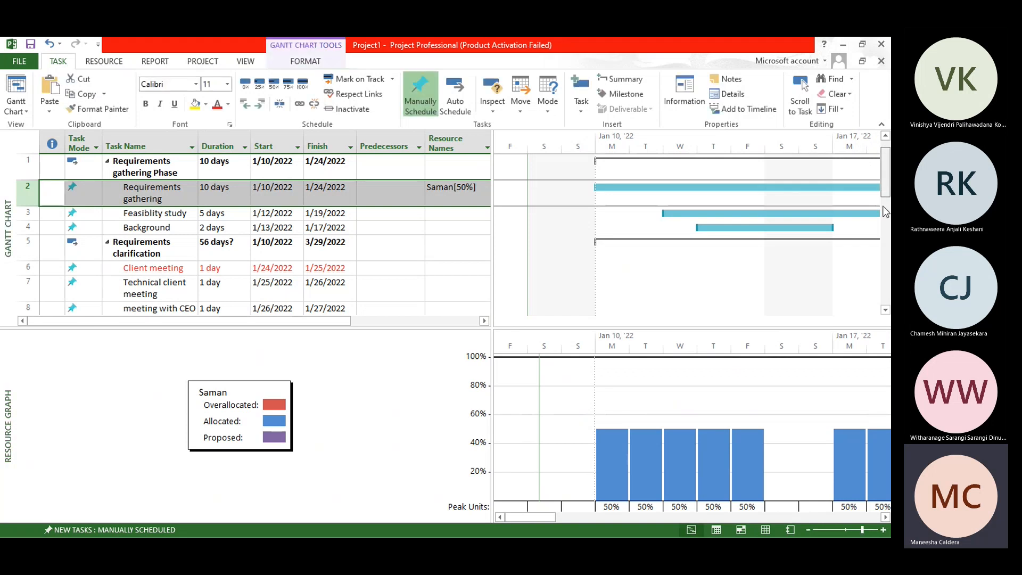
left_click_drag(883, 208, 885, 116)
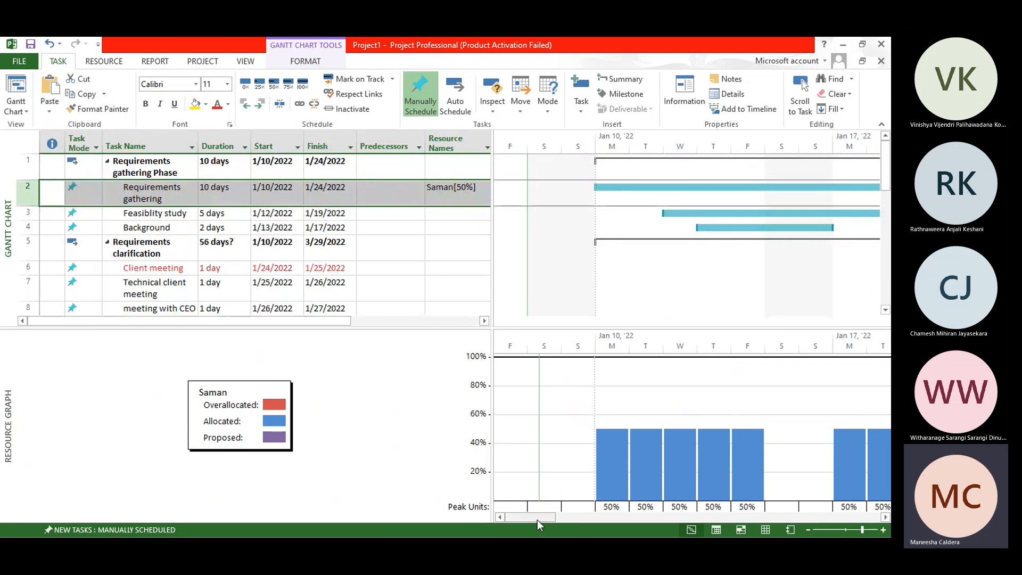
mouse_move(538, 520)
left_mouse_down()
mouse_move(638, 521)
mouse_move(528, 519)
left_mouse_up()
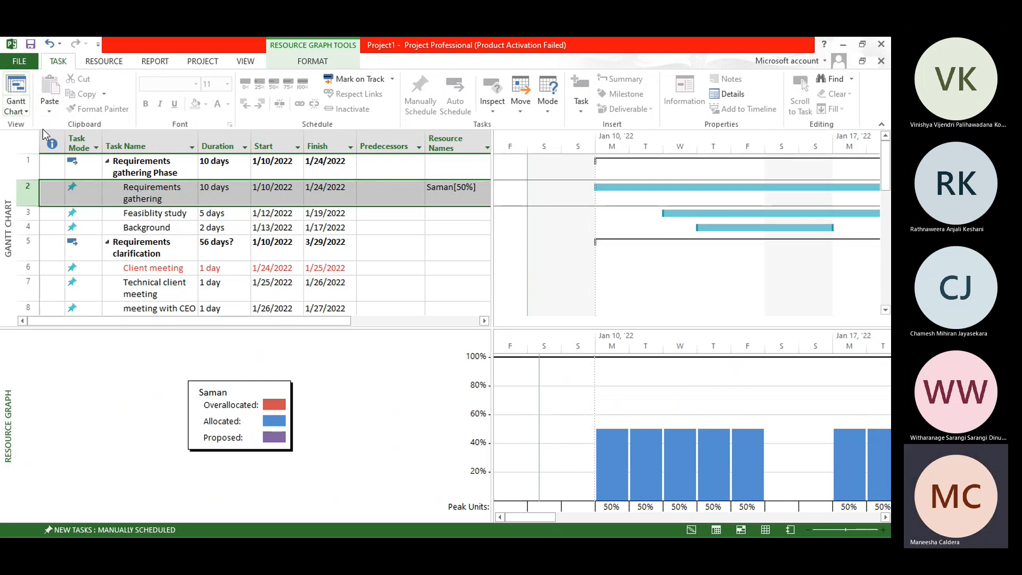
left_click(104, 61)
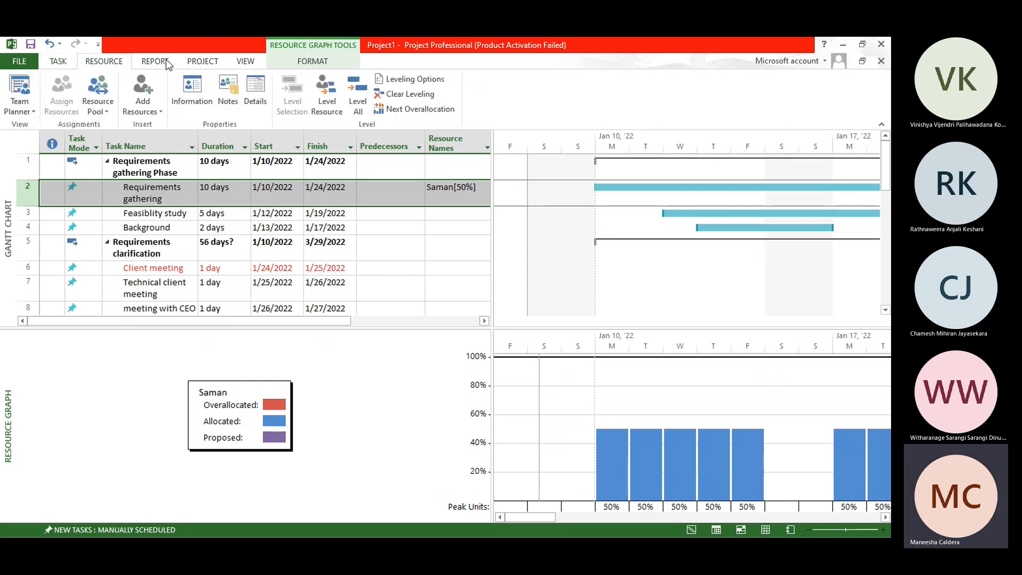
left_click(203, 60)
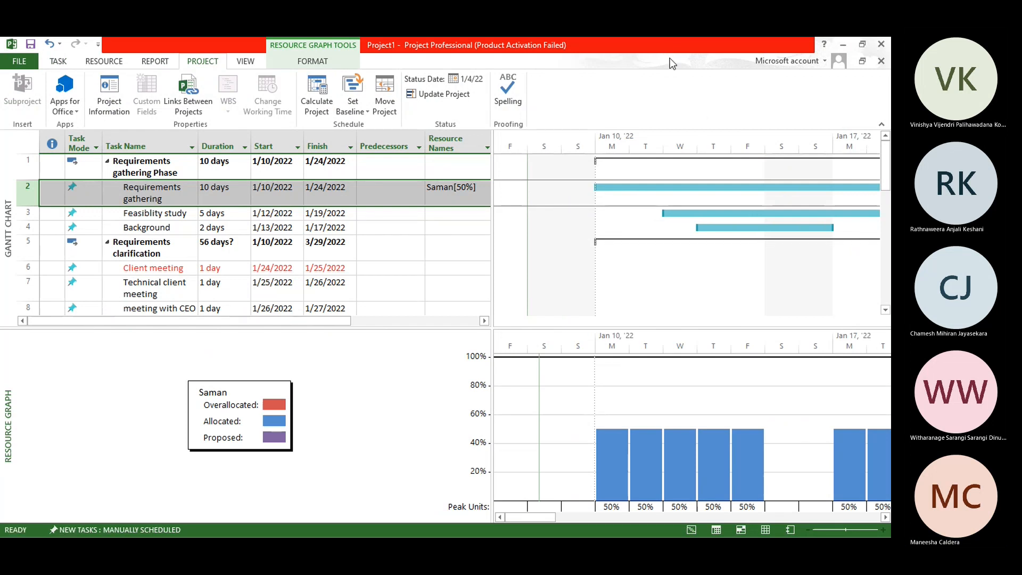
left_click(705, 74)
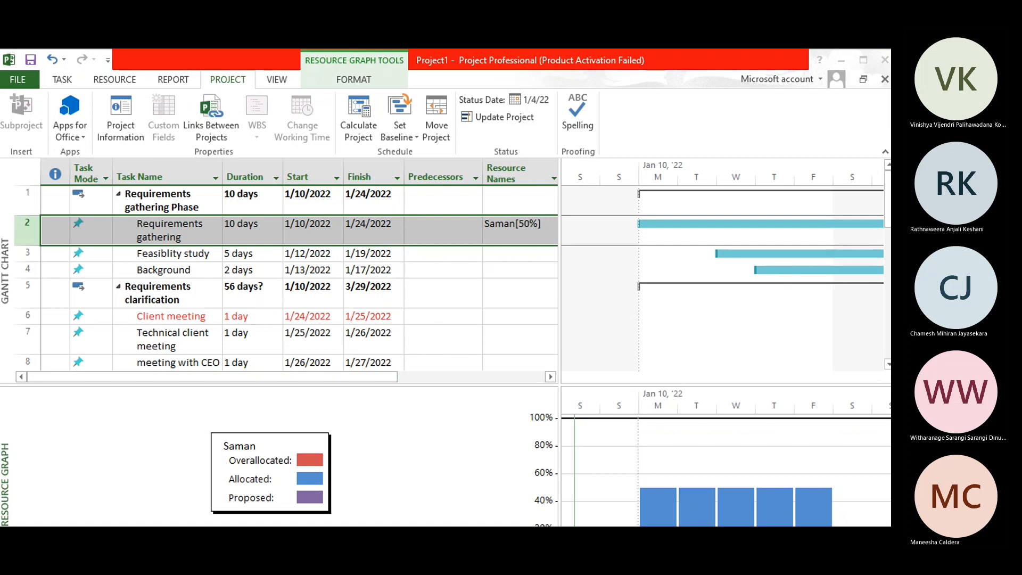
double_click(609, 63)
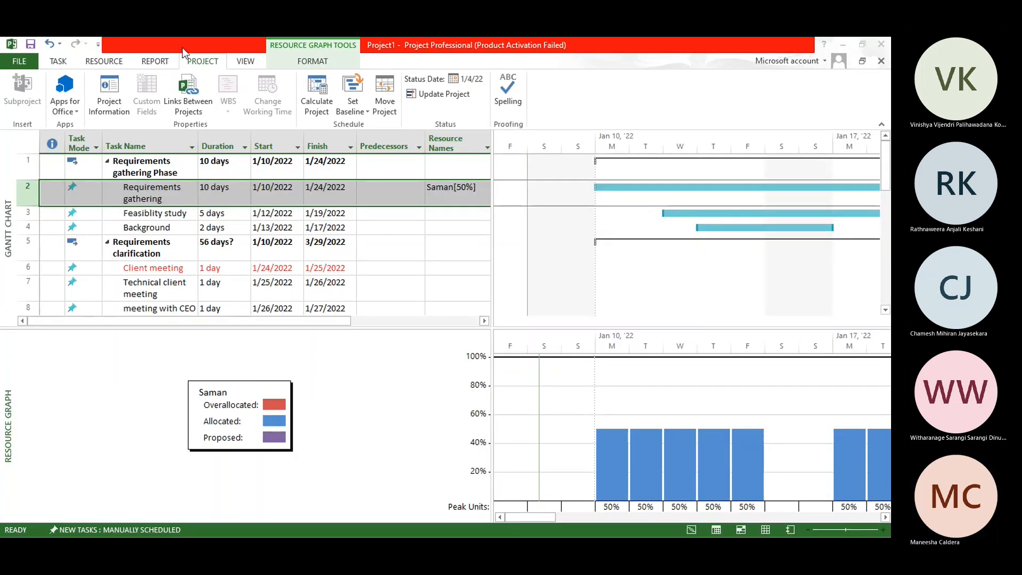
double_click(182, 47)
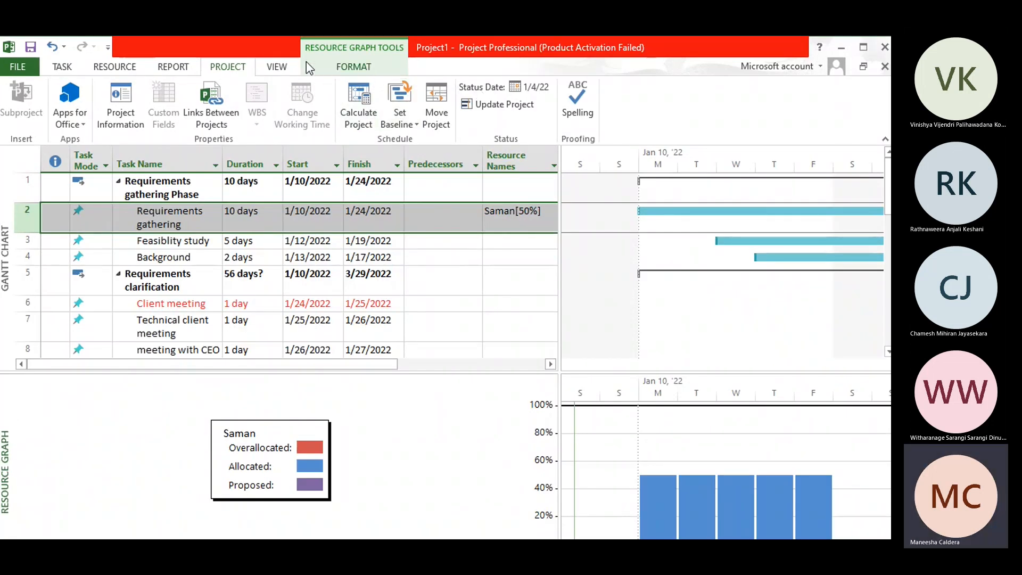
Step: Show the Resource Sheet below the Gantt chart and set the resource's base calendar to ProjectAlpha
left_click(278, 67)
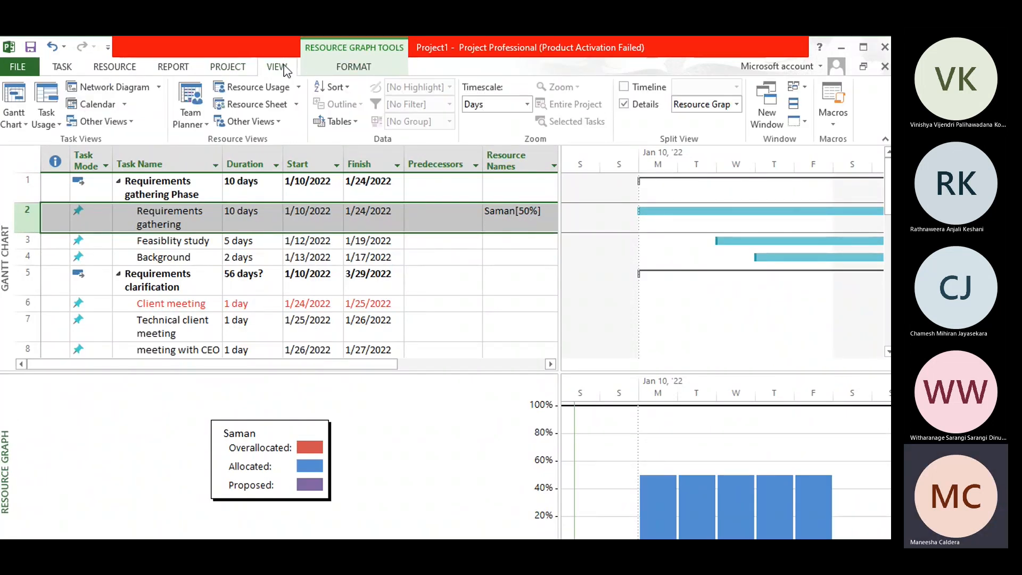
left_click(275, 110)
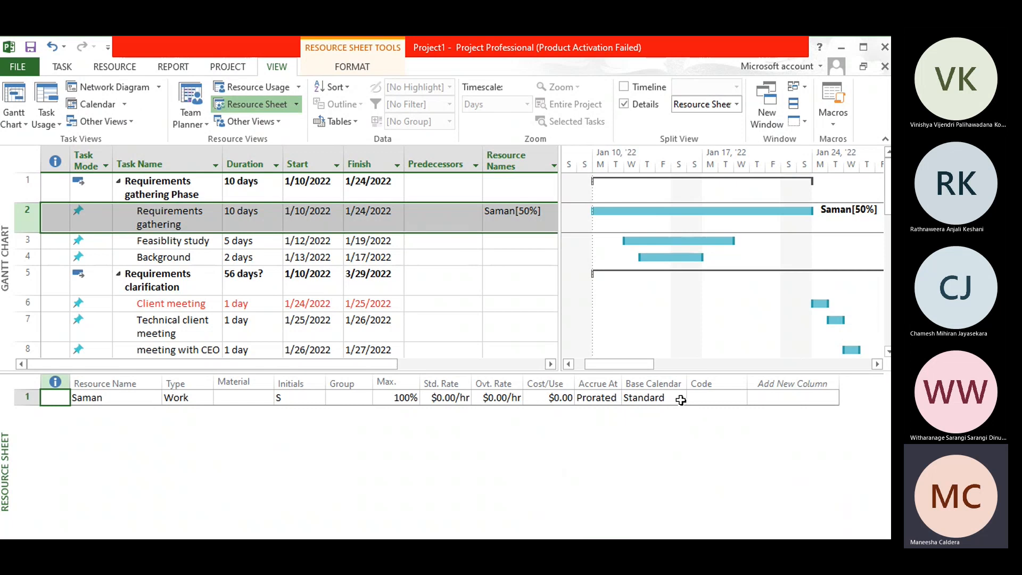
left_click(664, 401)
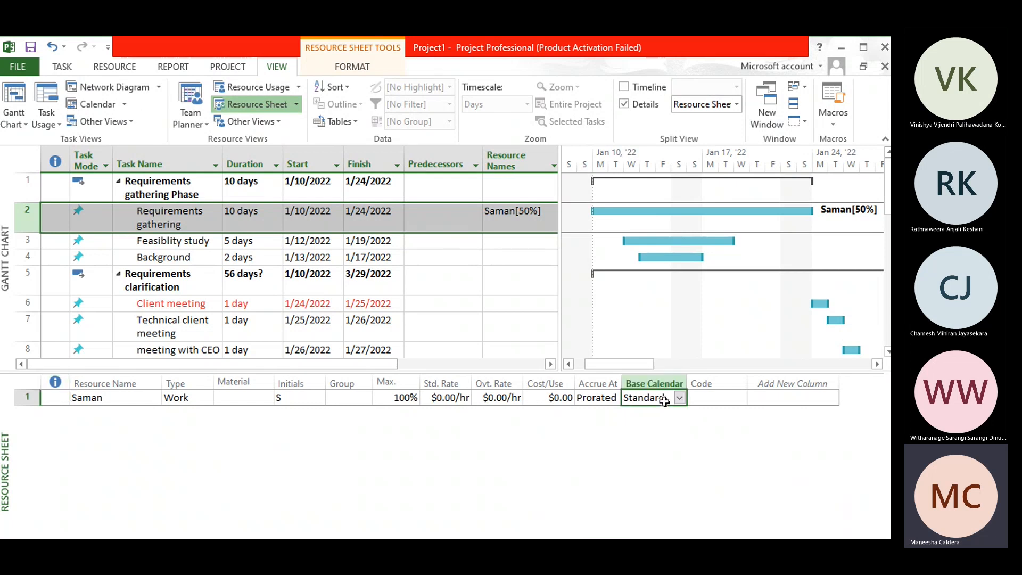
left_click(680, 399)
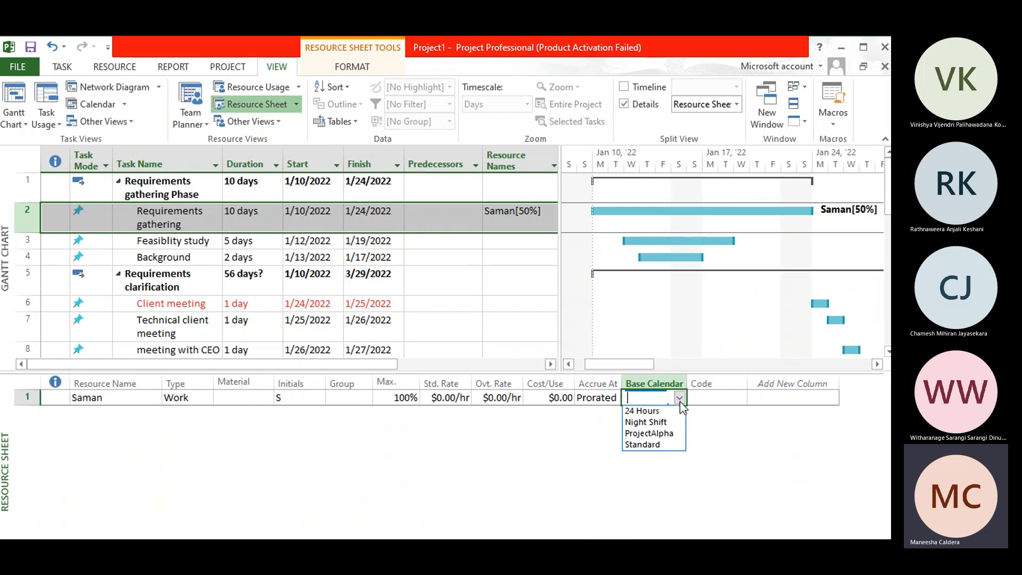
left_click(671, 433)
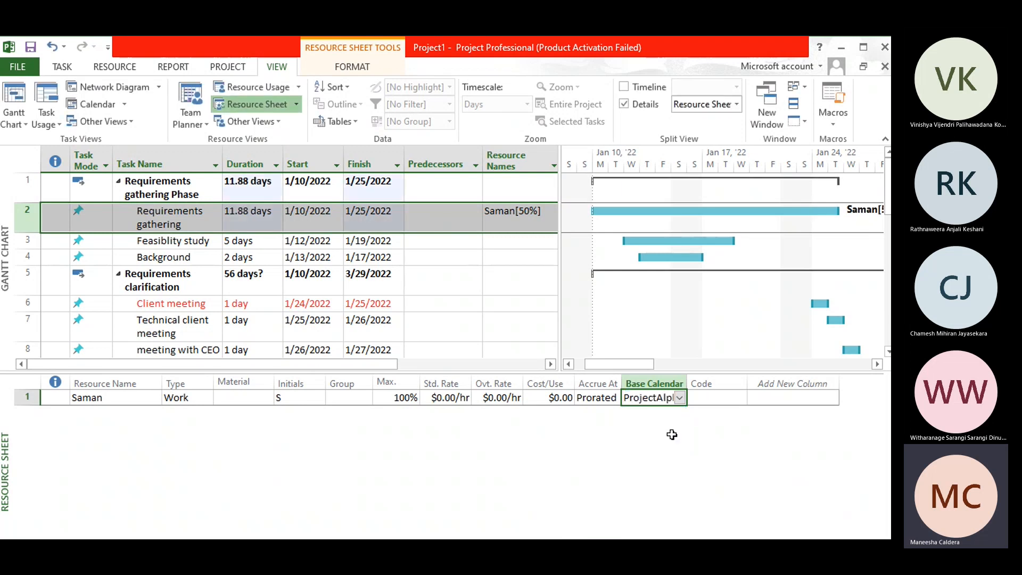
Step: Set the resource's base calendar to Standard and switch it back to ProjectAlpha in the Resource Sheet
left_click(680, 399)
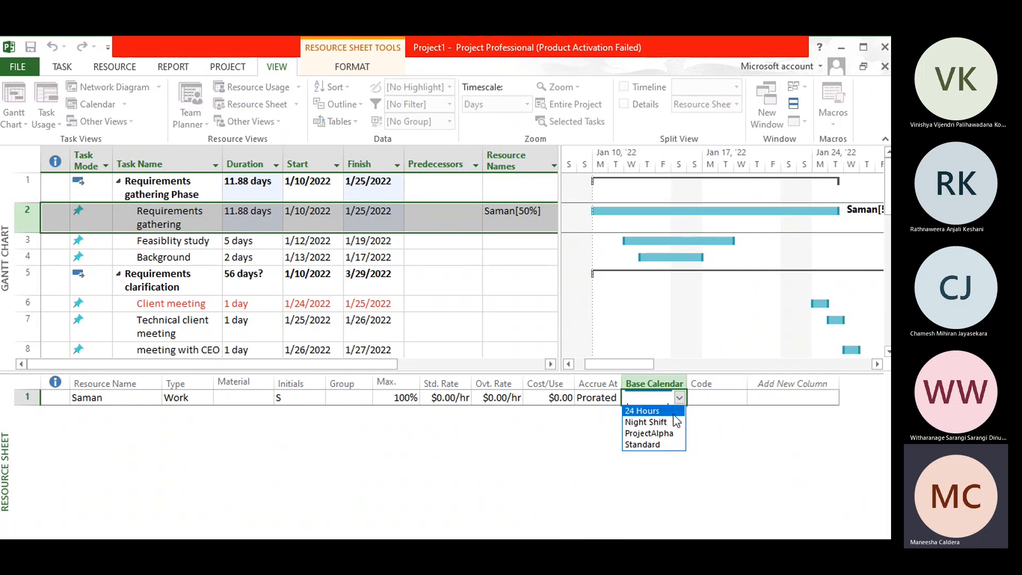
left_click(674, 444)
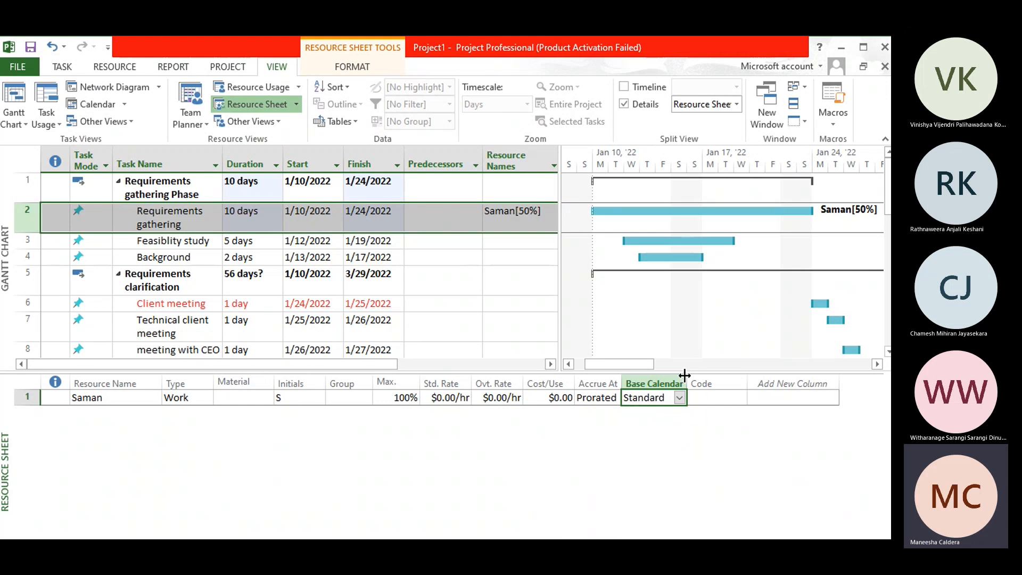
left_click(680, 398)
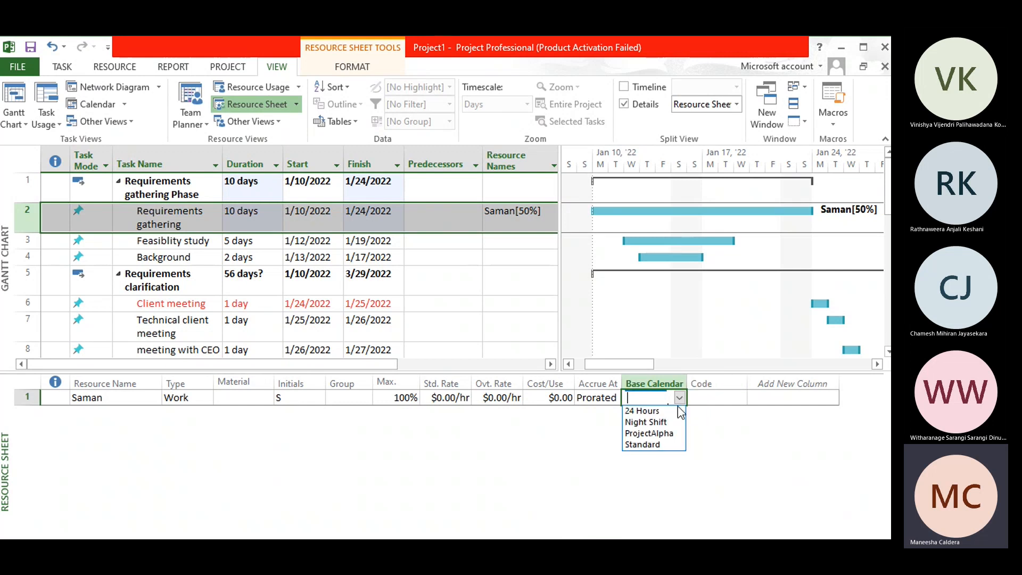
left_click(676, 433)
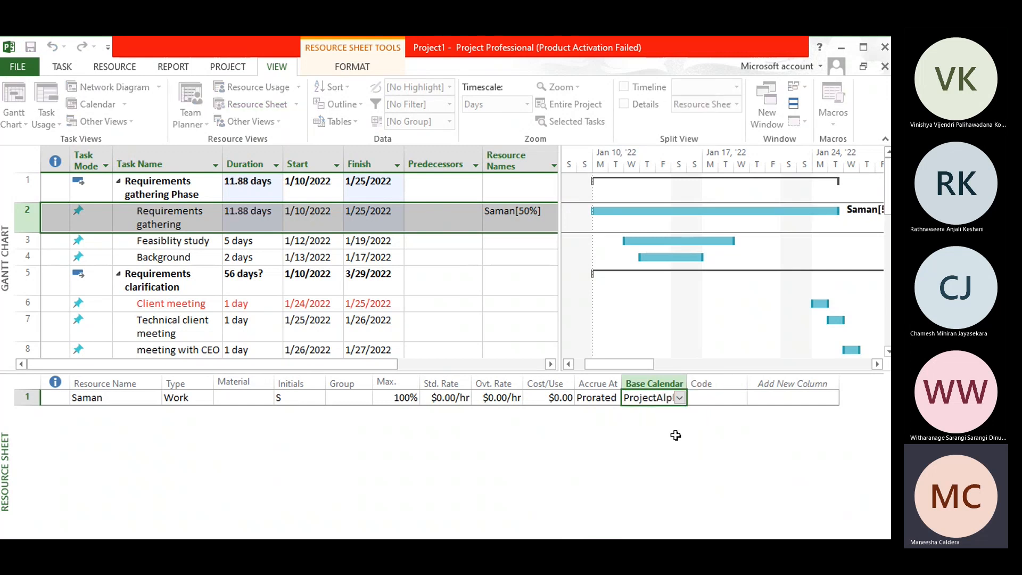
left_click(31, 154)
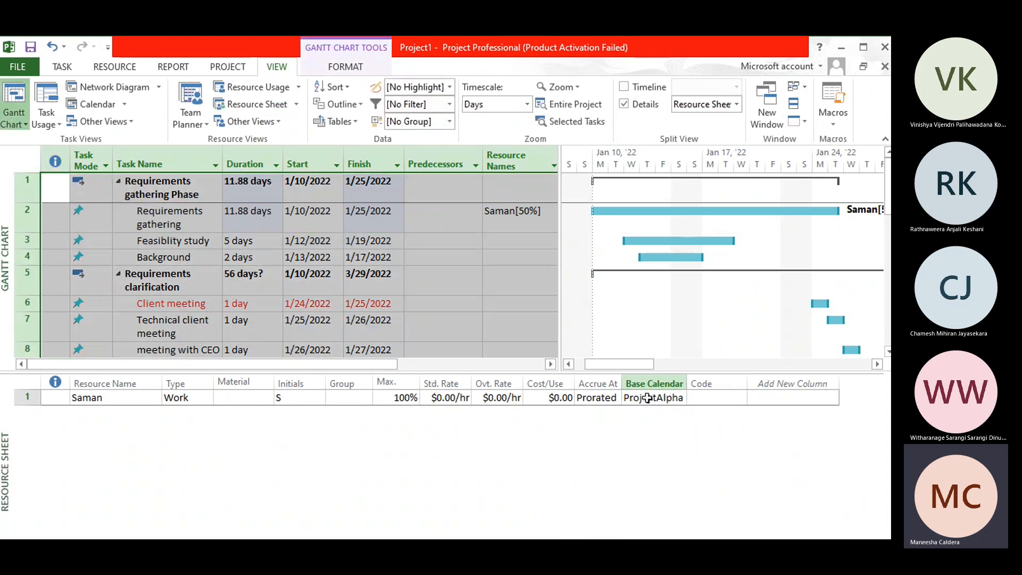
left_click(650, 398)
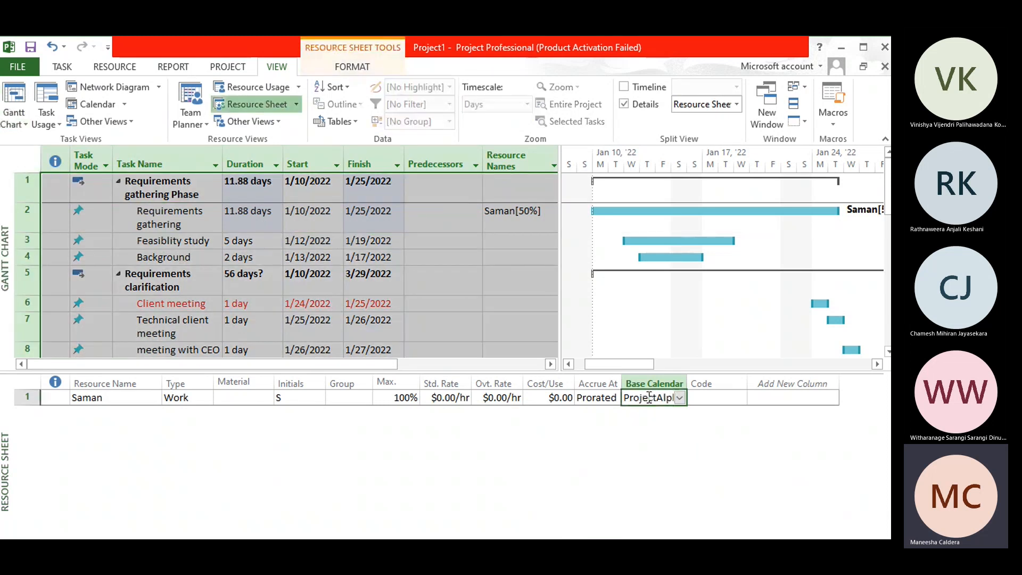
left_click(679, 400)
left_click(674, 431)
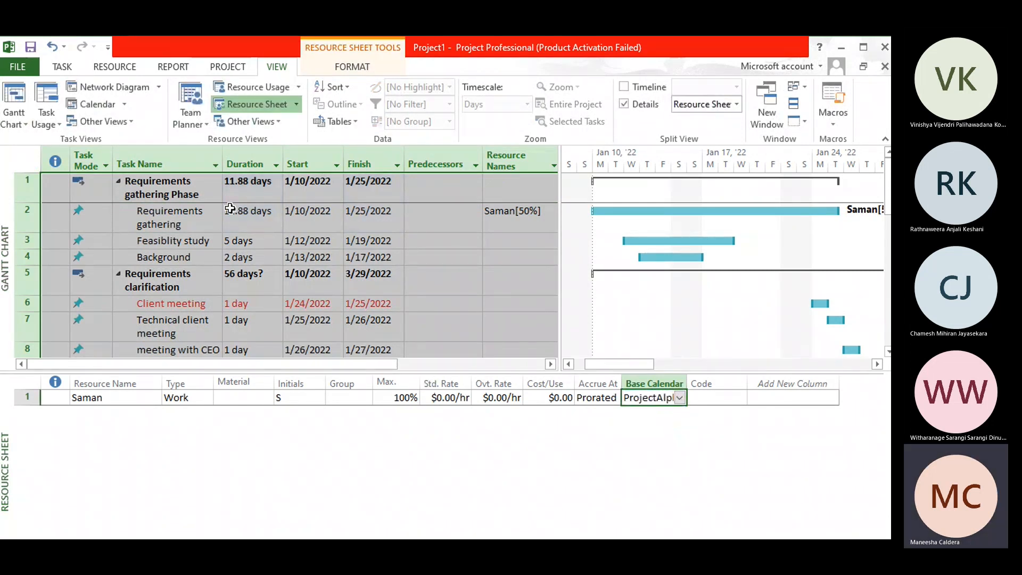
Step: Resize the project window to show it in full and enlarge the Gantt chart pane above the Resource Sheet
left_click(230, 209)
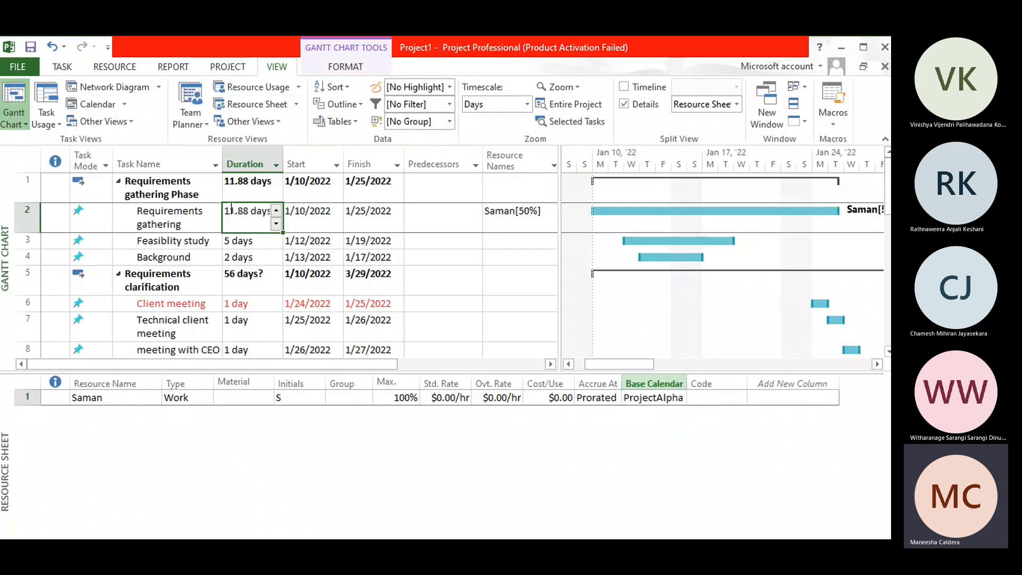
left_click(28, 159)
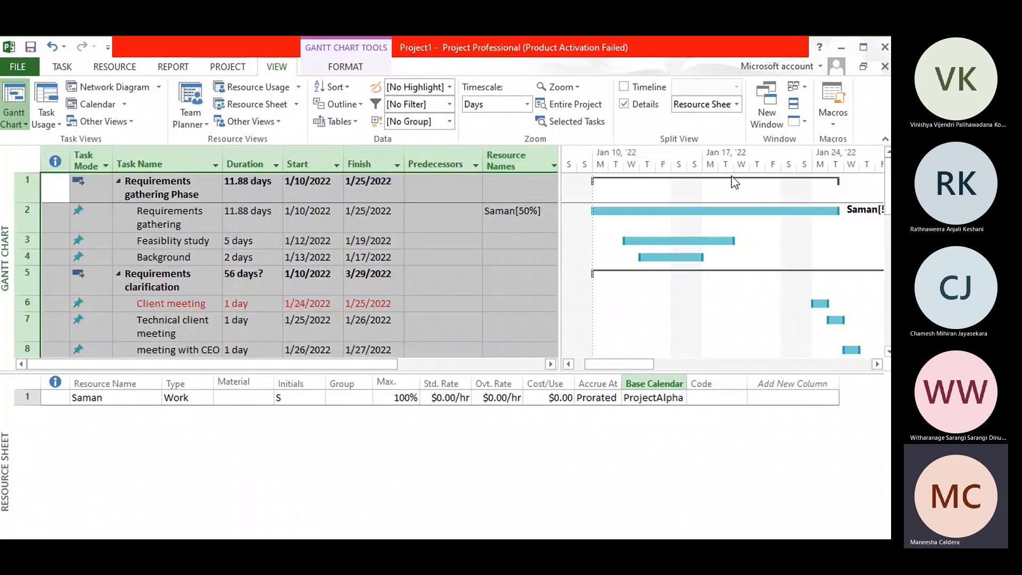
left_click(864, 49)
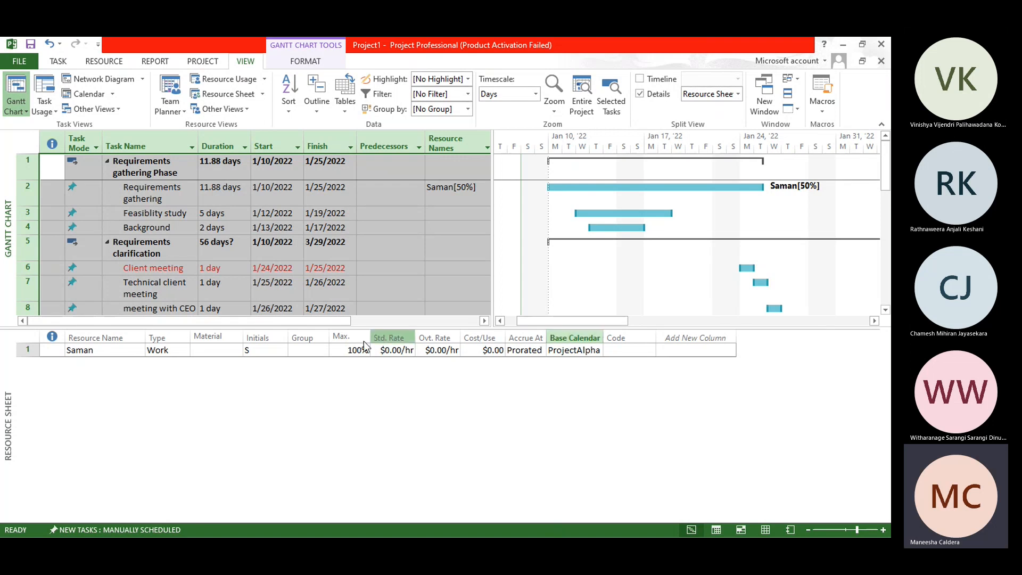
left_click_drag(654, 326, 660, 406)
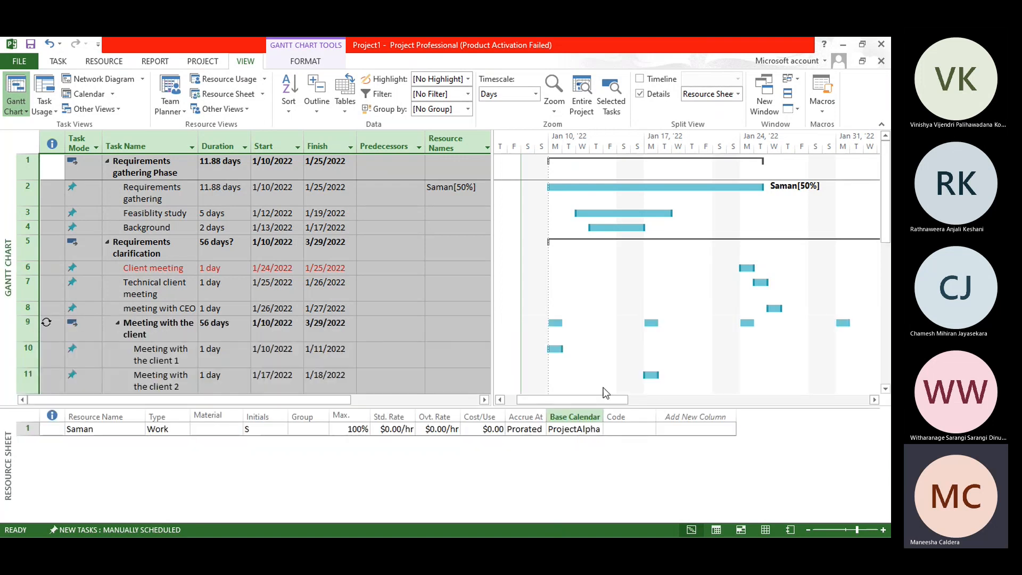
left_click(367, 187)
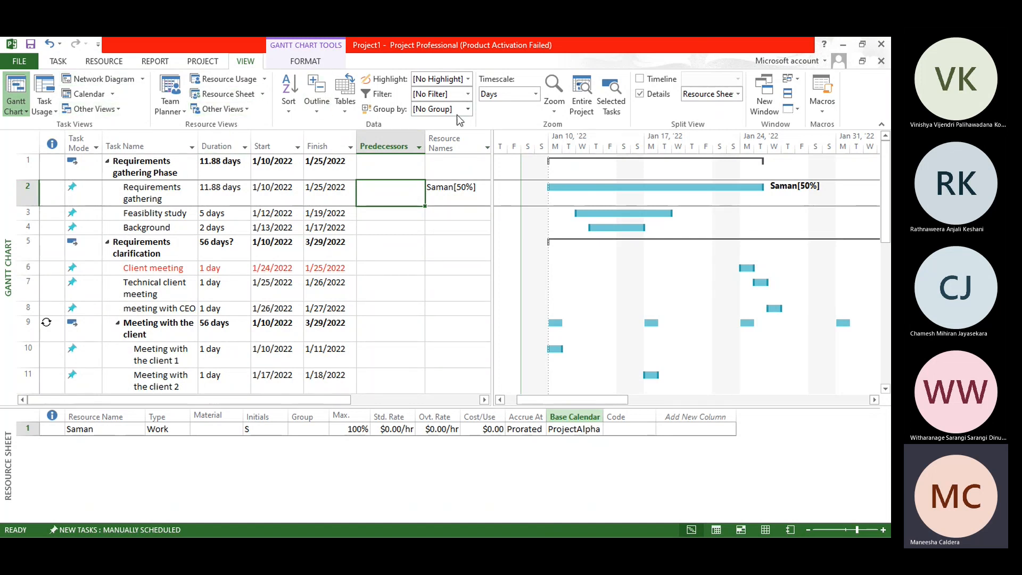
Step: Review the available Gantt formatting, view and project commands, and the cost and resource reports on offer
left_click(296, 62)
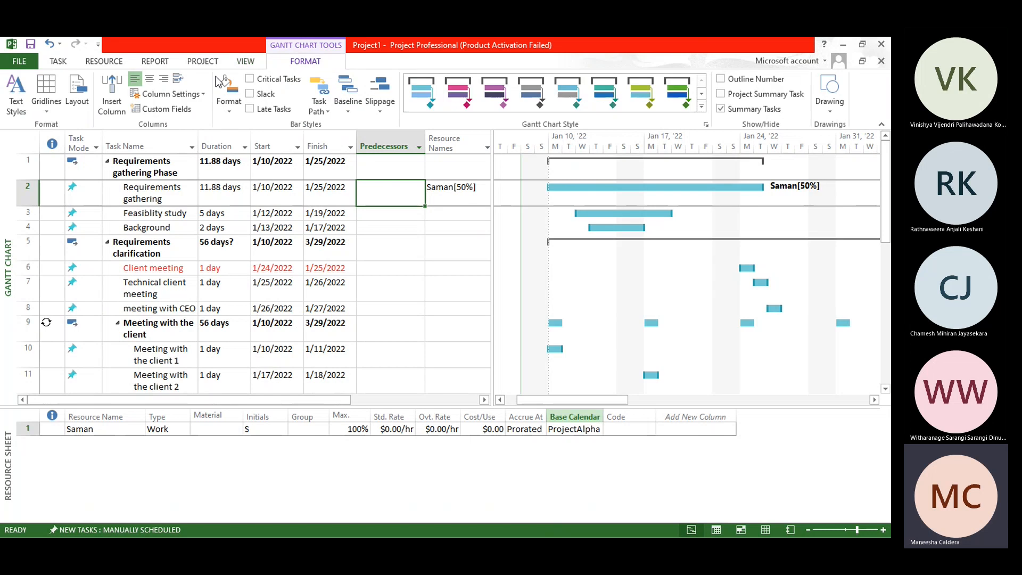
left_click(244, 62)
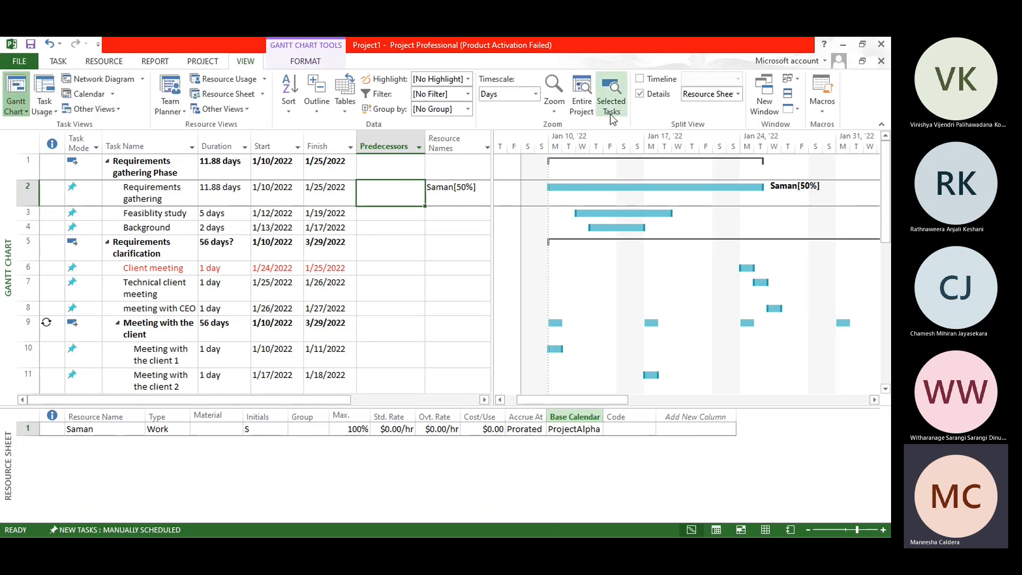
left_click(202, 62)
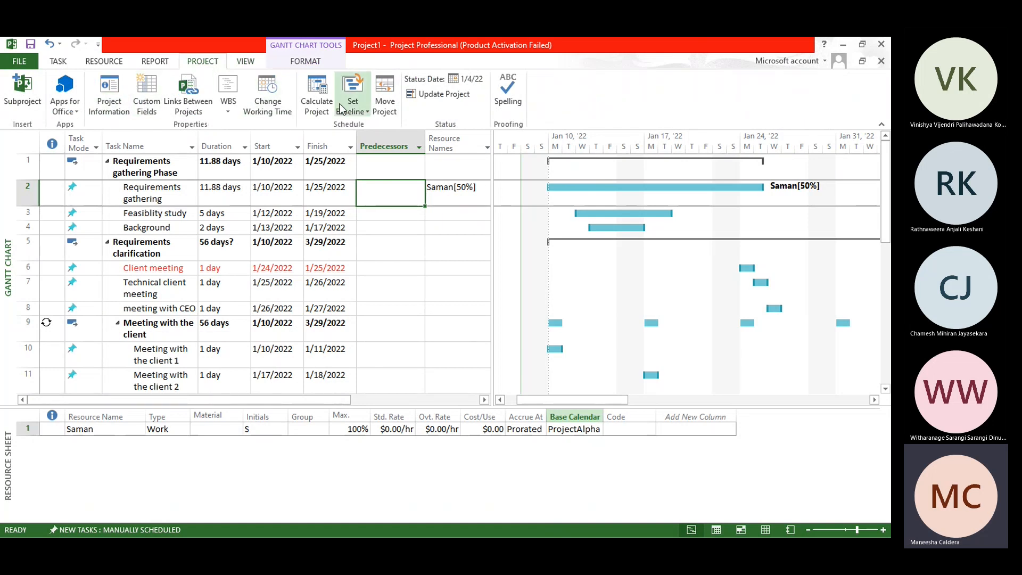
left_click(164, 64)
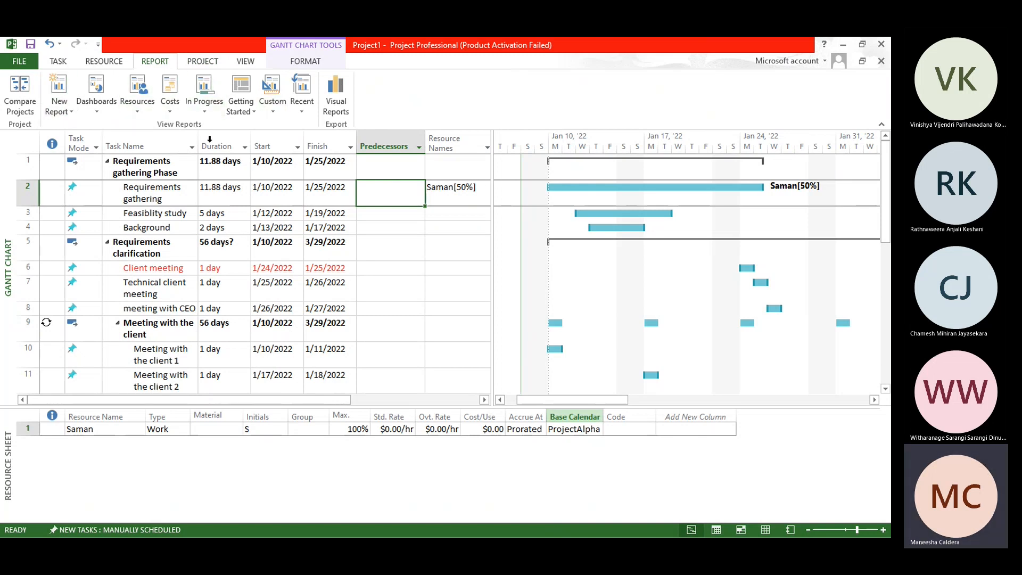
left_click(170, 104)
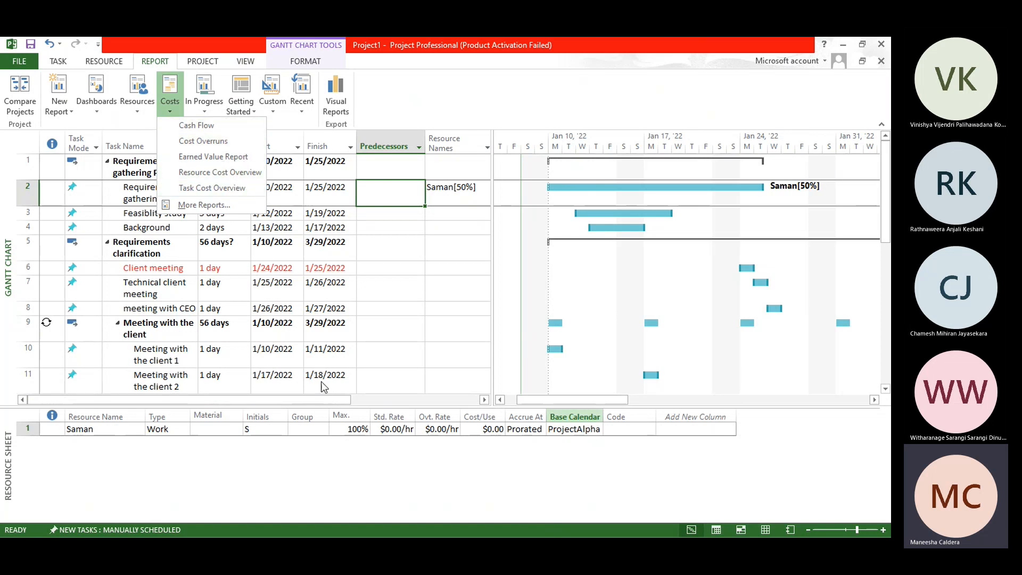
key("Escape")
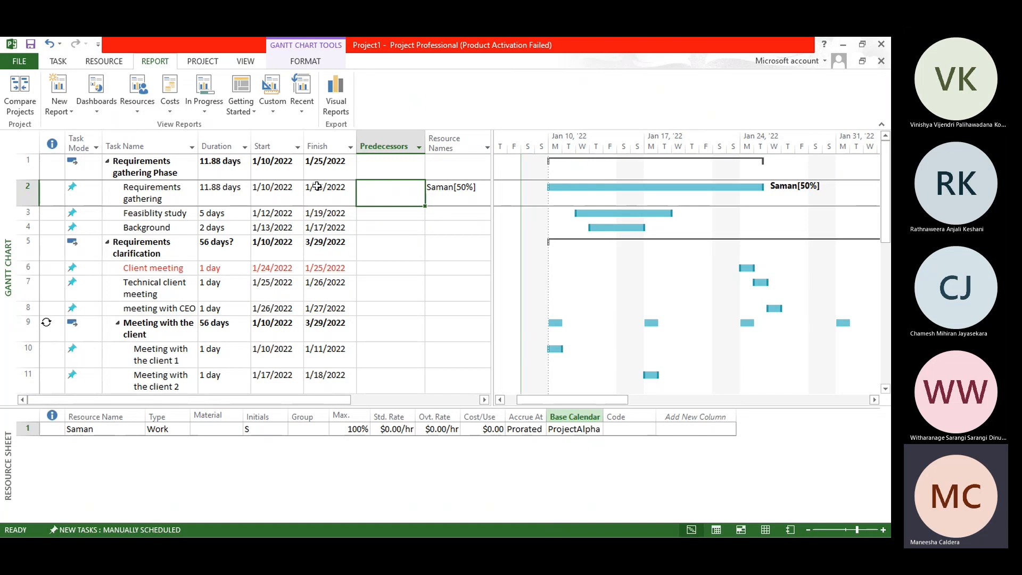
left_click(171, 111)
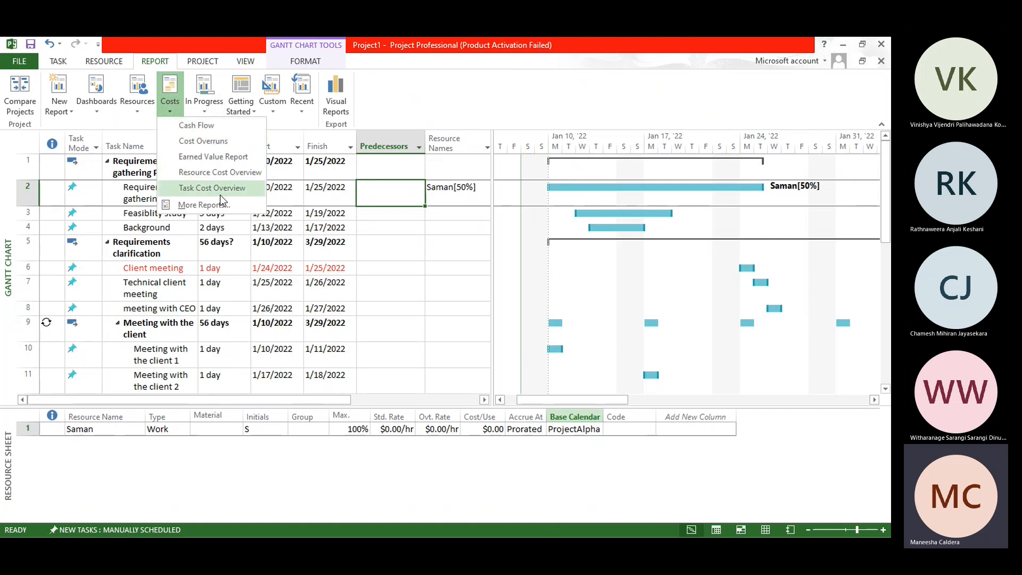
left_click(423, 100)
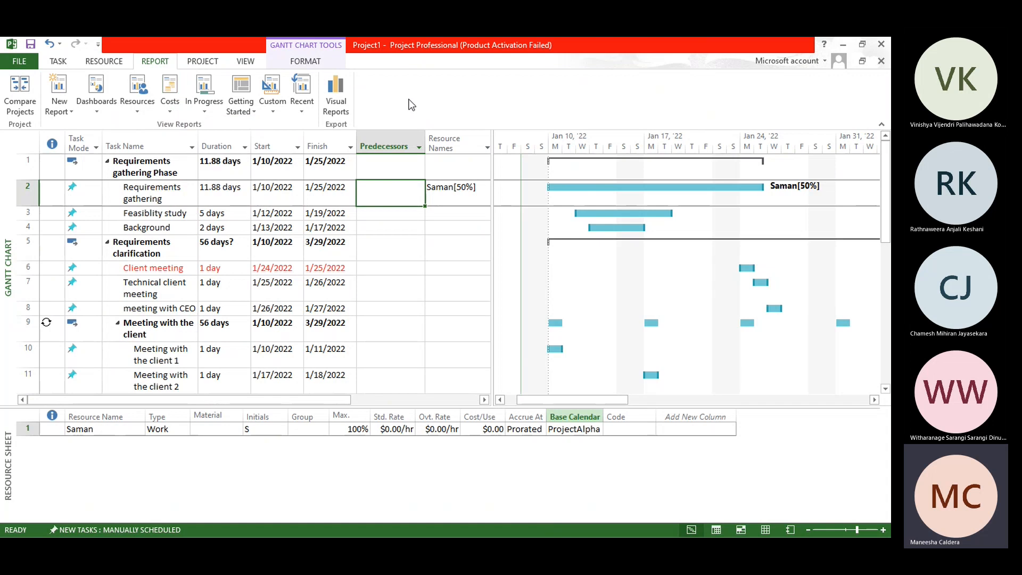
left_click(137, 109)
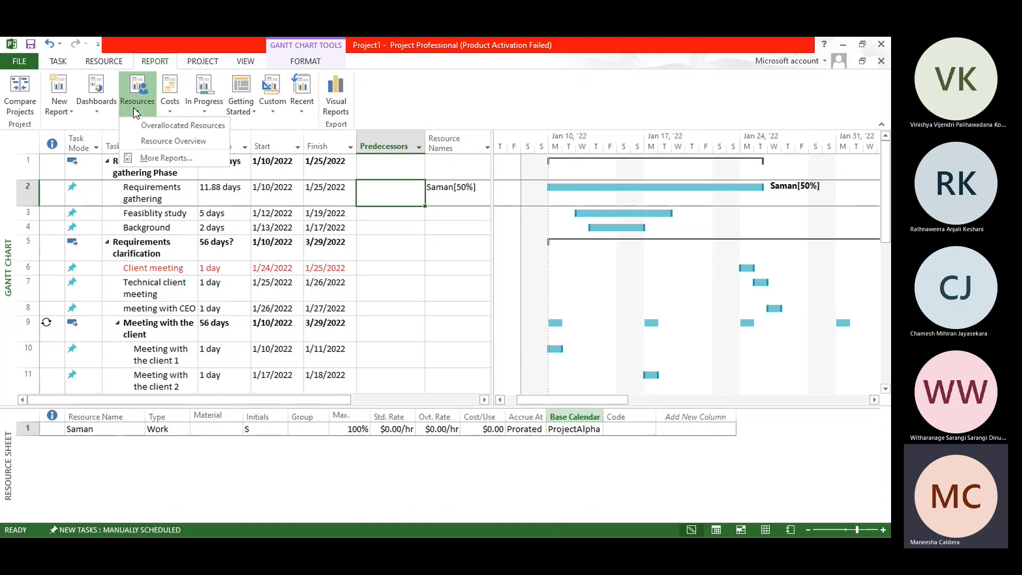
left_click(419, 104)
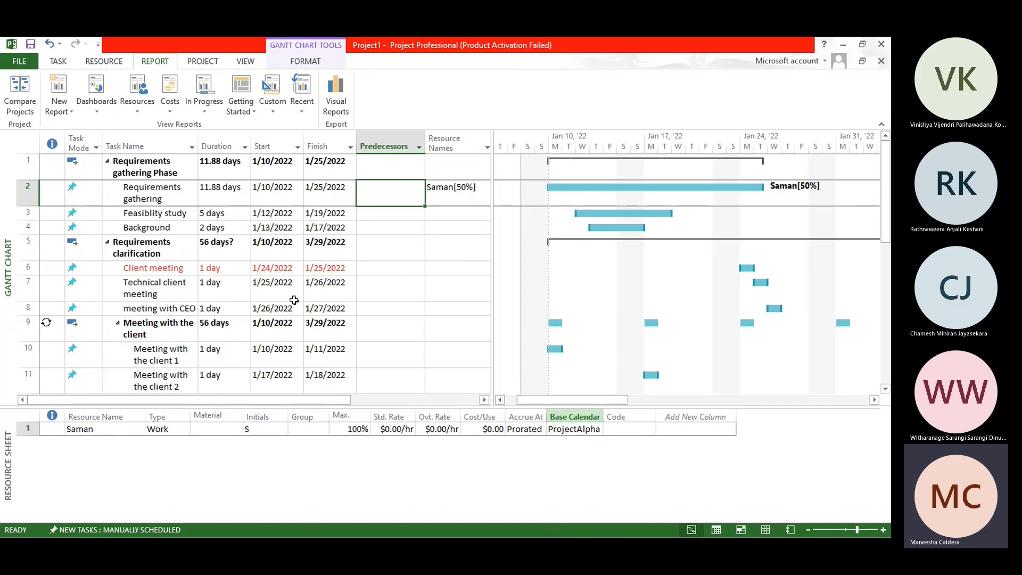
left_click(136, 111)
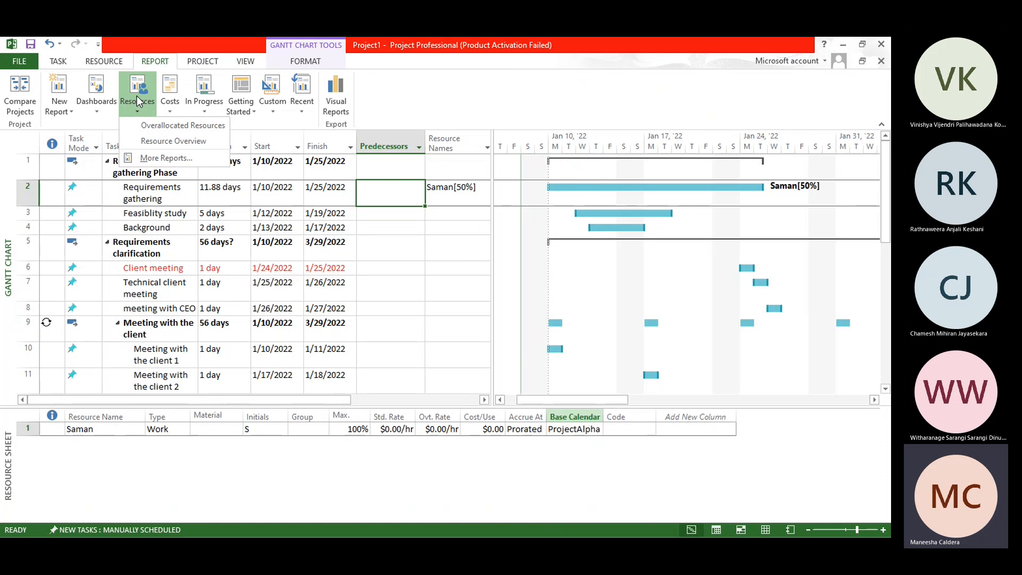
Step: Show the Burndown dashboard report above the Resource Sheet
left_click(93, 103)
left_click(93, 103)
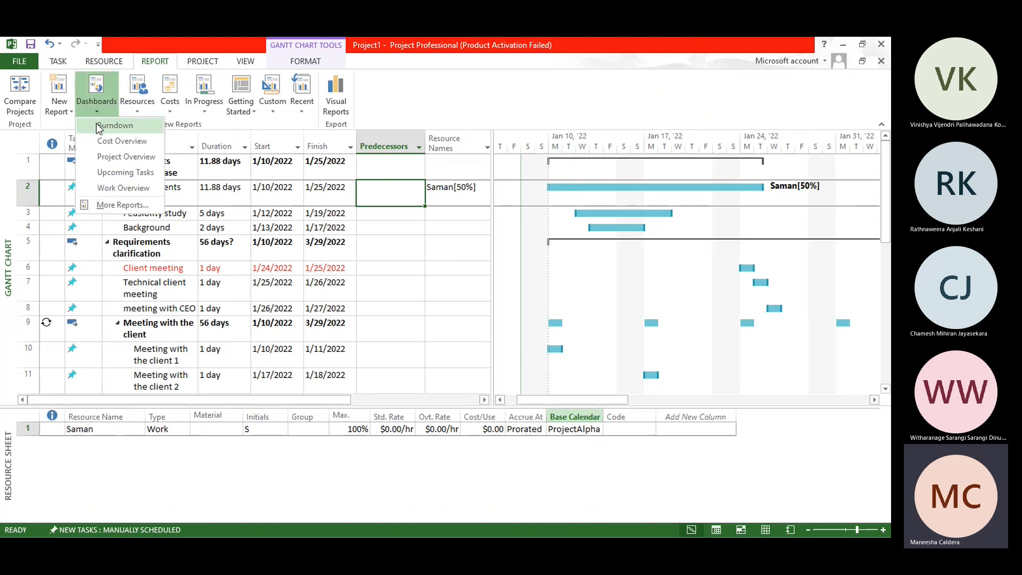
left_click(99, 126)
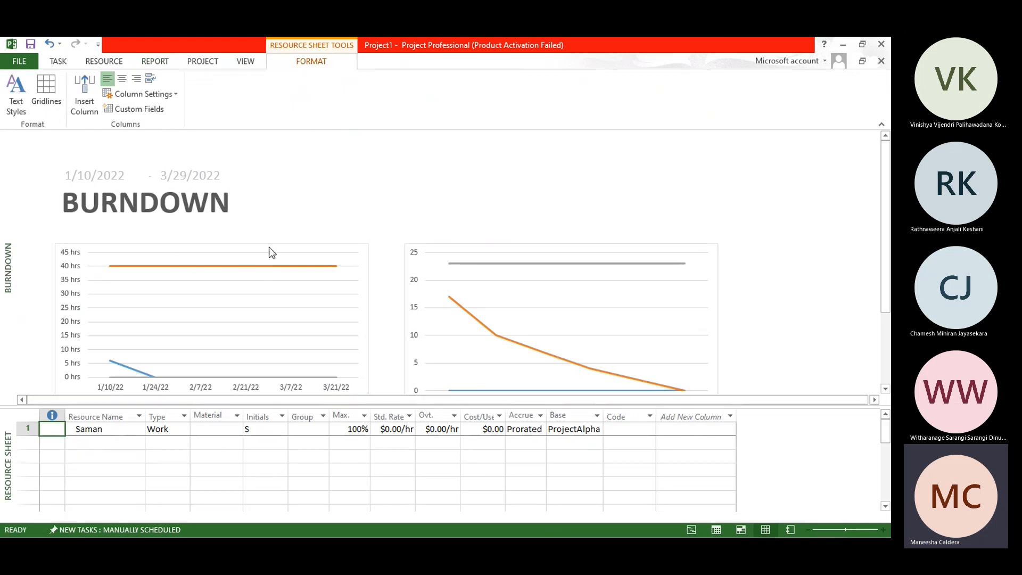
Step: Show the Cost Overview dashboard report and examine its cost figures, progress chart and cost status table
left_click(99, 61)
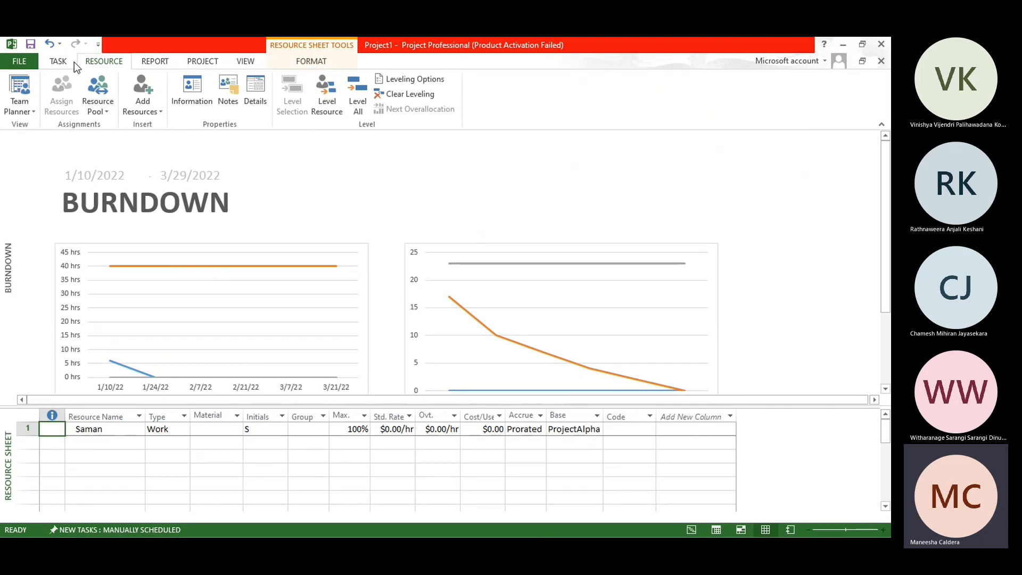
left_click(141, 59)
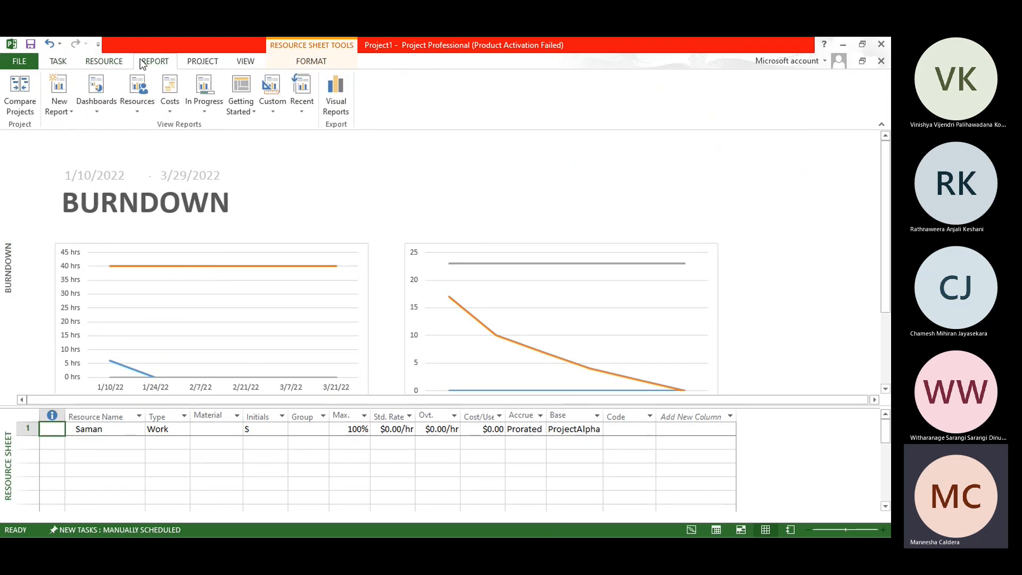
left_click(83, 113)
left_click(109, 145)
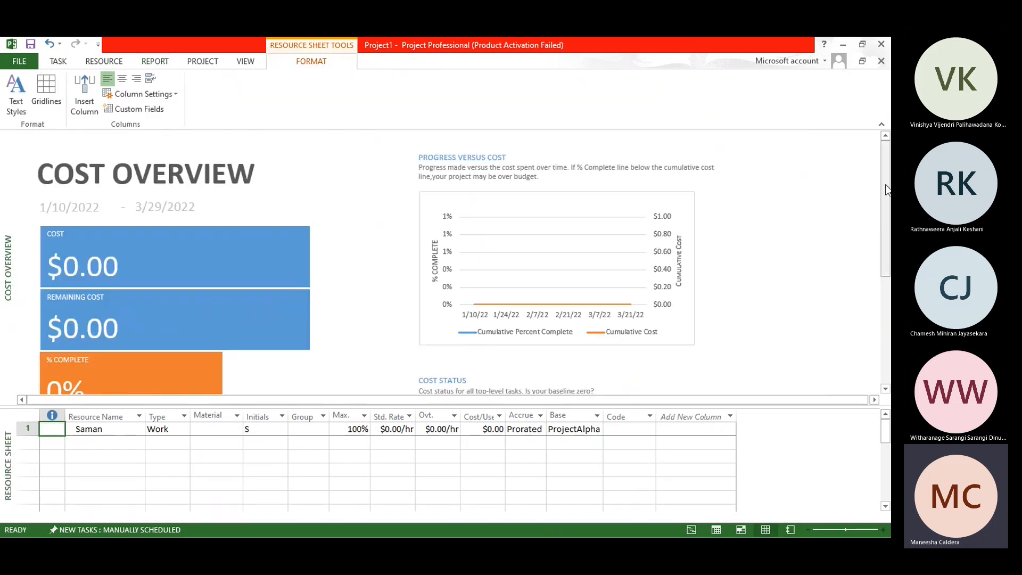
left_click_drag(886, 190, 886, 304)
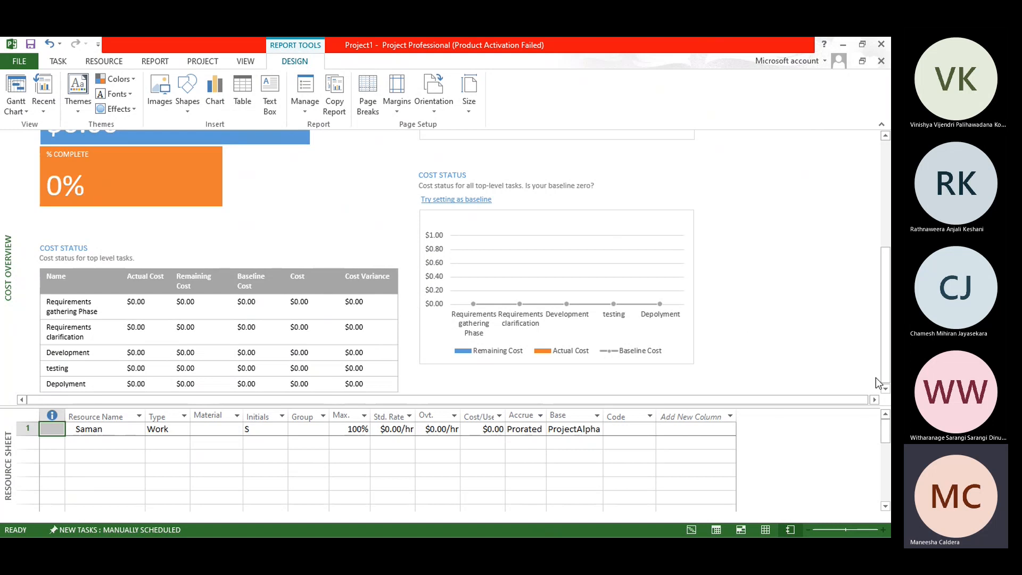
left_click_drag(890, 349, 888, 281)
scroll(189, 192, "up", 3)
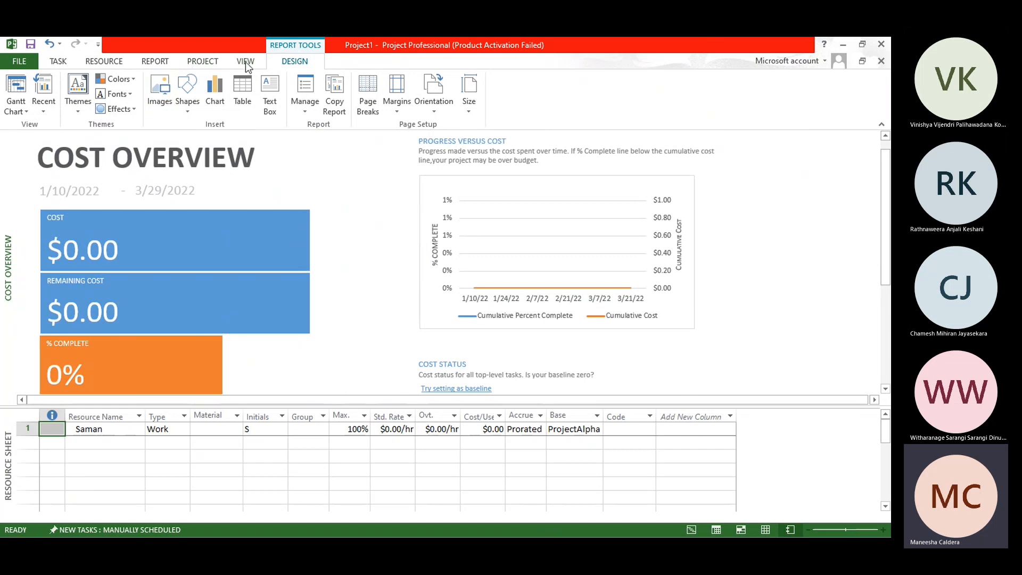
Step: Create a new blank report, keeping the name Report 1
left_click(160, 66)
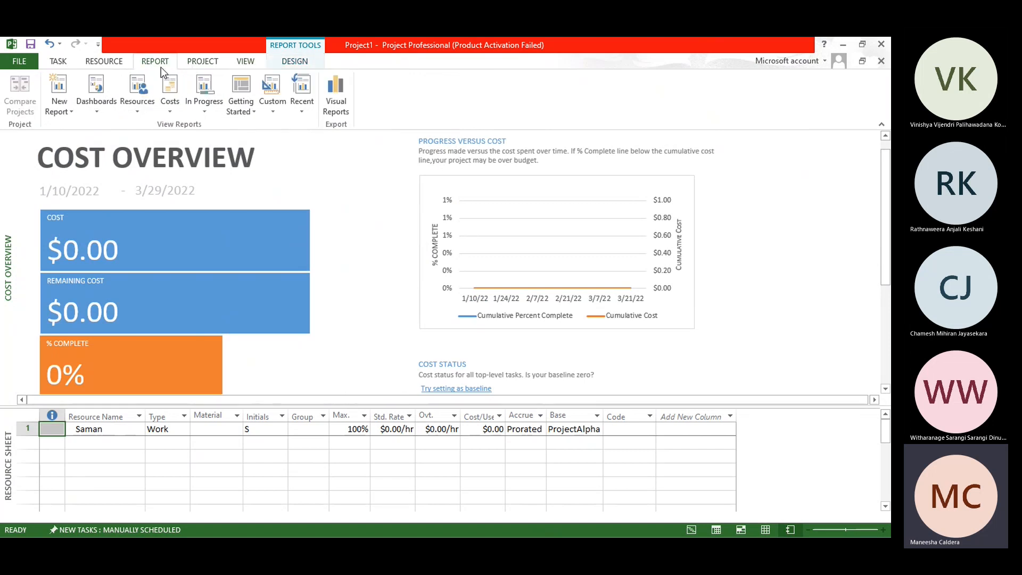
left_click(103, 107)
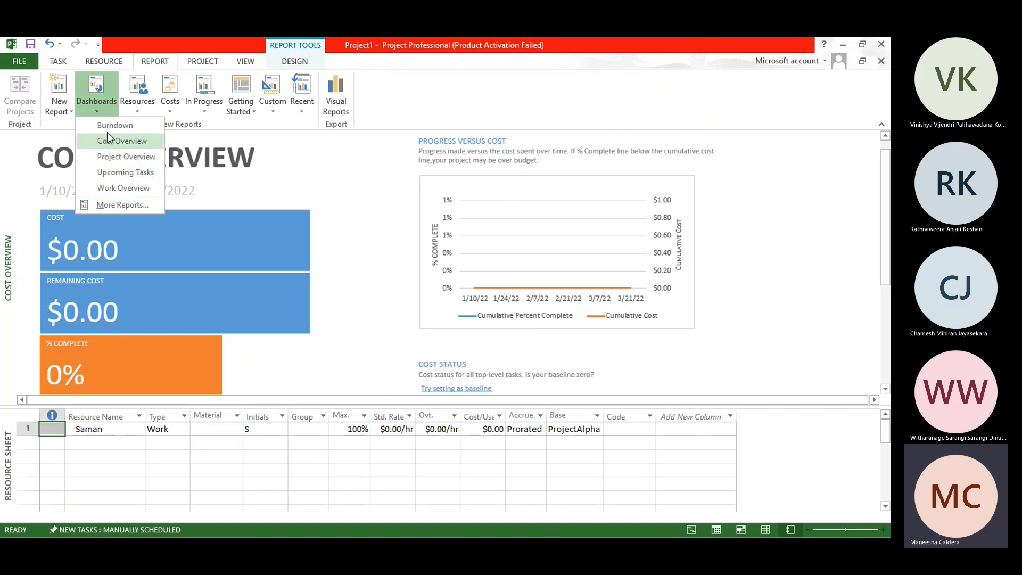
left_click(63, 110)
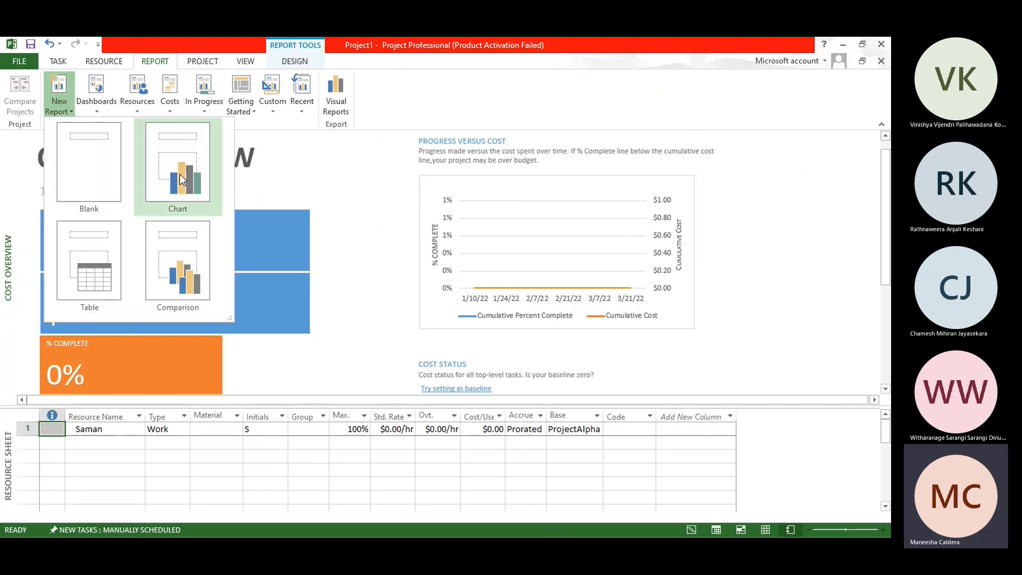
left_click(110, 170)
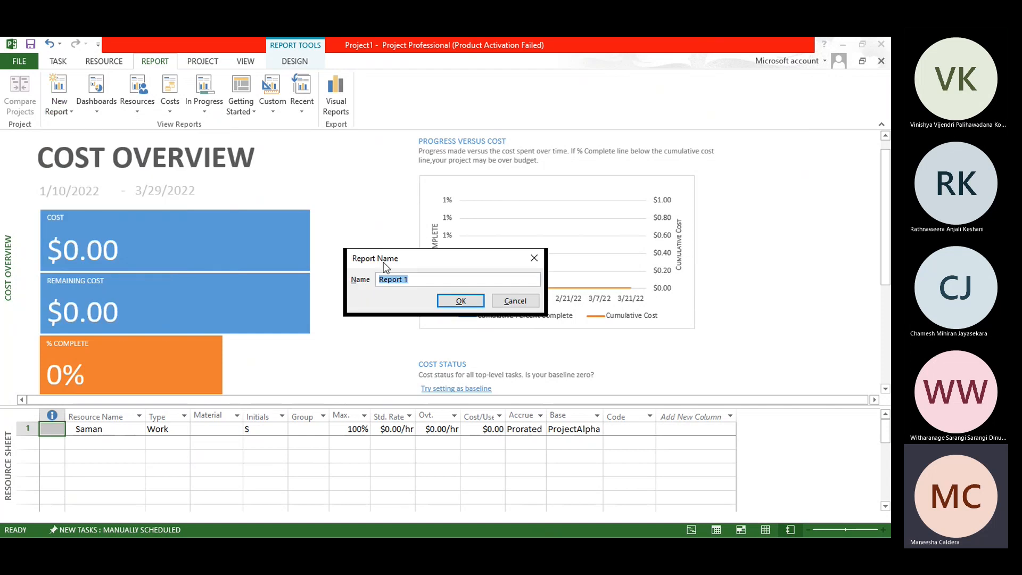
left_click(461, 301)
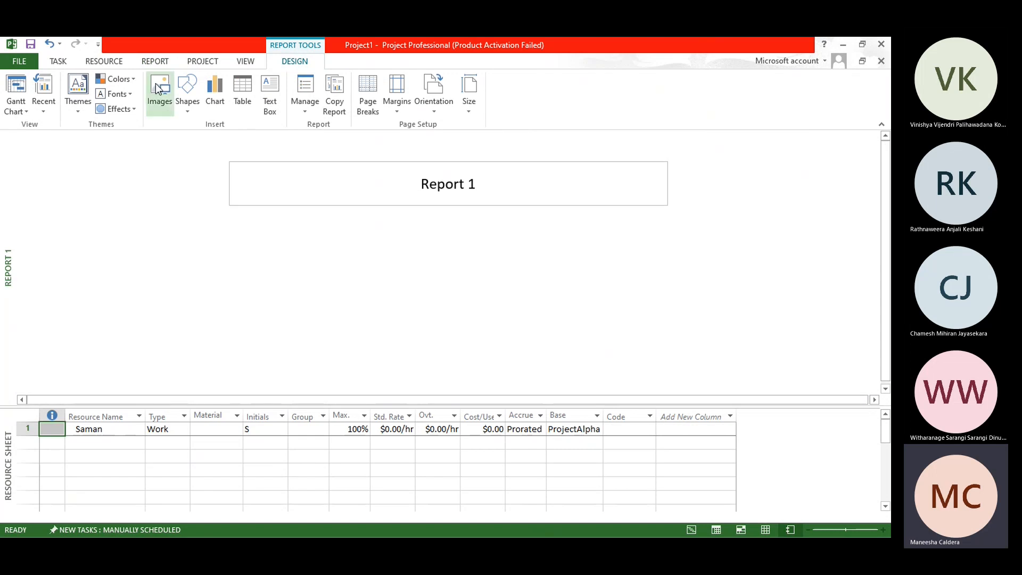
Step: Review which task, resource, report and project commands are available while the blank report's title box is selected
left_click(56, 61)
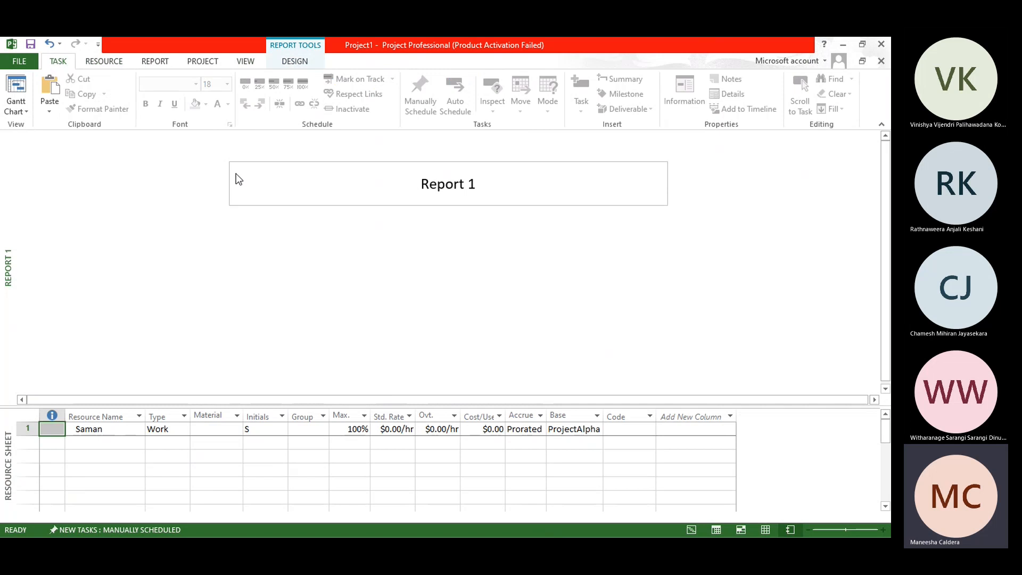
left_click(447, 184)
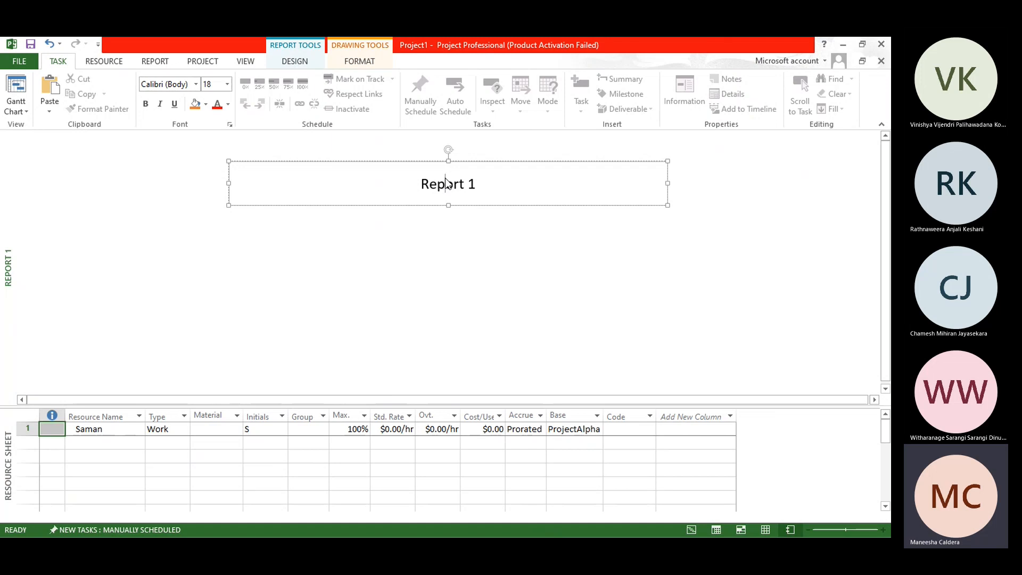
left_click(104, 62)
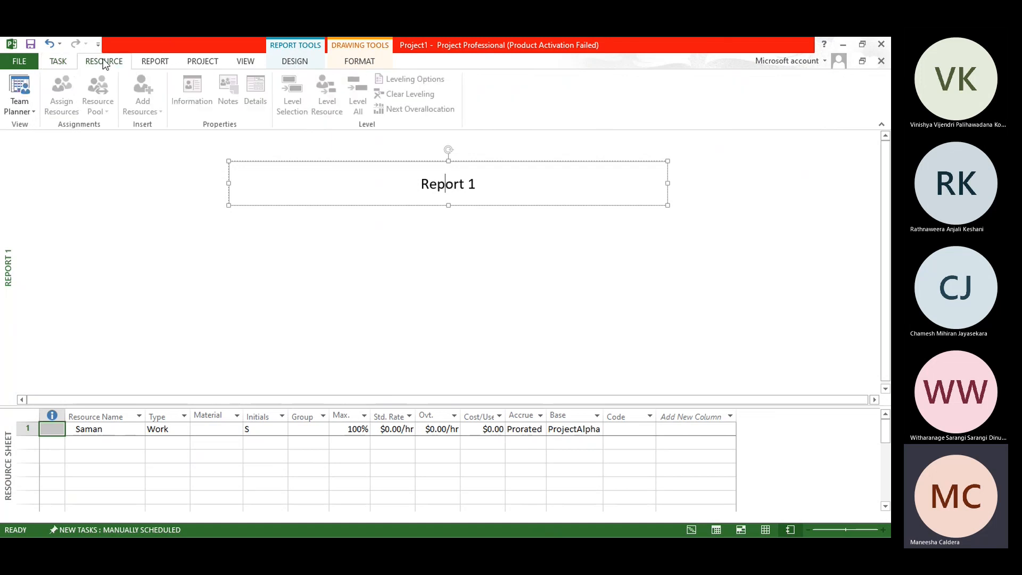
left_click(60, 63)
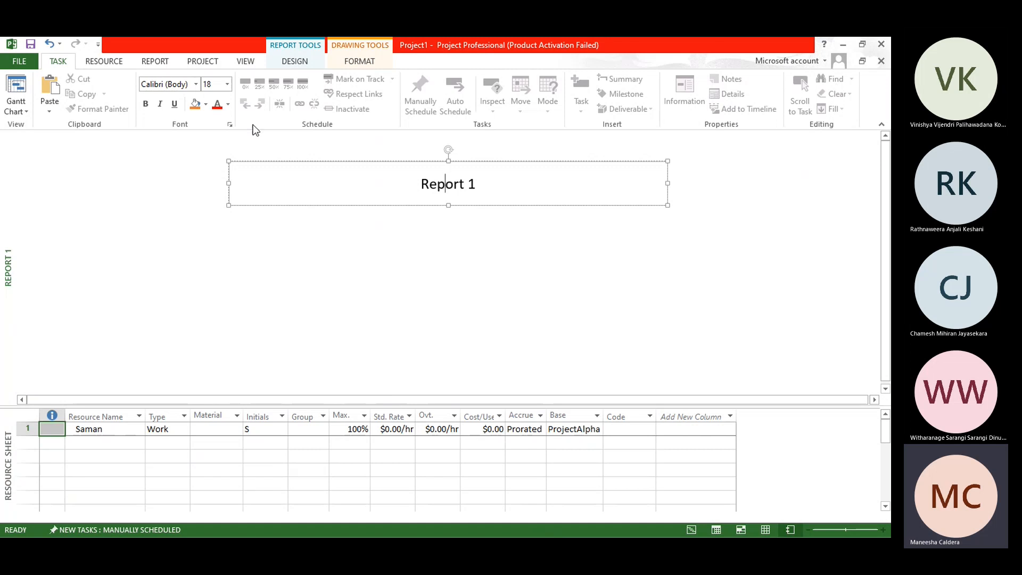
left_click(107, 61)
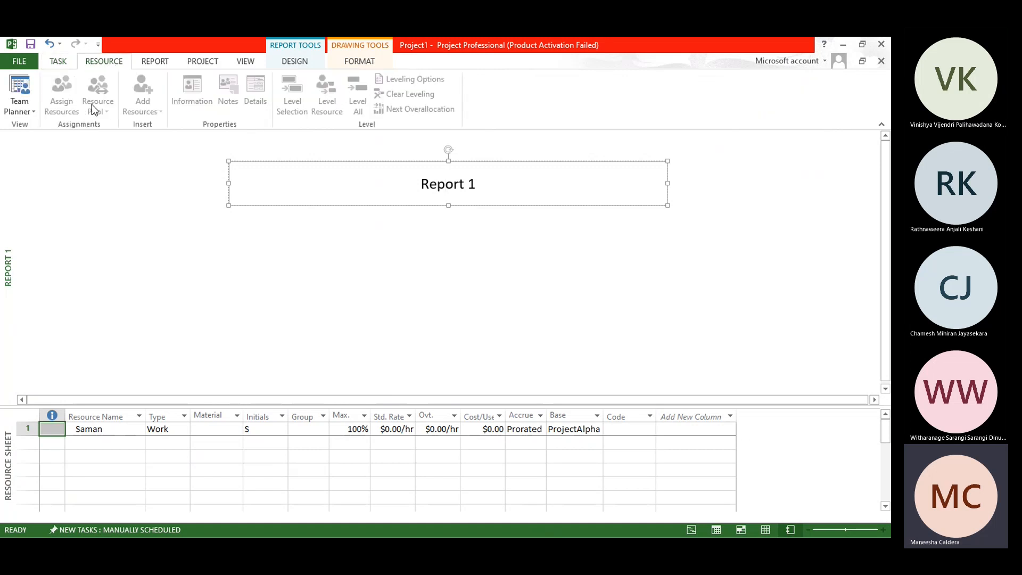
left_click(155, 62)
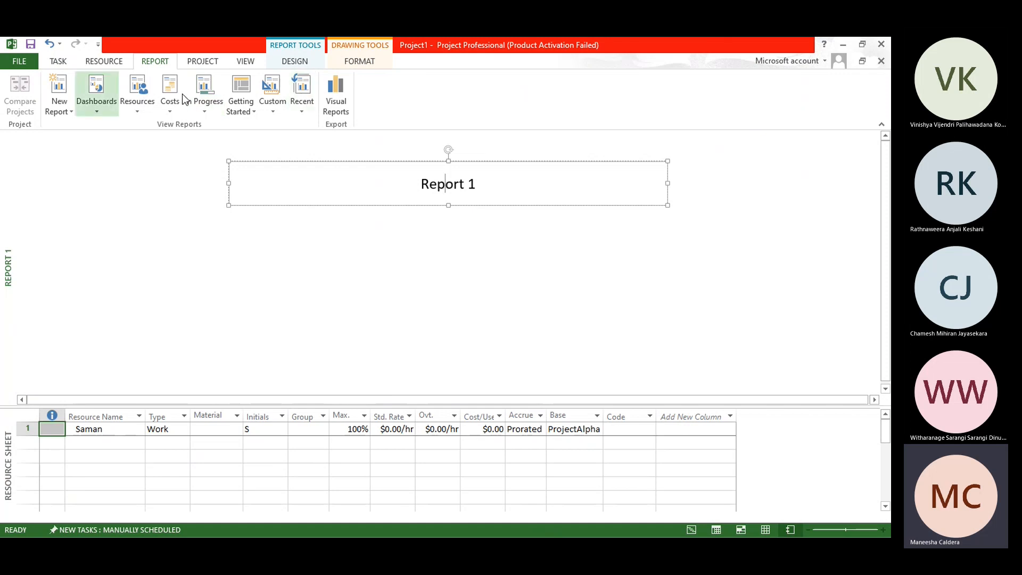
left_click(202, 61)
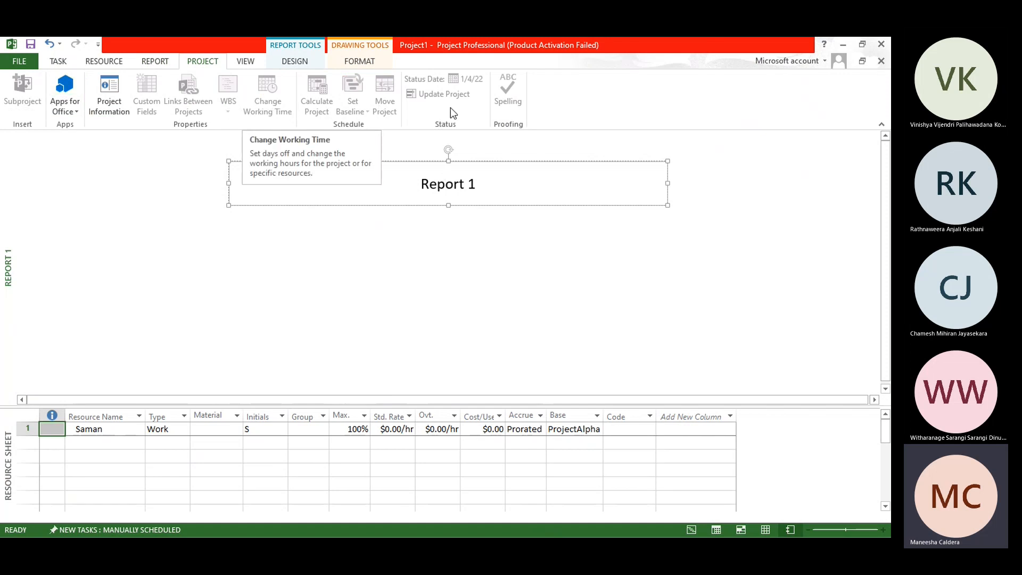
Step: Switch the main view from the blank report back to the Gantt Chart
left_click(246, 62)
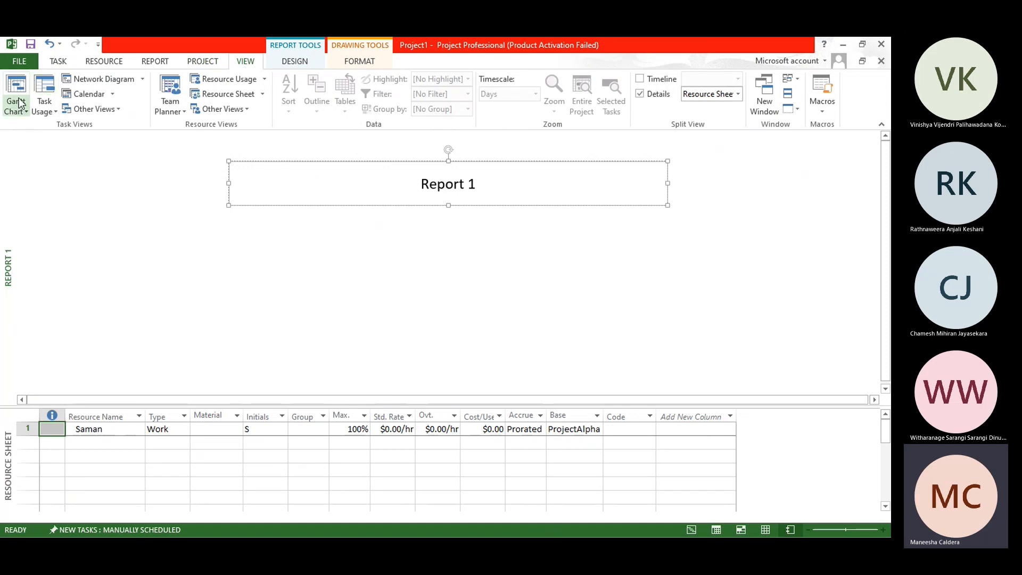
left_click(402, 330)
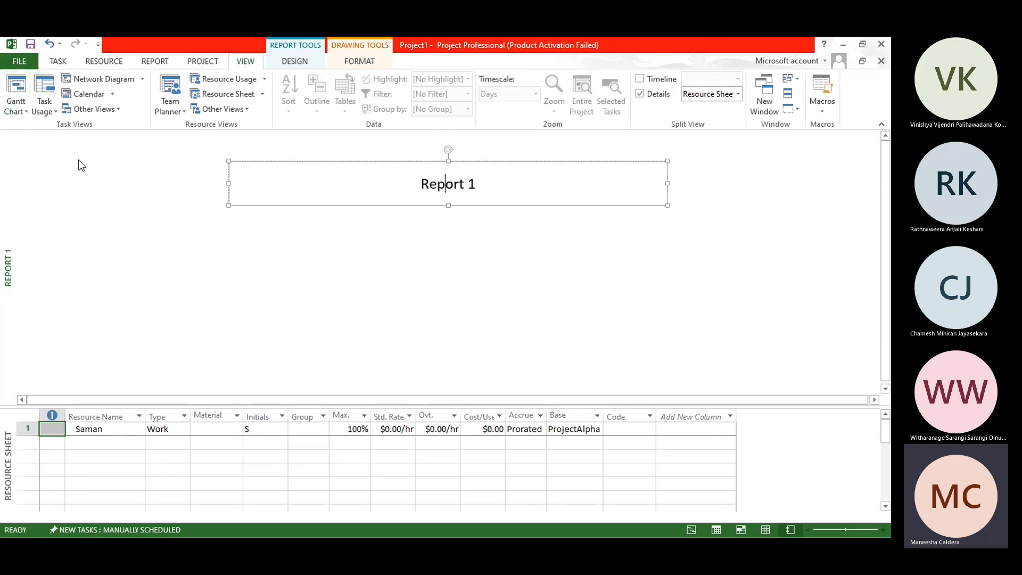
left_click(23, 112)
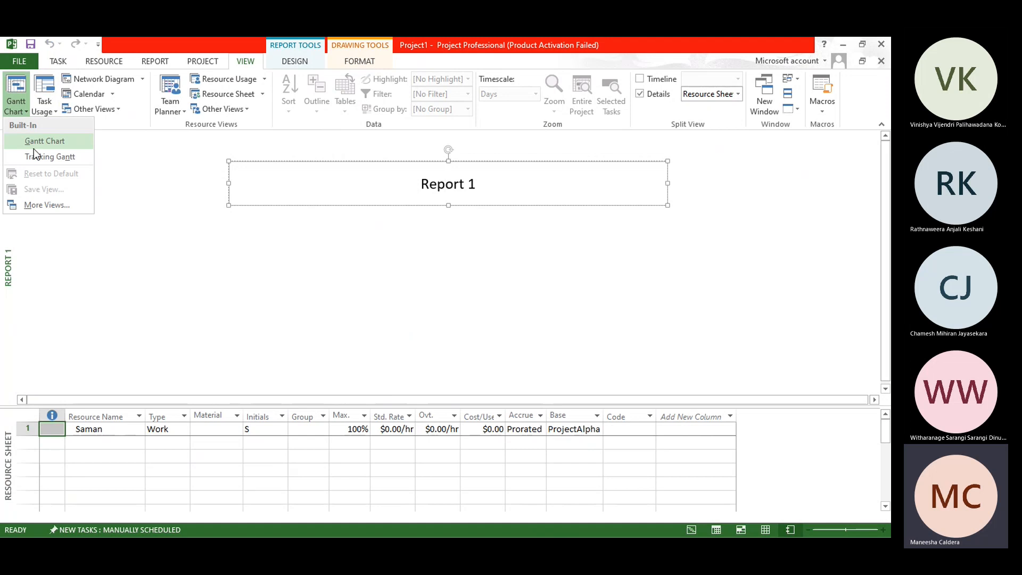
left_click(34, 148)
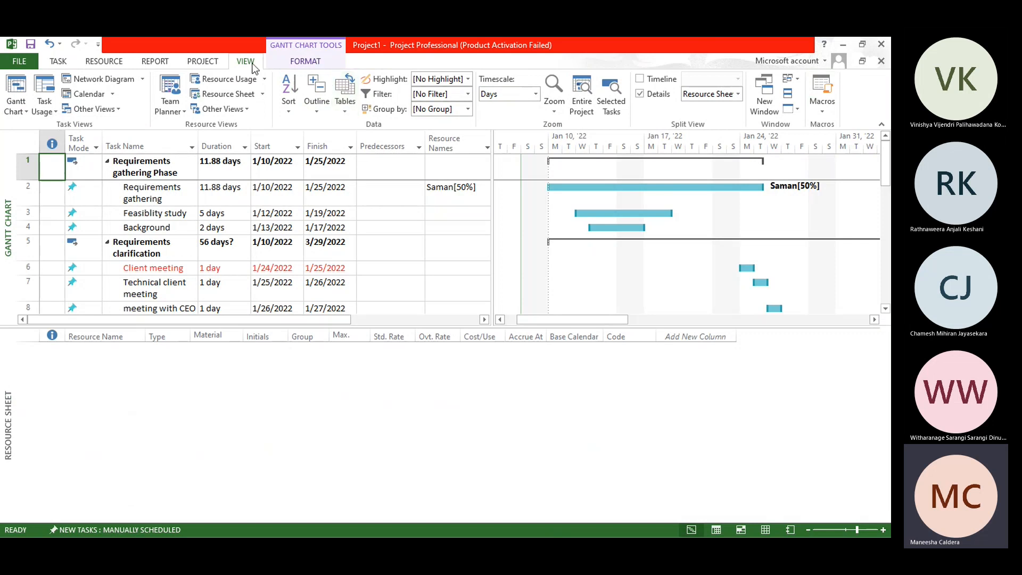
Step: Enlarge the Gantt Chart pane above the Resource Sheet so that more task rows fit, down to Meeting with the client 2
left_click(298, 61)
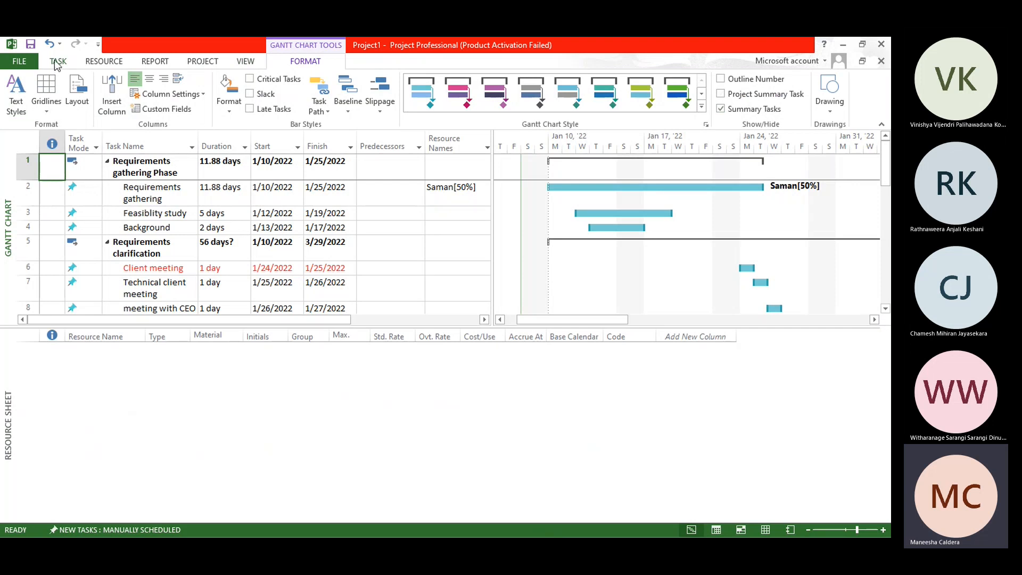
left_click(57, 61)
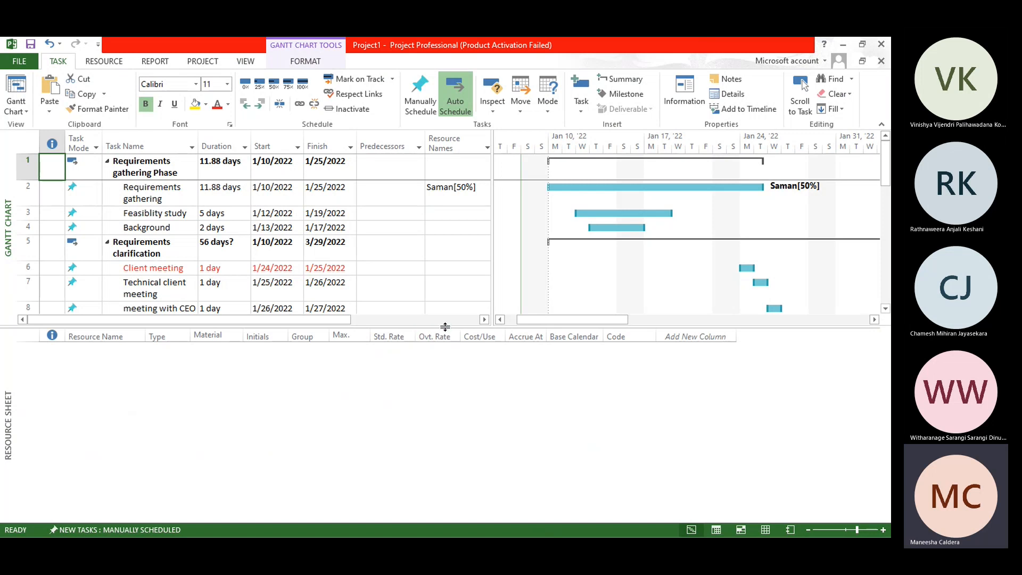
left_click_drag(445, 327, 451, 410)
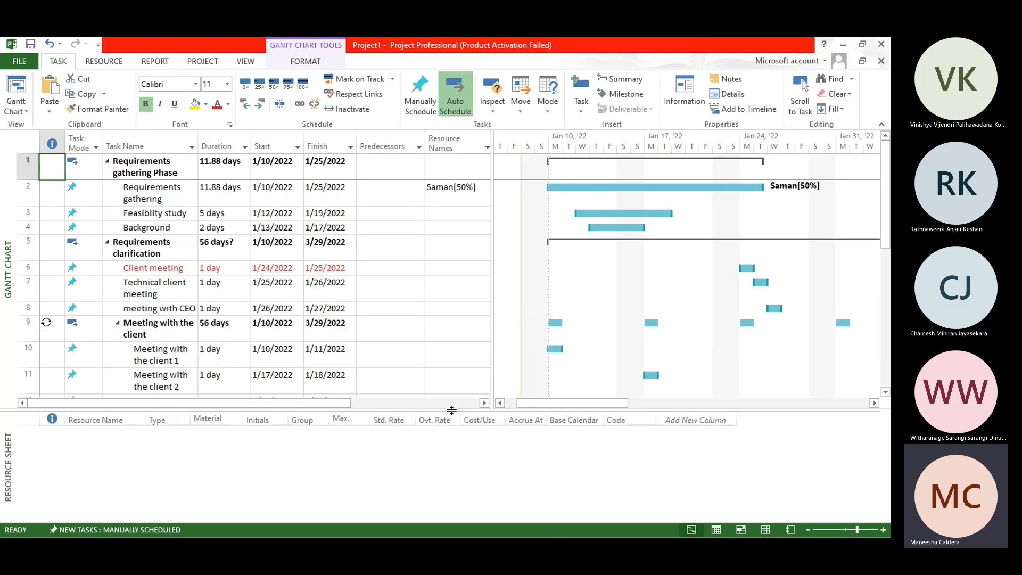
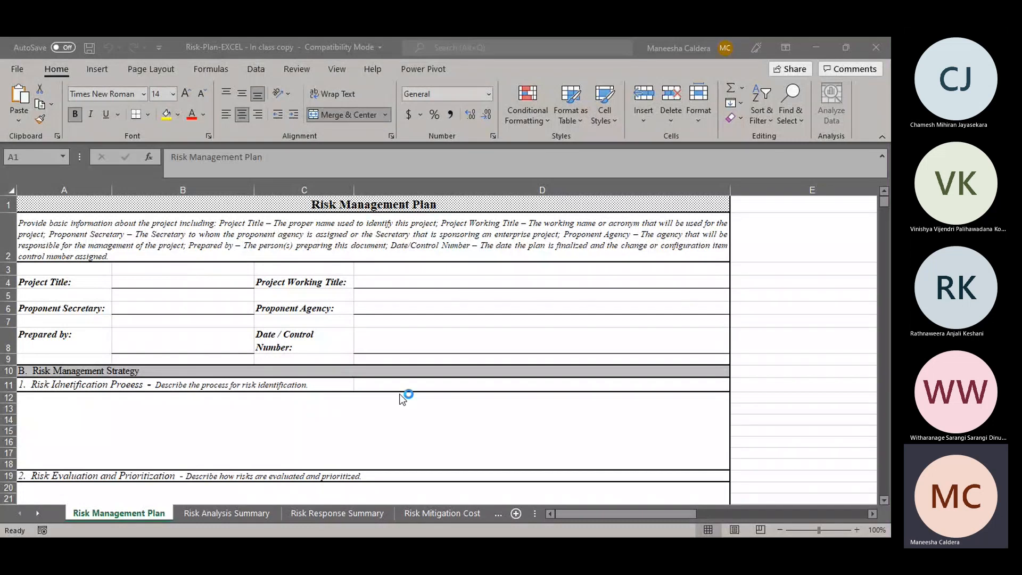
left_click(400, 394)
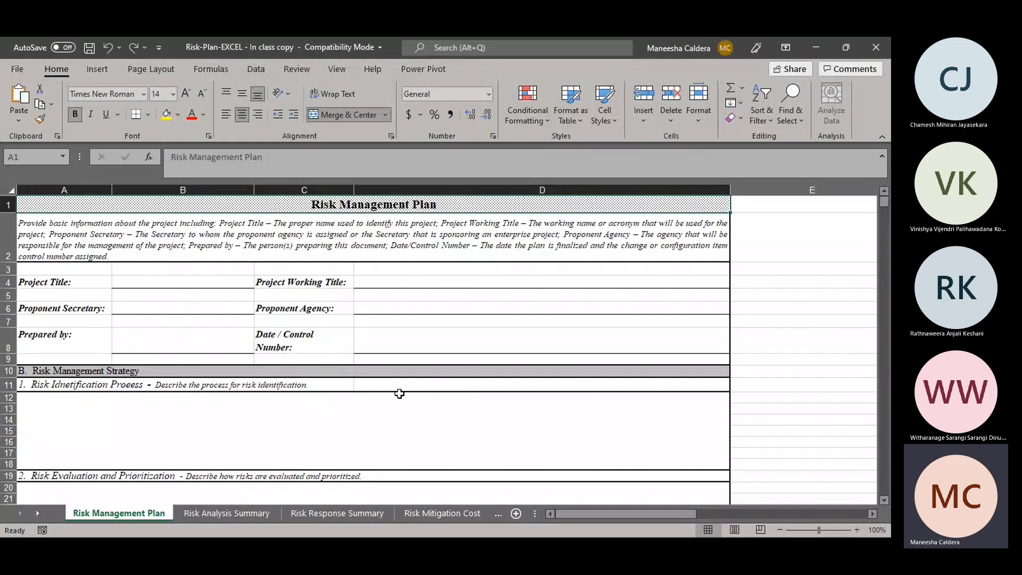
key("alt+Tab")
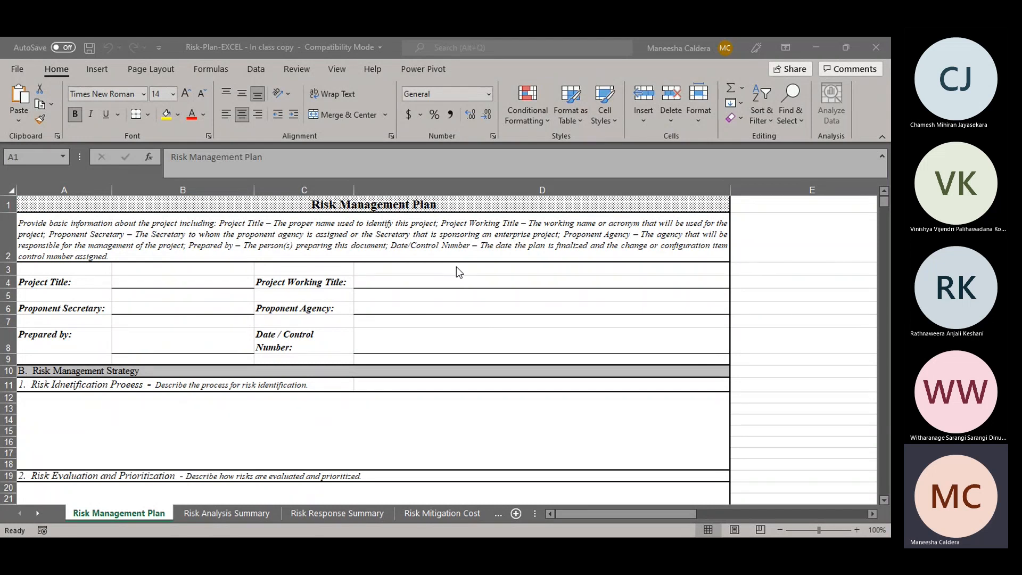
left_click(398, 263)
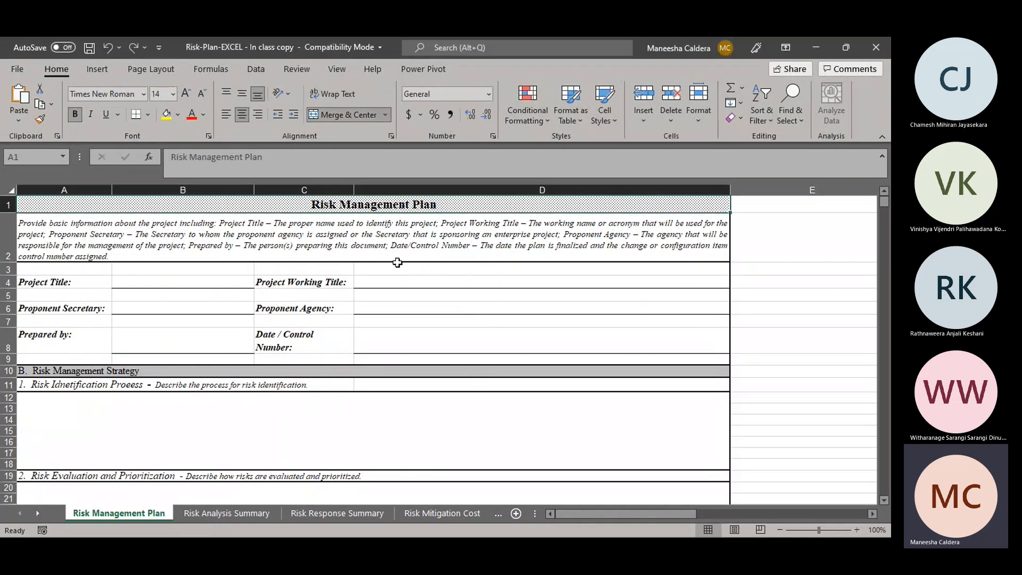
Step: Fill in the project title as Alpha one and the project working title as Alpha one phase 1
left_click(204, 282)
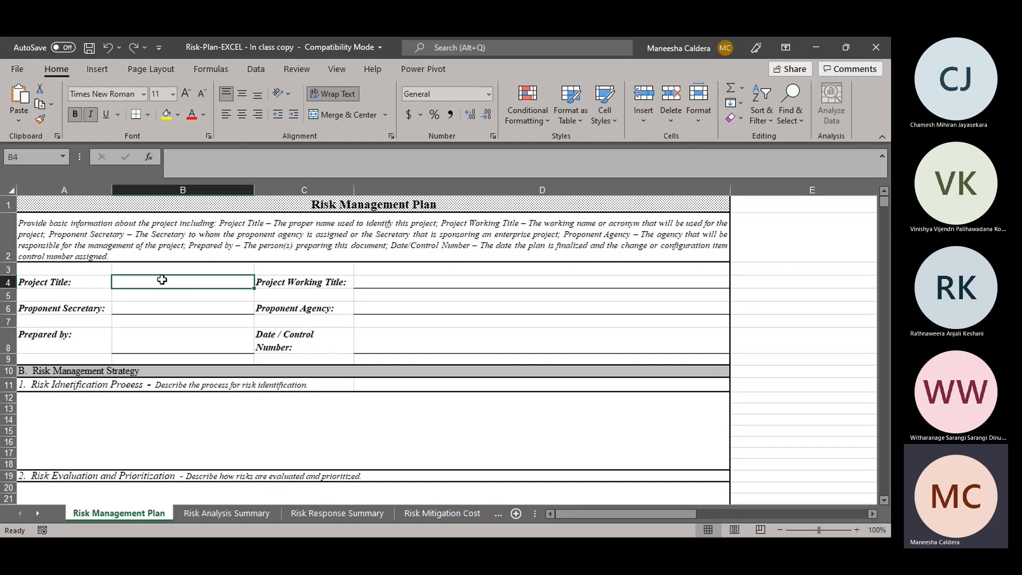
type("Alpha one")
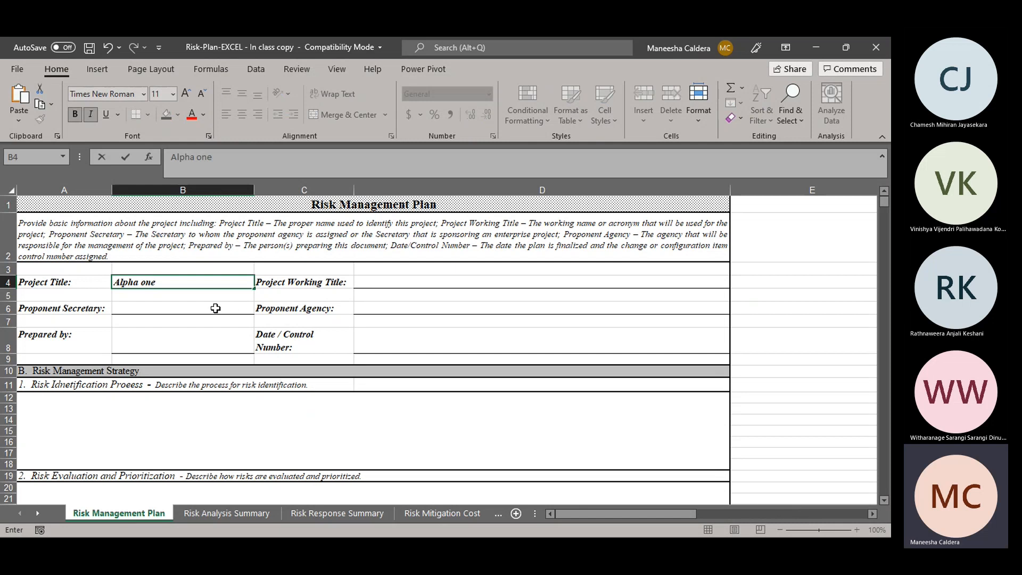
key("ctrl+s")
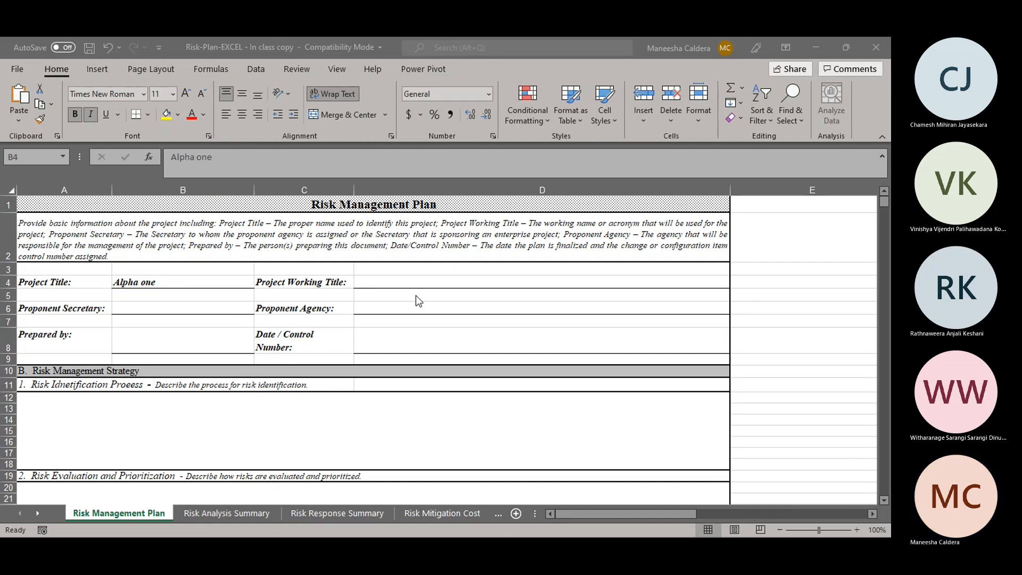
left_click(433, 282)
type("Alpha one pha")
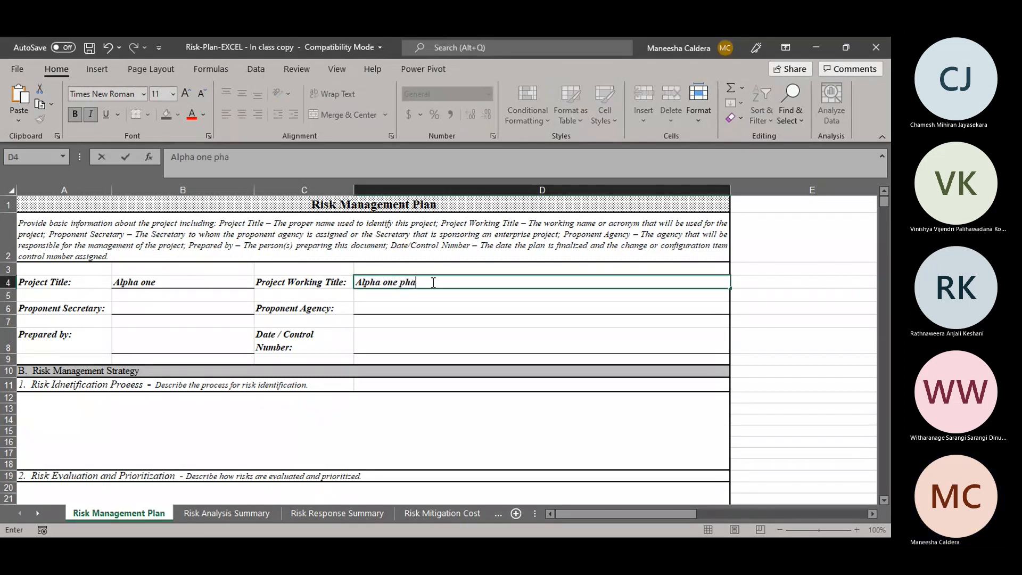
type("se 1")
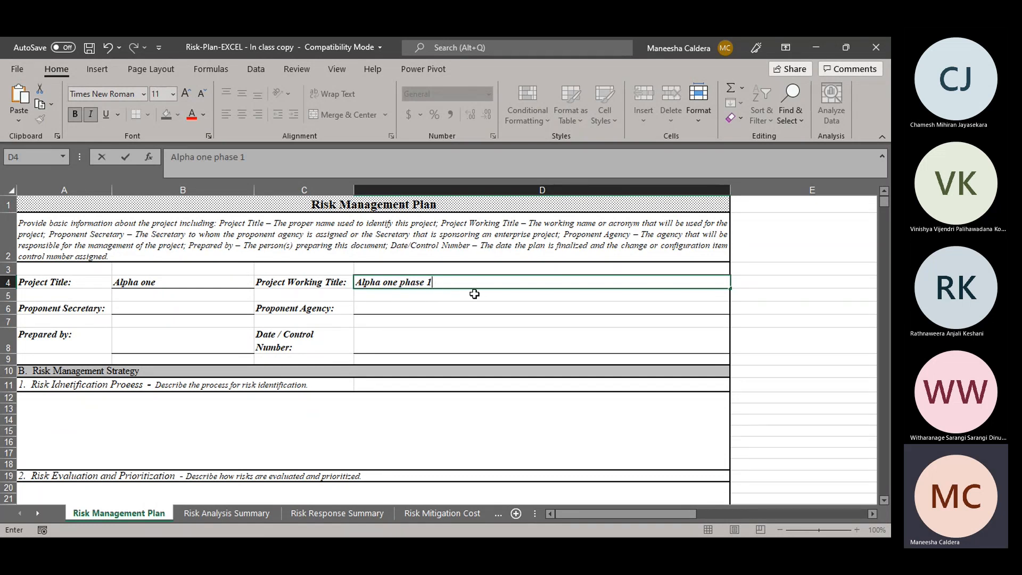
Step: Enter the preparer's name in the Prepared by field of the risk management plan
left_click(165, 308)
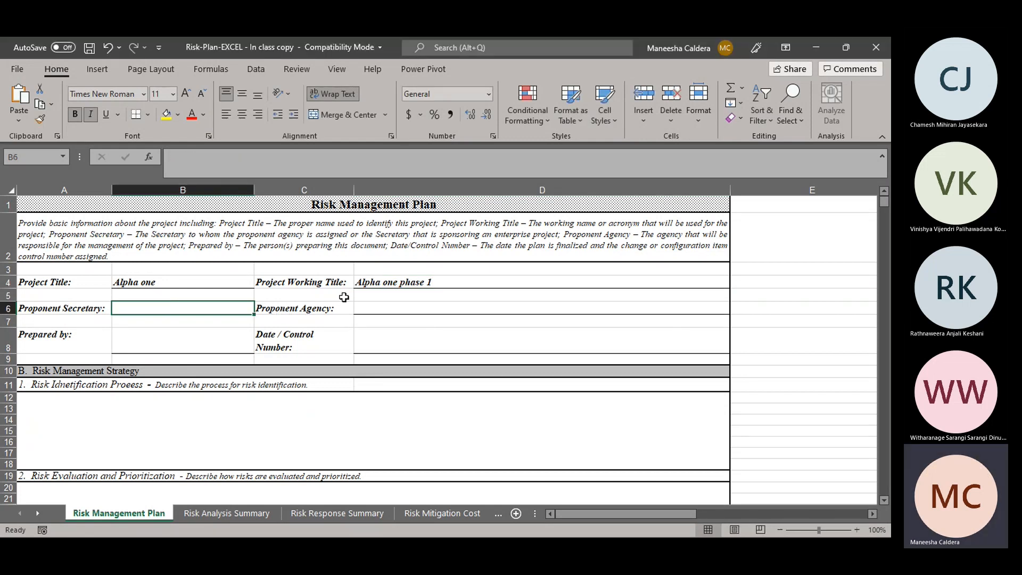
left_click(165, 339)
double_click(238, 332)
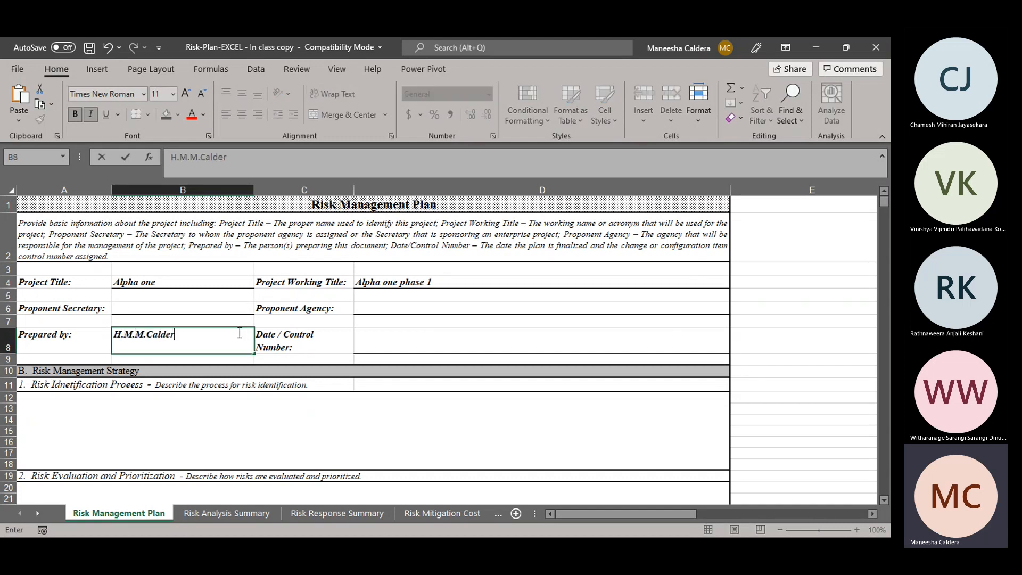
Step: Set the Date / Control Number field to 10.01.2022
left_click(418, 331)
type("10.01.")
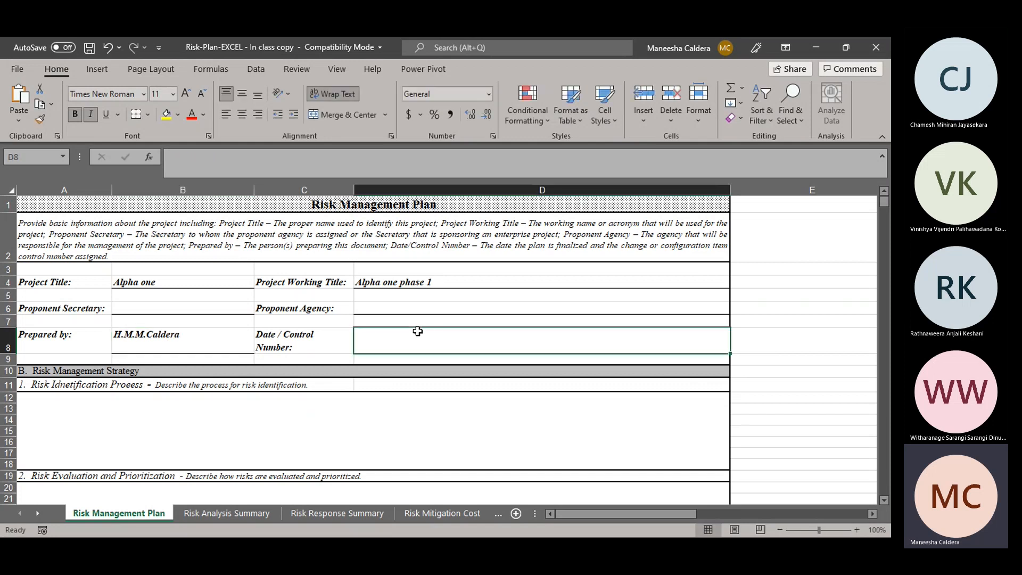
key("BackSpace")
type("2020")
key("BackSpace")
type("2")
left_click(335, 405)
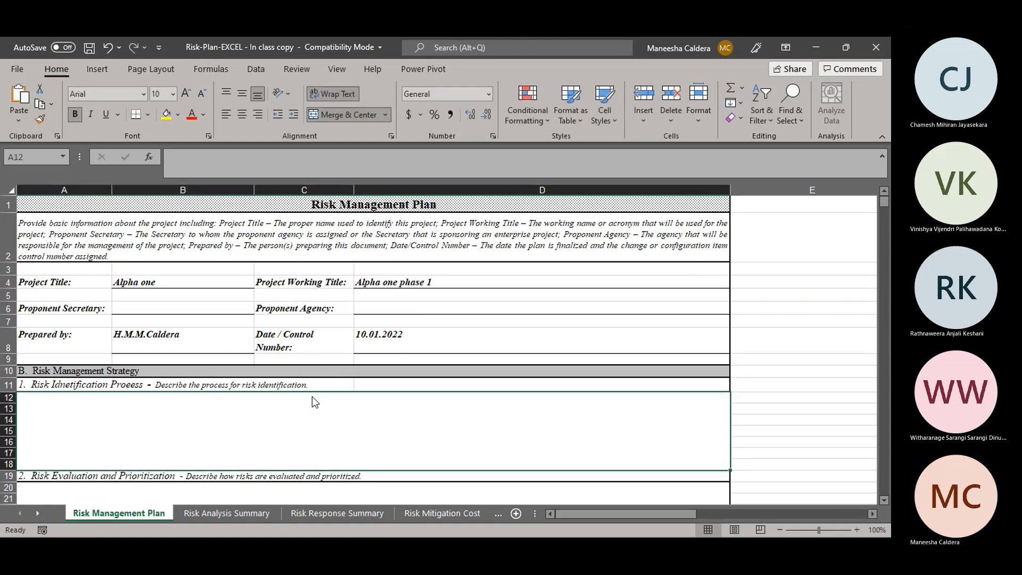
key("alt+Tab")
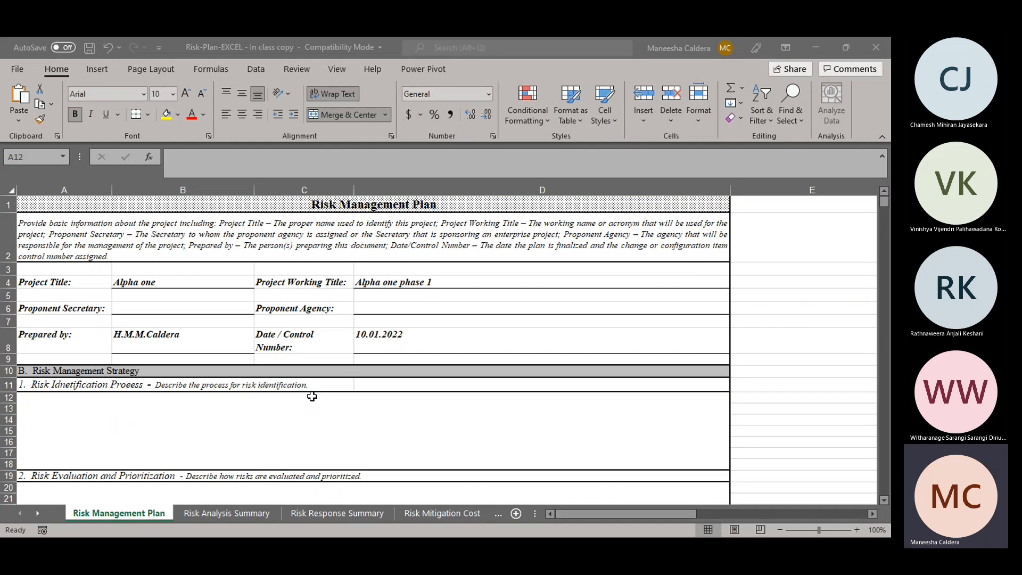
left_click(312, 397)
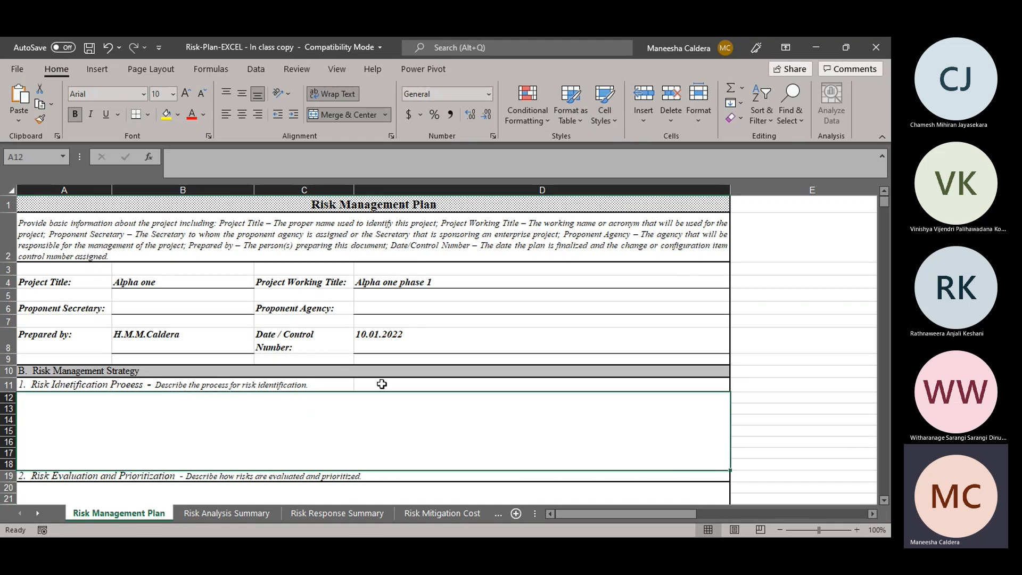
Step: Replace the text under Risk Evaluation and Prioritization with "Cost risk management"
left_click(885, 500)
left_click(884, 500)
left_click(885, 501)
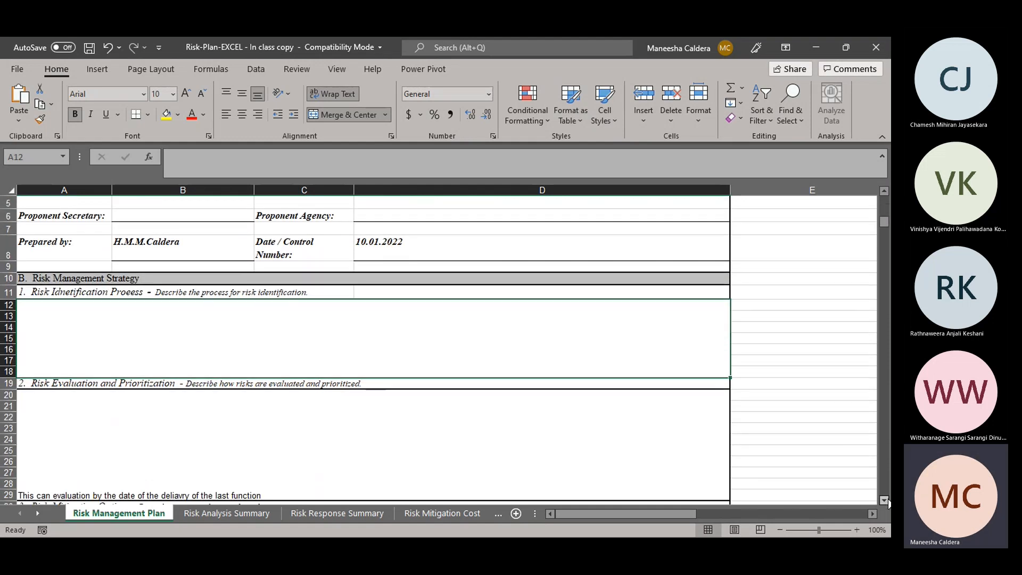
scroll(885, 500, "down", 2)
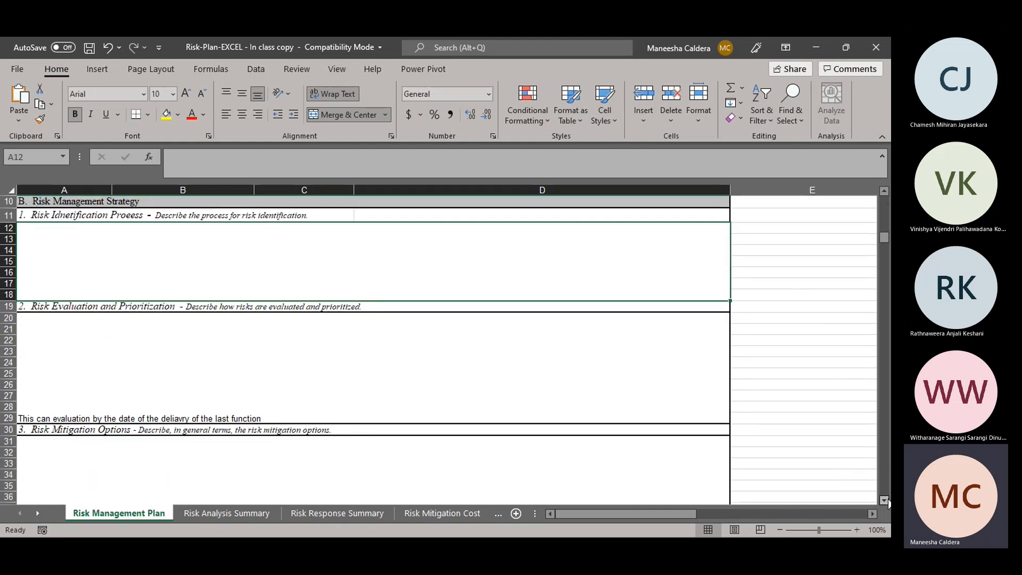
left_click(214, 343)
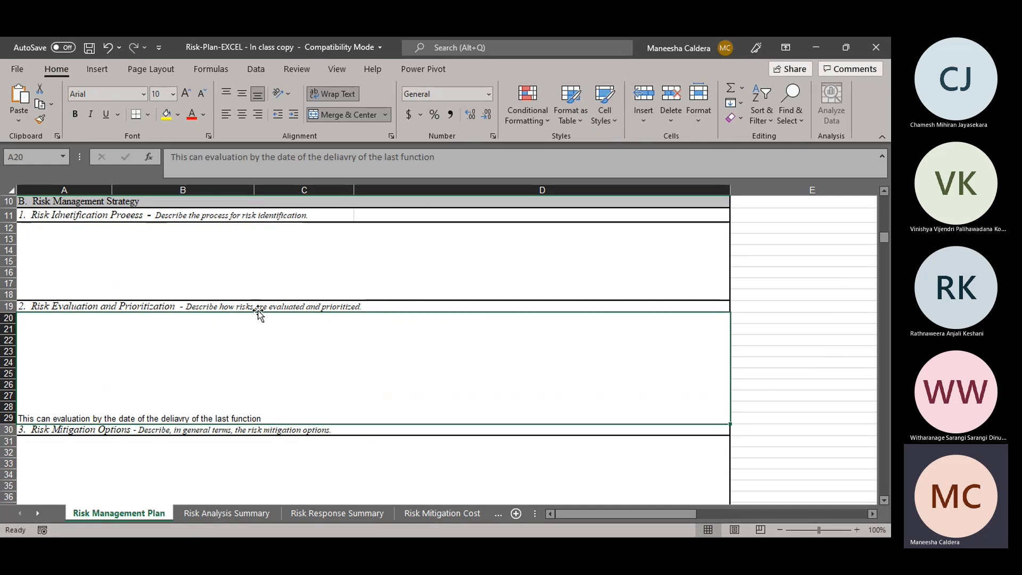
double_click(80, 319)
type("Cost rish")
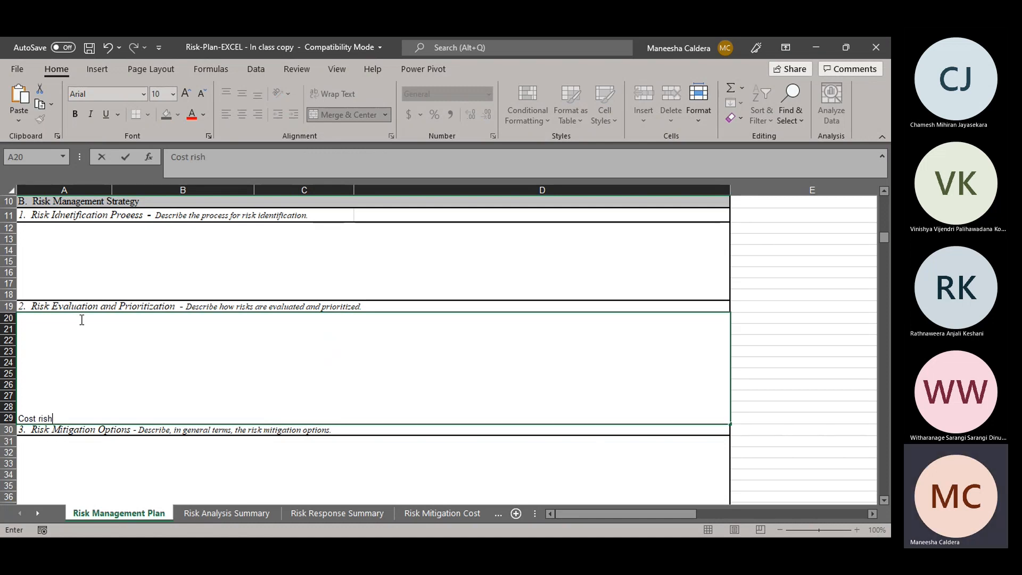
key("BackSpace")
type("k manage")
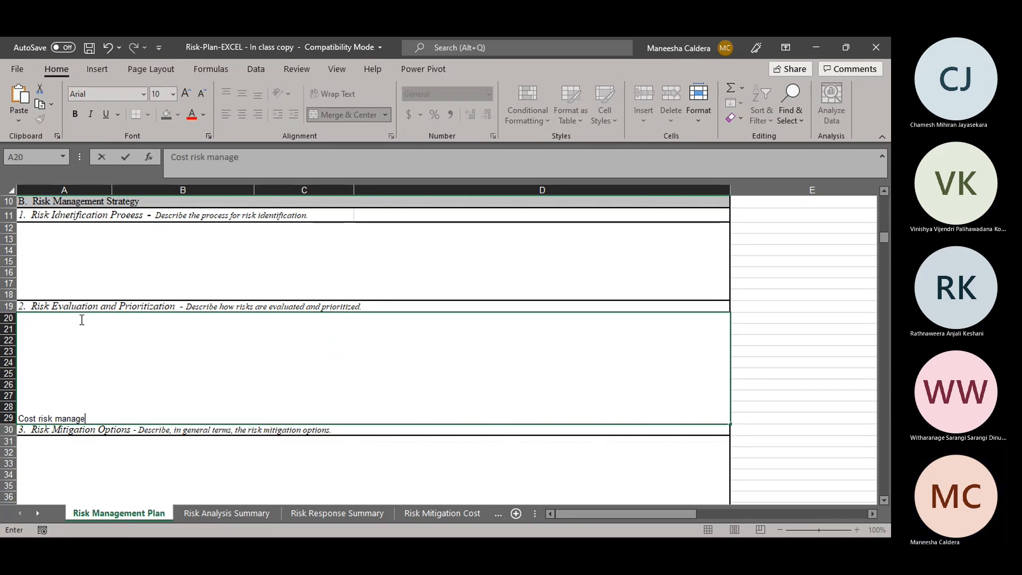
type("nent")
key("BackSpace")
key("BackSpace")
key("BackSpace")
key("BackSpace")
key("BackSpace")
key("BackSpace")
type("gement ")
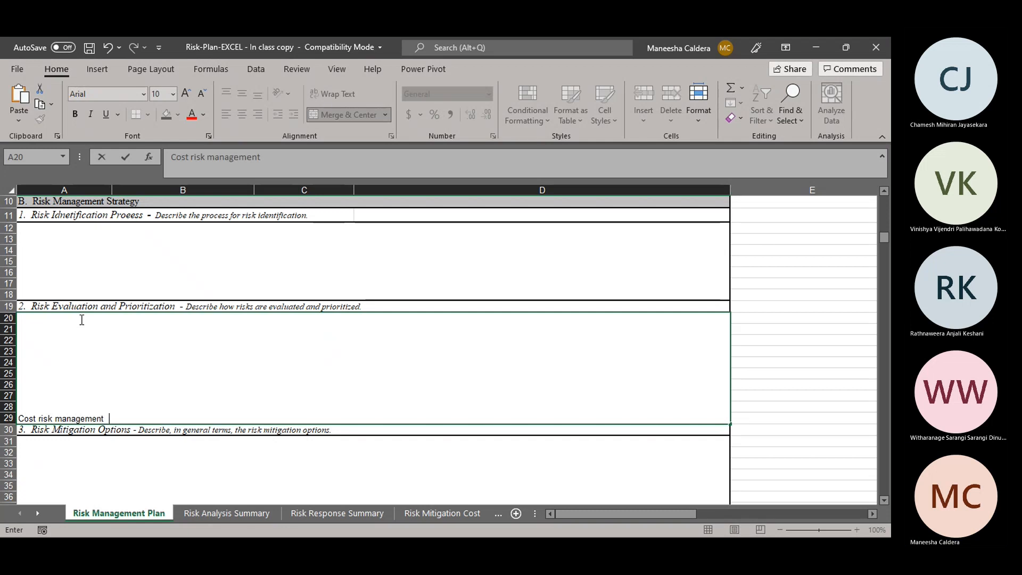
type(" - Cr")
type("e")
Step: Complete the Risk Evaluation and Prioritization entry by adding "- Creating a cost control method" to it
key("BackSpace")
type("rea")
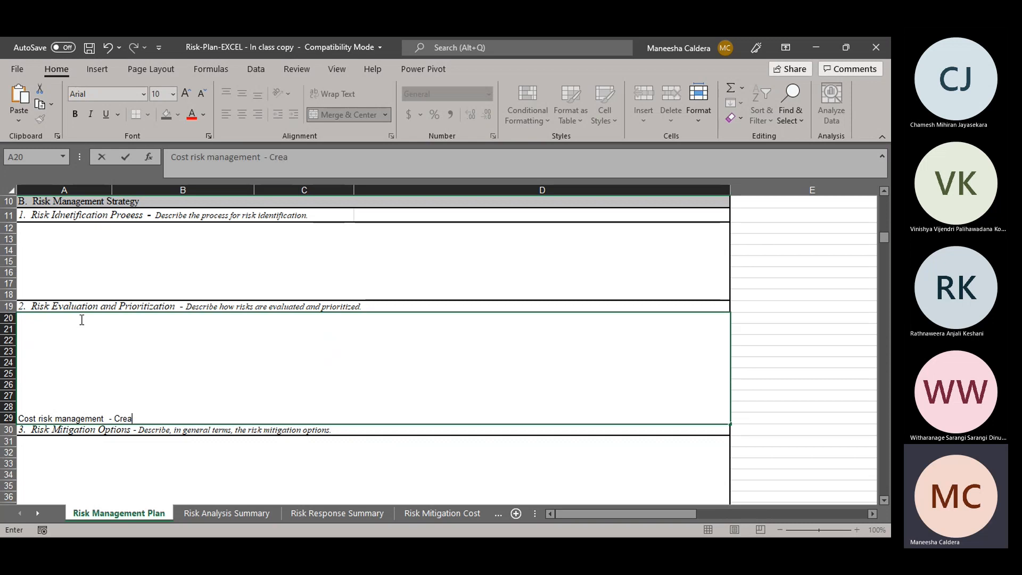
type("tingrisk")
key("BackSpace")
key("BackSpace")
key("BackSpace")
key("BackSpace")
type("costs")
key("BackSpace")
type("contr")
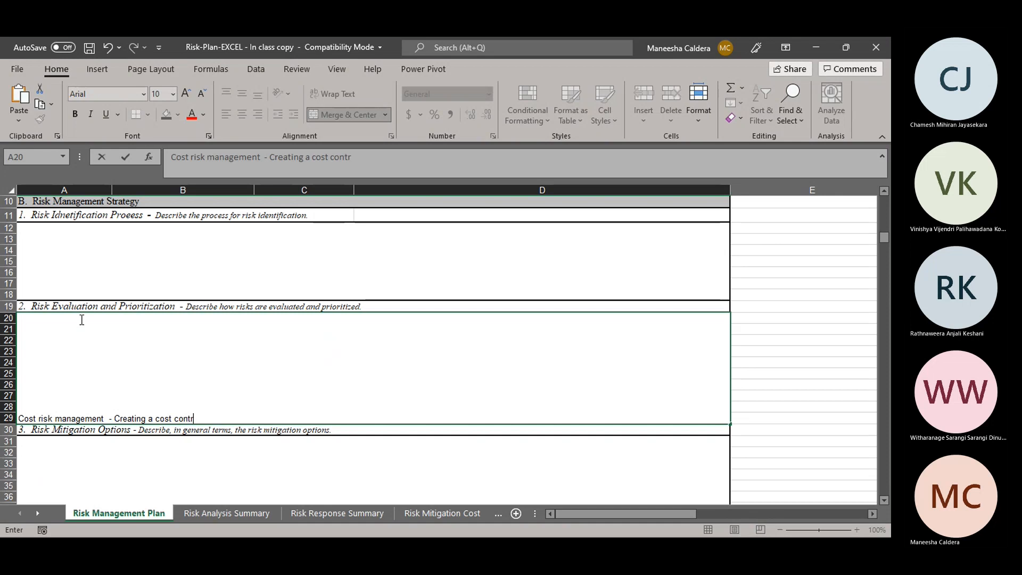
type("ol method")
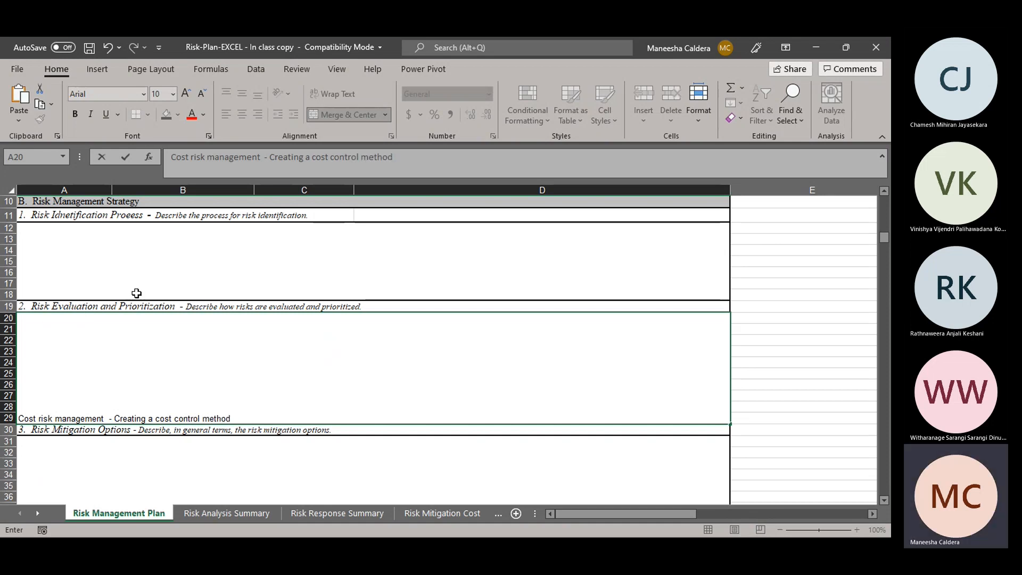
key("Up")
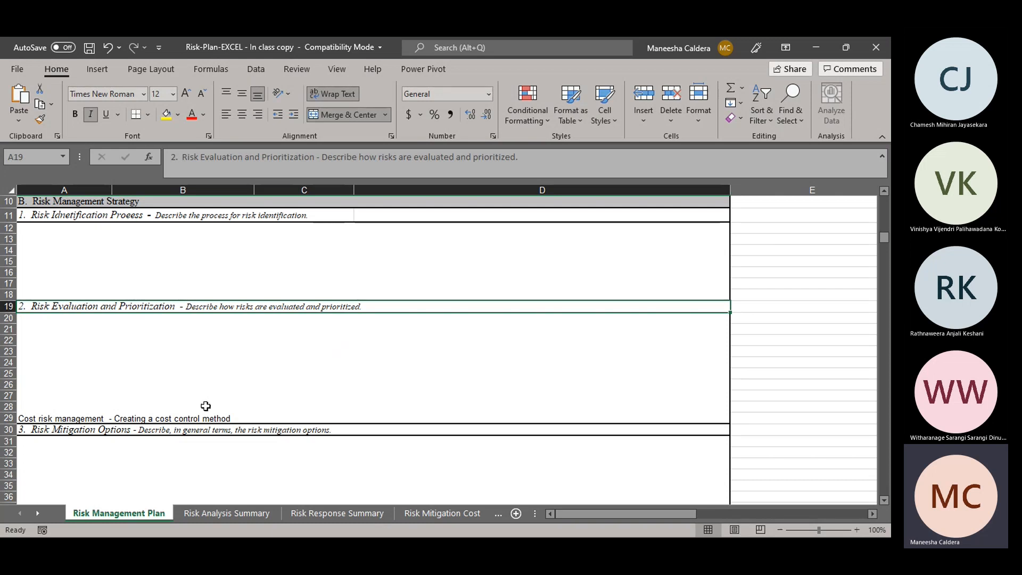
Step: Examine the Risk Mitigation Options, Risk Plan Maintenance and Risk Management Responsibilities sections, including the individuals and their responsibilities
left_click(133, 445)
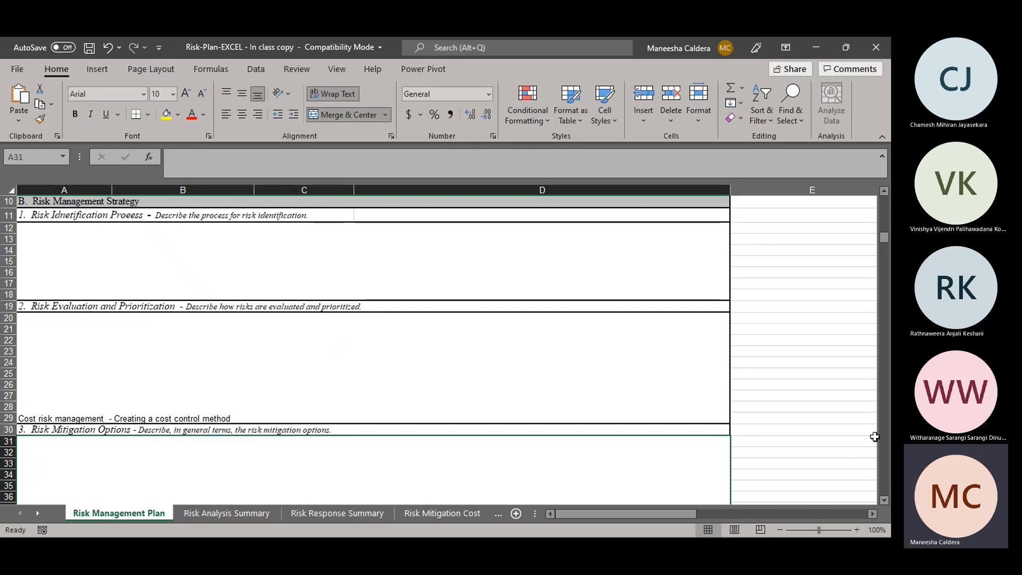
left_click(884, 500)
left_click(884, 501)
left_click(884, 500)
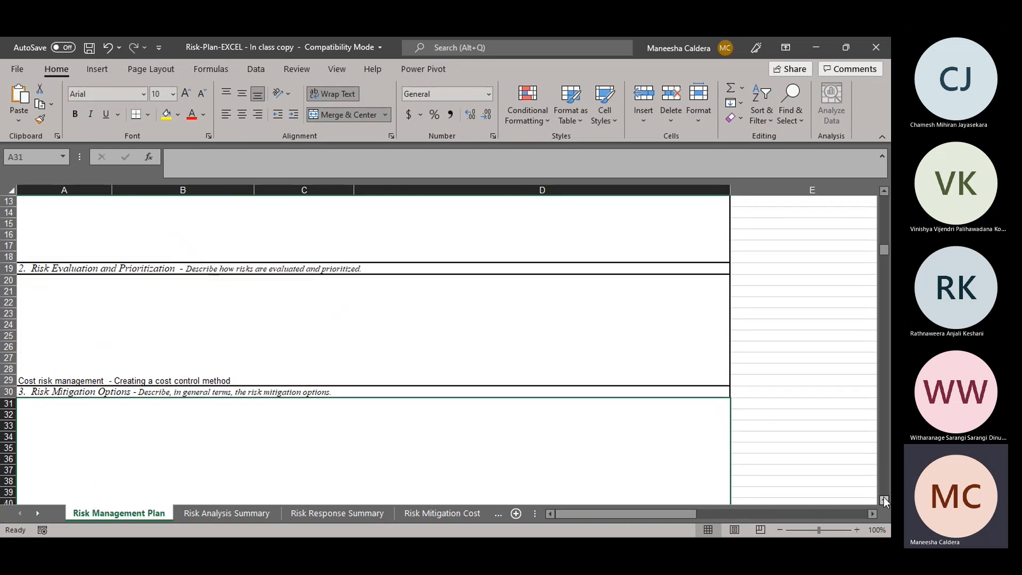
left_click(884, 500)
scroll(884, 501, "down", 6)
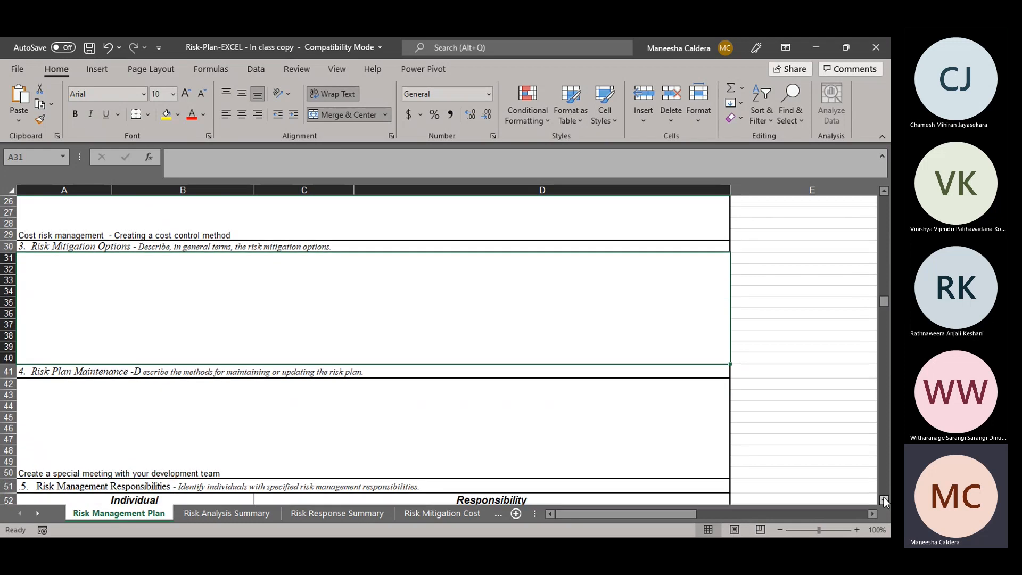
left_click(884, 500)
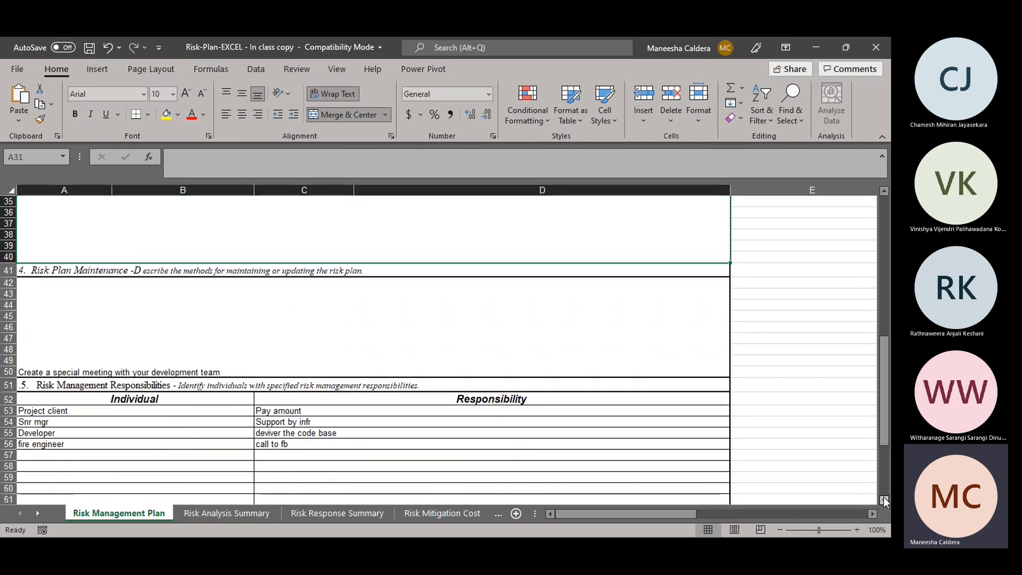
left_click(884, 500)
left_click(118, 388)
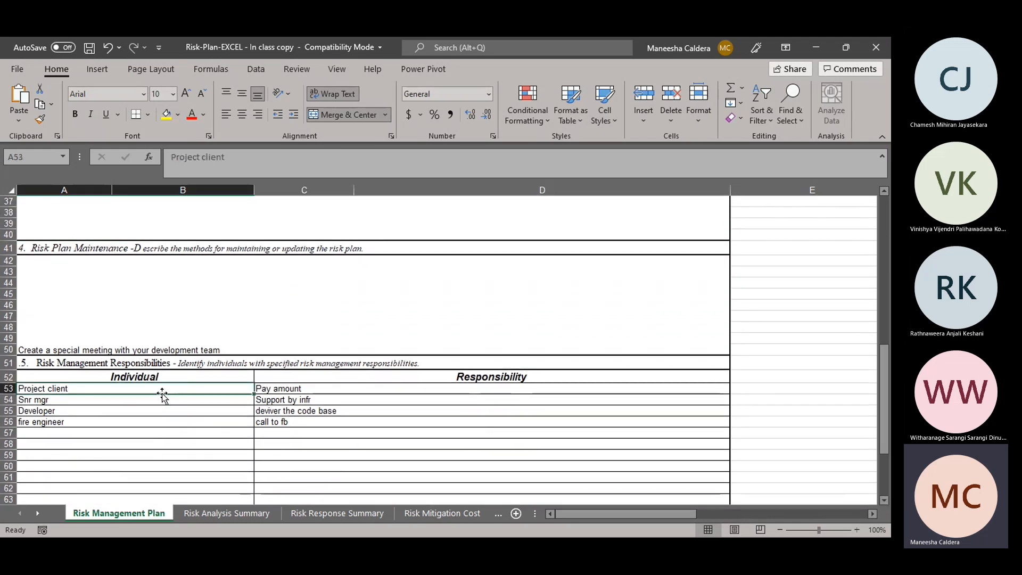
key("alt+Tab")
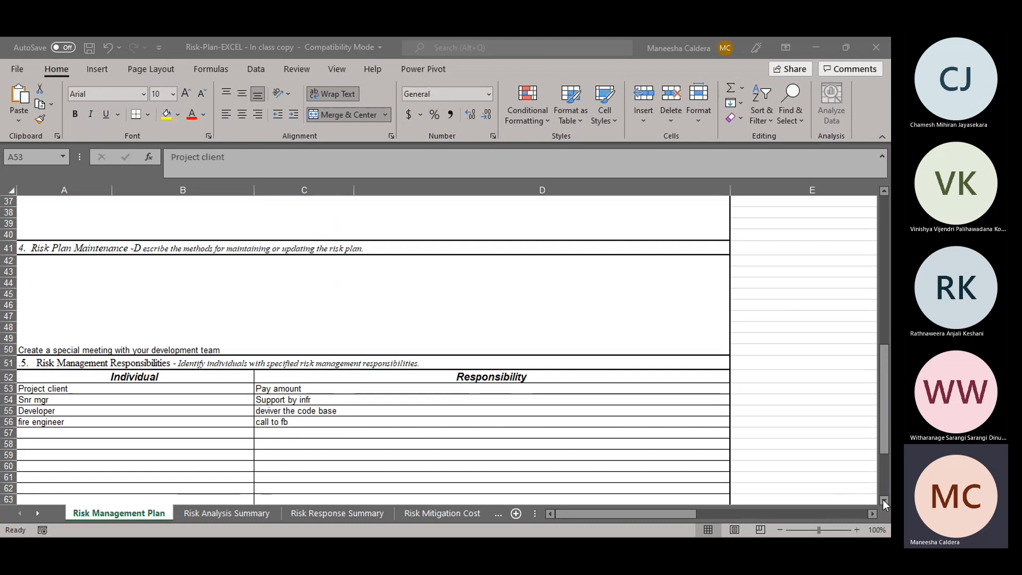
left_click(224, 463)
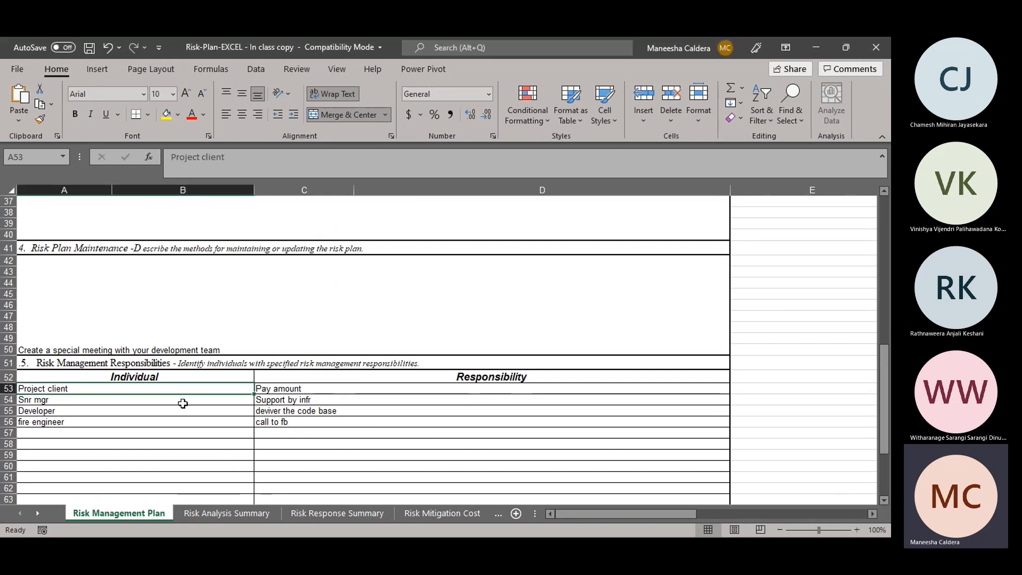
left_click(91, 422)
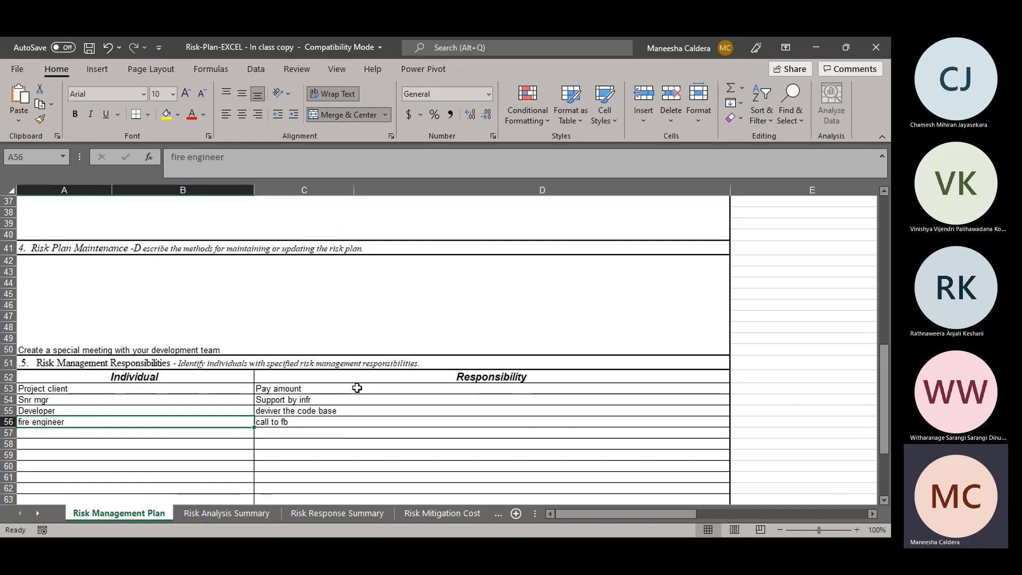
left_click_drag(885, 430, 886, 474)
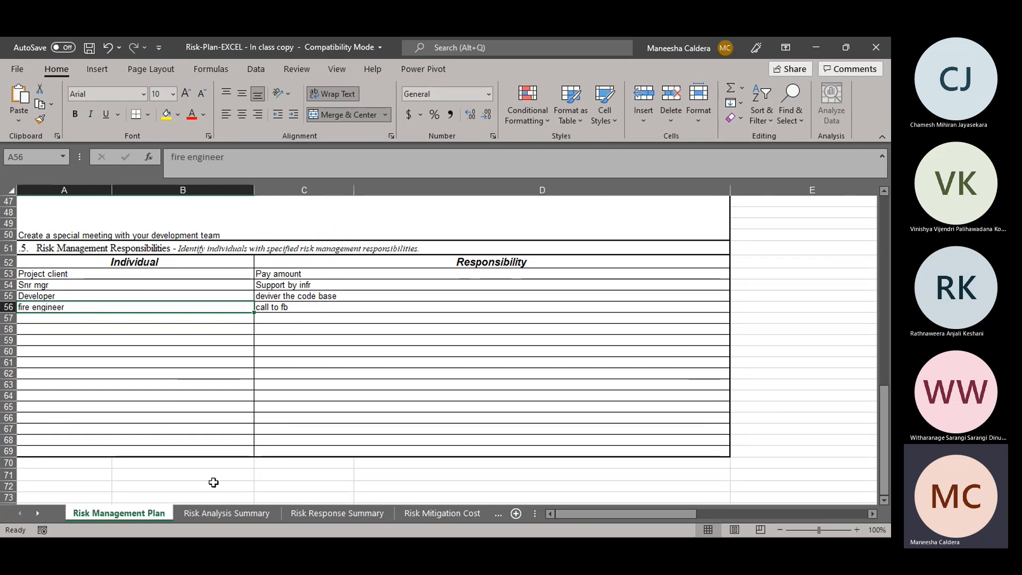
Step: Switch to the Risk Analysis Summary sheet and select the first empty Risk Number cell
left_click(213, 513)
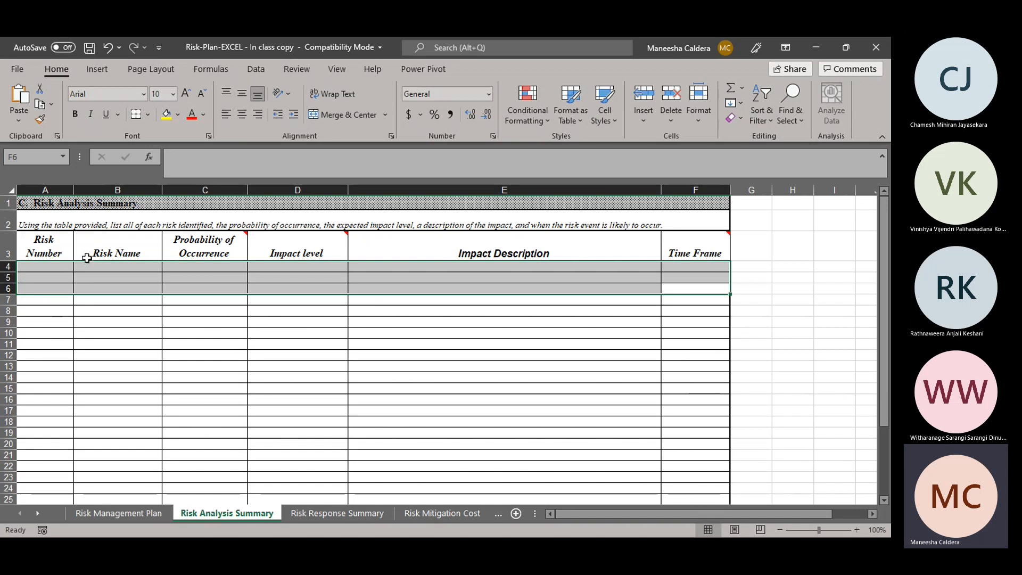
left_click(55, 265)
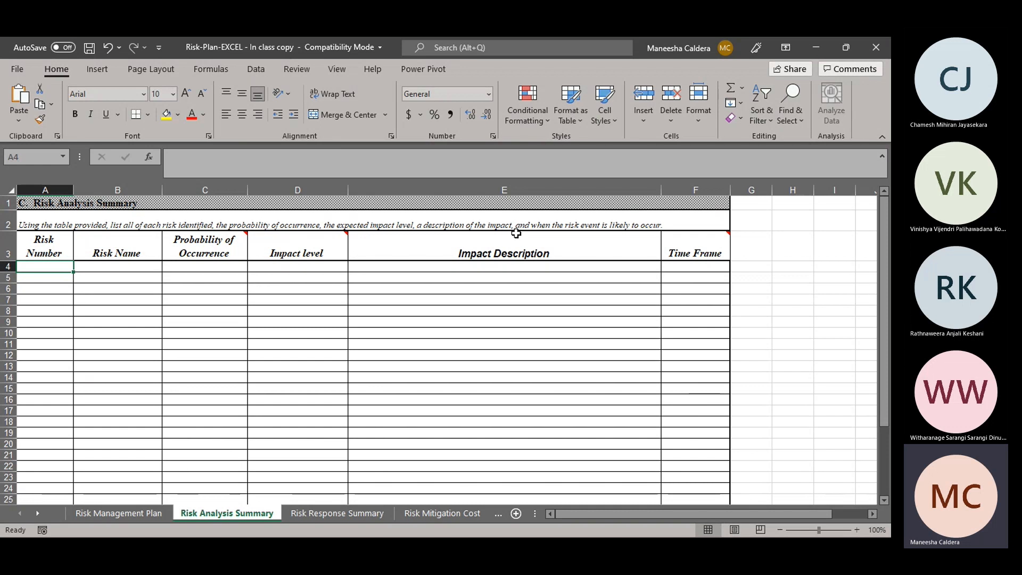
Step: Enter the first risk in row 4 with Risk Number R001 and Risk Name "Fire"
mouse_move(674, 238)
mouse_move(724, 239)
key("alt+Tab")
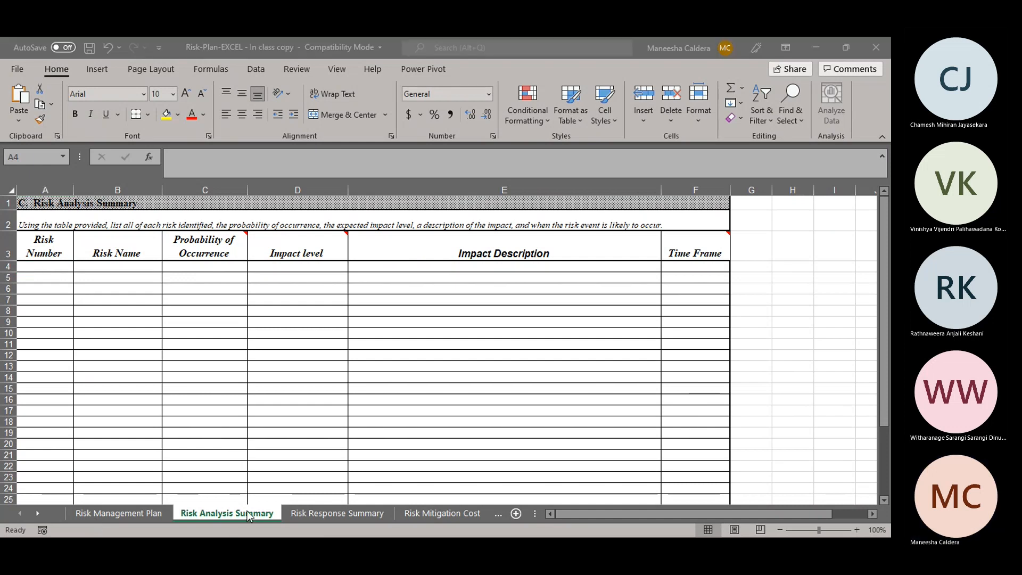
left_click(196, 390)
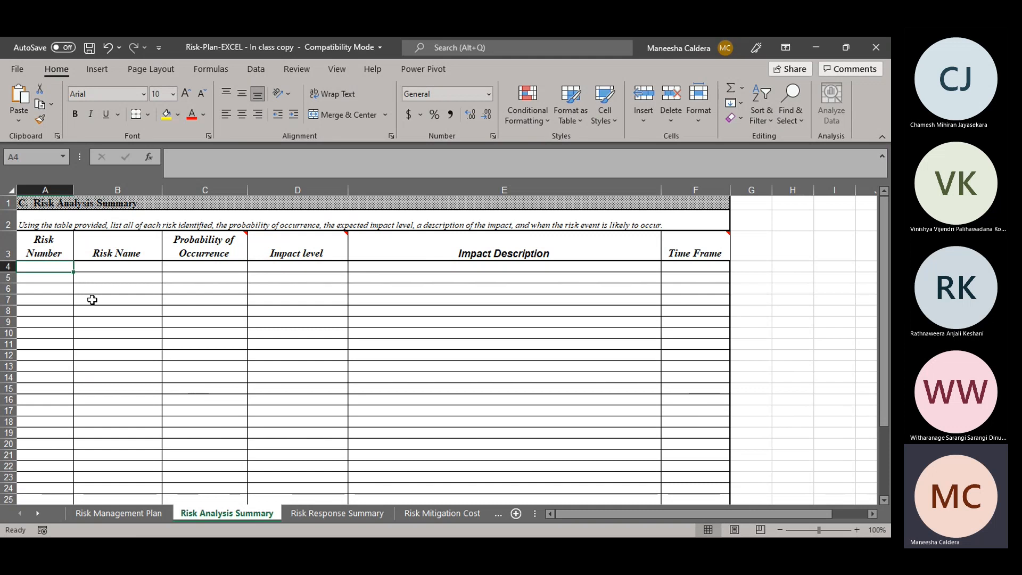
type("R001")
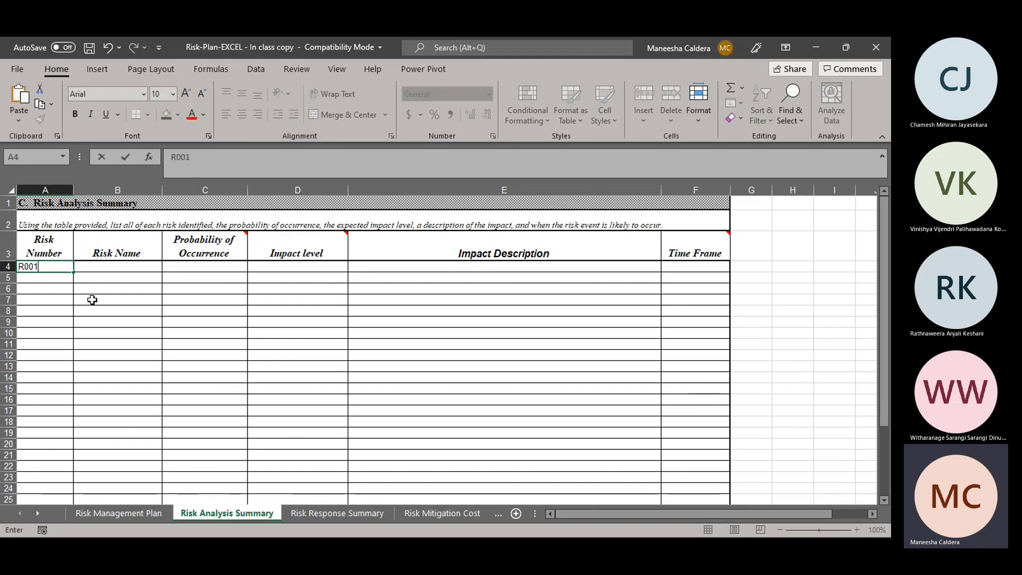
left_click(141, 267)
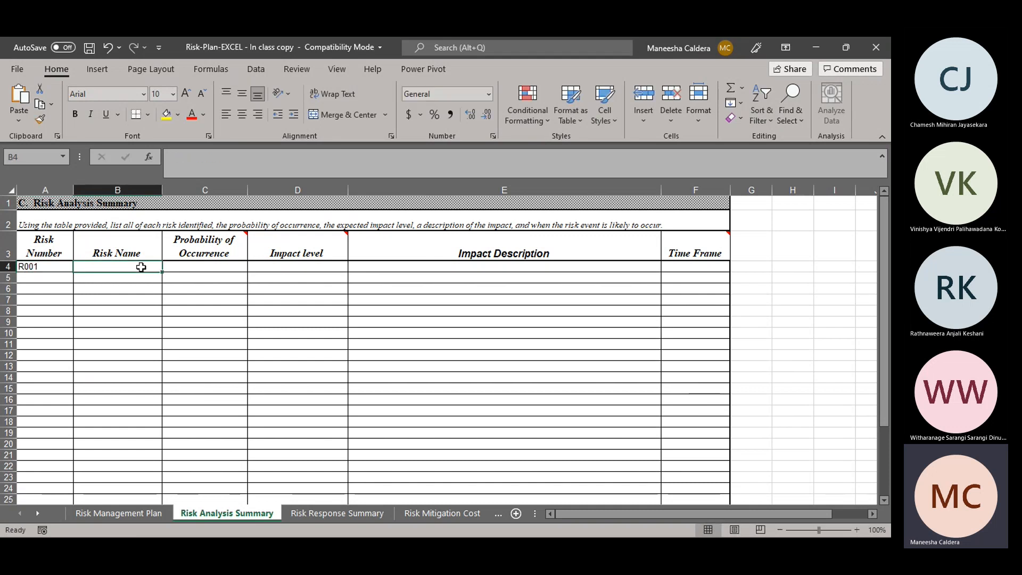
type("9")
key("BackSpace")
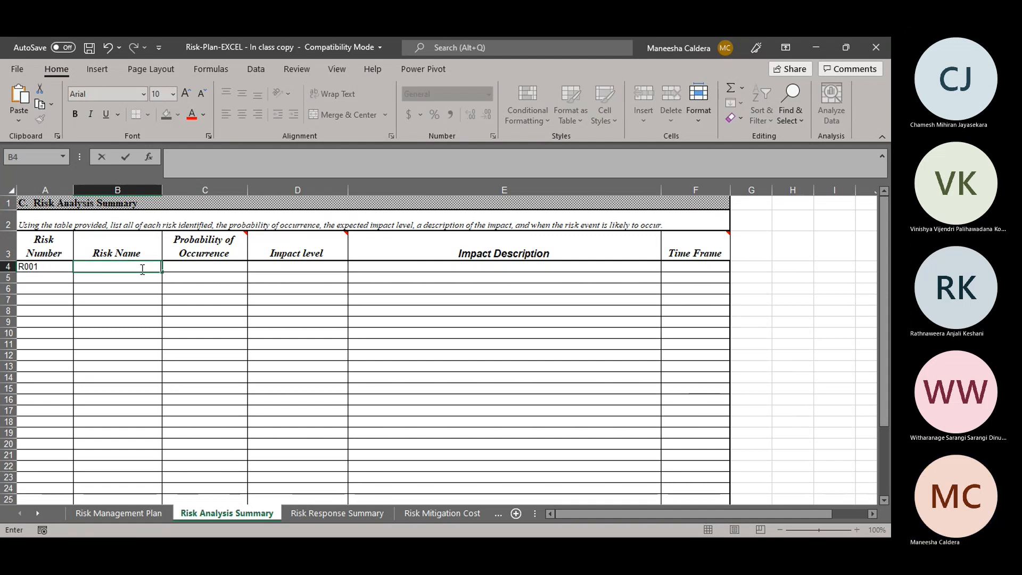
type("Fire")
key("Tab")
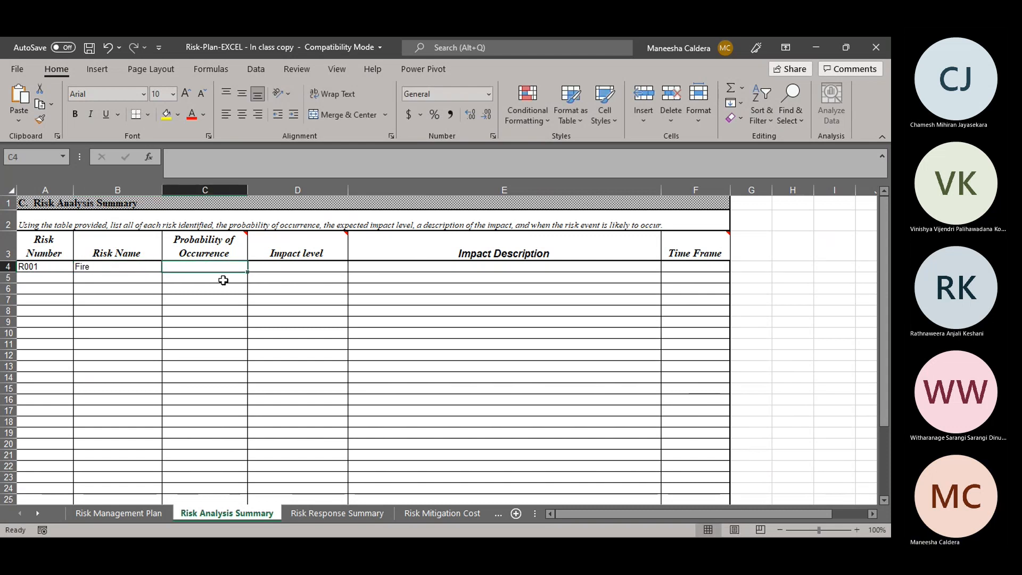
Step: Rate the Fire risk with a Probability of Occurrence of "Low" and an Impact level of "High"
key("alt+Tab")
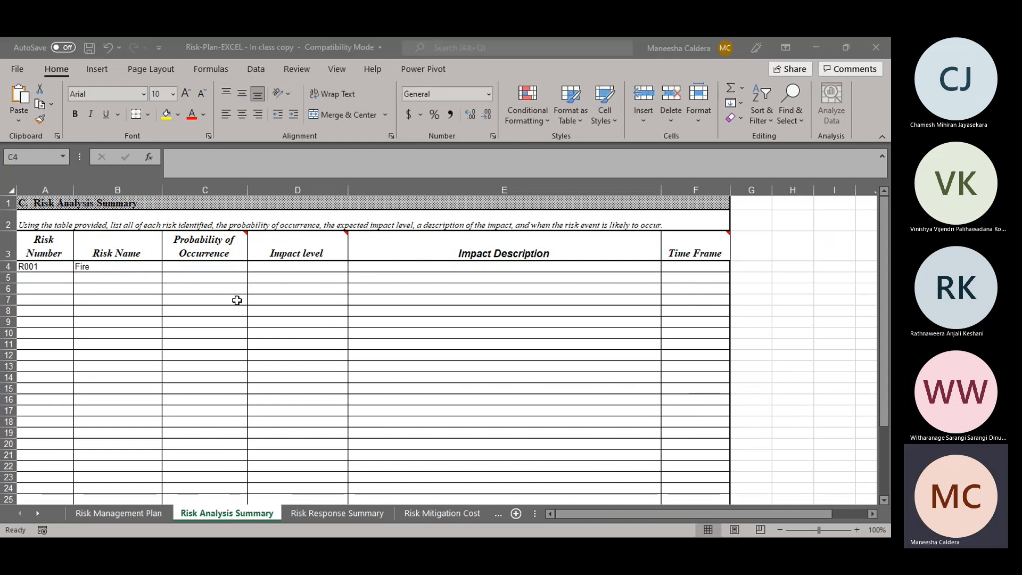
key("alt+Tab")
type("Low")
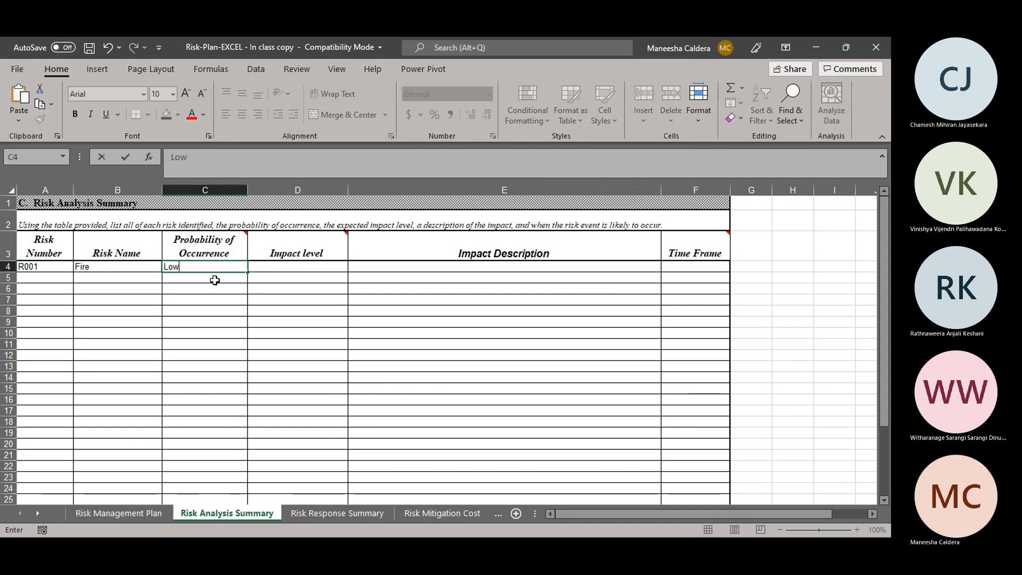
key("Return")
left_click(208, 266)
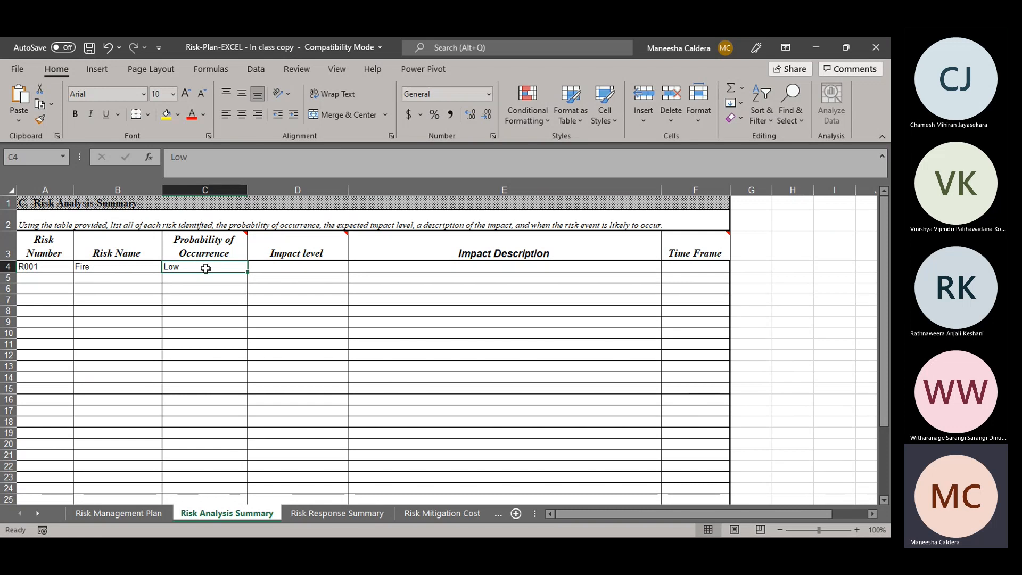
left_click(284, 270)
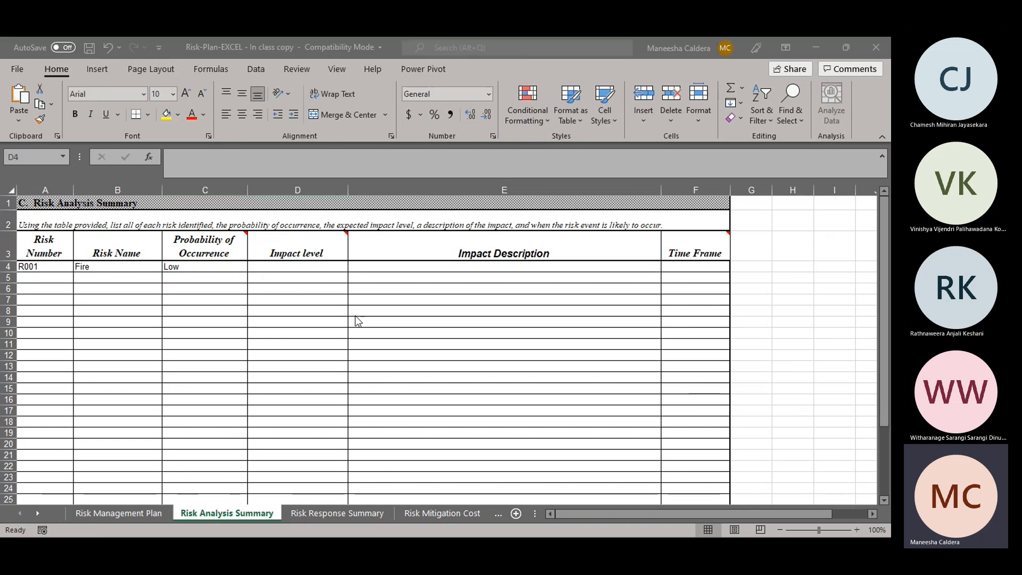
type("High")
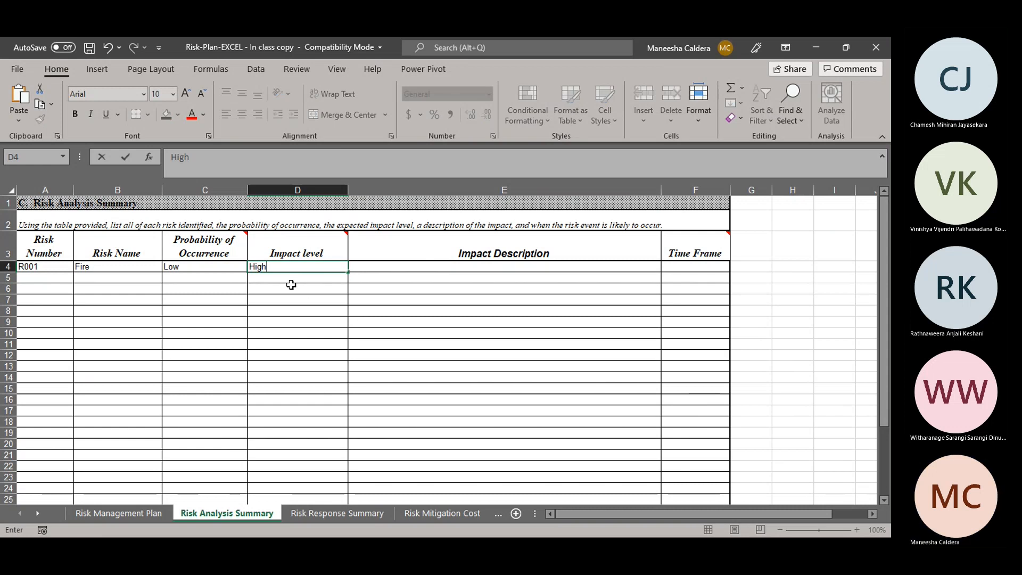
key("Return")
left_click(277, 266)
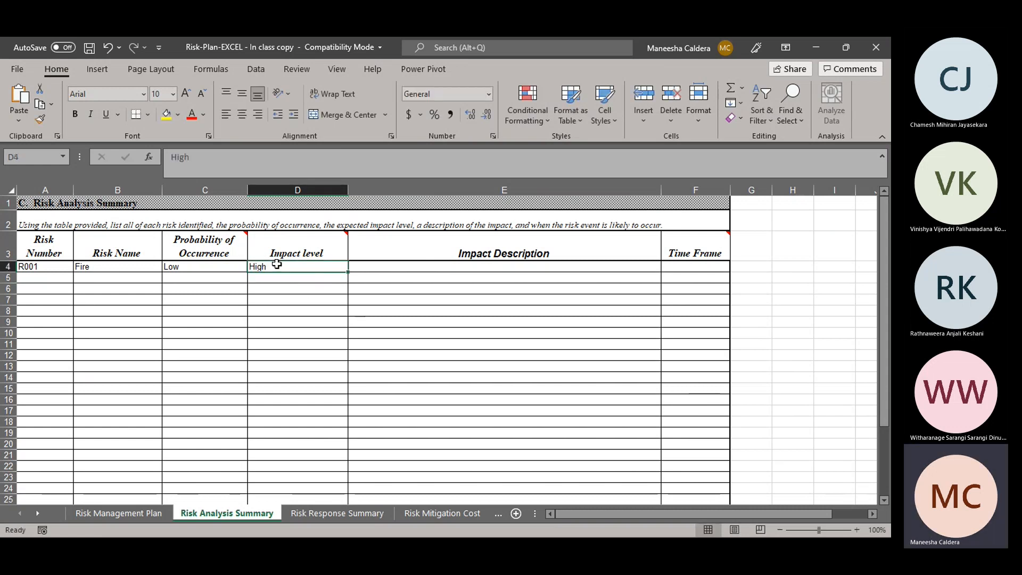
Step: Enter "Building with the other instruments can damage" as the Impact Description of the Fire risk
left_click(448, 271)
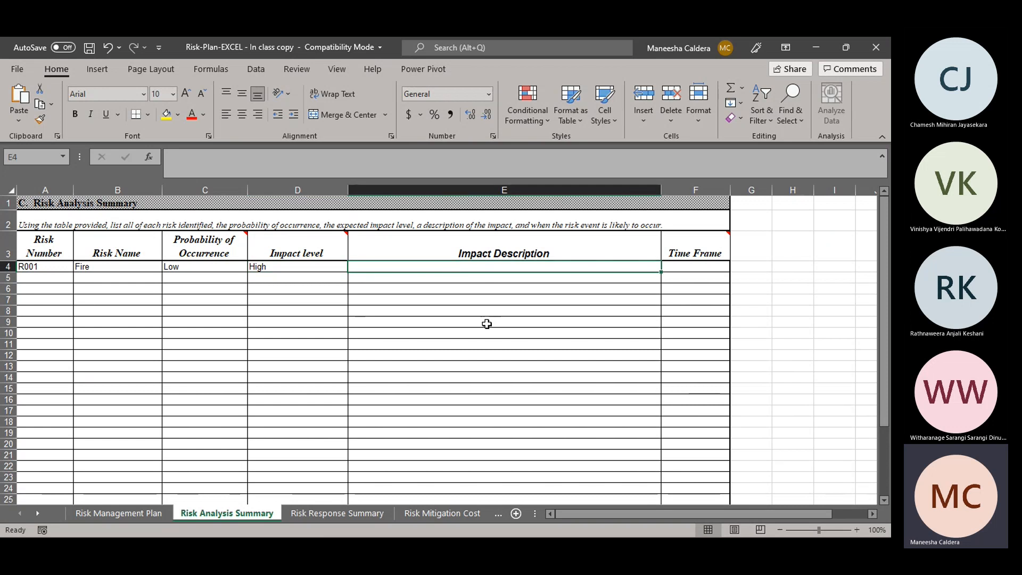
key("alt+Tab")
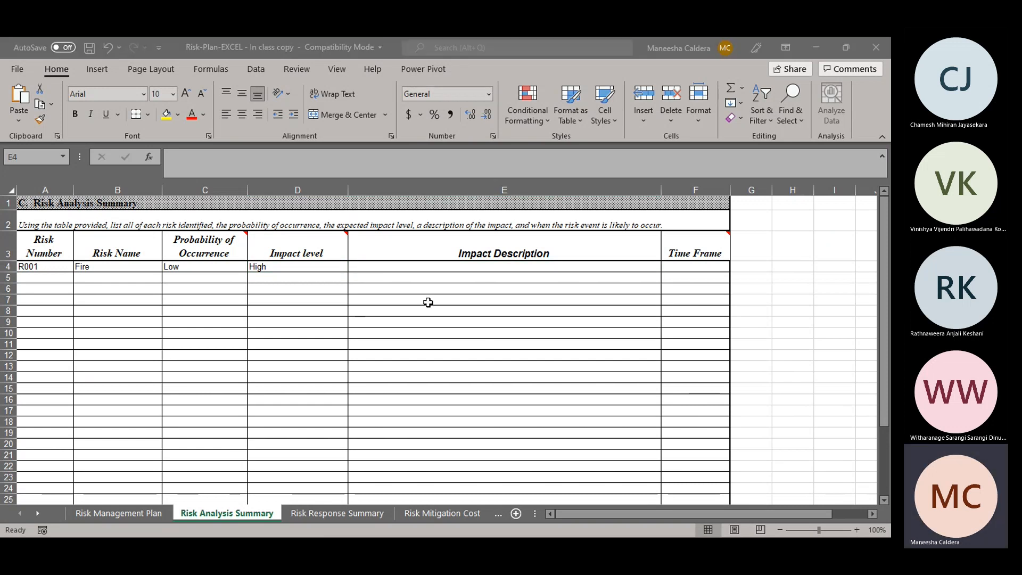
key("alt+Tab")
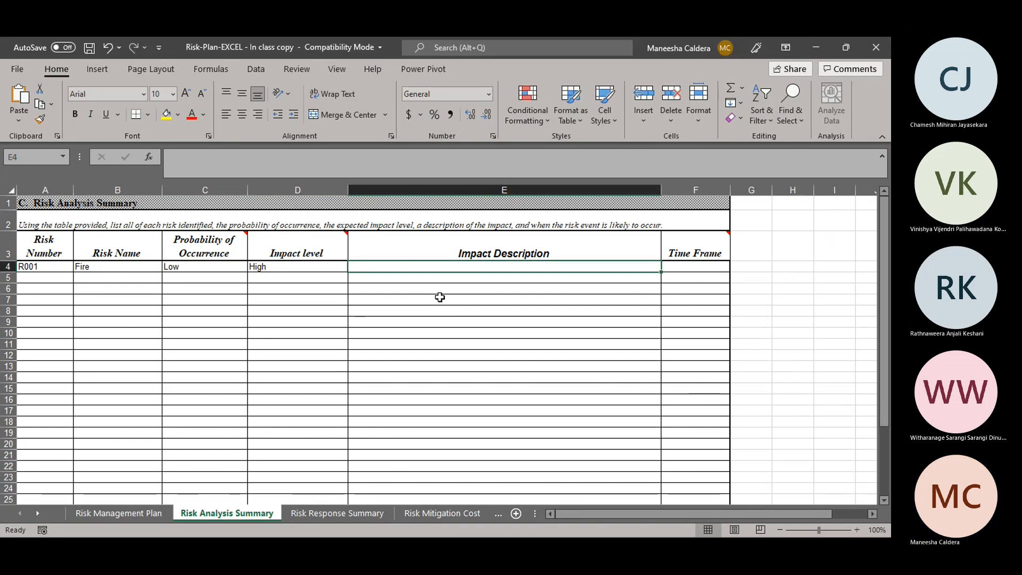
type("Bui")
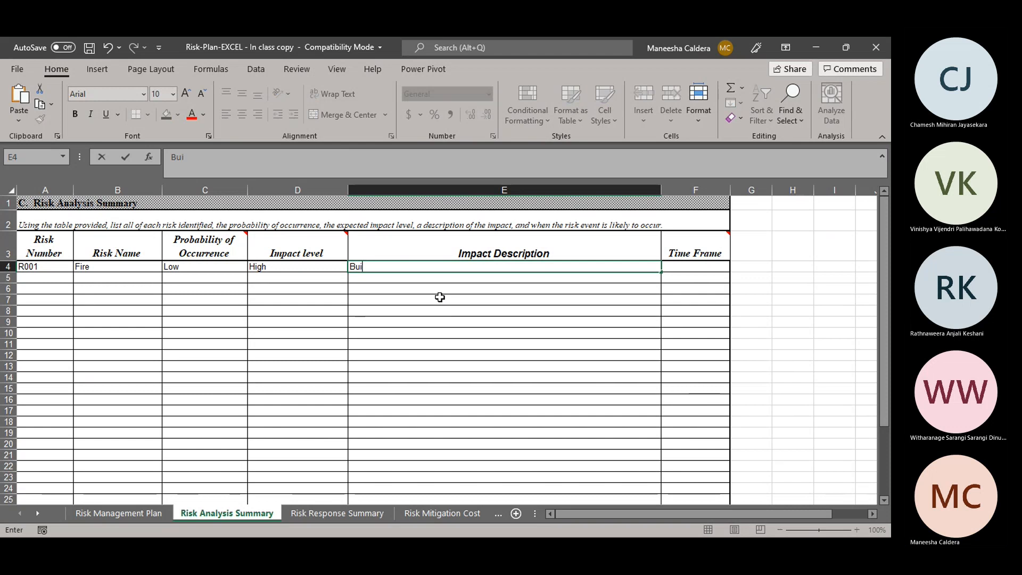
type("lding can ")
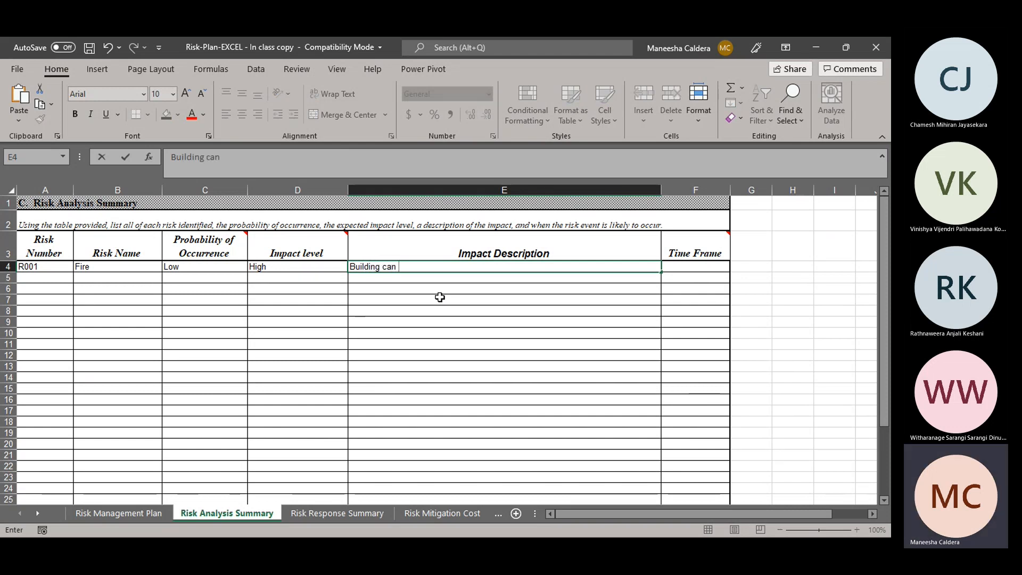
type("descr")
key("BackSpace")
key("BackSpace")
key("BackSpace")
key("BackSpace")
key("BackSpace")
key("BackSpace")
key("BackSpace")
key("BackSpace")
key("BackSpace")
type("with the other ins")
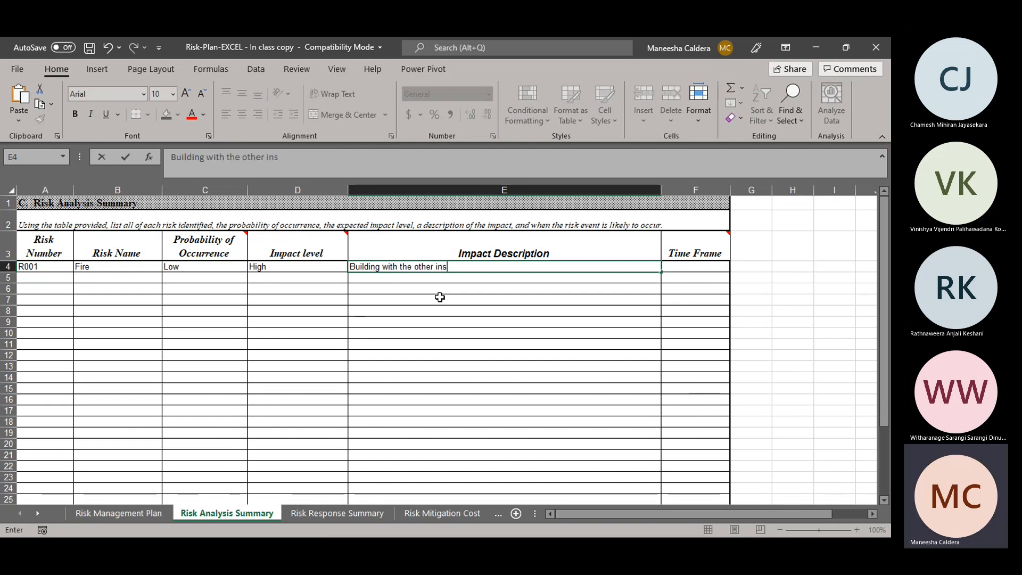
type("trument")
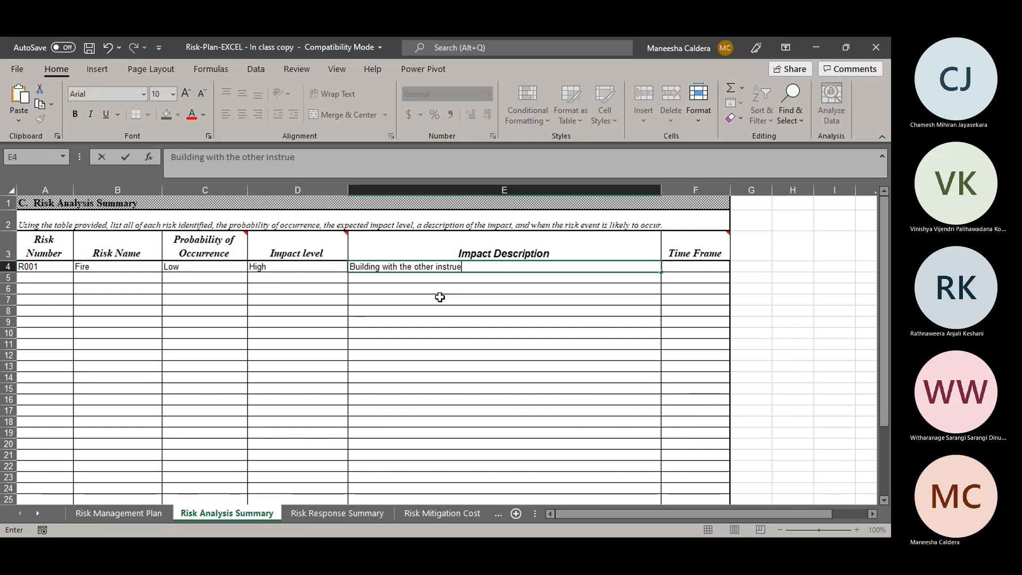
type("s can c")
key("BackSpace")
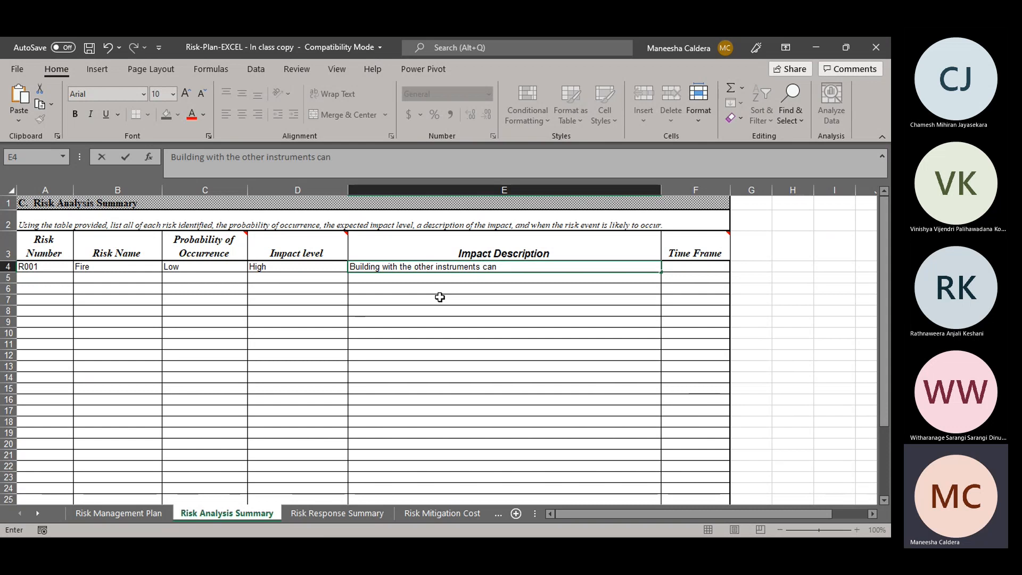
type("damage")
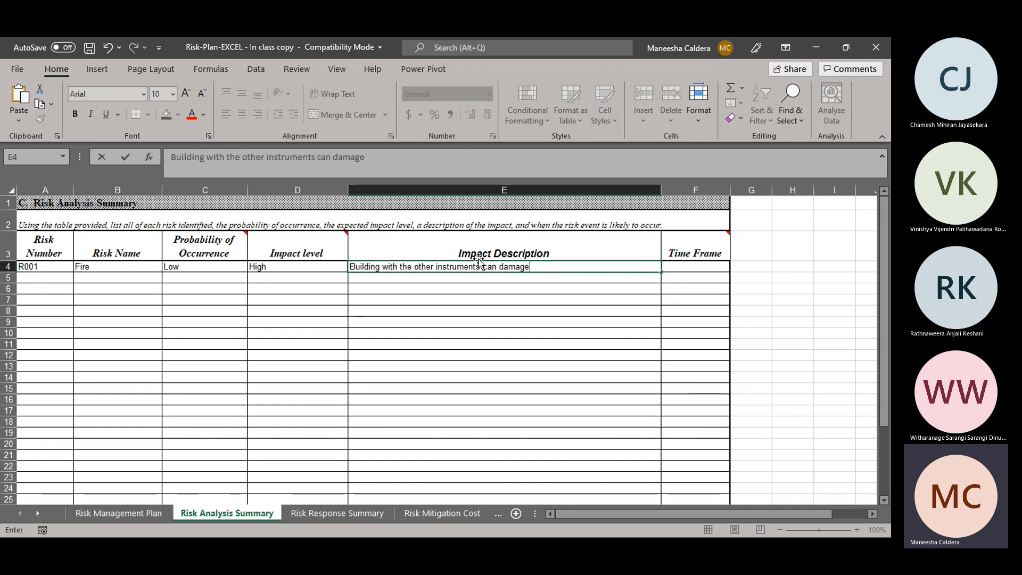
Step: Set the Time Frame of the Fire risk to "AnyTime"
left_click(681, 269)
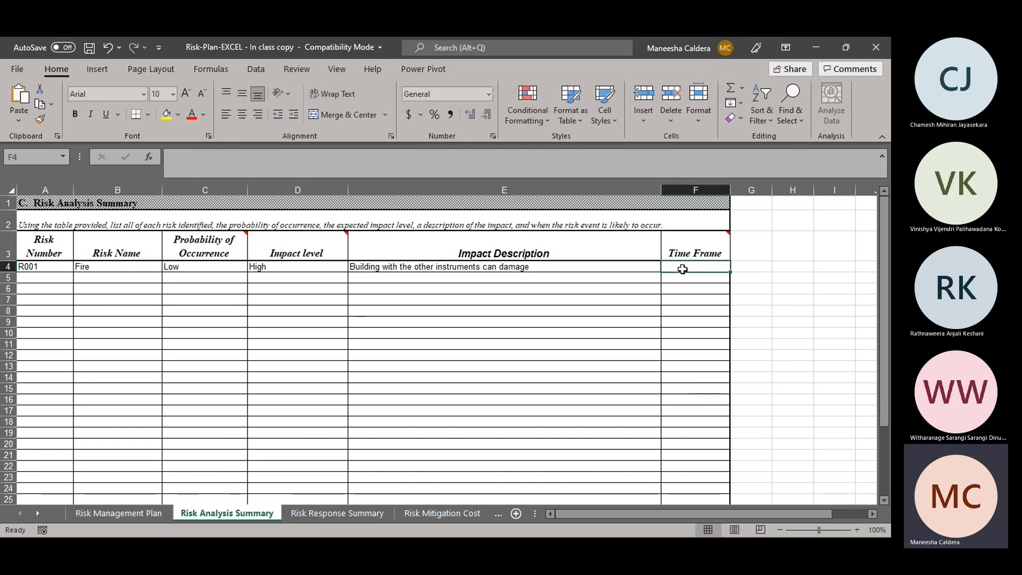
key("alt+Tab")
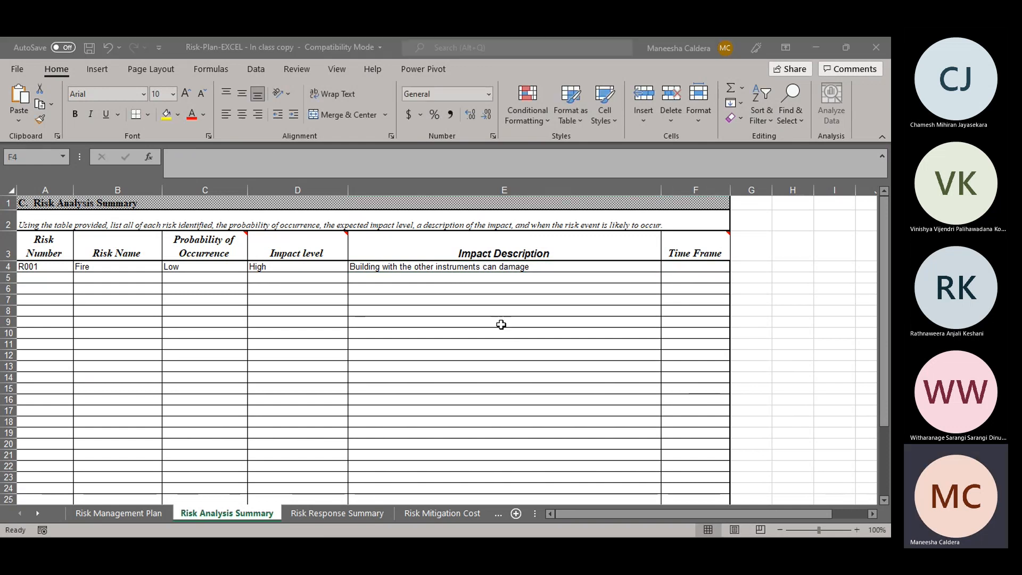
key("alt+Tab")
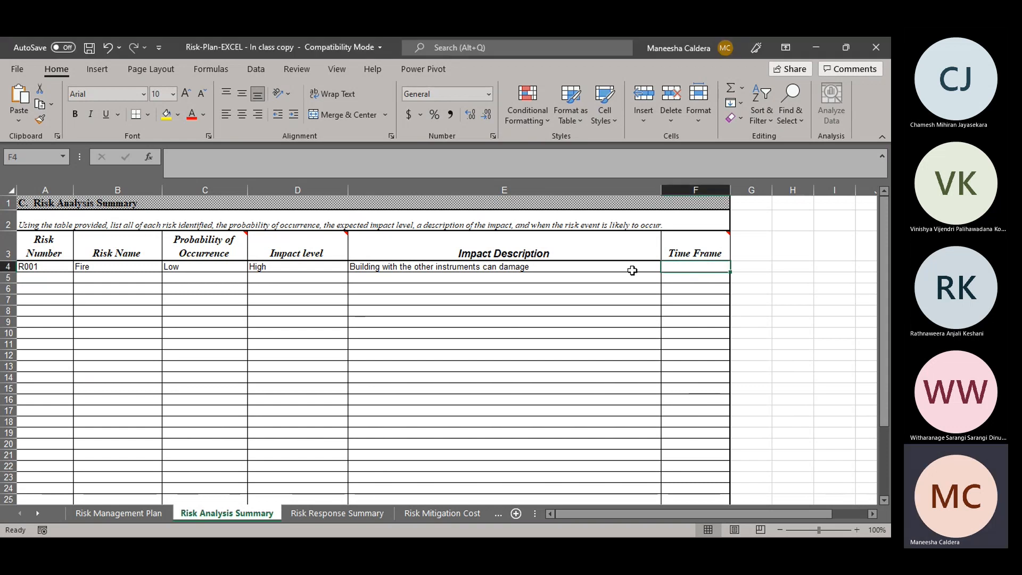
type("Any Time")
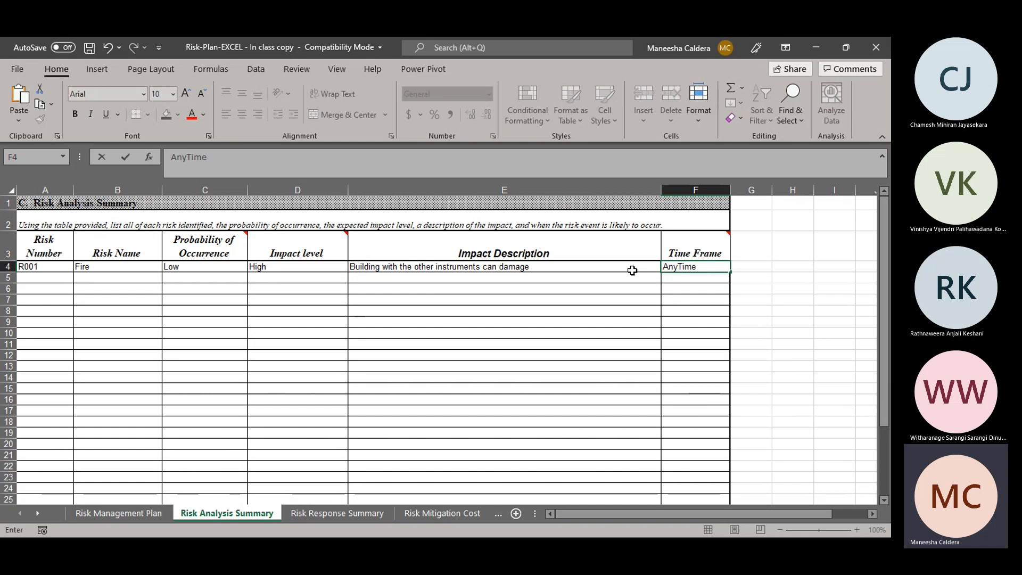
key("Return")
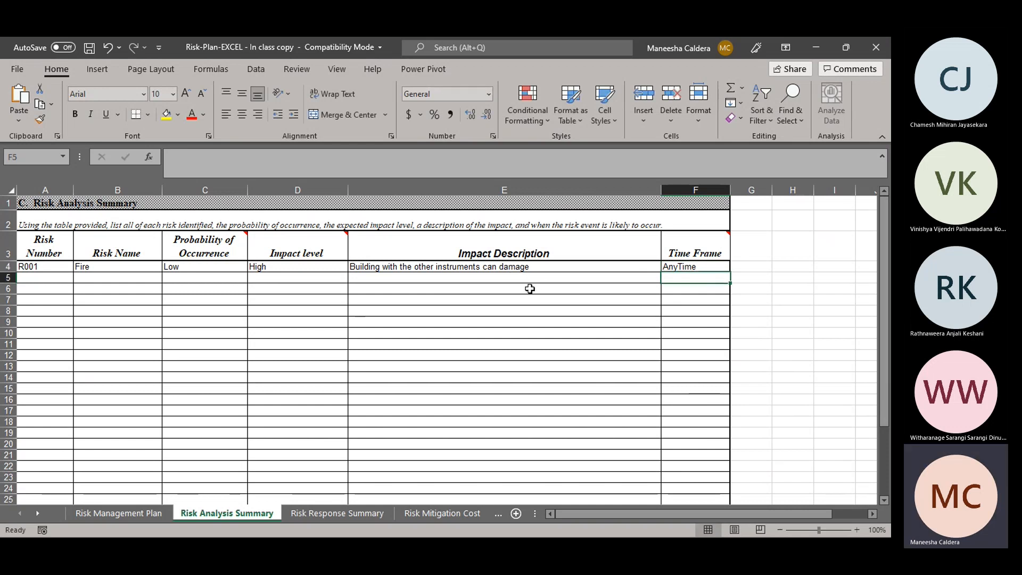
Step: Enter the second risk in row 5 with Risk Number R002 and Risk Name "Architect is leaving"
left_click(48, 277)
double_click(49, 277)
type("Ro")
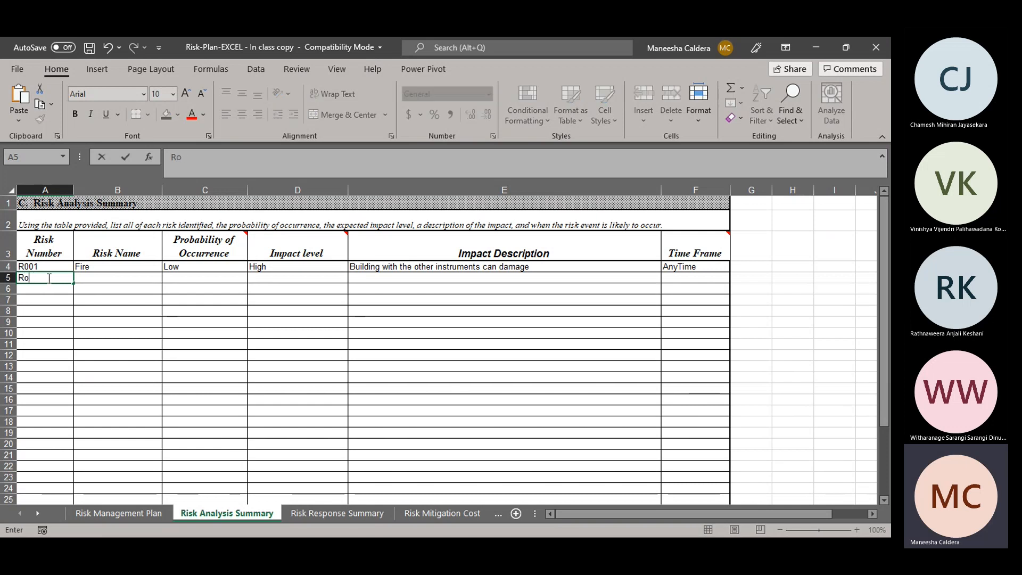
key("BackSpace")
type("001")
key("BackSpace")
type("2")
left_click(98, 276)
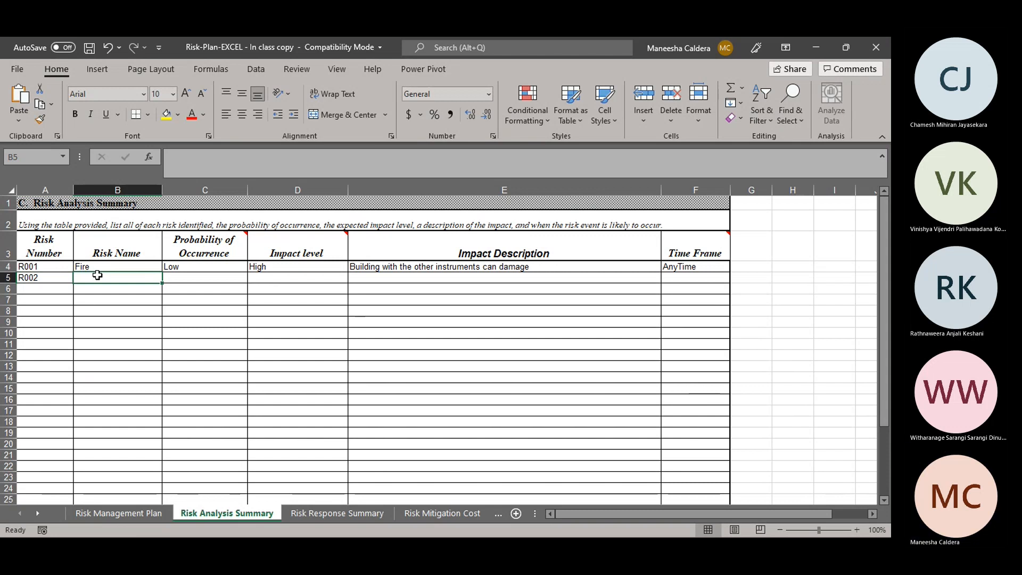
type("A")
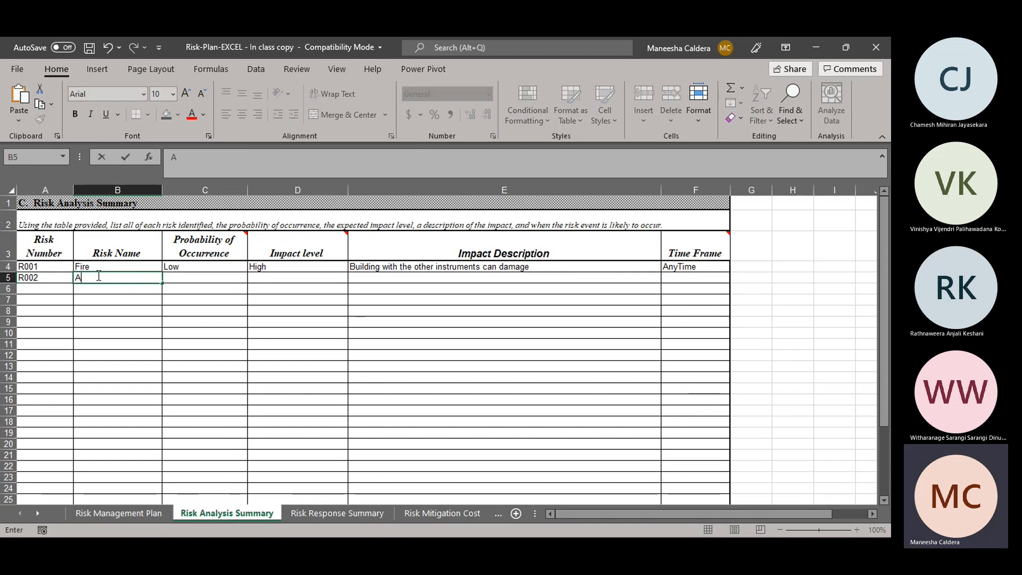
type("rch")
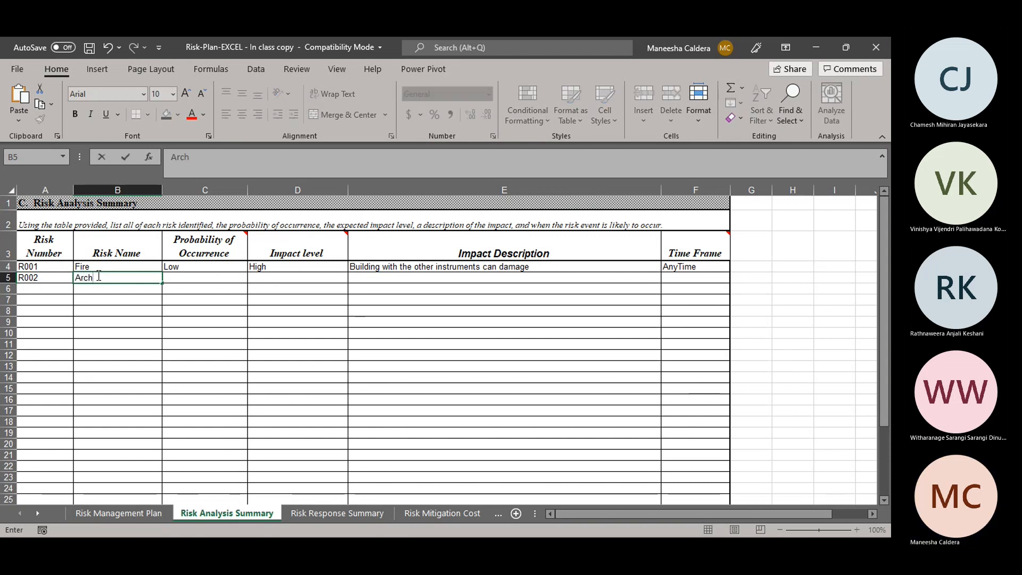
type("itect is leaving")
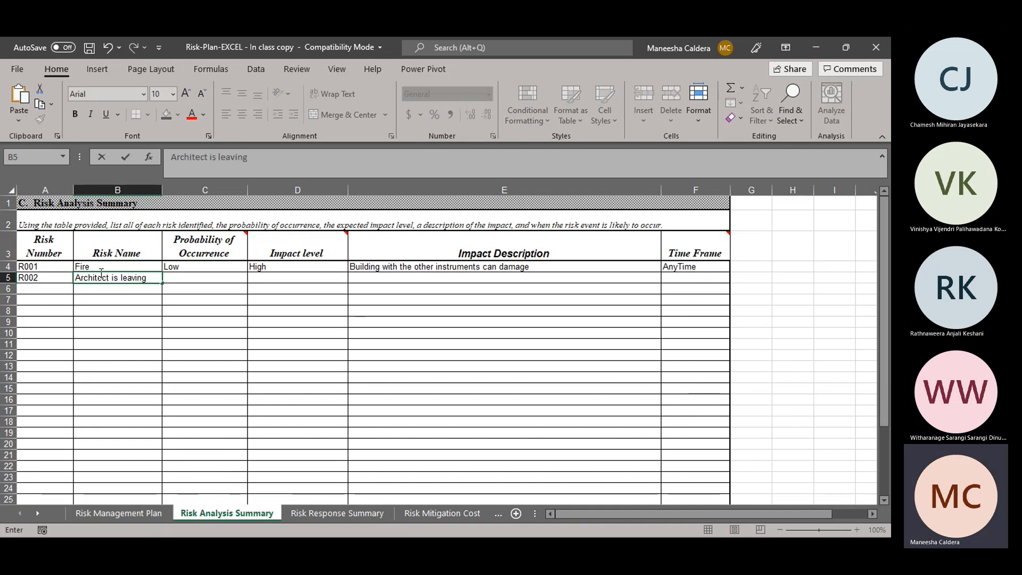
left_click(133, 279)
Step: Rate the Architect is leaving risk with a Probability of Occurrence of "low" and an Impact level of "High"
left_click(182, 280)
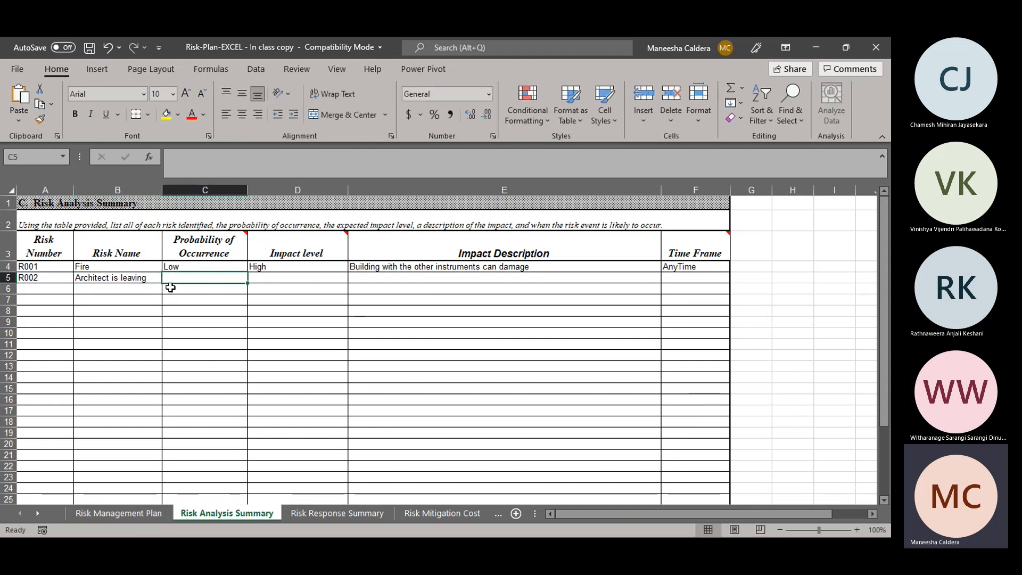
key("alt+Tab")
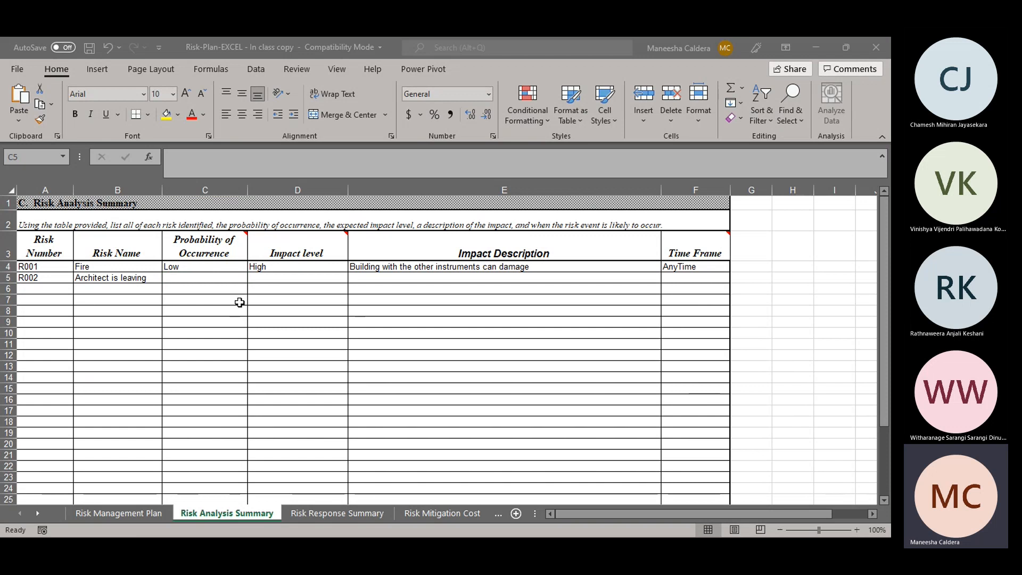
key("alt+Tab")
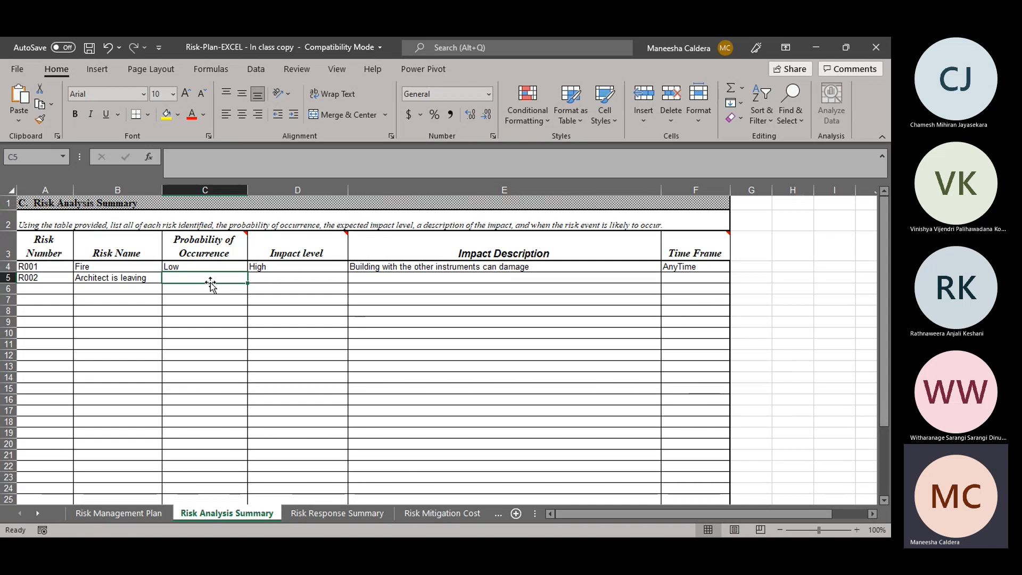
type("low")
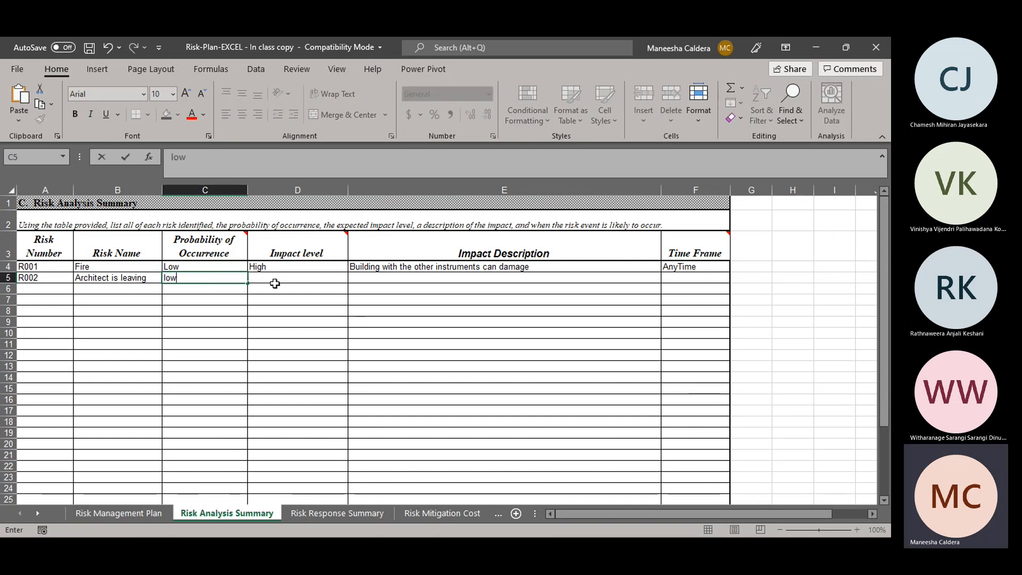
left_click(275, 282)
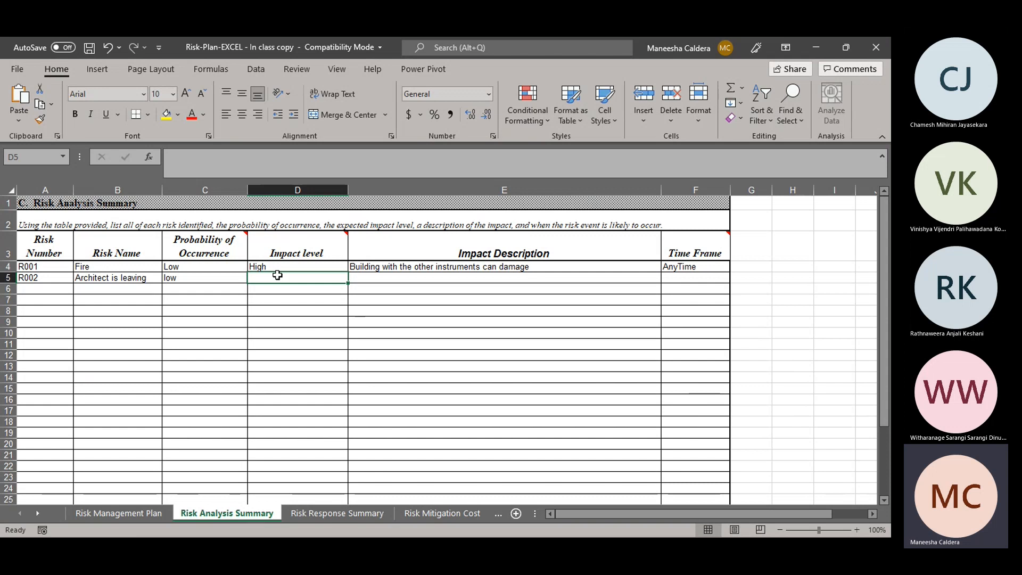
type("High")
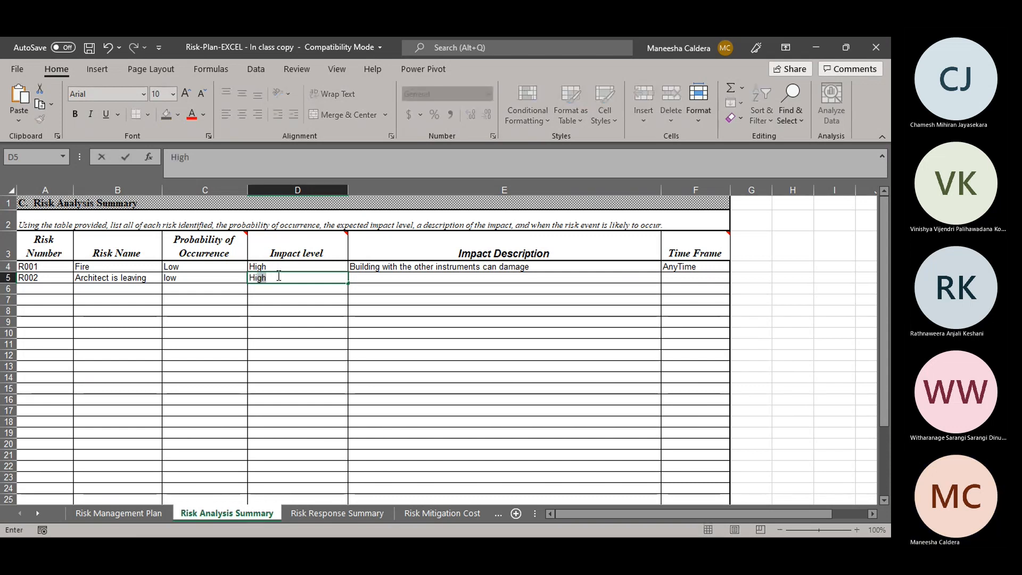
key("Tab")
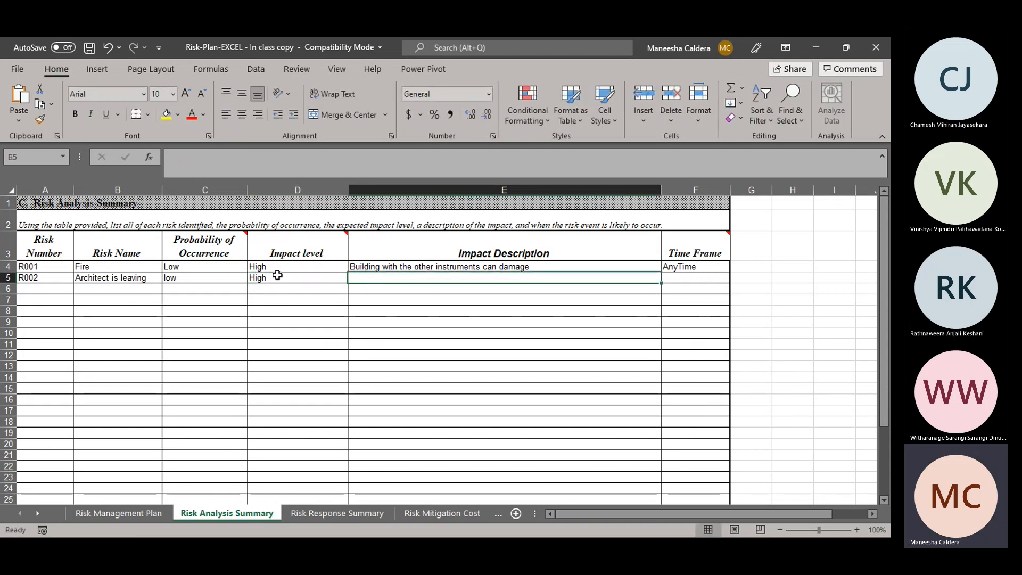
Step: Enter "Architect mght leave the company" as the Impact Description of the Architect is leaving risk
type("Act")
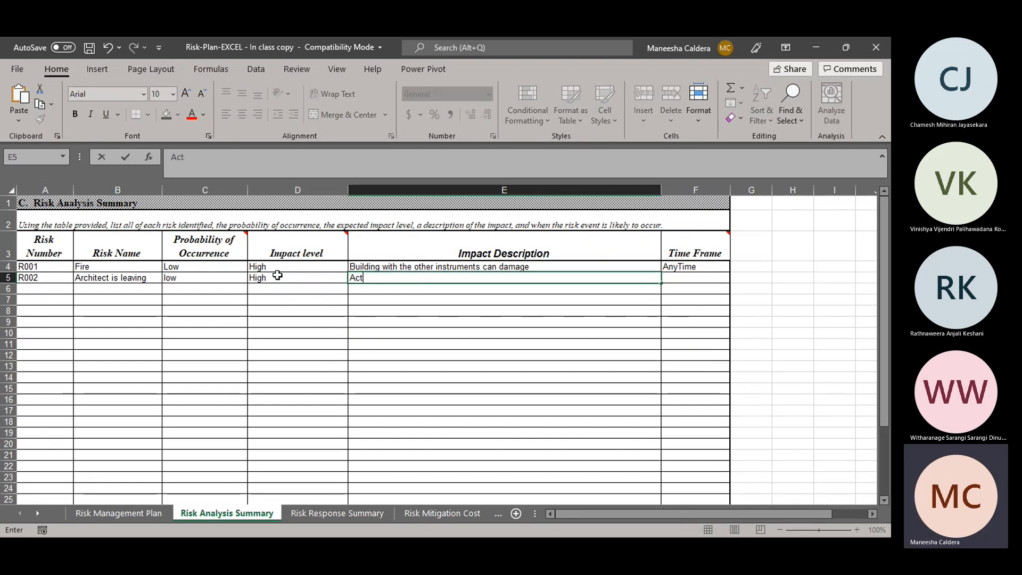
type("en")
key("BackSpace")
key("BackSpace")
key("BackSpace")
key("BackSpace")
type("rchited")
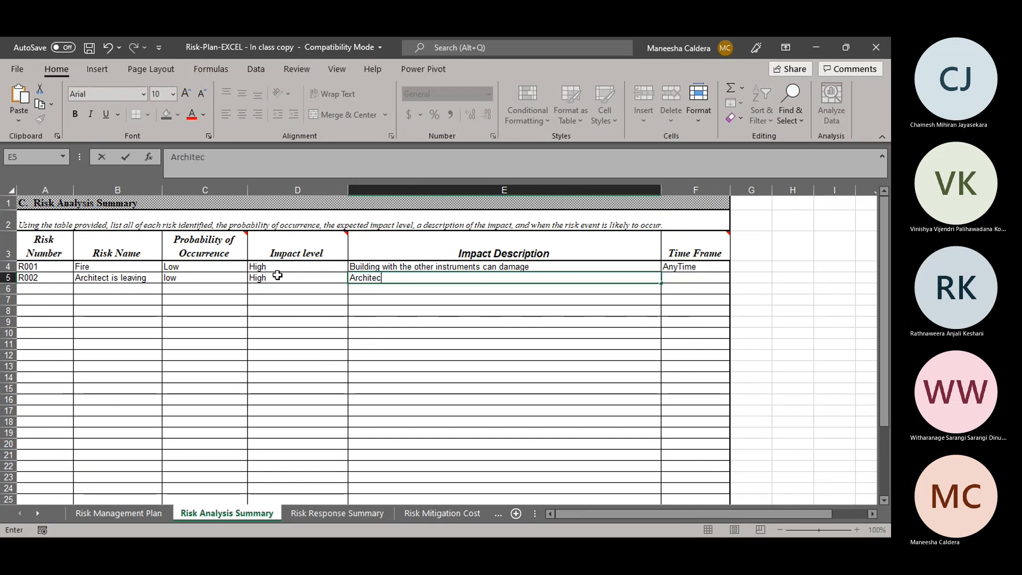
type("t")
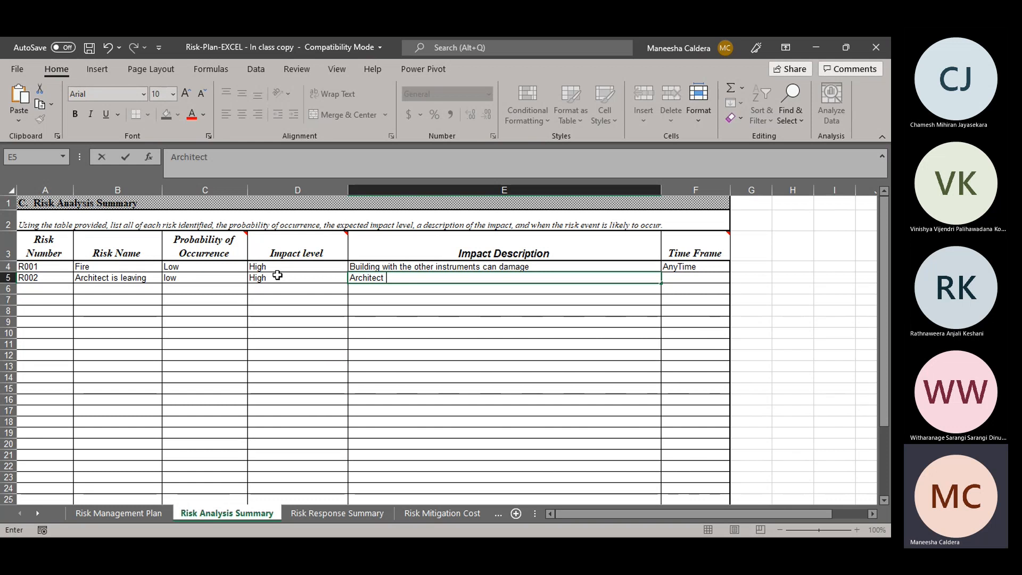
type("migh")
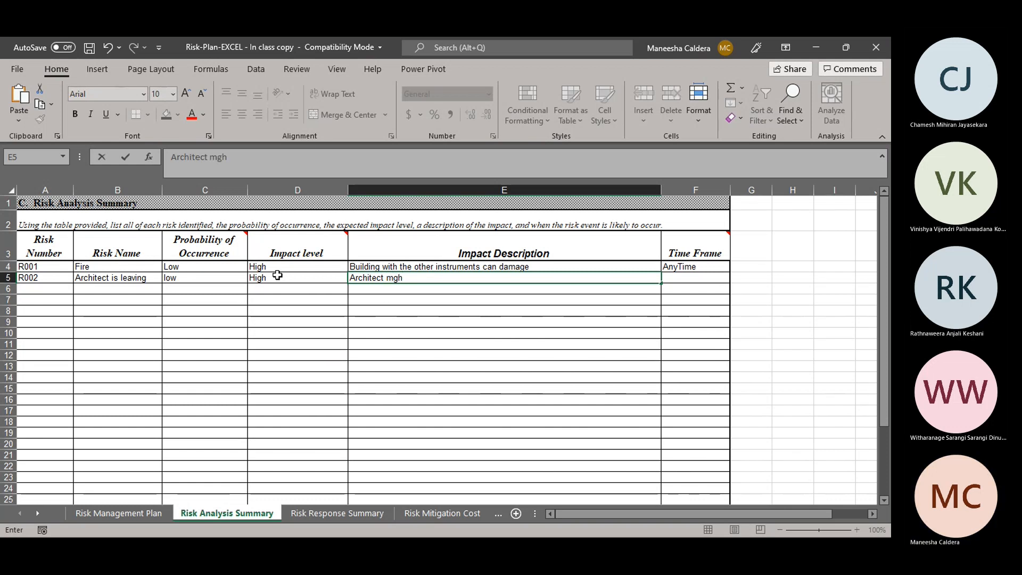
type("t lea")
key("BackSpace")
key("BackSpace")
type("eave the company")
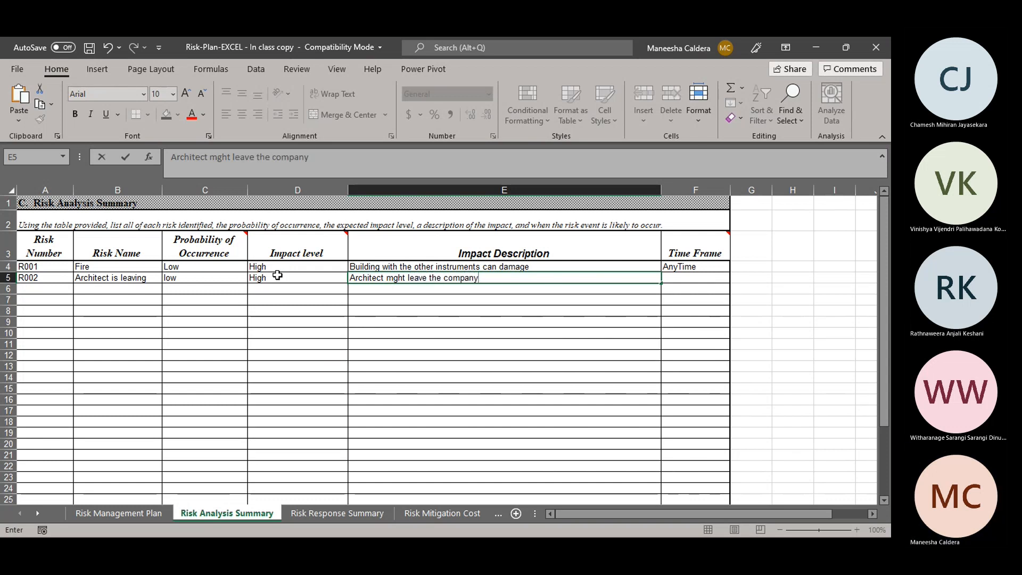
key("Tab")
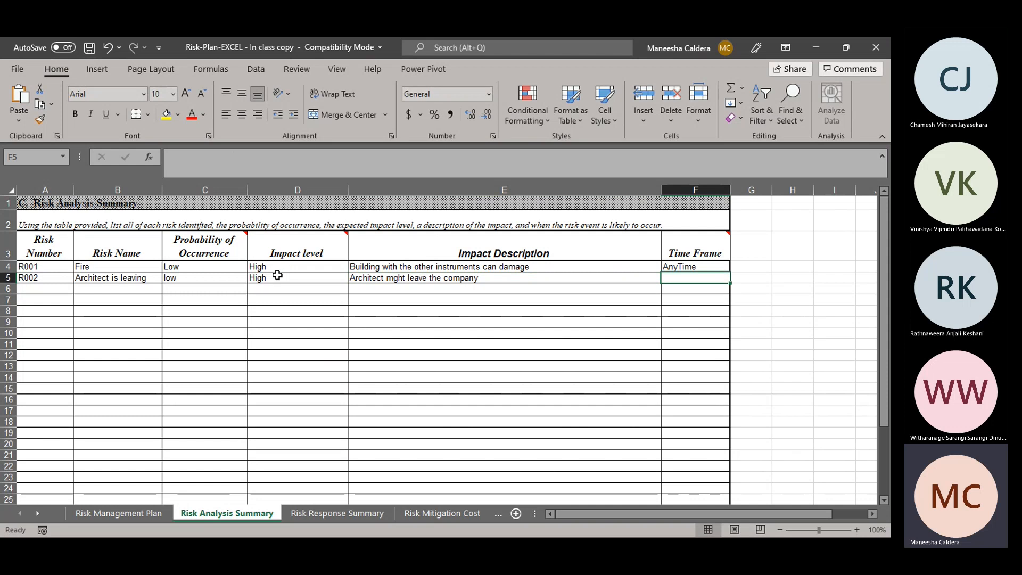
Step: Set the Time Frame of the Architect is leaving risk to "AnyTime"
type("Ay")
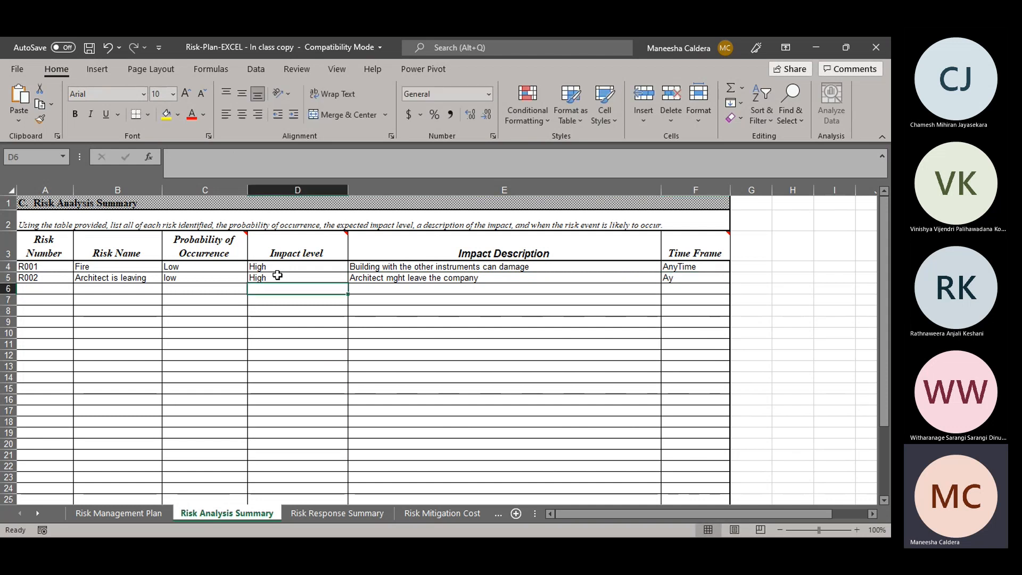
left_click(700, 286)
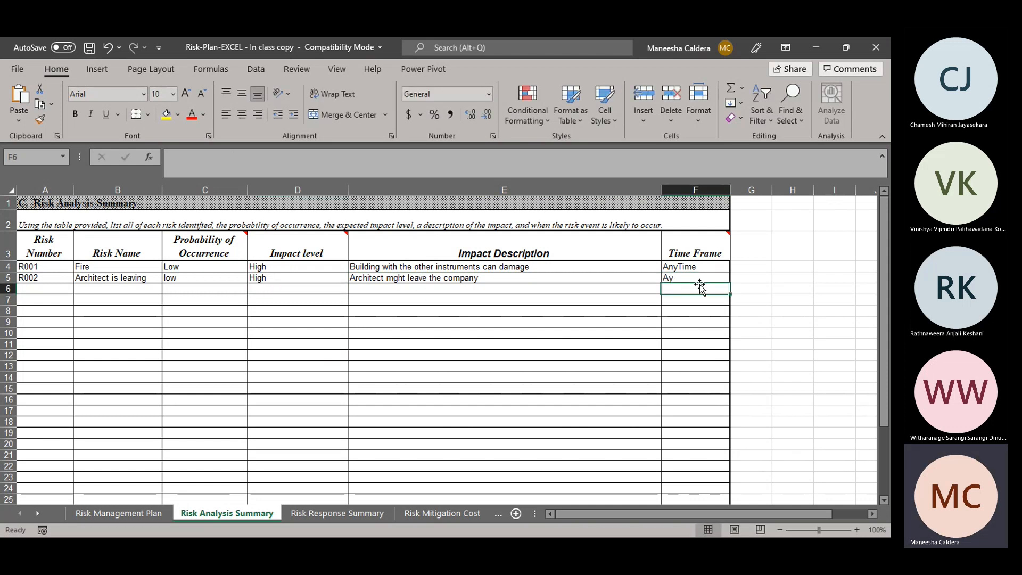
left_click(700, 278)
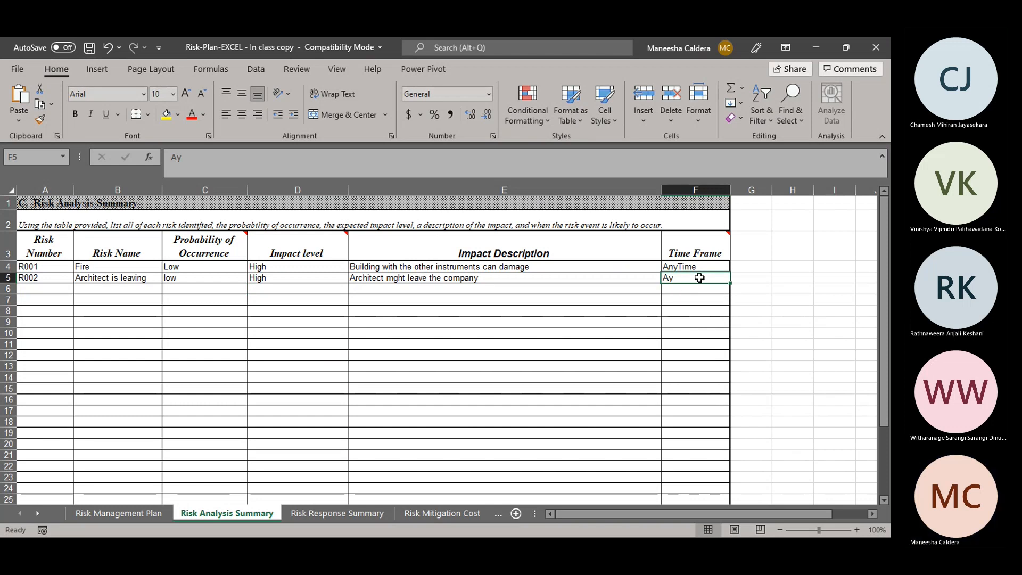
type("A")
key("Return")
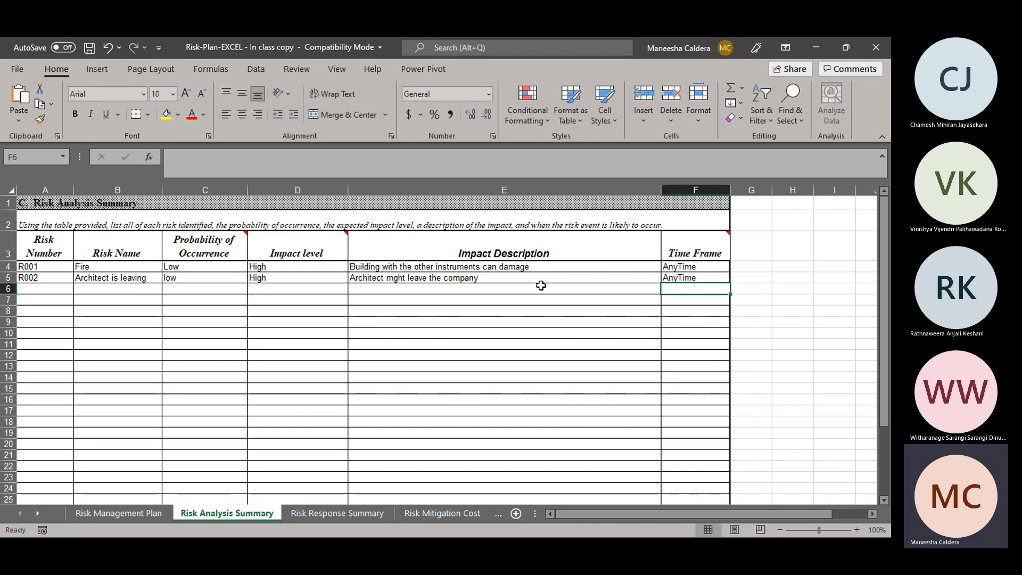
Step: Correct the Probability of Occurrence of the Architect is leaving risk to the capitalized "Low"
left_click(184, 281)
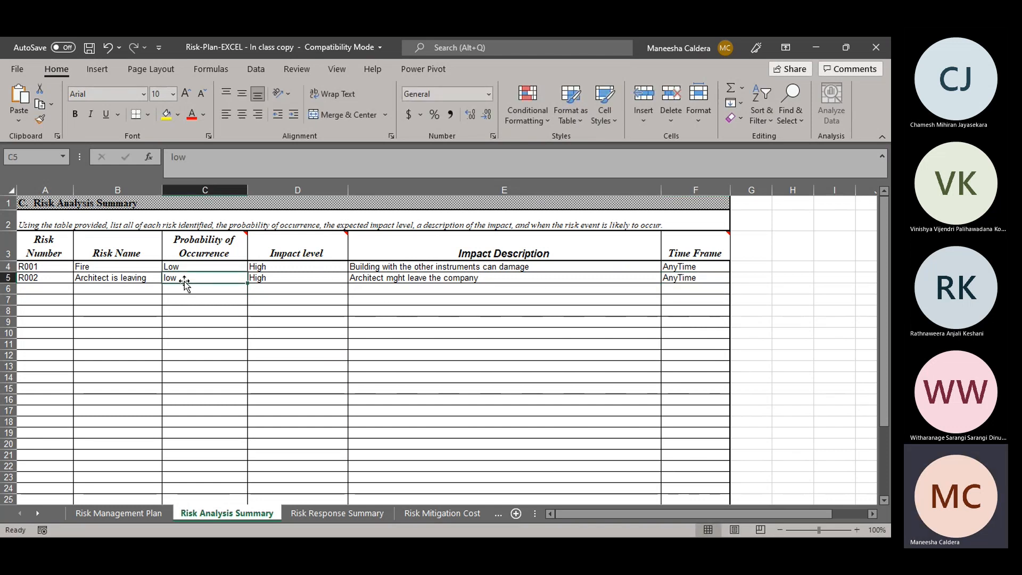
type("L")
key("Return")
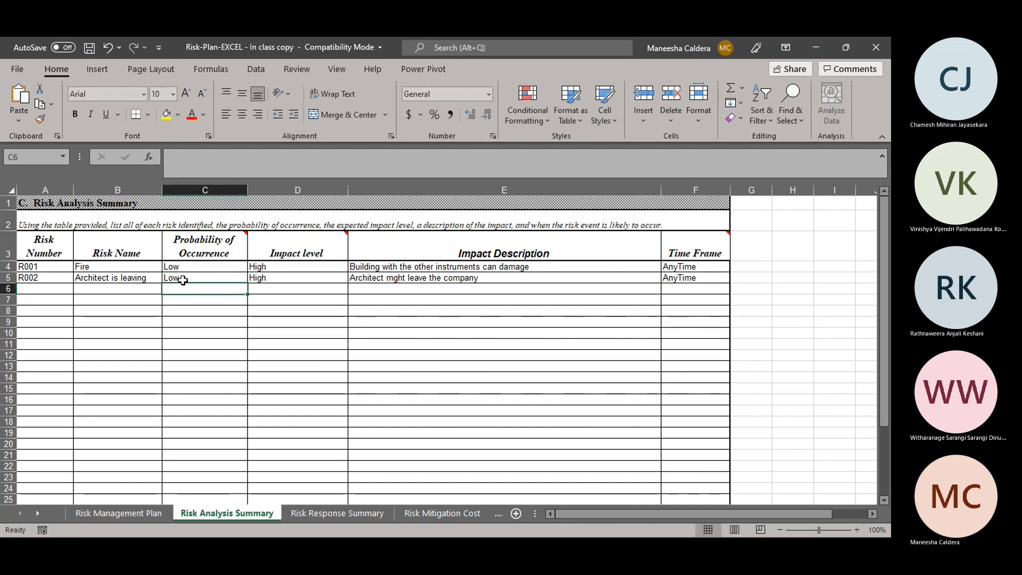
Step: Enter the third risk in row 6 with Risk Number R003 and Risk Name "QA lead is leaving"
left_click(45, 286)
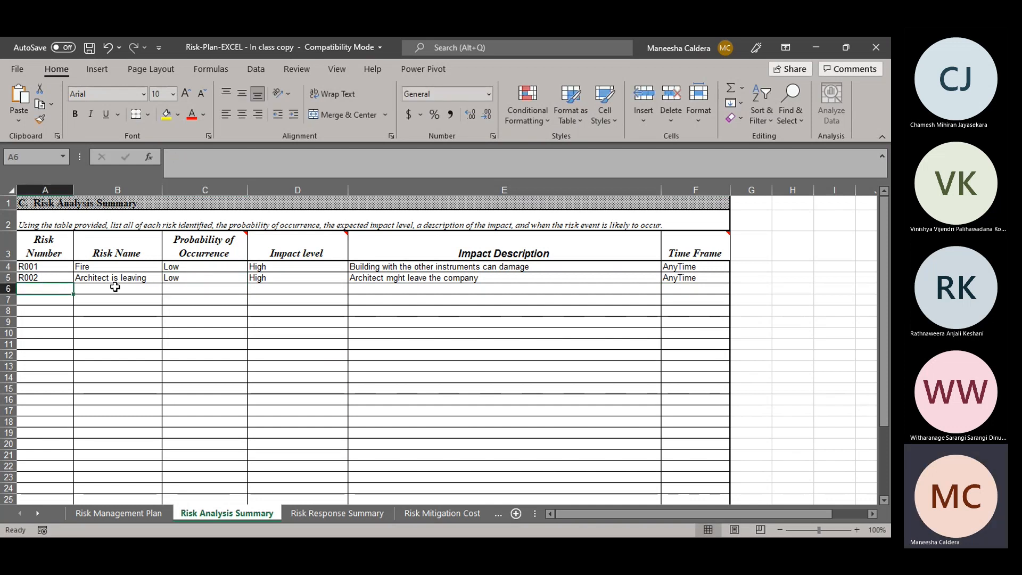
type("Ro")
key("BackSpace")
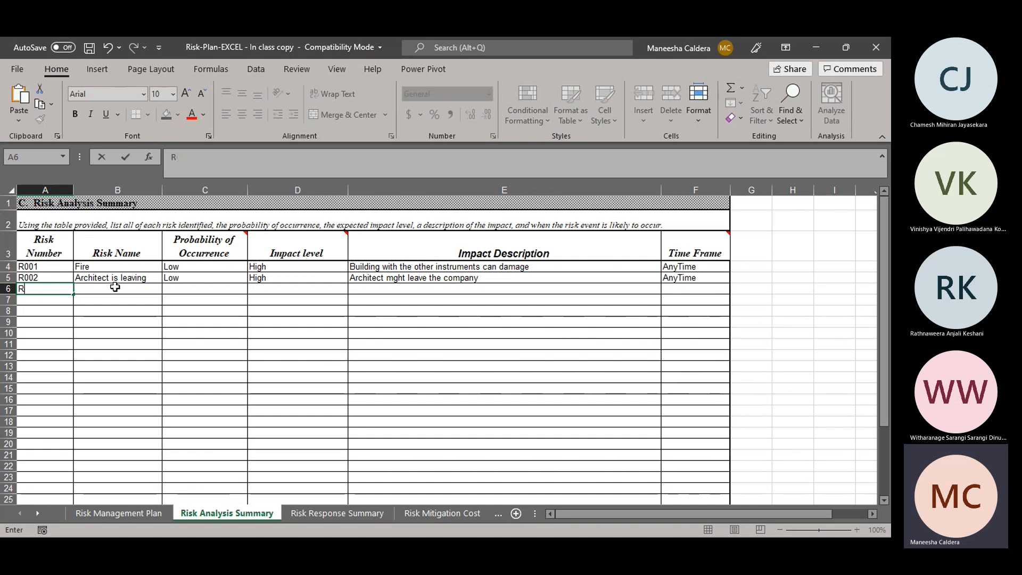
type("003")
left_click(115, 288)
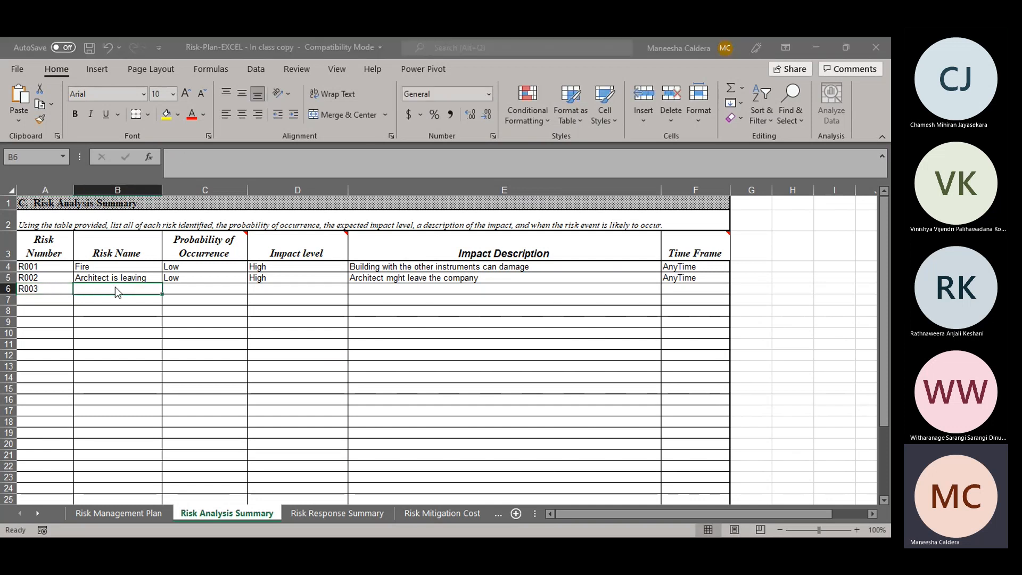
left_click(138, 394)
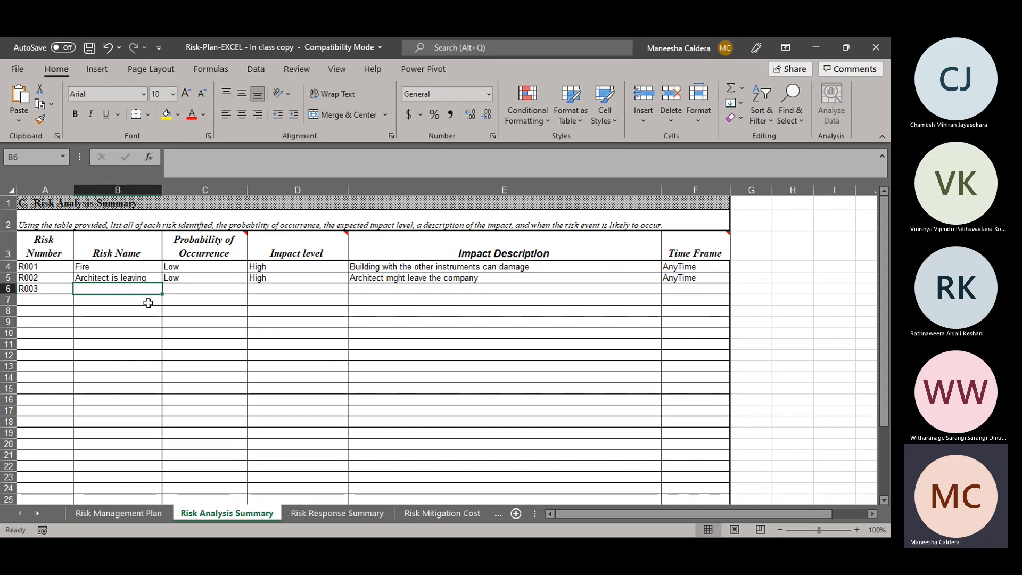
type("QA lead is leaving")
key("Tab")
Step: Rate the QA lead is leaving risk with a Probability of Occurrence of "High" and an Impact level of "Medium"
type("High")
left_click(123, 321)
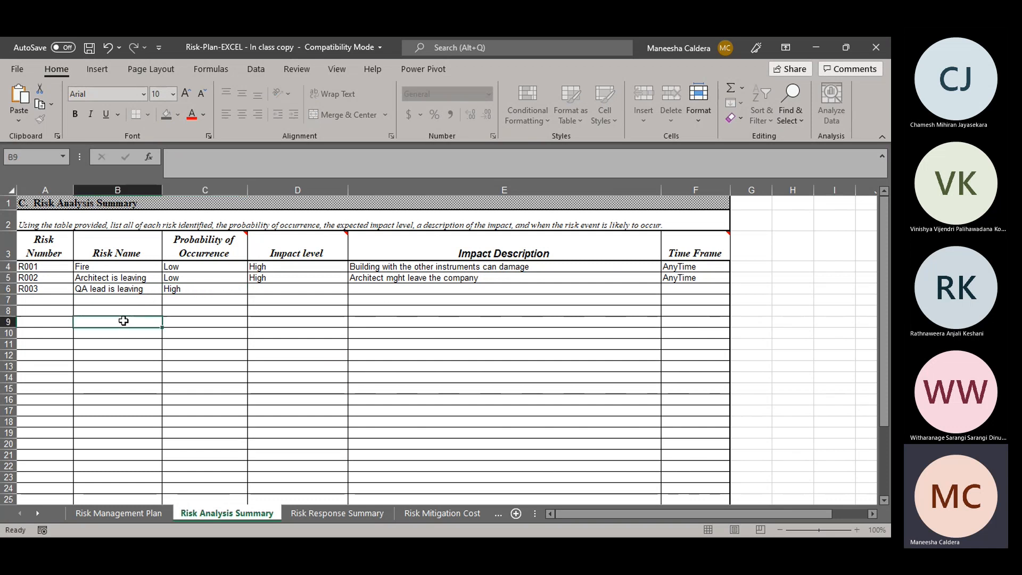
left_click(186, 288)
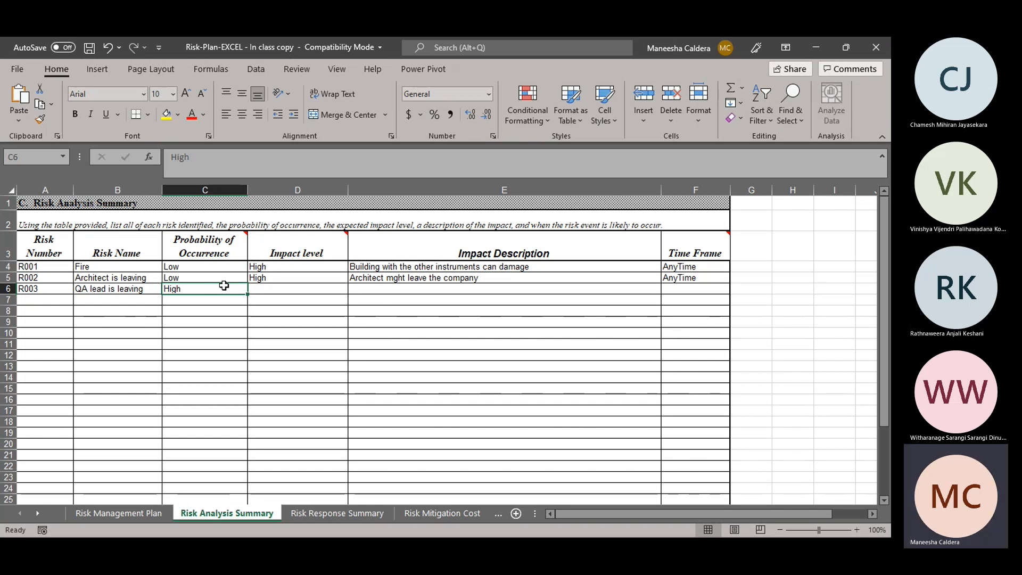
left_click(278, 287)
type("Hi")
key("BackSpace")
key("BackSpace")
key("BackSpace")
type("Medium")
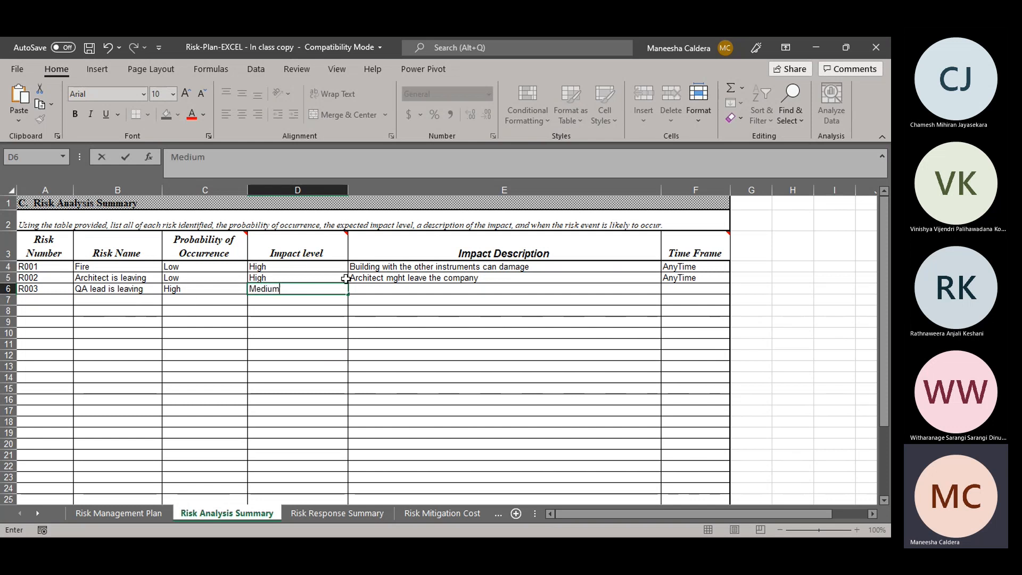
Step: Enter "There is problem to manage the QA team" as the Impact Description of the QA lead is leaving risk
left_click(384, 290)
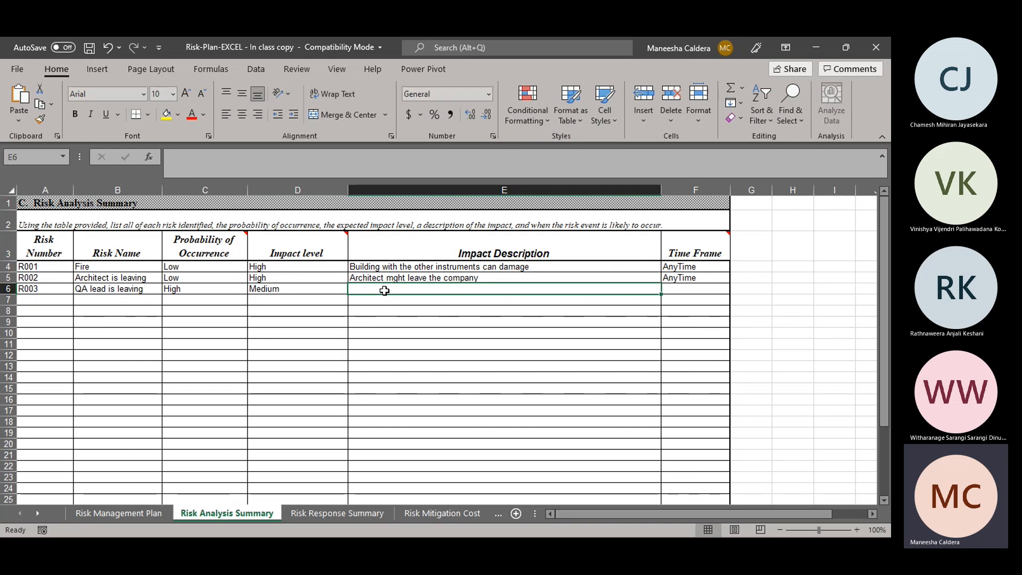
type("There ")
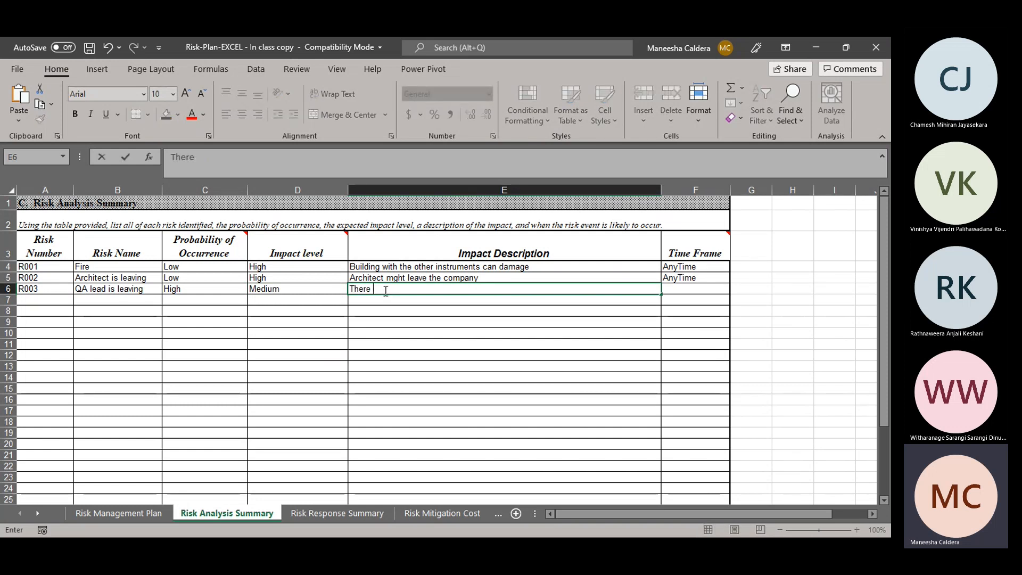
type("is problm")
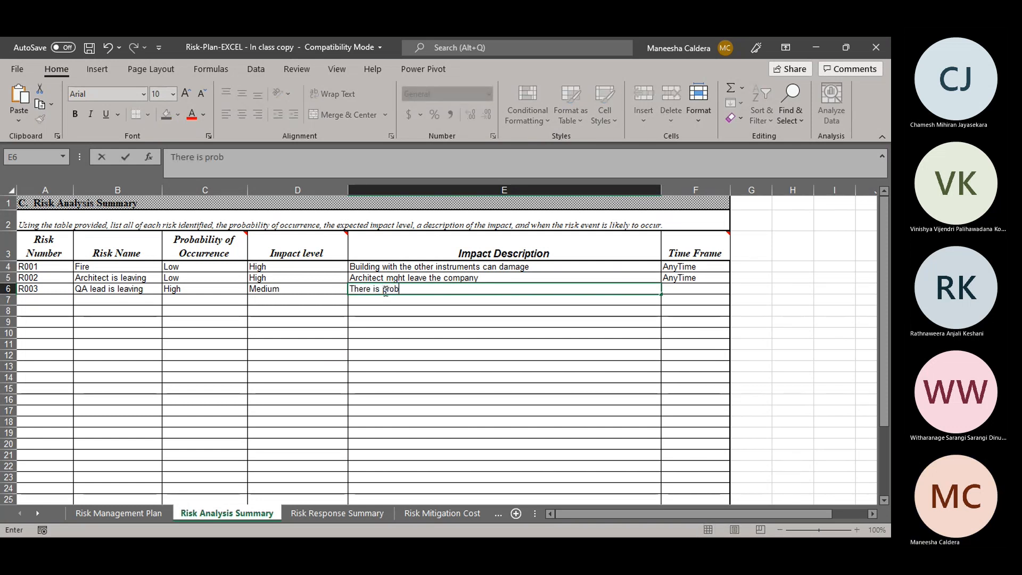
key("BackSpace")
key("BackSpace")
type("lem to ma")
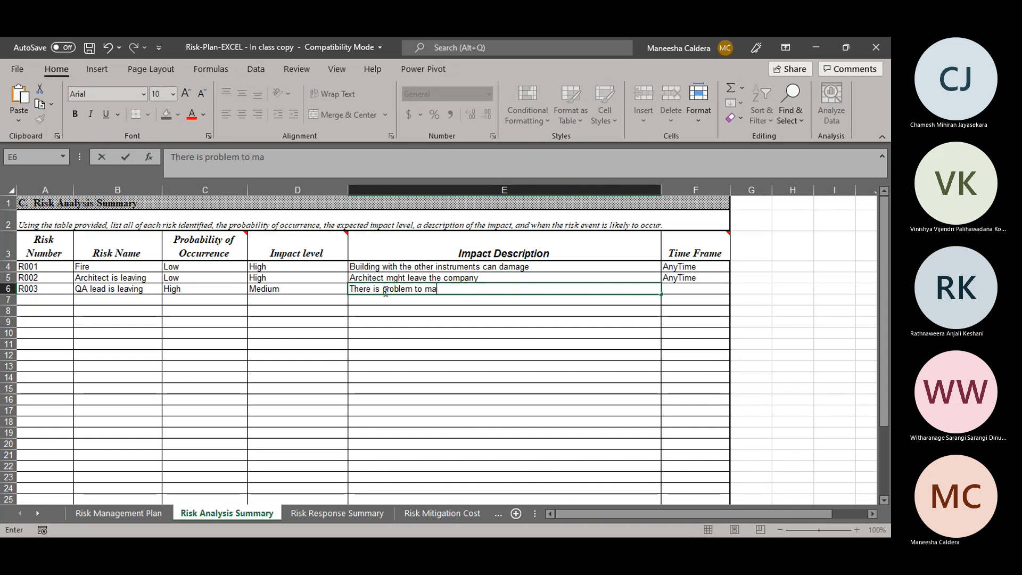
type("nage th")
type("e QA team")
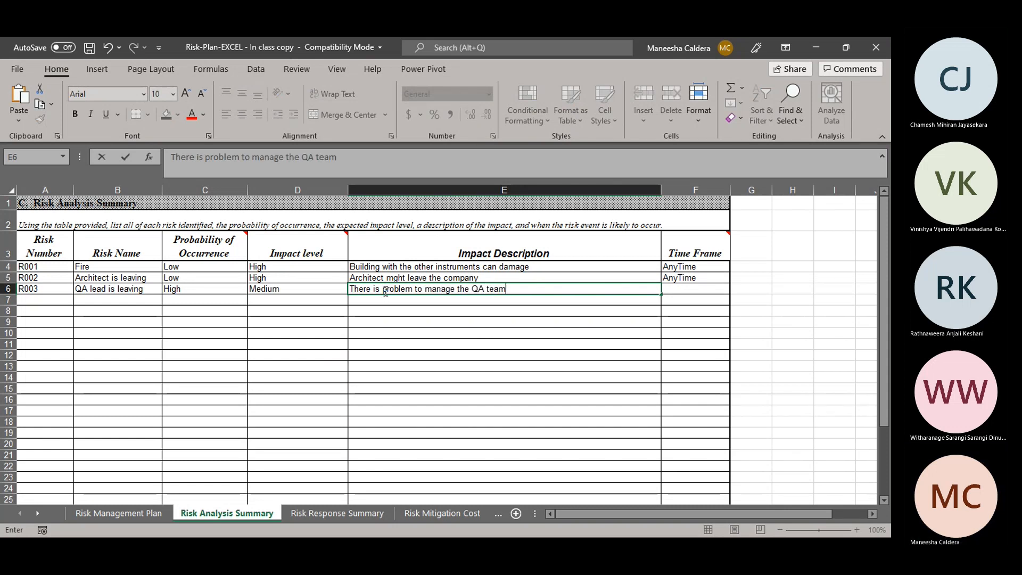
key("Tab")
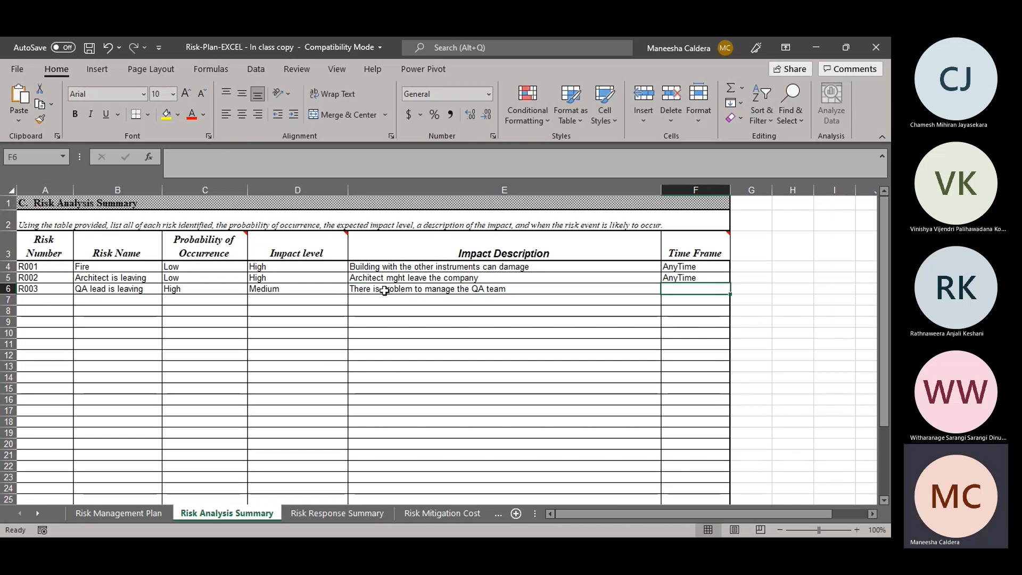
Step: Enter "With in this year" as the Time Frame of the QA lead is leaving risk
key("alt+Tab")
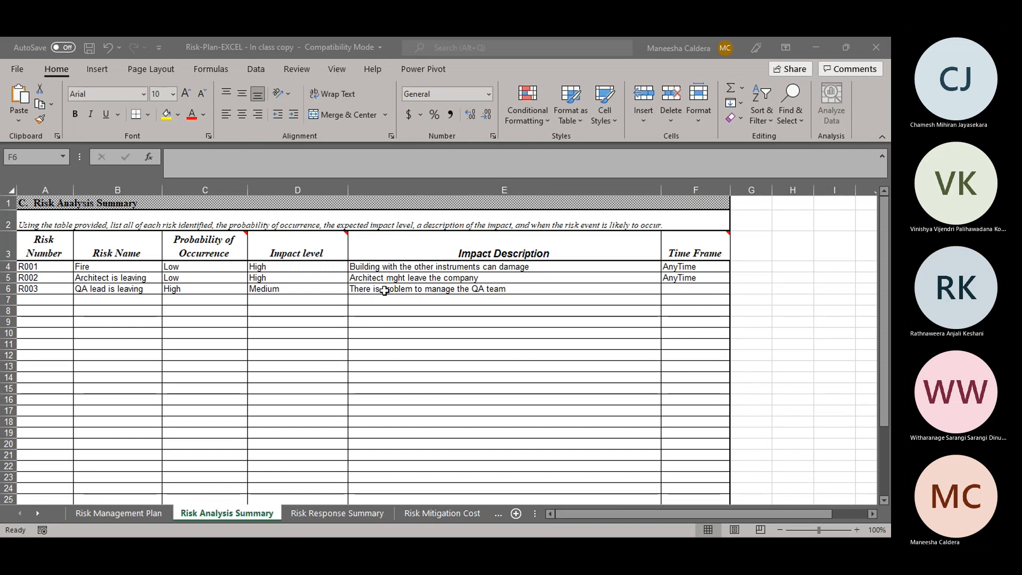
key("alt+Tab")
type("ASA")
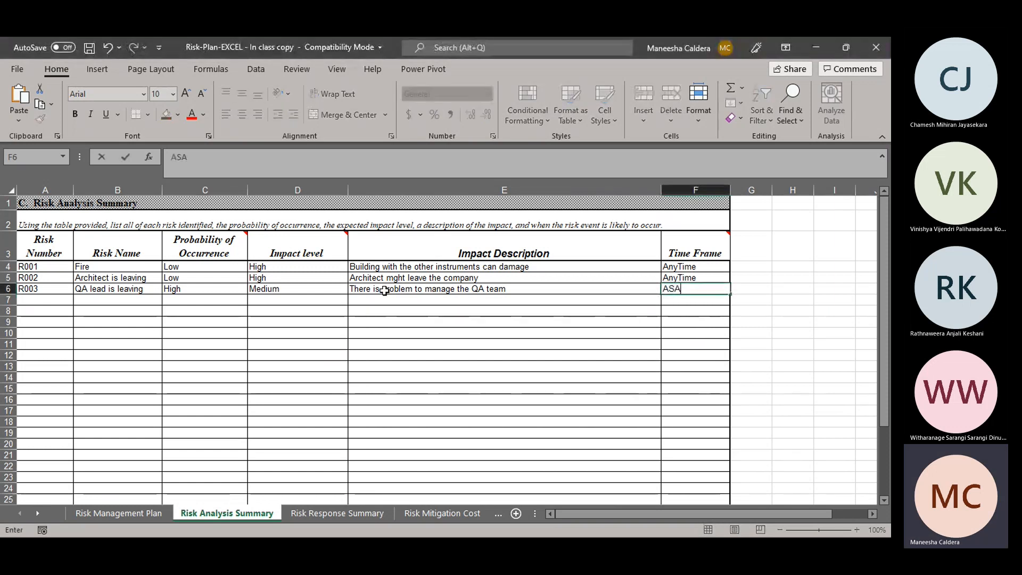
key("BackSpace")
key("BackSpace")
key("BackSpace")
type("Wi")
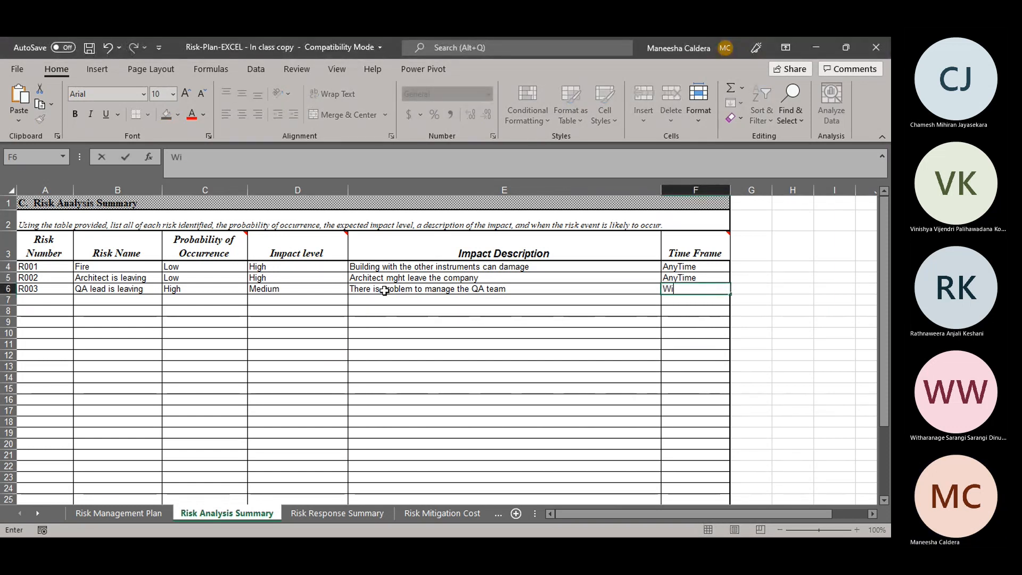
type("th in this y")
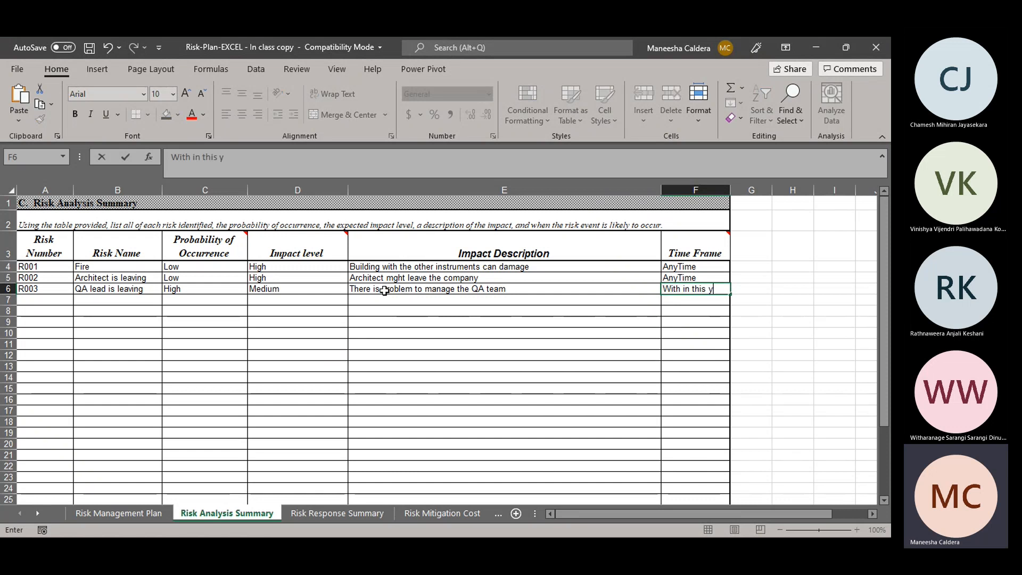
type("ear")
key("BackSpace")
key("BackSpace")
key("BackSpace")
key("BackSpace")
key("BackSpace")
type("year")
key("Return")
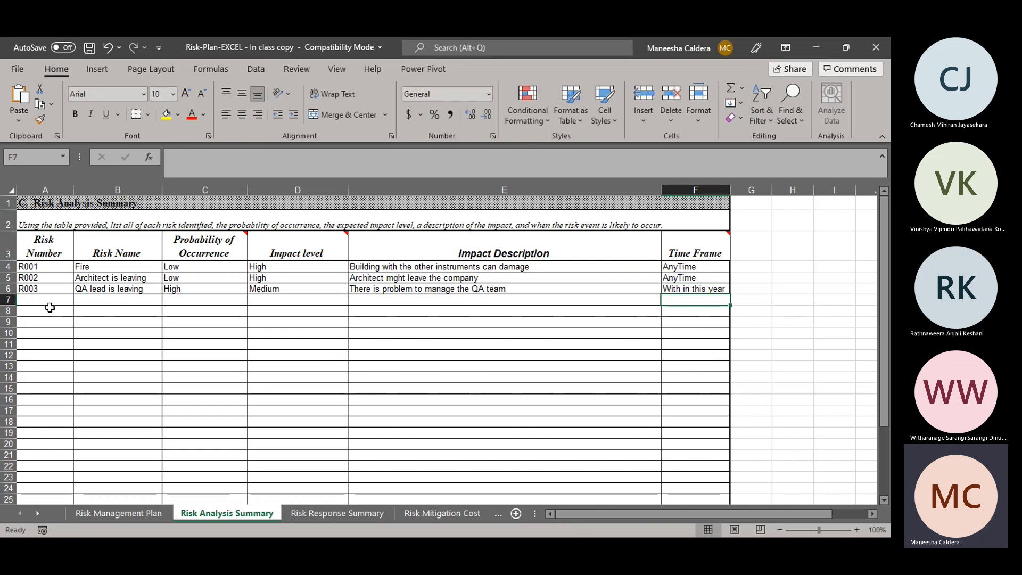
left_click(49, 307)
left_click(52, 299)
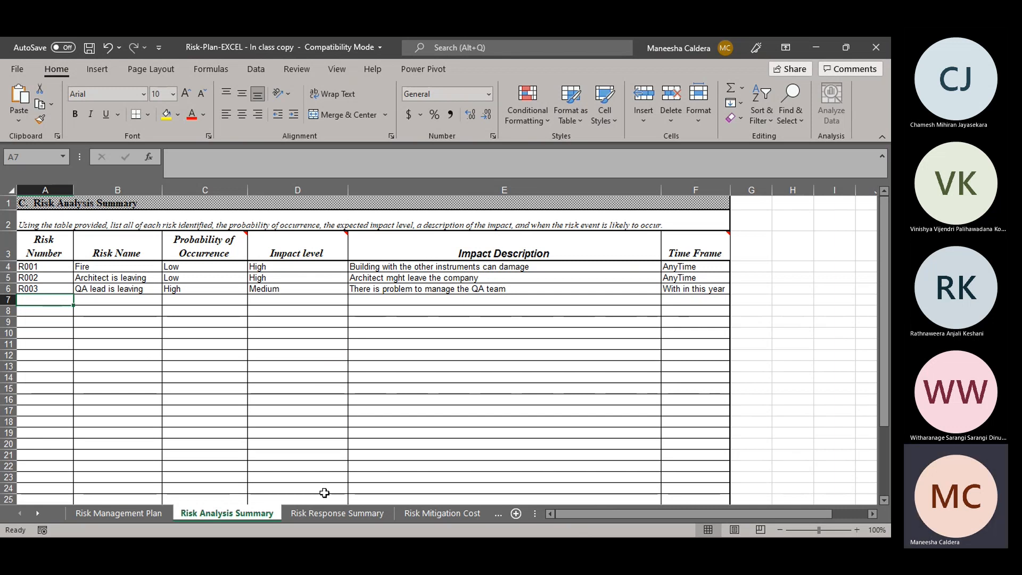
Step: On the Risk Response Summary sheet, set the Risk Priority of Fire to 4 and of QA lead is leaving to 1
left_click(328, 517)
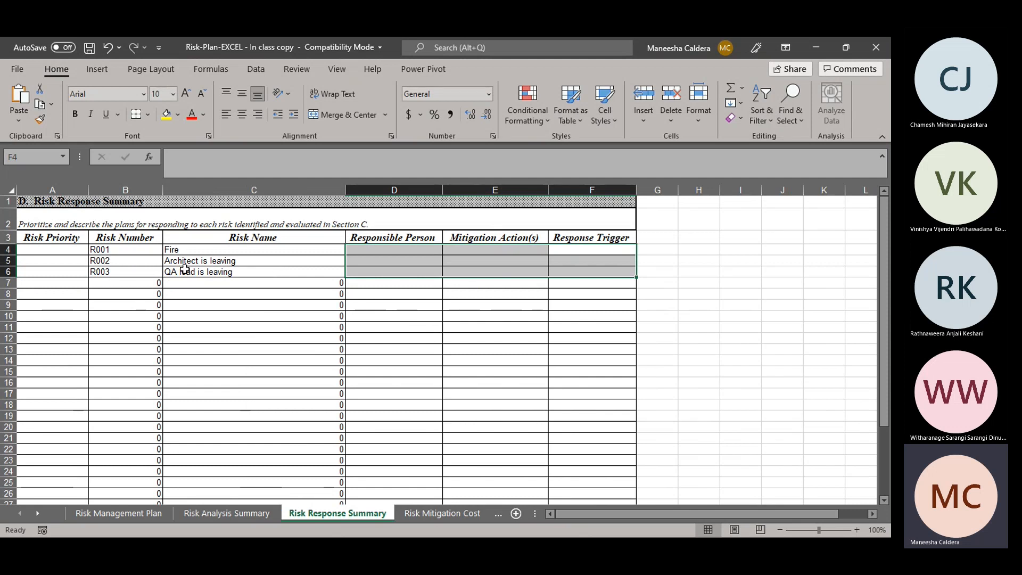
left_click(49, 251)
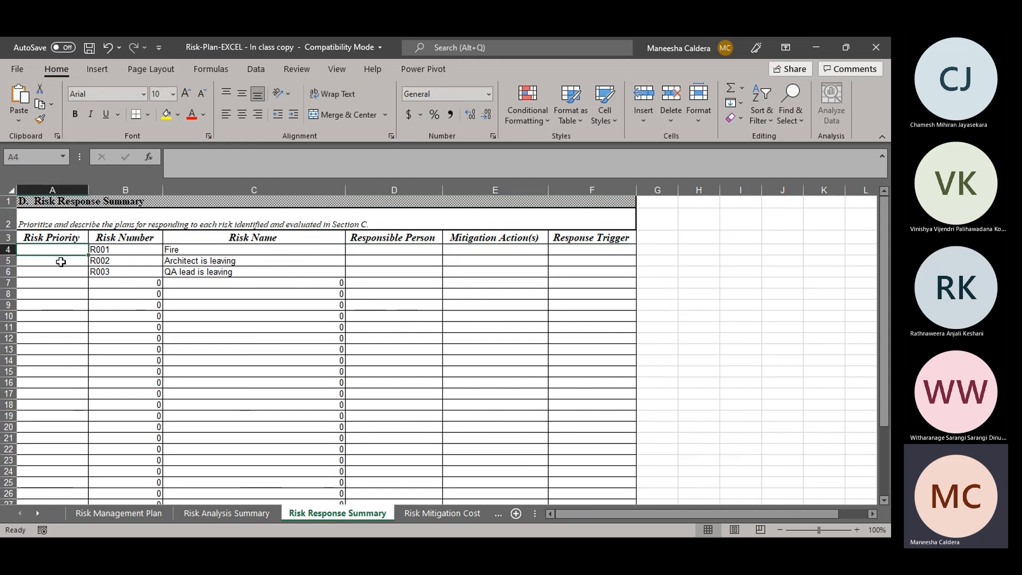
key("super")
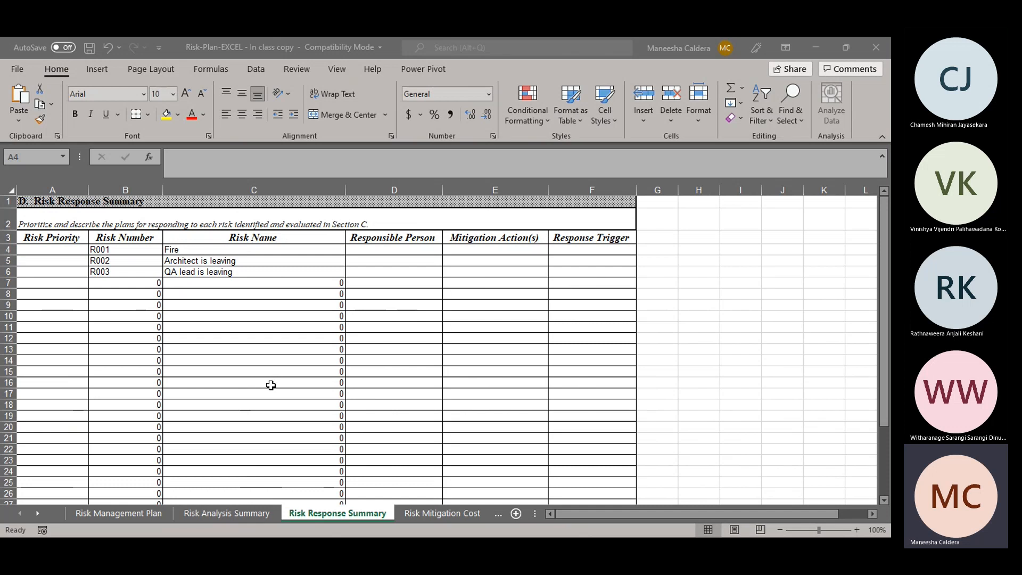
left_click(128, 299)
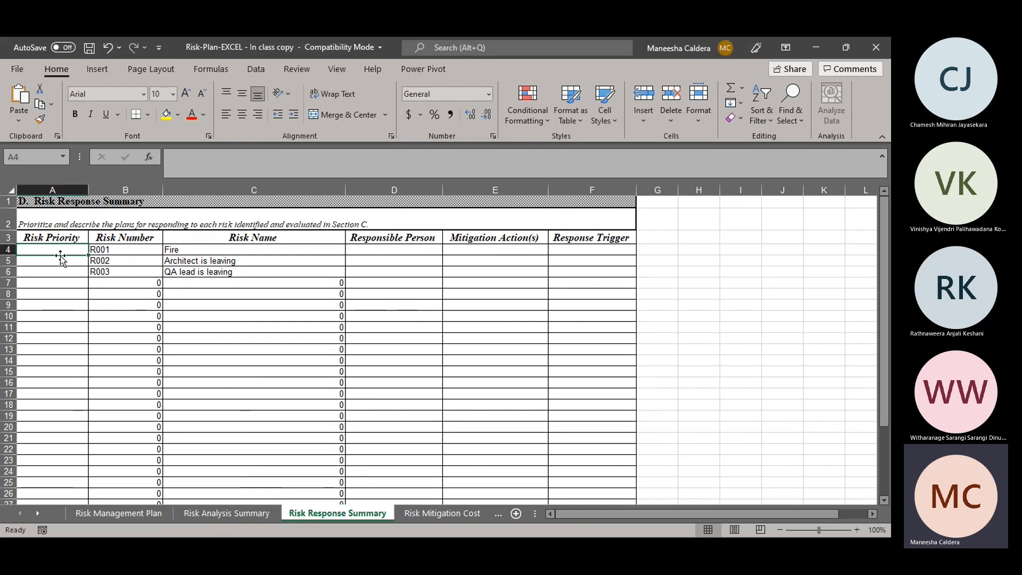
type("1")
key("BackSpace")
type("4")
key("Return")
key("Return")
type("1")
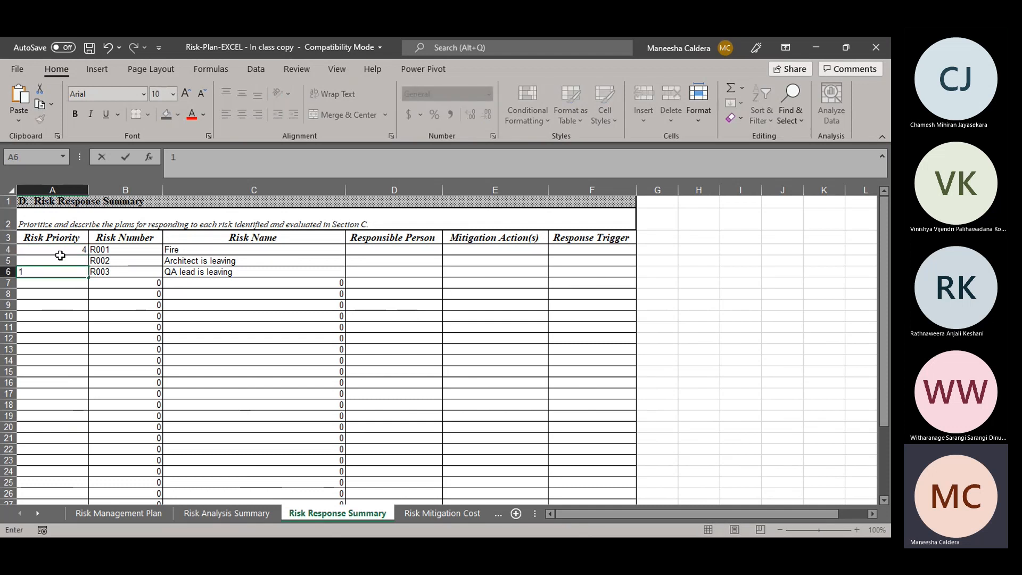
Step: Set the Risk Priority of the Architect is leaving risk to 3
left_click(61, 259)
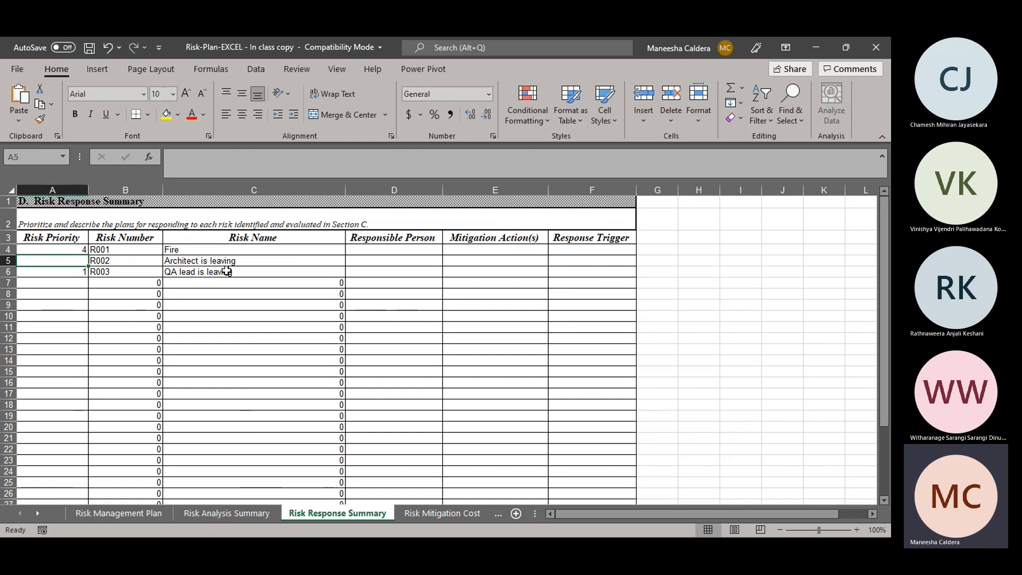
type("3")
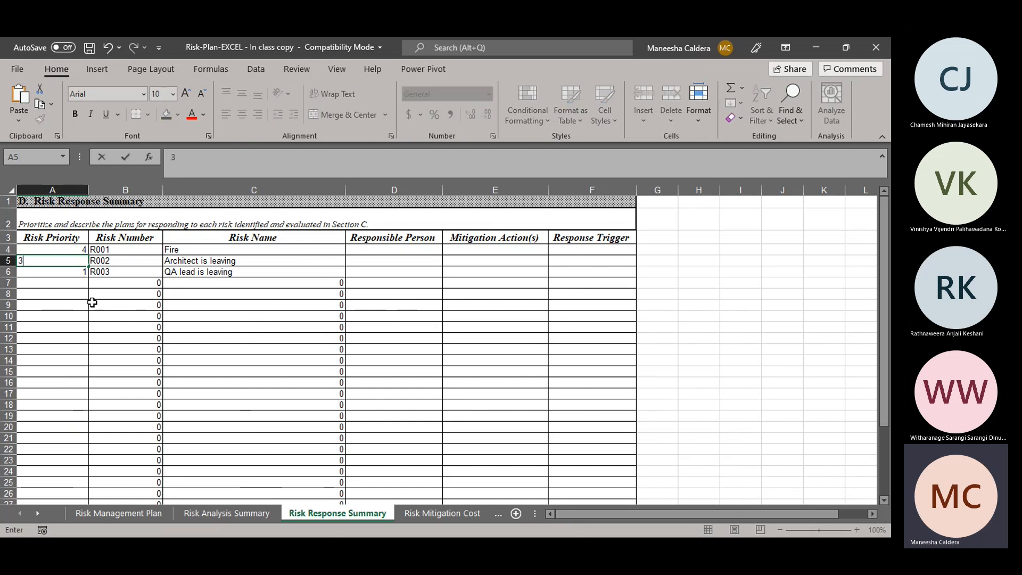
left_click(84, 271)
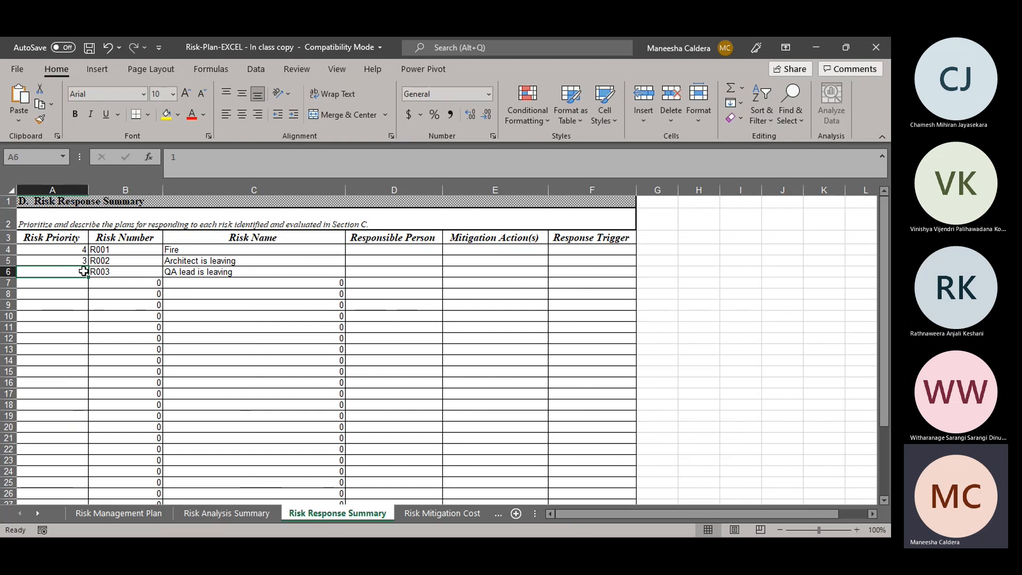
left_click(83, 251)
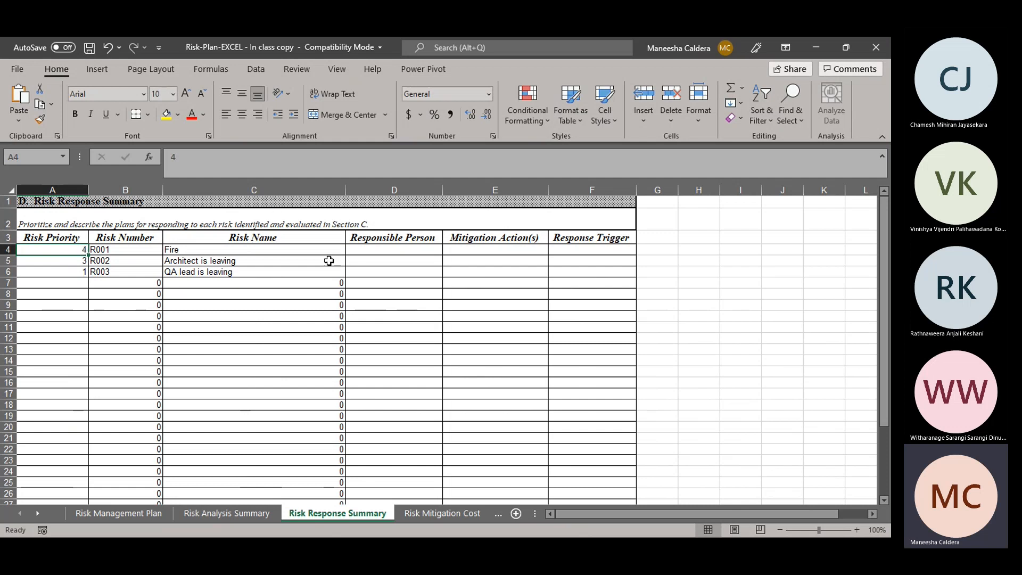
Step: Enter "Fire engineer" as the Responsible Person for the Fire risk
left_click(366, 249)
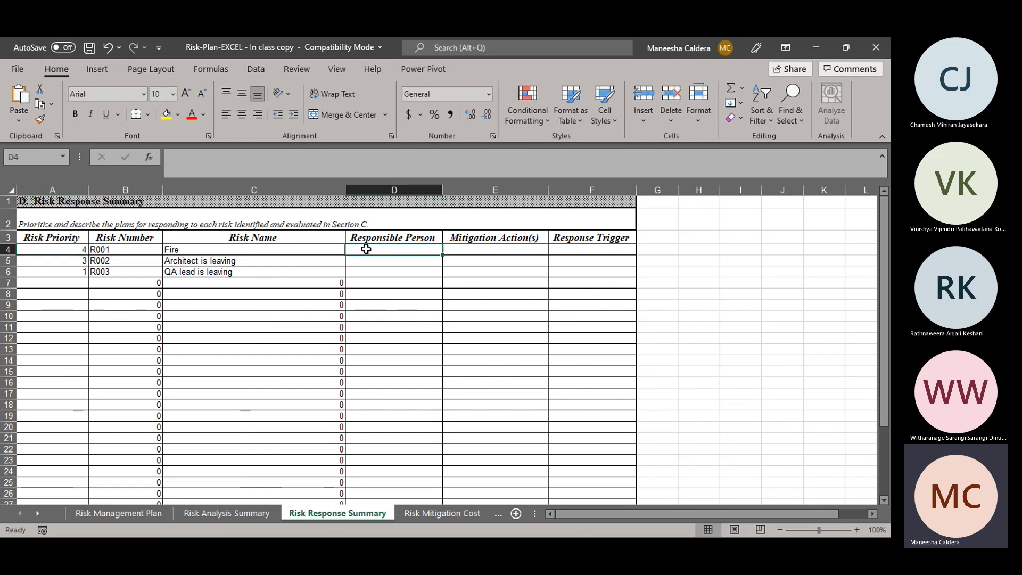
type("Fire")
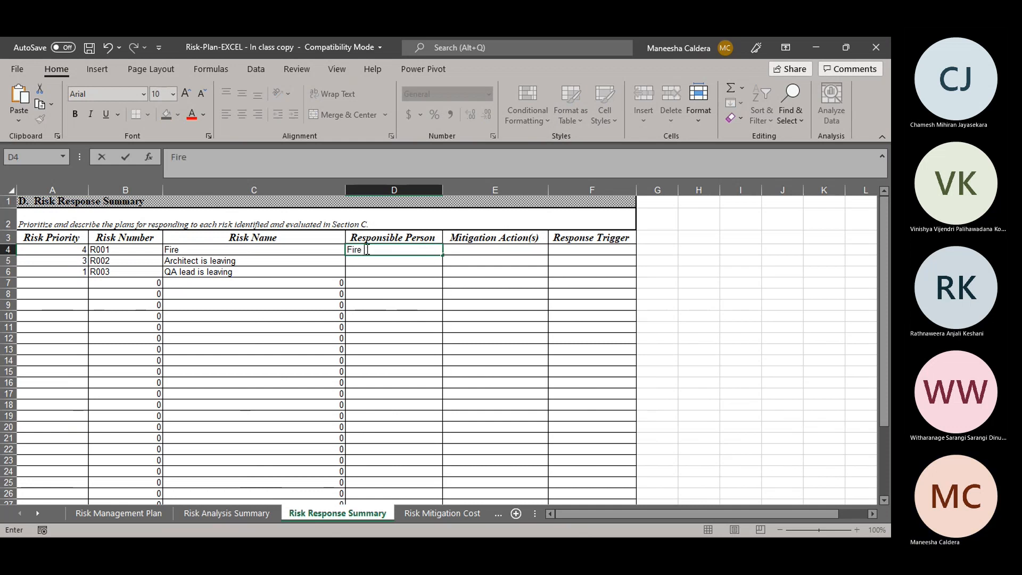
type(" engineer")
key("Tab")
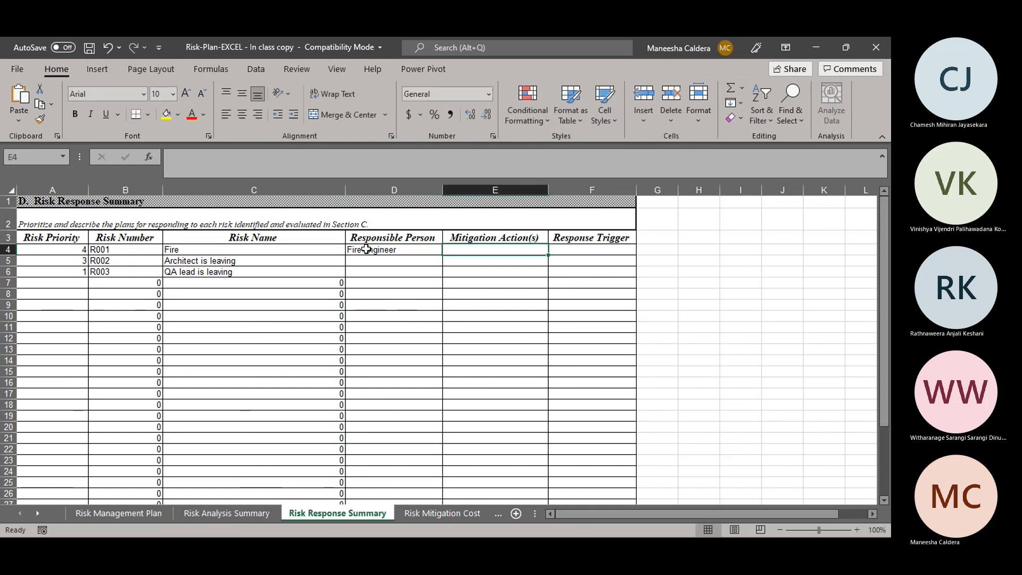
Step: Enter "Employee traning" as the Mitigation Action for the Fire risk
key("alt+Tab")
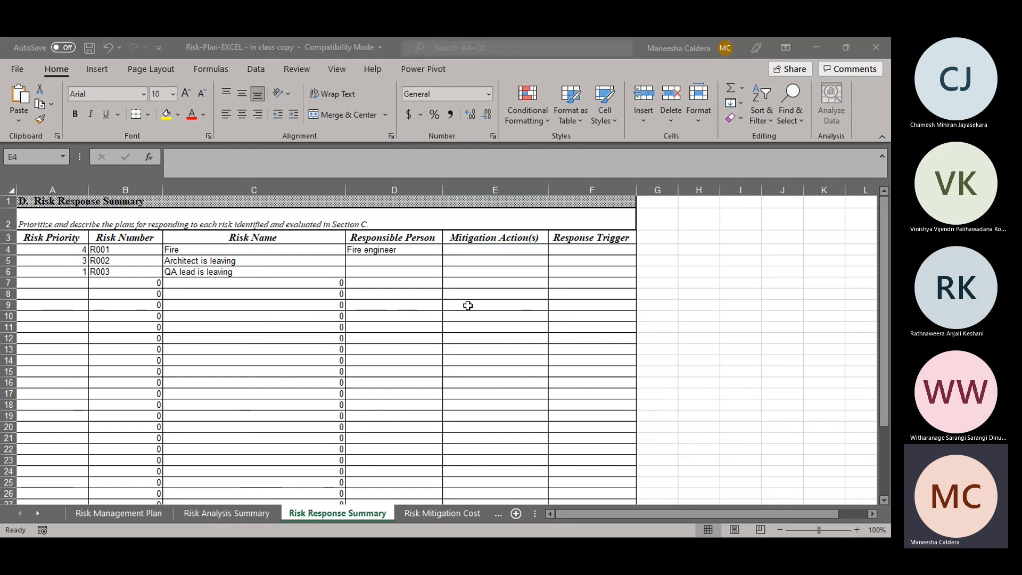
key("alt+Tab")
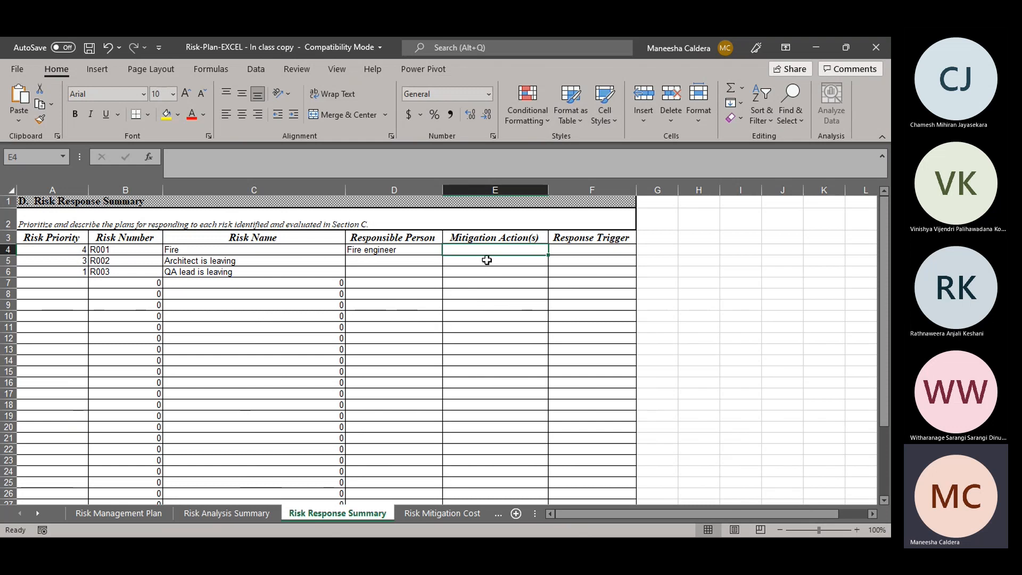
type("Employee traning")
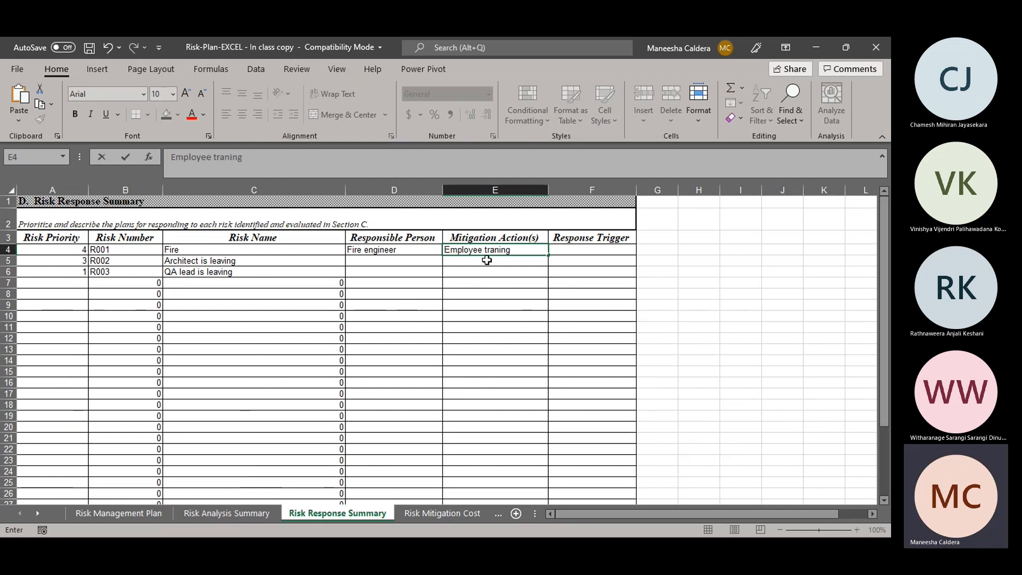
key("Tab")
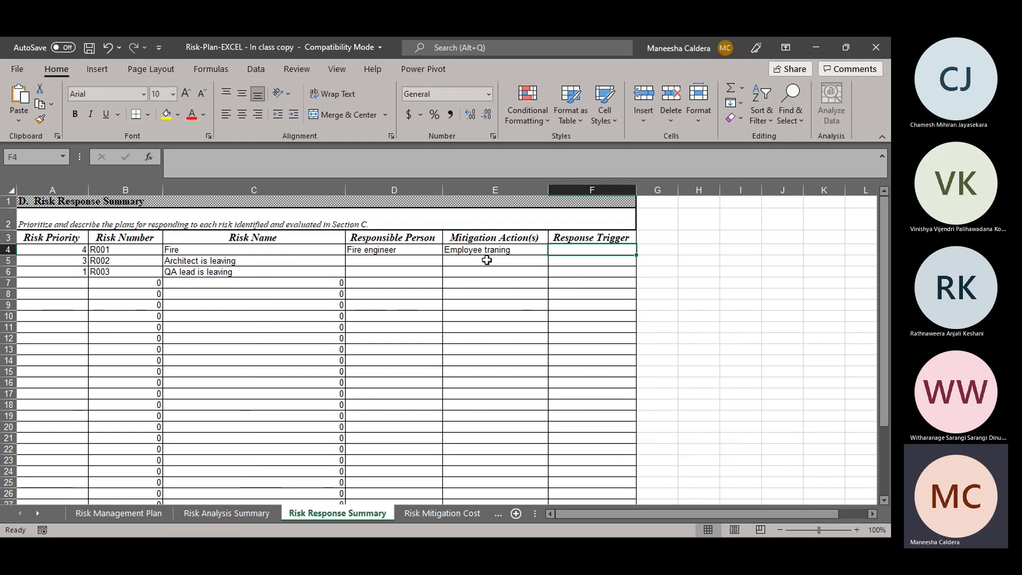
Step: Enter "Fire alarm" as the Response Trigger for the Fire risk
key("alt+Tab")
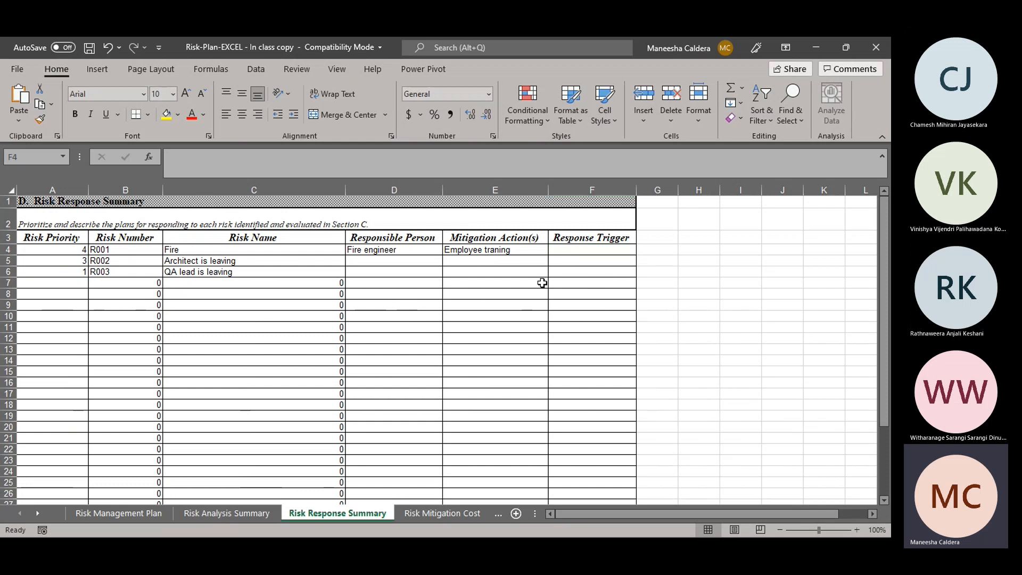
key("alt+Tab")
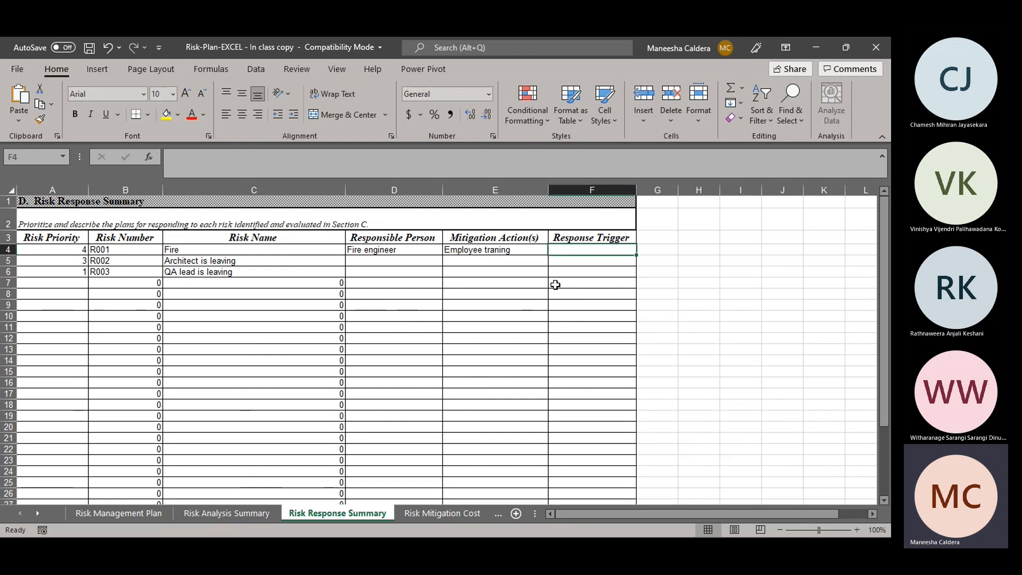
type("Fire alarm")
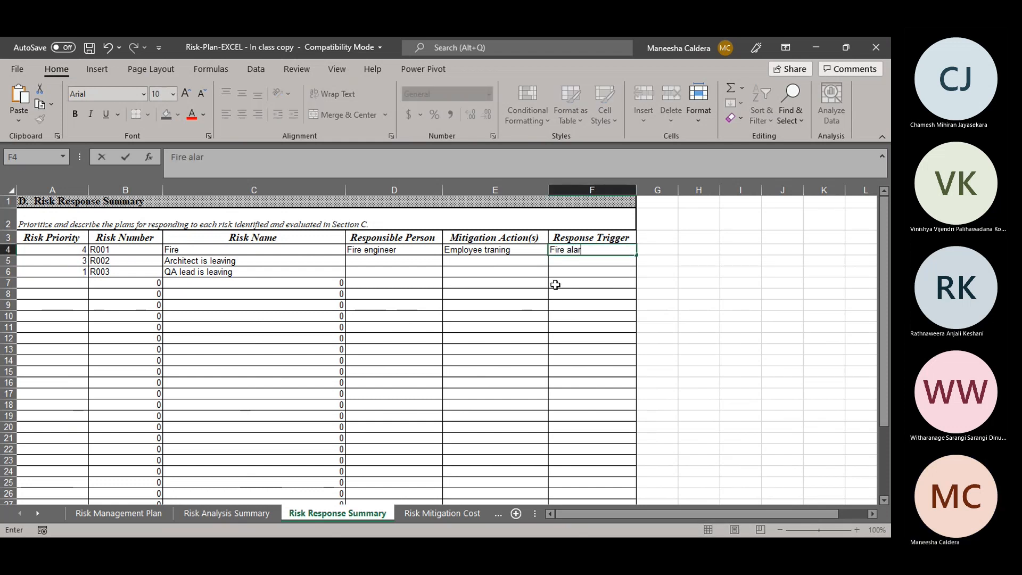
left_click(376, 259)
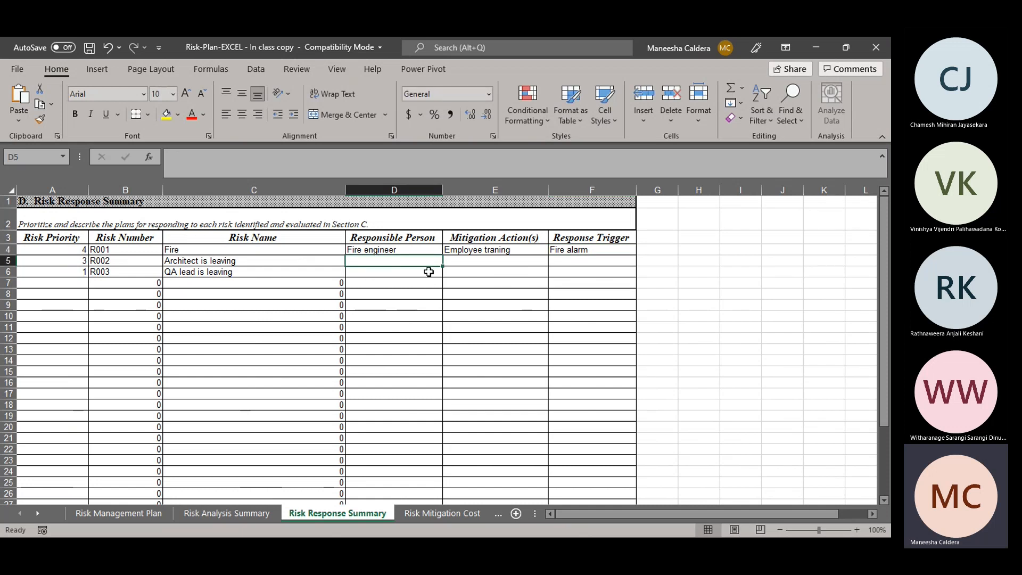
Step: Enter "HR Manager" as the Responsible Person for the QA lead is leaving risk
left_click(483, 263)
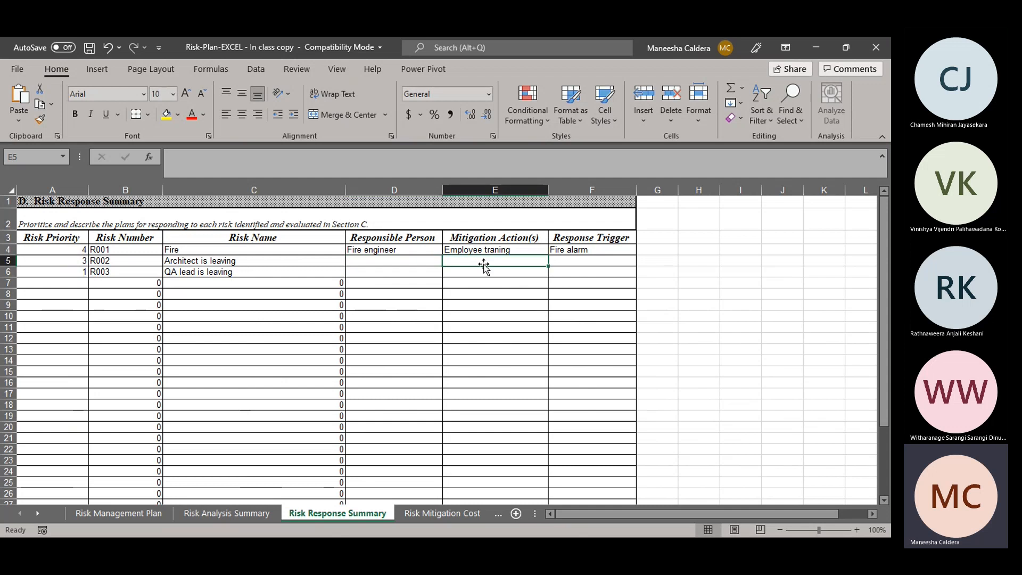
left_click(621, 264)
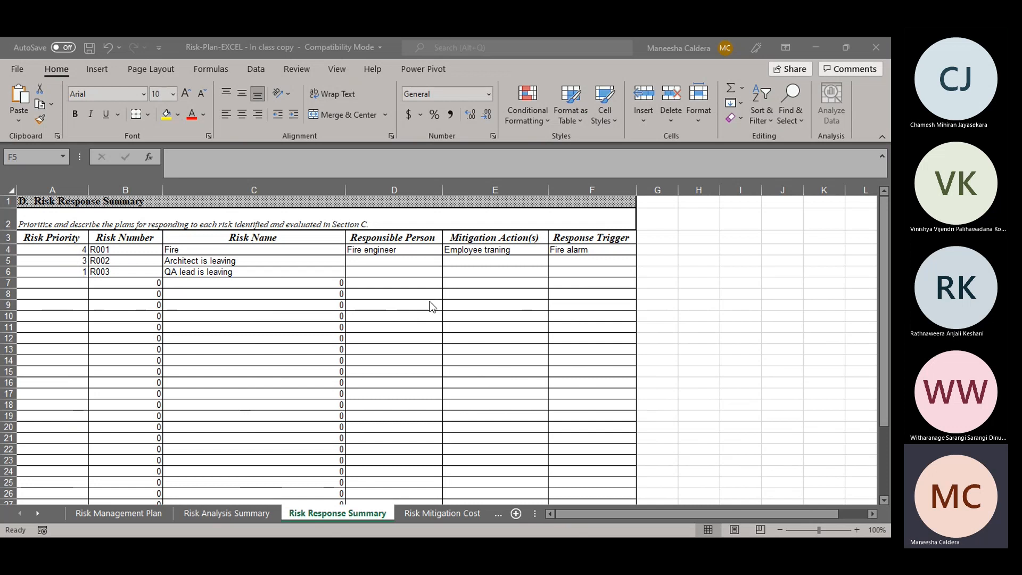
left_click(394, 272)
double_click(393, 271)
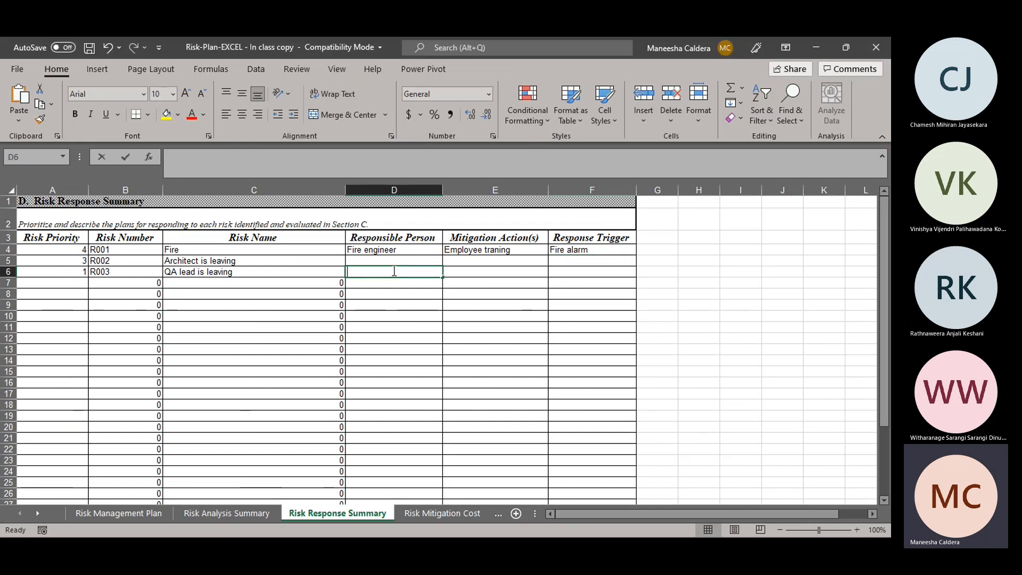
type("HR Manager")
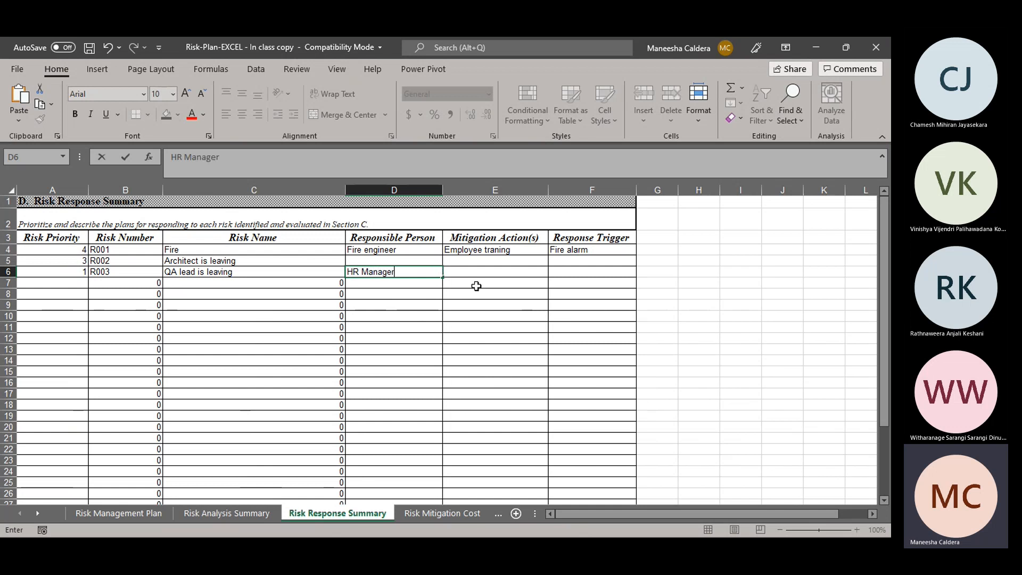
left_click(484, 275)
Step: Open the Risk Mitigation Cost sheet of the risk plan workbook
key("alt+Tab")
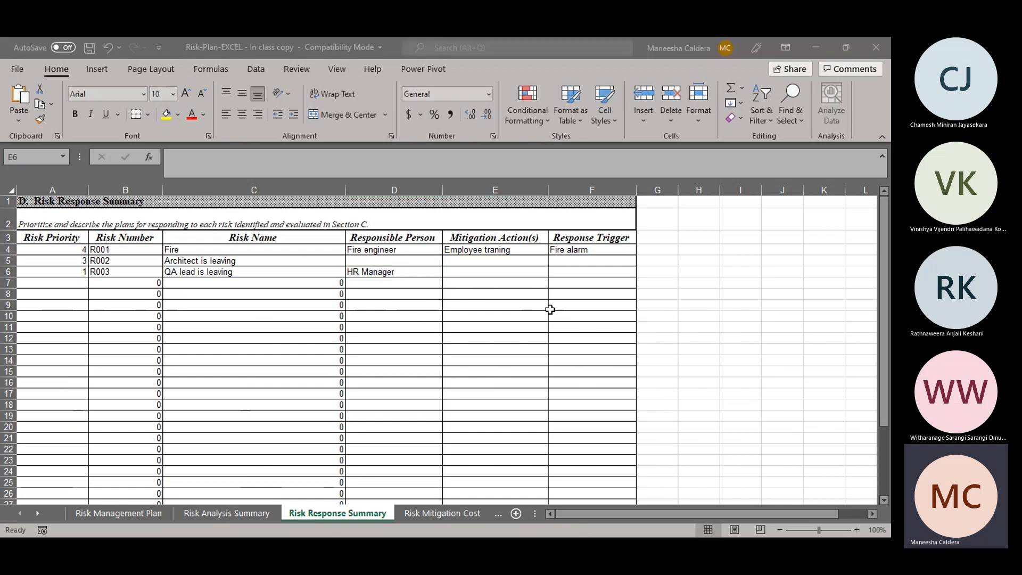
key("alt+Tab")
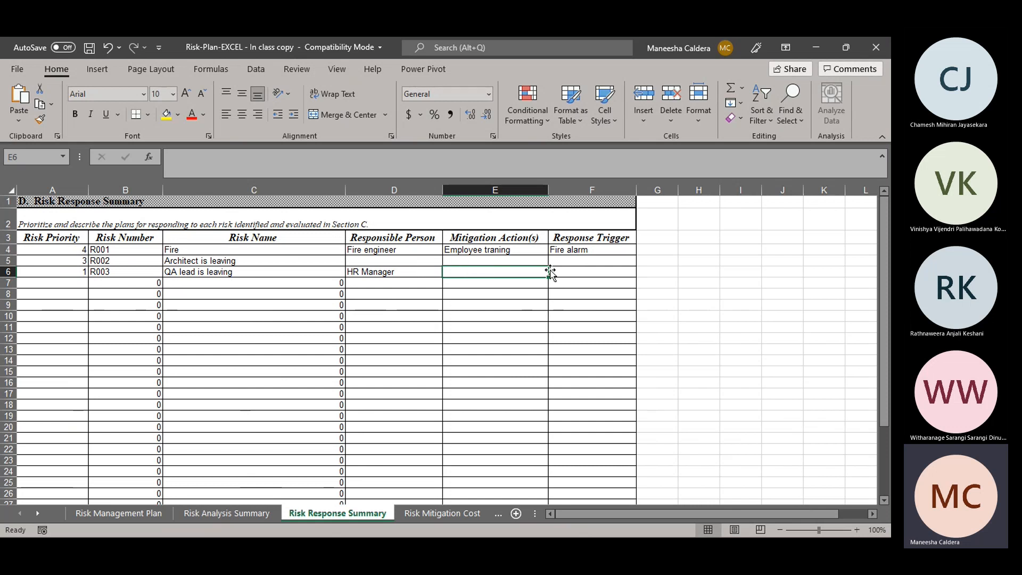
left_click(597, 272)
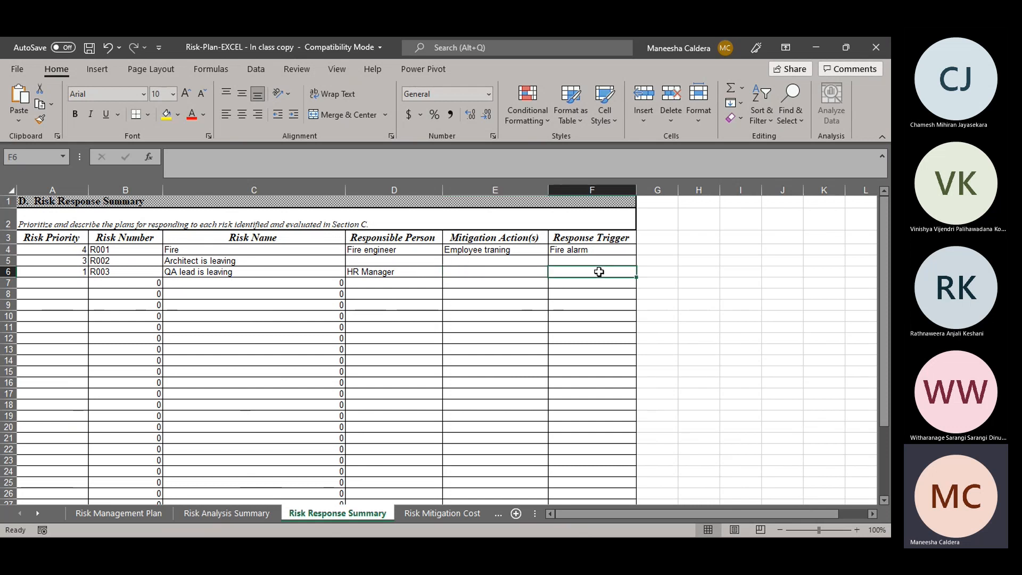
left_click(580, 316)
left_click(457, 516)
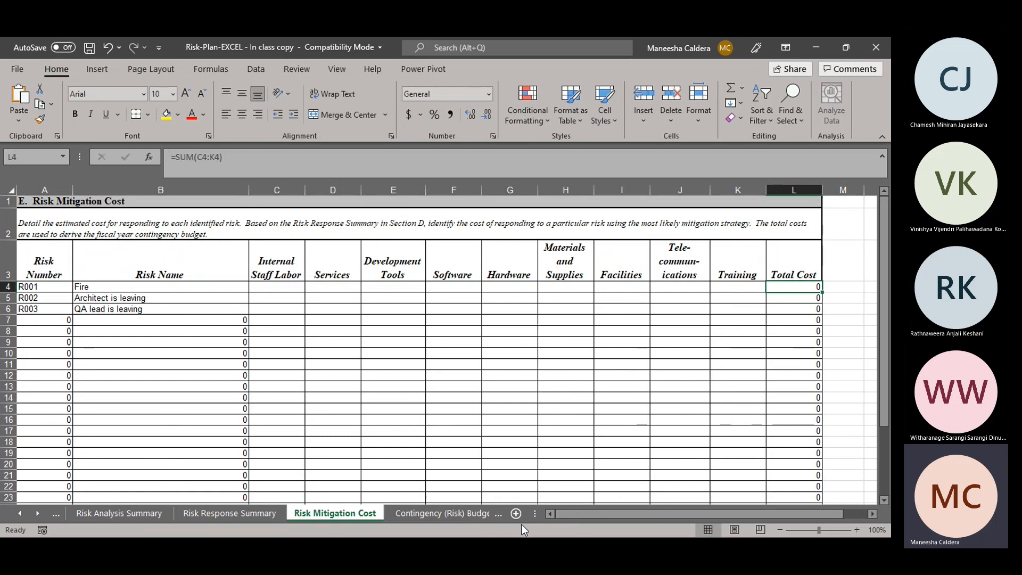
key("alt+Tab")
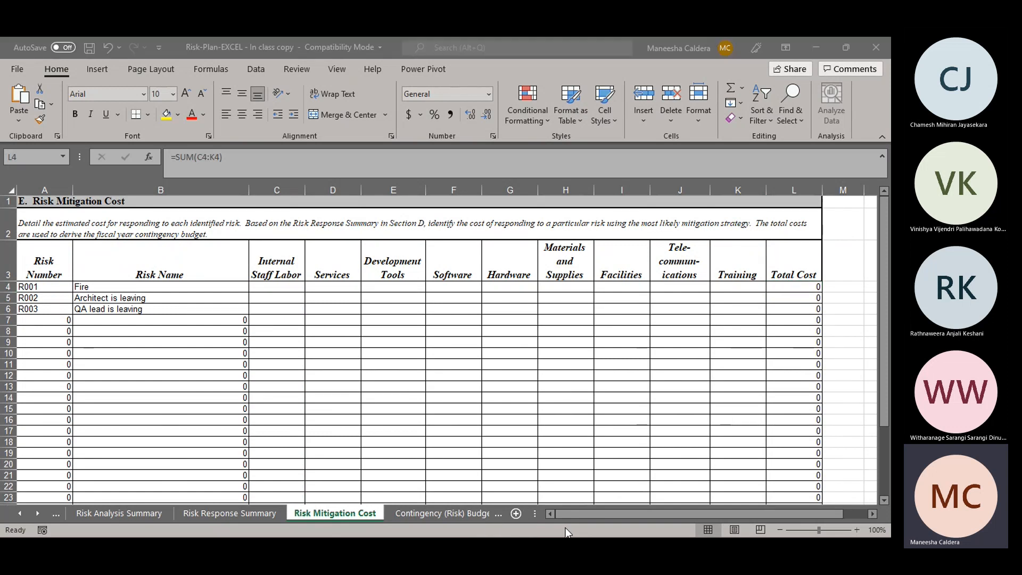
left_click(560, 490)
key("alt+Tab")
left_click(347, 251)
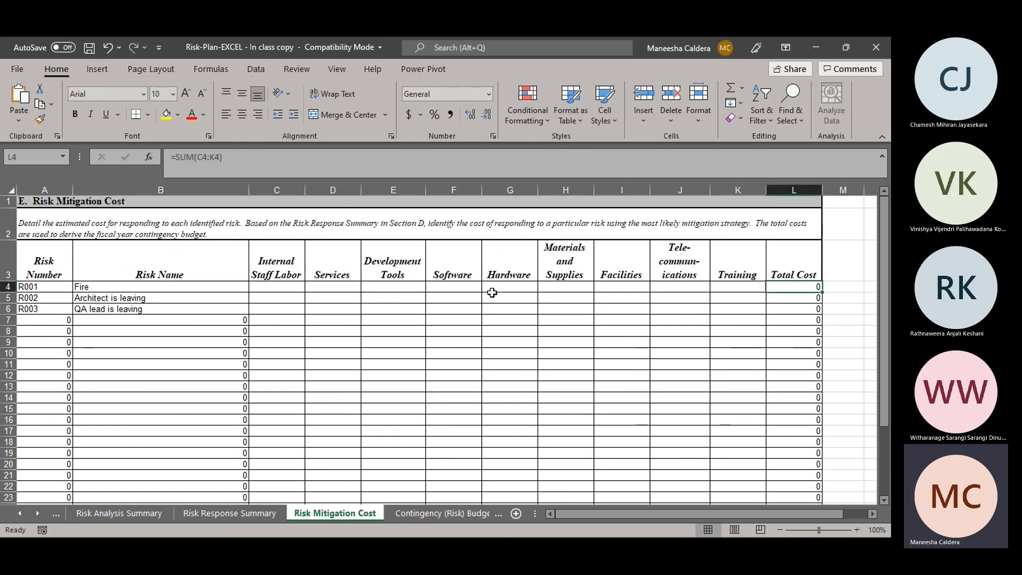
Step: Enter 100000 as the Facilities cost for the Fire risk
left_click(5, 286)
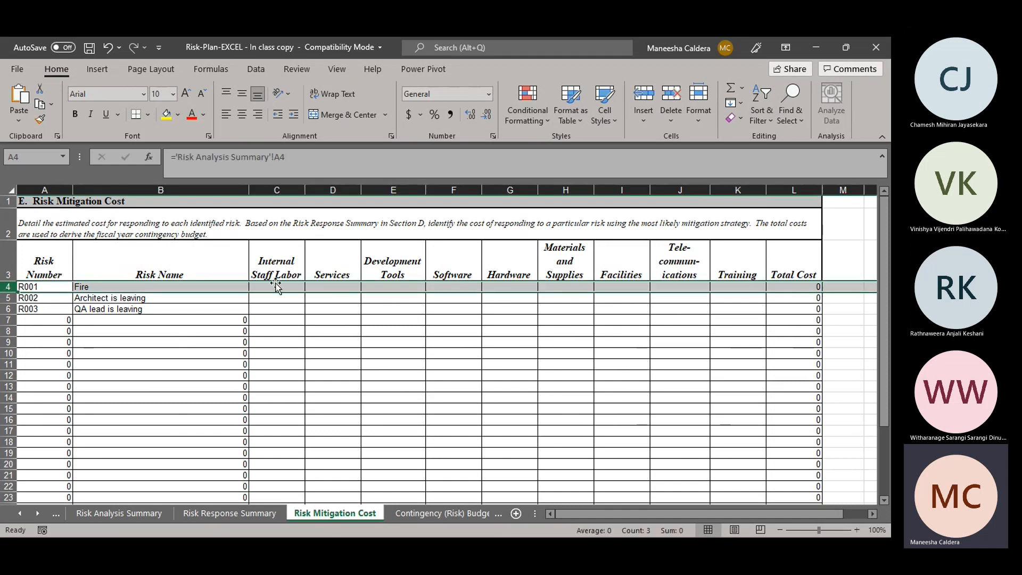
left_click(623, 287)
type("100000")
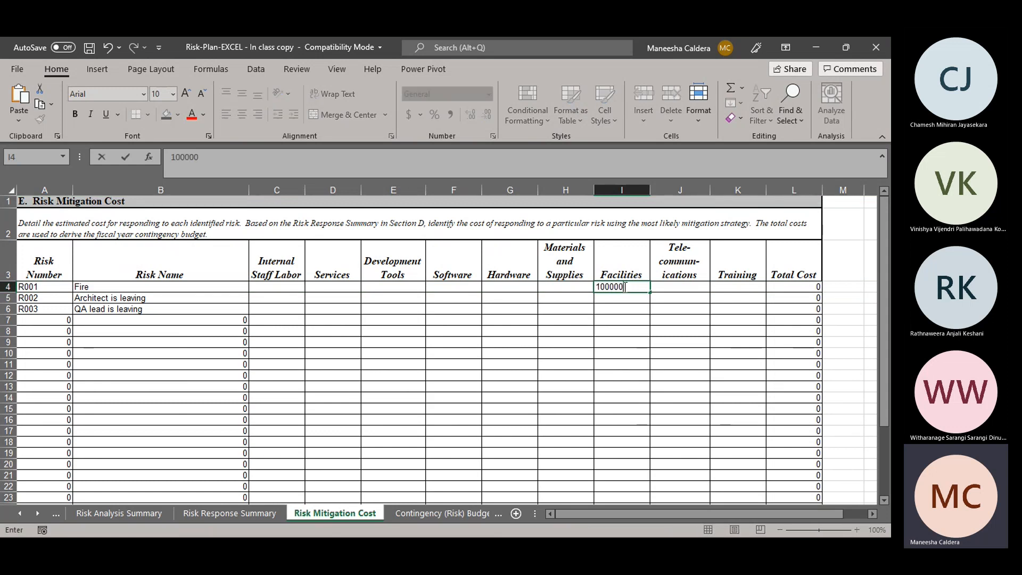
key("Return")
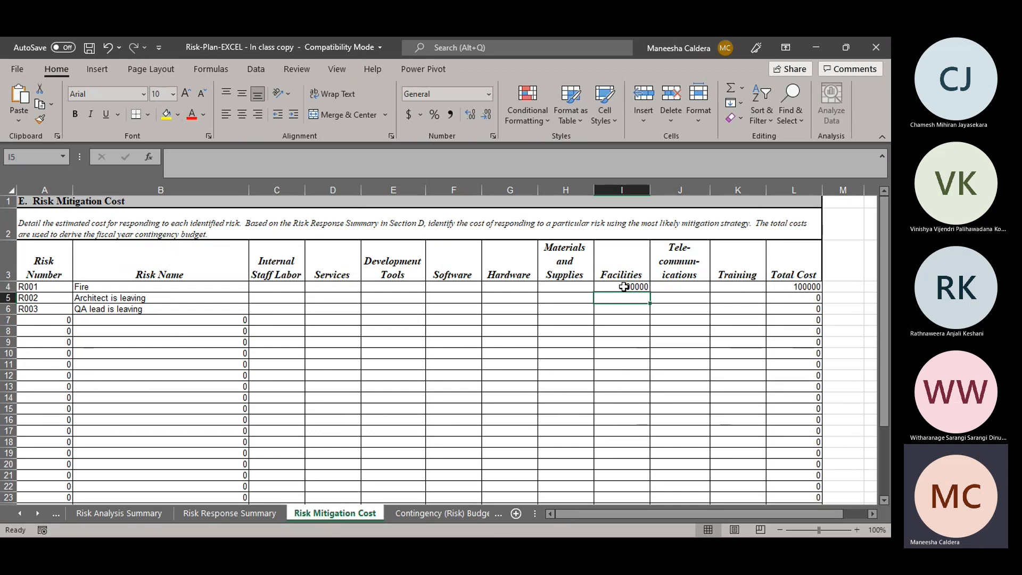
key("alt+Tab")
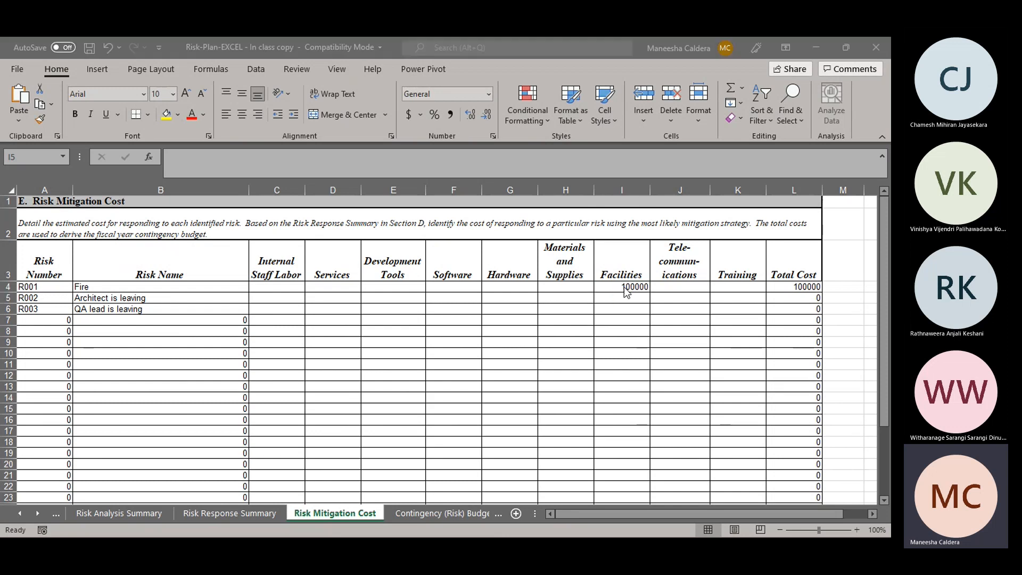
key("alt+Tab")
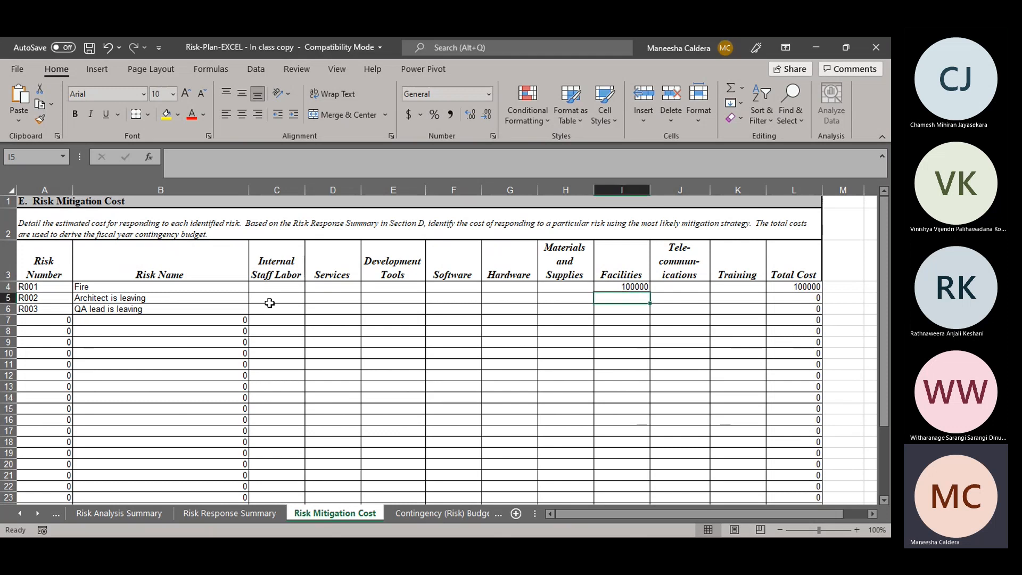
Step: Enter 20000 as the Internal Staff Labor cost and 20000 as the Services cost for the Architect is leaving risk
left_click(275, 298)
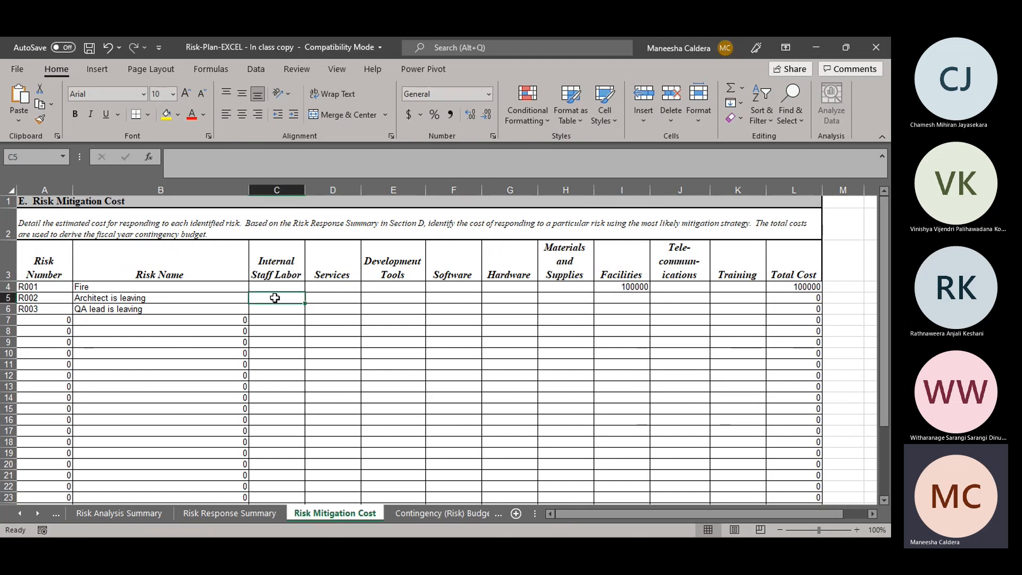
type("20000")
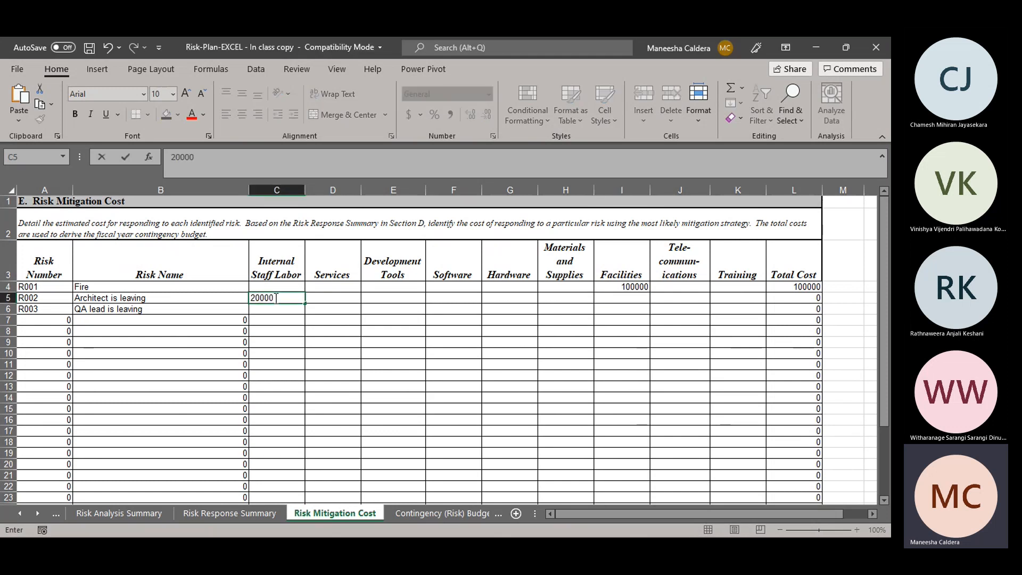
key("Tab")
key("alt+Tab")
key("alt+Tab")
key("alt+Tab")
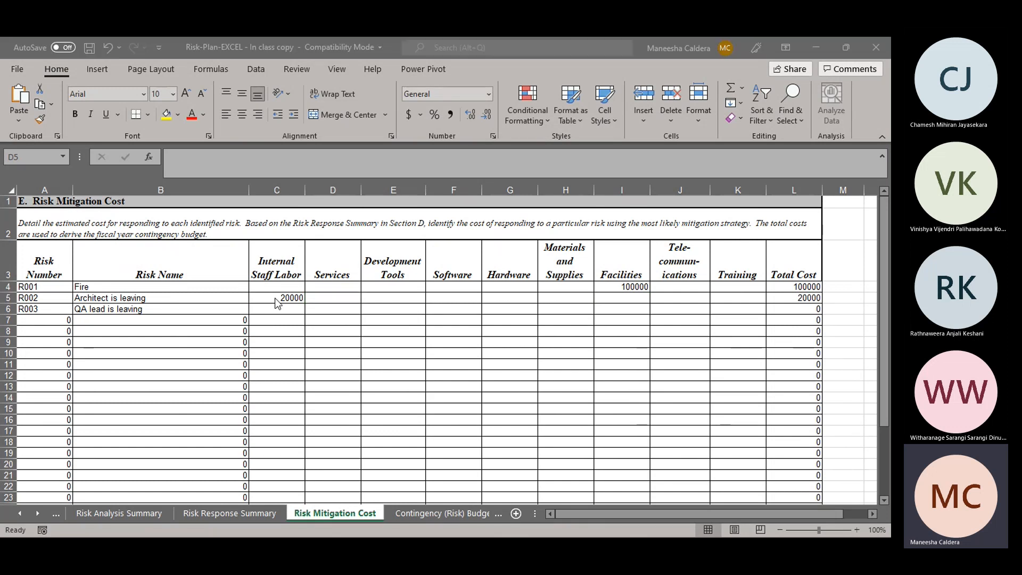
key("alt+Tab")
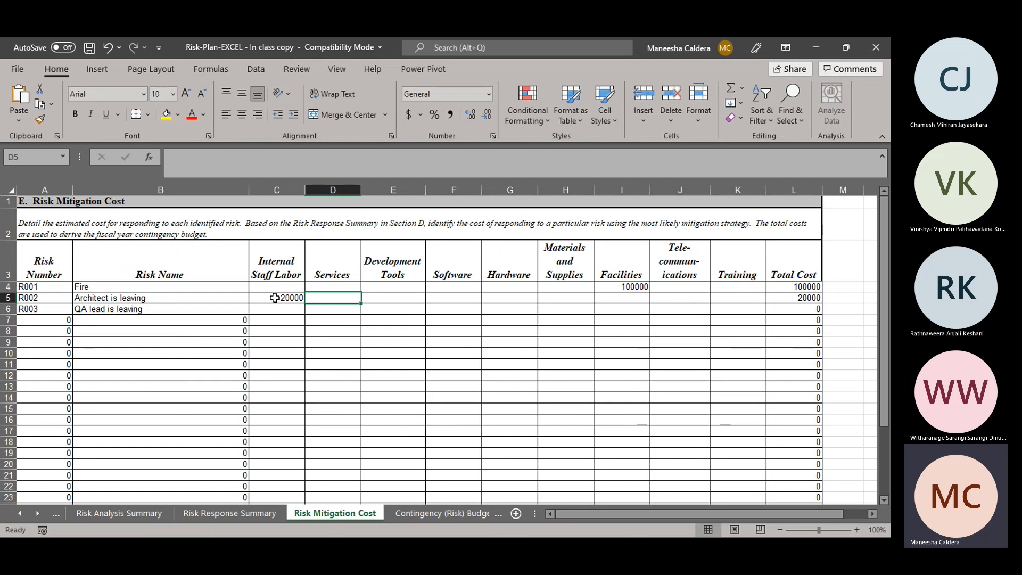
type("20000")
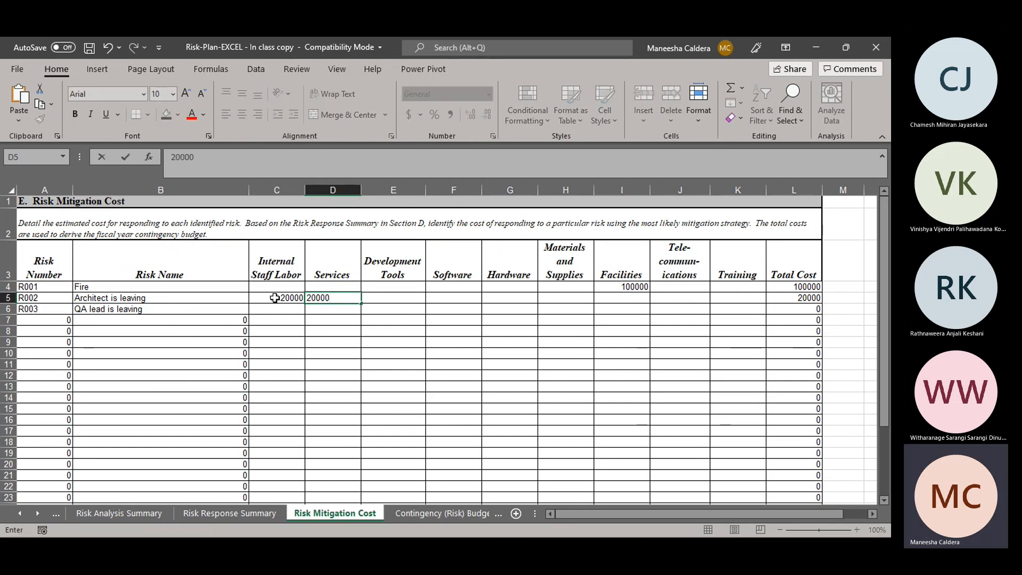
key("Tab")
key("Down")
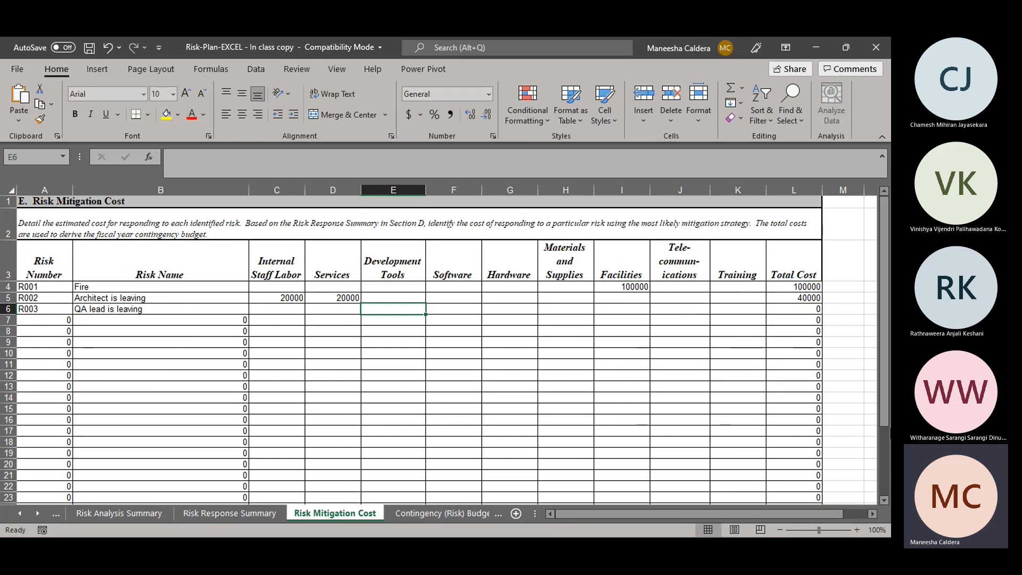
Step: Open the Contingency (Risk) Budget sheet of the risk plan workbook to review its budget table
left_click_drag(883, 401, 884, 349)
left_click_drag(890, 403, 838, 308)
left_click(451, 513)
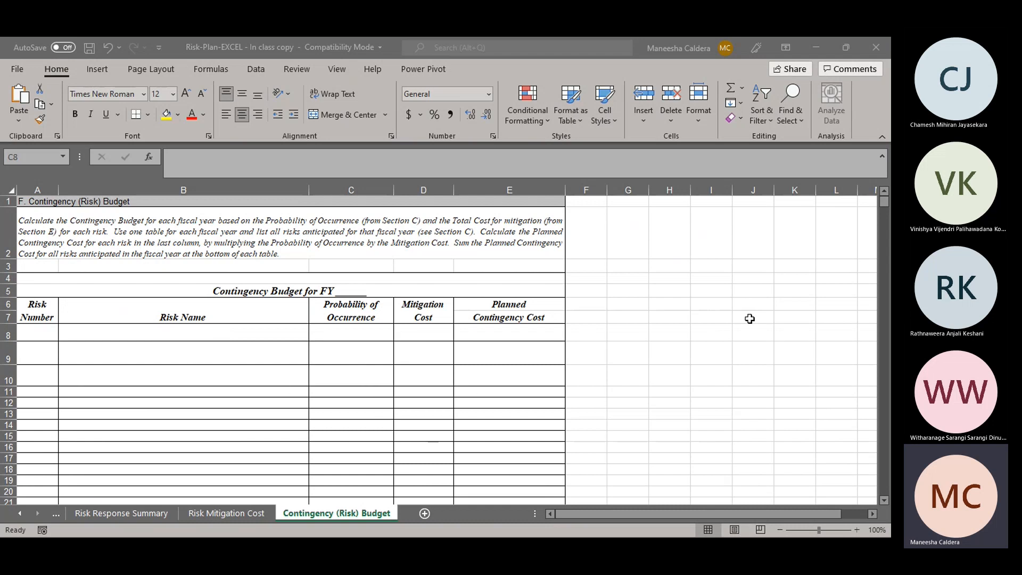
mouse_move(883, 203)
left_mouse_down()
mouse_move(884, 232)
mouse_move(886, 206)
left_mouse_up()
left_click(527, 307)
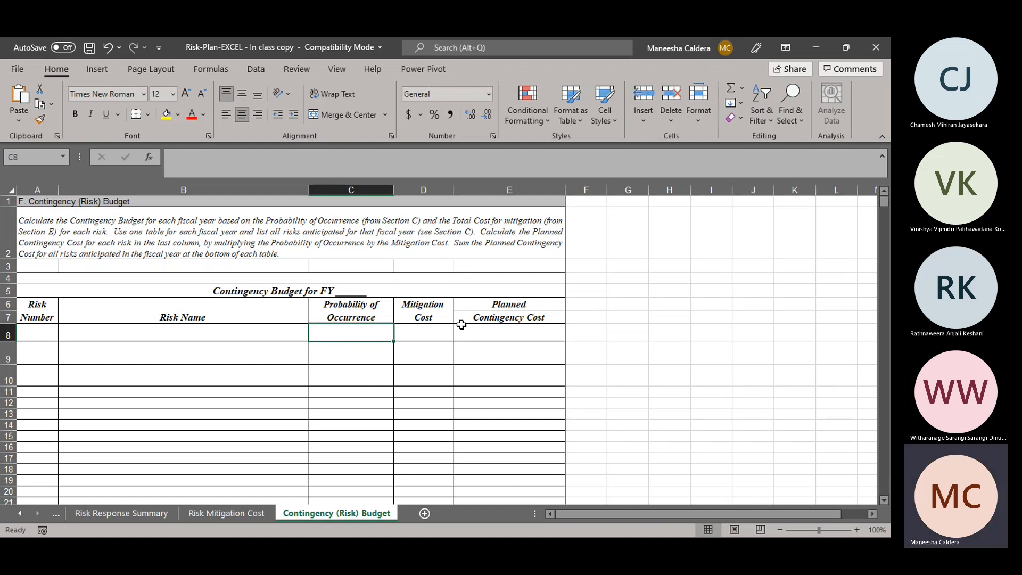
Step: Close the risk plan workbook and save its changes
key("alt+Tab")
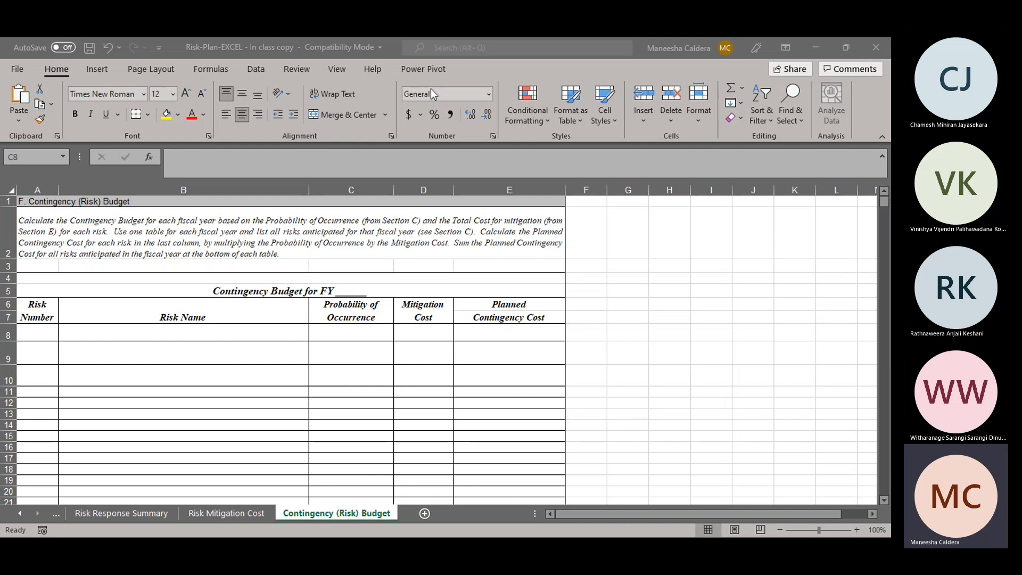
left_click(387, 293)
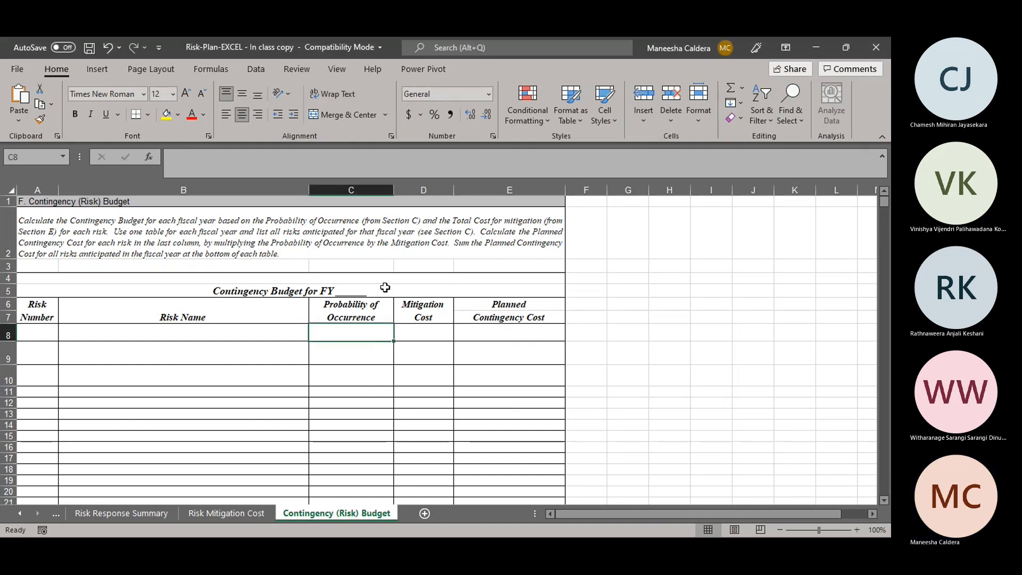
left_click(884, 50)
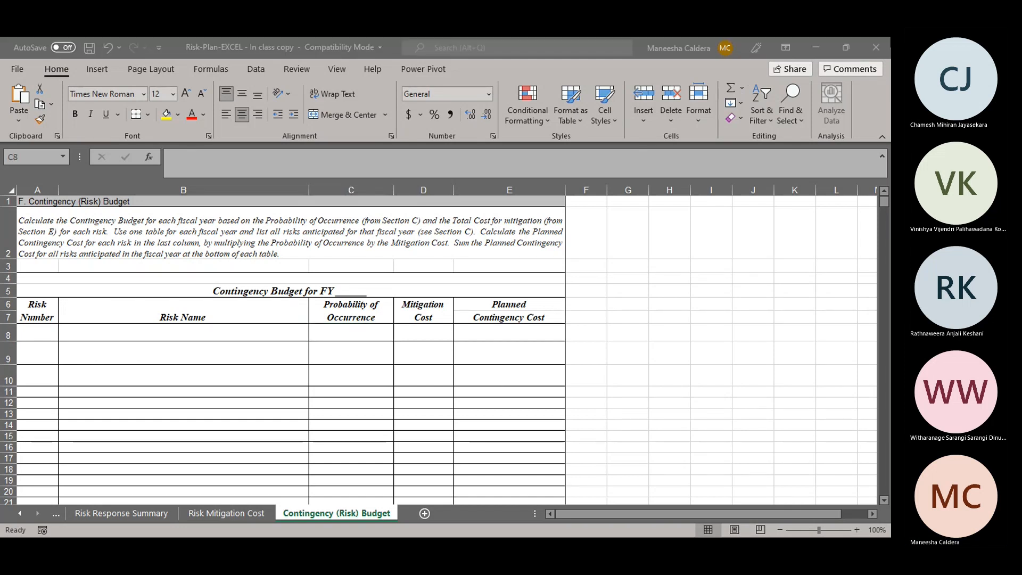
left_click(407, 321)
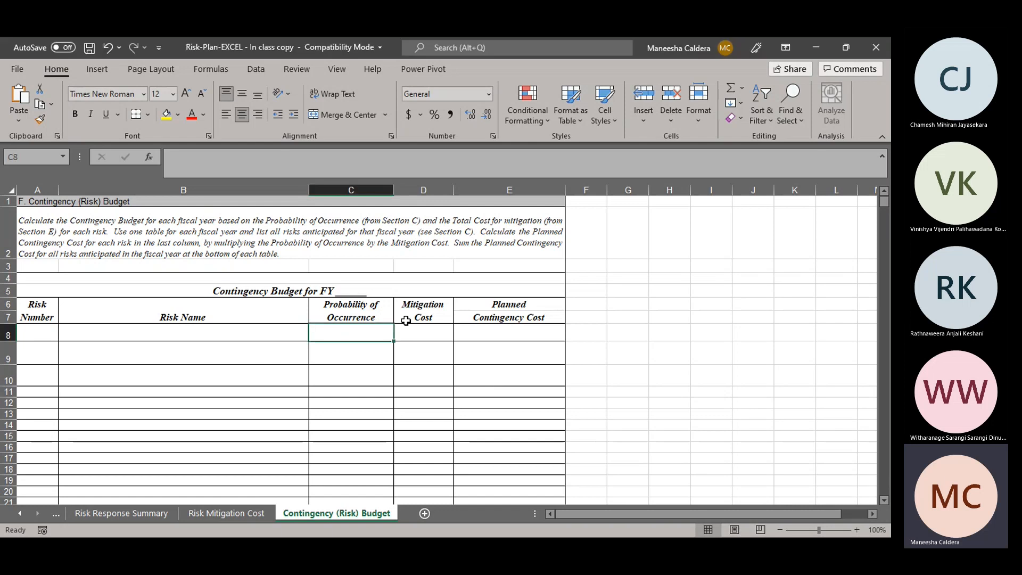
left_click(878, 44)
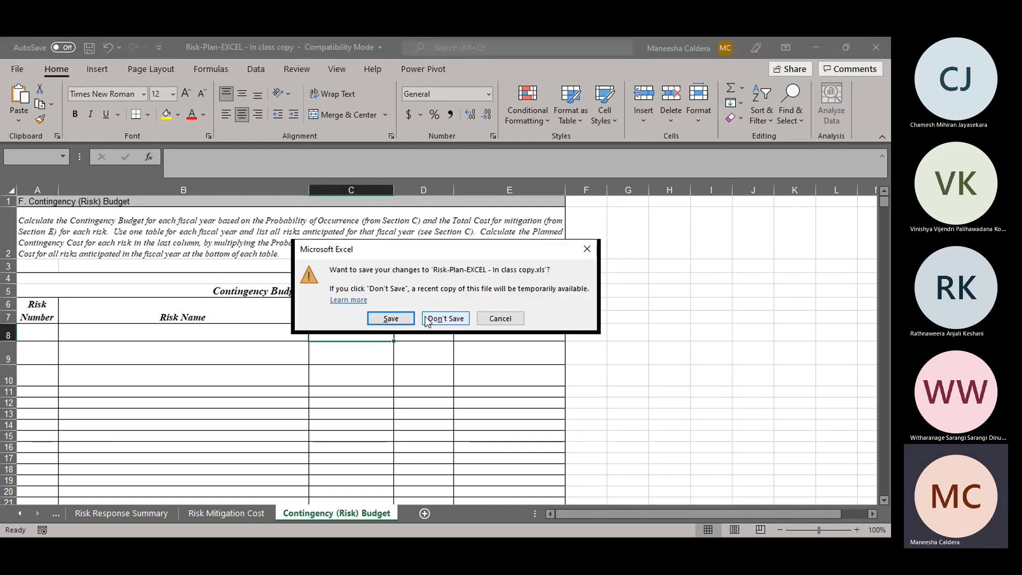
left_click(398, 319)
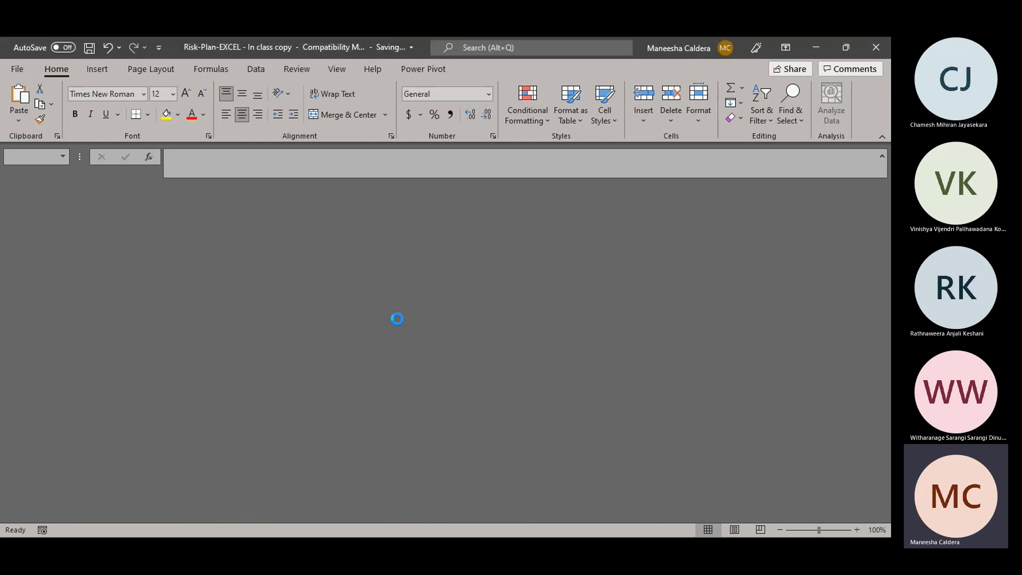